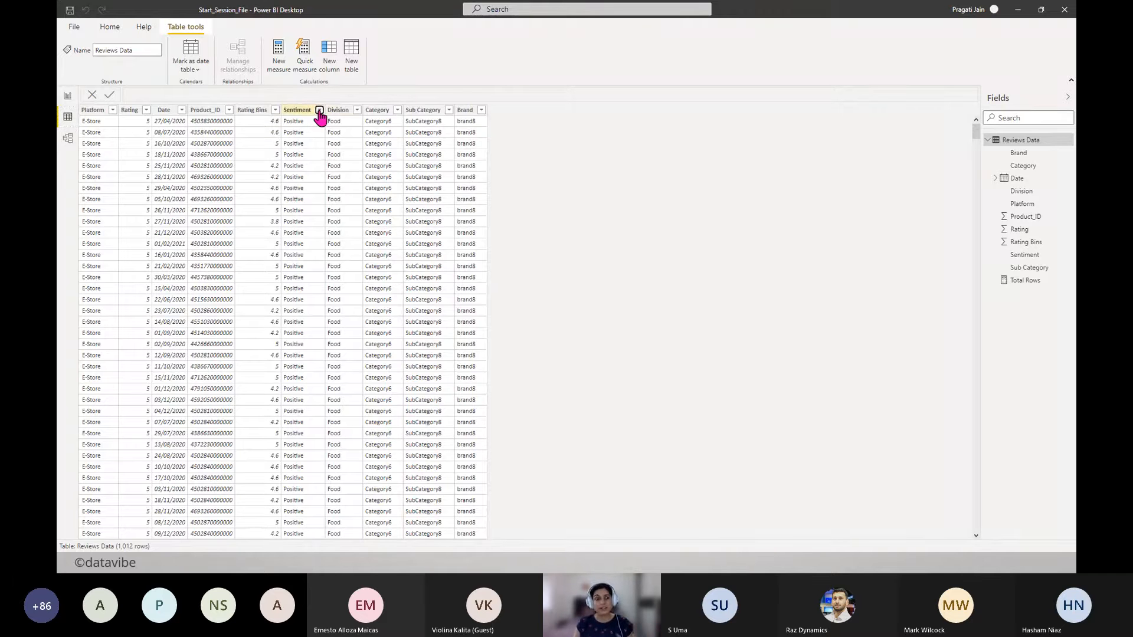
# - Inspect the distinct values in the Sentiment column's filter list without applying a filter, and return to the report canvas
pyautogui.click(319, 110)
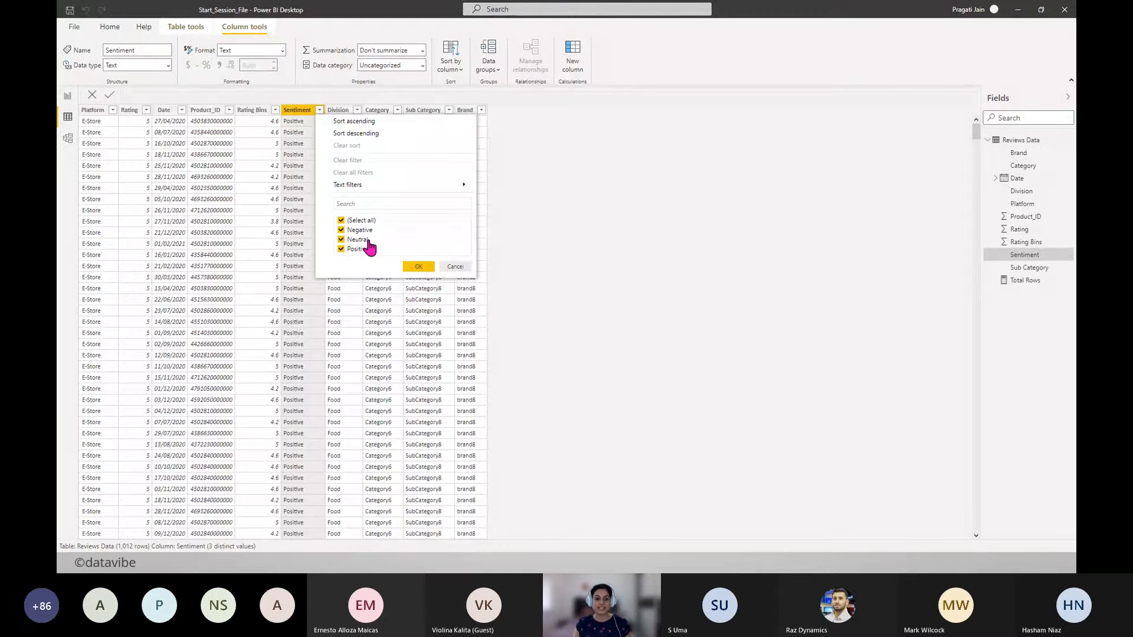
pyautogui.click(448, 266)
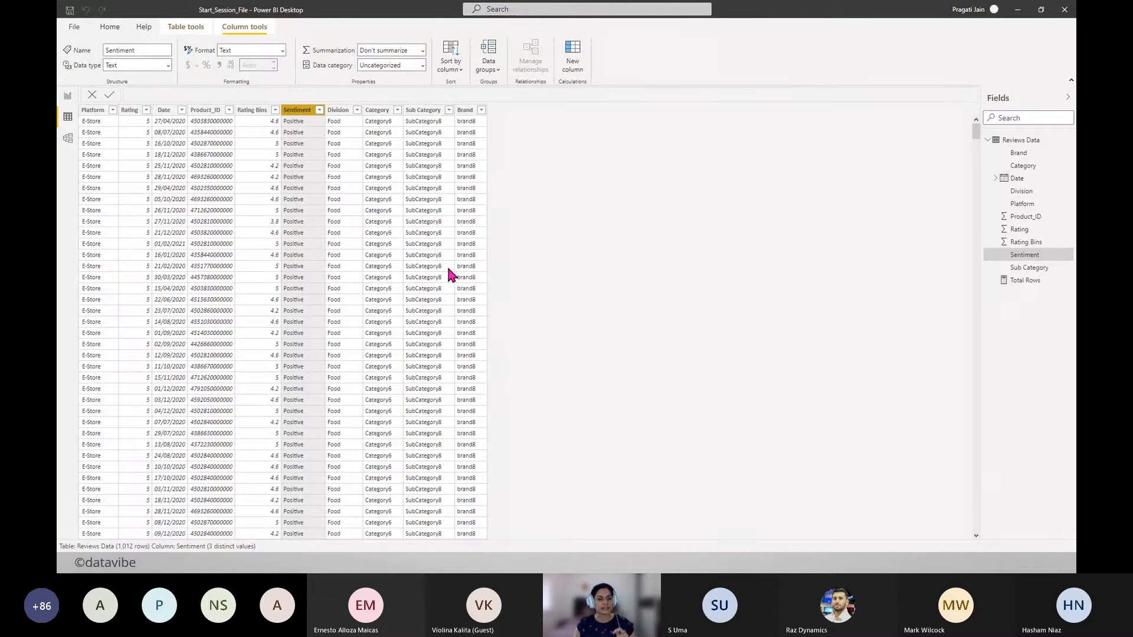
pyautogui.click(67, 97)
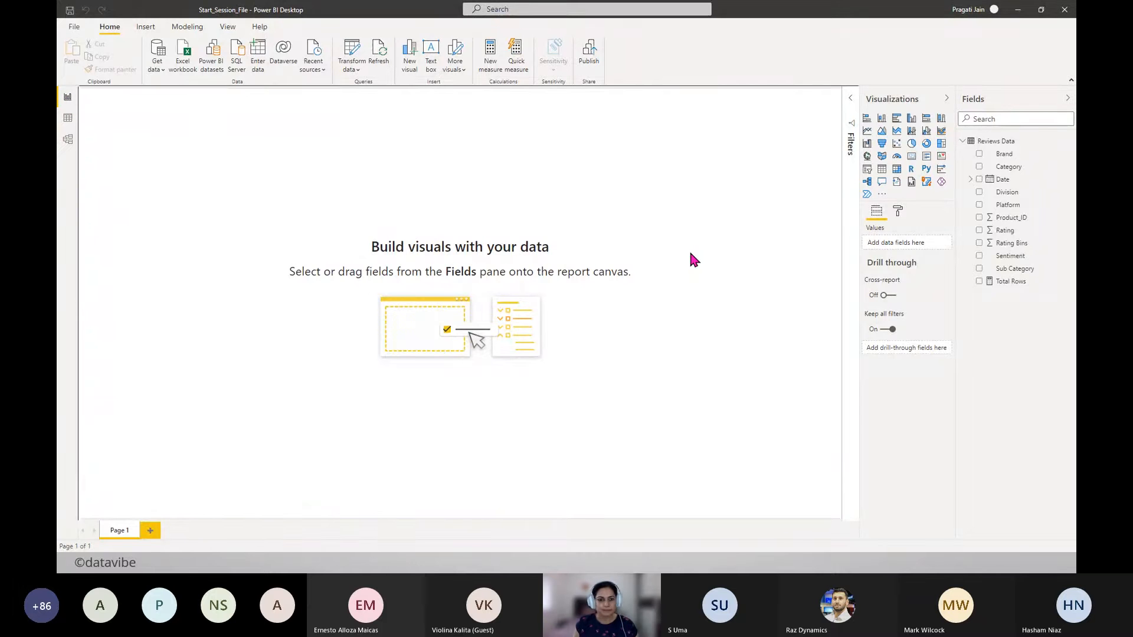
# - Switch to the agenda slide to review the session topics, and return to the Power BI report
pyautogui.hotkey('alt', 'Tab')
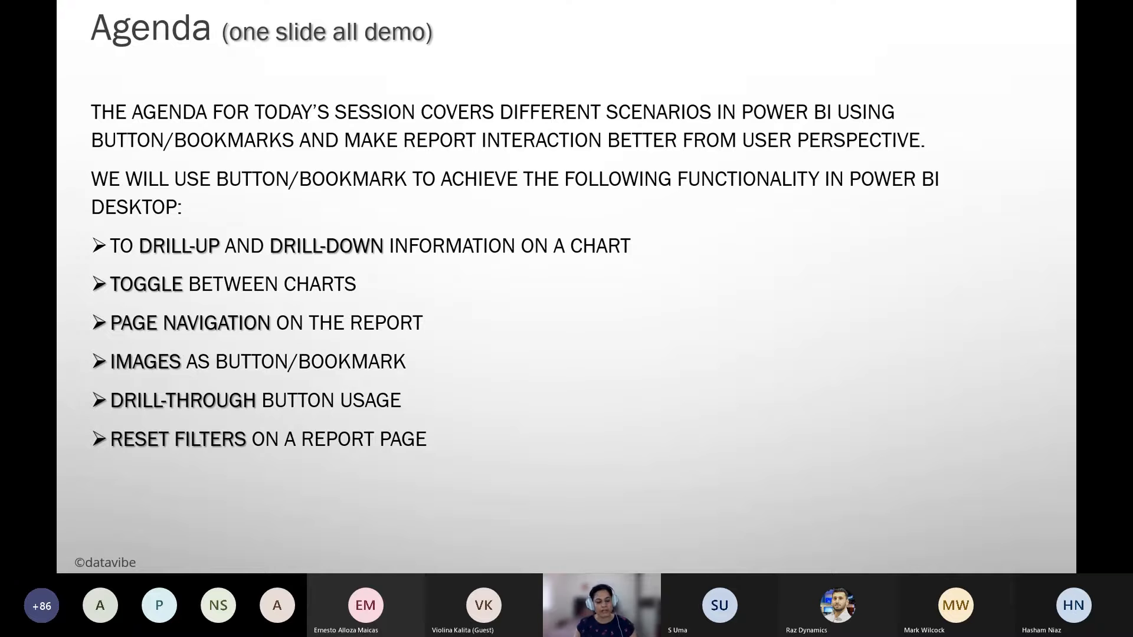
pyautogui.hotkey('alt', 'Tab')
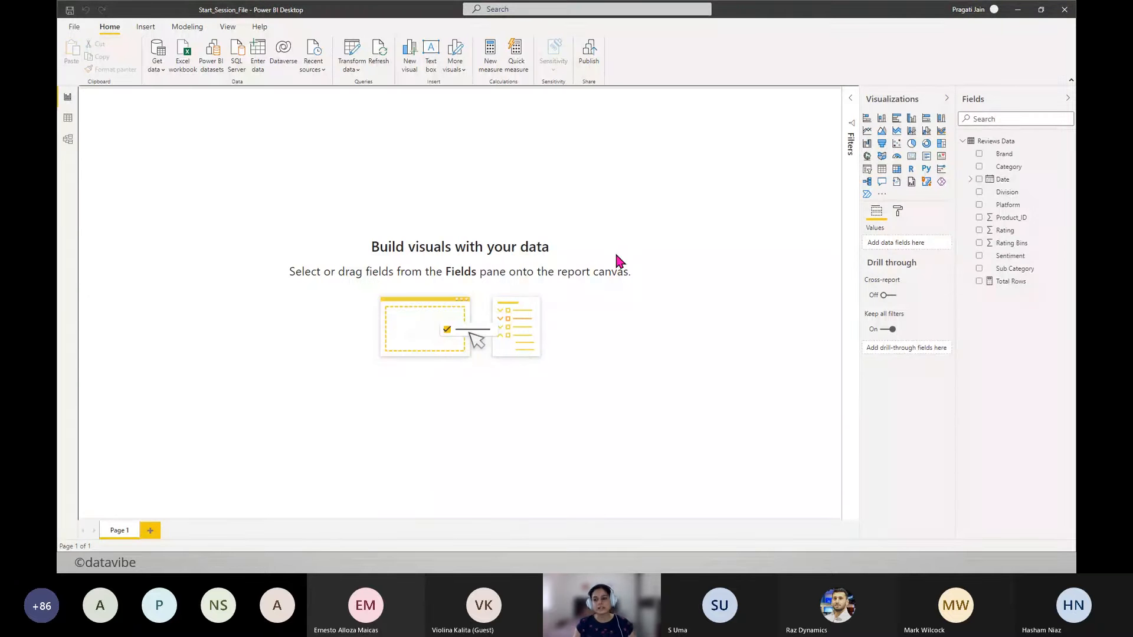
# - Insert a clustered column chart and enlarge it across the lower half of the report page
pyautogui.click(914, 124)
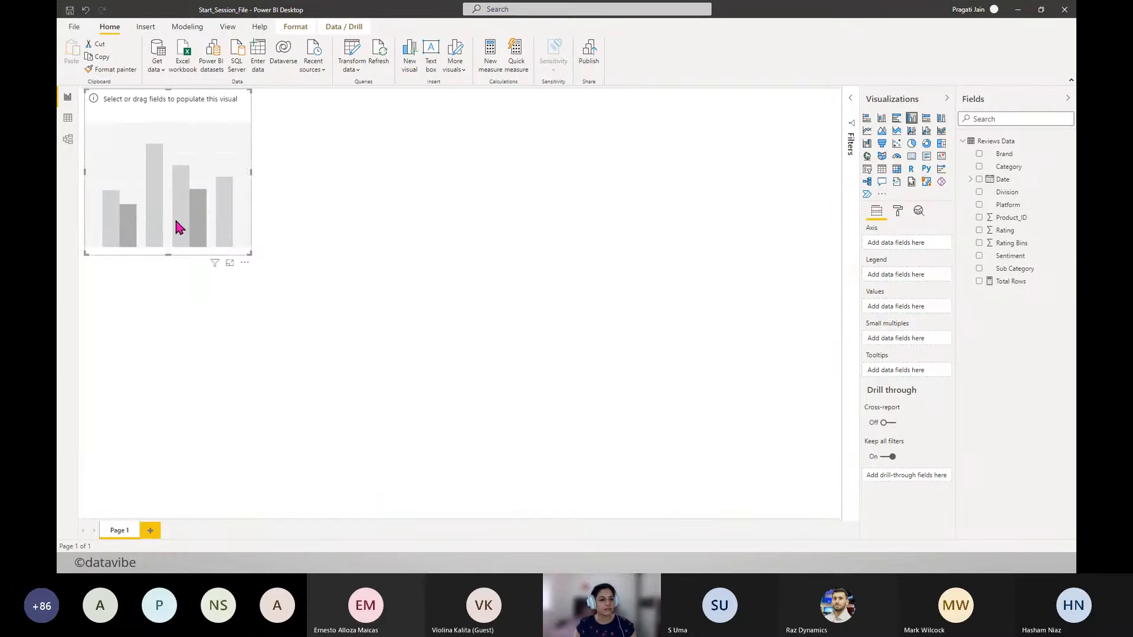
pyautogui.moveTo(177, 225); pyautogui.dragTo(777, 490)
pyautogui.moveTo(556, 392); pyautogui.dragTo(513, 392)
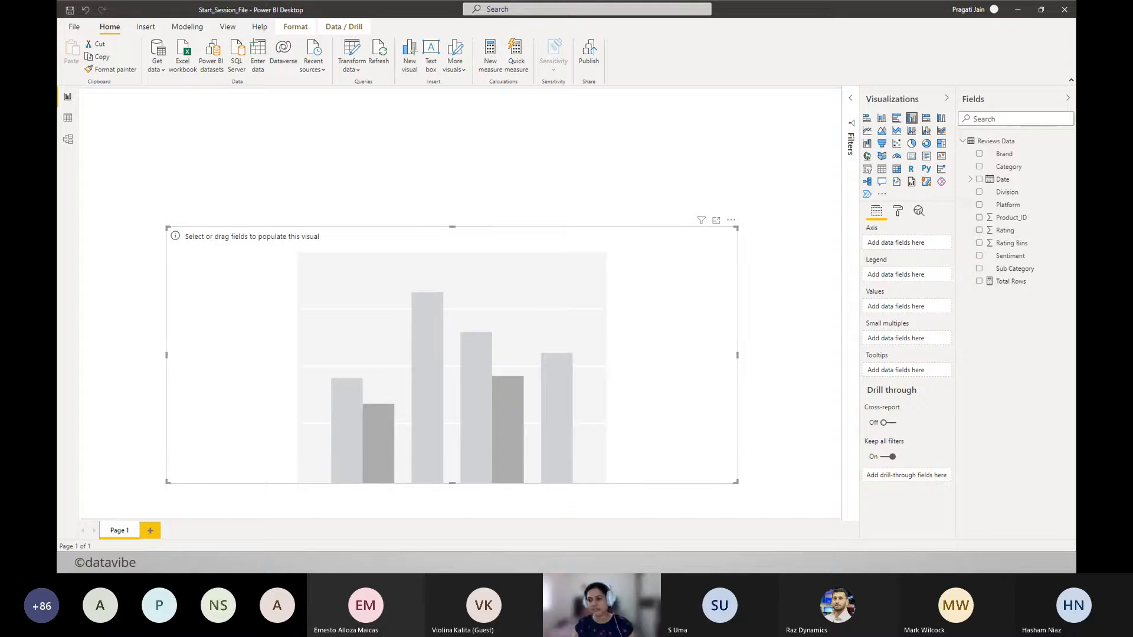
# - Put Date on the column chart's axis and the Total Rows measure in its values, checking the measure's formula on the way
pyautogui.moveTo(1004, 186); pyautogui.dragTo(906, 255)
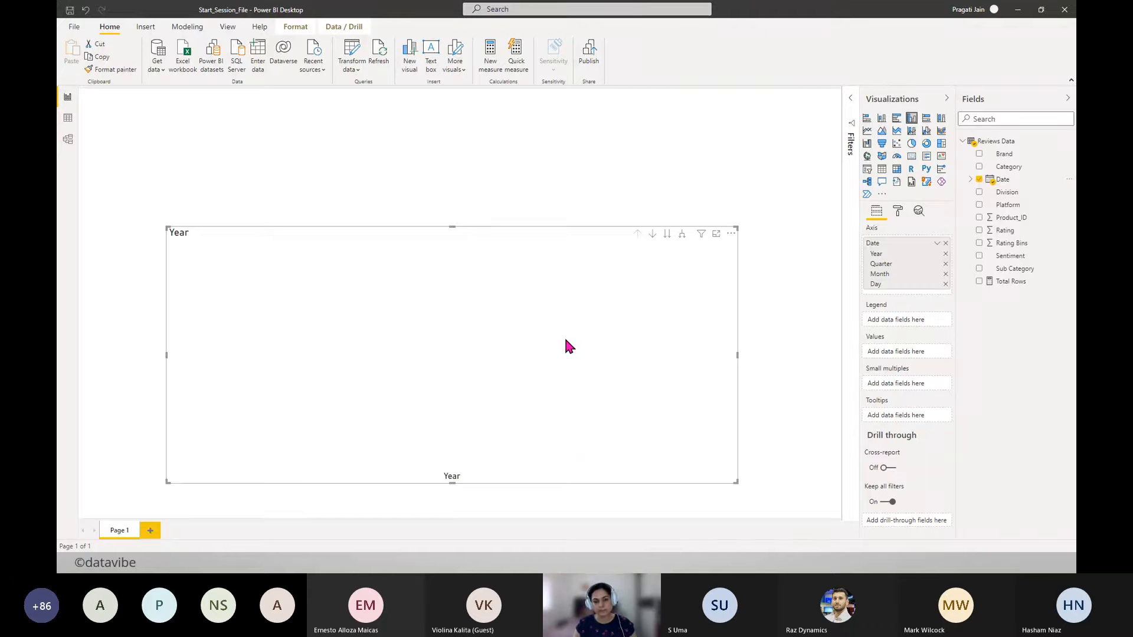
pyautogui.click(1010, 283)
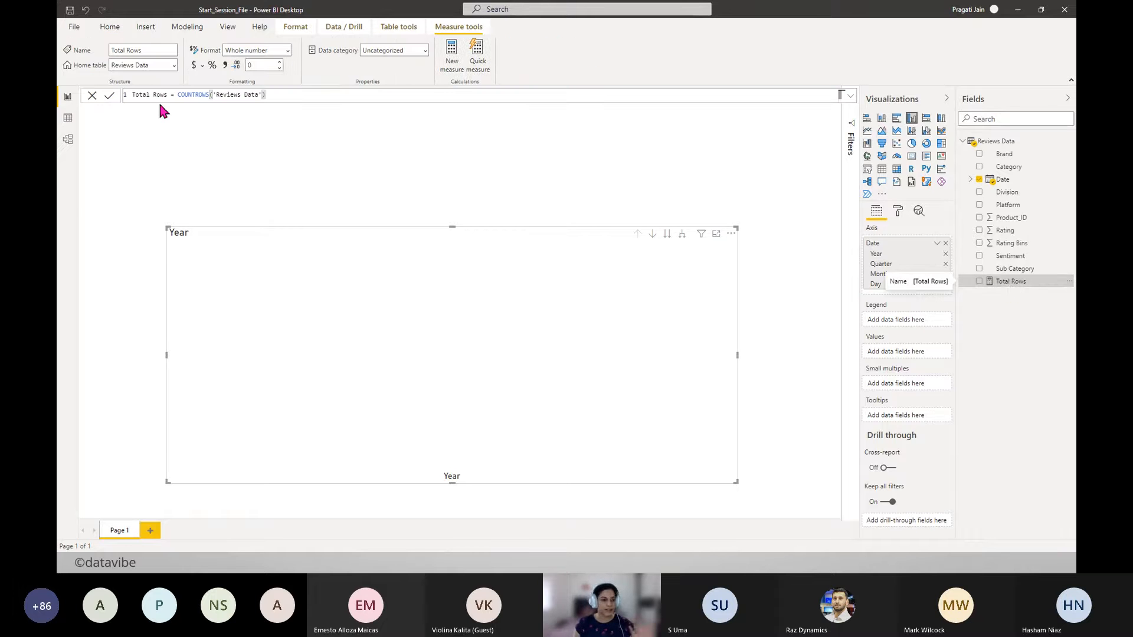
pyautogui.click(92, 96)
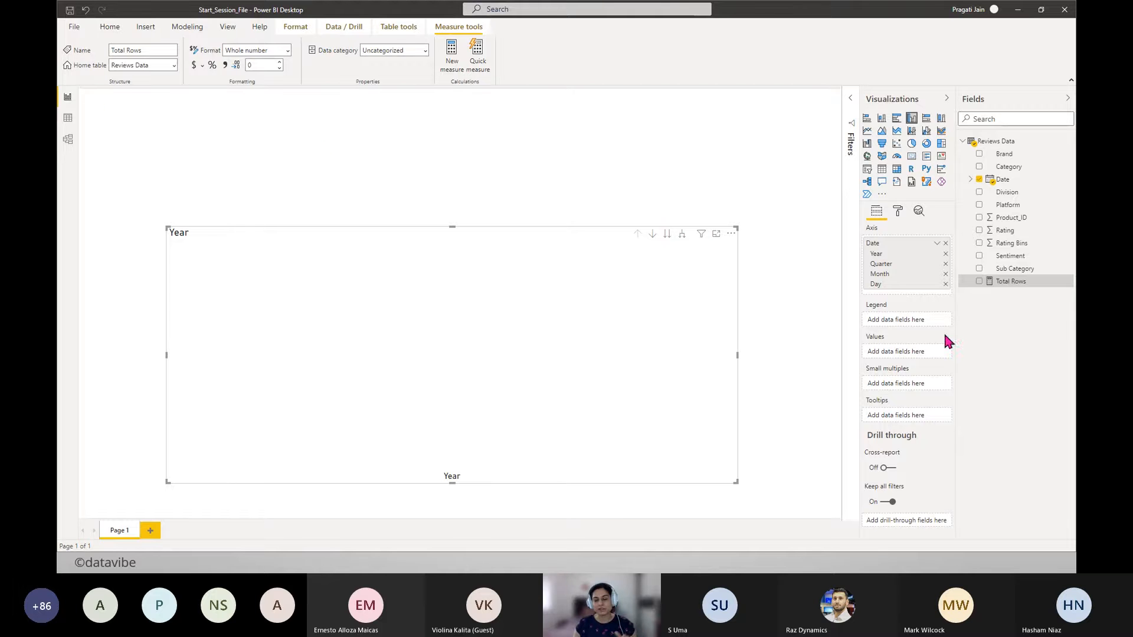
pyautogui.moveTo(1010, 286); pyautogui.dragTo(885, 352)
pyautogui.moveTo(412, 237)
pyautogui.mouseDown()
pyautogui.moveTo(423, 223)
pyautogui.moveTo(415, 241)
pyautogui.mouseUp()
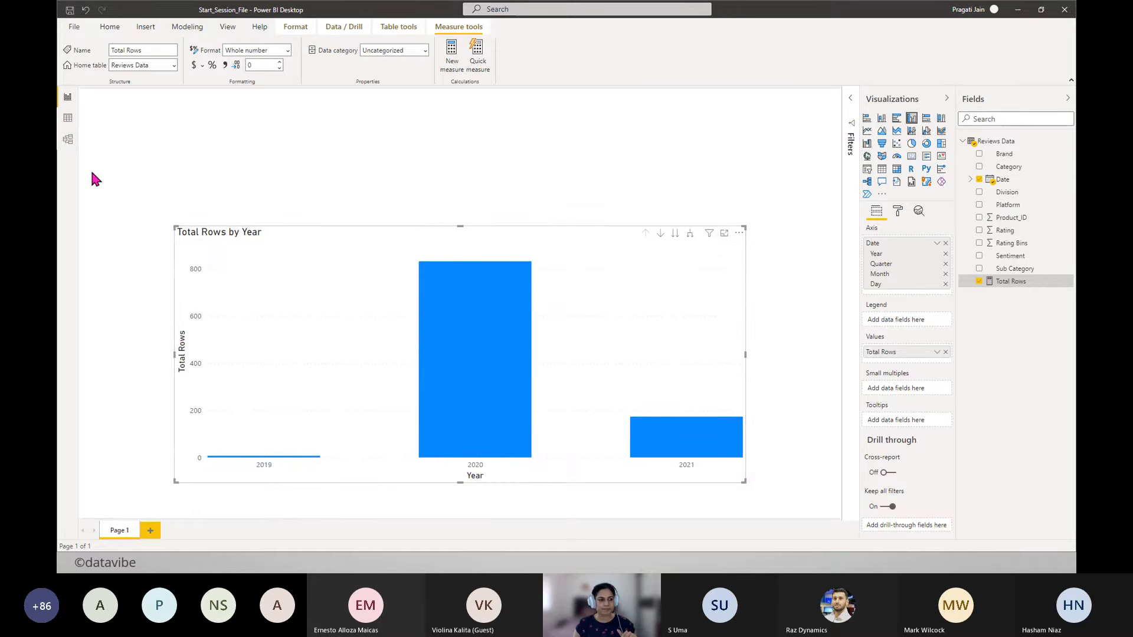
# - Glance at the rows of the Reviews Data table, return to the report, and reposition and widen the column chart
pyautogui.click(66, 116)
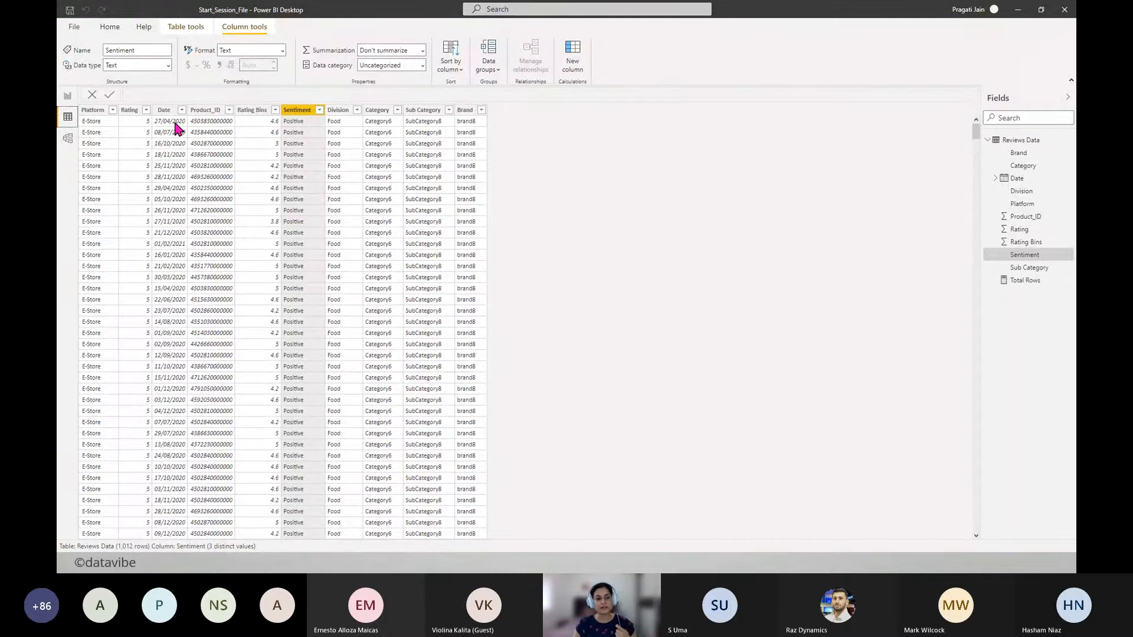
pyautogui.click(67, 96)
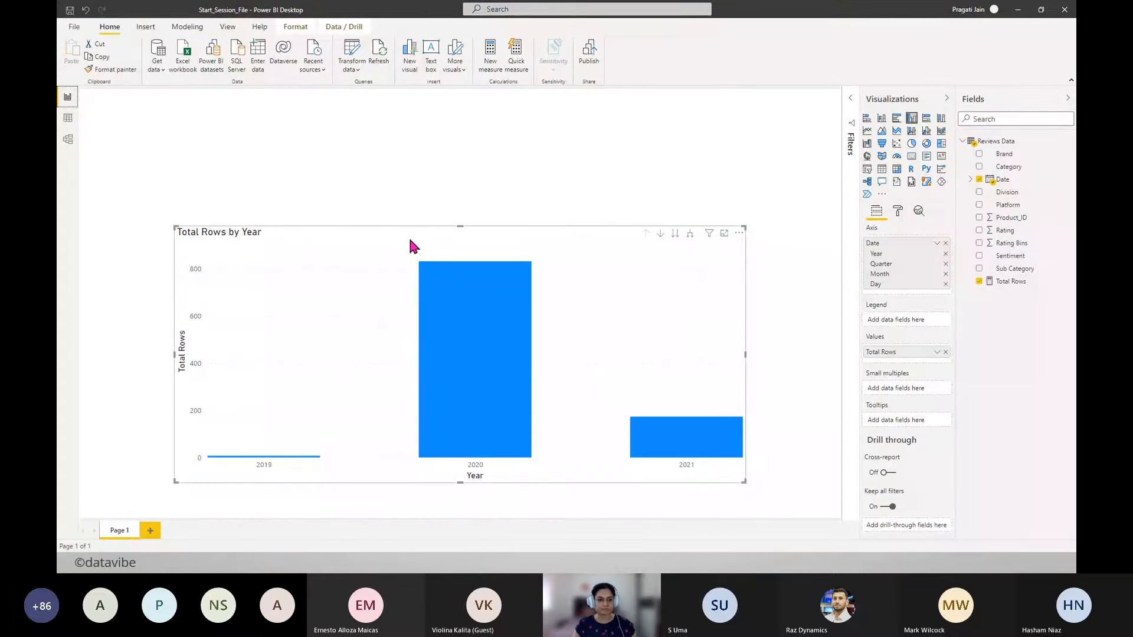
pyautogui.moveTo(407, 236); pyautogui.dragTo(392, 229)
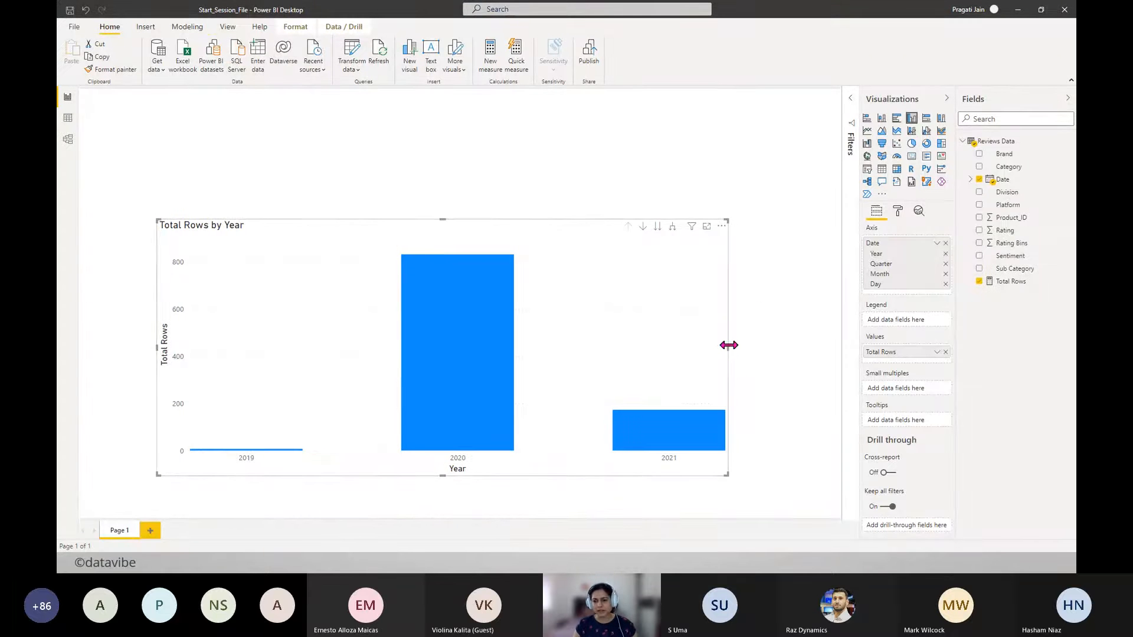
pyautogui.moveTo(745, 351); pyautogui.dragTo(769, 348)
# - Change the column chart's title text to "Total Reviews Overtime"
pyautogui.click(898, 210)
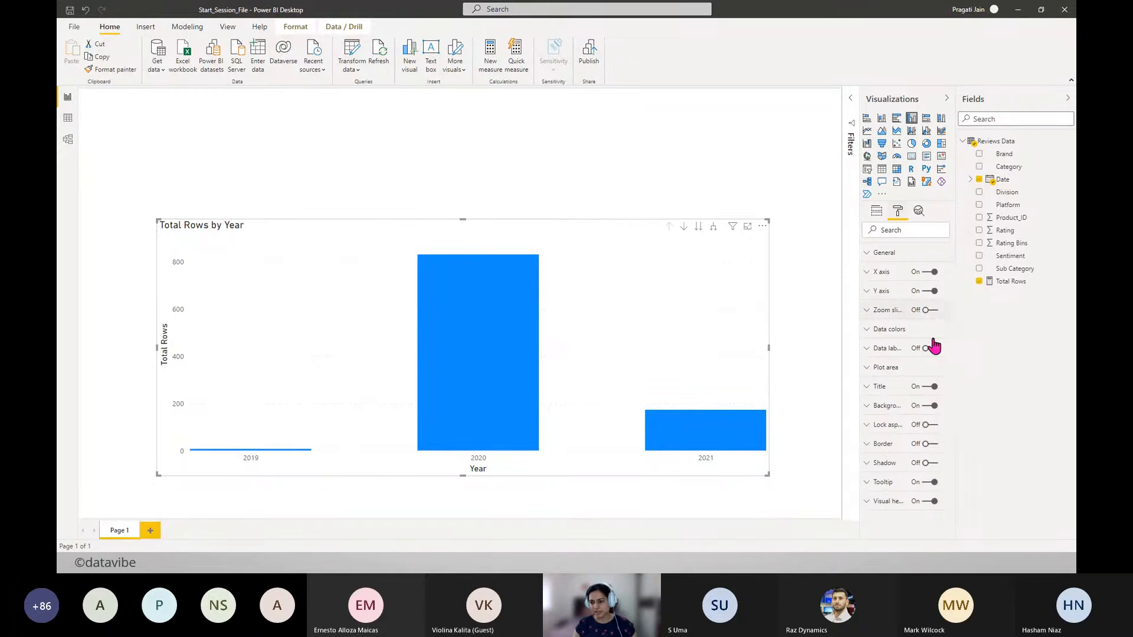
pyautogui.click(879, 388)
pyautogui.moveTo(888, 417); pyautogui.dragTo(907, 417)
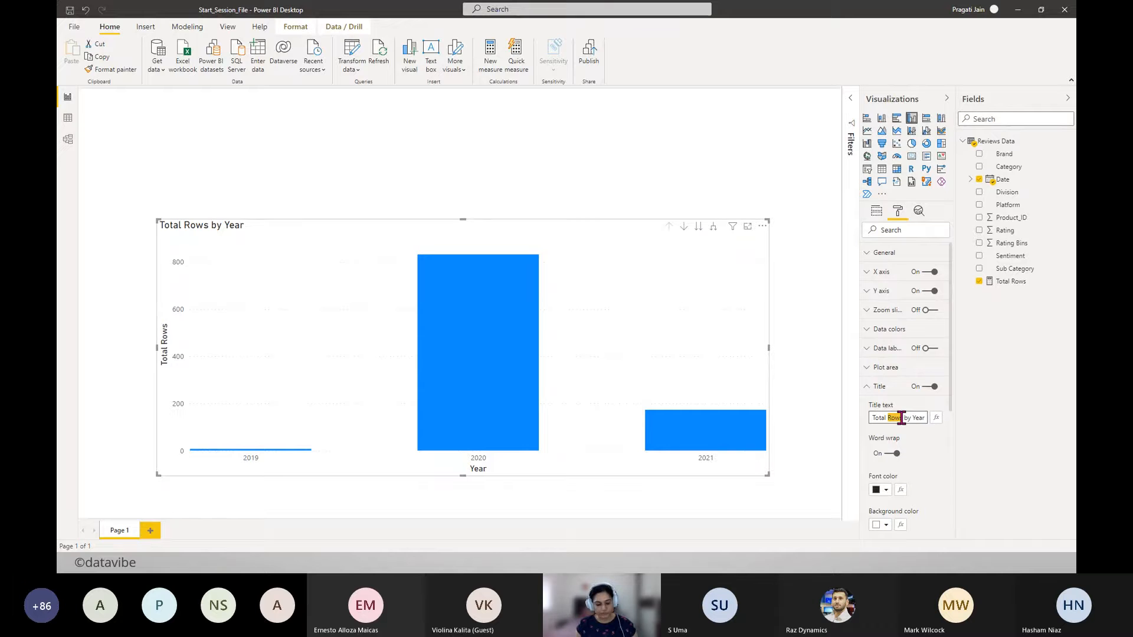
pyautogui.write('Review')
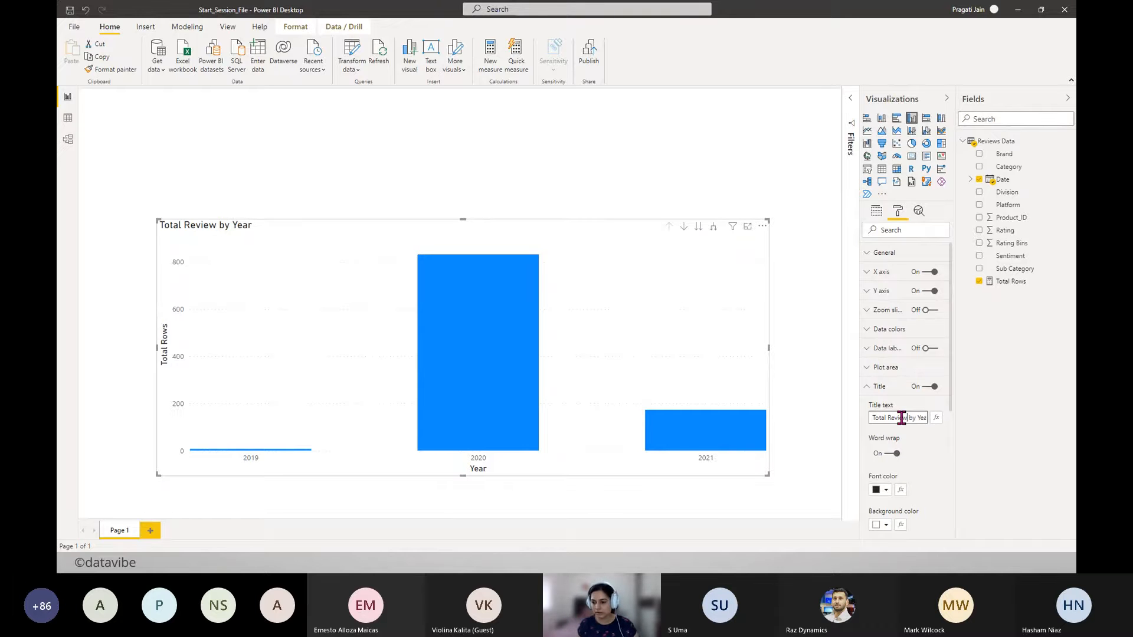
pyautogui.write('s')
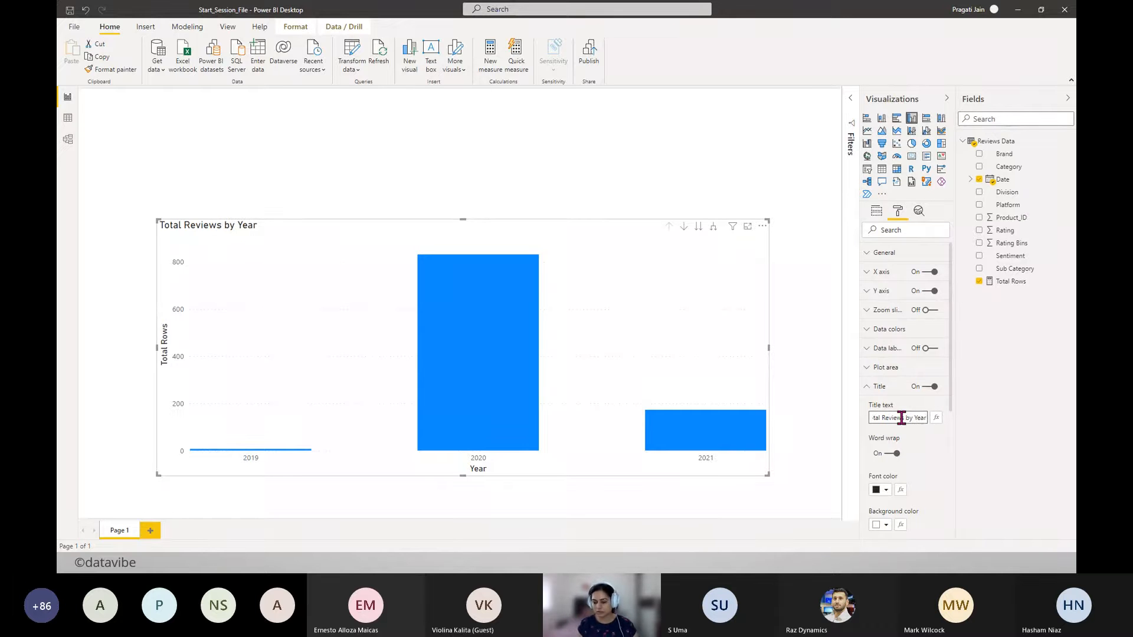
pyautogui.press('BackSpace')
pyautogui.press('BackSpace')
pyautogui.press('BackSpace')
pyautogui.press('BackSpace')
pyautogui.write('O')
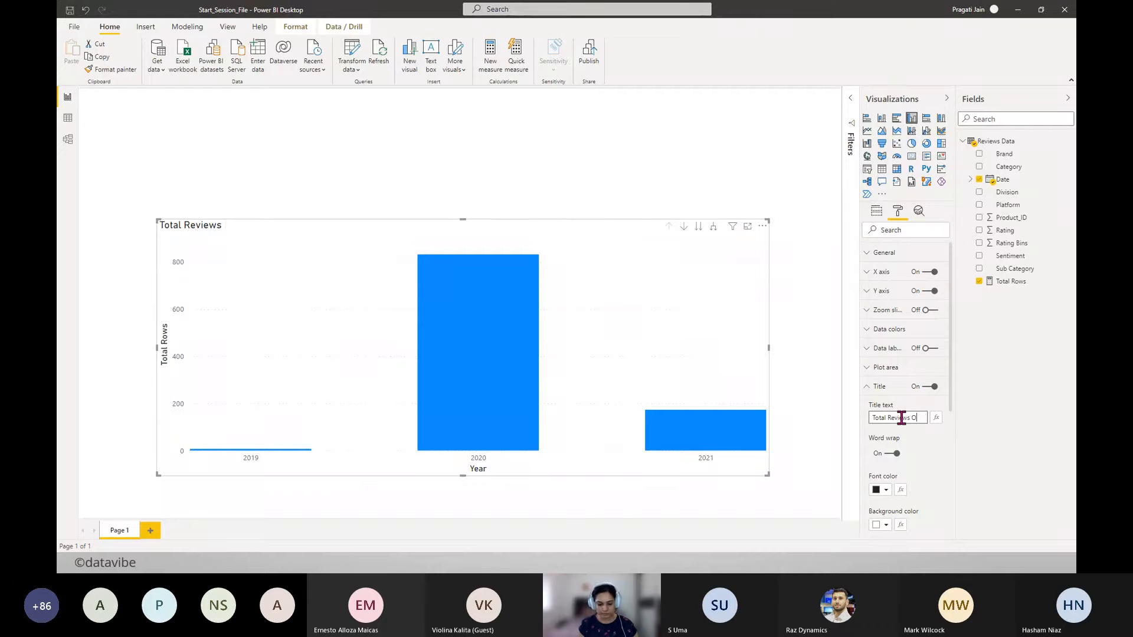
pyautogui.write('vertime')
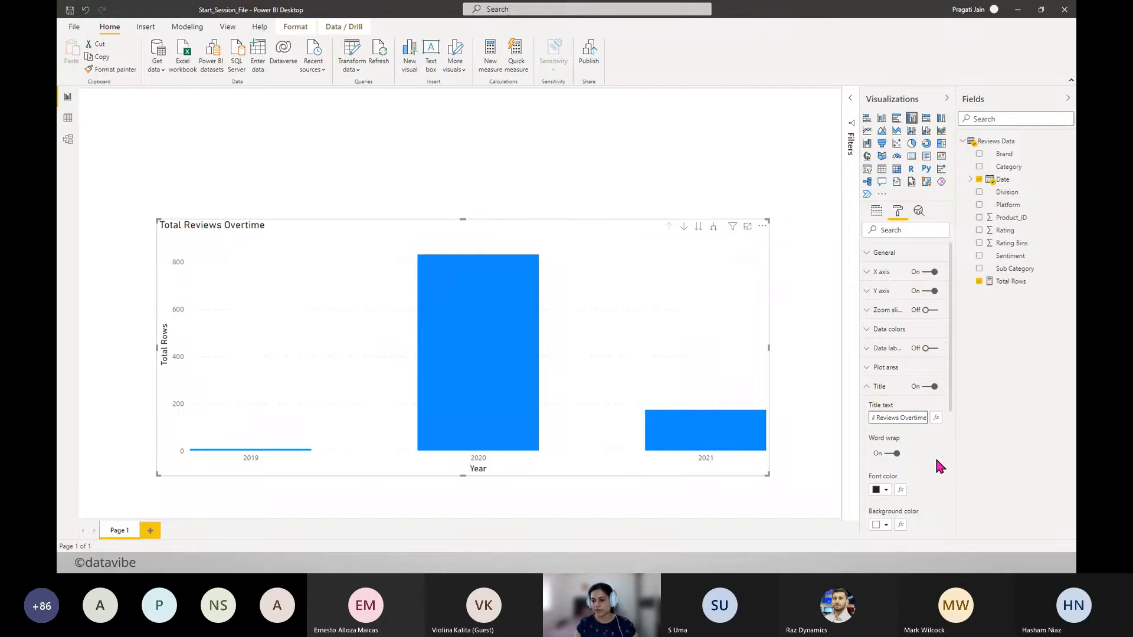
pyautogui.click(936, 455)
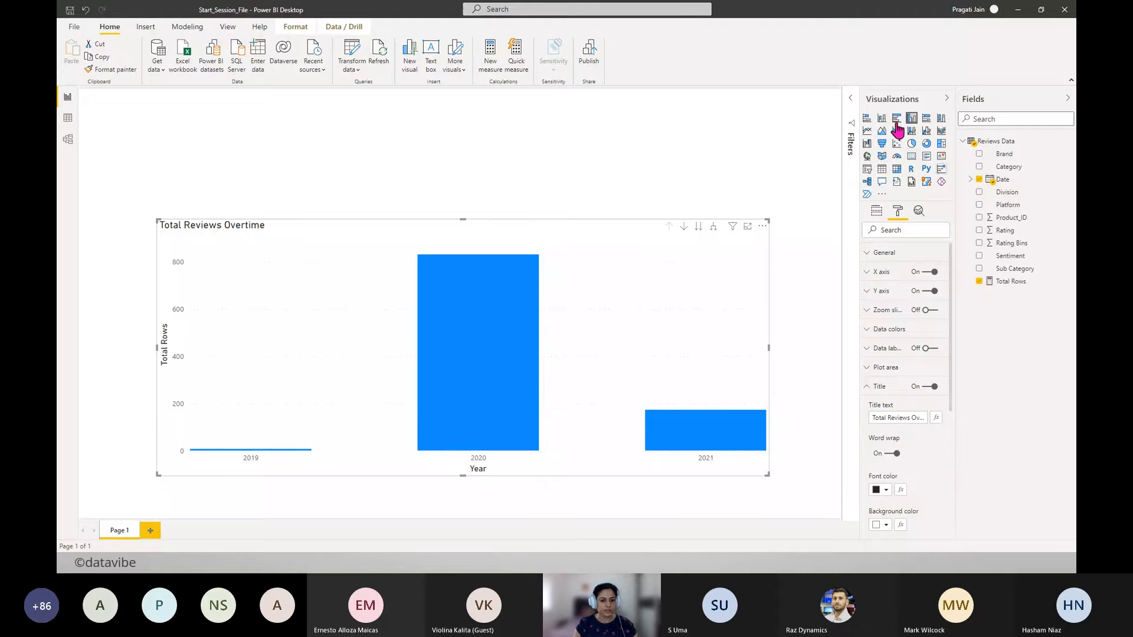
# - Turn on the border around the column chart and deselect the chart
pyautogui.click(865, 390)
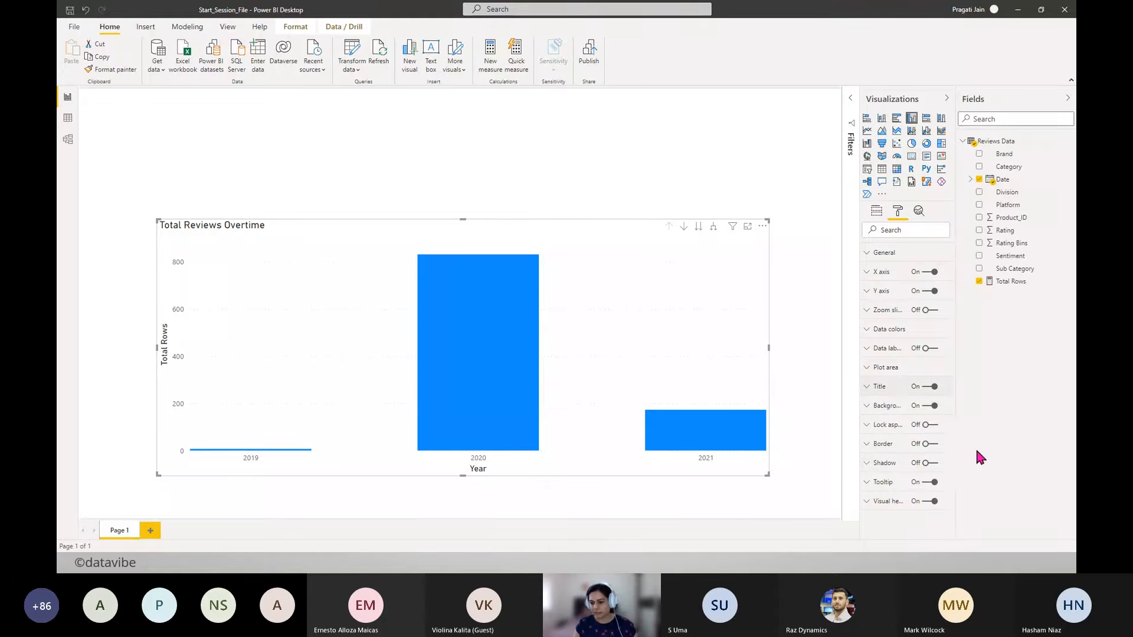
pyautogui.click(932, 444)
pyautogui.click(745, 193)
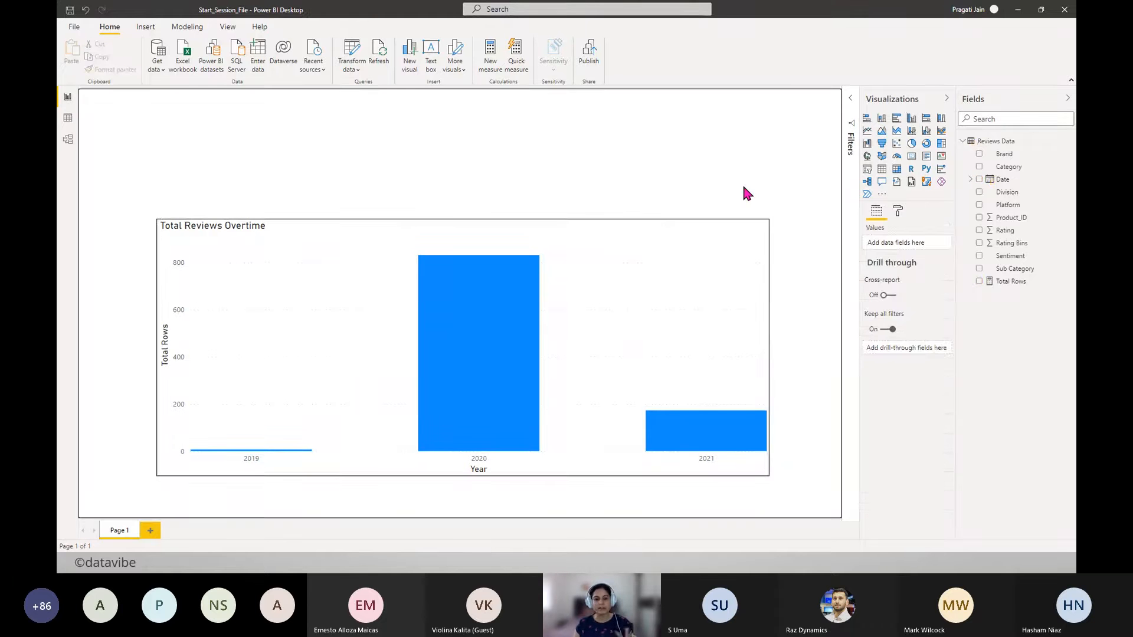
# - Expand the chart's date hierarchy one level at a time to view reviews by quarter, month and day
pyautogui.click(463, 226)
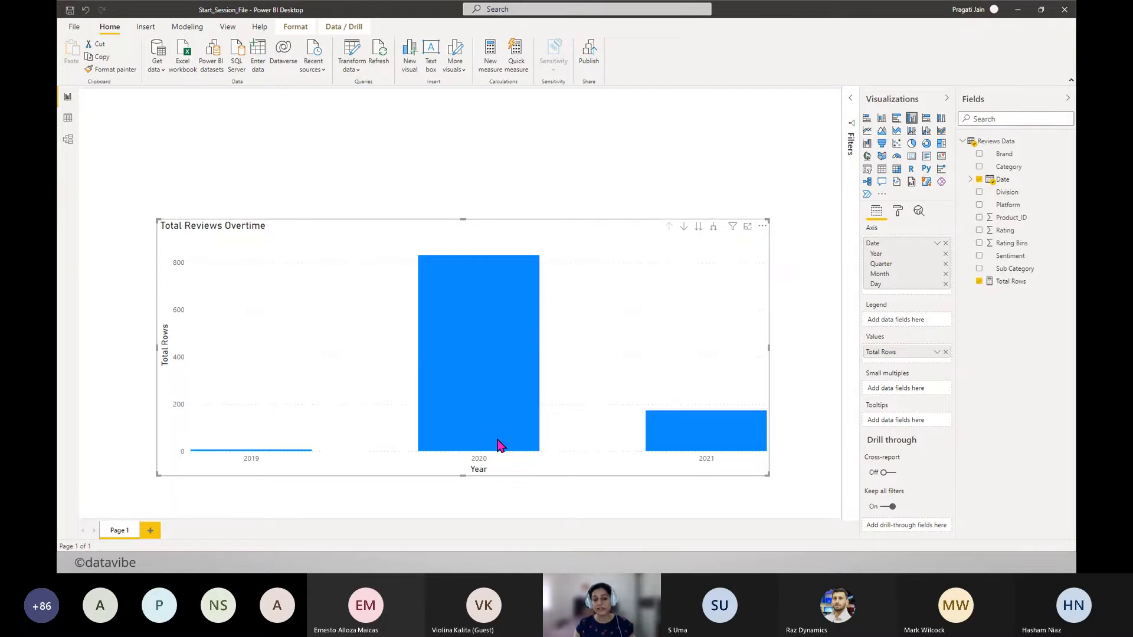
pyautogui.click(714, 229)
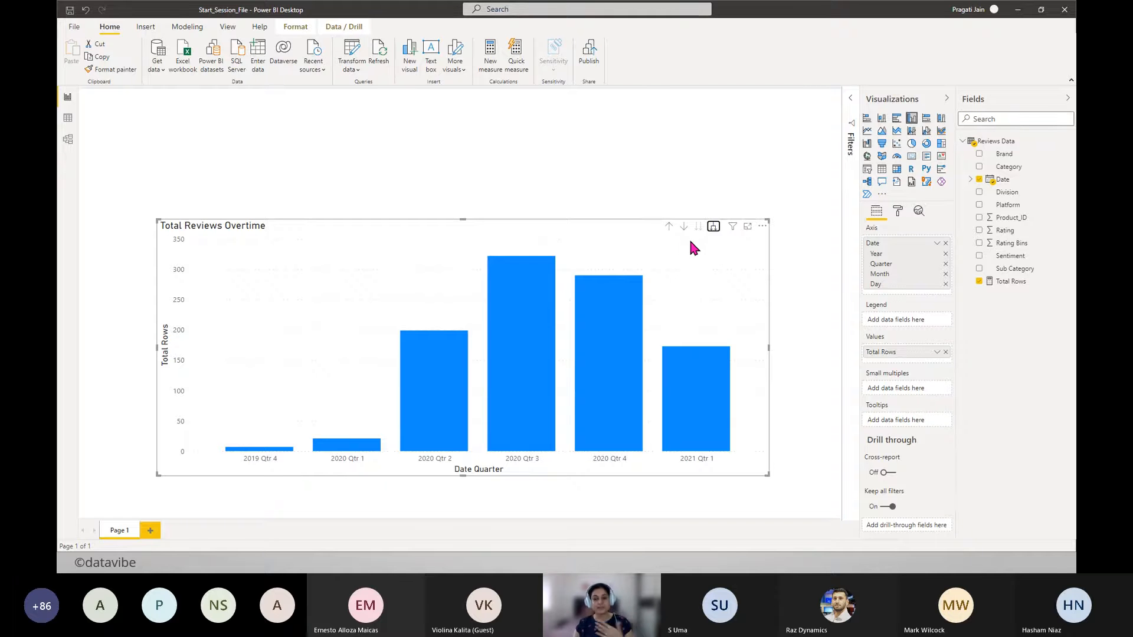
pyautogui.click(713, 228)
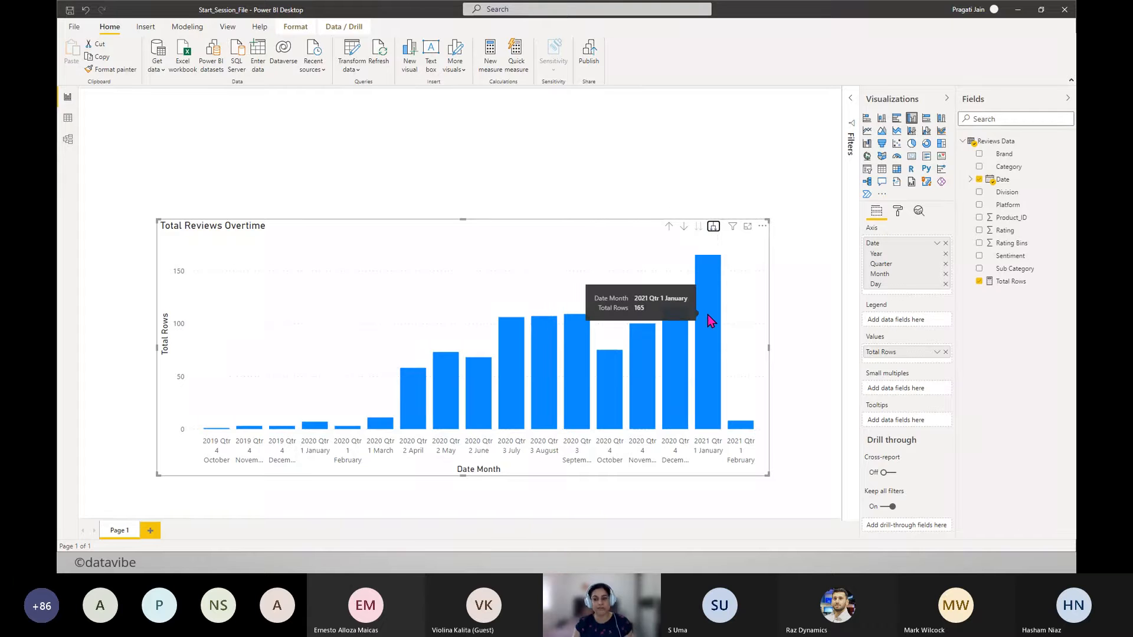
pyautogui.moveTo(677, 346)
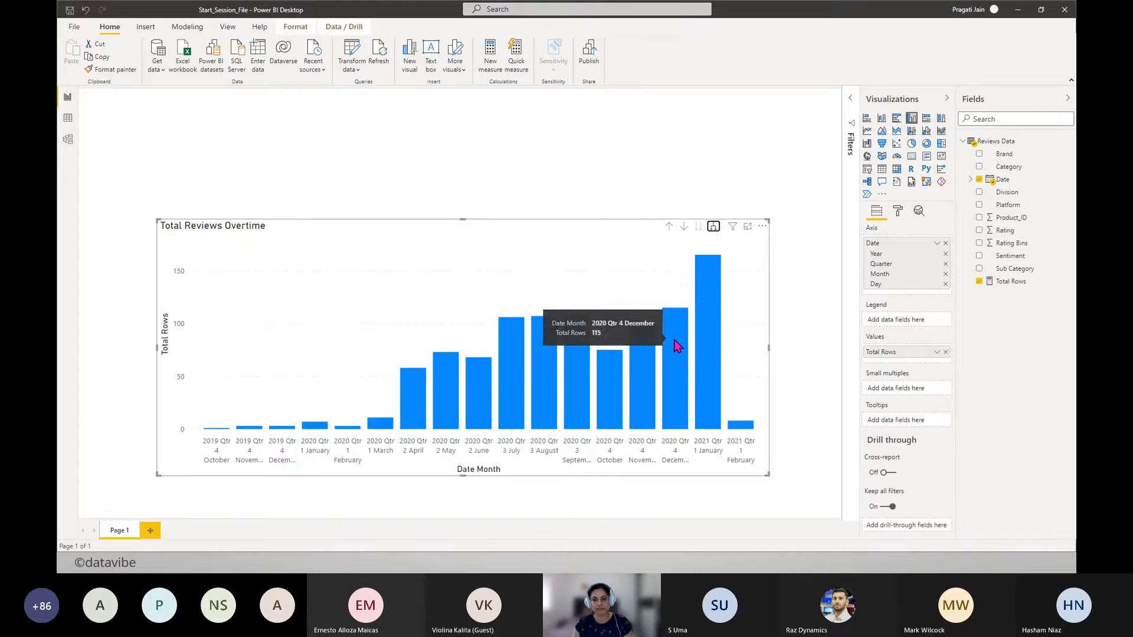
pyautogui.click(713, 227)
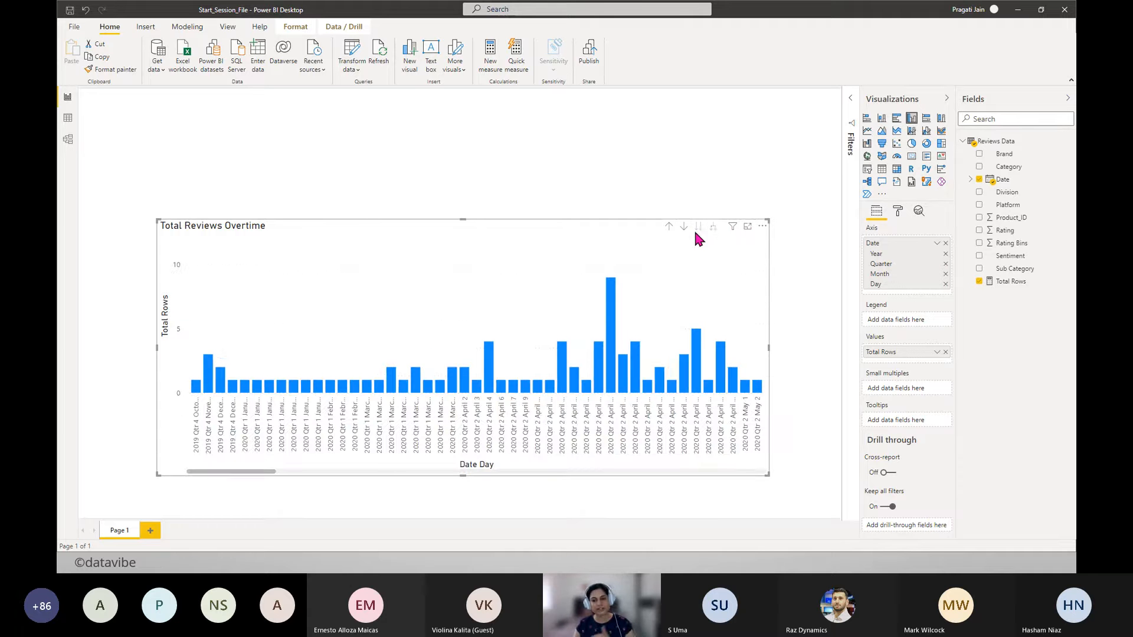
# - Drill the chart back up through the date hierarchy to the year level
pyautogui.click(669, 227)
pyautogui.click(668, 227)
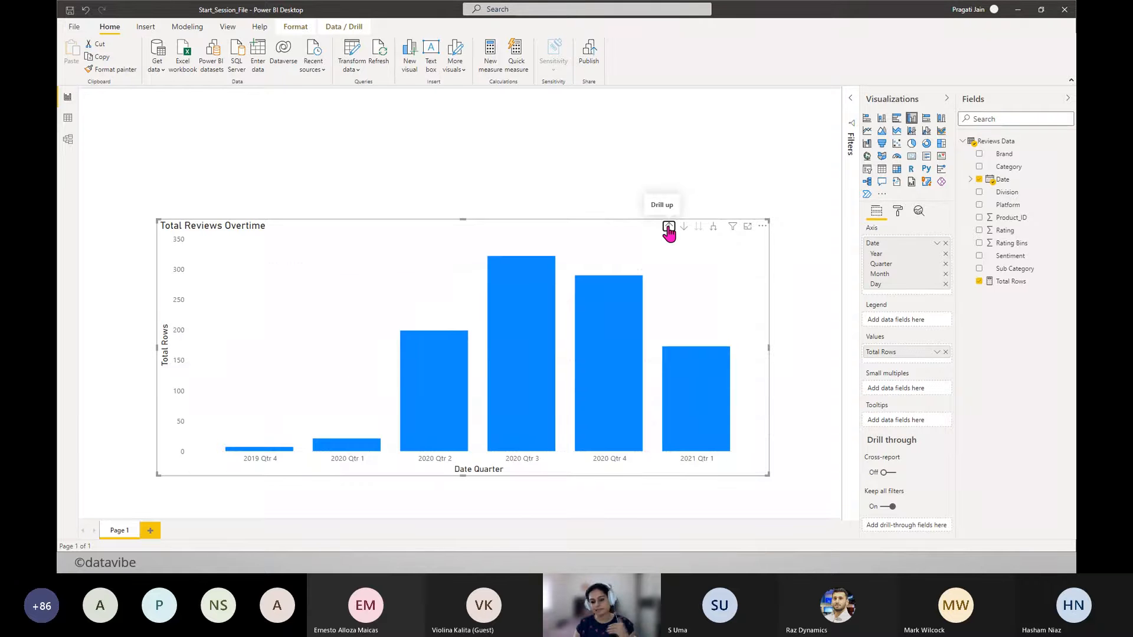
pyautogui.click(668, 228)
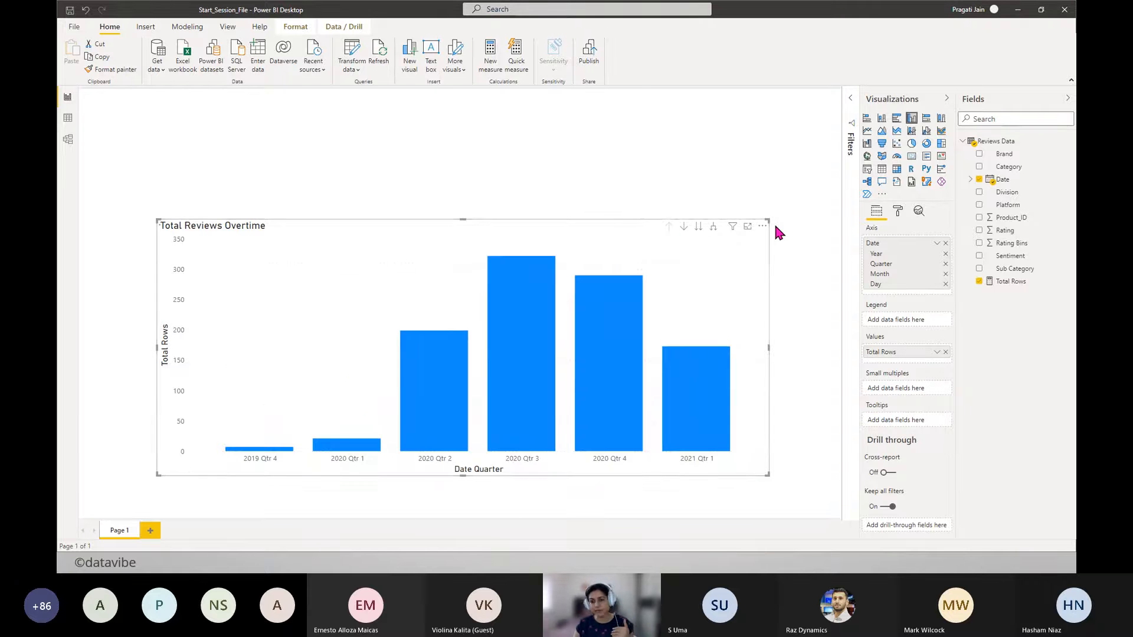
pyautogui.click(675, 198)
# - Reduce the column chart's height, move it down to the lower edge of the page, and widen it toward the page's right edge
pyautogui.click(451, 224)
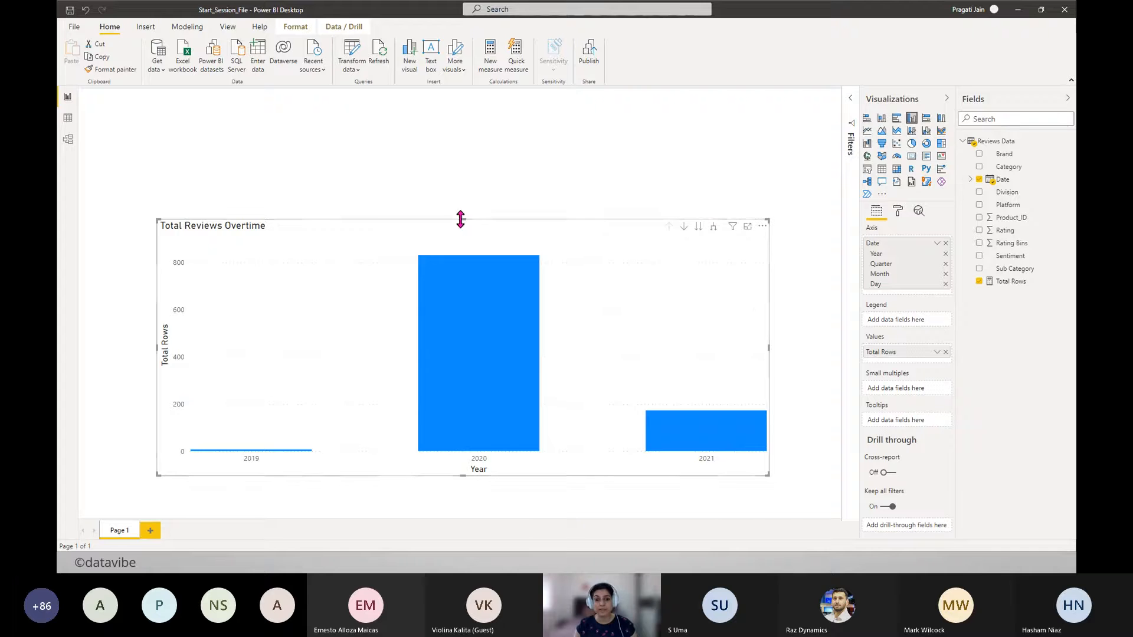
pyautogui.moveTo(461, 219); pyautogui.dragTo(455, 256)
pyautogui.moveTo(536, 470); pyautogui.dragTo(528, 494)
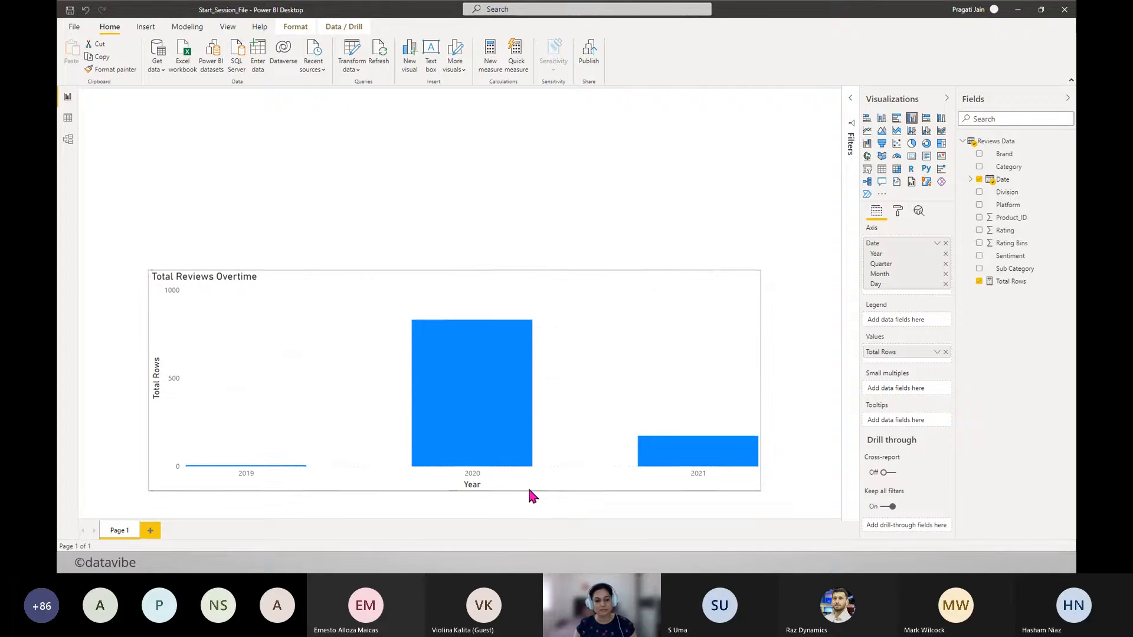
pyautogui.click(805, 393)
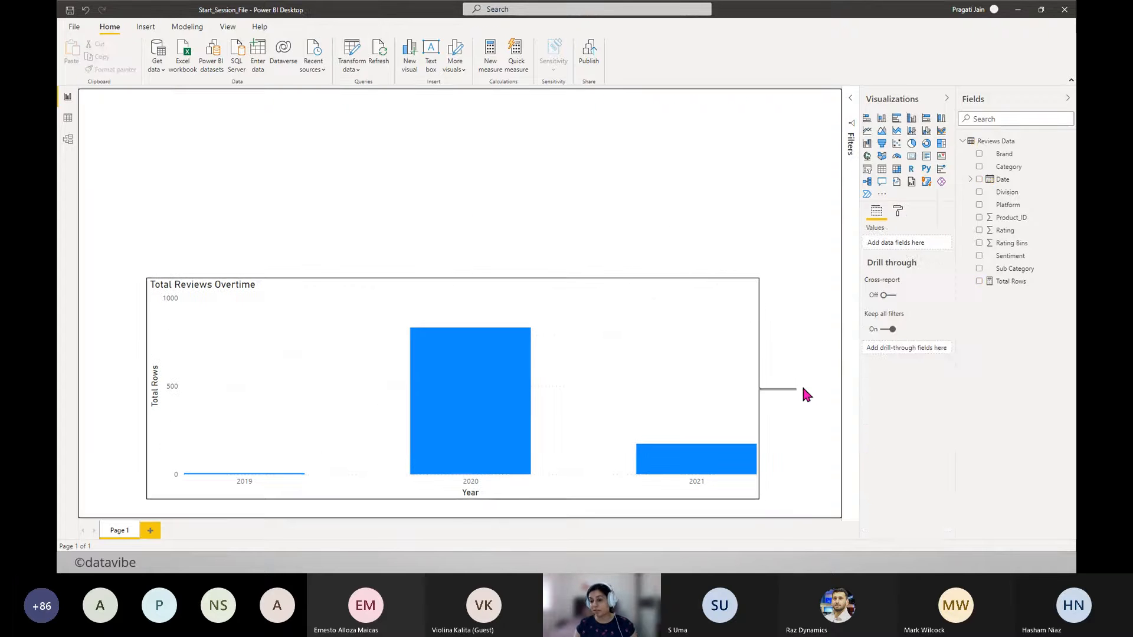
pyautogui.click(703, 341)
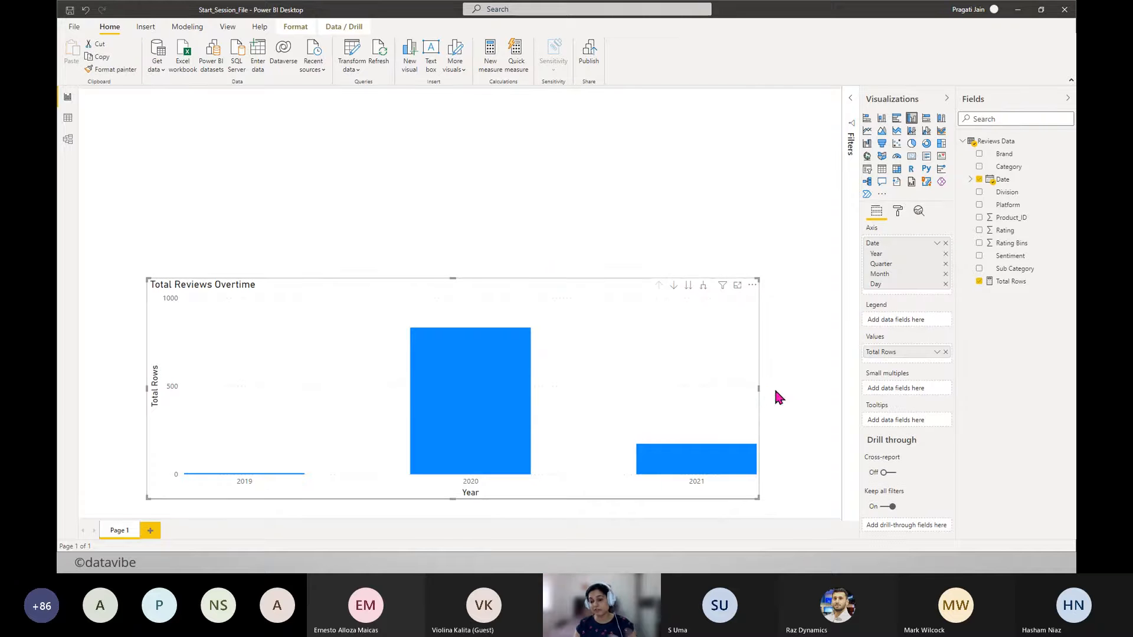
pyautogui.moveTo(759, 389); pyautogui.dragTo(814, 389)
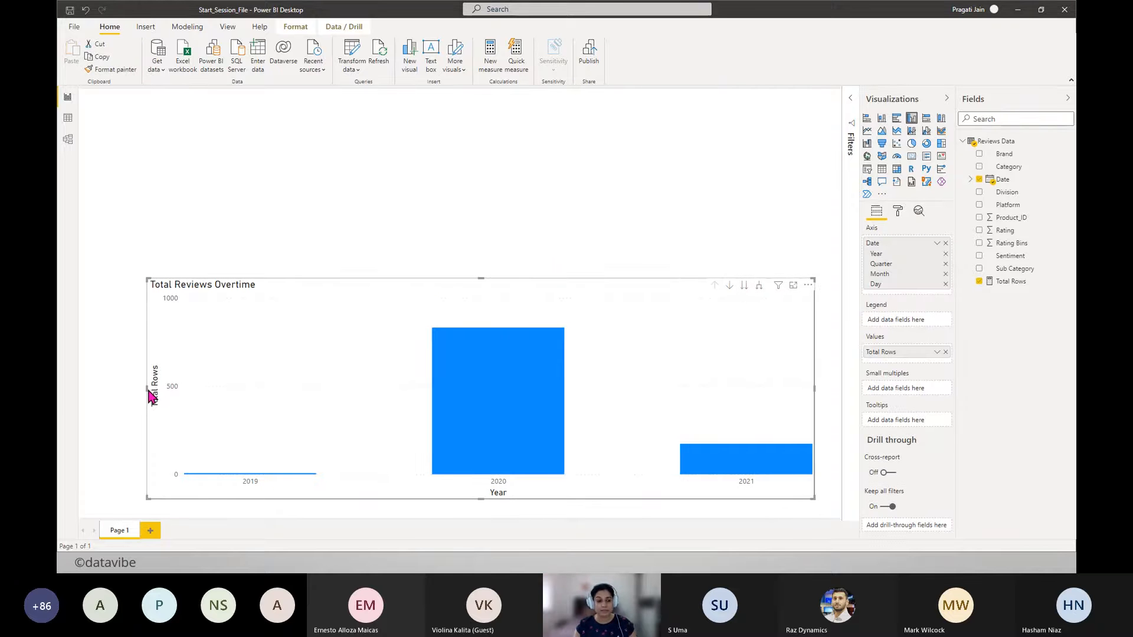
# - Widen the column chart toward the page's left edge and deselect it
pyautogui.moveTo(146, 389); pyautogui.dragTo(107, 390)
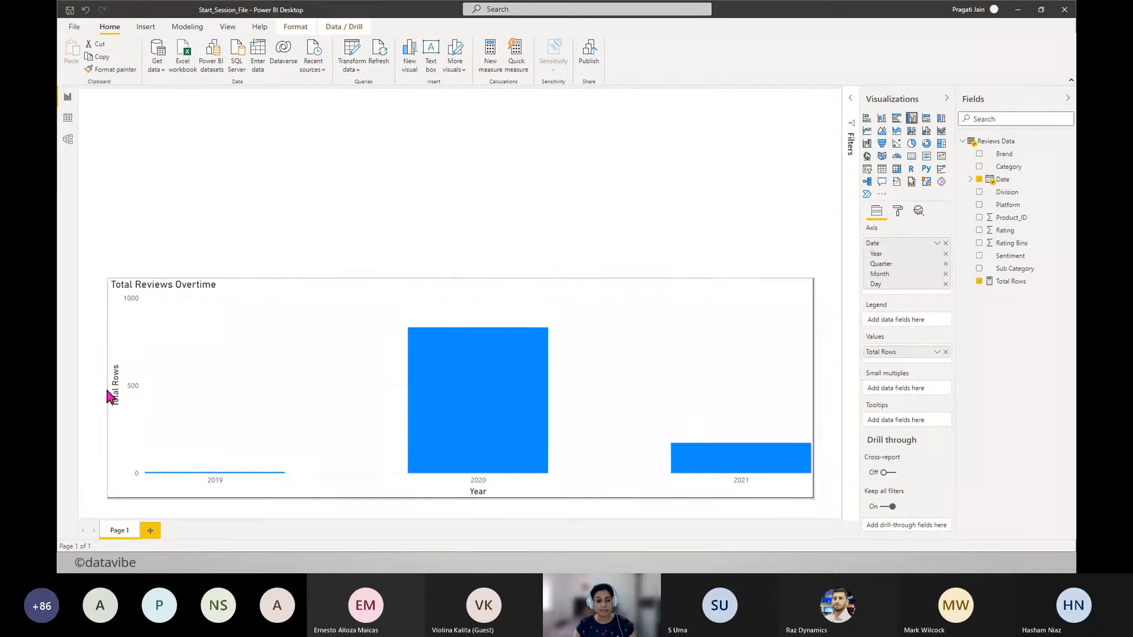
pyautogui.click(383, 181)
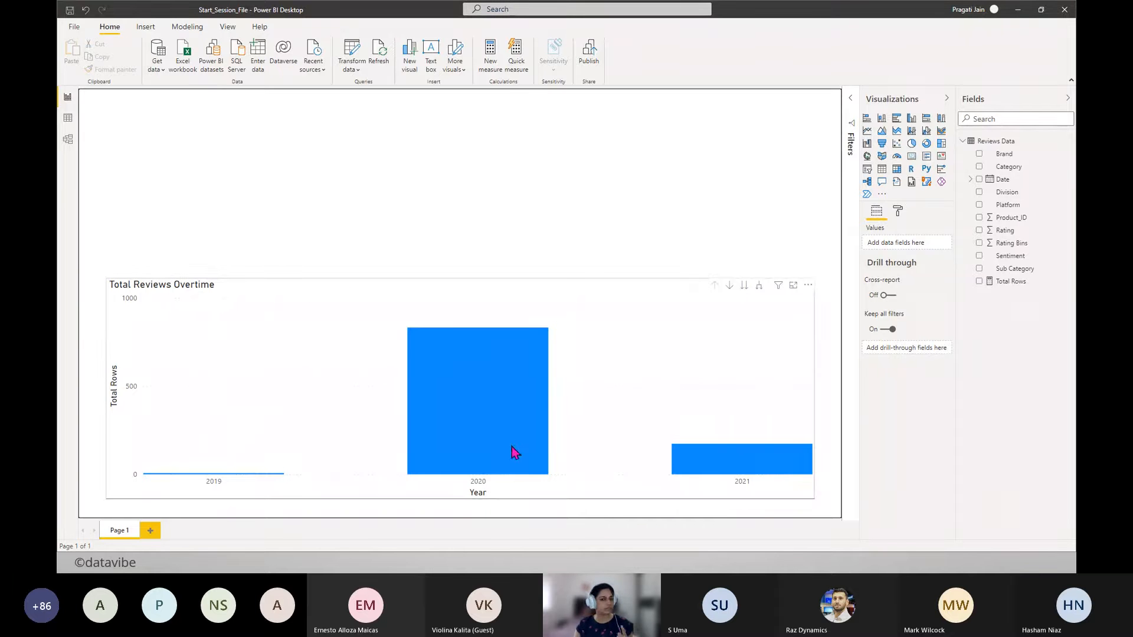
pyautogui.click(574, 465)
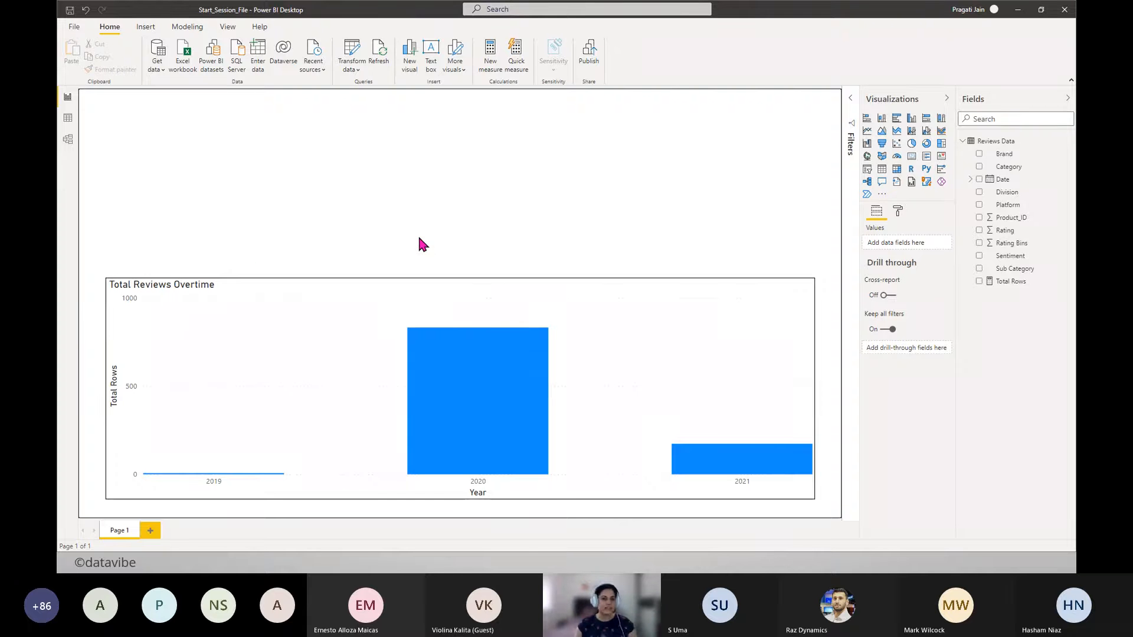
# - Collapse the Fields and Visualizations panes, and show the Bookmarks pane slightly widened
pyautogui.click(1067, 99)
pyautogui.click(1051, 100)
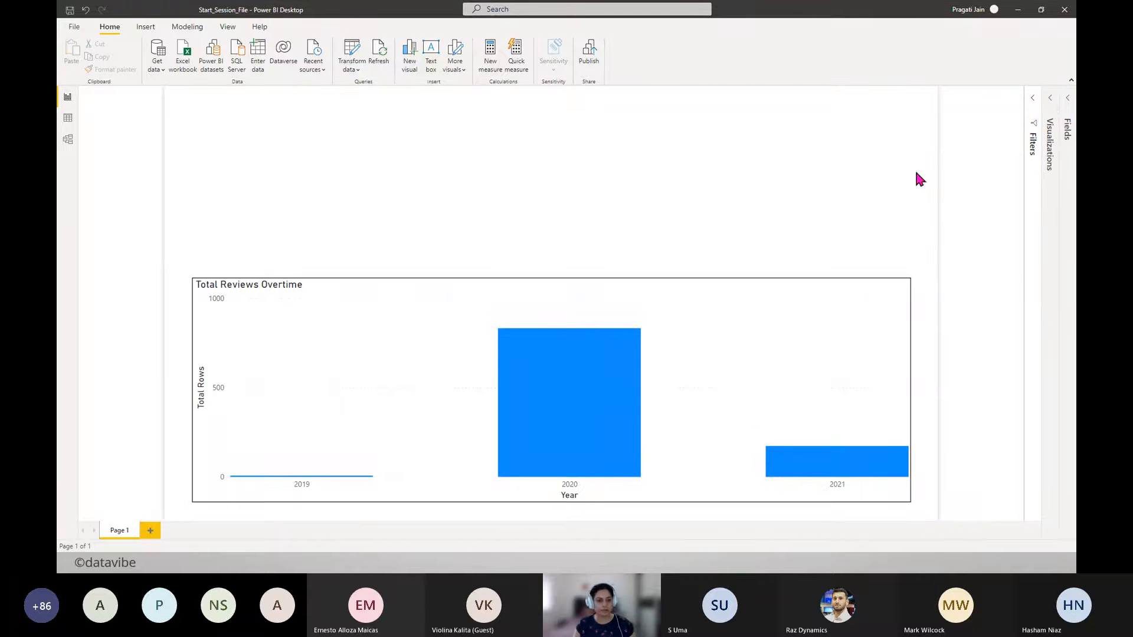
pyautogui.click(228, 27)
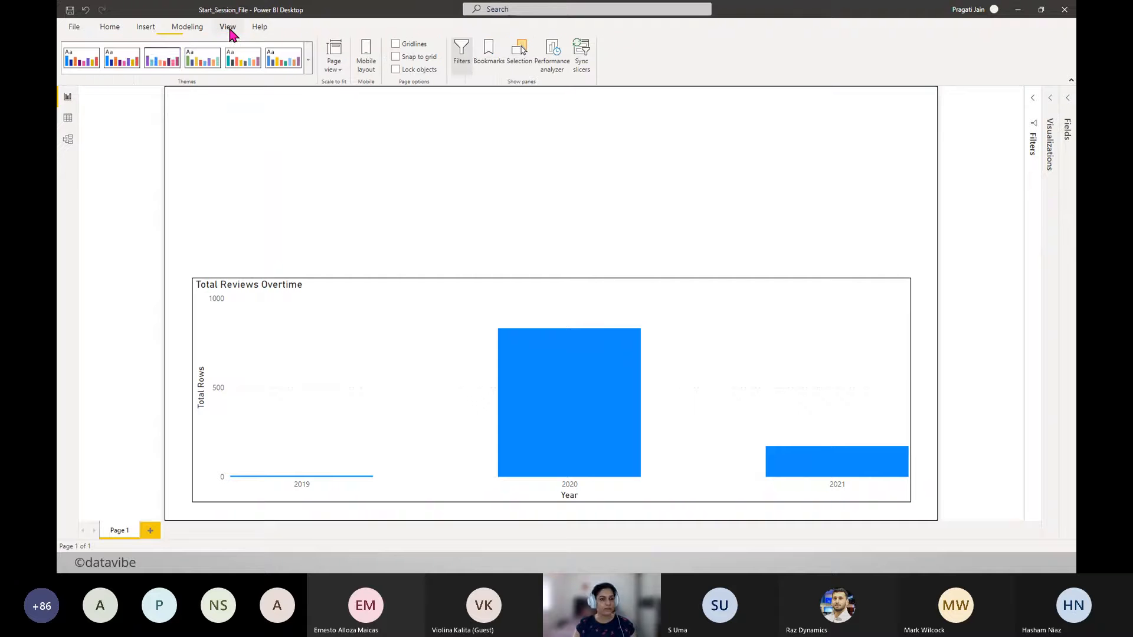
pyautogui.click(486, 58)
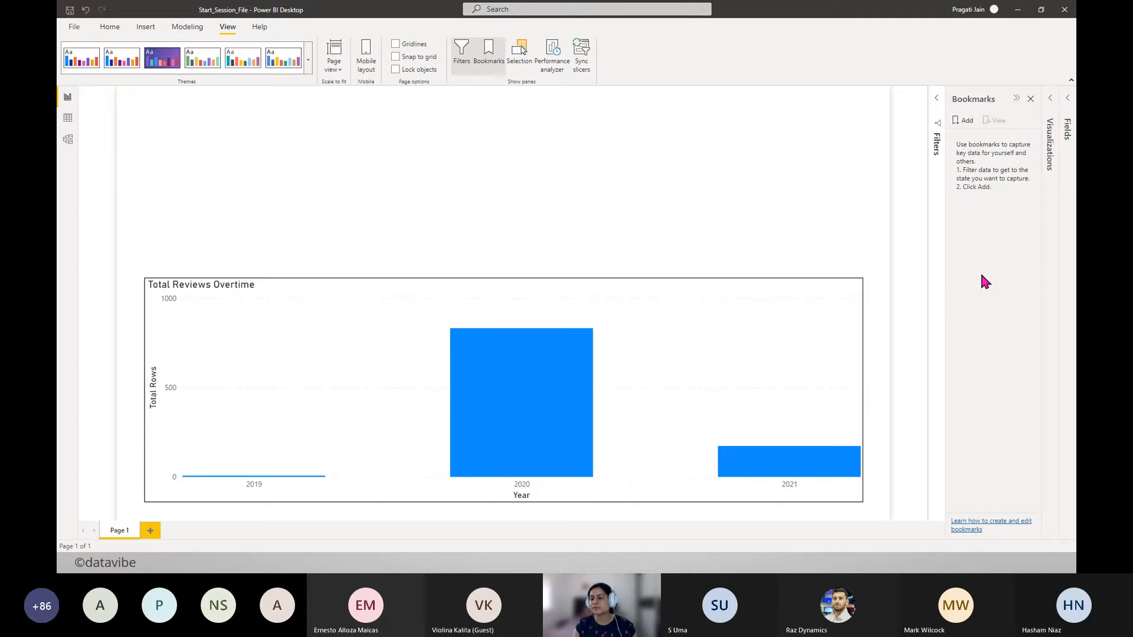
pyautogui.moveTo(944, 281); pyautogui.dragTo(933, 281)
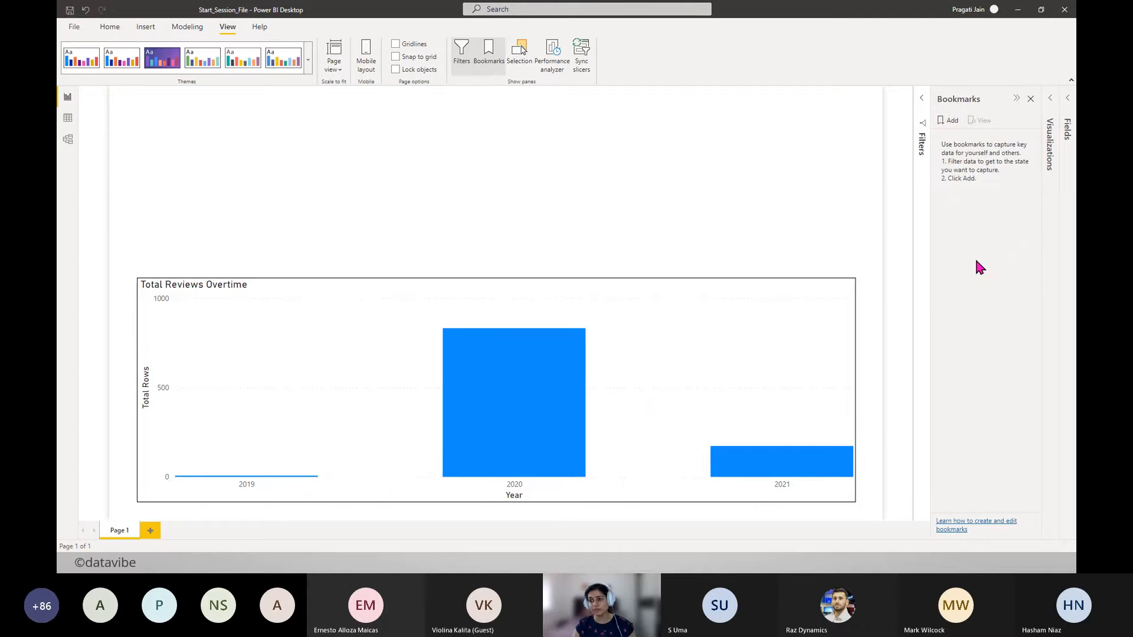
# - Add a bookmark of the year-level chart view and name it "Year"
pyautogui.click(951, 125)
pyautogui.click(1031, 137)
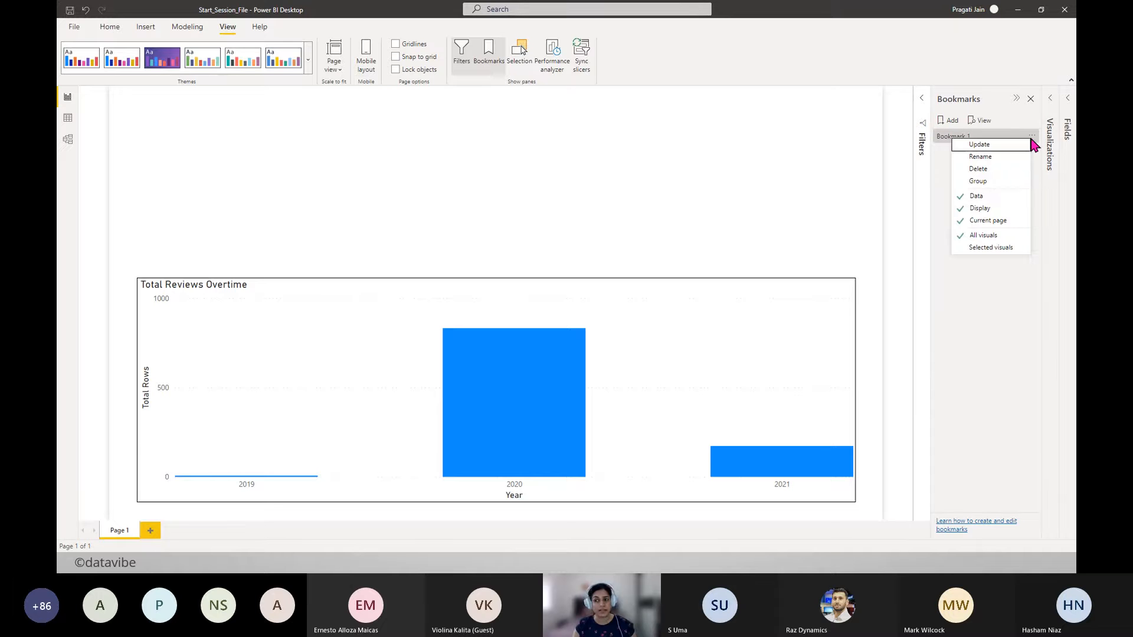
pyautogui.click(998, 156)
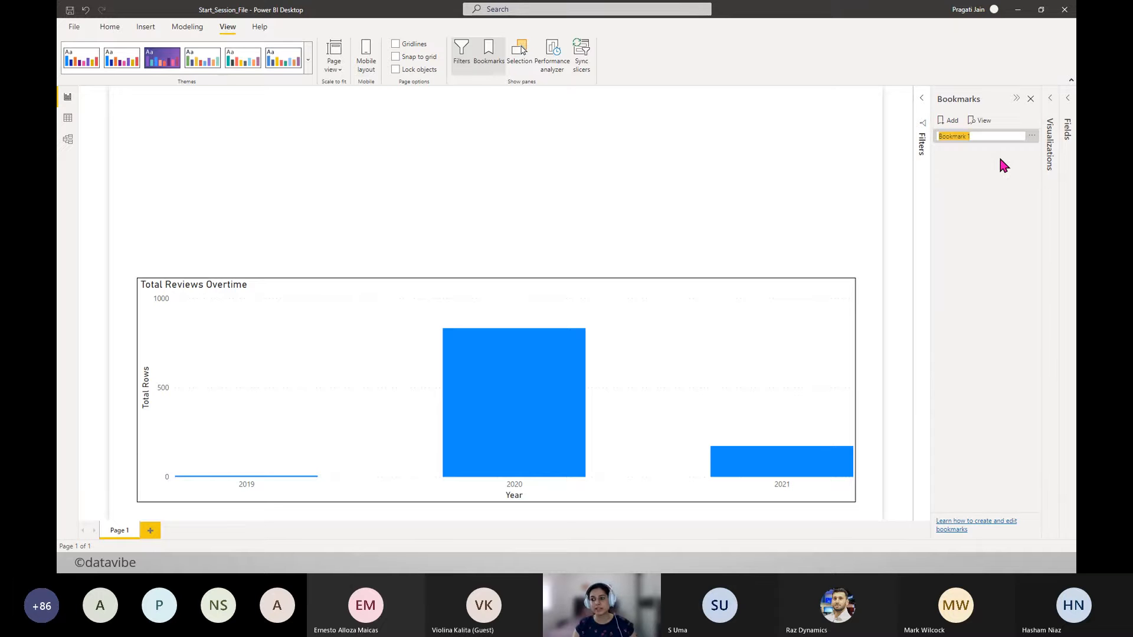
pyautogui.write('YEA')
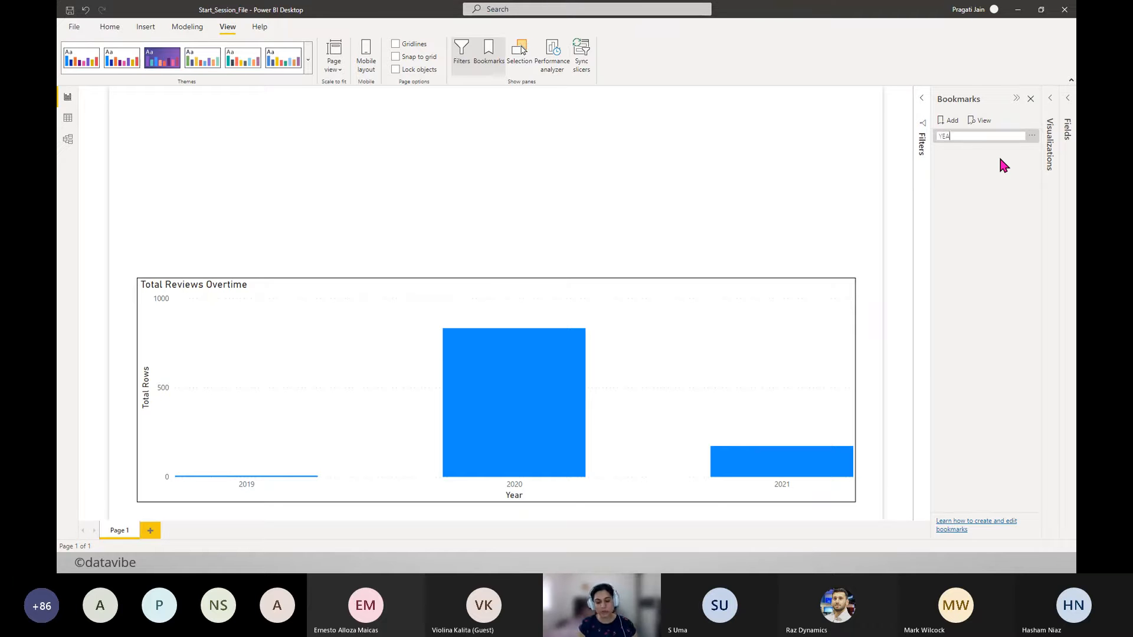
pyautogui.press('BackSpace')
pyautogui.press('BackSpace')
pyautogui.write('ear')
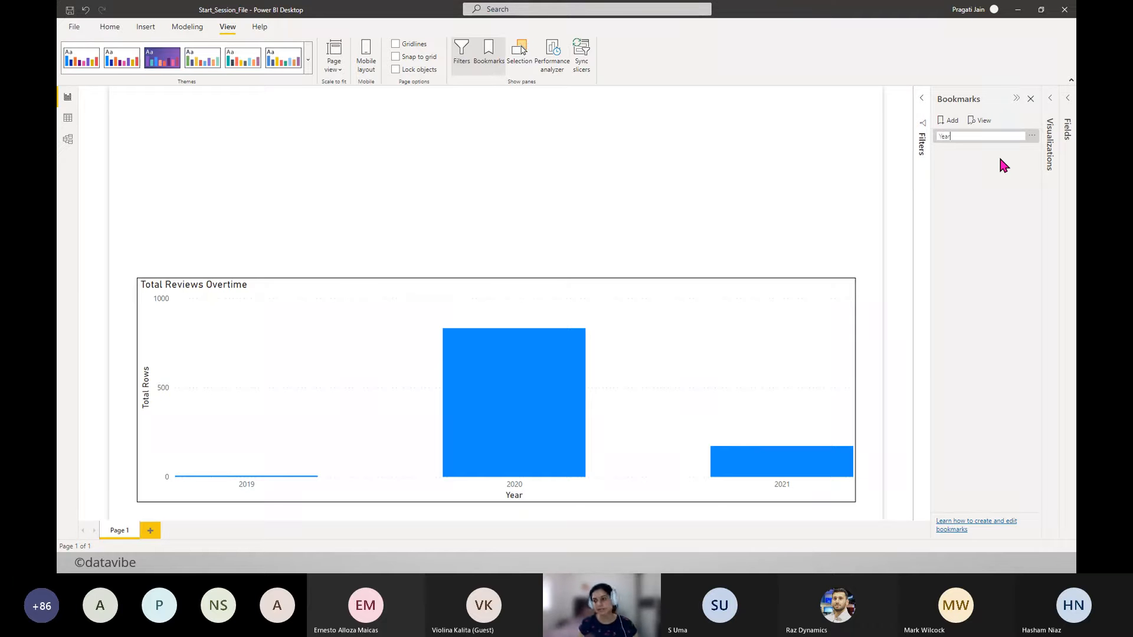
pyautogui.press('Return')
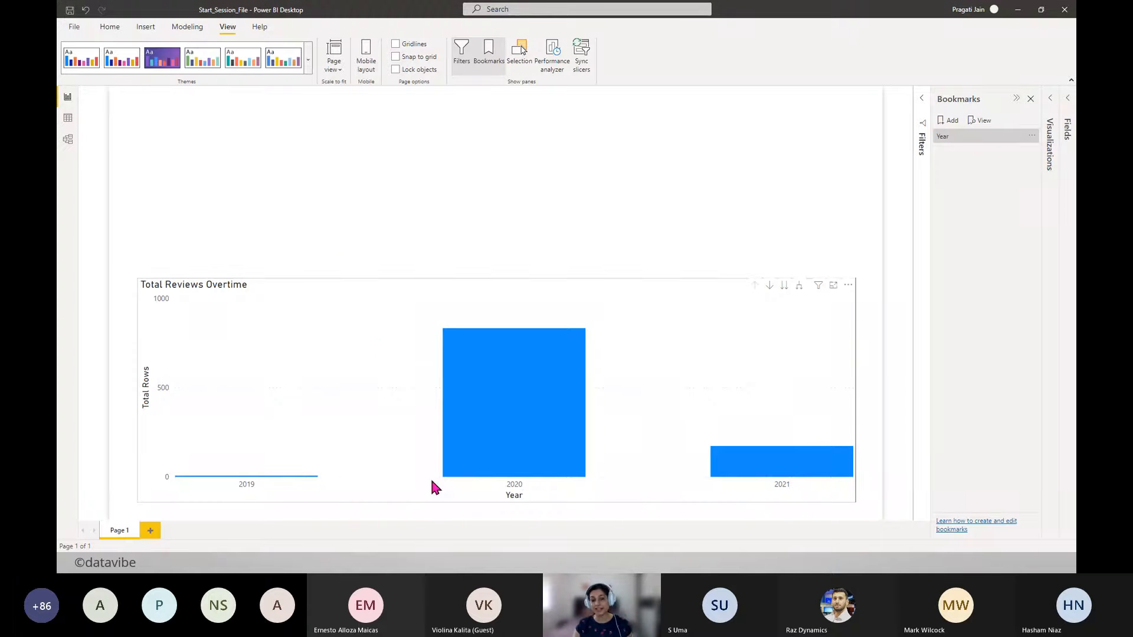
# - Update the Year bookmark so it stores the current year-level state of the page
pyautogui.click(1032, 137)
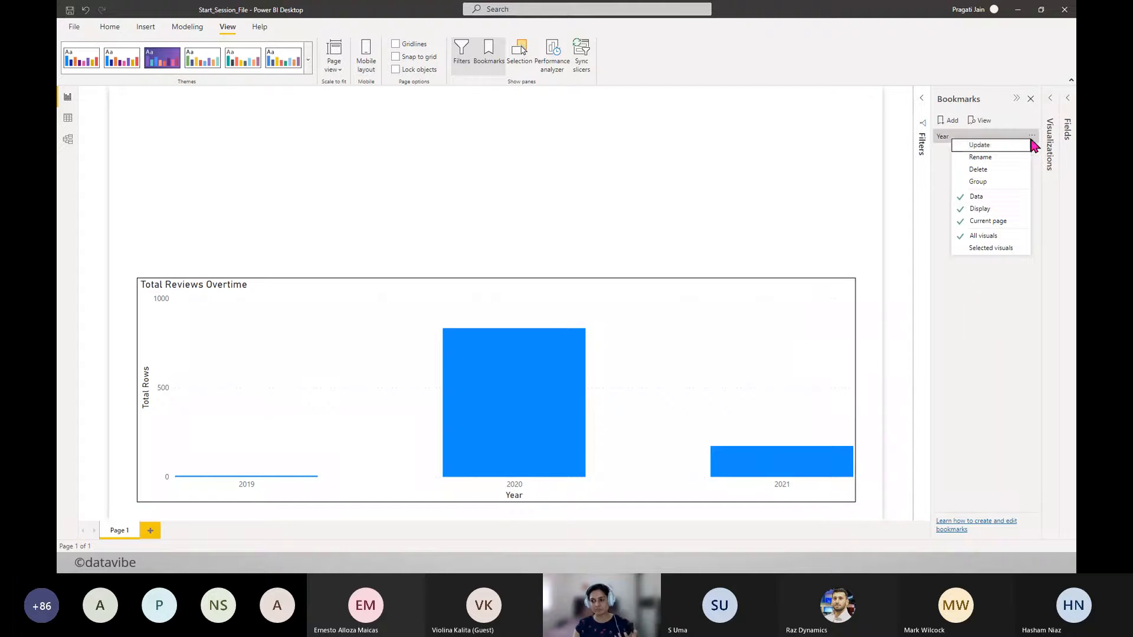
pyautogui.click(1016, 146)
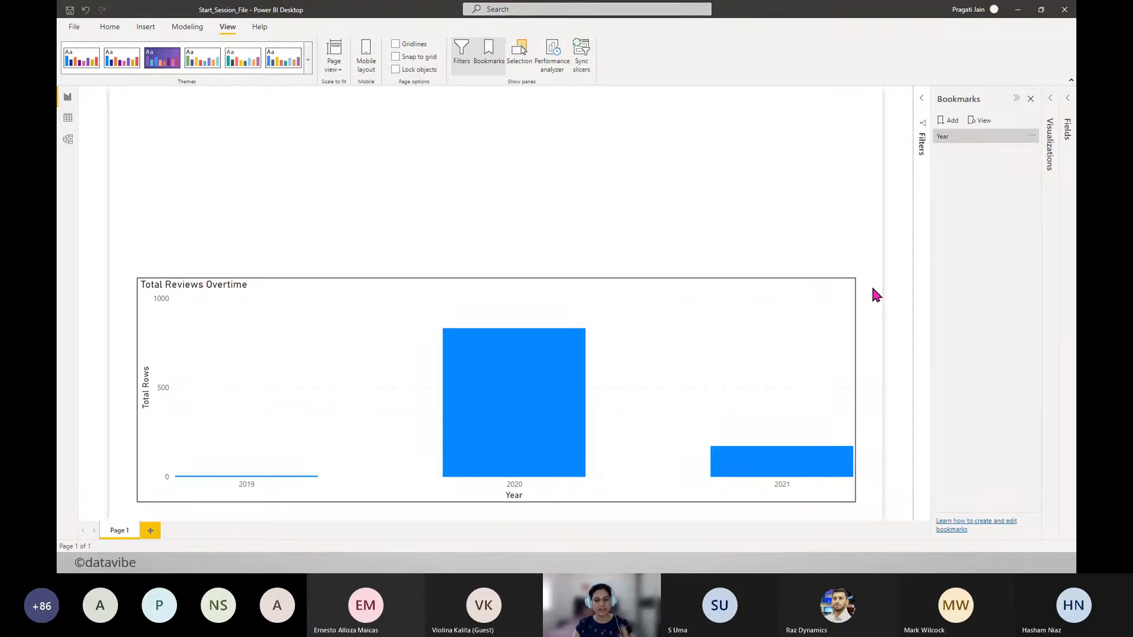
pyautogui.click(1031, 137)
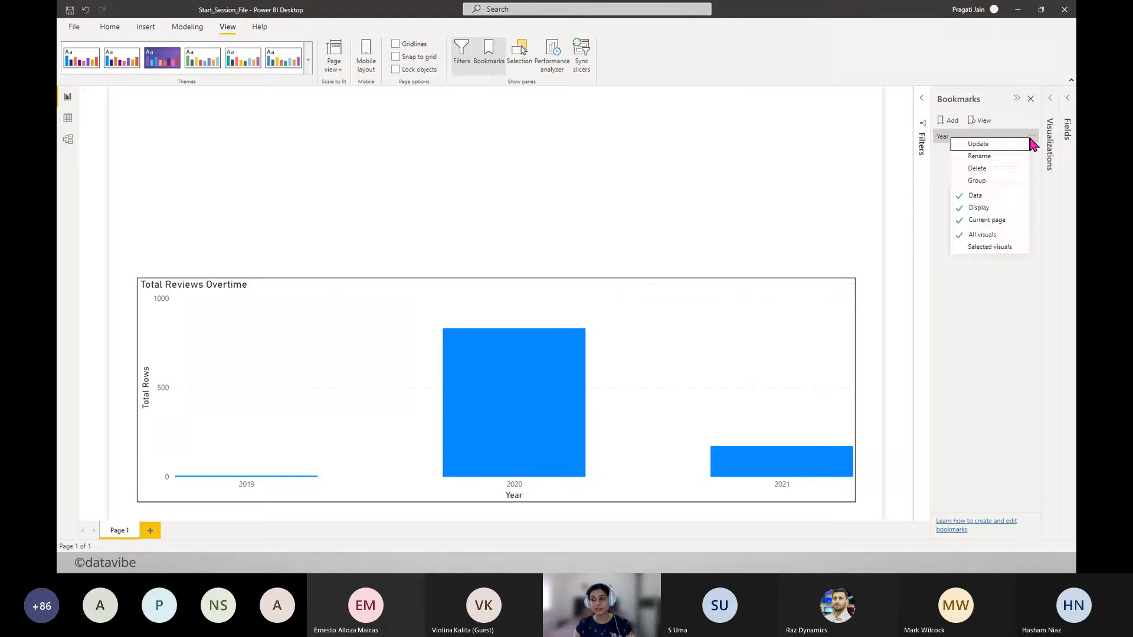
pyautogui.click(996, 142)
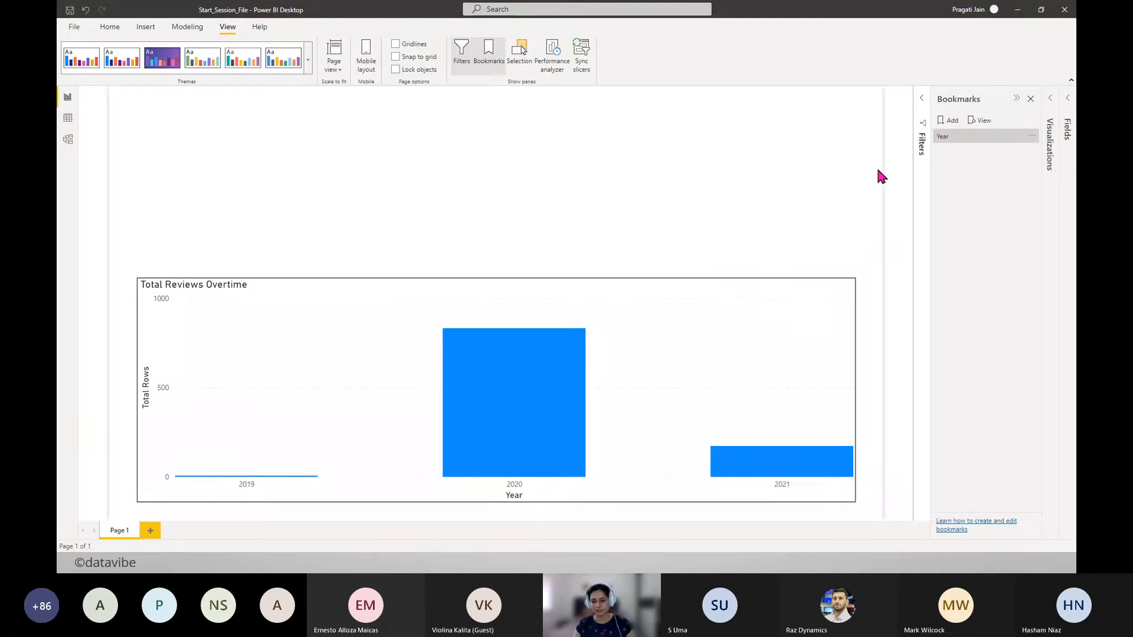
# - Test the Year bookmark by expanding the chart to quarter level and applying the bookmark
pyautogui.click(799, 285)
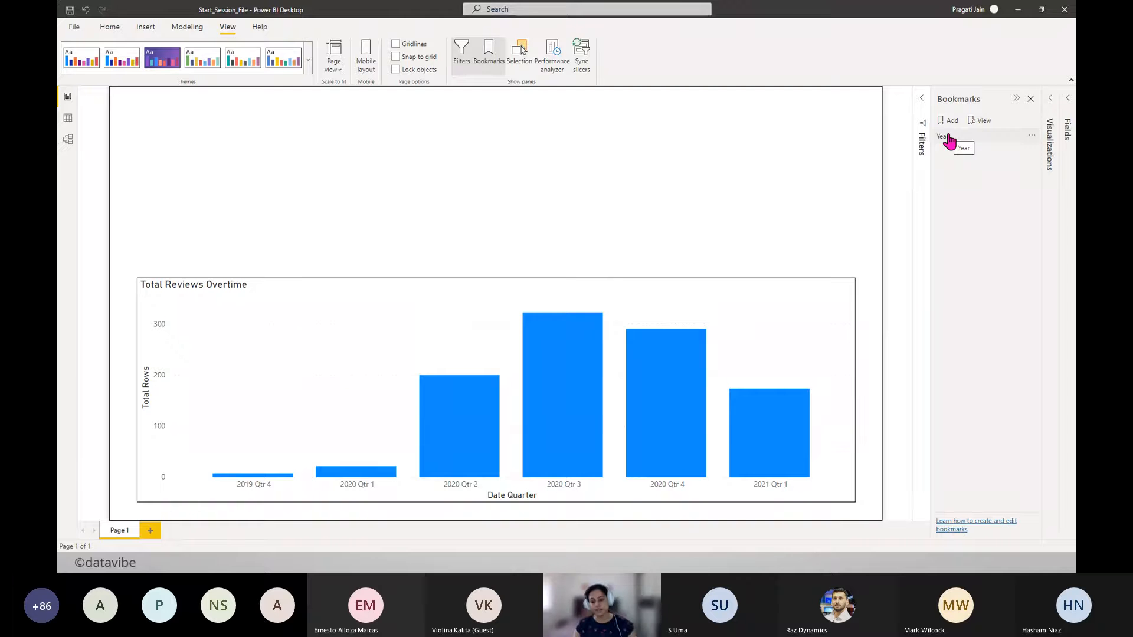
pyautogui.click(946, 138)
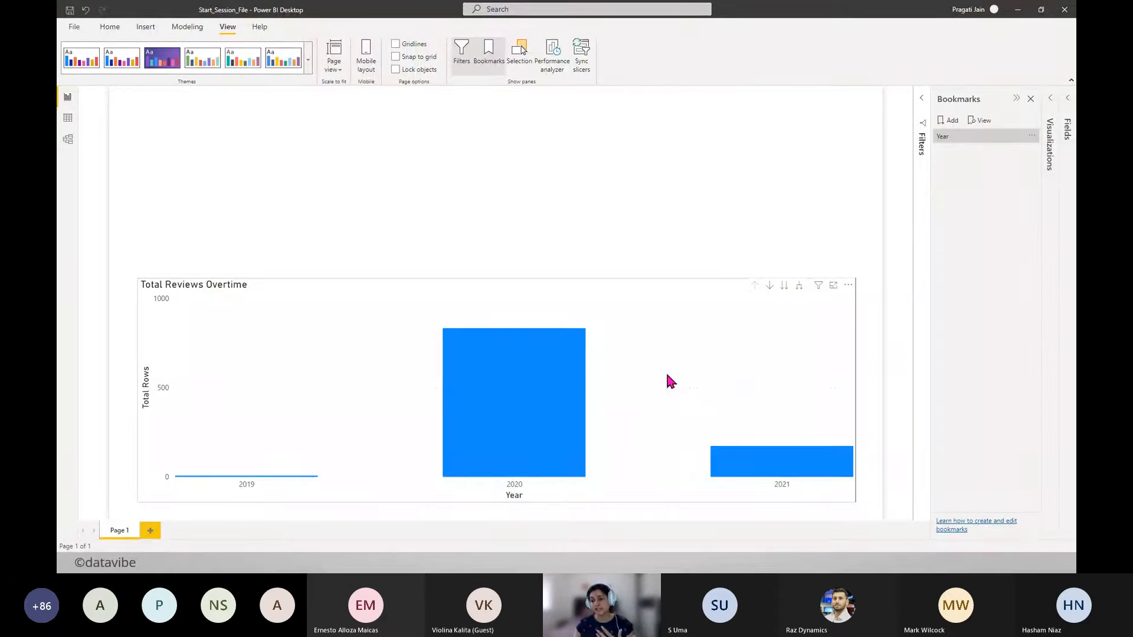
# - Insert a slicer above the column chart and shrink its height and width to fit the page's upper-left area
pyautogui.click(111, 28)
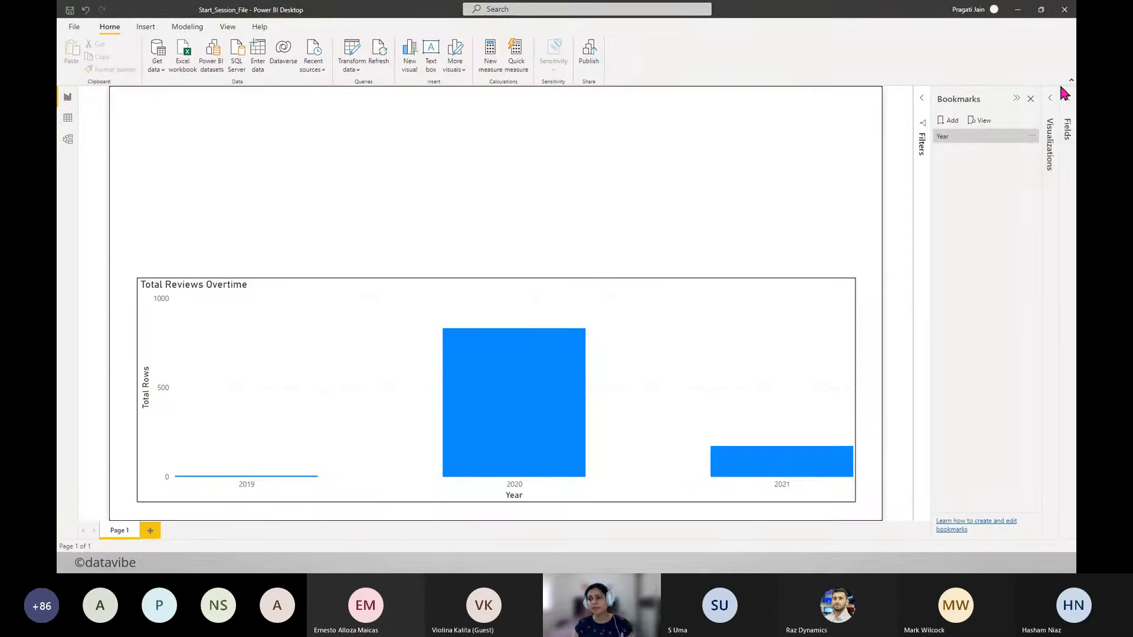
pyautogui.click(1051, 103)
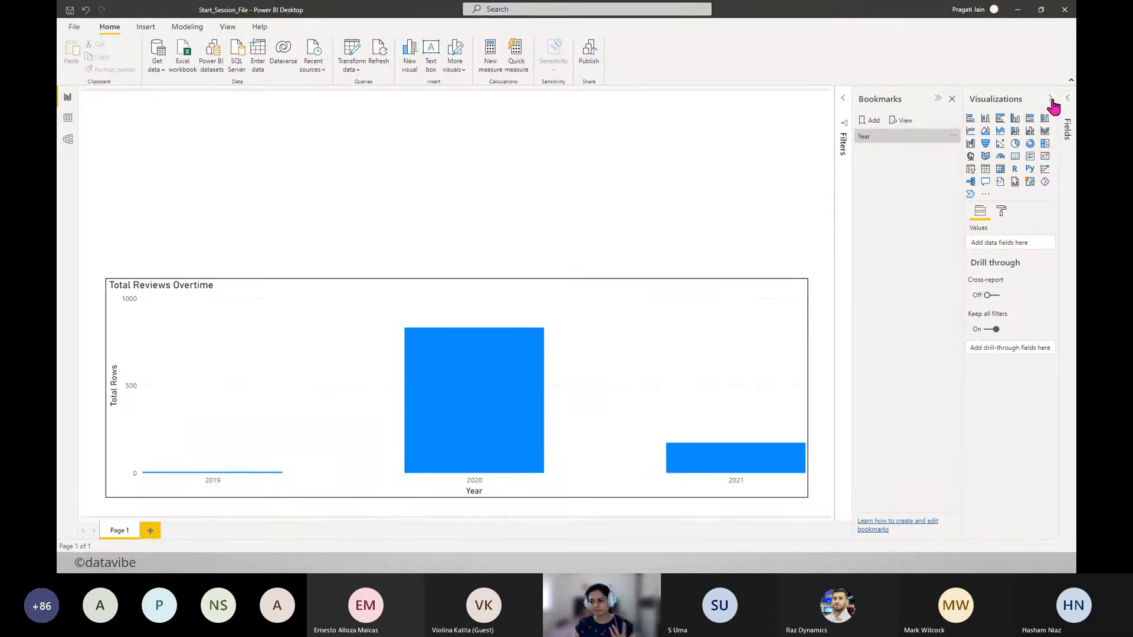
pyautogui.click(953, 135)
pyautogui.click(893, 334)
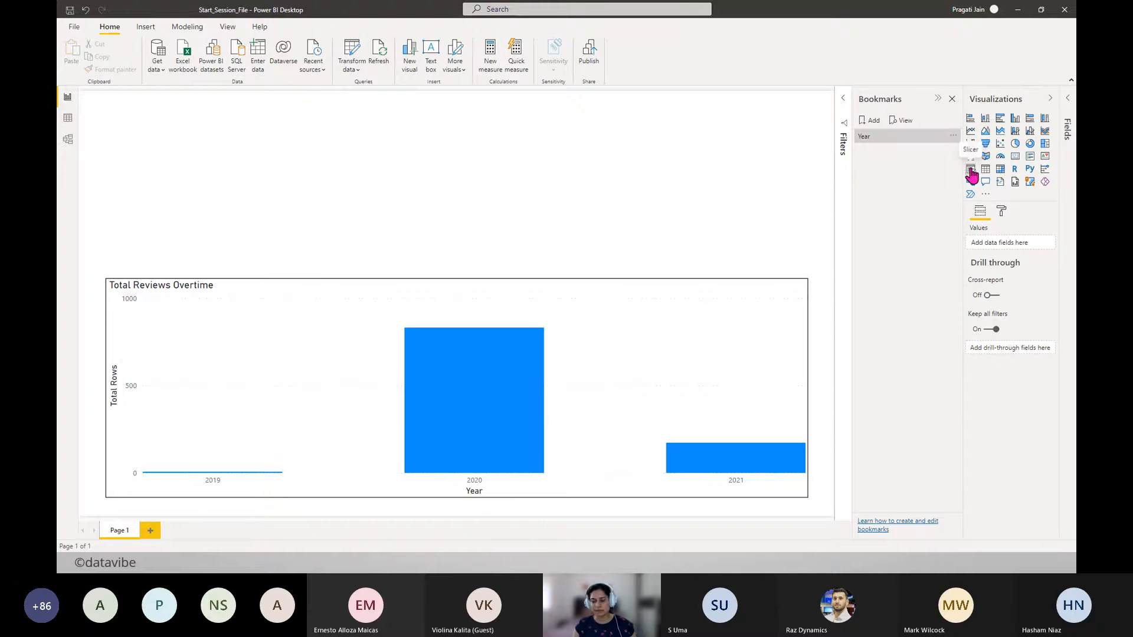
pyautogui.click(971, 171)
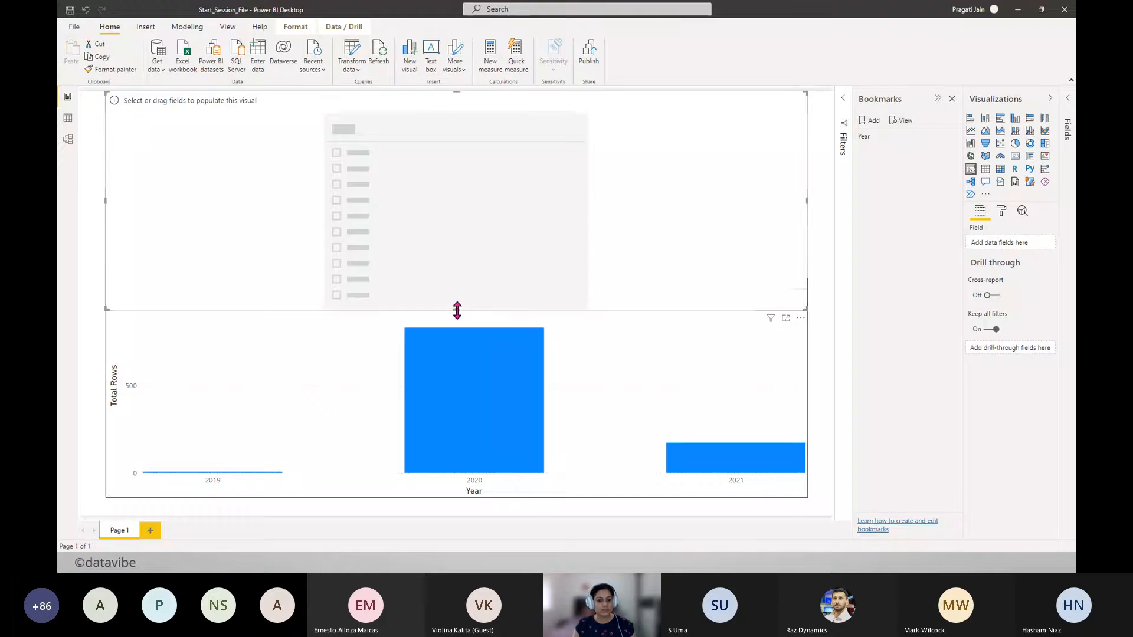
pyautogui.moveTo(458, 308); pyautogui.dragTo(459, 183)
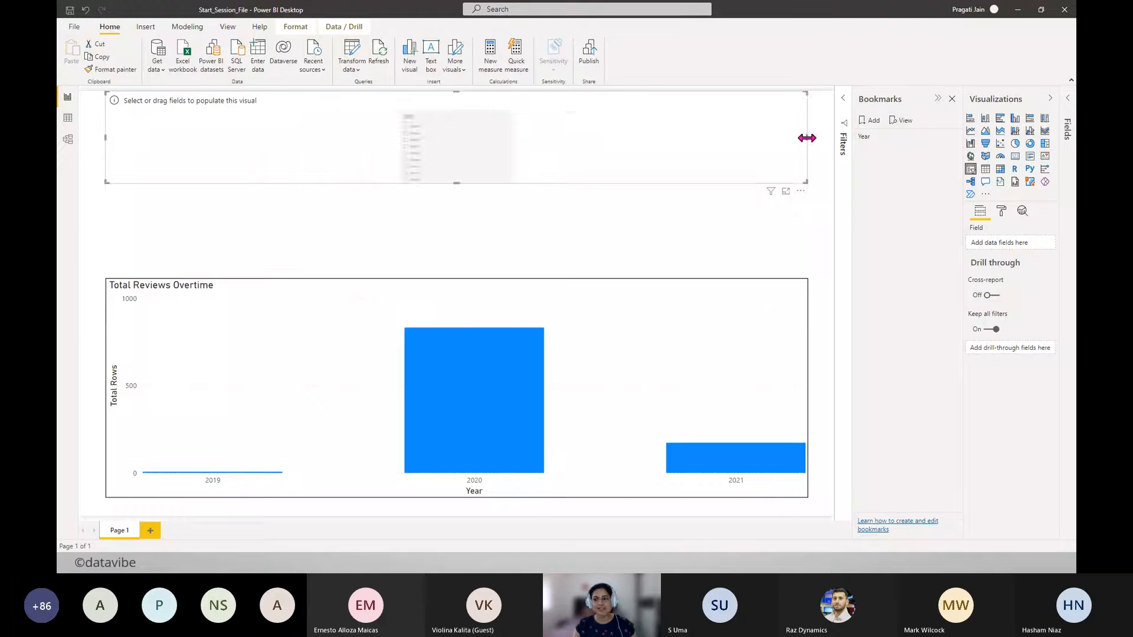
pyautogui.moveTo(806, 137); pyautogui.dragTo(406, 137)
# - Assign the Date field from the Reviews Data table to the new slicer
pyautogui.click(1067, 109)
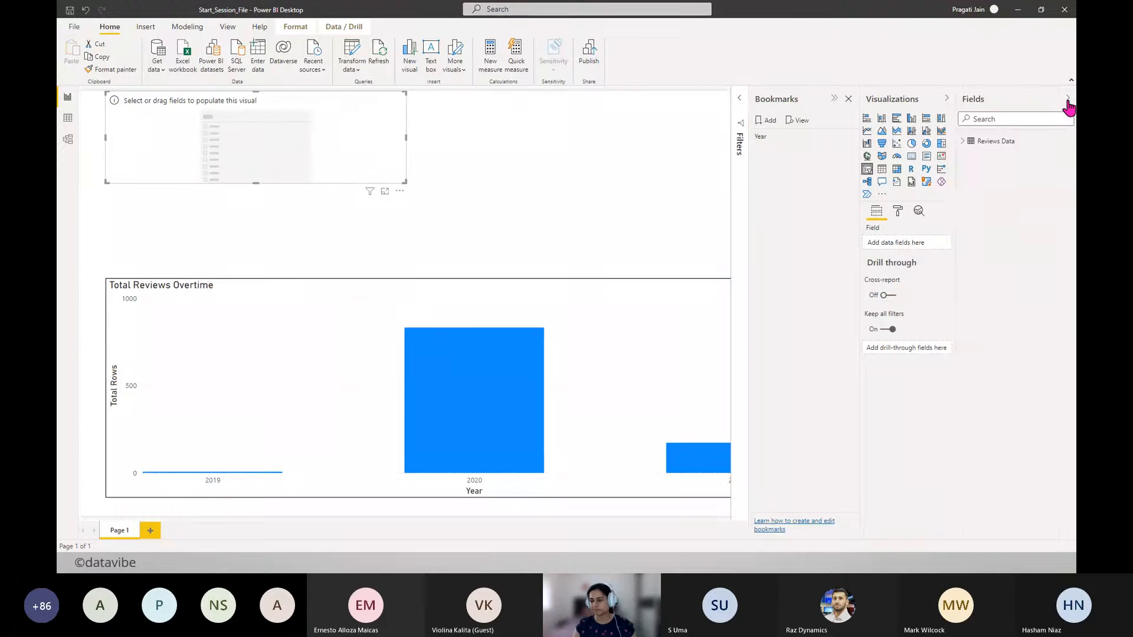
pyautogui.click(965, 144)
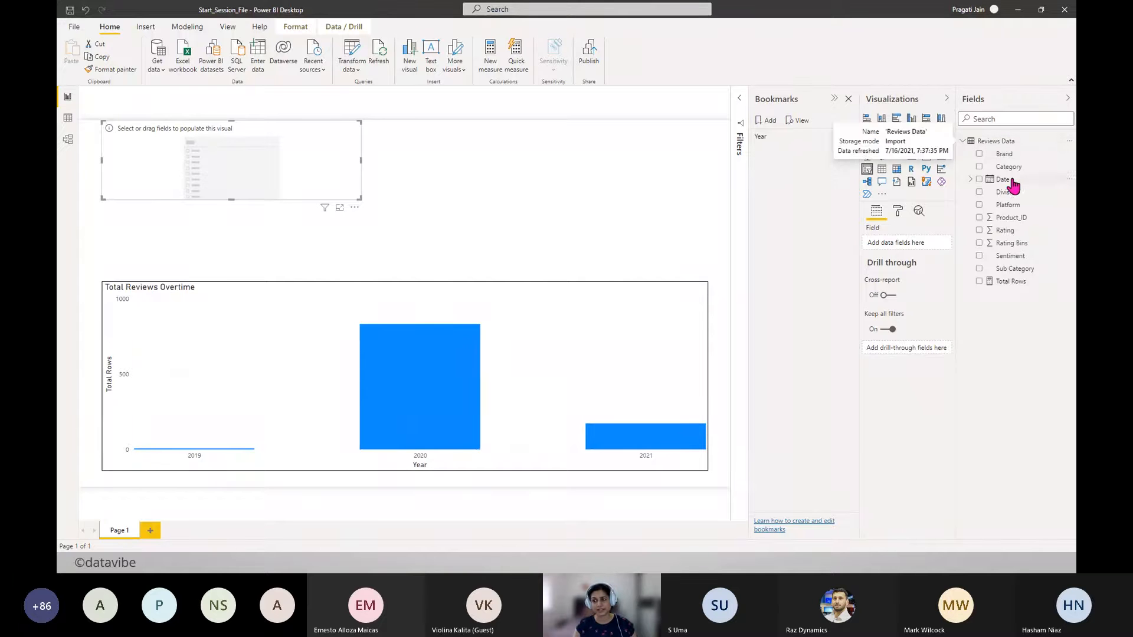
pyautogui.moveTo(1003, 180); pyautogui.dragTo(911, 247)
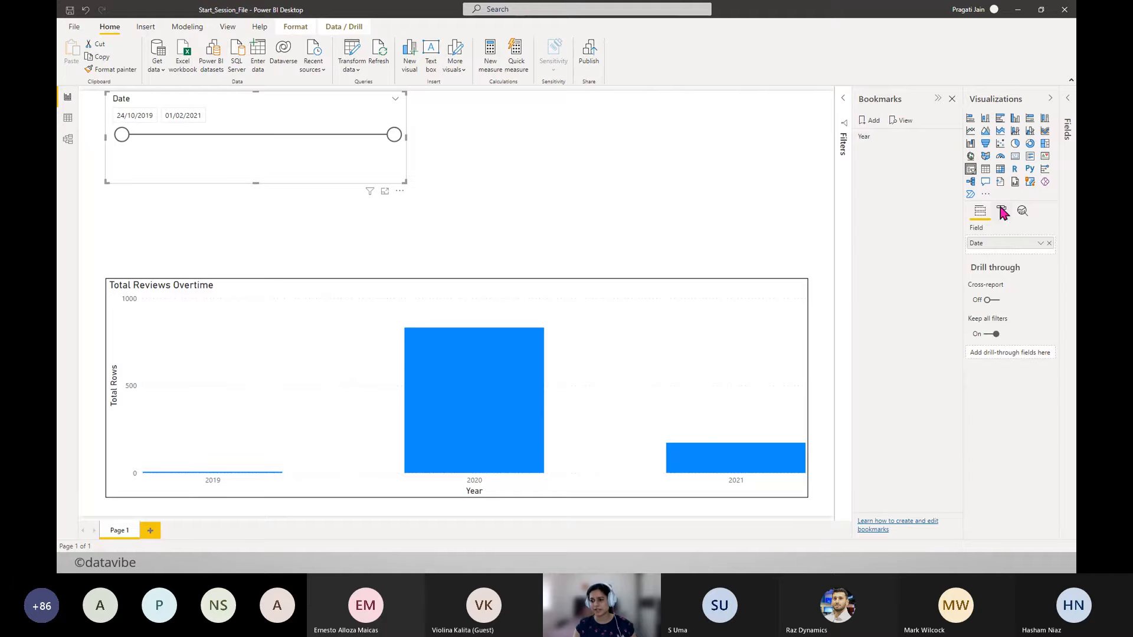
# - Turn on the border around the Date slicer, collapse the Visualizations pane, and deselect the slicer
pyautogui.click(1002, 211)
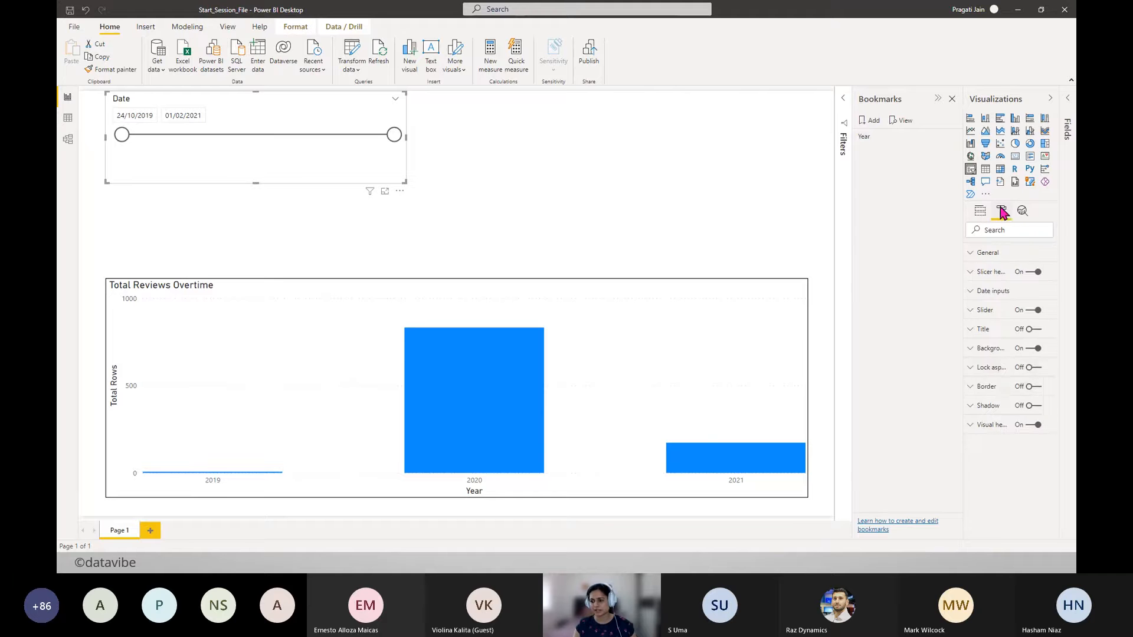
pyautogui.click(1033, 386)
pyautogui.click(1050, 99)
pyautogui.click(381, 207)
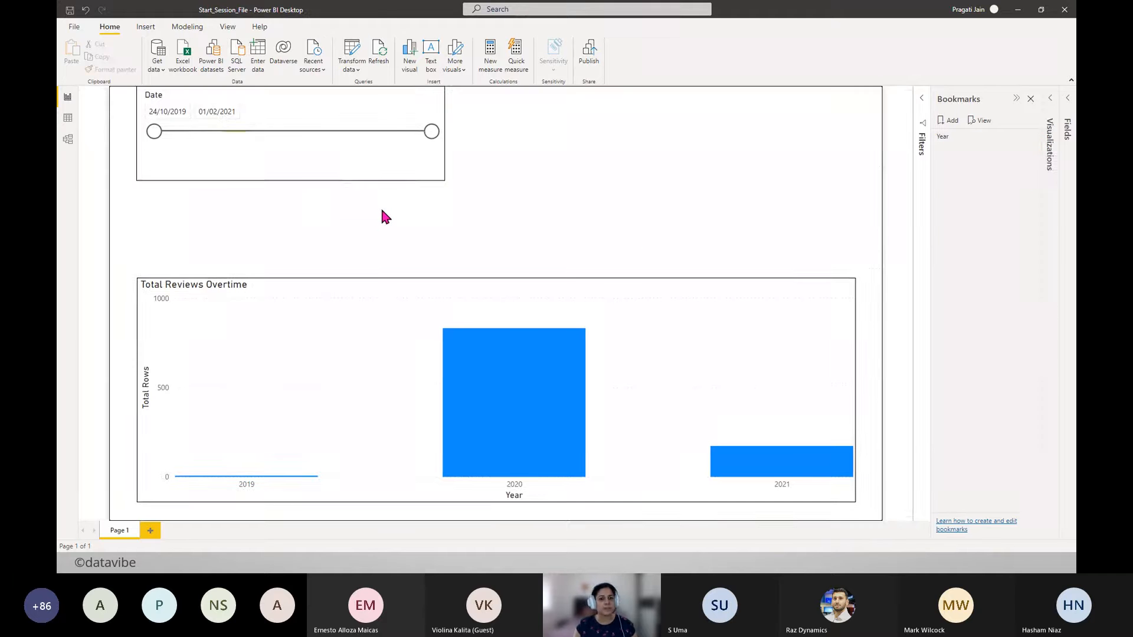
# - Test the Year bookmark with the slicer starting at 13/05/2020 and the chart expanded to quarter level
pyautogui.moveTo(153, 132); pyautogui.dragTo(275, 132)
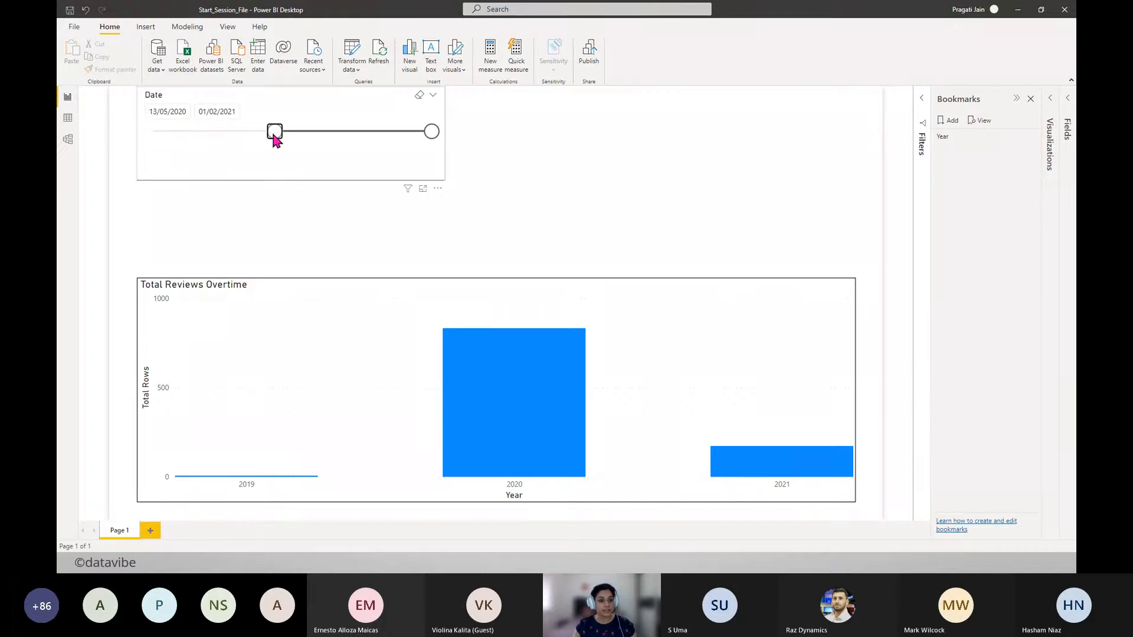
pyautogui.moveTo(652, 378)
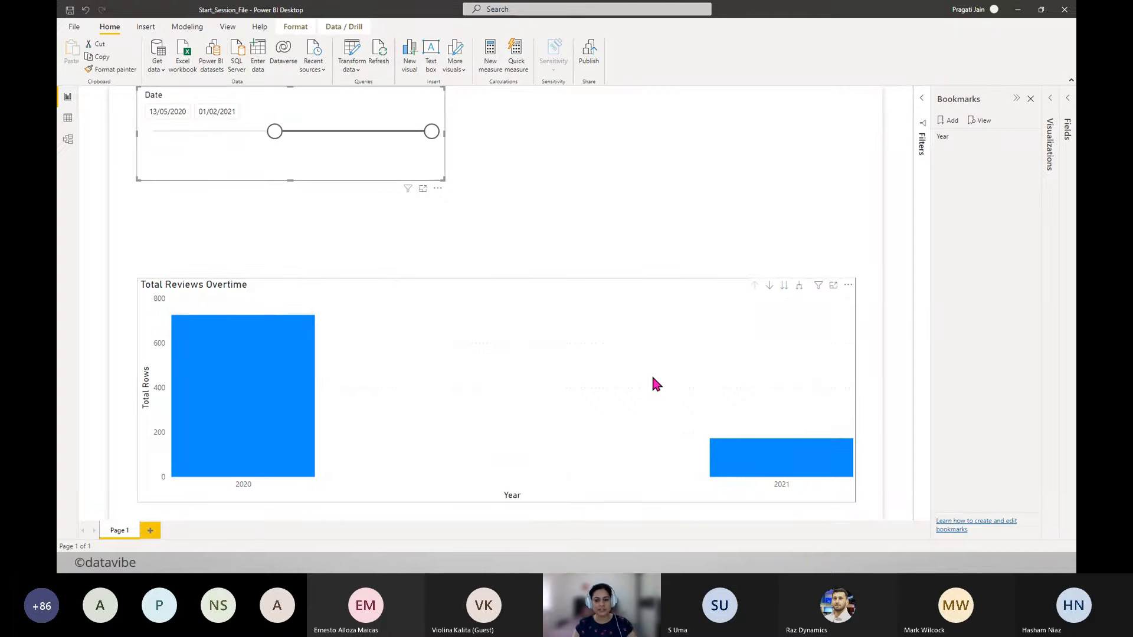
pyautogui.click(800, 287)
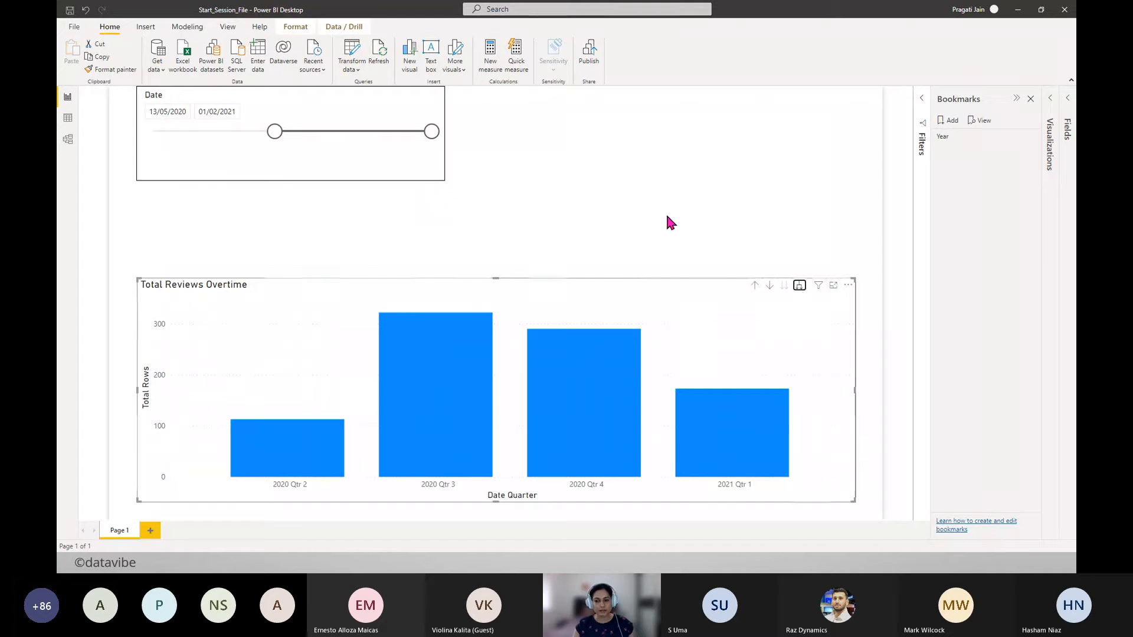
pyautogui.click(644, 208)
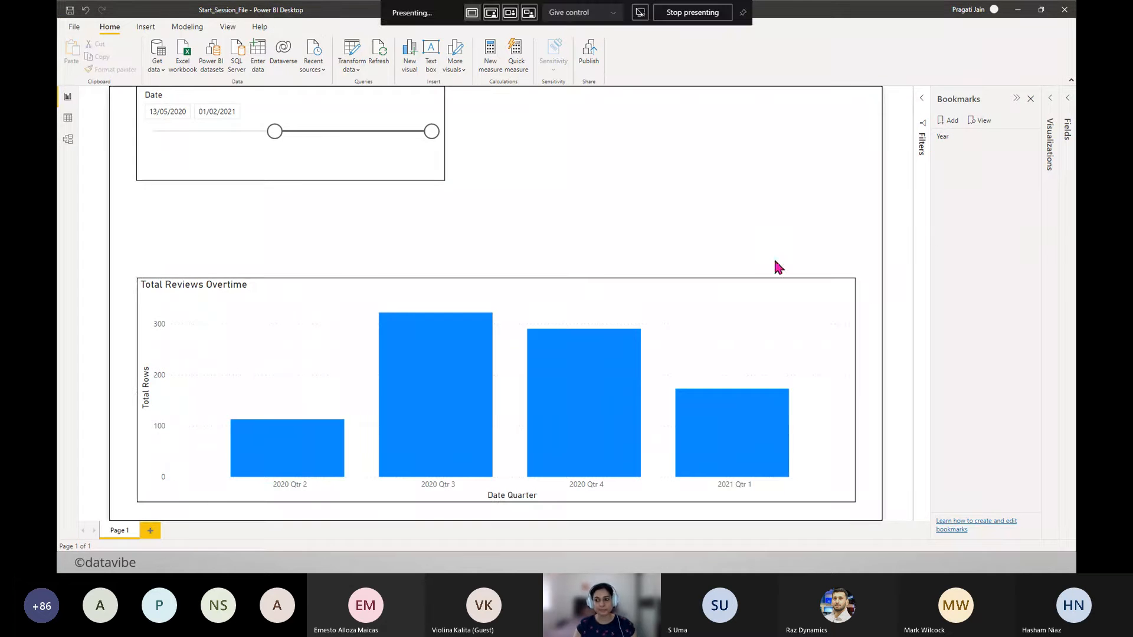
pyautogui.click(947, 137)
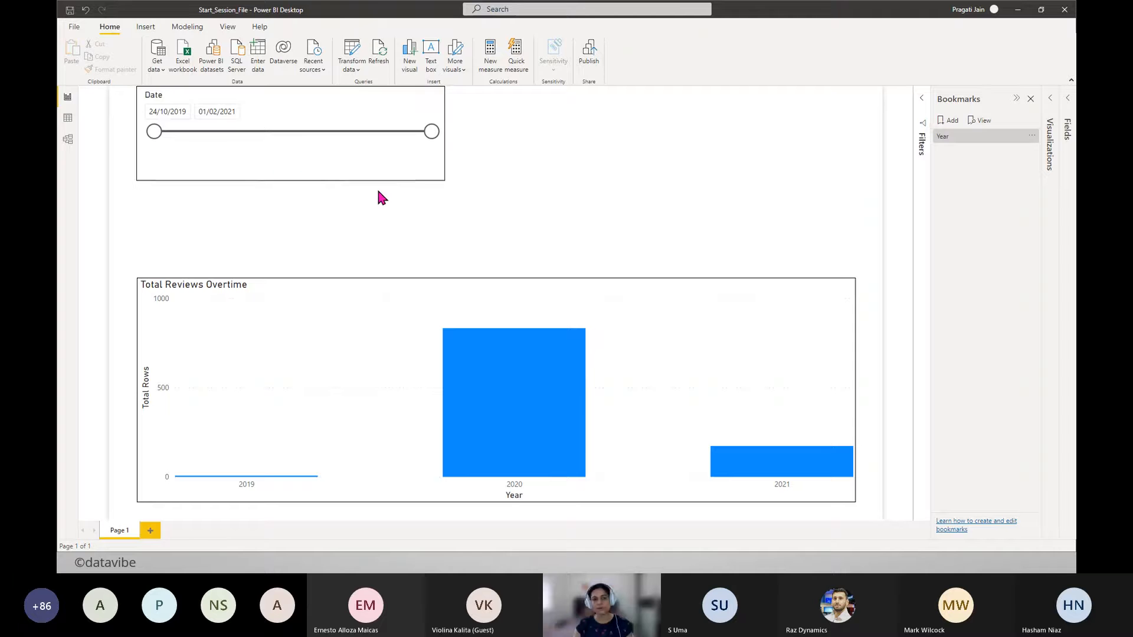
# - Move the Date slicer slightly down, keeping it aligned with the chart's left edge
pyautogui.click(212, 176)
pyautogui.moveTo(213, 180); pyautogui.dragTo(212, 192)
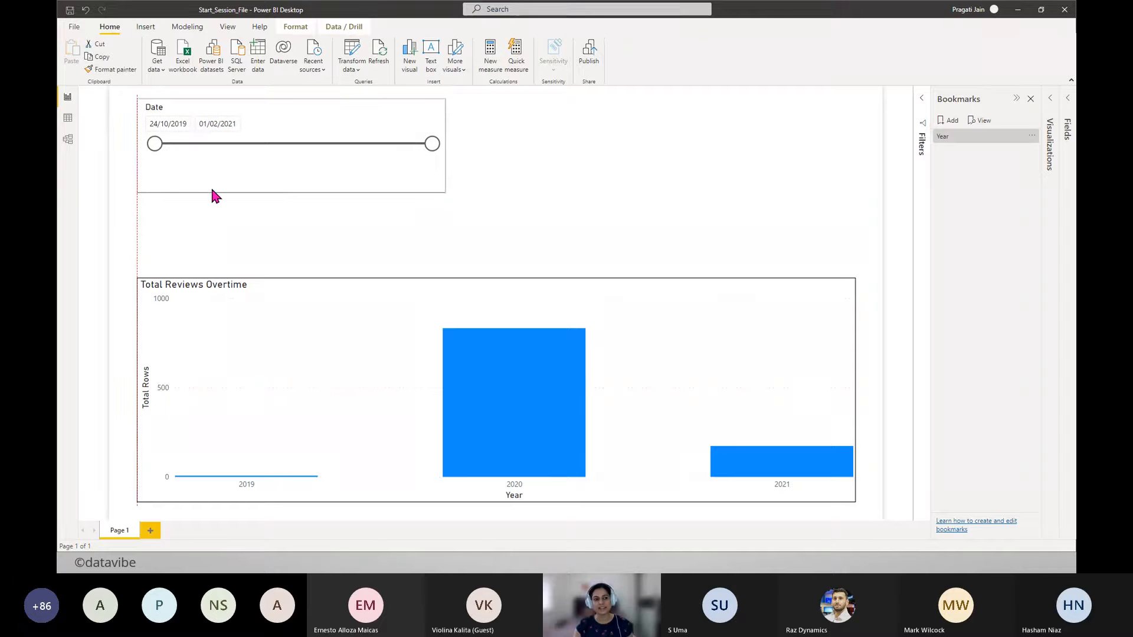
pyautogui.click(514, 154)
# - Test the Year bookmark with the Date slicer starting at 05/11/2020
pyautogui.moveTo(154, 147); pyautogui.dragTo(381, 153)
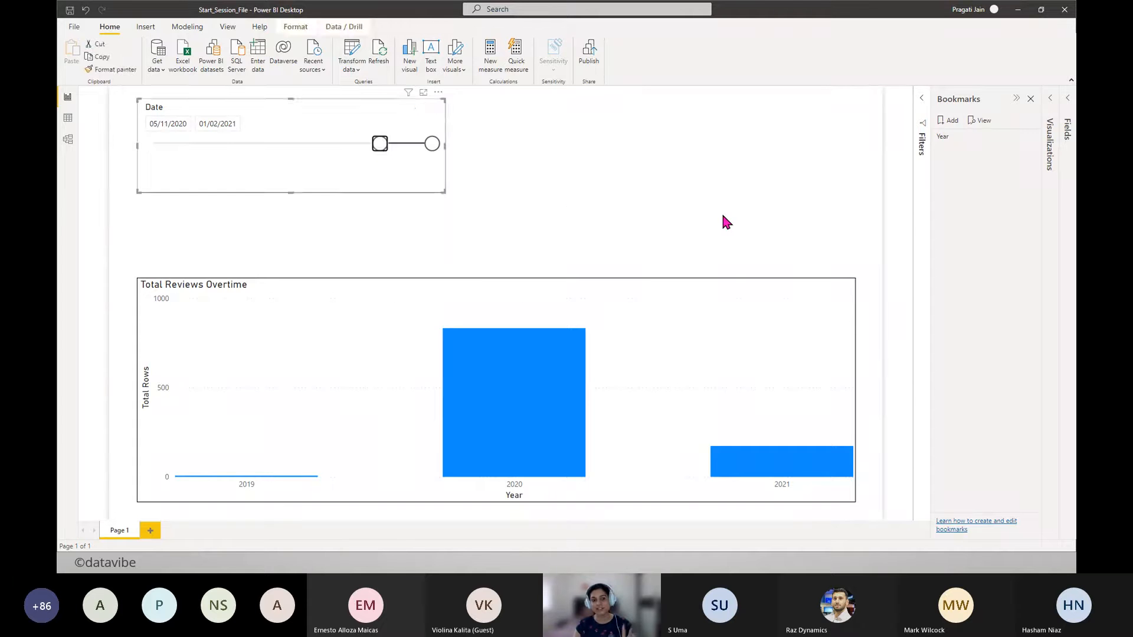
pyautogui.click(673, 218)
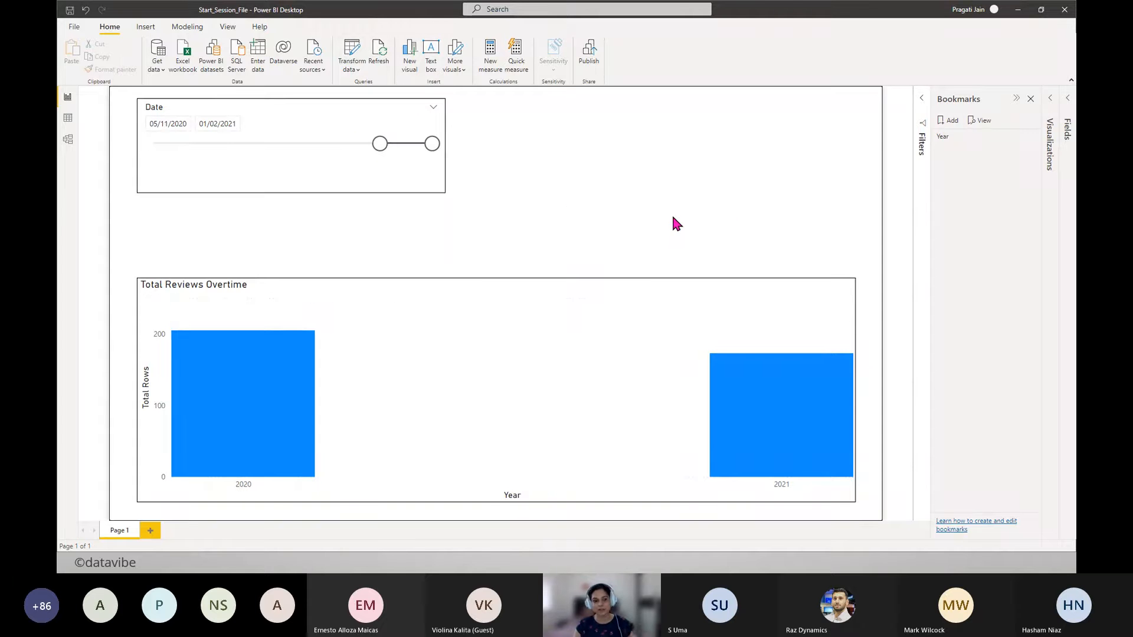
pyautogui.click(943, 139)
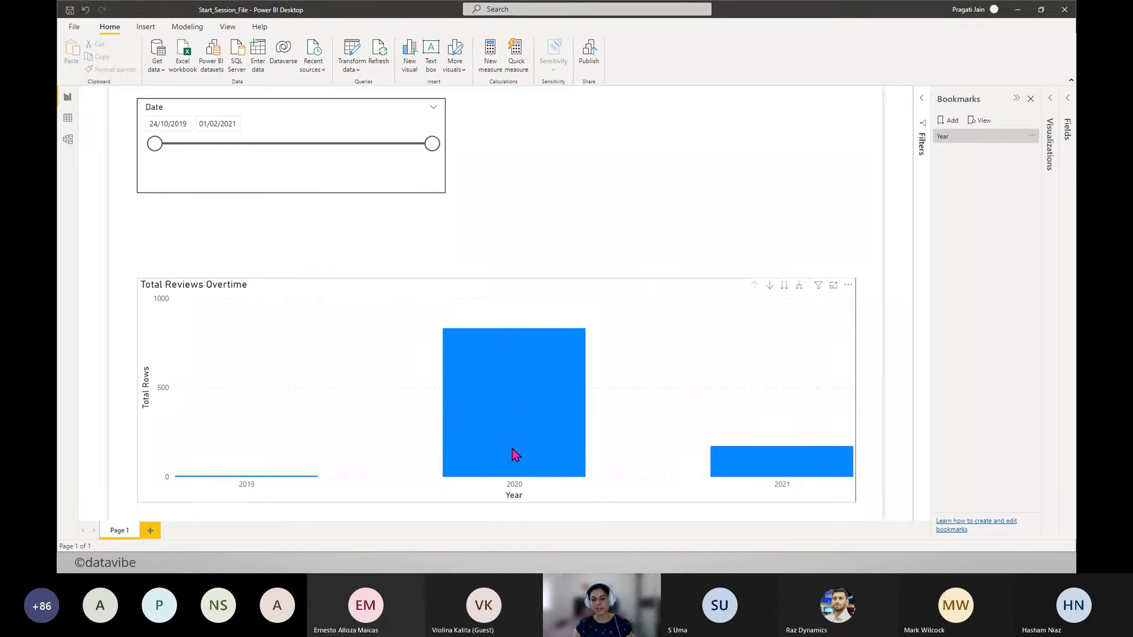
pyautogui.moveTo(514, 454)
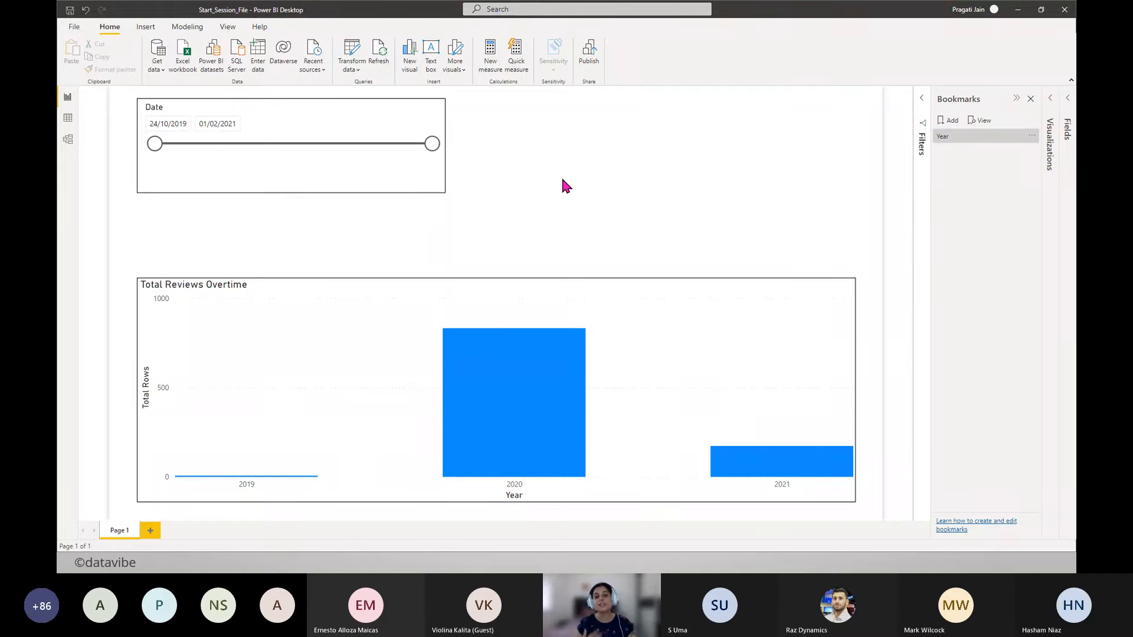
# - With the Total Reviews Overtime chart selected, limit the Year bookmark to selected visuals and update it
pyautogui.click(422, 293)
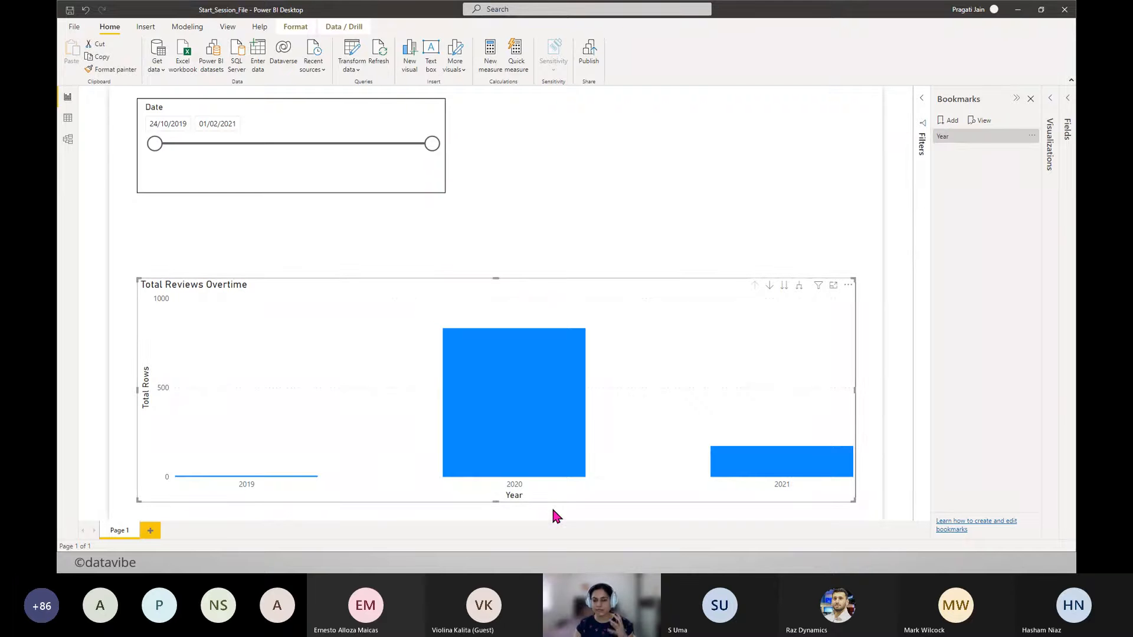
pyautogui.click(602, 238)
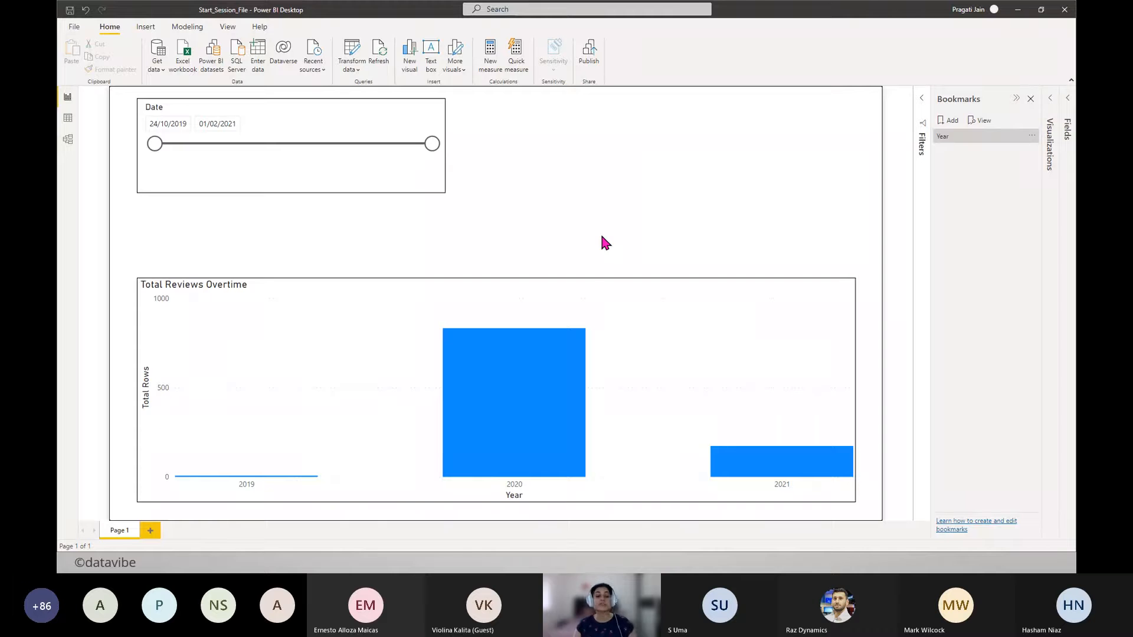
pyautogui.click(569, 285)
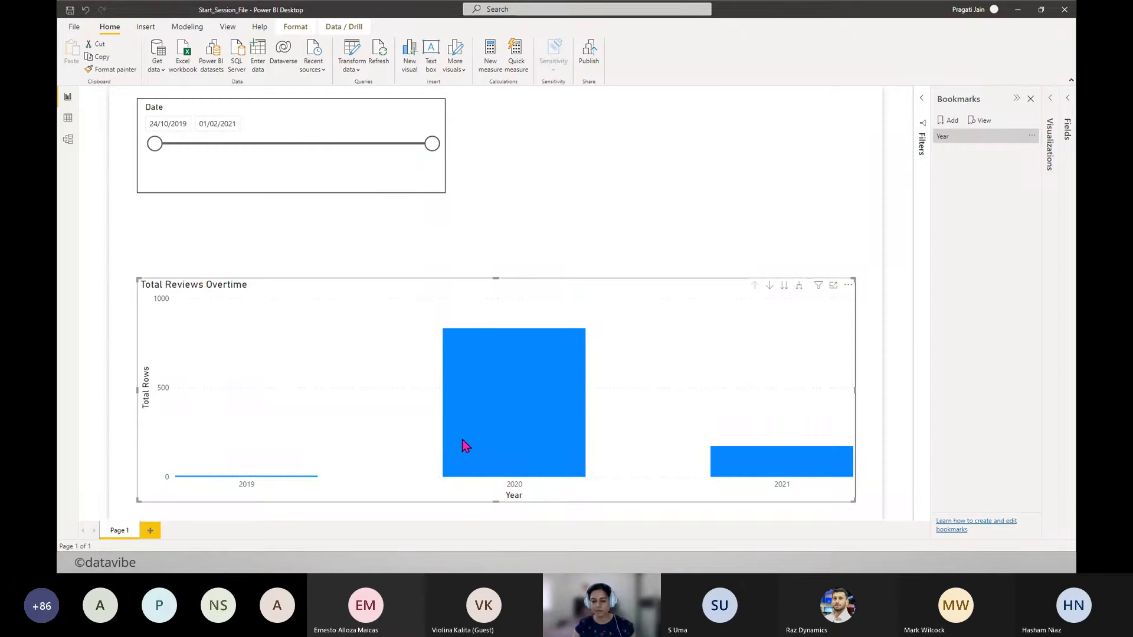
pyautogui.click(1031, 138)
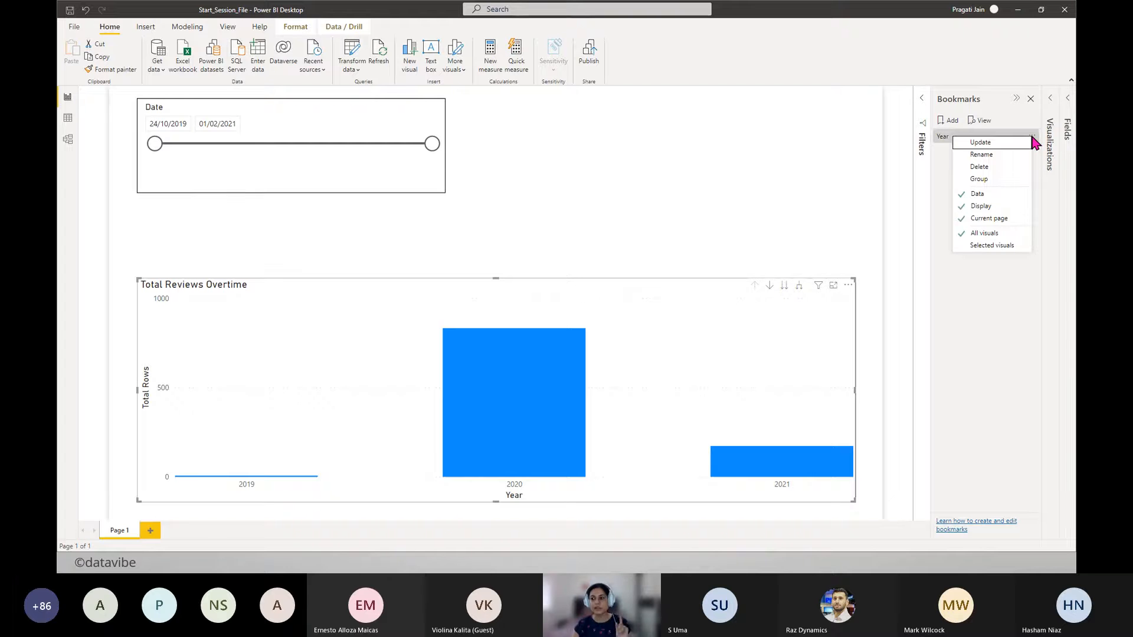
pyautogui.click(995, 248)
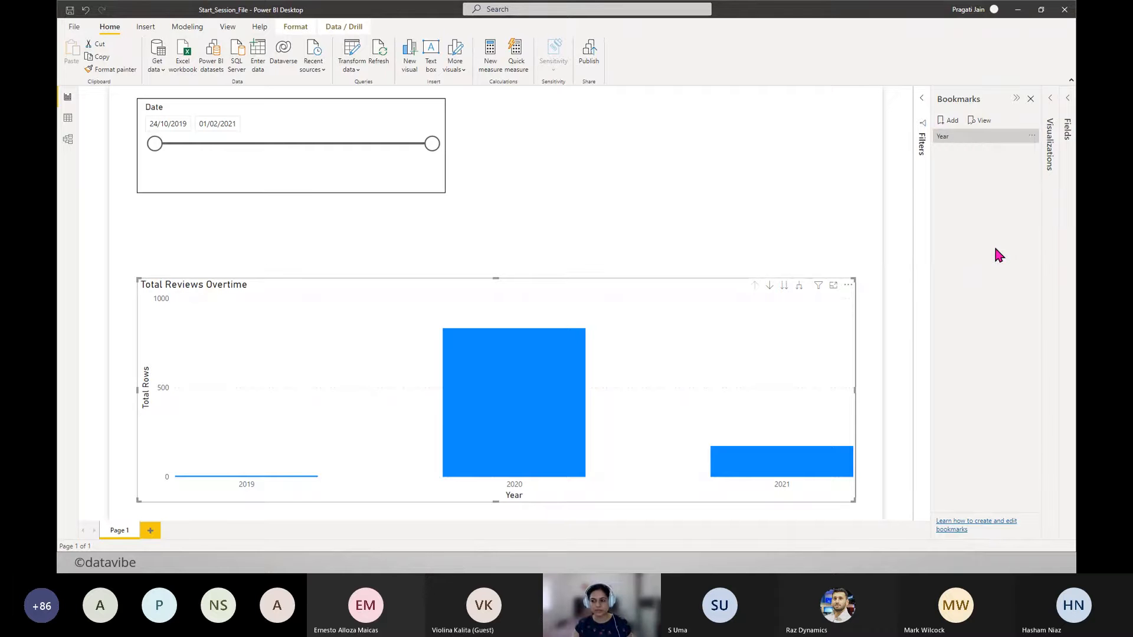
pyautogui.click(1033, 138)
pyautogui.click(1010, 149)
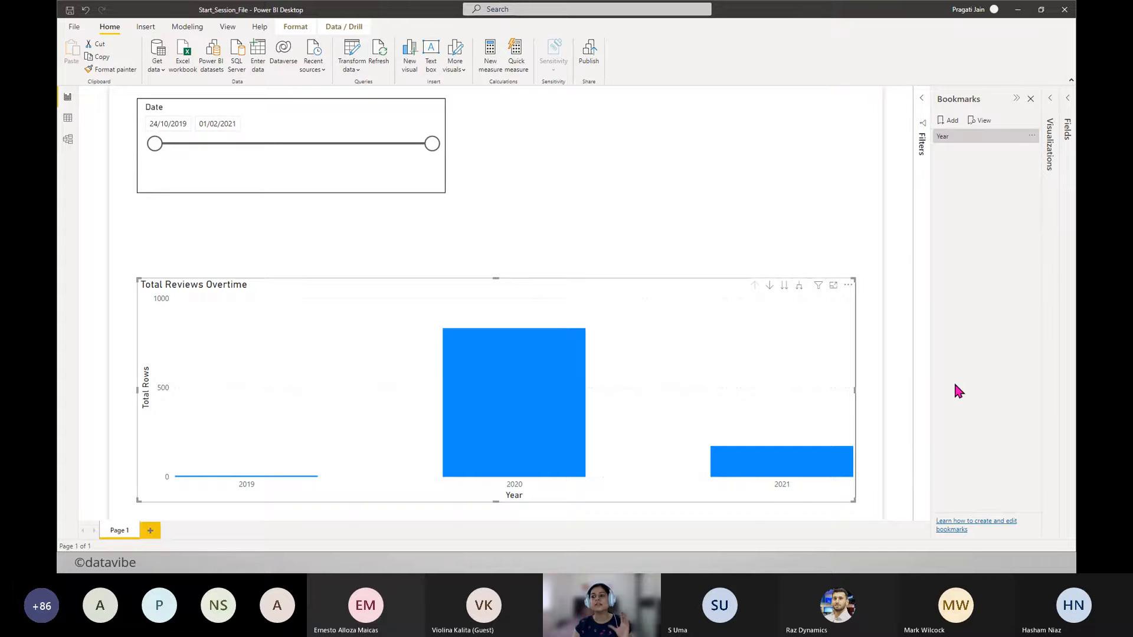
pyautogui.click(746, 186)
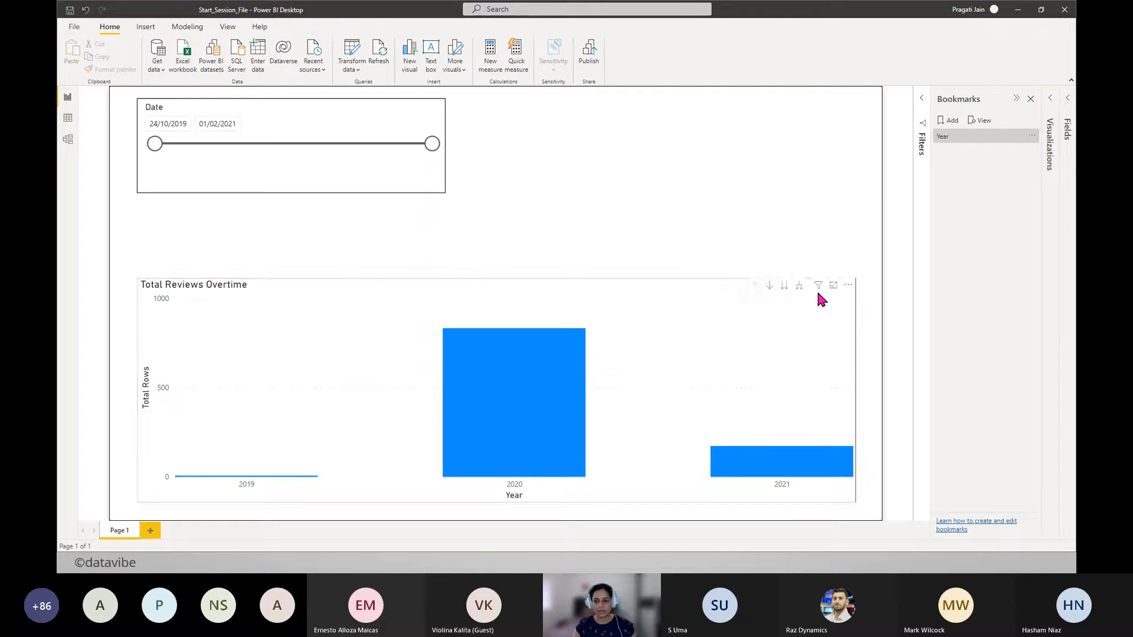
# - Test the Year bookmark with the slicer starting at 07/11/2020 and the chart expanded to month level
pyautogui.moveTo(154, 144); pyautogui.dragTo(382, 144)
pyautogui.click(604, 194)
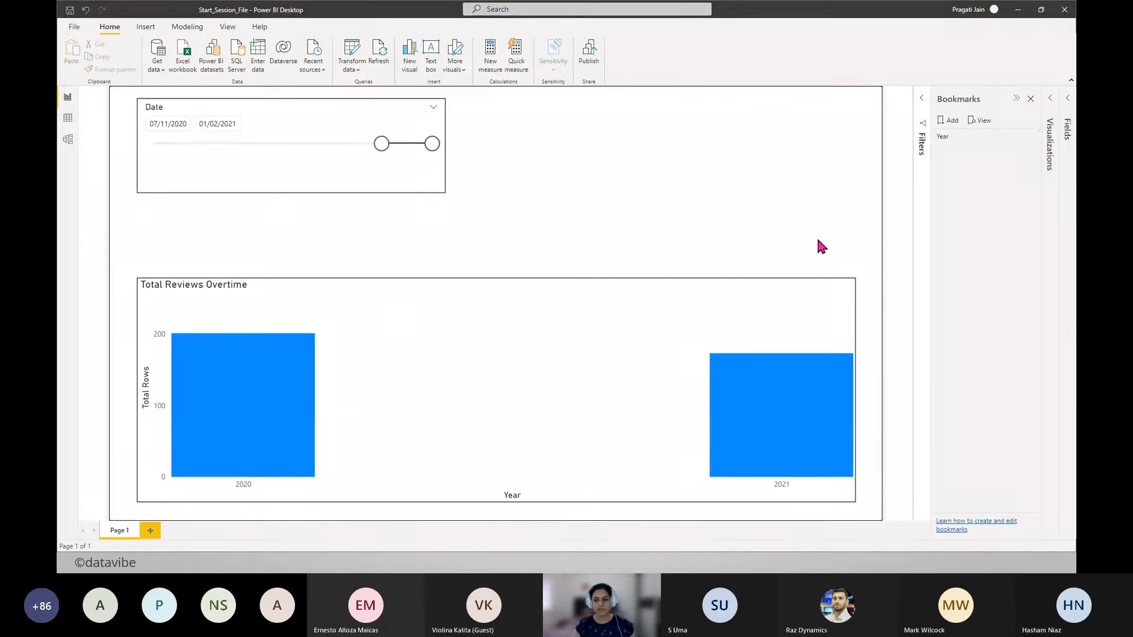
pyautogui.click(798, 287)
pyautogui.click(798, 288)
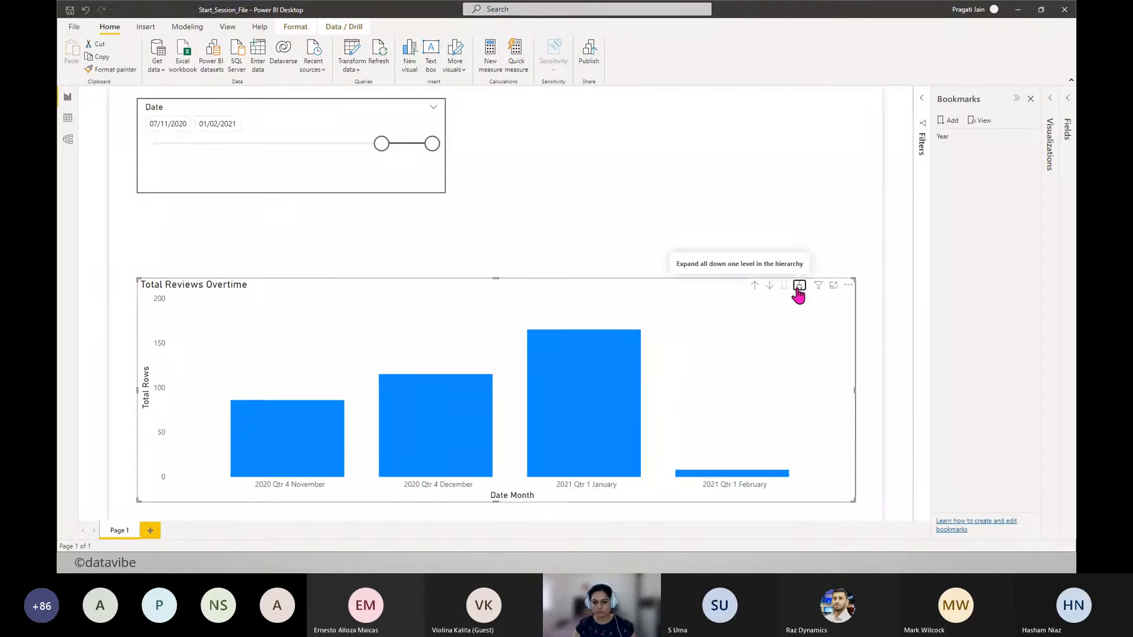
pyautogui.click(696, 222)
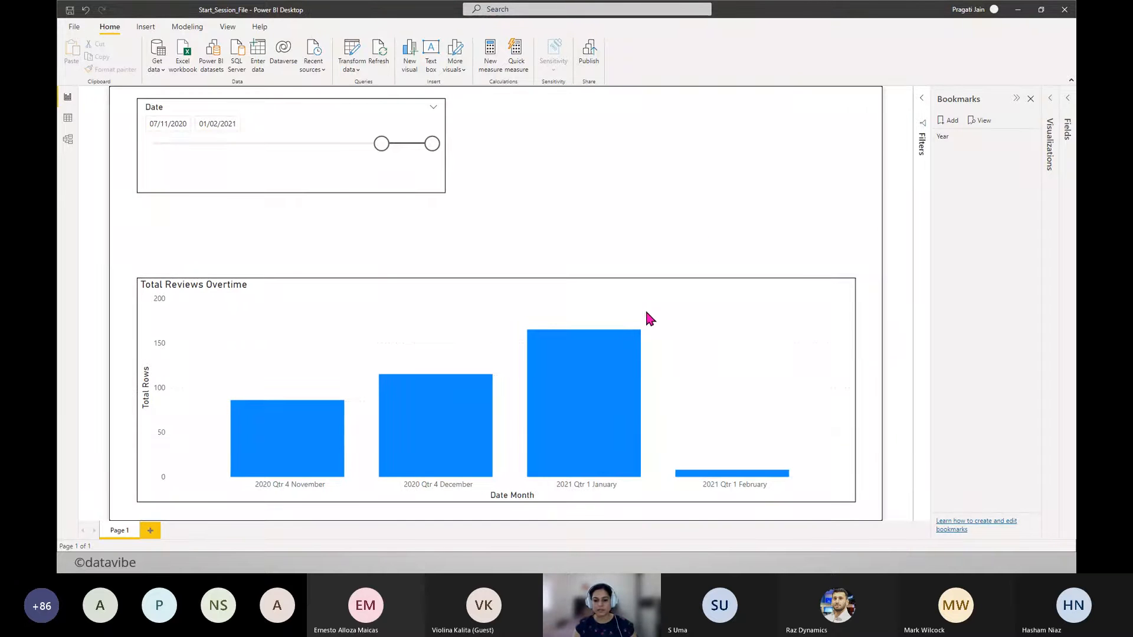
pyautogui.click(942, 140)
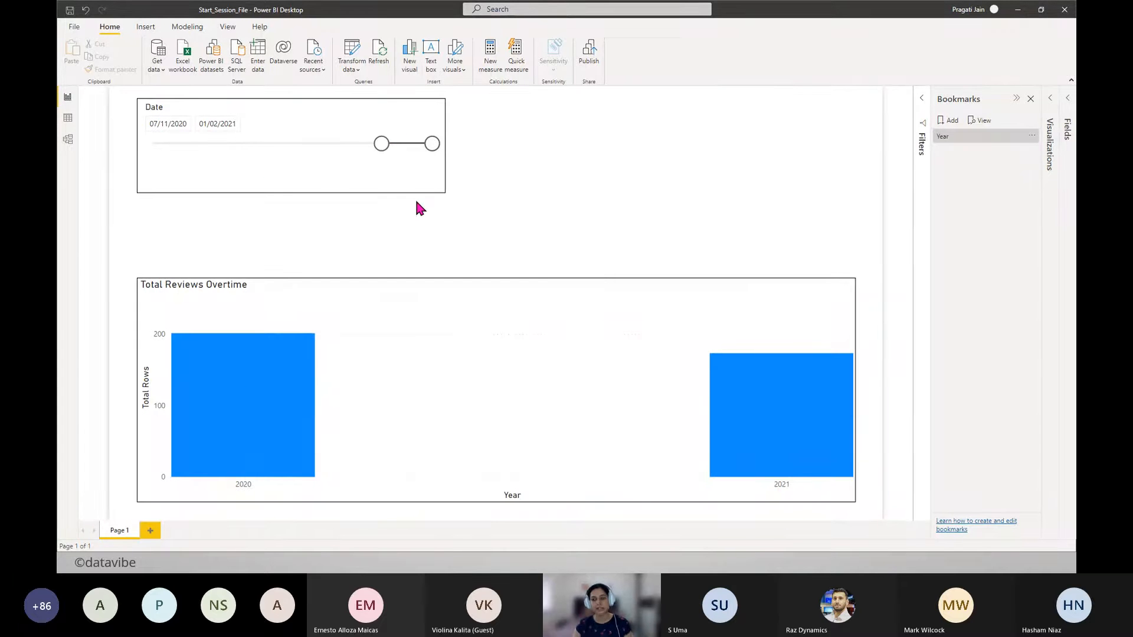
# - Reduce the Date slicer's height slightly from its lower edge and deselect it
pyautogui.click(260, 113)
pyautogui.moveTo(289, 192); pyautogui.dragTo(283, 170)
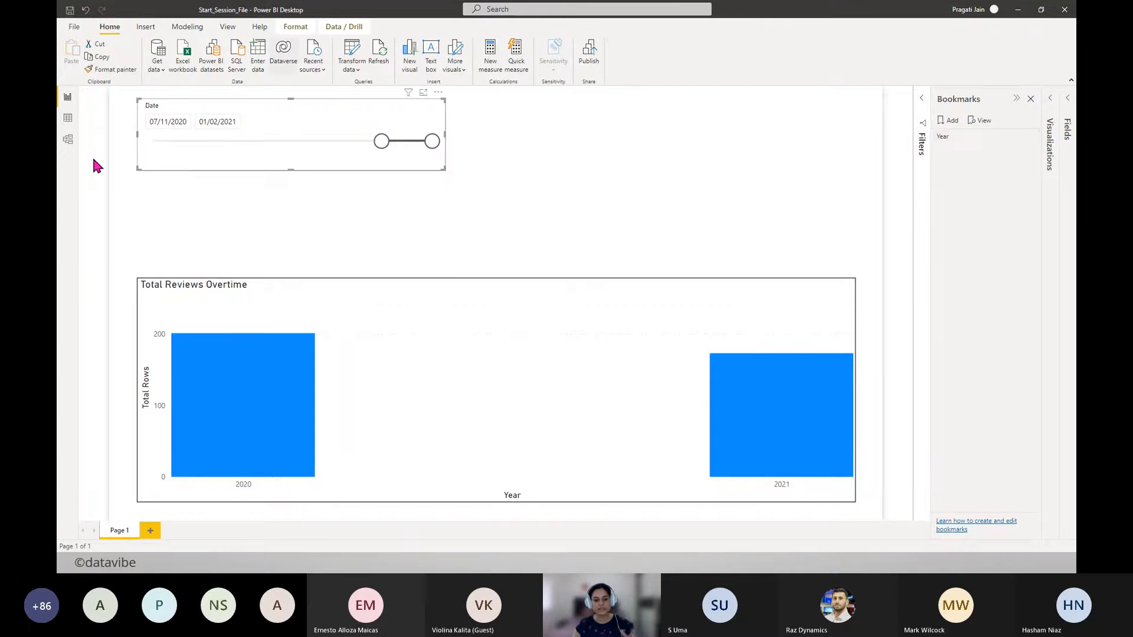
pyautogui.click(334, 189)
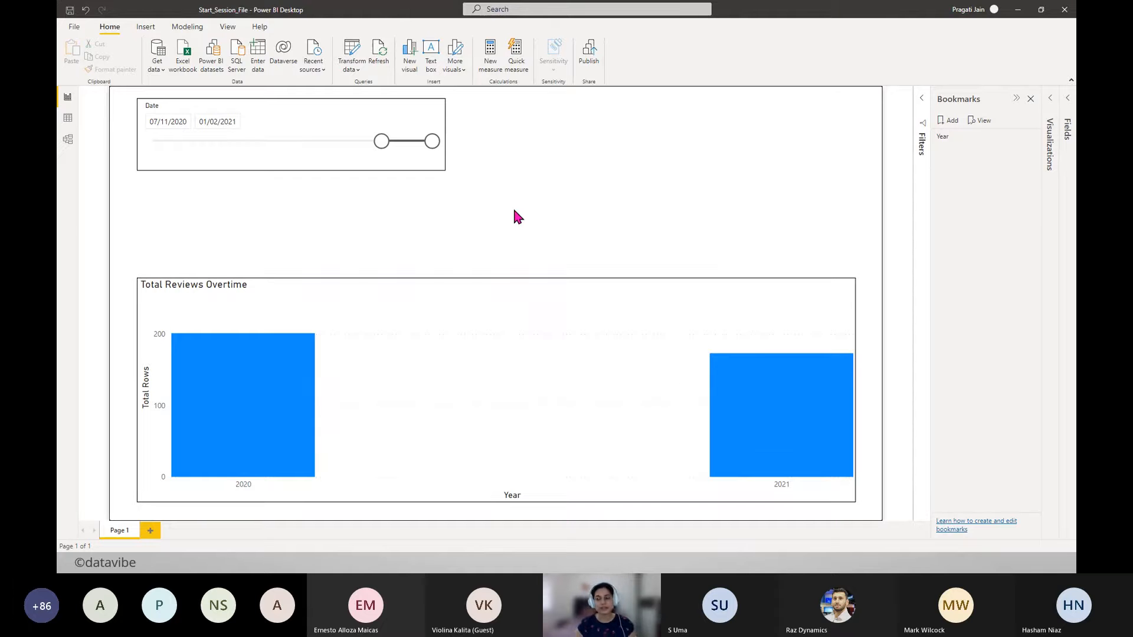
# - Check the Year bookmark's options for data, display, current page and visual scope
pyautogui.click(1030, 141)
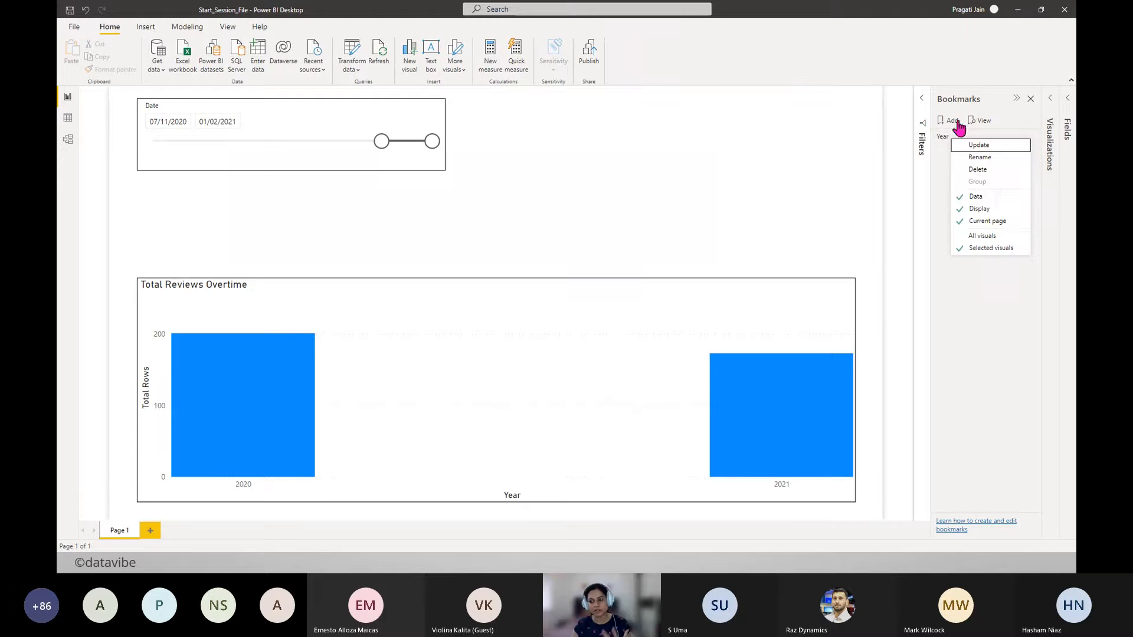
pyautogui.click(980, 370)
pyautogui.click(608, 211)
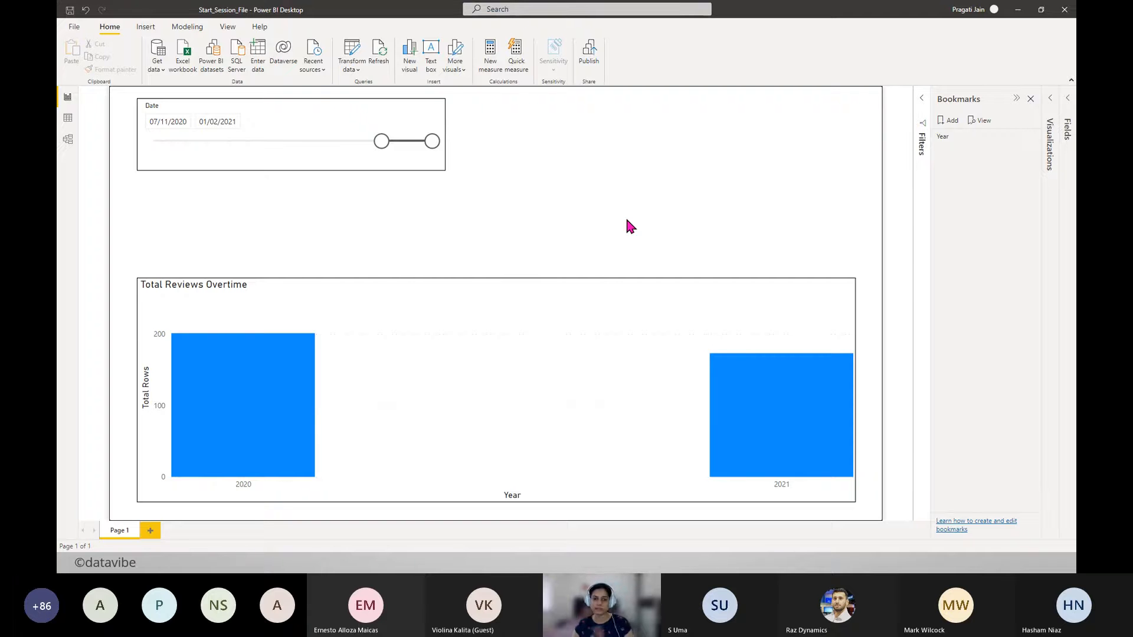
# - Add a new bookmark and rename it Quarter
pyautogui.click(227, 27)
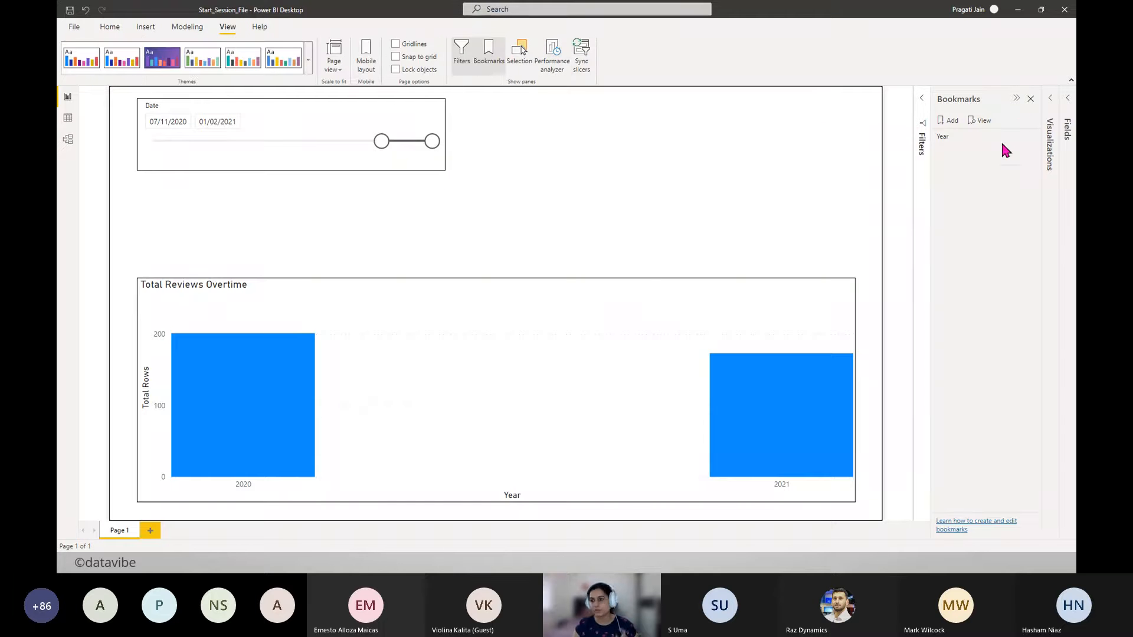
pyautogui.click(949, 121)
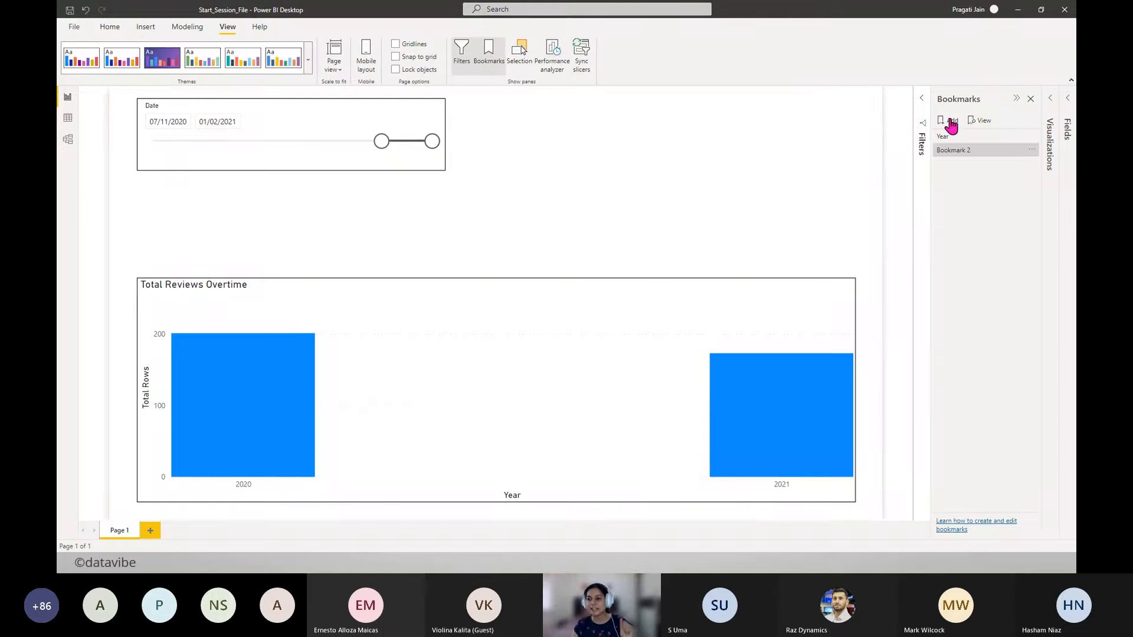
pyautogui.click(1031, 151)
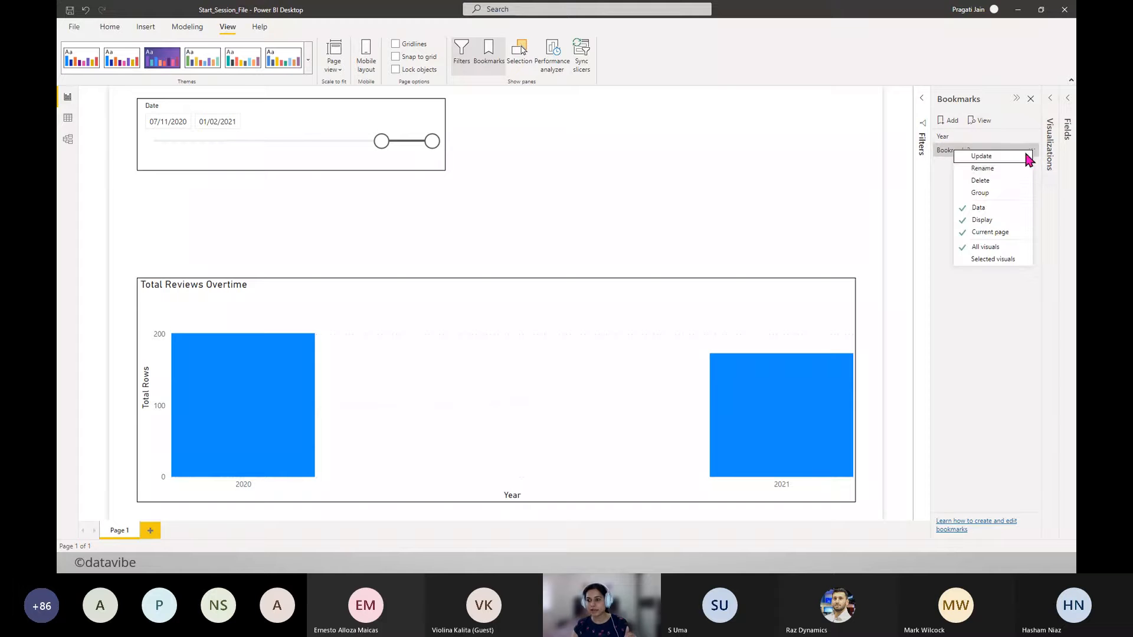
pyautogui.click(1005, 178)
pyautogui.write('Quart')
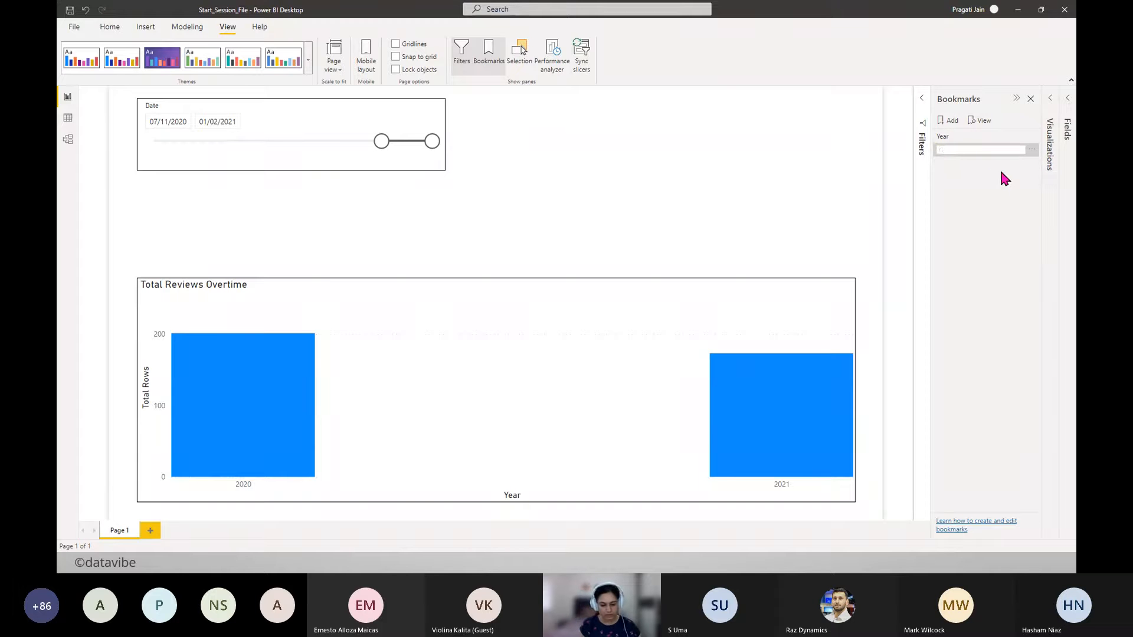
pyautogui.write('er')
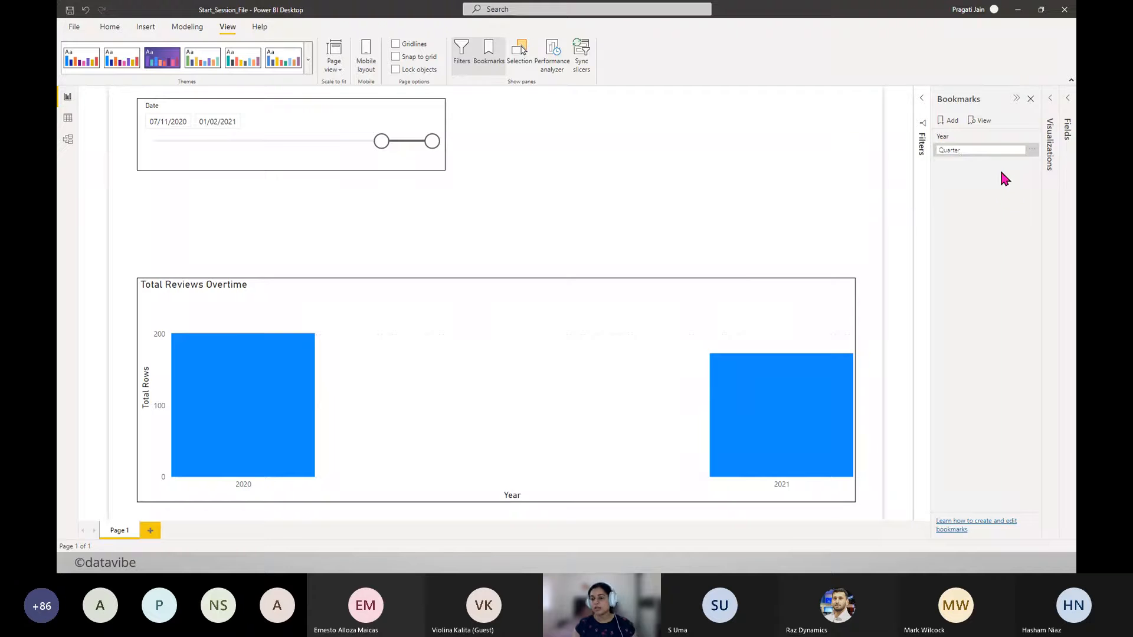
pyautogui.press('Return')
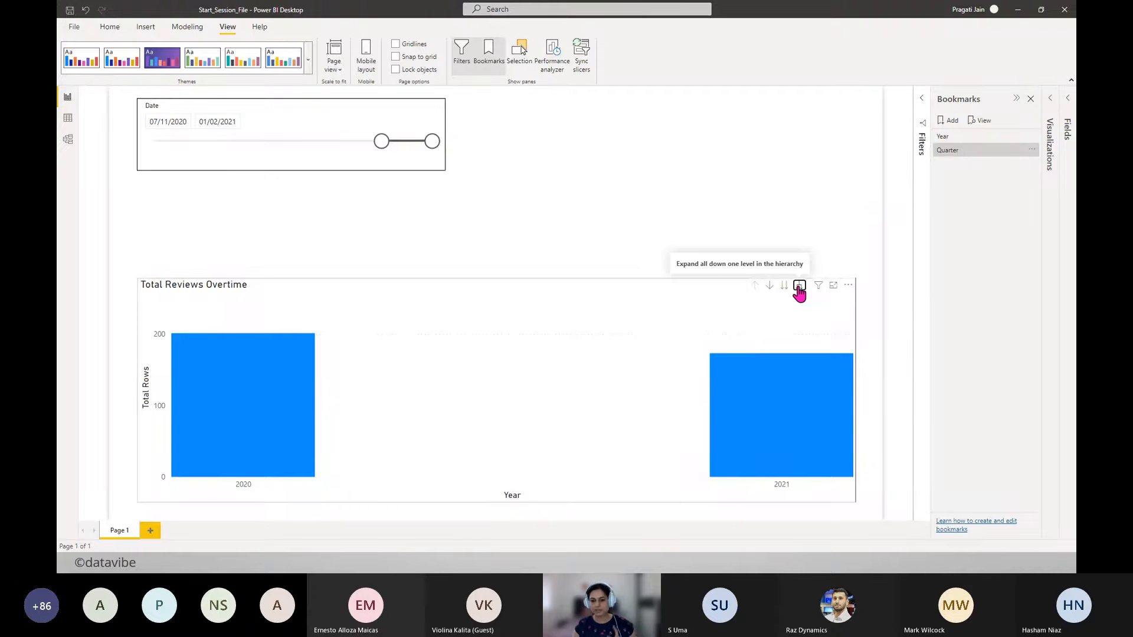
# - Expand the chart to quarter level, limit the Quarter bookmark to selected visuals, and update it
pyautogui.click(799, 286)
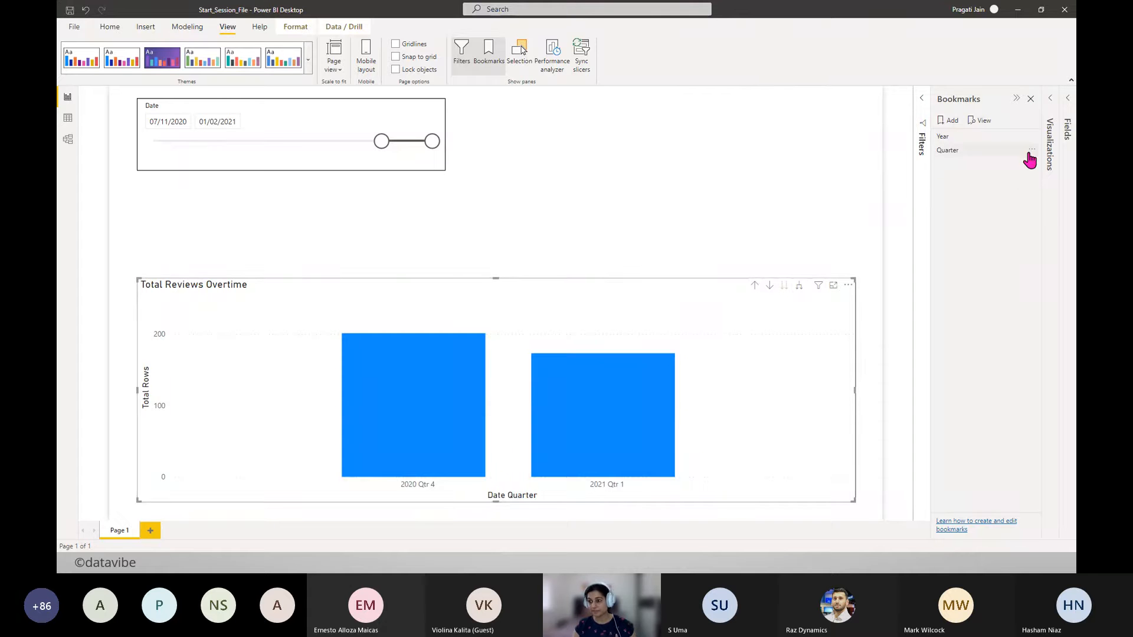
pyautogui.click(1031, 150)
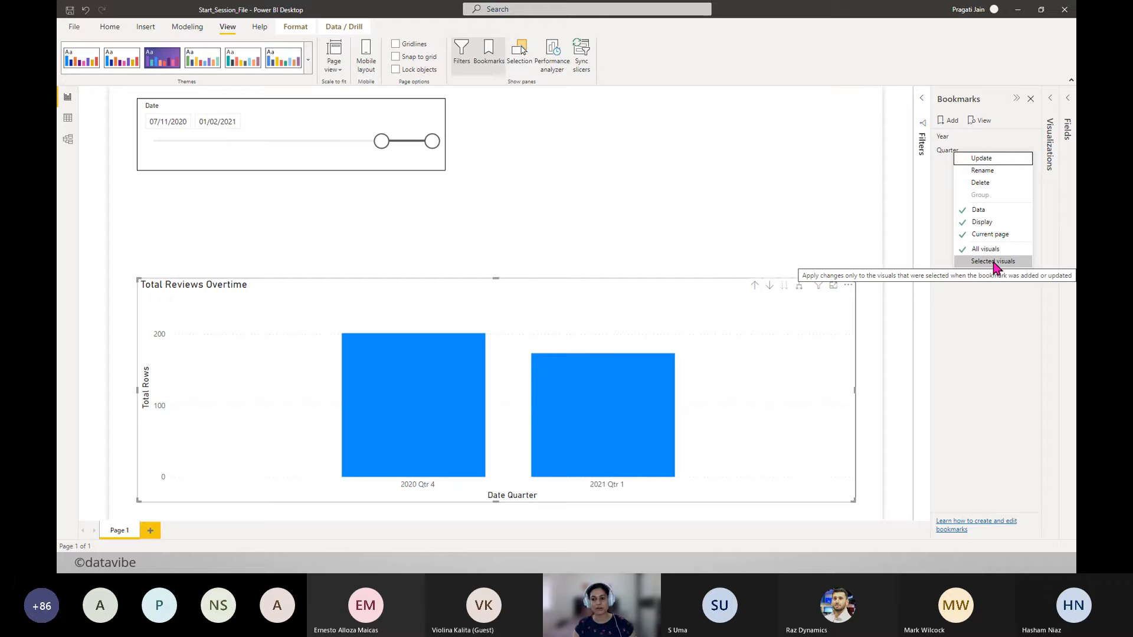
pyautogui.click(994, 262)
pyautogui.click(1029, 152)
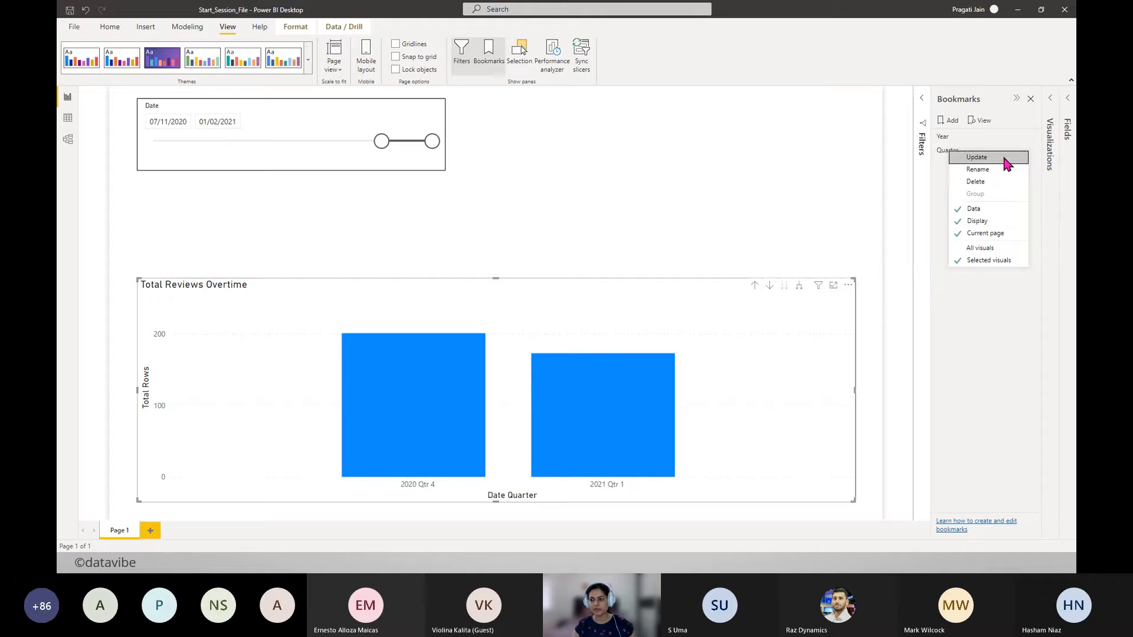
pyautogui.click(993, 157)
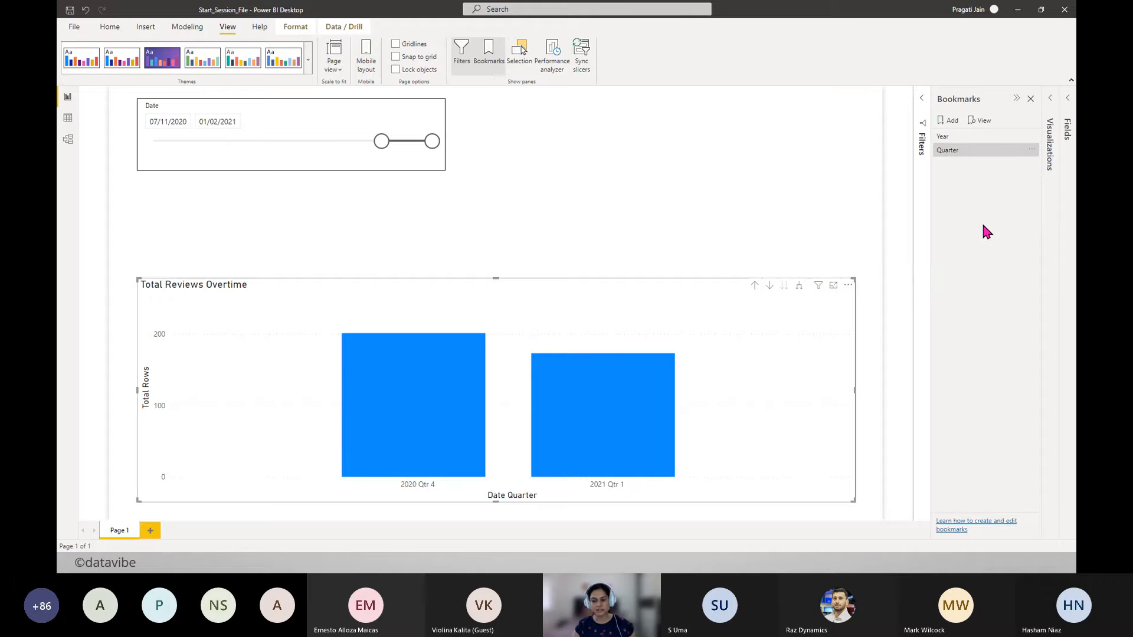
pyautogui.click(784, 195)
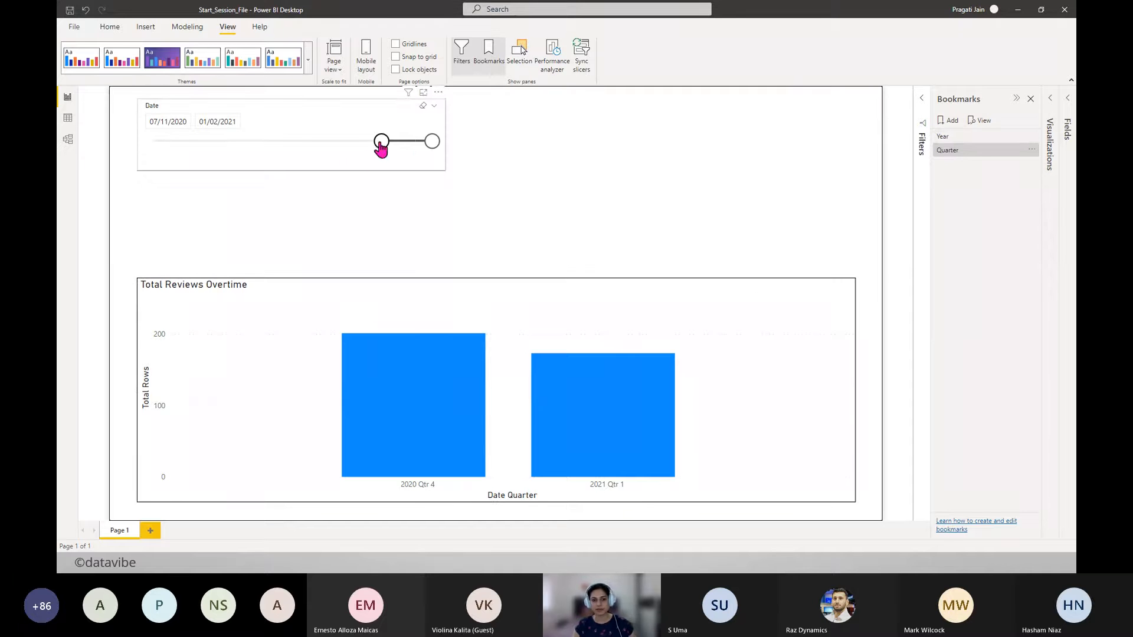
# - Set the slicer's start date to 20/12/2020 and test the Year and Quarter bookmarks in turn
pyautogui.moveTo(381, 141); pyautogui.dragTo(406, 141)
pyautogui.click(544, 165)
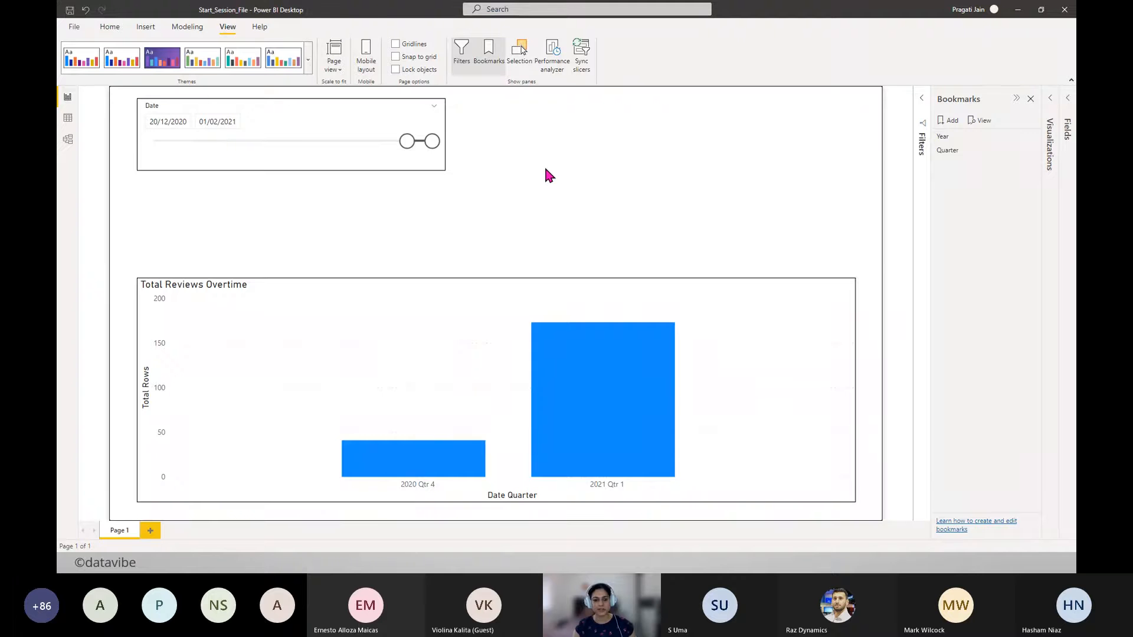
pyautogui.click(942, 137)
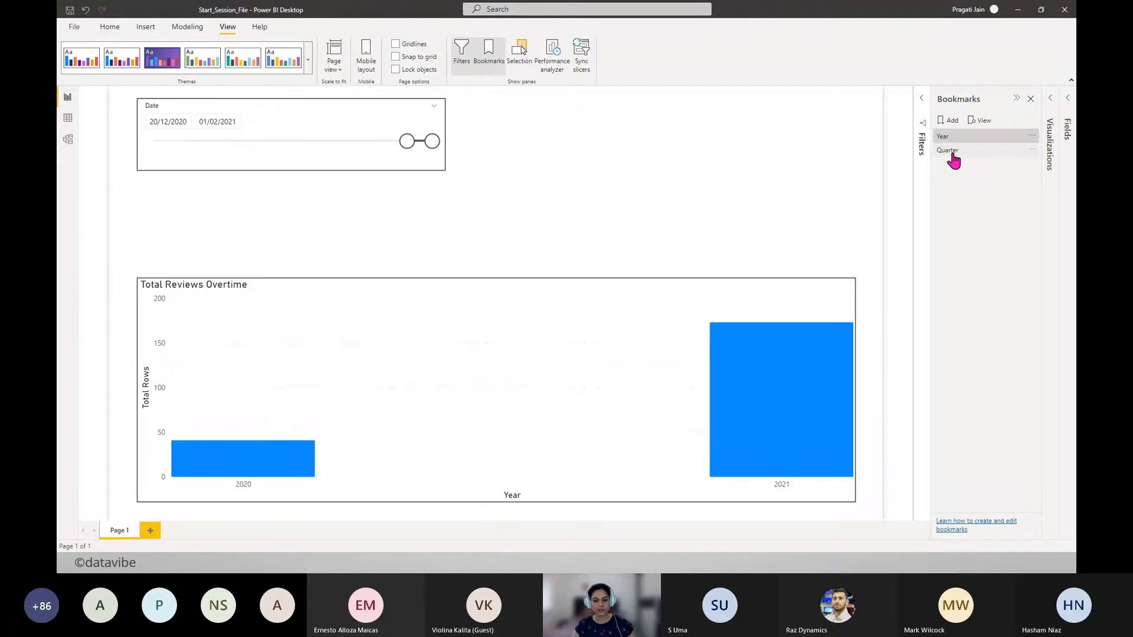
pyautogui.click(954, 155)
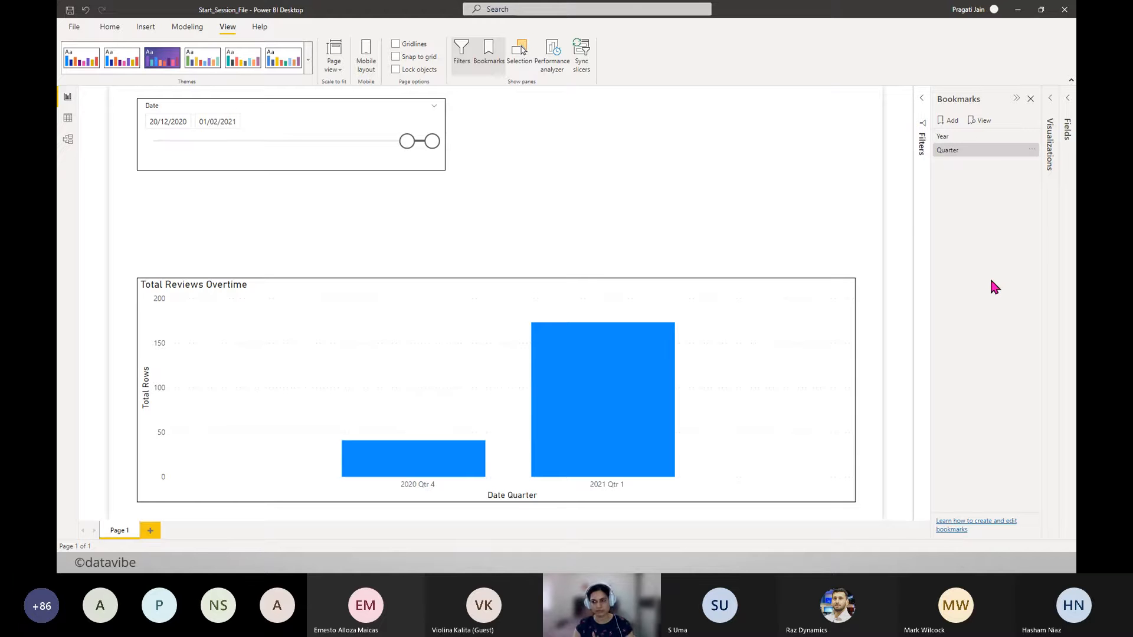
# - Add a third bookmark and rename it Month
pyautogui.click(949, 125)
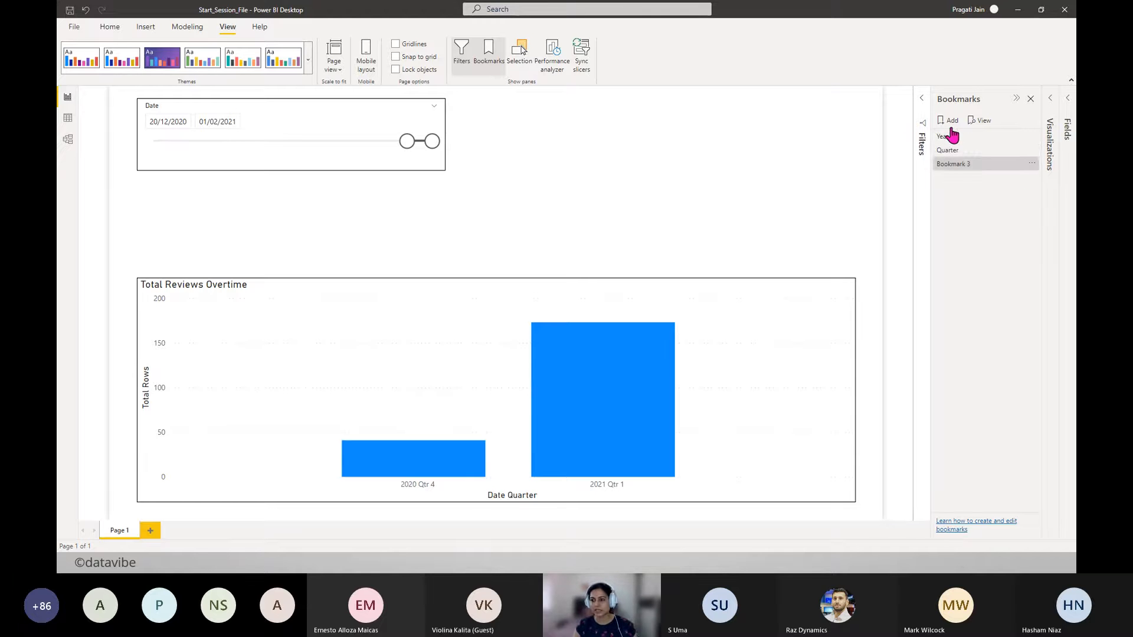
pyautogui.click(1031, 164)
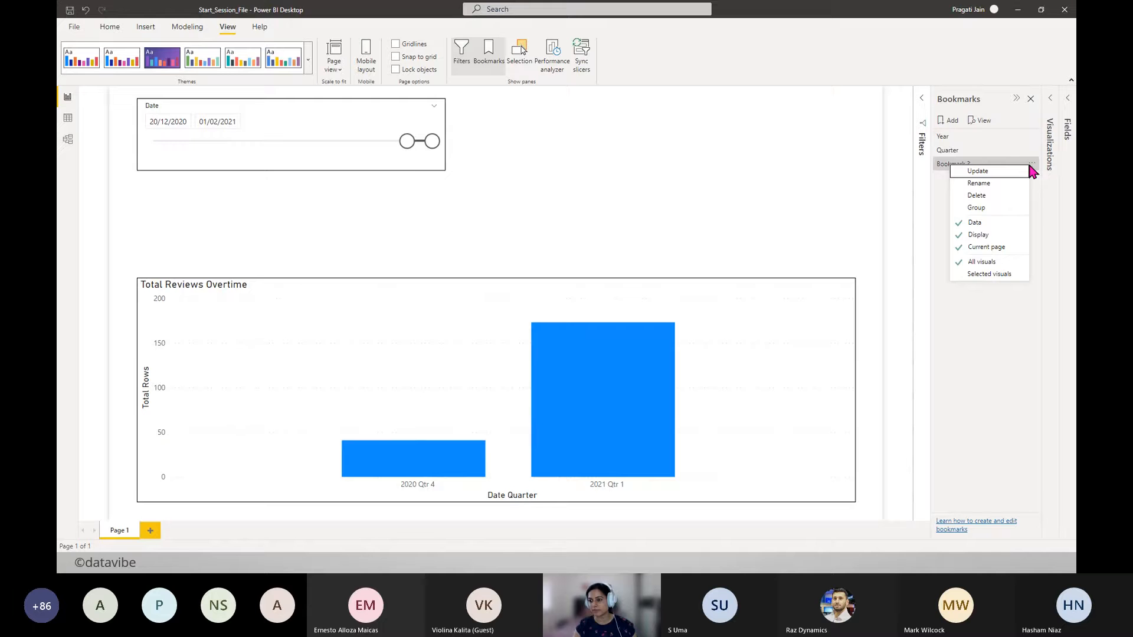
pyautogui.click(999, 182)
pyautogui.write('Month')
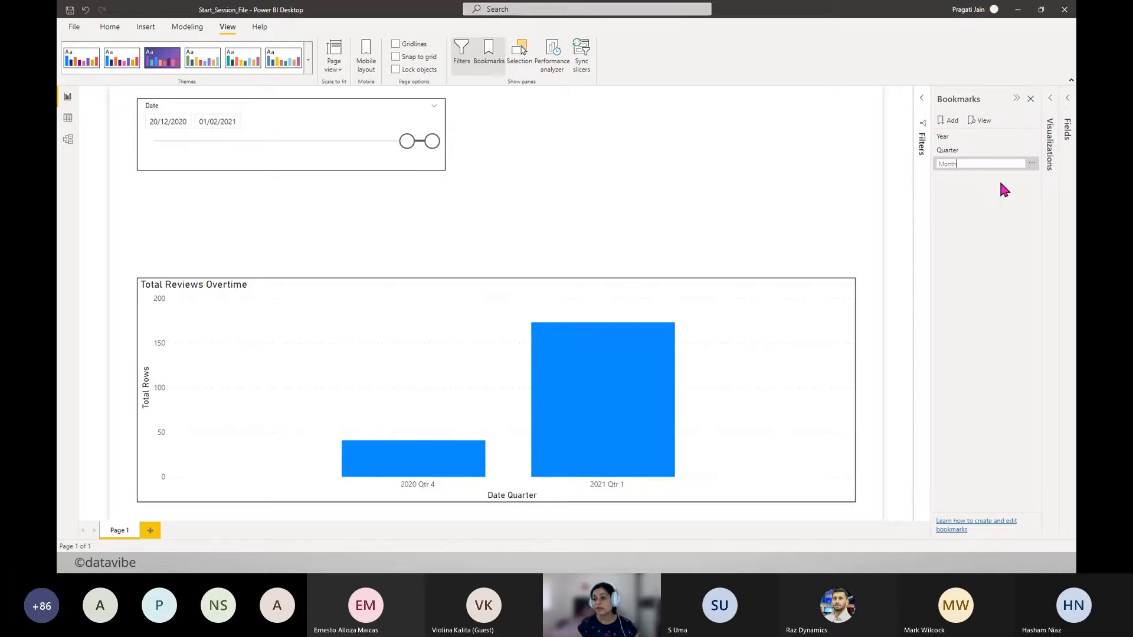
pyautogui.press('Return')
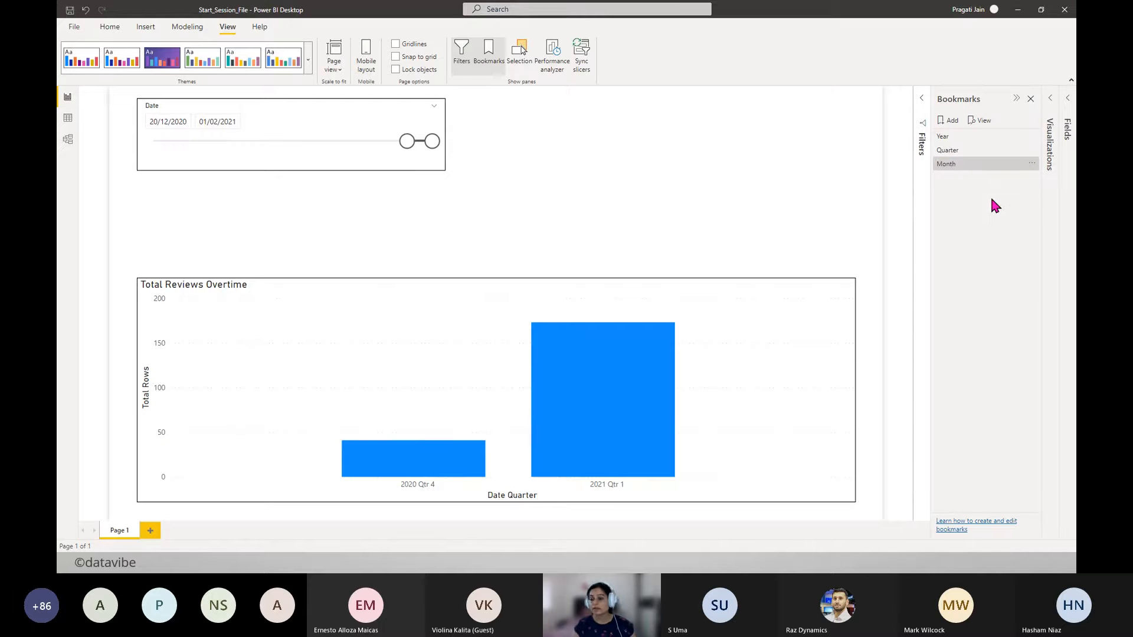
# - Expand the Total Reviews Overtime chart to month level, limit the Month bookmark to selected visuals, and update it
pyautogui.click(575, 291)
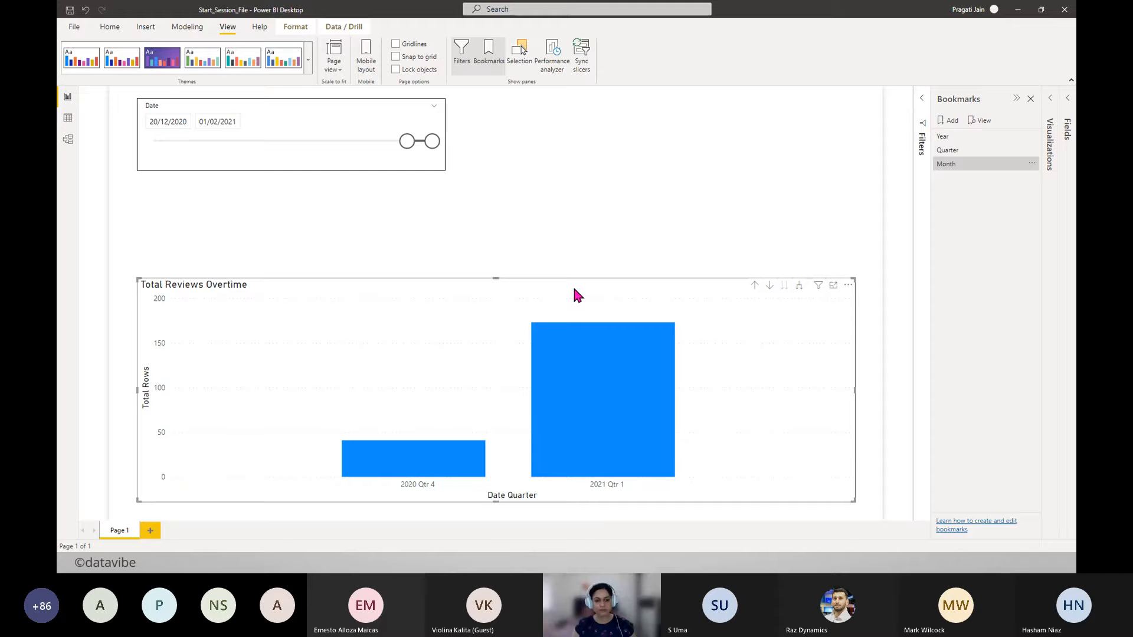
pyautogui.click(799, 286)
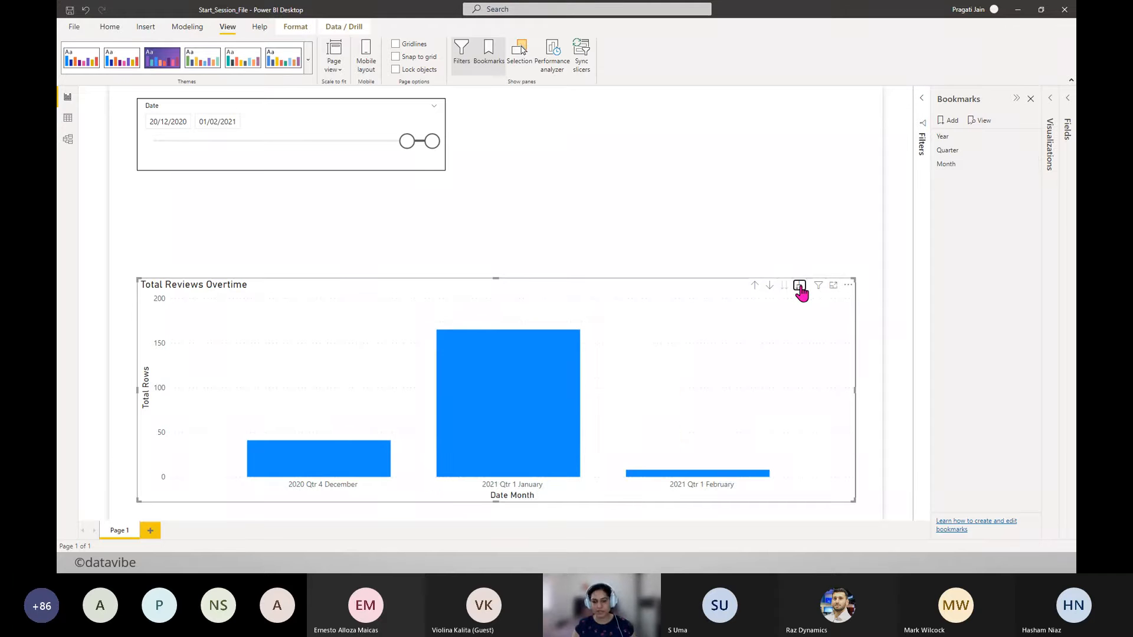
pyautogui.click(1032, 168)
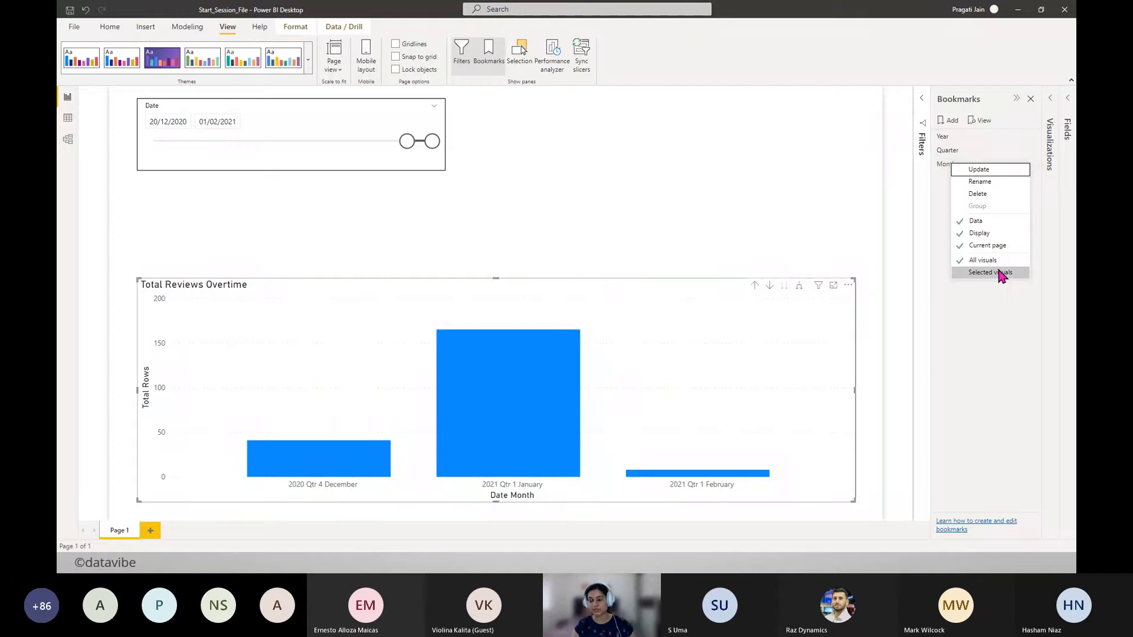
pyautogui.click(1001, 273)
pyautogui.click(1030, 167)
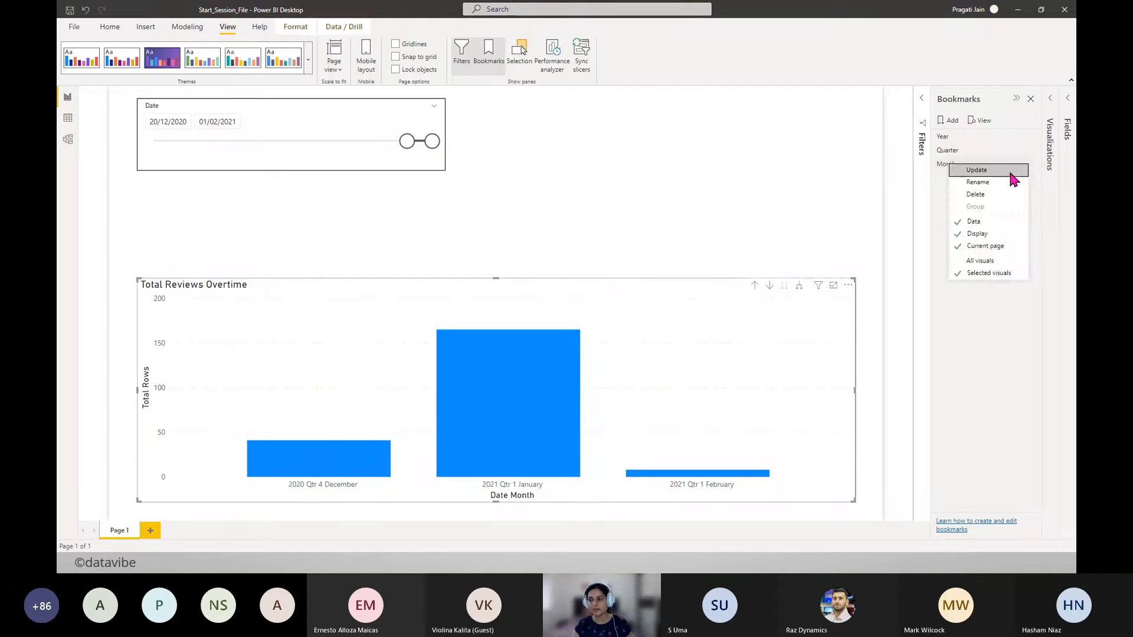
pyautogui.click(1009, 172)
pyautogui.click(849, 228)
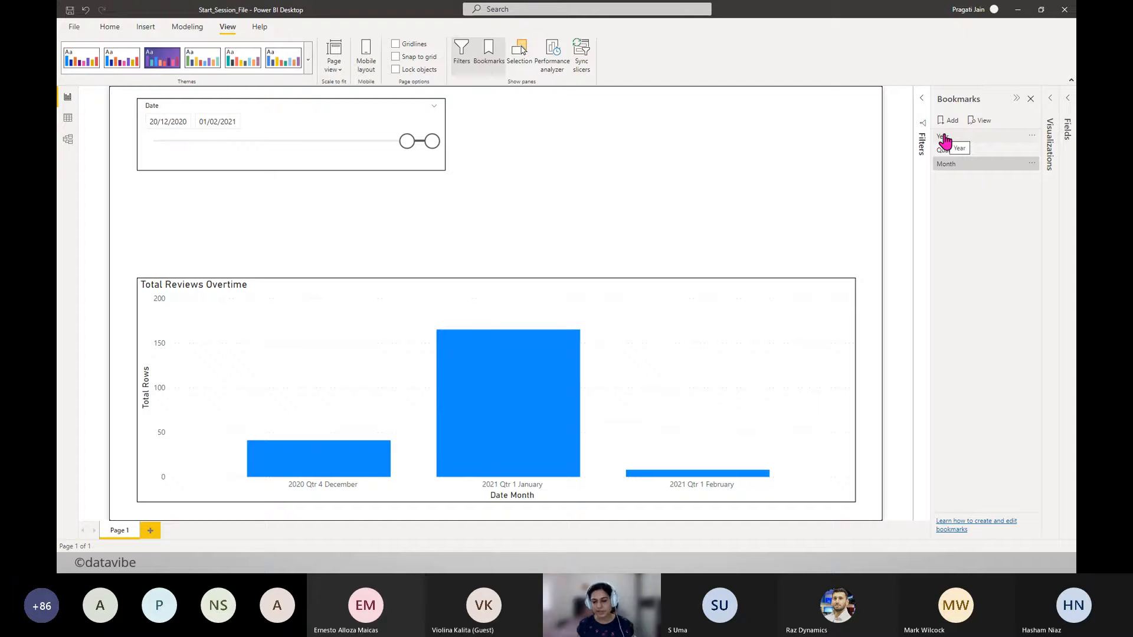
# - Test the Year, Quarter and Month bookmarks in turn, ending on the month view
pyautogui.click(954, 170)
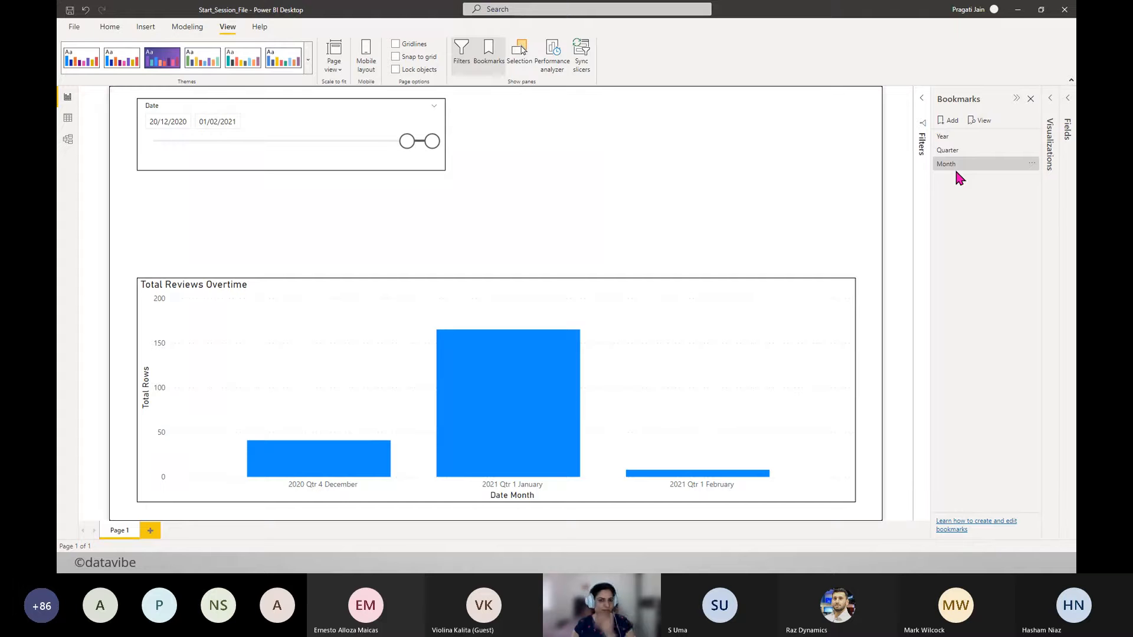
pyautogui.click(959, 142)
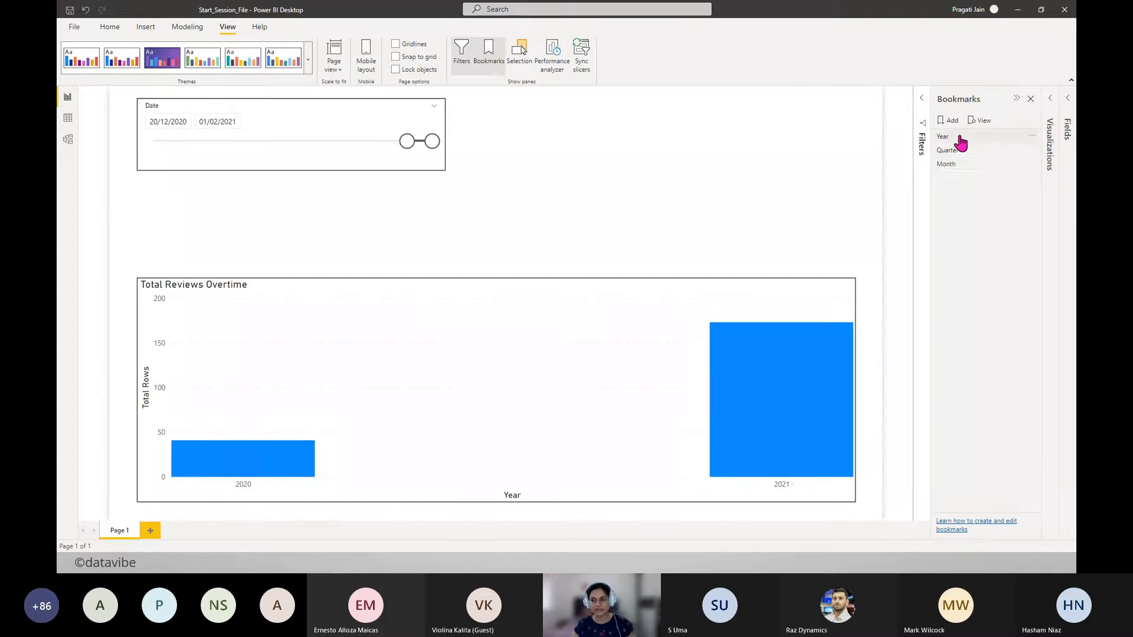
pyautogui.click(953, 152)
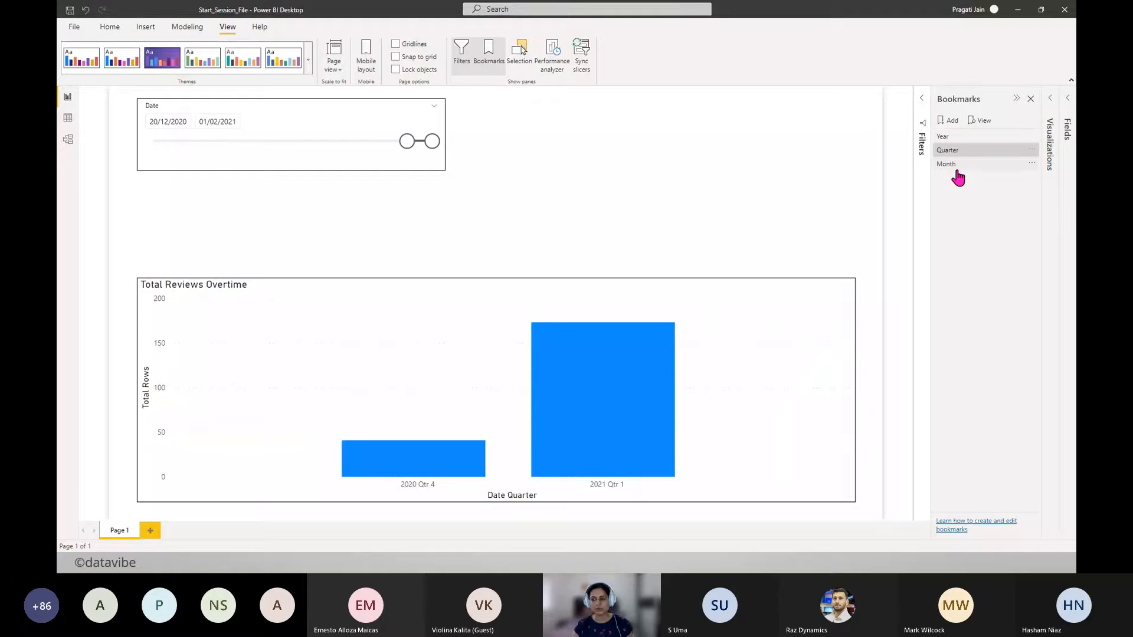
pyautogui.click(956, 167)
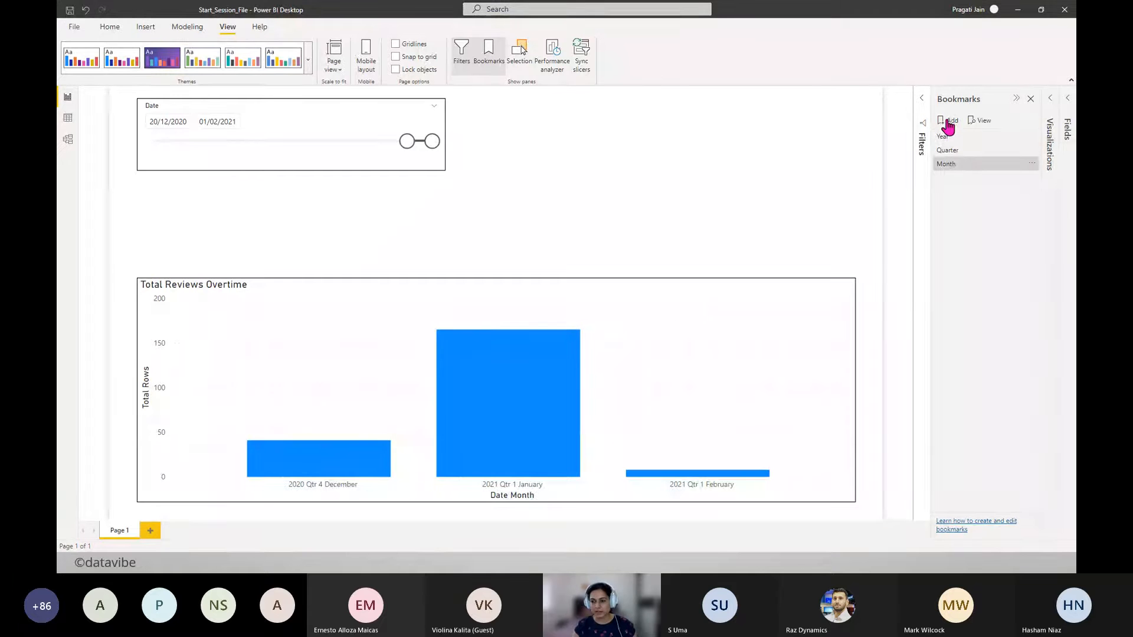
# - Add a fourth bookmark and rename it Day
pyautogui.click(947, 120)
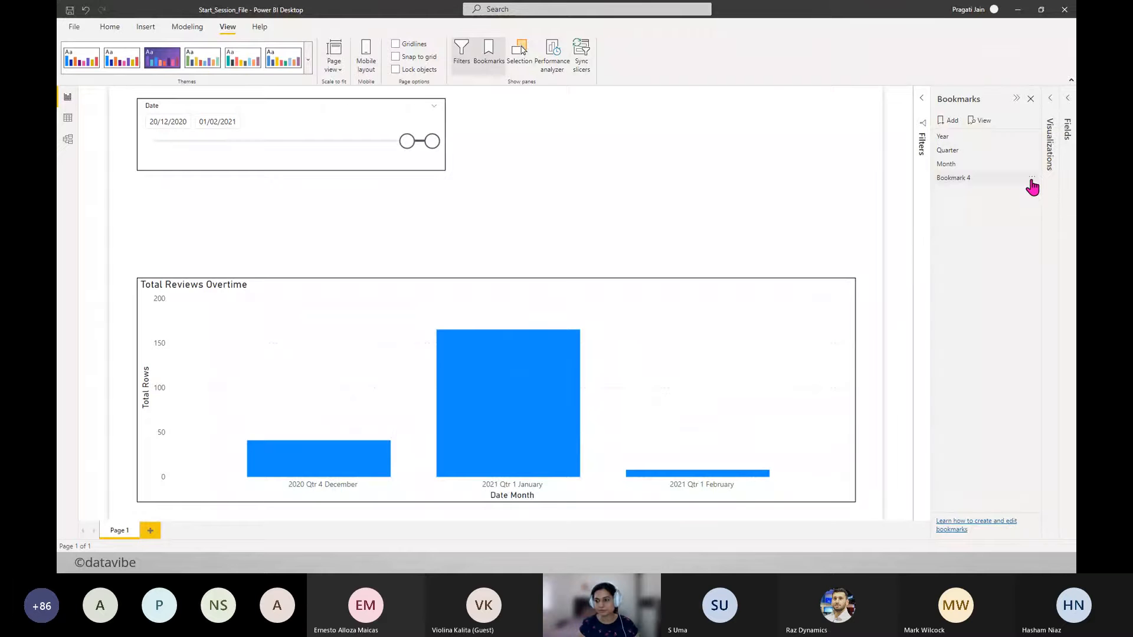
pyautogui.click(1032, 179)
pyautogui.click(994, 199)
pyautogui.write('Day')
pyautogui.press('Return')
# - Expand the chart to day level, limit the Day bookmark to selected visuals, and update it
pyautogui.click(534, 295)
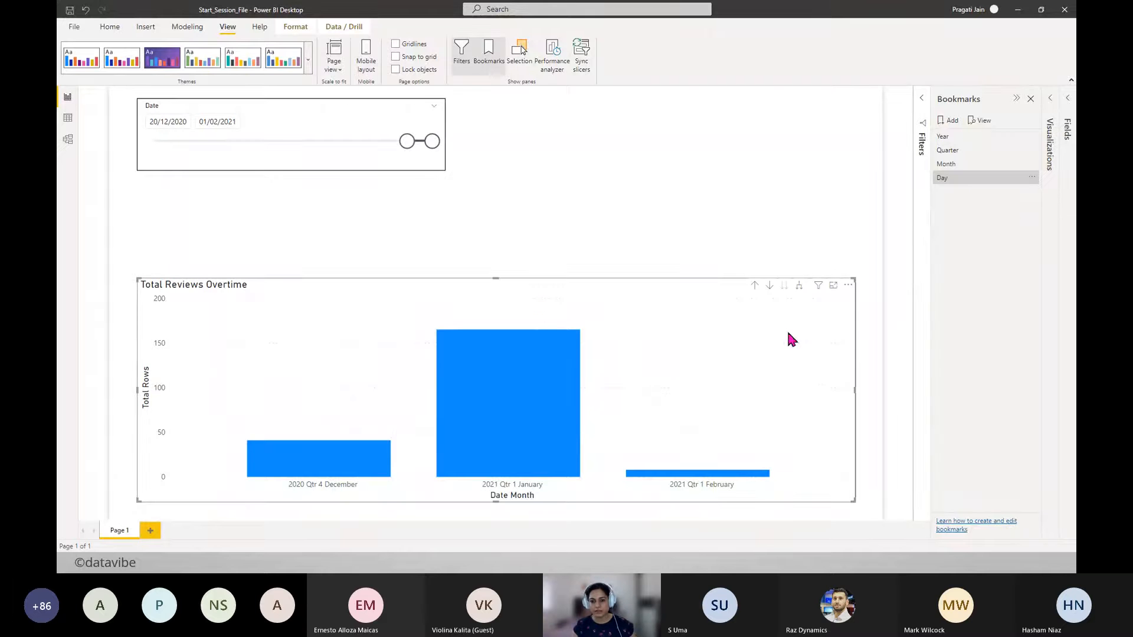
pyautogui.click(800, 287)
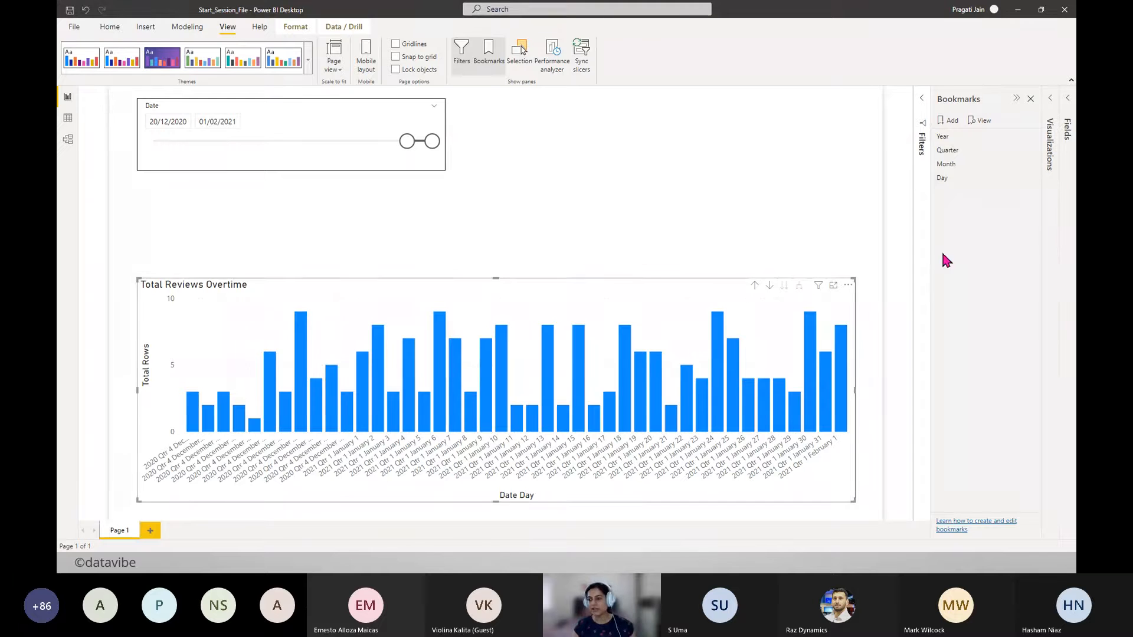
pyautogui.click(1031, 177)
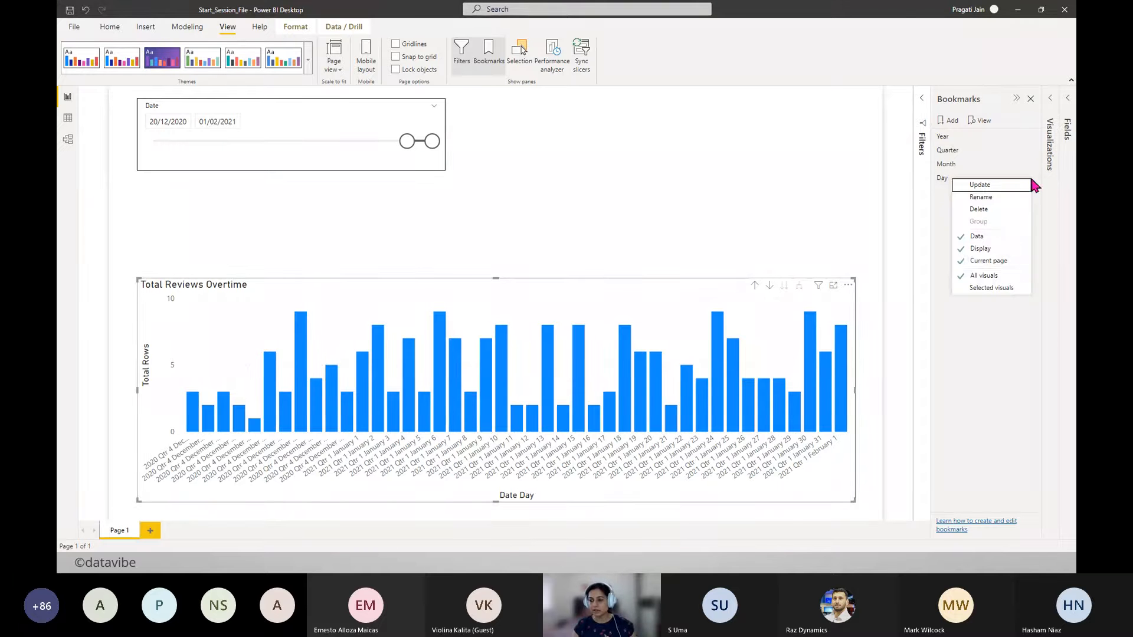
pyautogui.click(1012, 289)
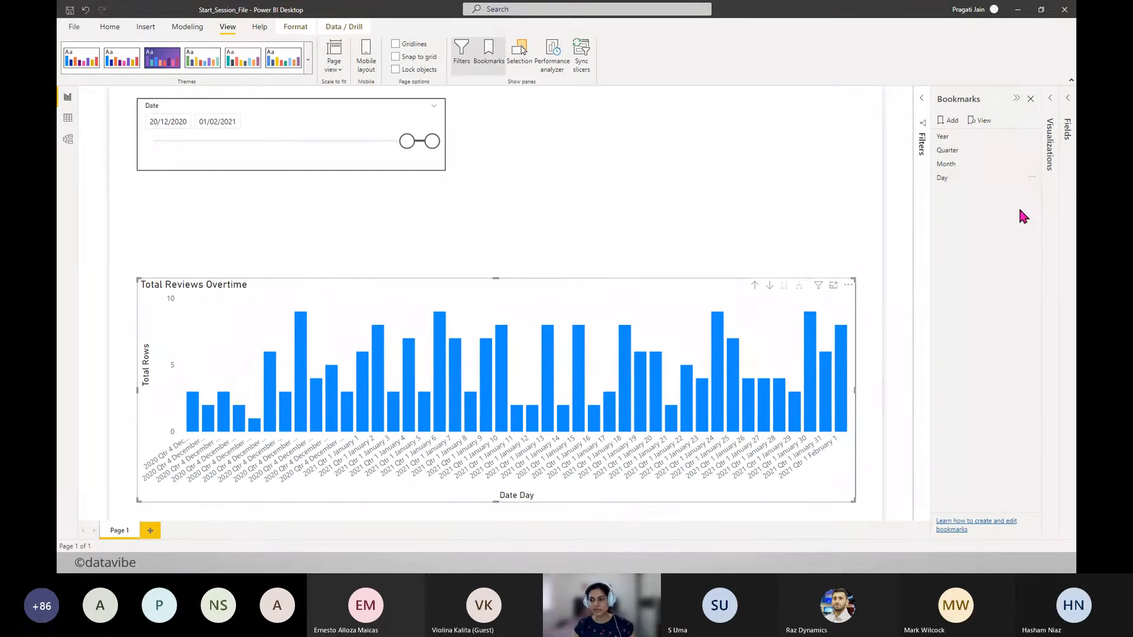
pyautogui.click(1032, 177)
pyautogui.click(1005, 187)
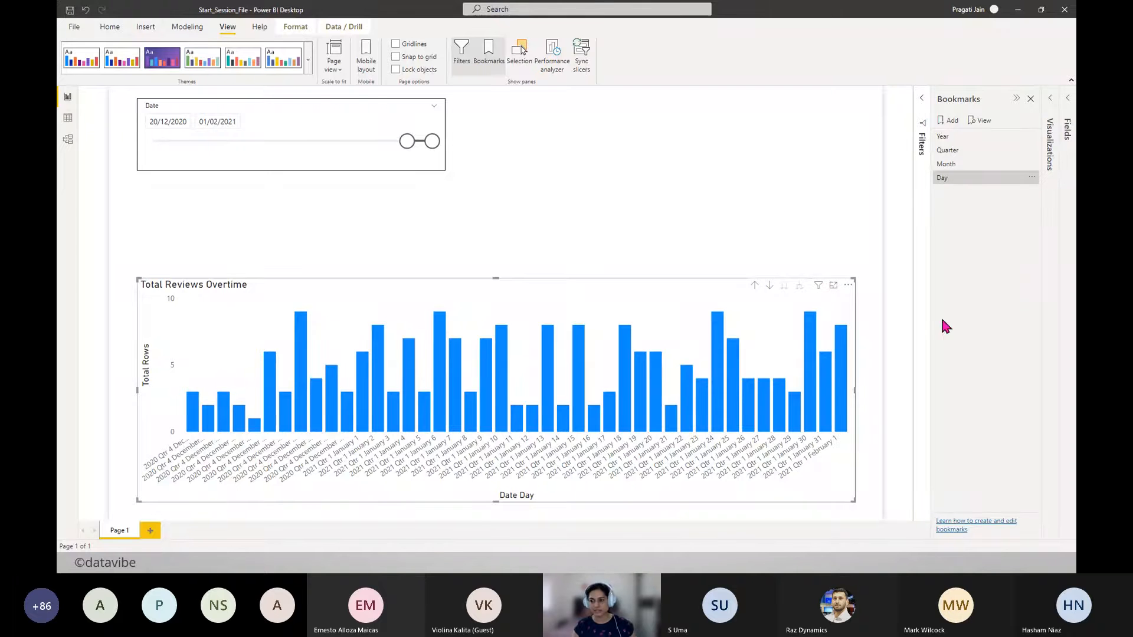
# - Test all four bookmarks from Year through Day and return the chart to the Year bookmark
pyautogui.click(951, 139)
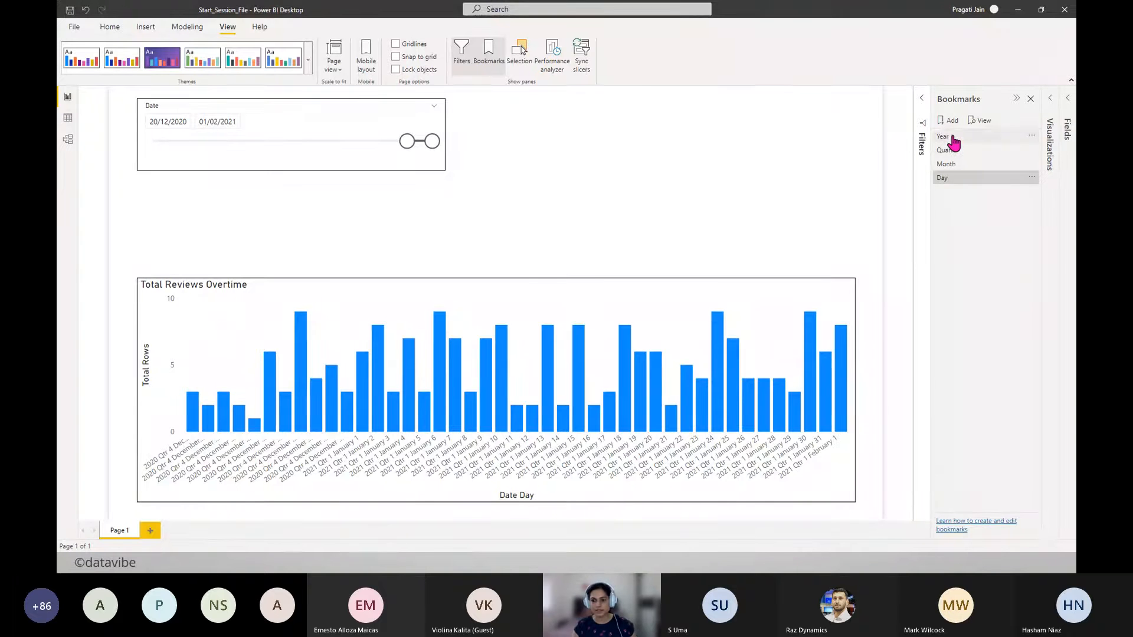
pyautogui.click(950, 151)
pyautogui.click(950, 165)
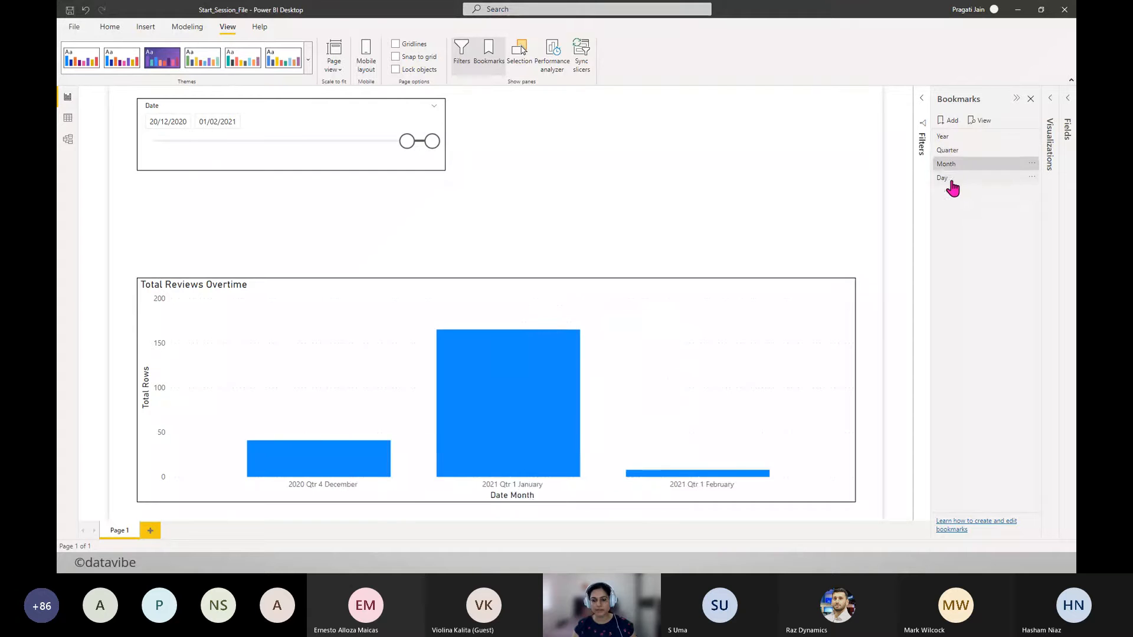
pyautogui.click(948, 179)
pyautogui.click(947, 137)
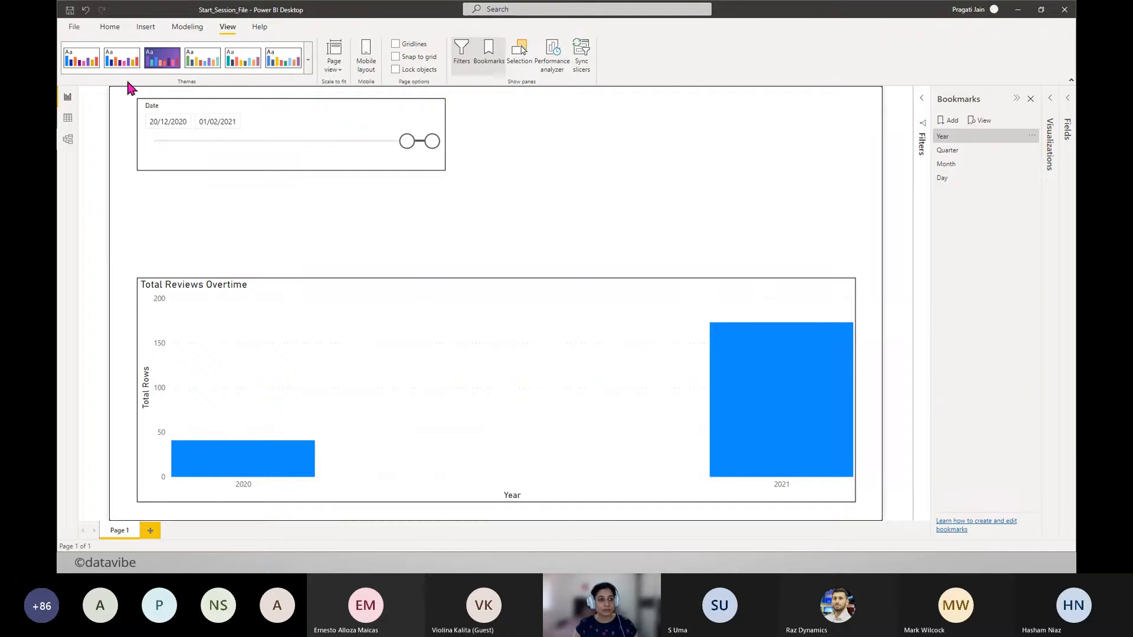
# - Insert a blank button and place it just above the chart, aligned with the chart's left edge
pyautogui.click(145, 27)
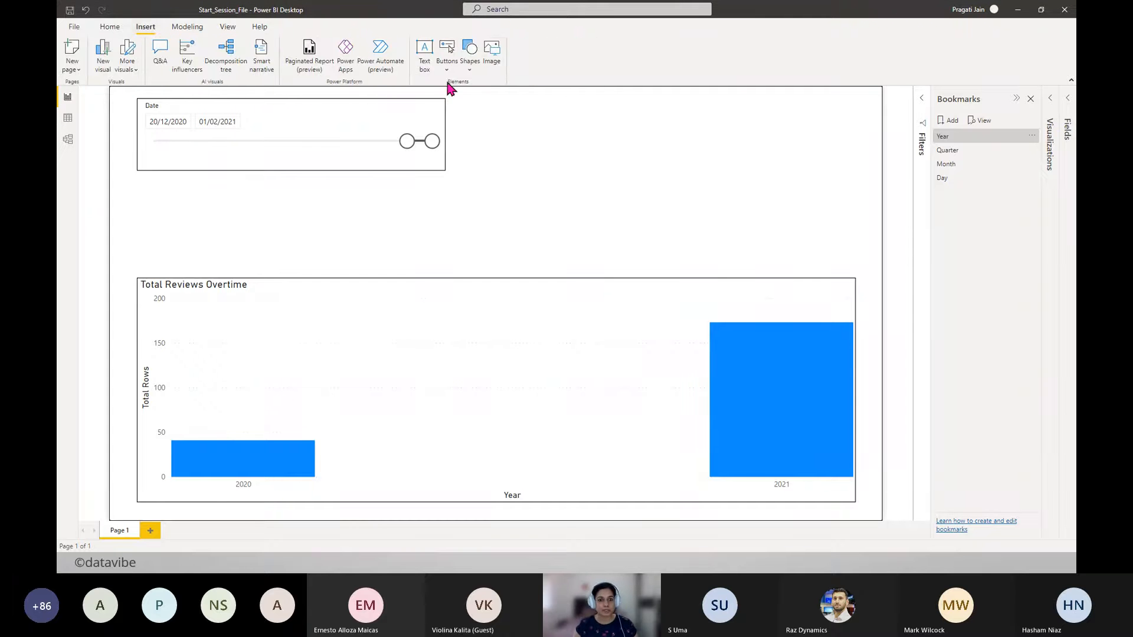
pyautogui.click(443, 63)
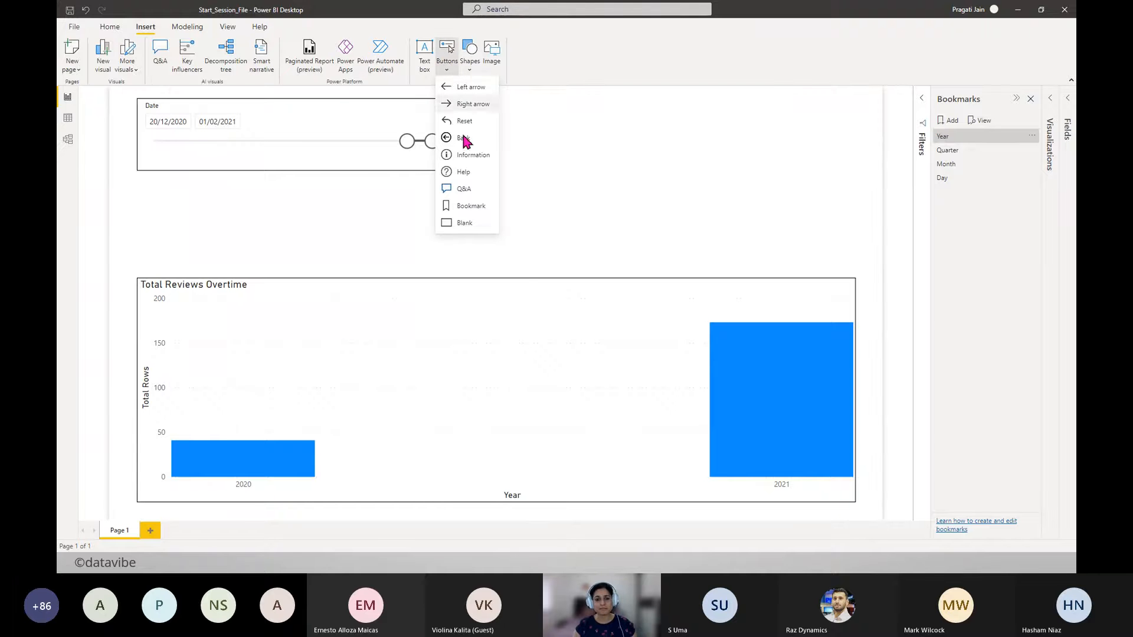
pyautogui.click(471, 225)
pyautogui.moveTo(142, 100); pyautogui.dragTo(140, 264)
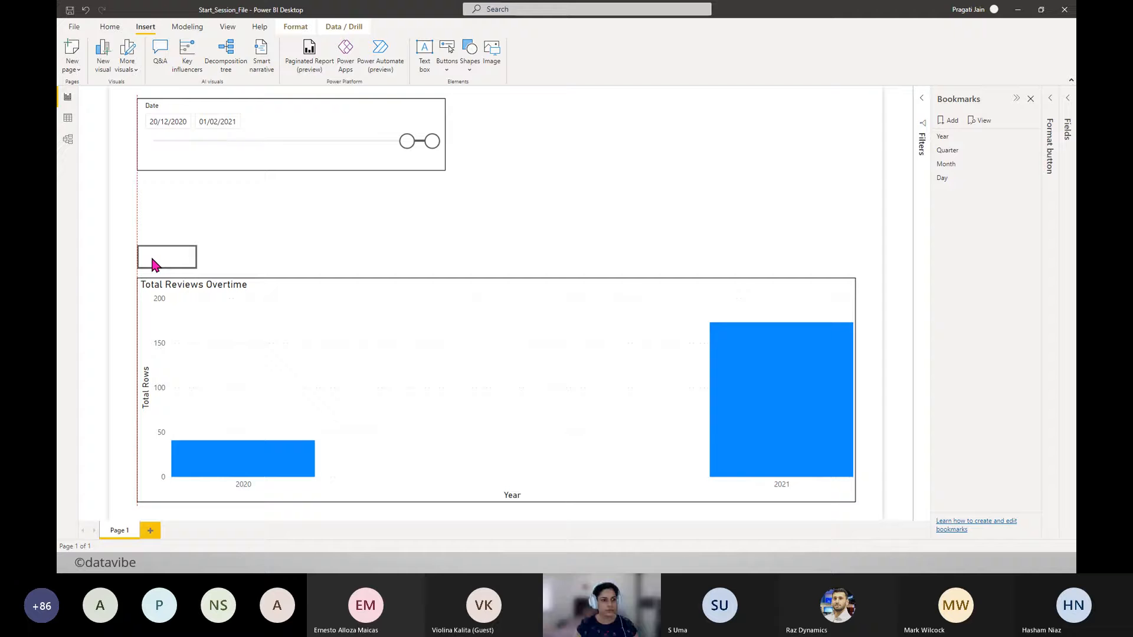
# - Turn on the blank button's text and set it to Yearly
pyautogui.click(1050, 105)
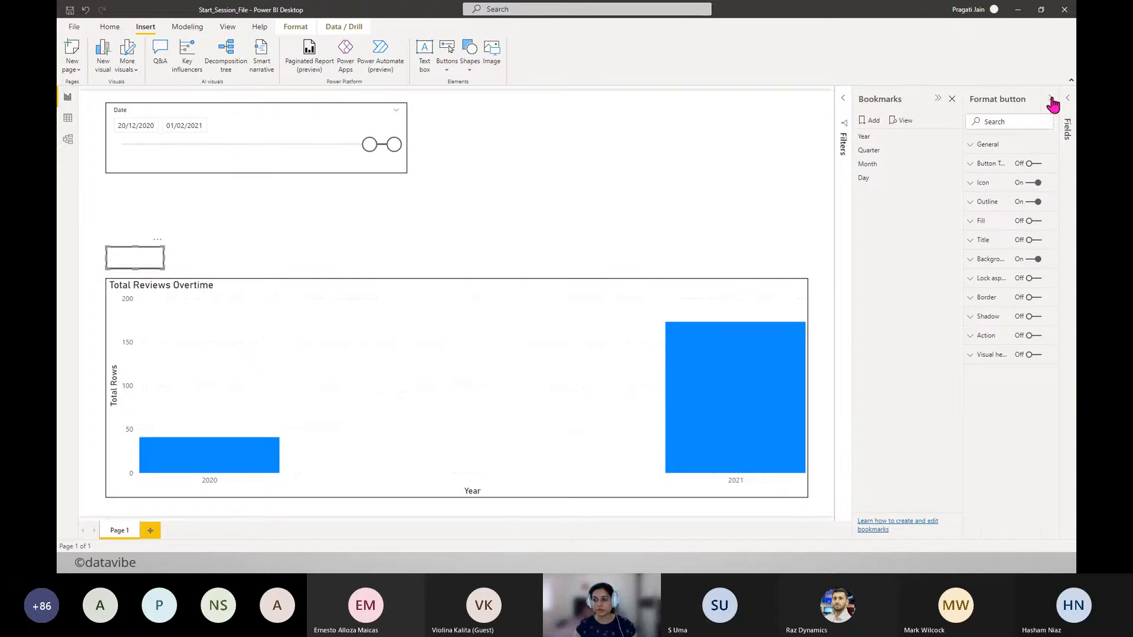
pyautogui.click(1040, 164)
pyautogui.click(969, 165)
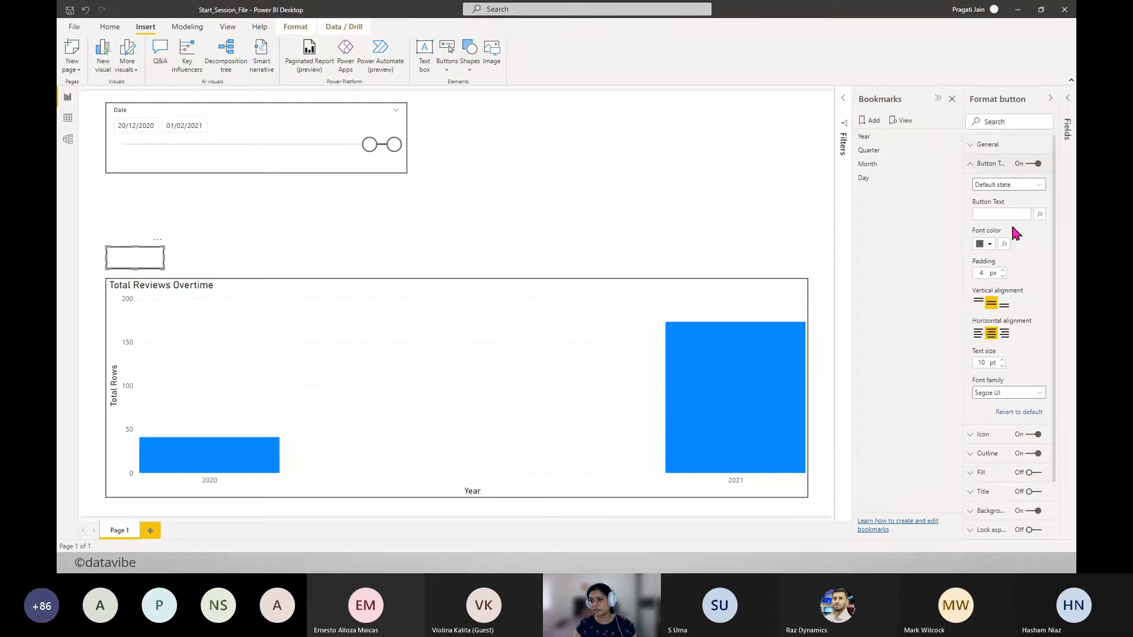
pyautogui.click(993, 213)
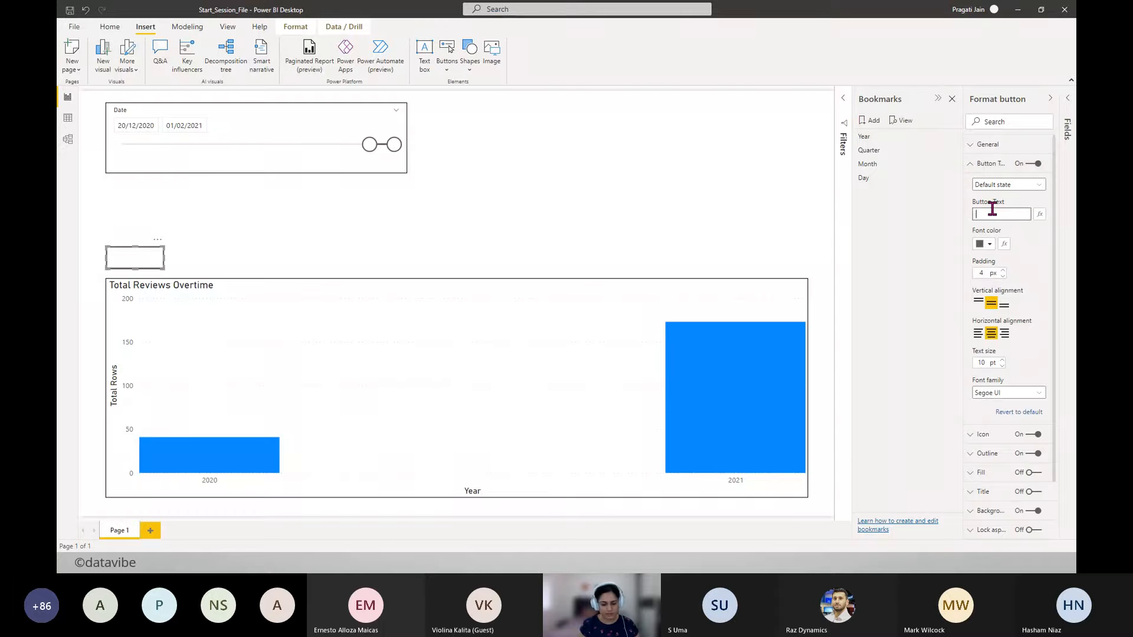
pyautogui.write('Yearly')
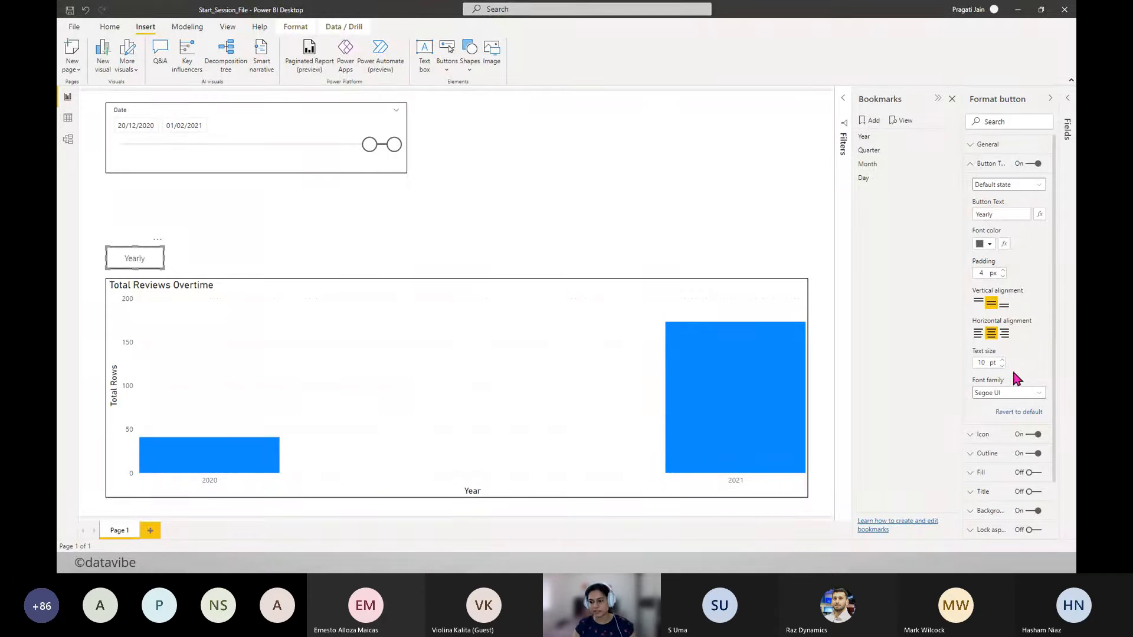
# - Set the Yearly button's text to Segoe UI Bold at 12 pt
pyautogui.click(1037, 393)
pyautogui.scroll(-2, 1011, 330)
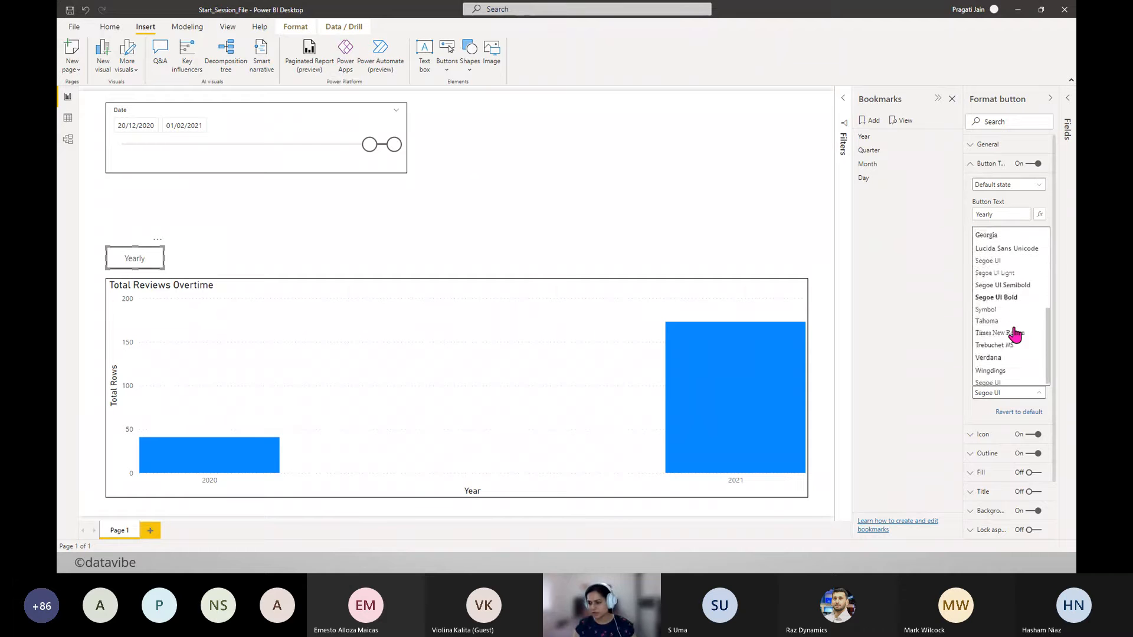
pyautogui.click(1002, 295)
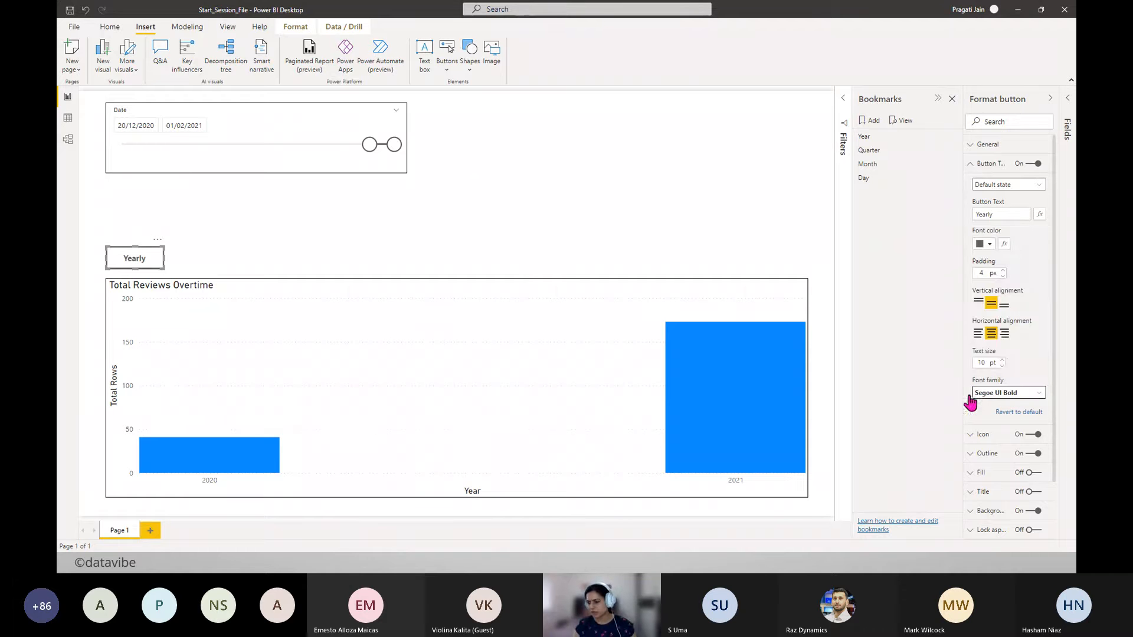
pyautogui.click(1002, 360)
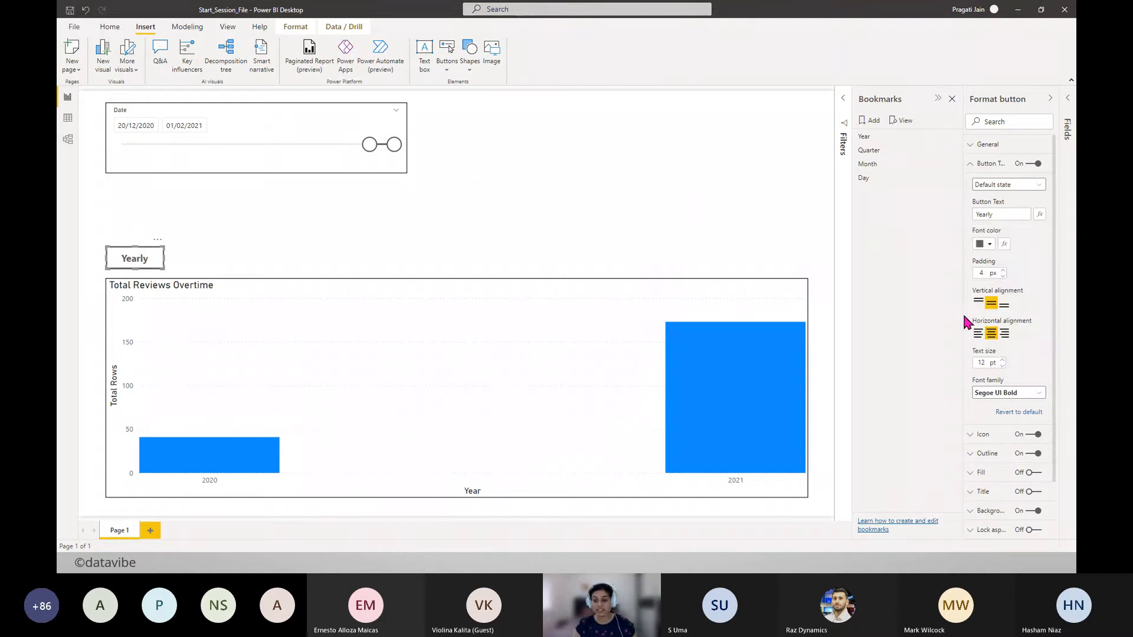
pyautogui.click(971, 165)
# - Turn on the Yearly button's fill for the default state with the lightest red theme shade and 0% transparency
pyautogui.click(981, 221)
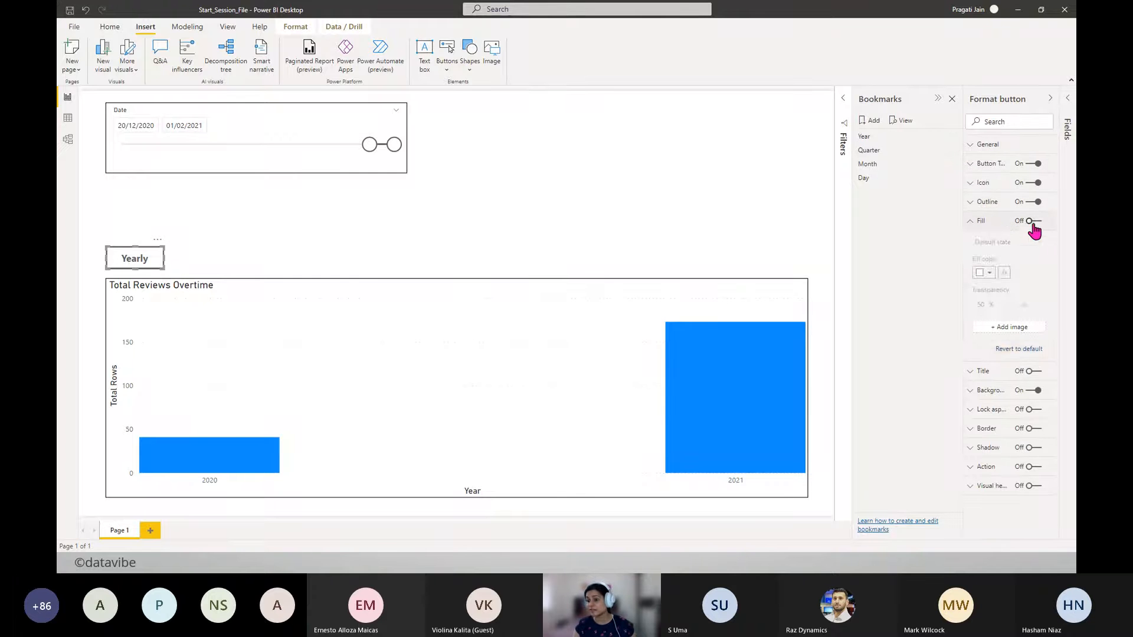
pyautogui.click(1034, 221)
pyautogui.click(1042, 244)
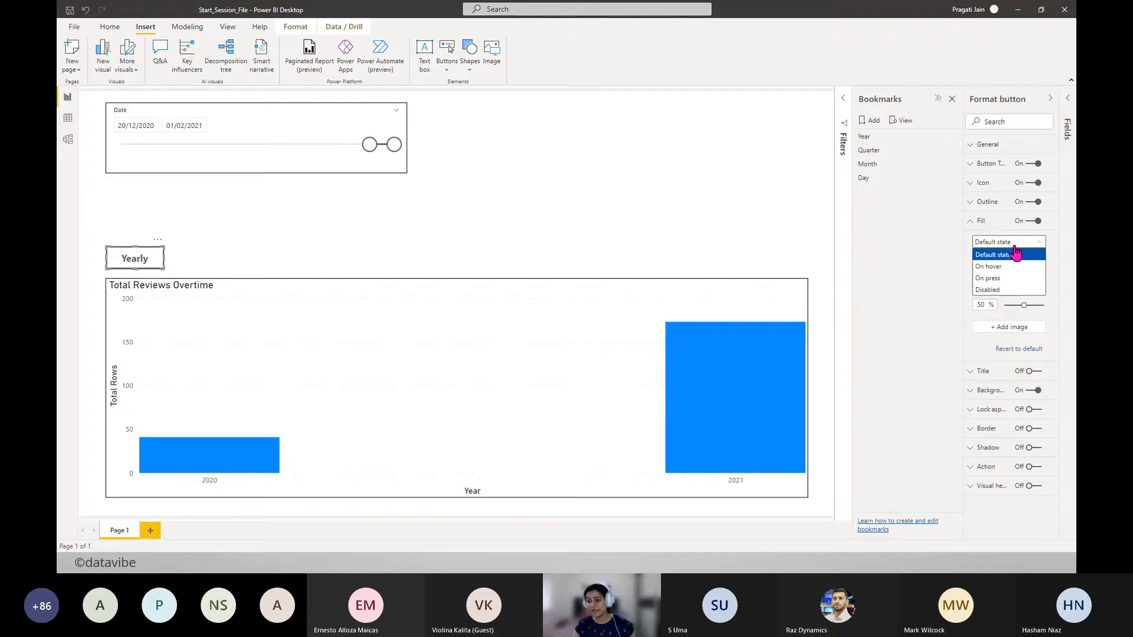
pyautogui.click(1056, 298)
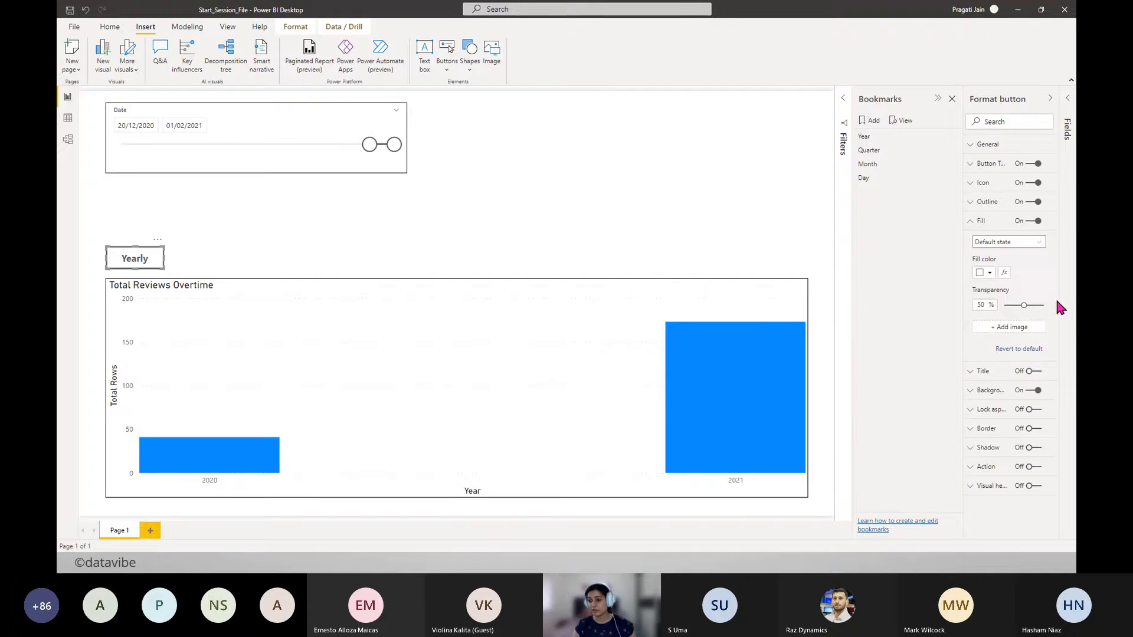
pyautogui.click(990, 273)
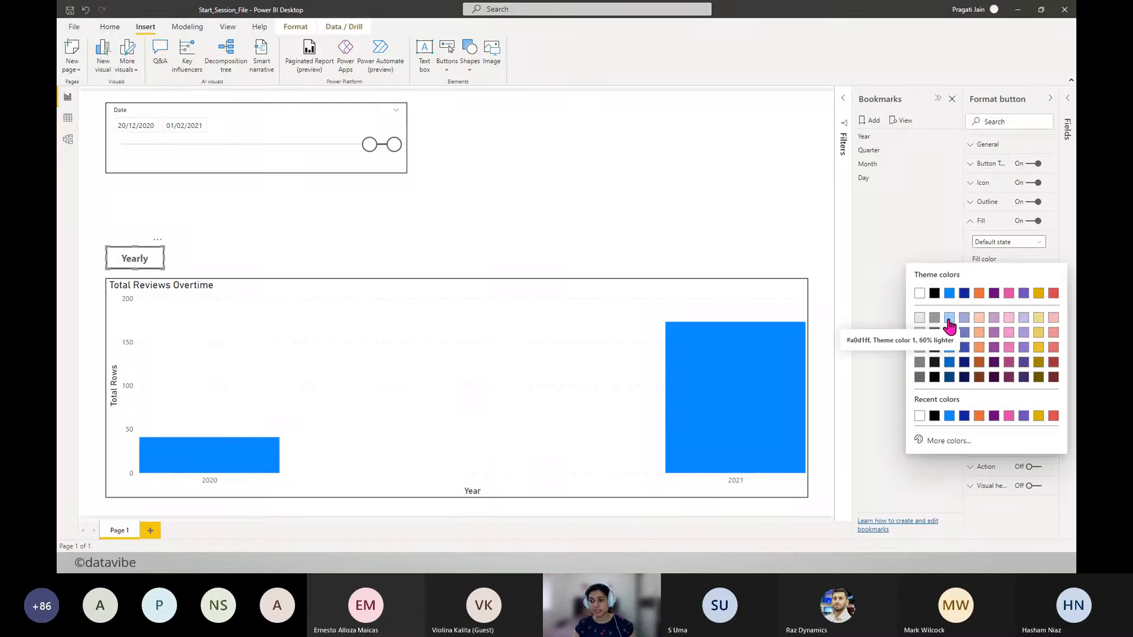
pyautogui.click(1053, 318)
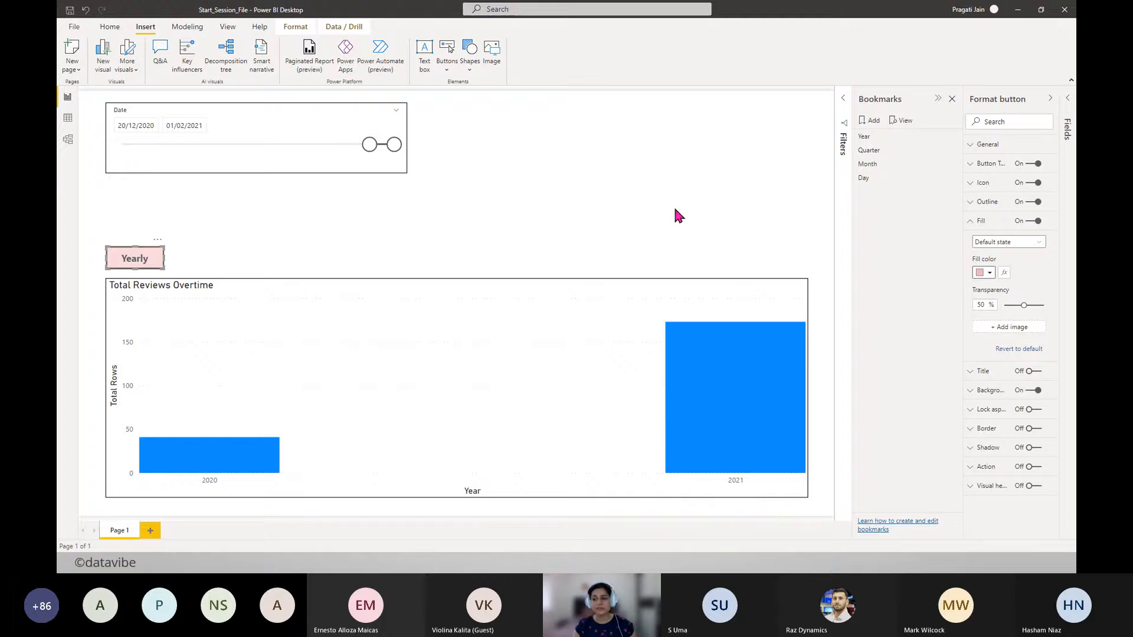
pyautogui.moveTo(1024, 305); pyautogui.dragTo(1005, 305)
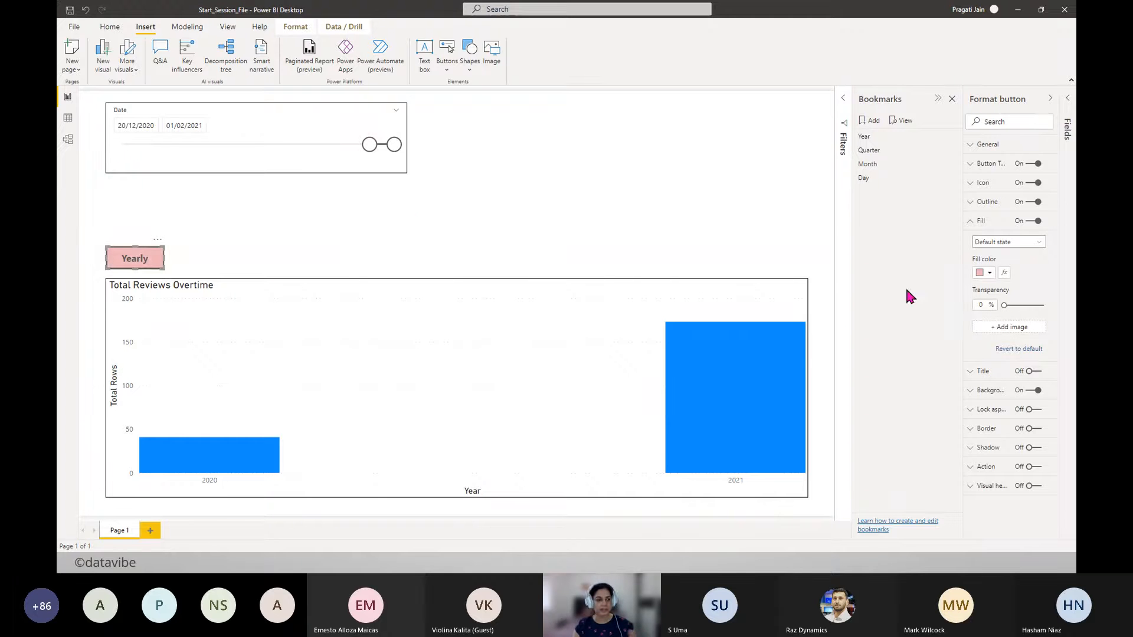
pyautogui.click(985, 220)
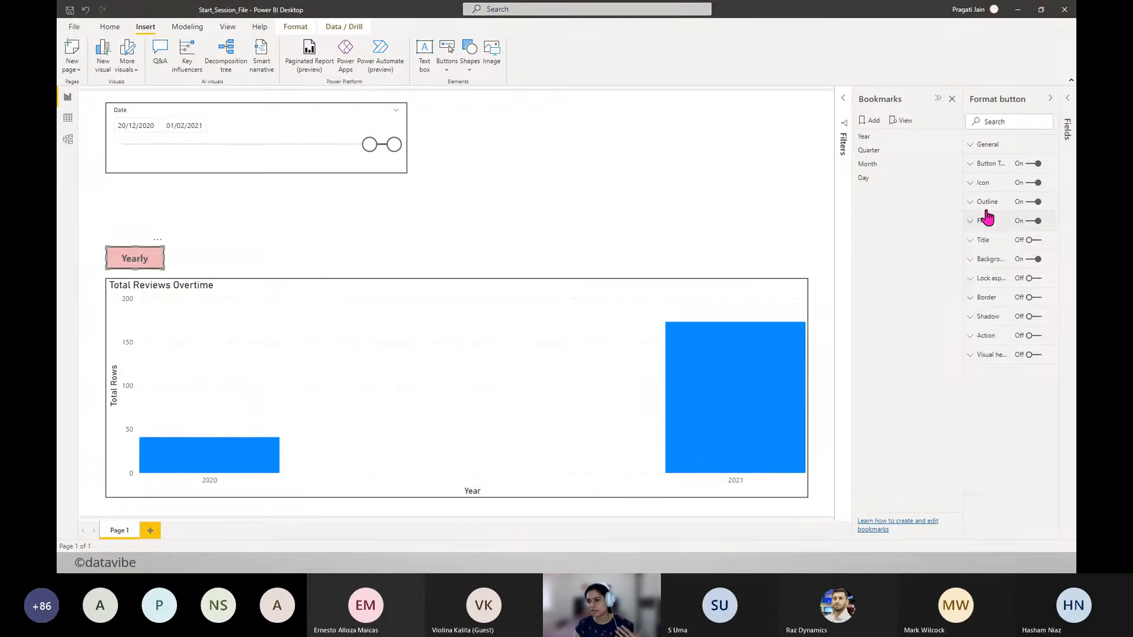
# - Turn off the Yearly button's outline
pyautogui.click(981, 202)
pyautogui.click(981, 202)
pyautogui.click(1028, 202)
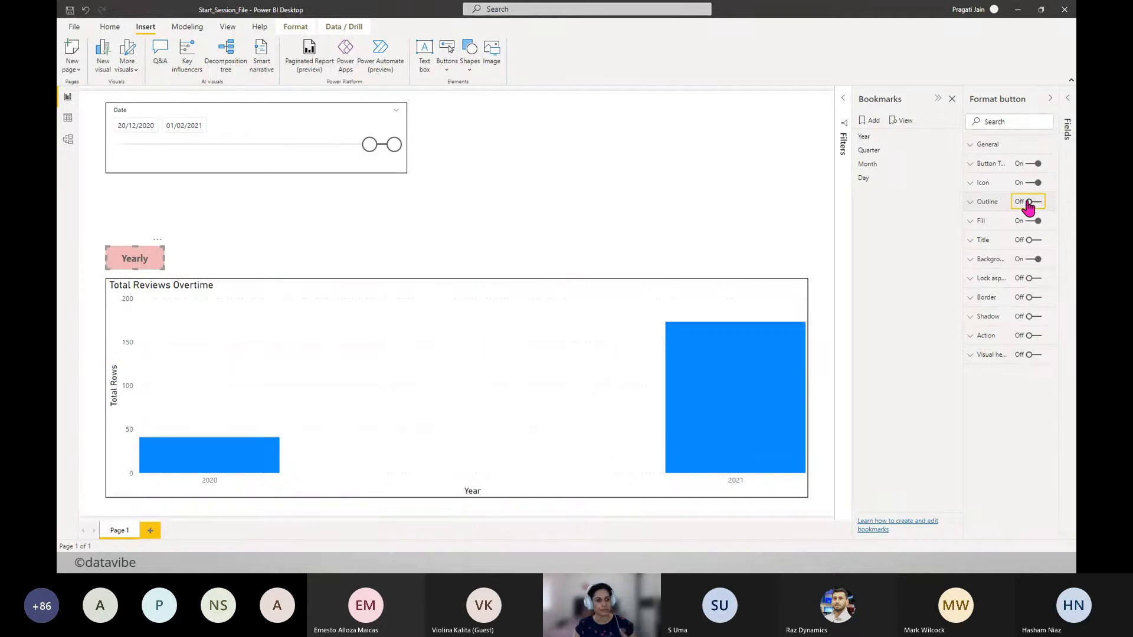
pyautogui.click(460, 238)
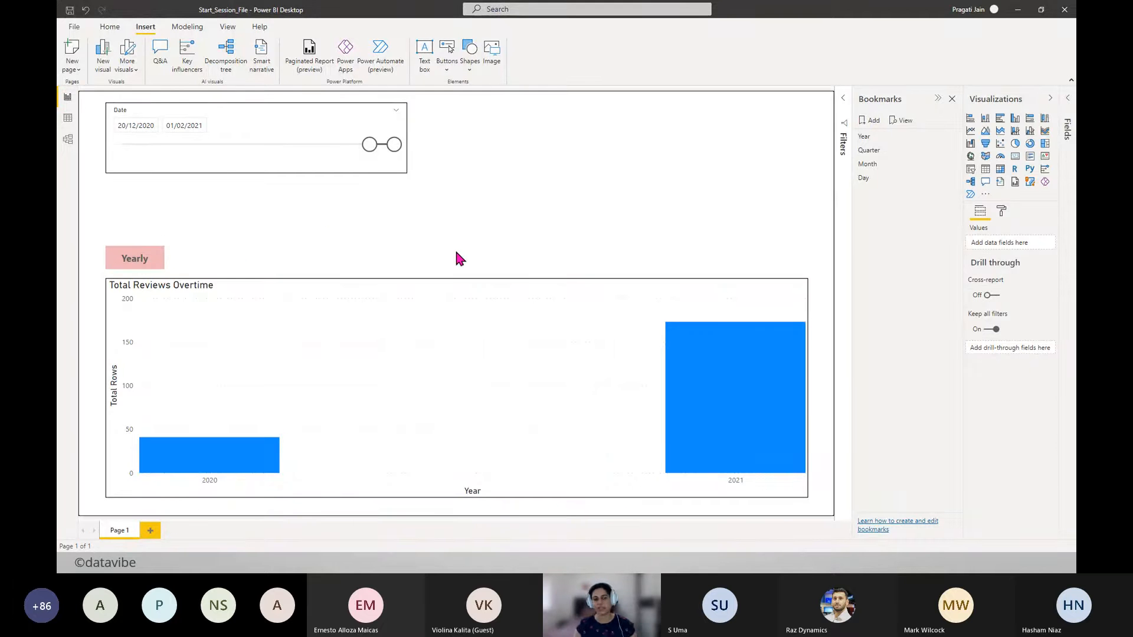
# - Turn on the Yearly button's action with type Bookmark and link it to the Year bookmark
pyautogui.click(153, 260)
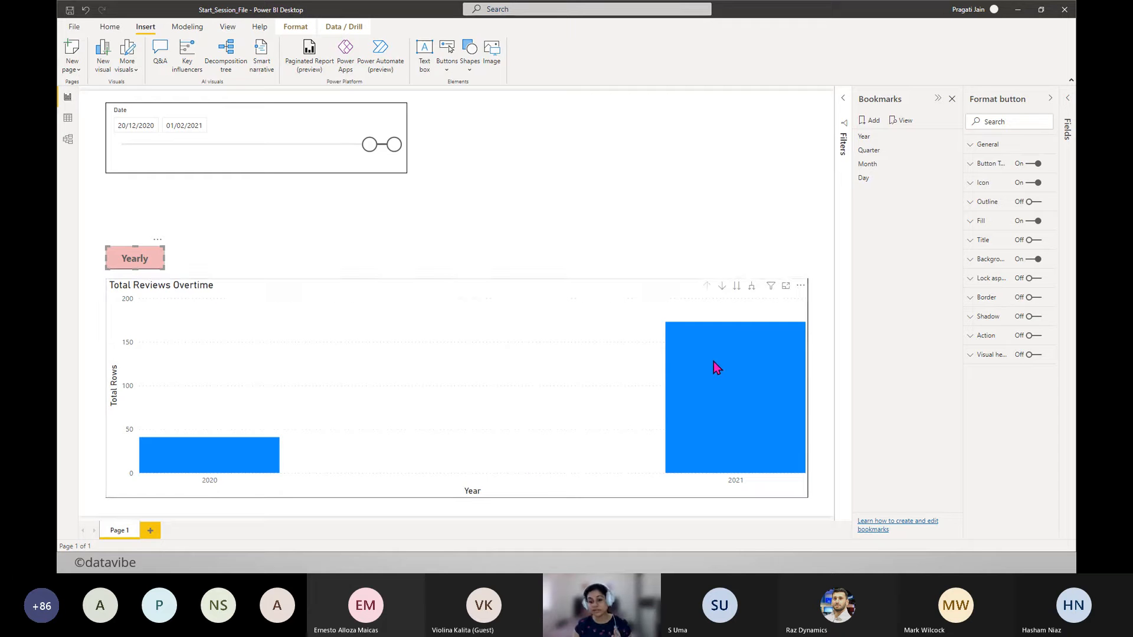
pyautogui.moveTo(714, 361)
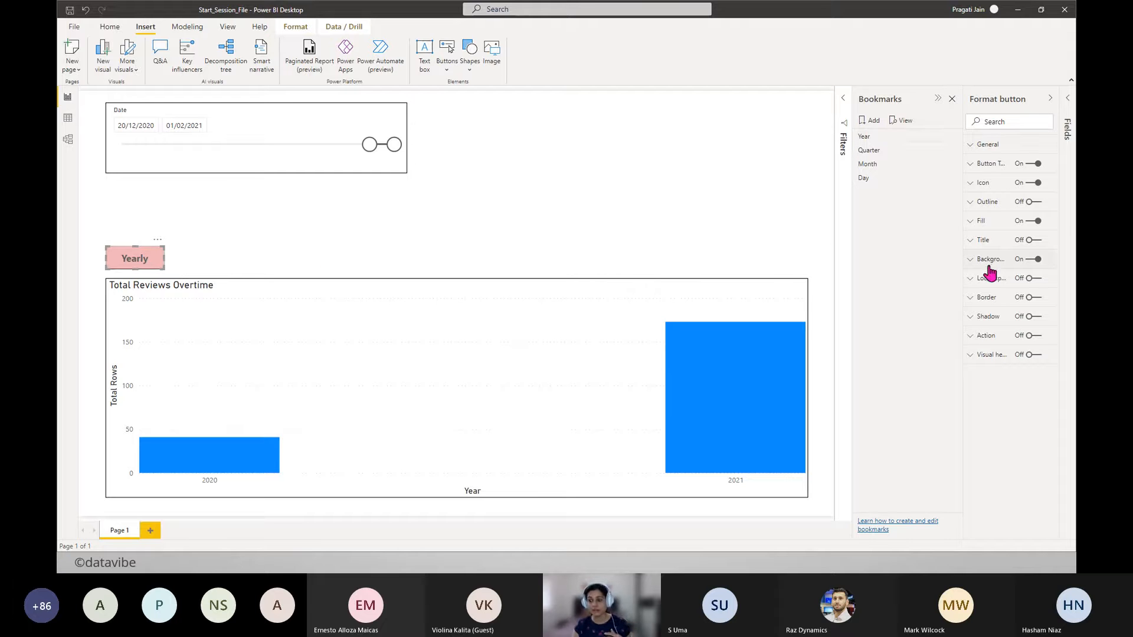
pyautogui.moveTo(964, 264); pyautogui.dragTo(900, 264)
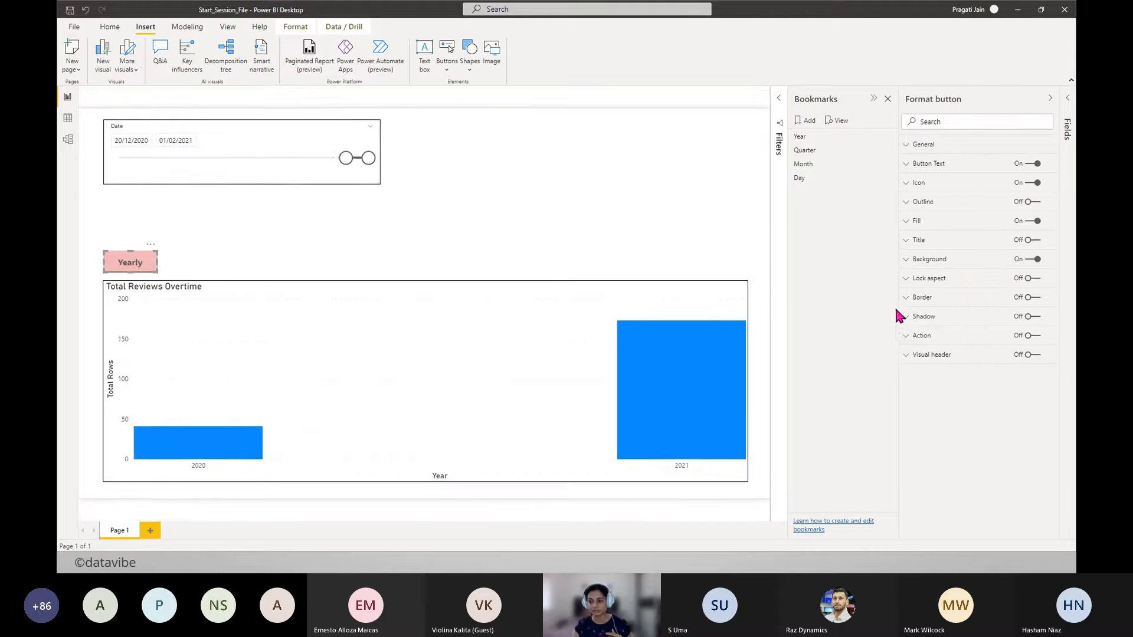
pyautogui.click(1037, 336)
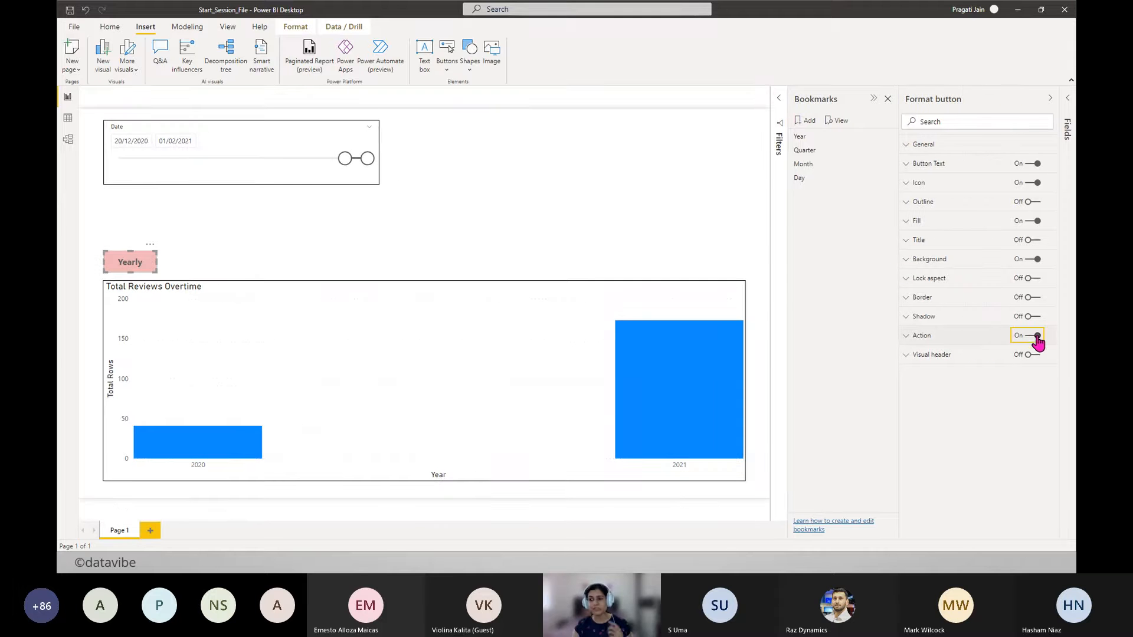
pyautogui.click(907, 338)
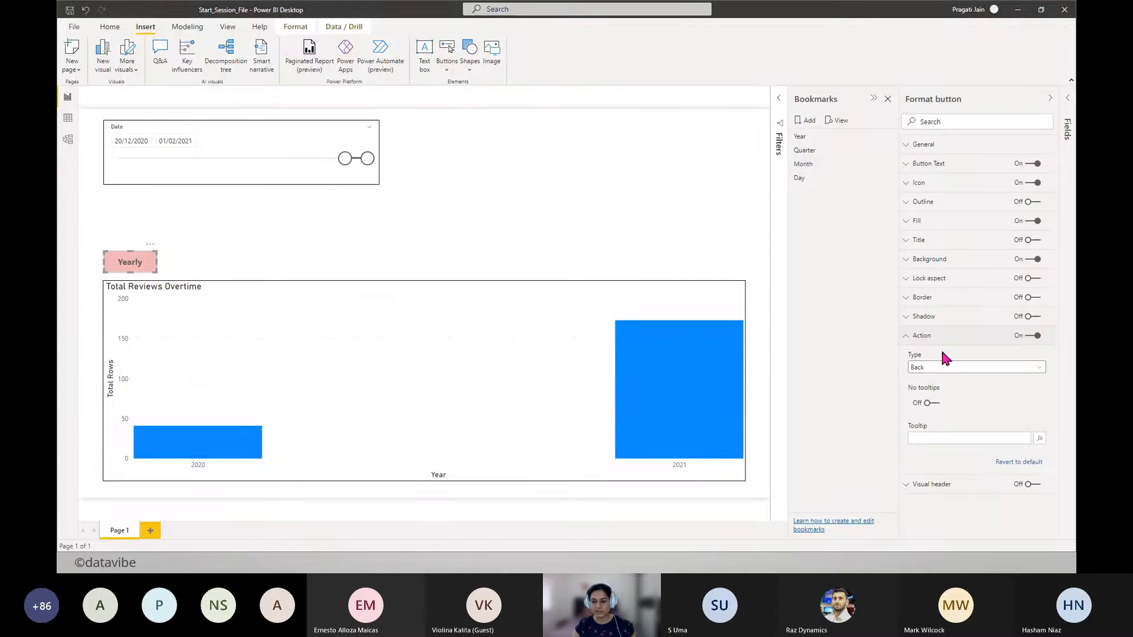
pyautogui.click(1040, 369)
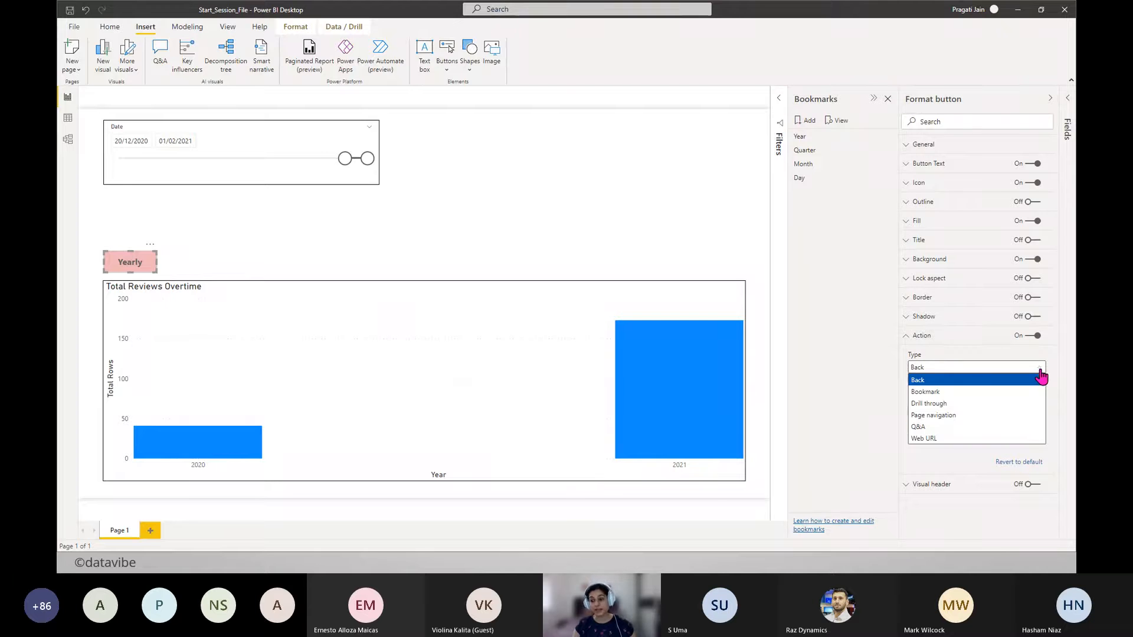
pyautogui.click(950, 396)
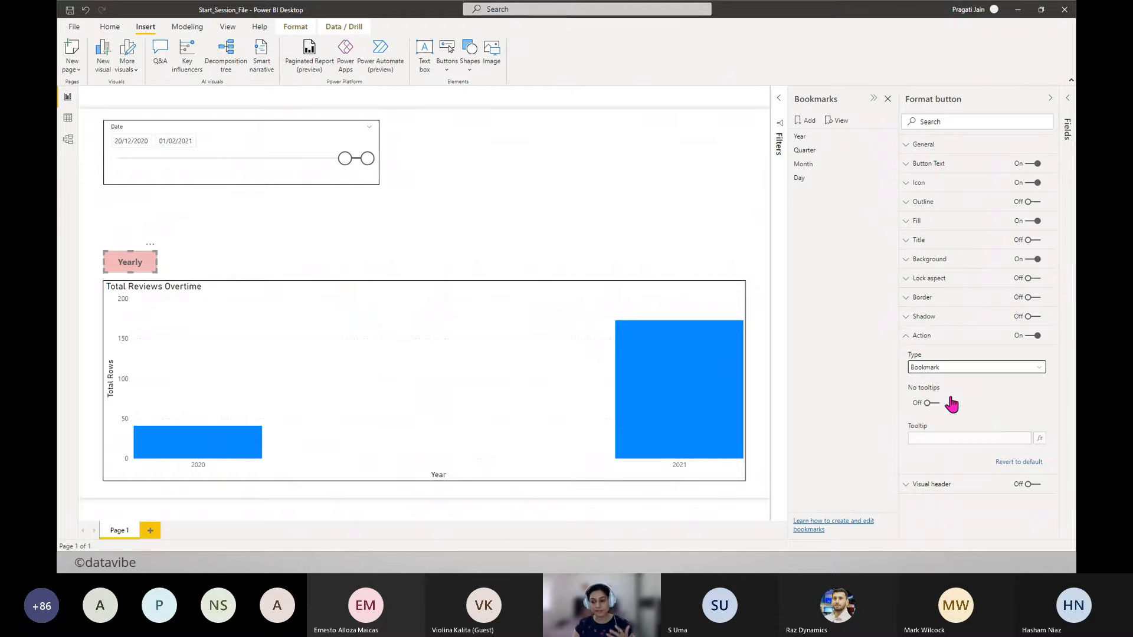
pyautogui.click(1039, 403)
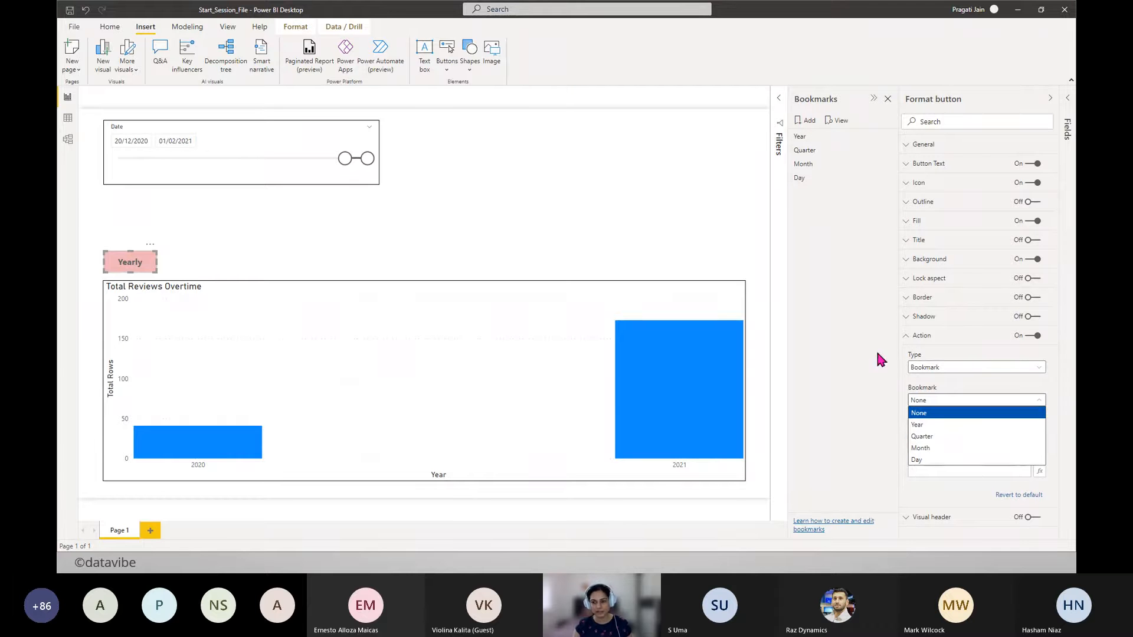
pyautogui.click(937, 424)
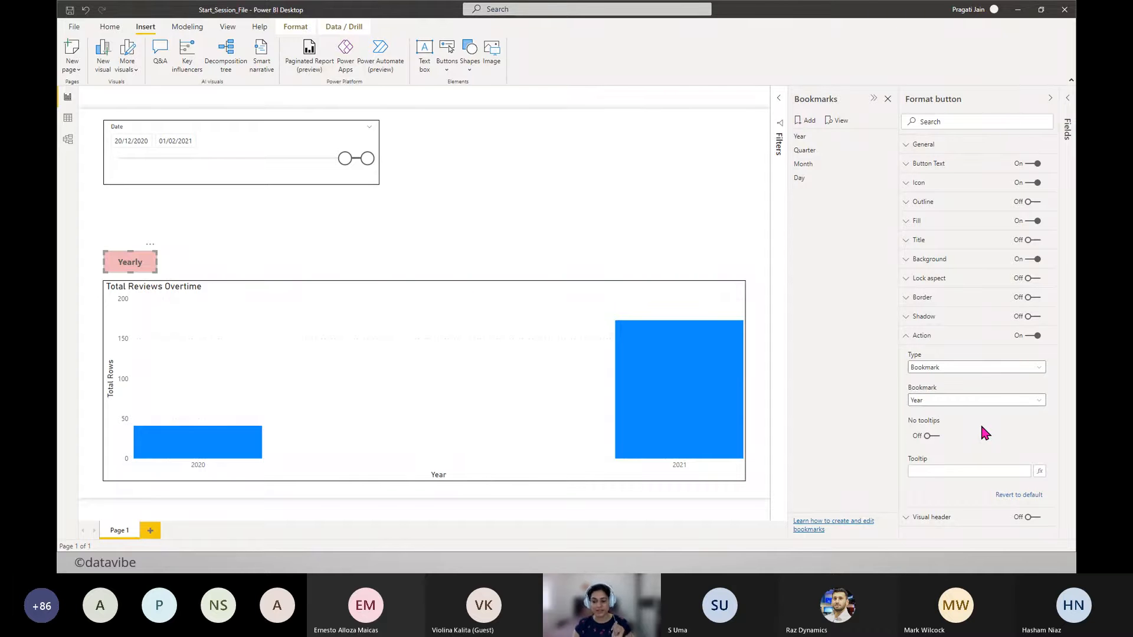
# - Set the Yearly button's action tooltip to "Click here to view Yearly information!"
pyautogui.click(936, 437)
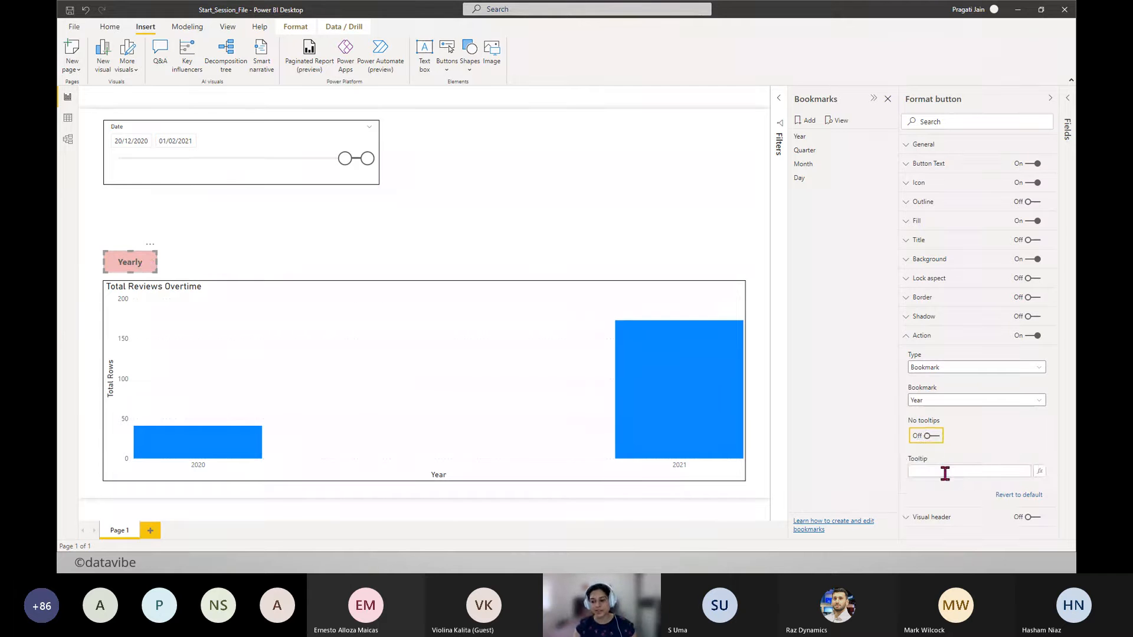
pyautogui.click(945, 472)
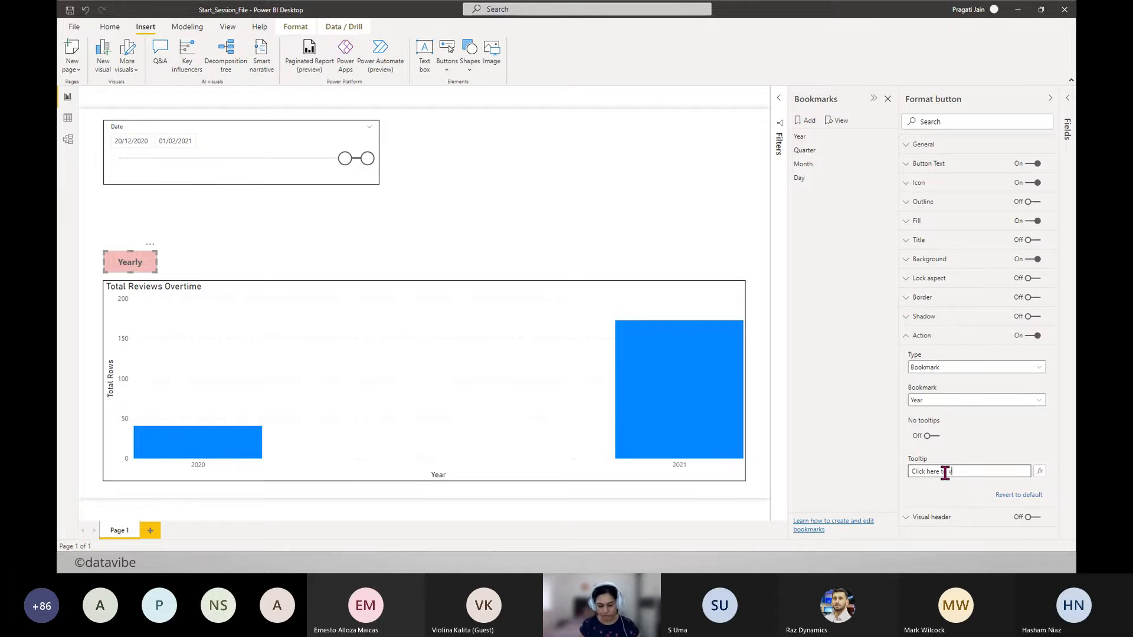
pyautogui.write('iew Yearly information!')
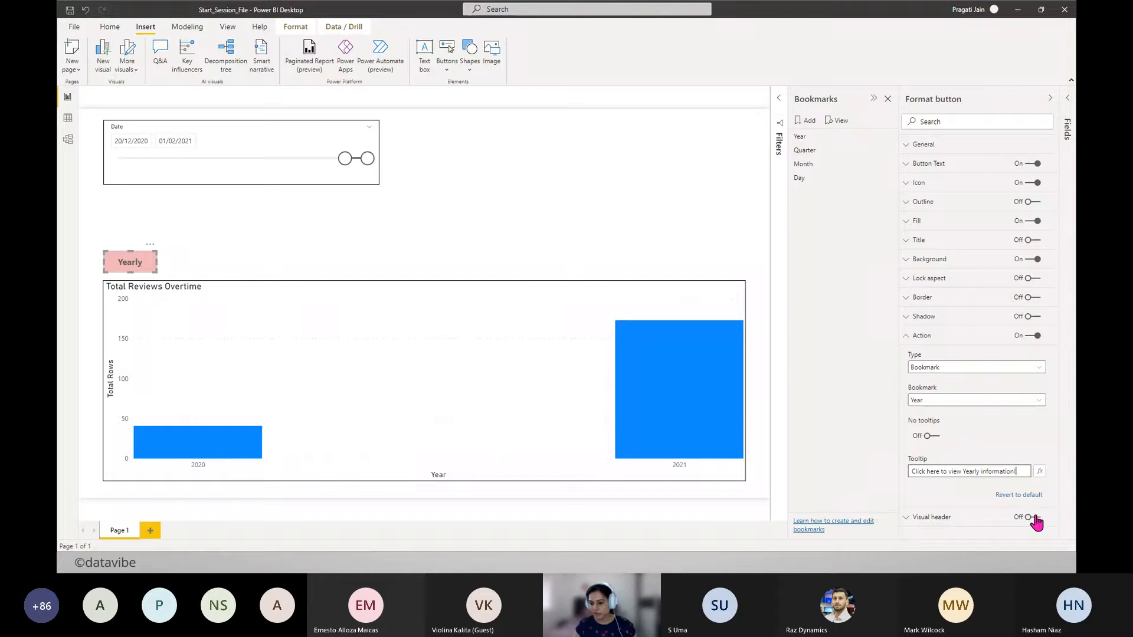
pyautogui.moveTo(1030, 471); pyautogui.dragTo(911, 475)
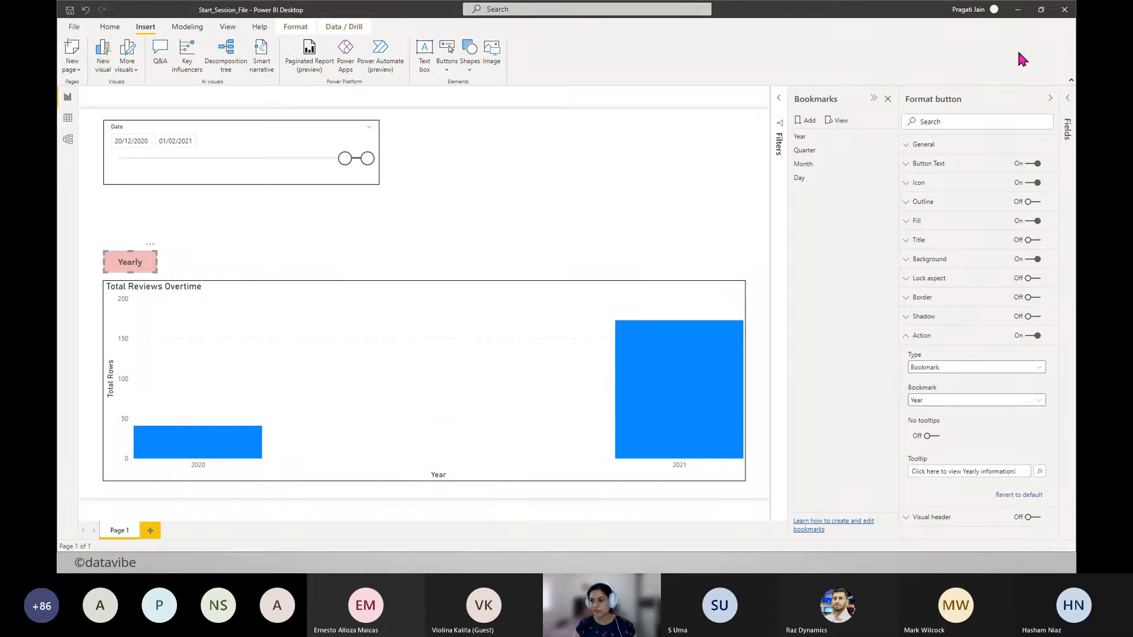
pyautogui.click(1051, 99)
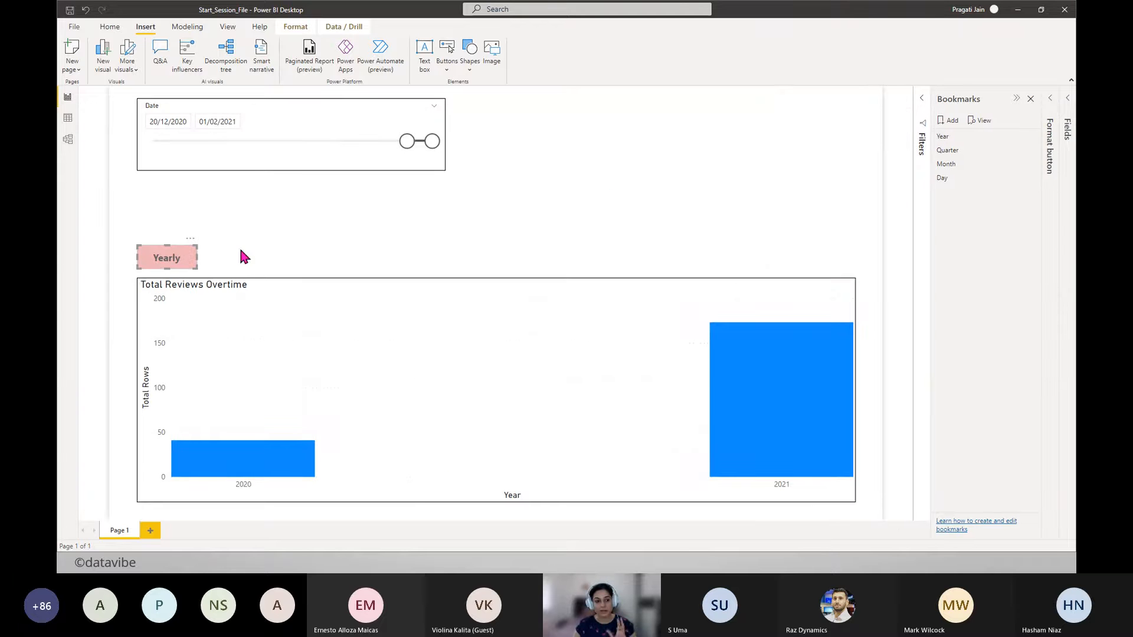
# - Expand the chart down to the quarter level and test the Yearly button by returning the chart to the year view
pyautogui.click(314, 236)
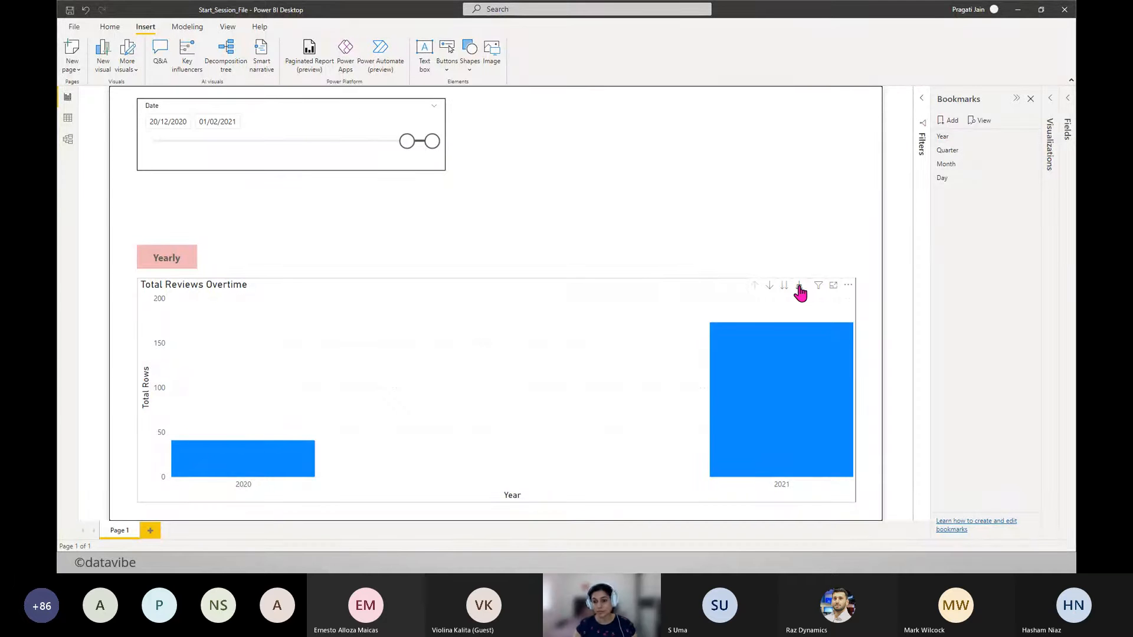
pyautogui.click(800, 286)
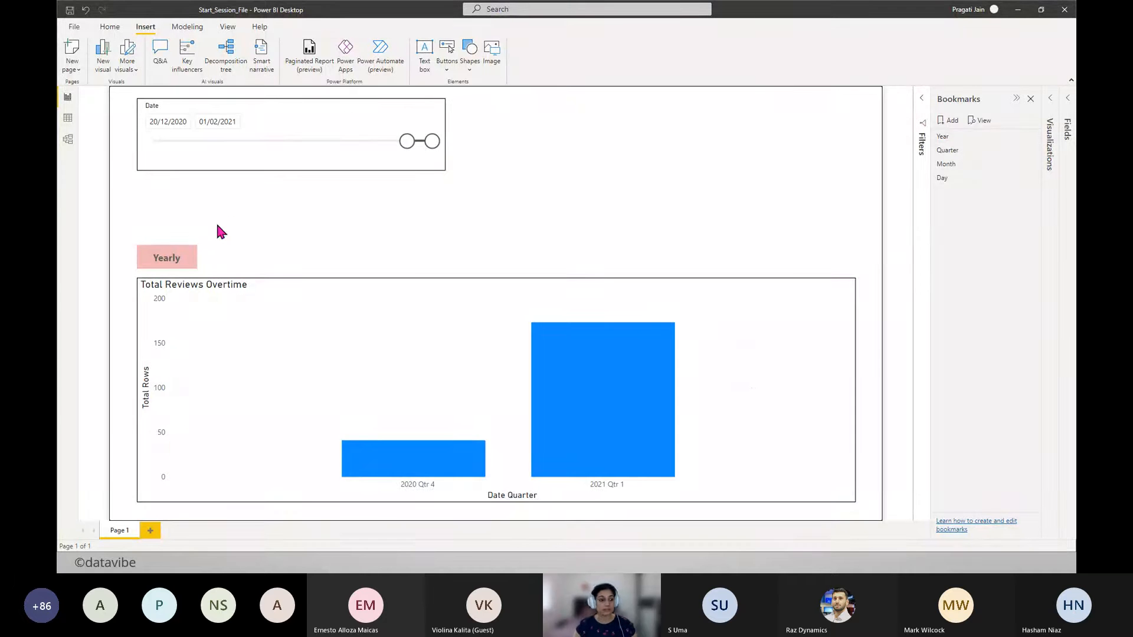
pyautogui.keyDown('ctrl'); pyautogui.click(174, 266); pyautogui.keyUp('ctrl')
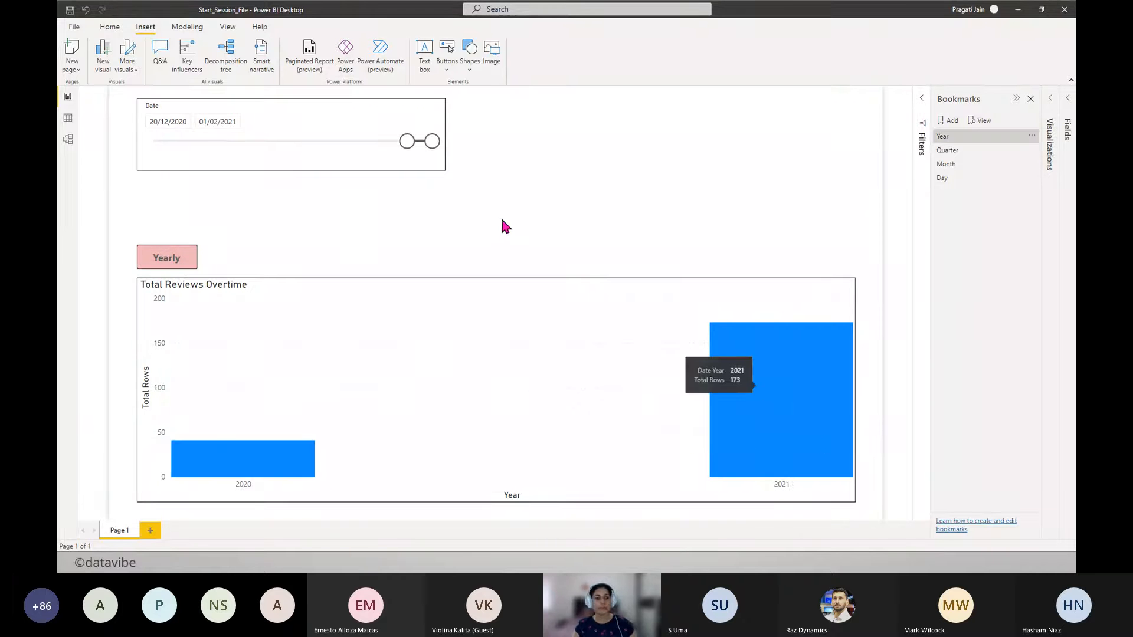
pyautogui.click(346, 223)
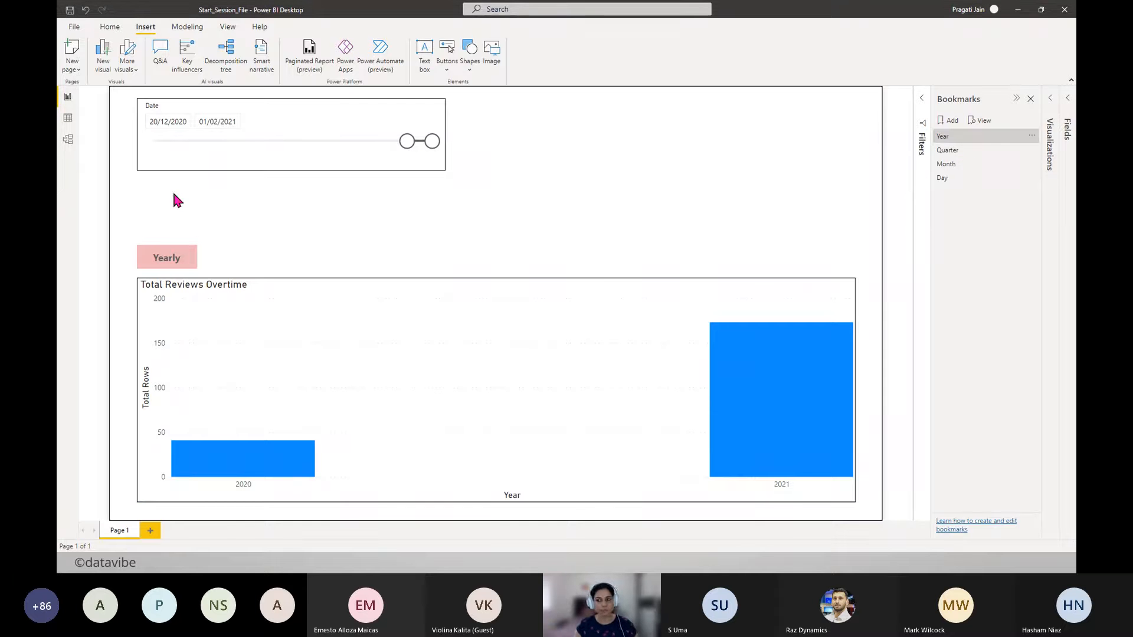
# - Insert another blank button and align it beside the Yearly button above the chart
pyautogui.click(449, 70)
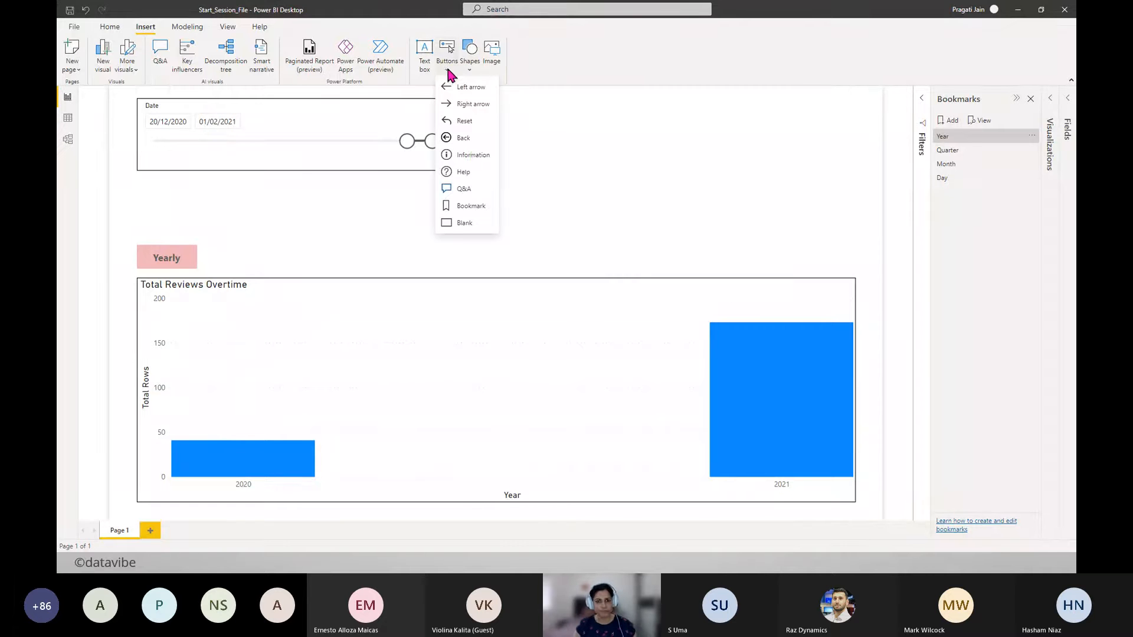
pyautogui.click(444, 225)
pyautogui.moveTo(119, 114); pyautogui.dragTo(222, 264)
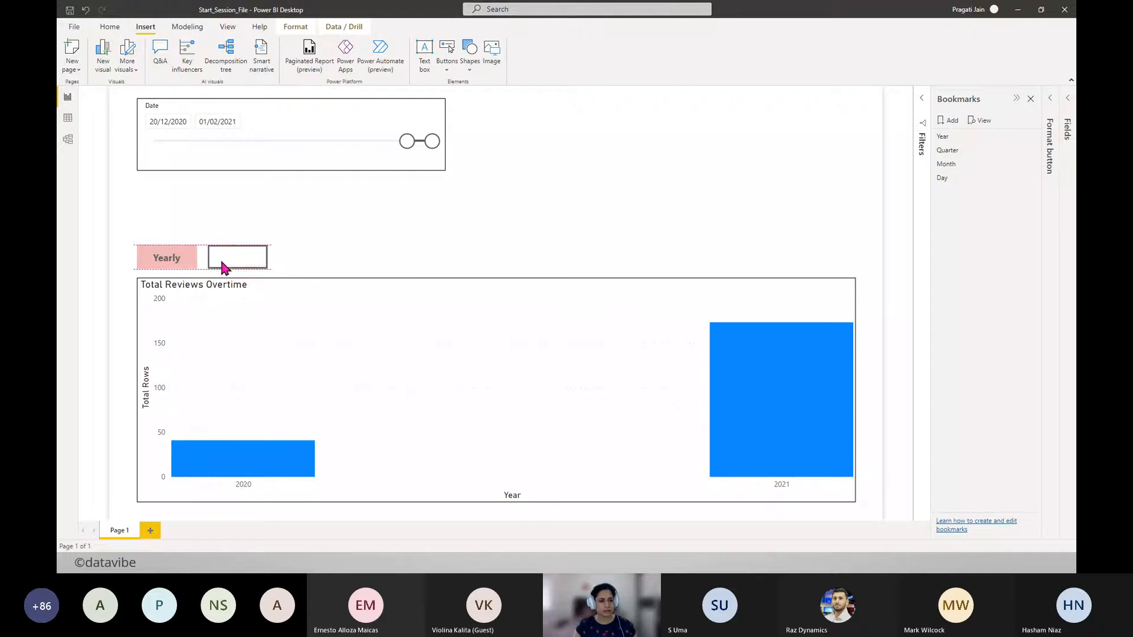
# - Turn on the new button's text and set it to Quarterly
pyautogui.click(1053, 98)
pyautogui.click(1031, 164)
pyautogui.click(983, 165)
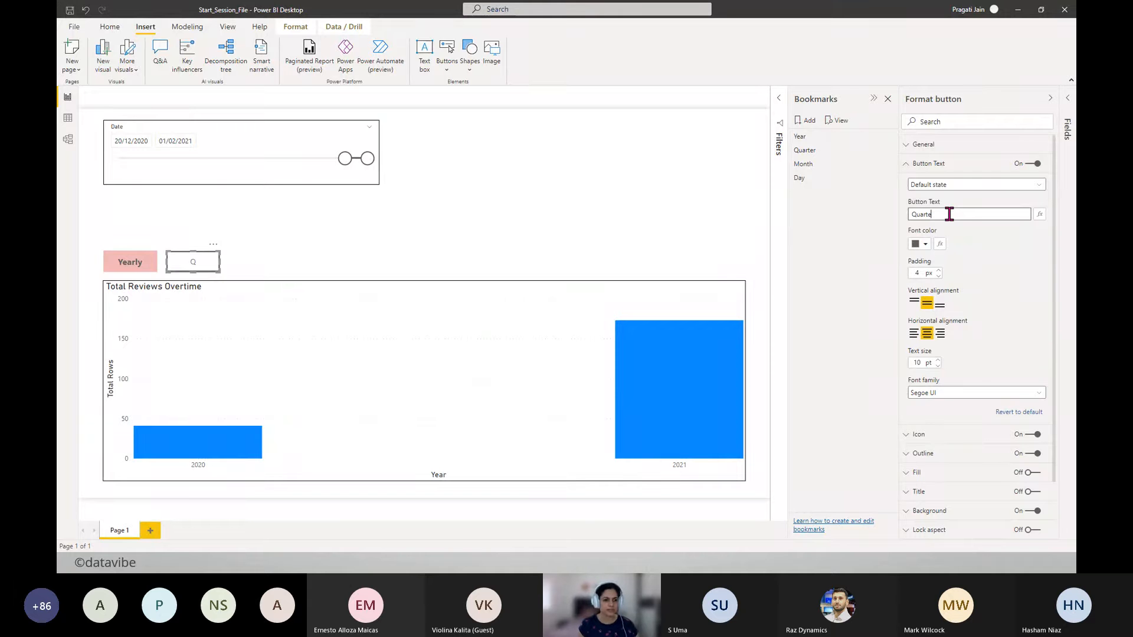
pyautogui.write('lry')
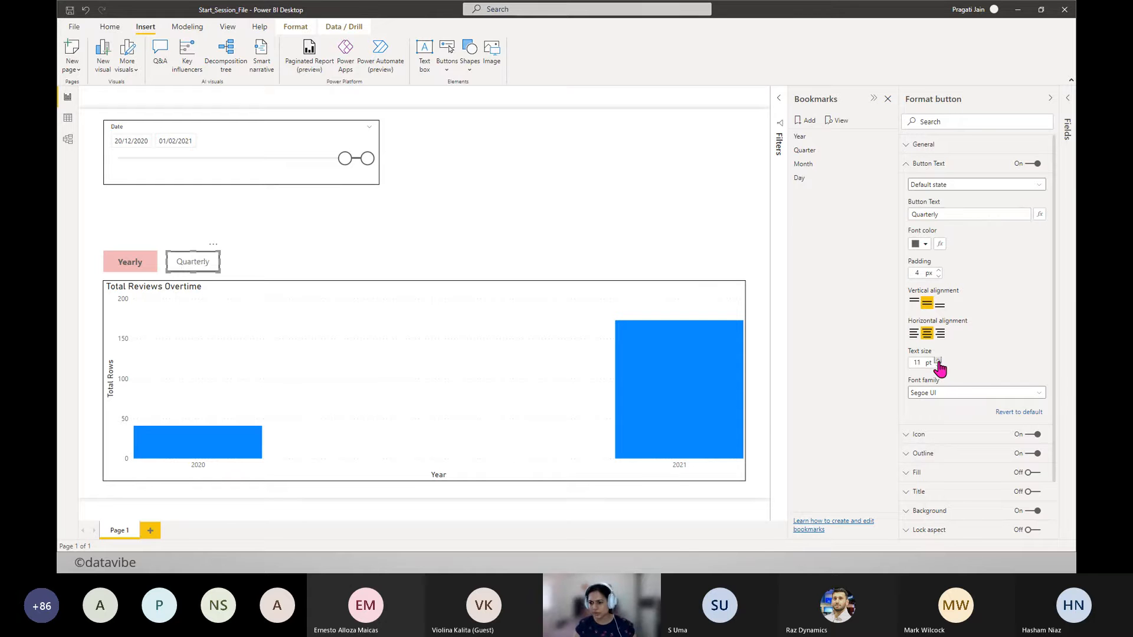
# - Set the Quarterly button's text to Segoe UI Bold at 12 pt
pyautogui.click(1034, 394)
pyautogui.scroll(-5, 1008, 347)
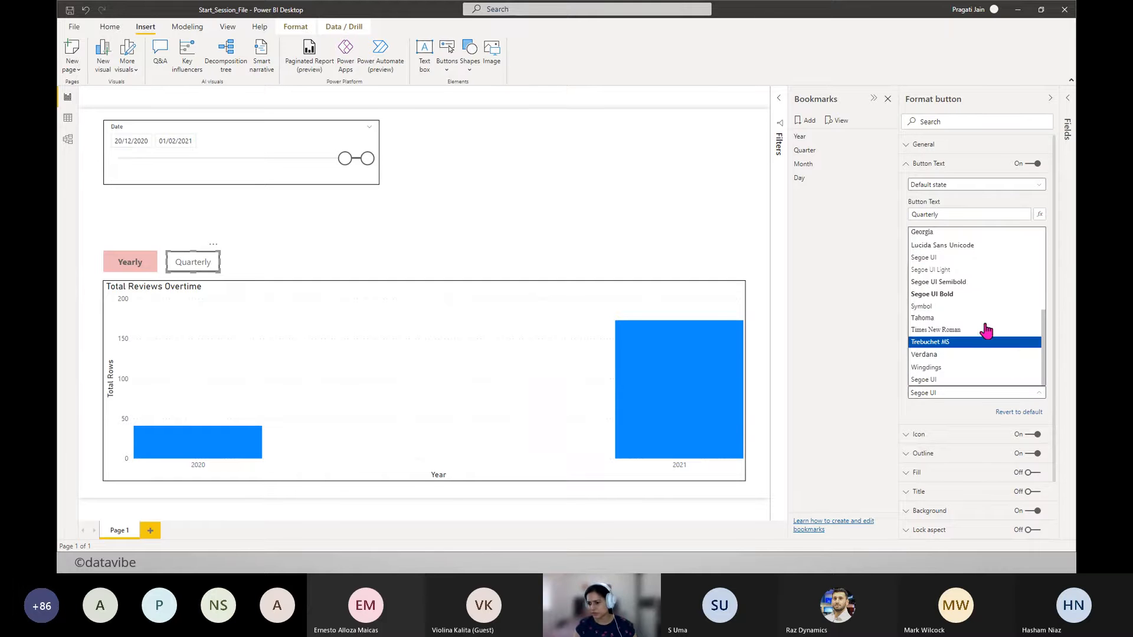
pyautogui.click(965, 292)
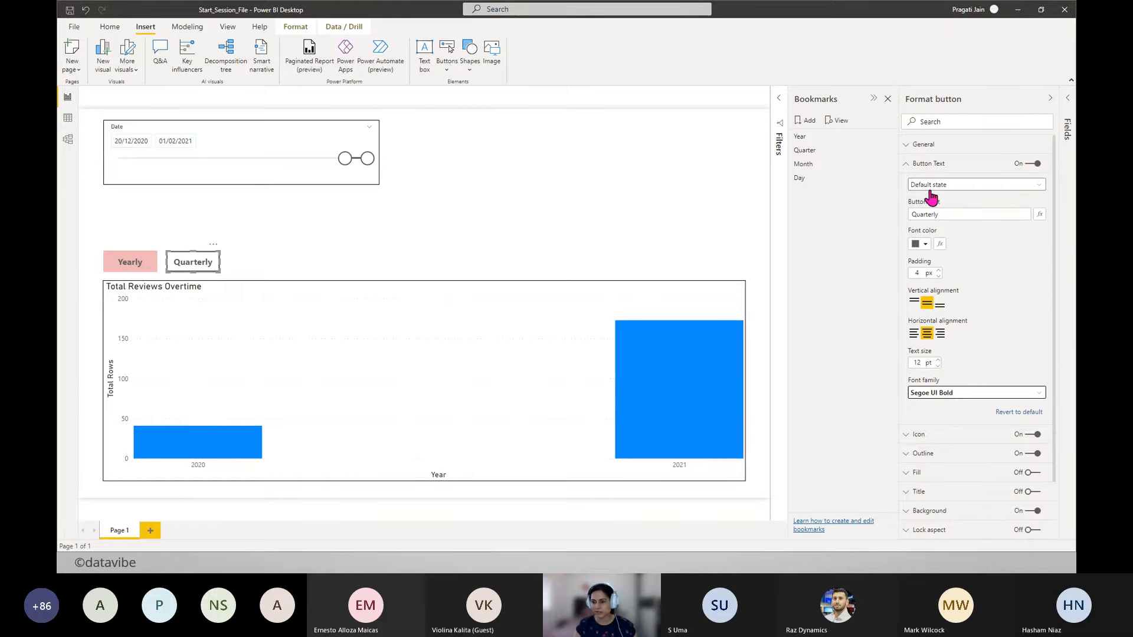
pyautogui.click(911, 165)
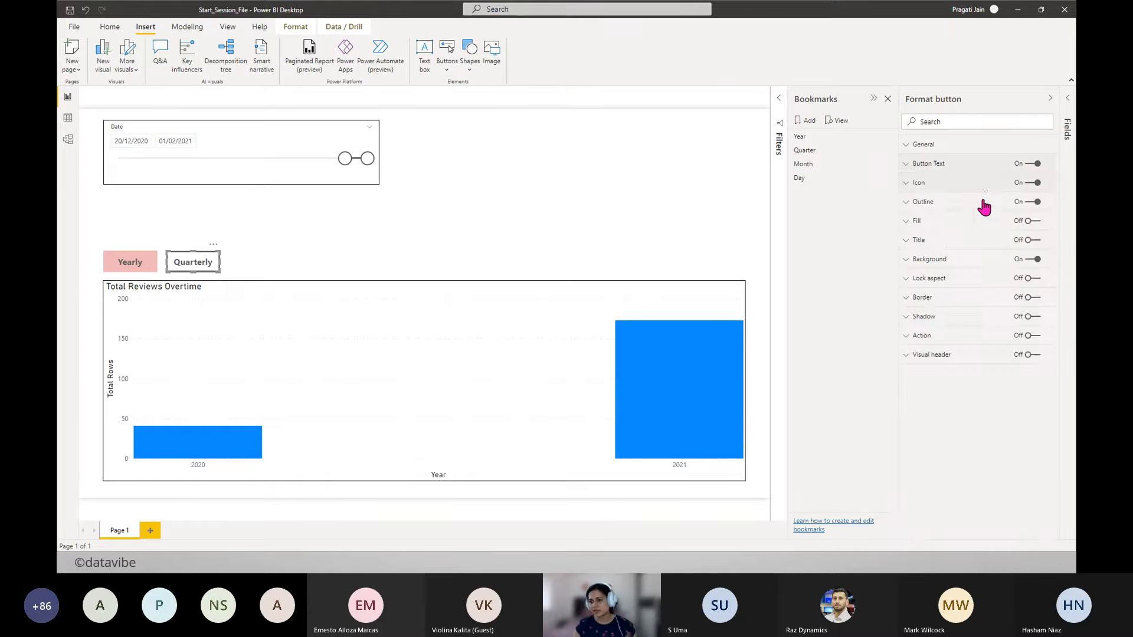
# - Remove the Quarterly button's outline and give it a fully opaque fill in the lightest red theme tint
pyautogui.click(919, 223)
pyautogui.click(1028, 221)
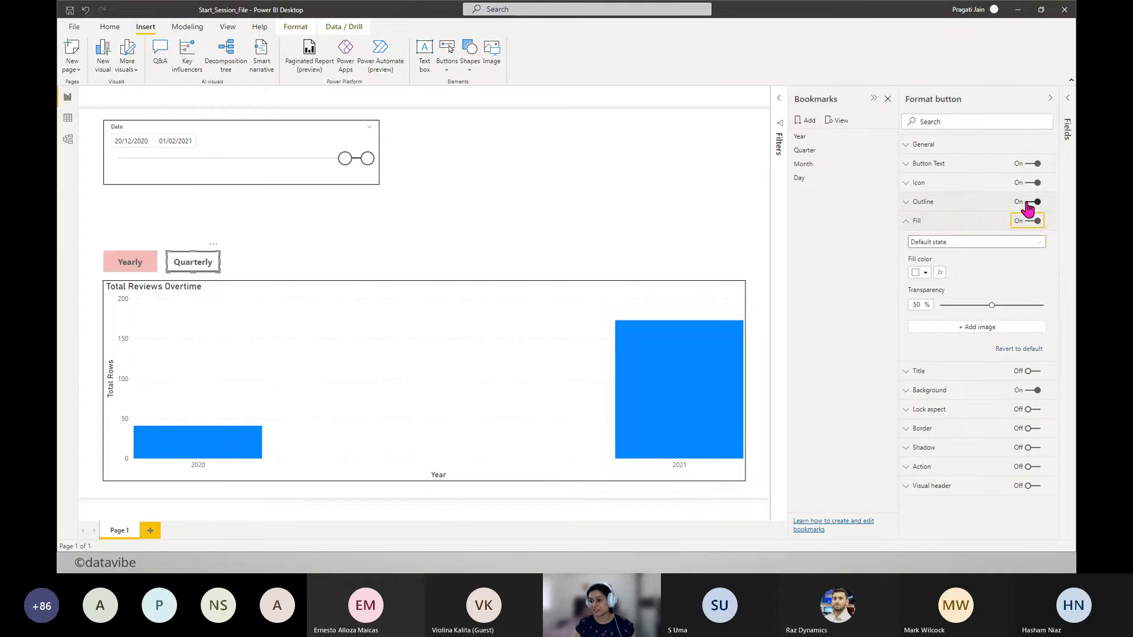
pyautogui.click(1030, 202)
pyautogui.click(921, 272)
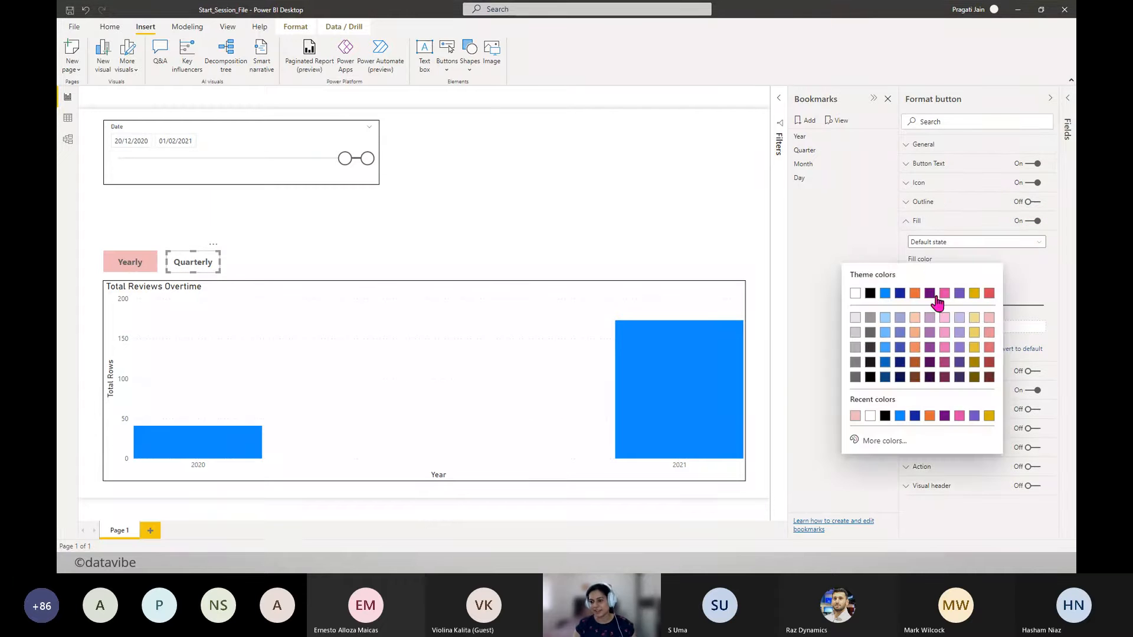
pyautogui.click(989, 319)
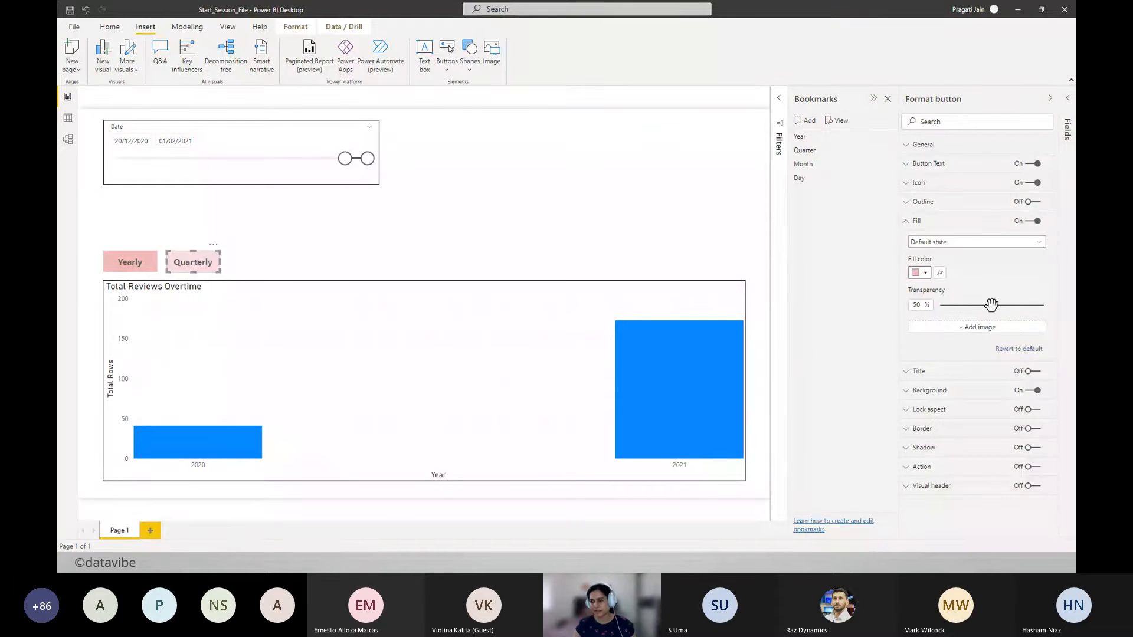
pyautogui.moveTo(992, 304); pyautogui.dragTo(940, 305)
pyautogui.click(908, 224)
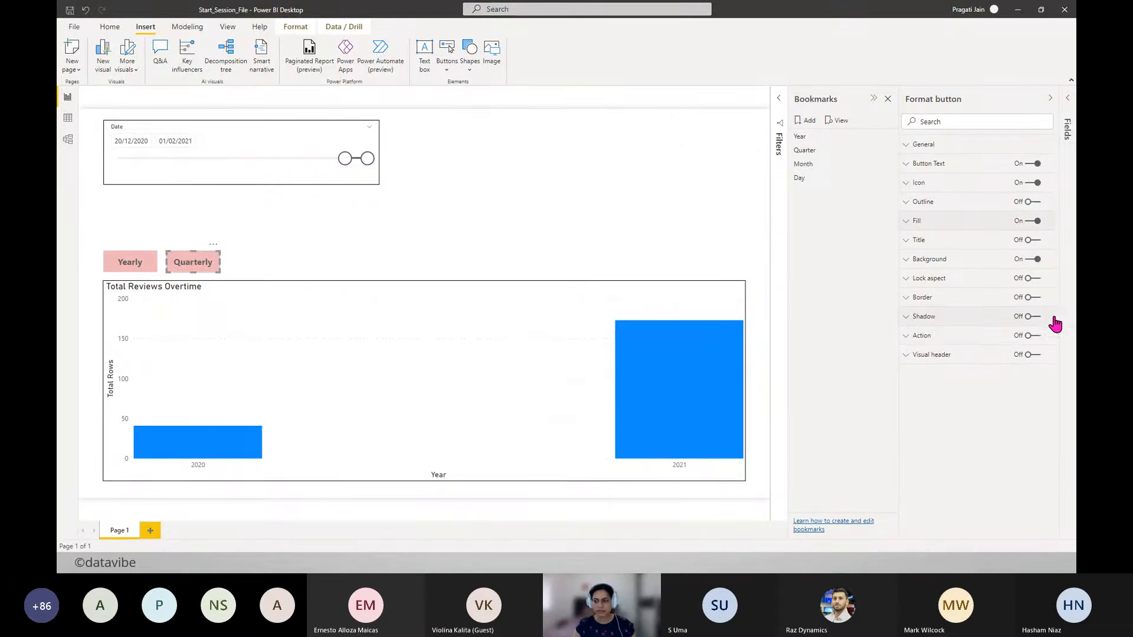
# - Turn on the Quarterly button's action and link it to the Quarter bookmark
pyautogui.click(906, 338)
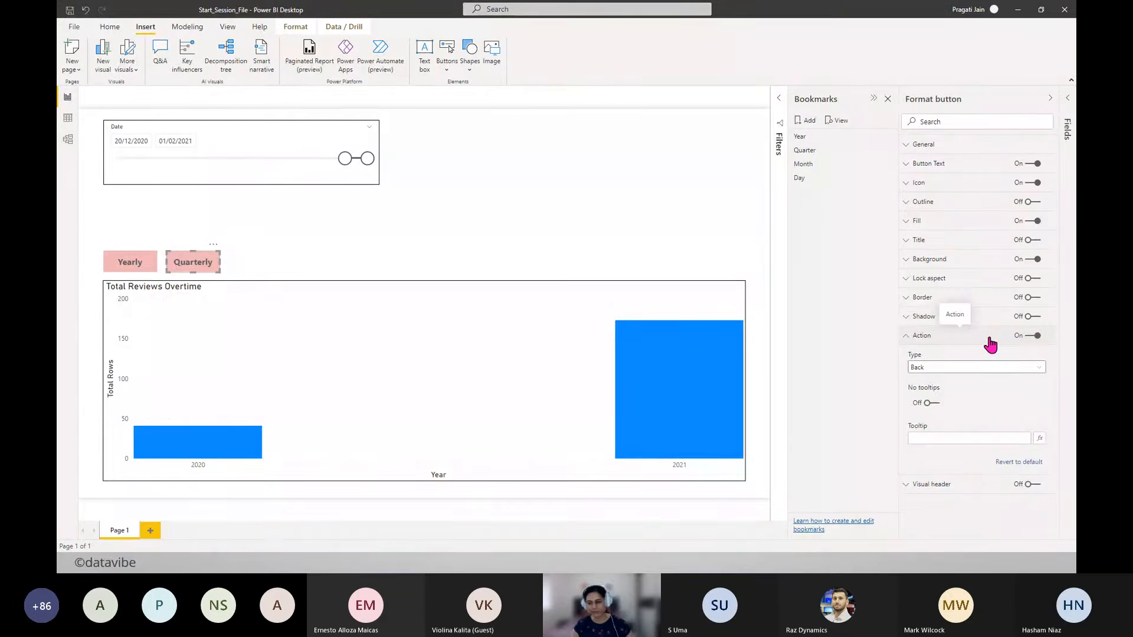
pyautogui.click(1039, 367)
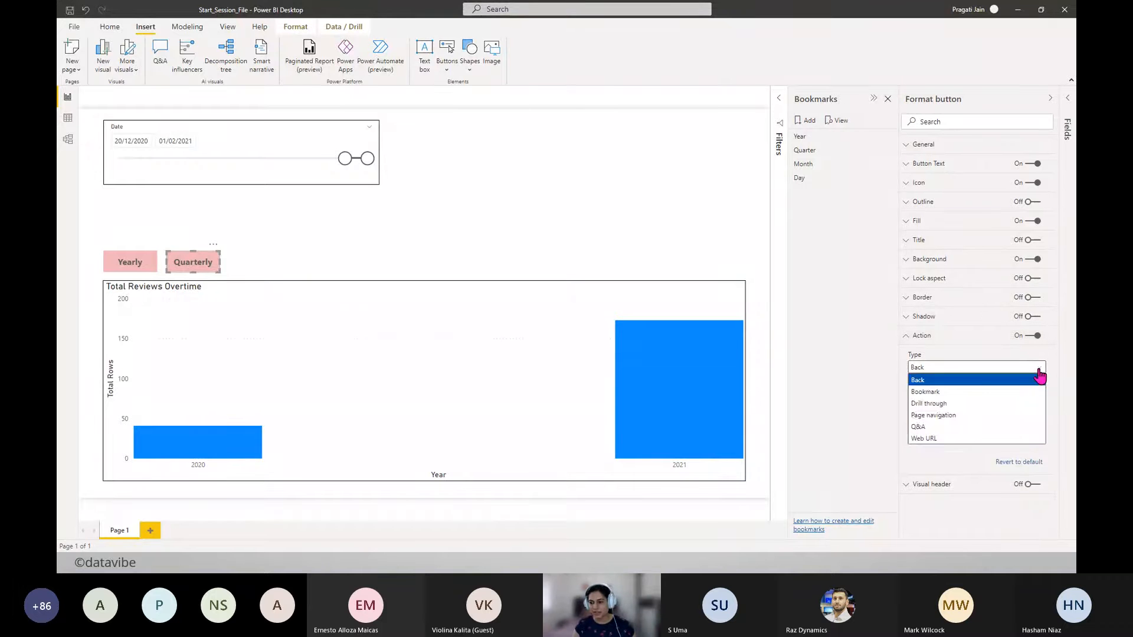
pyautogui.click(976, 393)
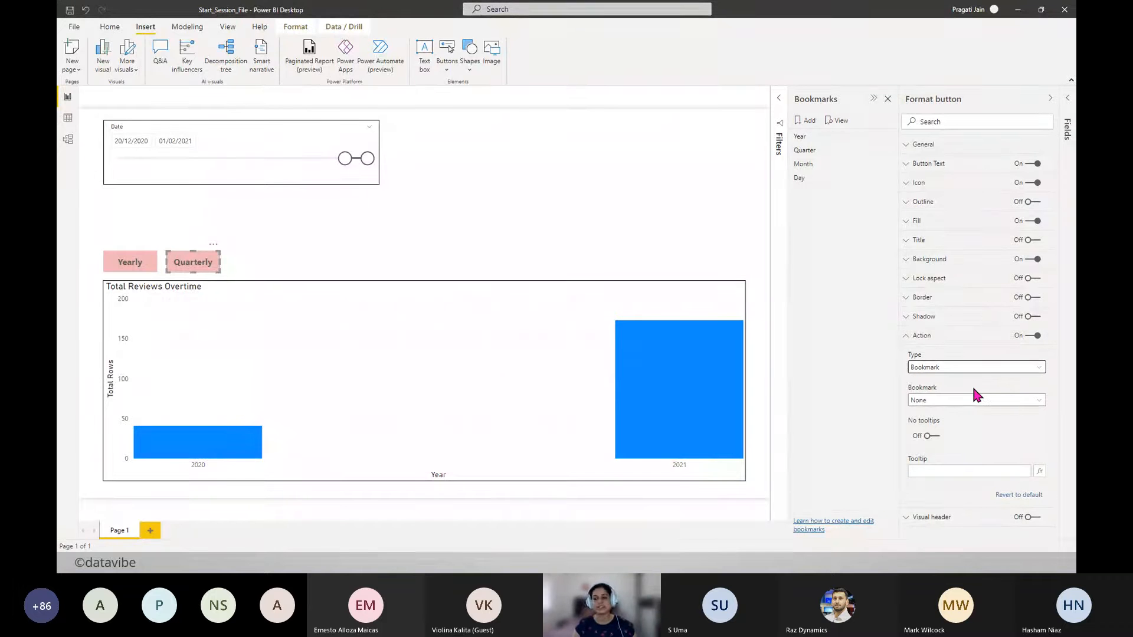
pyautogui.click(1039, 401)
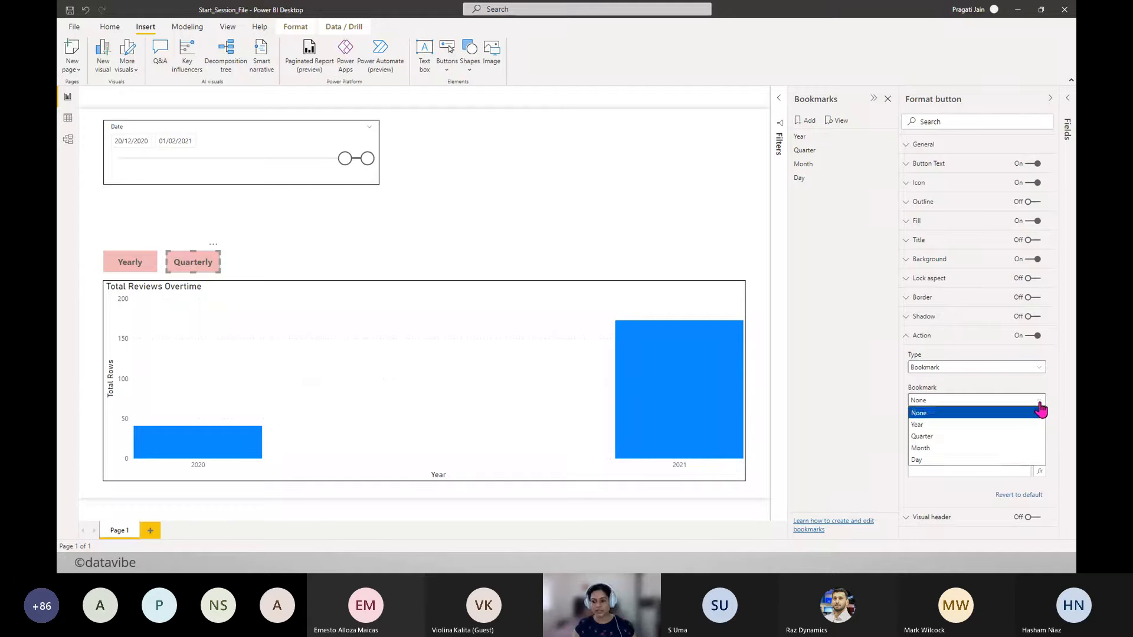
pyautogui.click(960, 447)
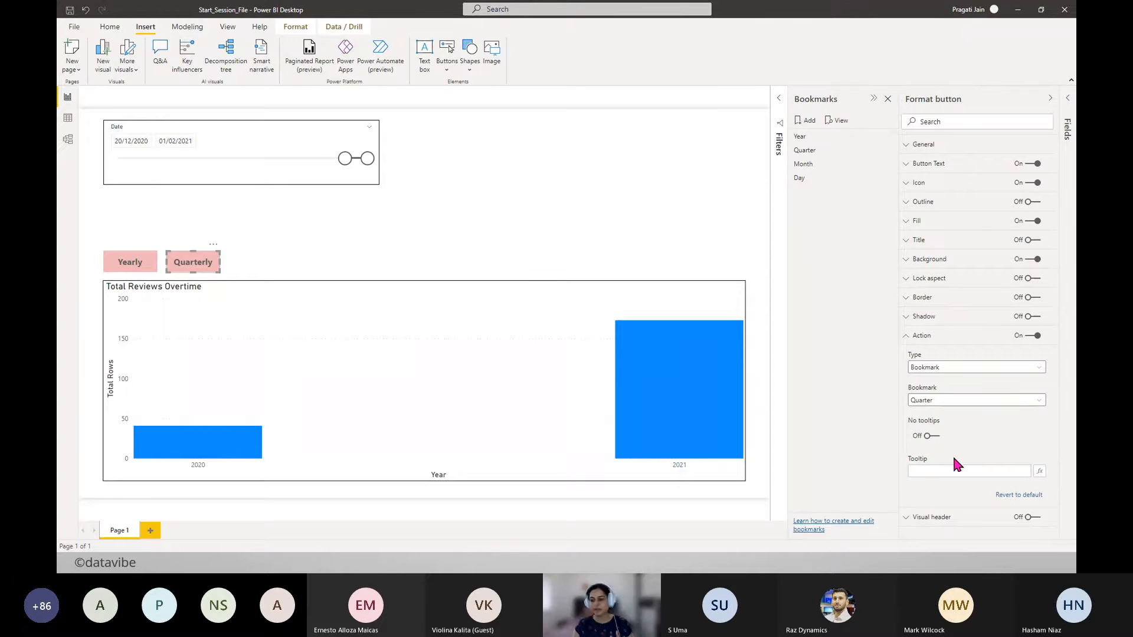
# - Set the Quarterly button's tooltip to "Click here to view Quarterly information!" and deselect the button
pyautogui.click(945, 472)
pyautogui.write('Click here to view Year information!')
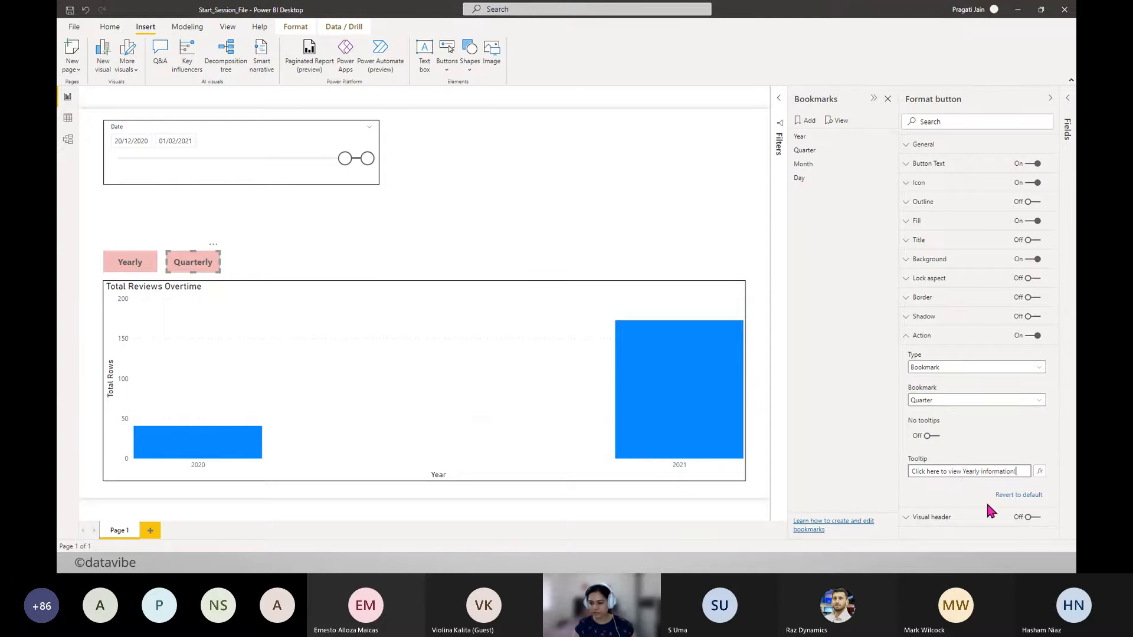
pyautogui.moveTo(963, 471); pyautogui.dragTo(978, 471)
pyautogui.write('Quart')
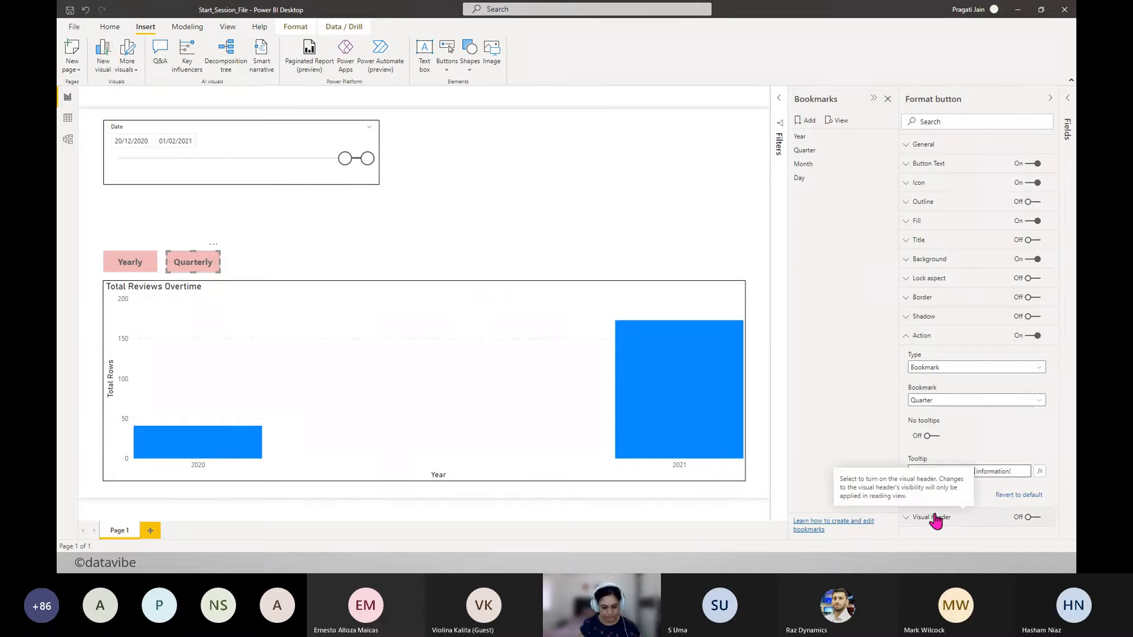
pyautogui.write('erly')
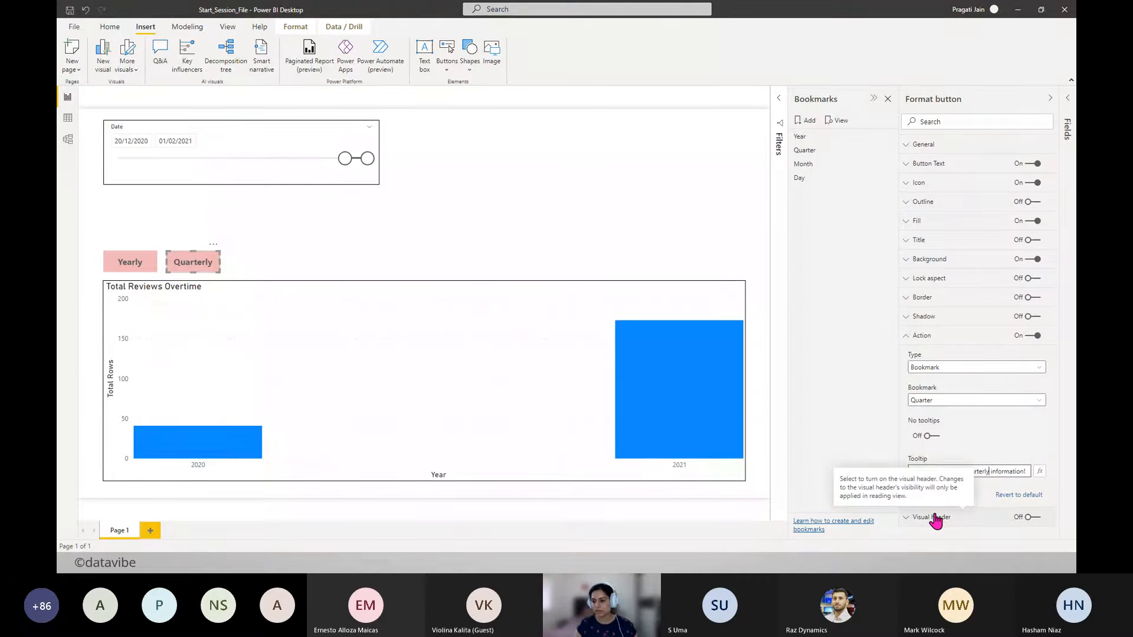
pyautogui.click(488, 141)
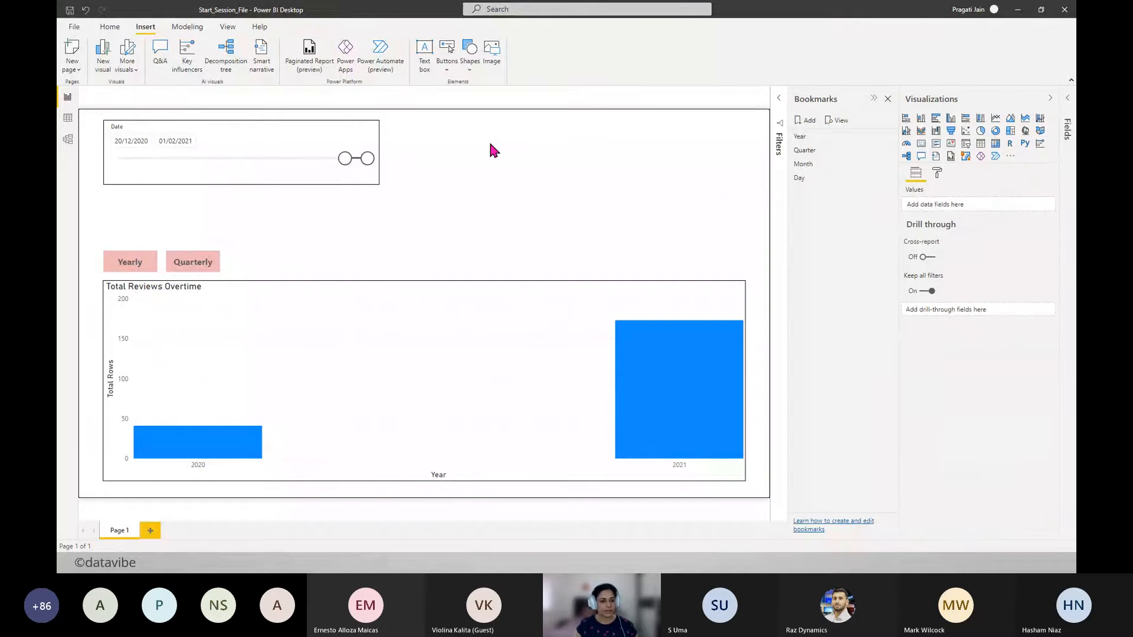
# - Check the Quarterly button's tooltip and test the button by switching the chart to the quarter view
pyautogui.moveTo(210, 266)
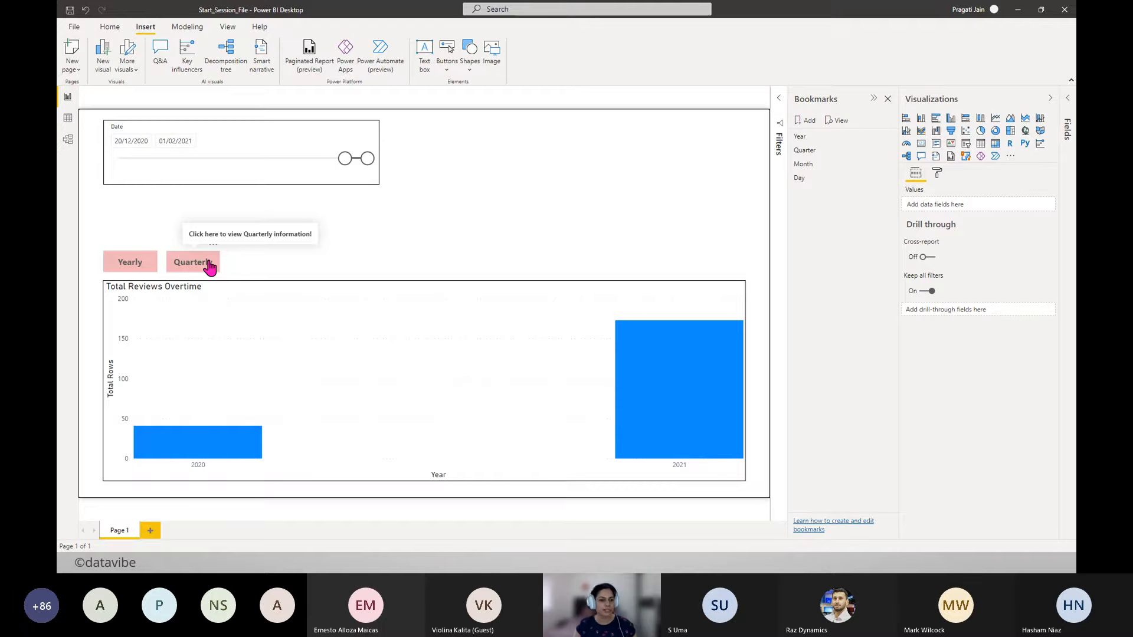
pyautogui.keyDown('ctrl'); pyautogui.click(210, 267); pyautogui.keyUp('ctrl')
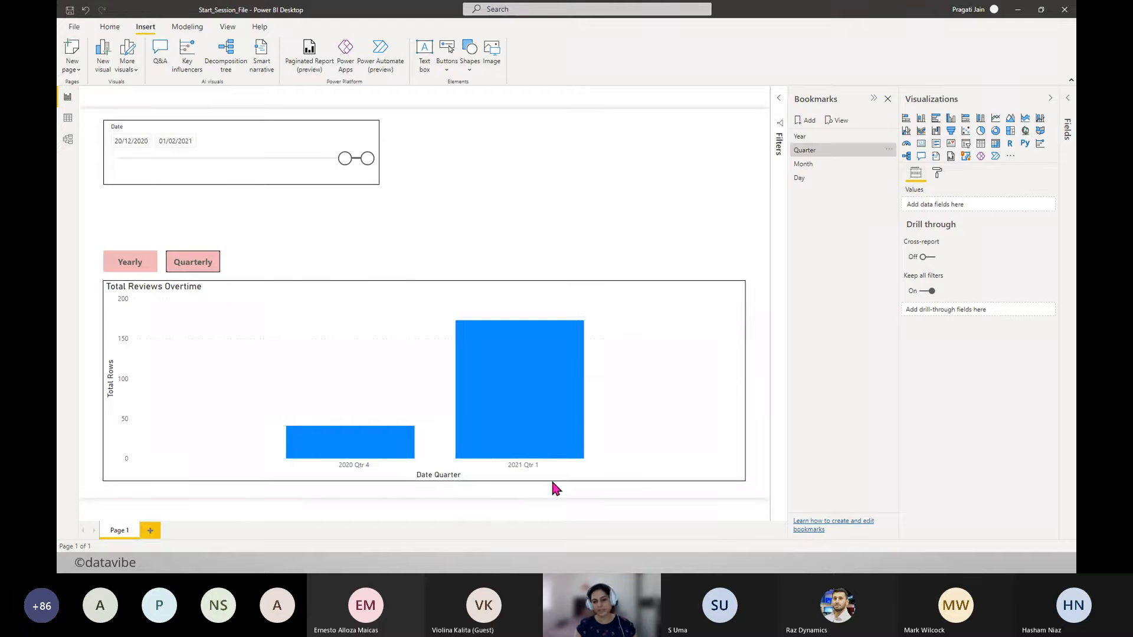
pyautogui.click(562, 268)
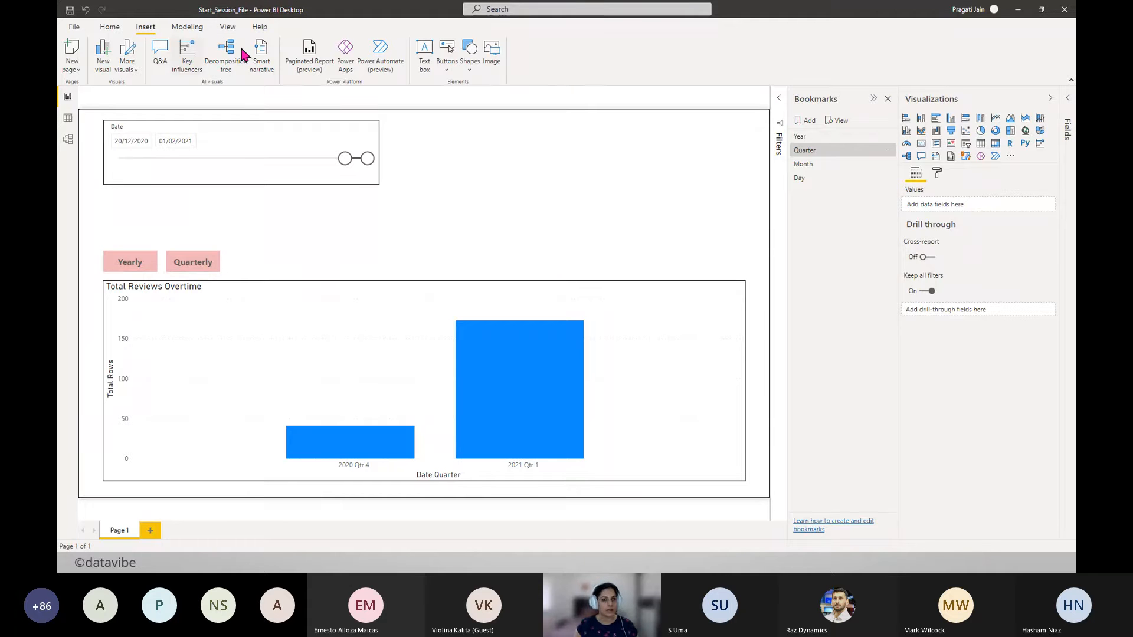
# - Insert a third blank button and align it beside the Quarterly button above the chart
pyautogui.click(440, 76)
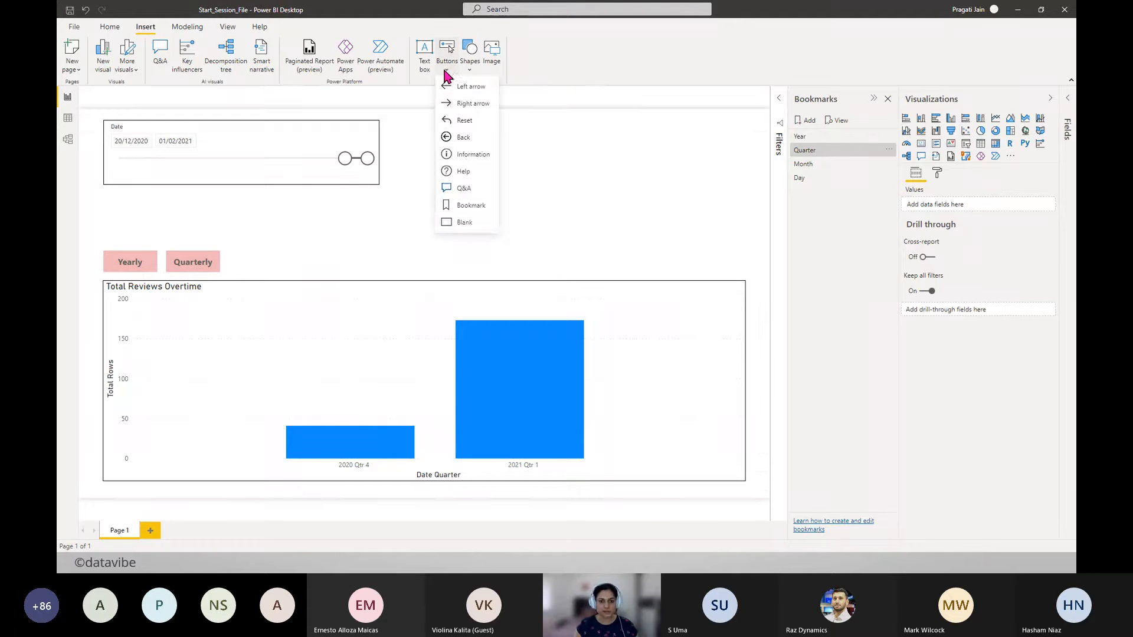
pyautogui.click(469, 223)
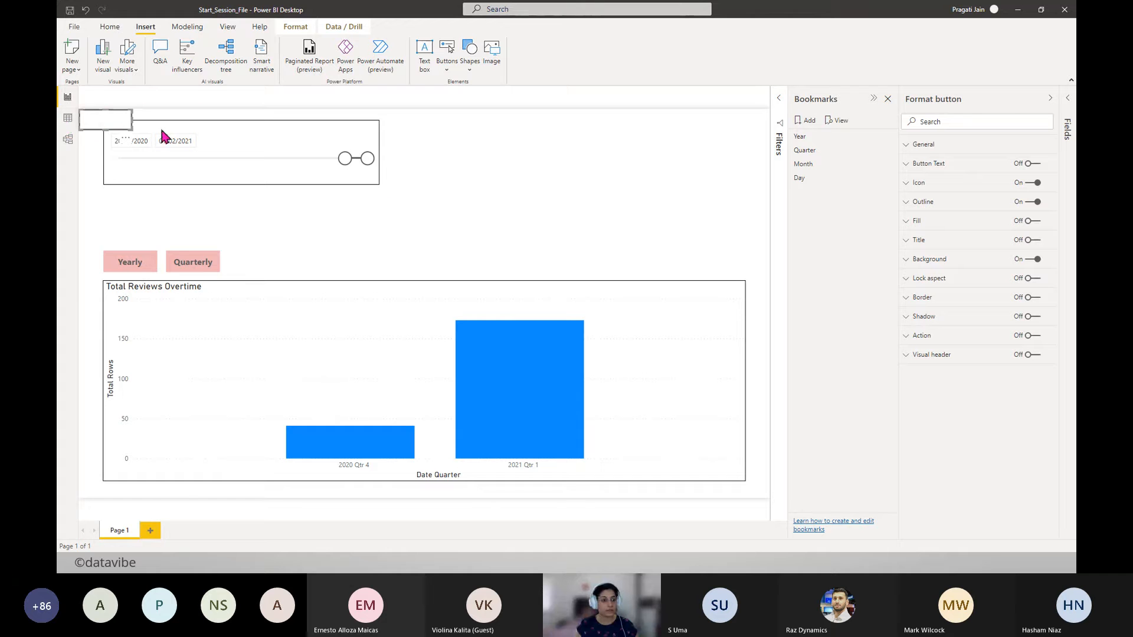
pyautogui.moveTo(100, 127); pyautogui.dragTo(250, 274)
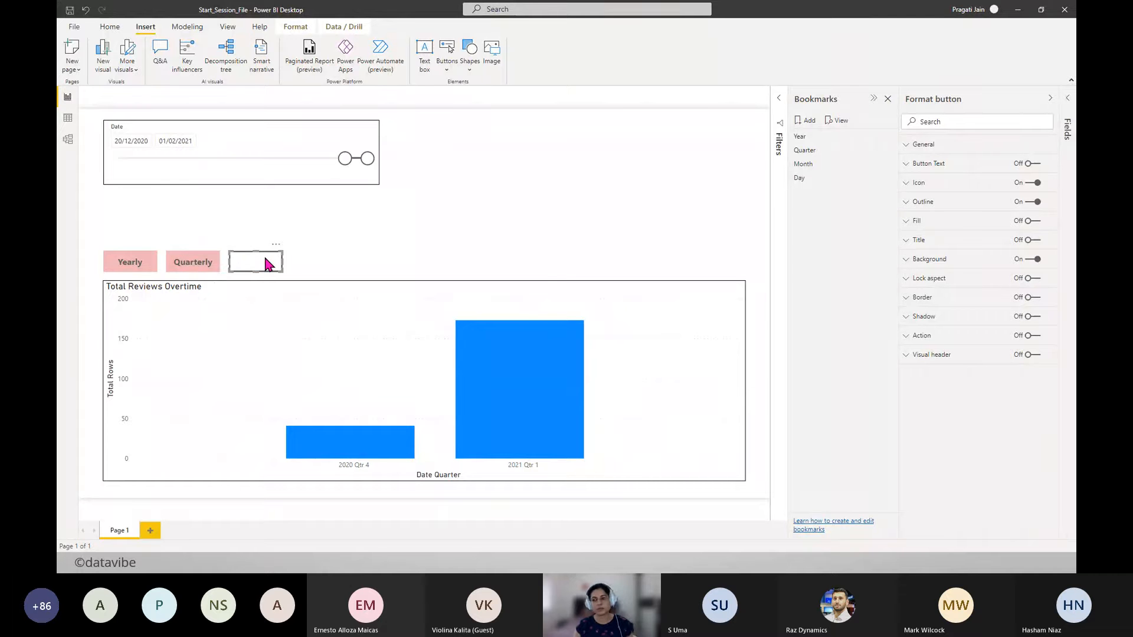
# - Turn on the third button's text and set it to Monthly
pyautogui.click(1034, 165)
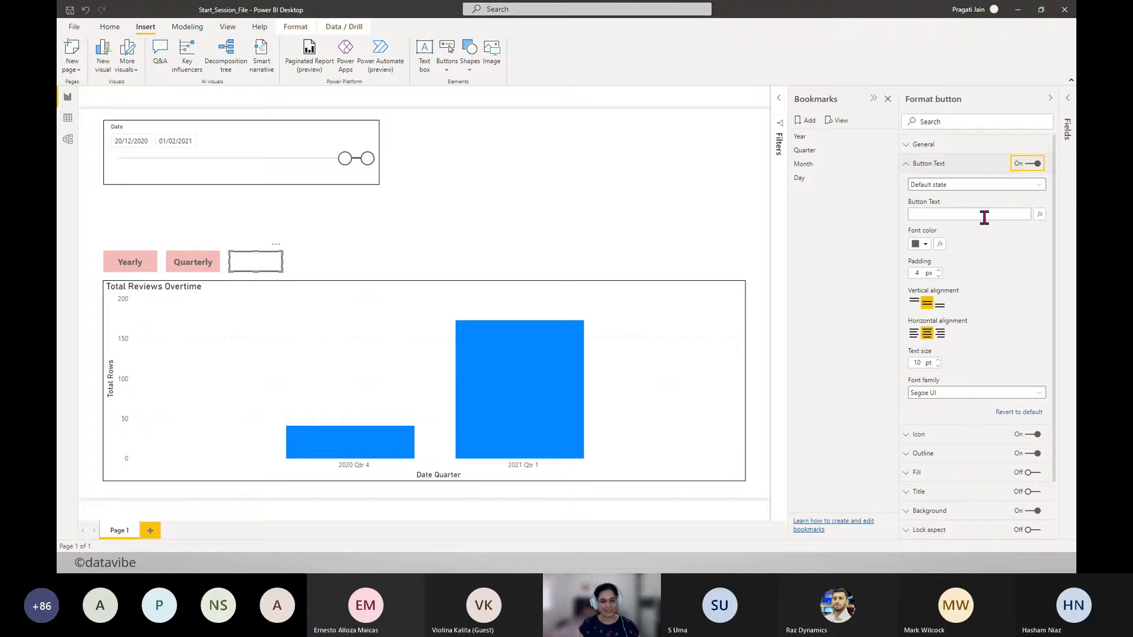
pyautogui.click(984, 216)
pyautogui.write('Mon')
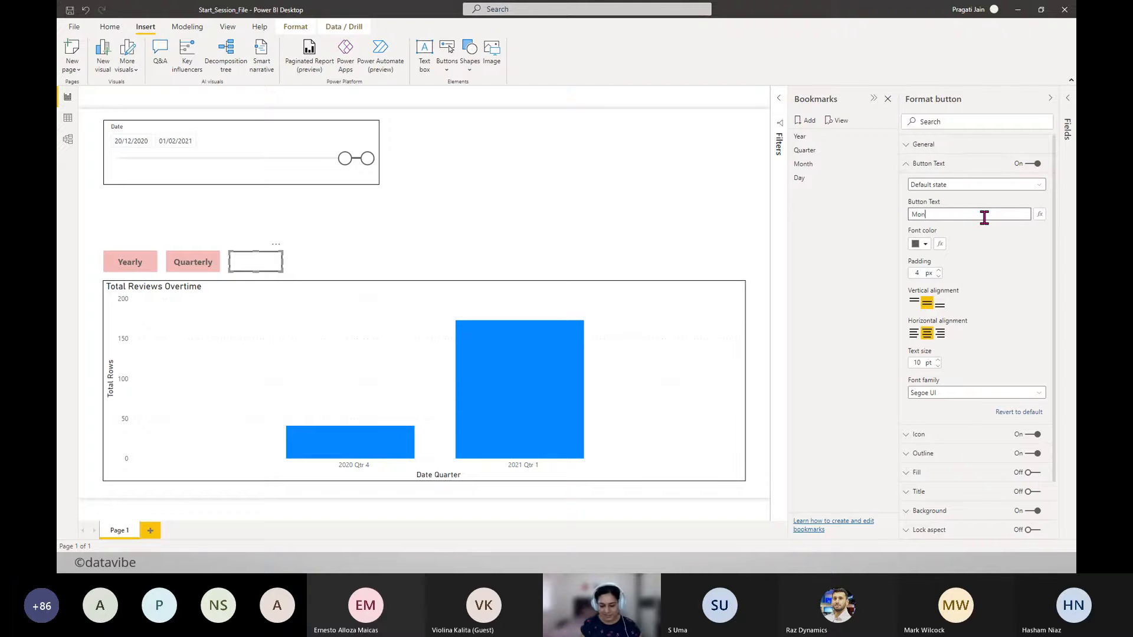
pyautogui.write('thly')
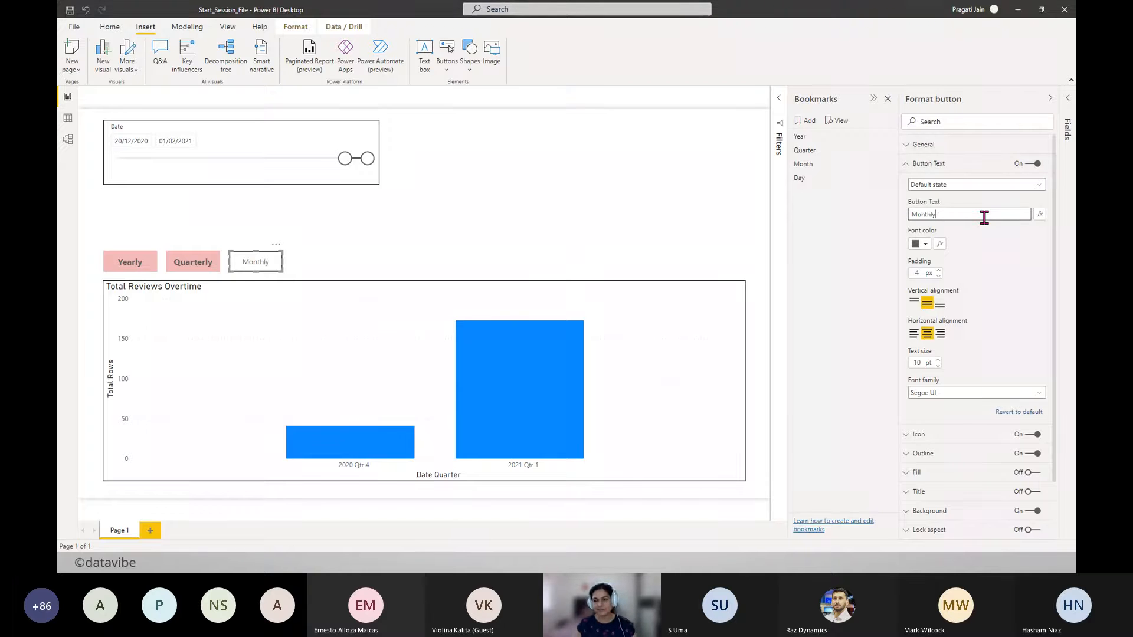
# - Set the Monthly button's text to Segoe UI Bold at 12 pt
pyautogui.doubleClick(928, 361)
pyautogui.write('12')
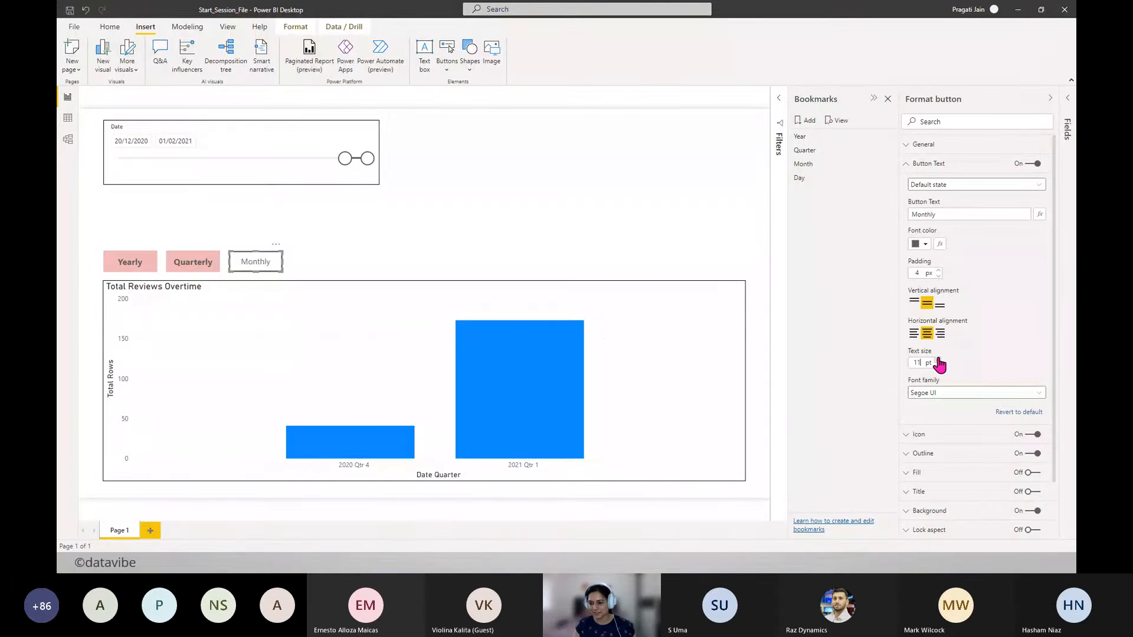
pyautogui.click(1039, 393)
pyautogui.scroll(-5, 980, 349)
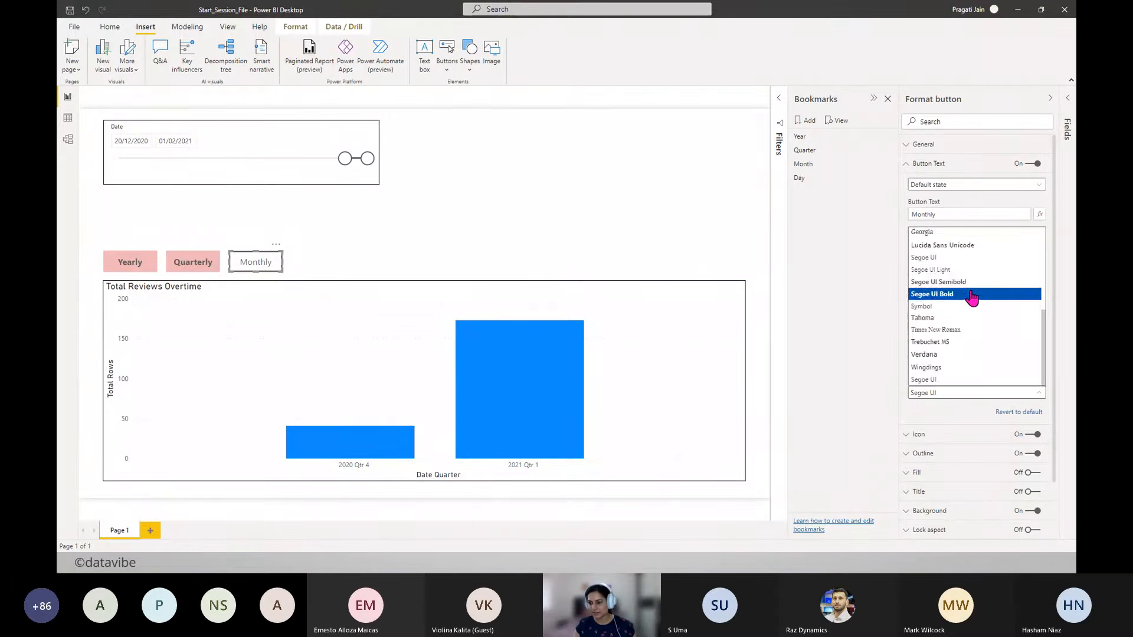
pyautogui.click(971, 294)
pyautogui.click(908, 164)
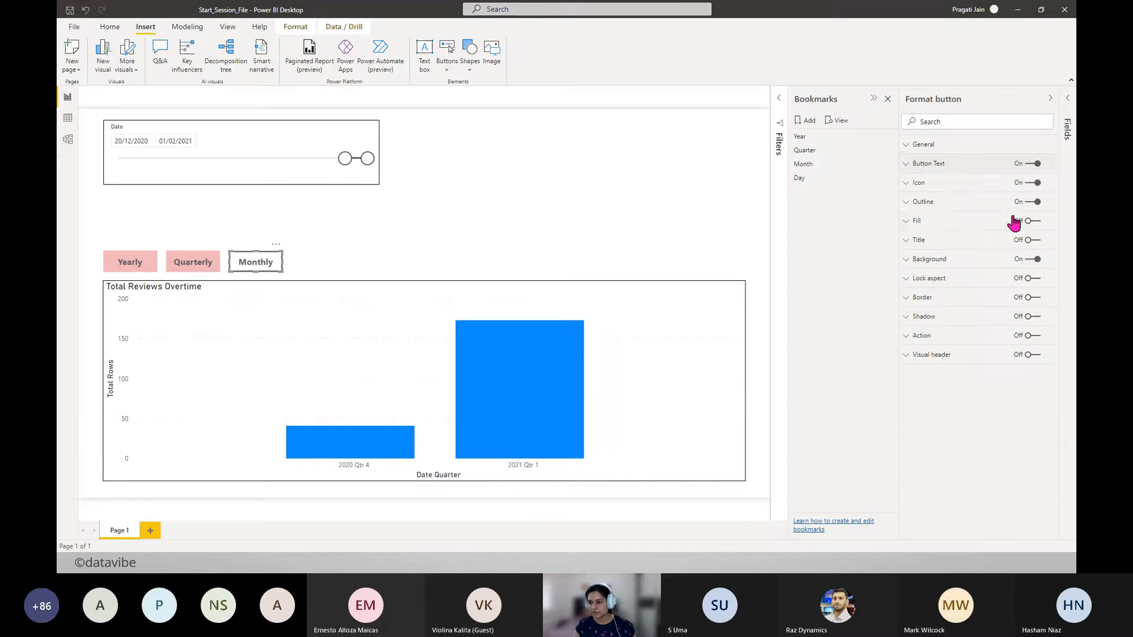
# - Remove the Monthly button's outline and fill it with the lightest red theme tint, fully opaque like the other buttons
pyautogui.click(1032, 221)
pyautogui.click(1032, 201)
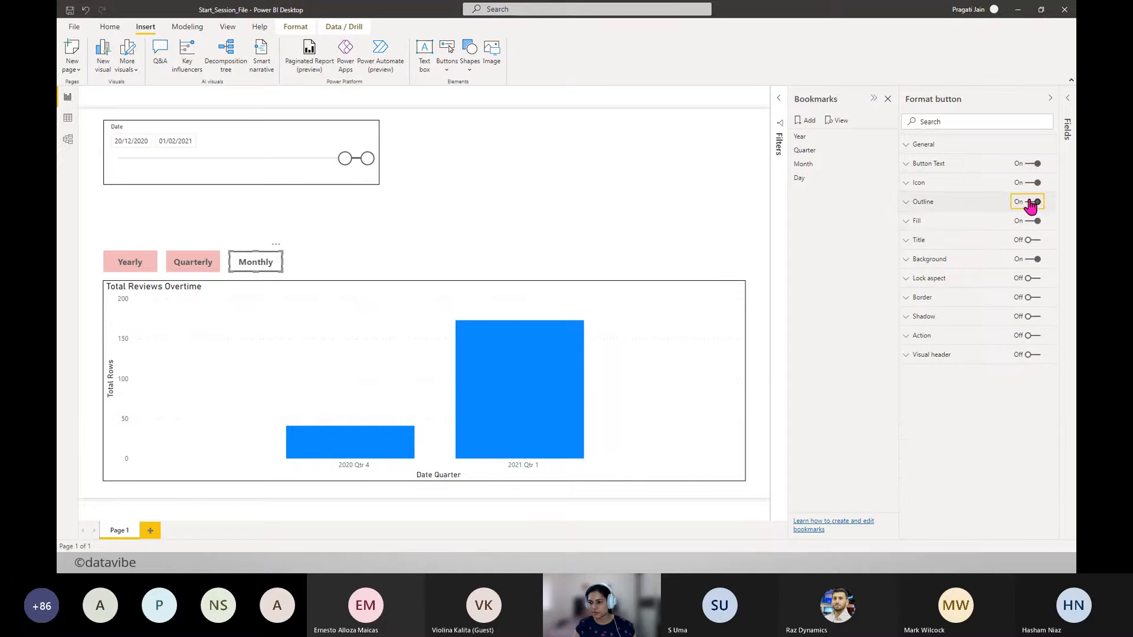
pyautogui.click(909, 222)
pyautogui.click(924, 273)
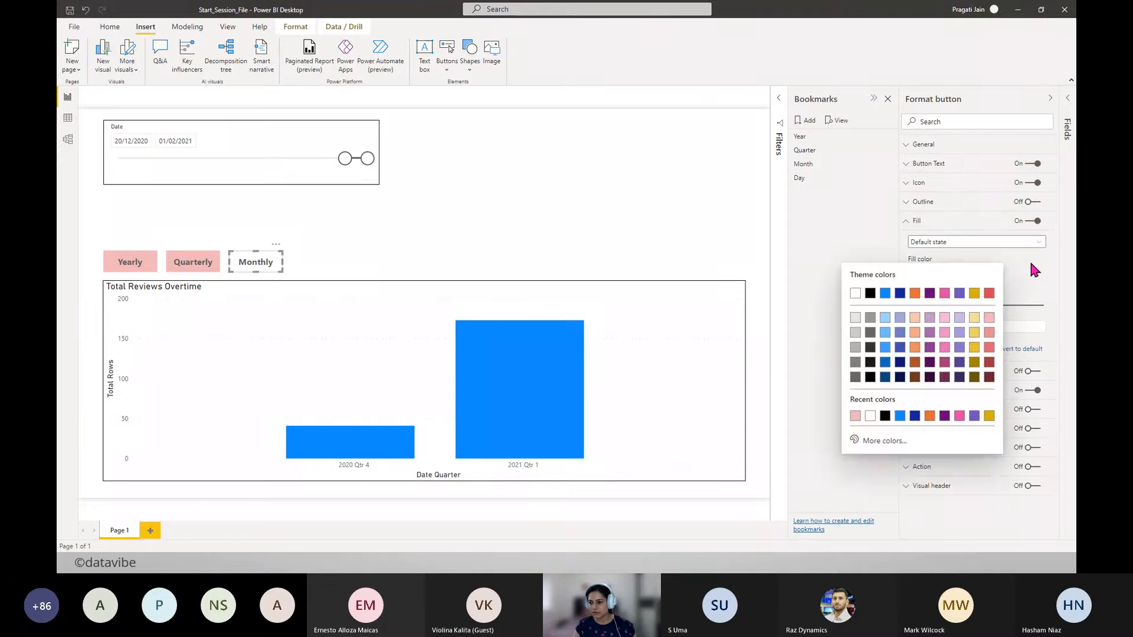
pyautogui.click(989, 320)
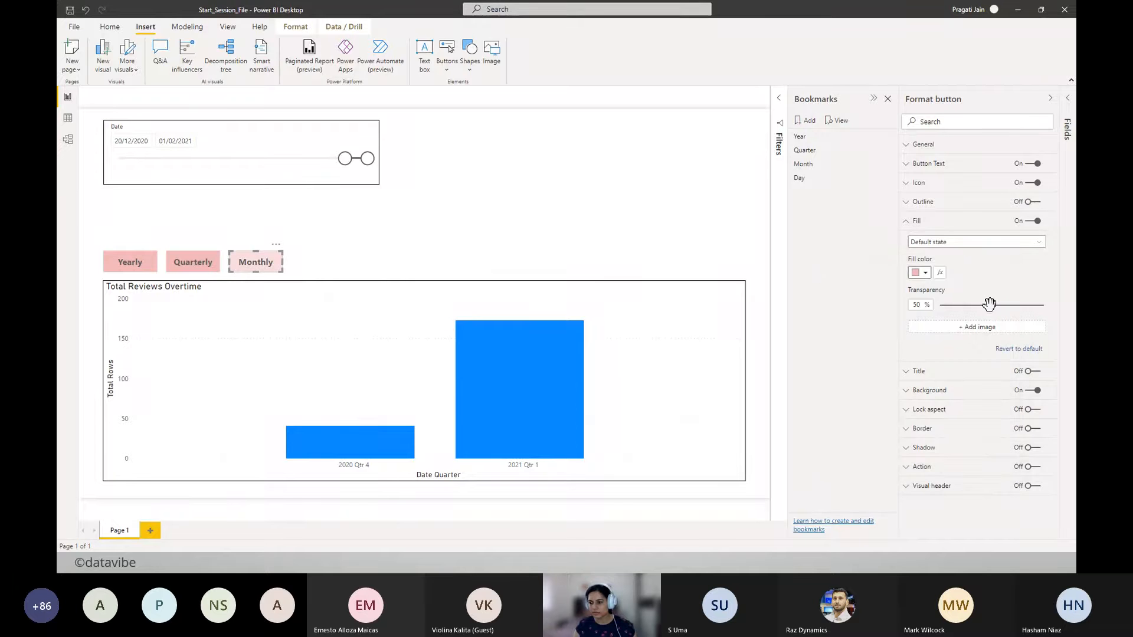
pyautogui.click(909, 222)
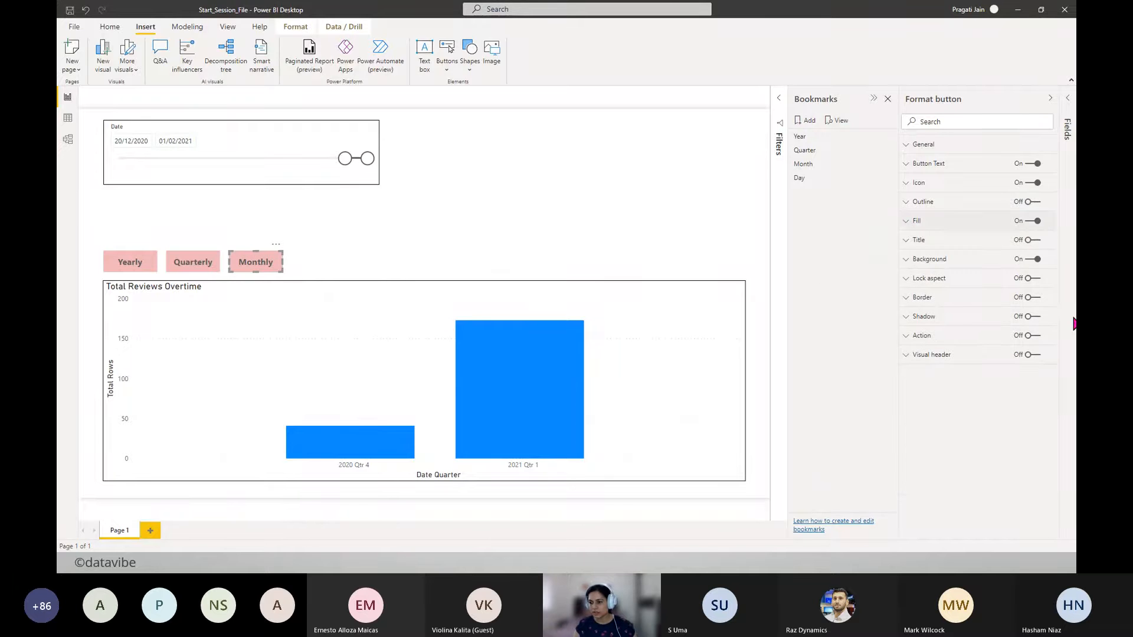
# - Turn on the Monthly button's action and link it to the Month bookmark
pyautogui.click(1033, 335)
pyautogui.click(903, 342)
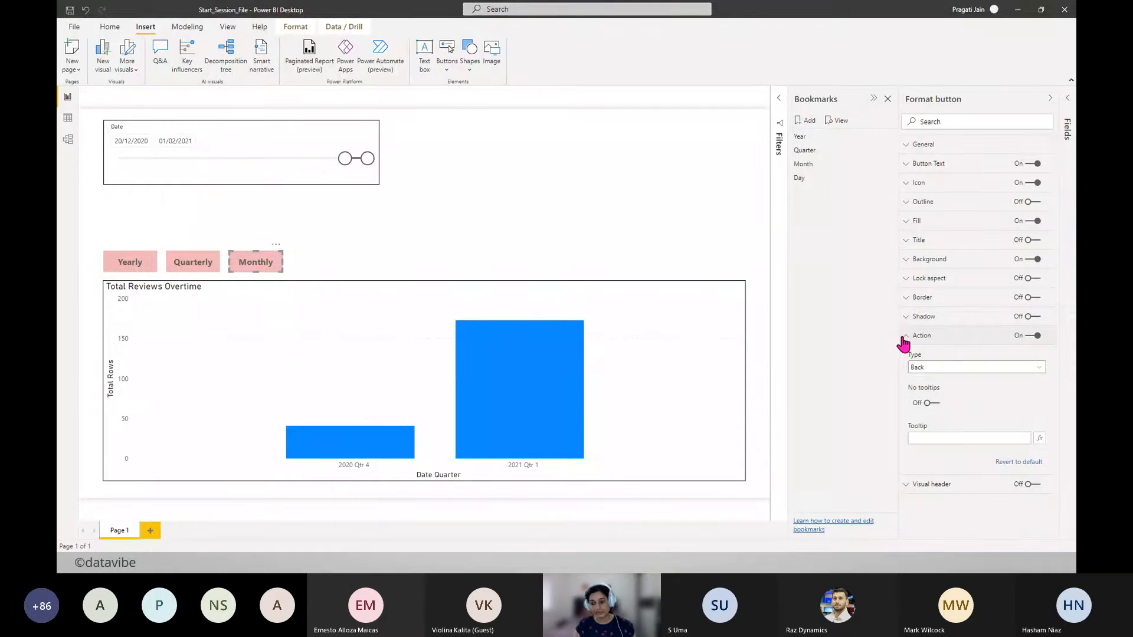
pyautogui.click(1039, 367)
pyautogui.click(959, 392)
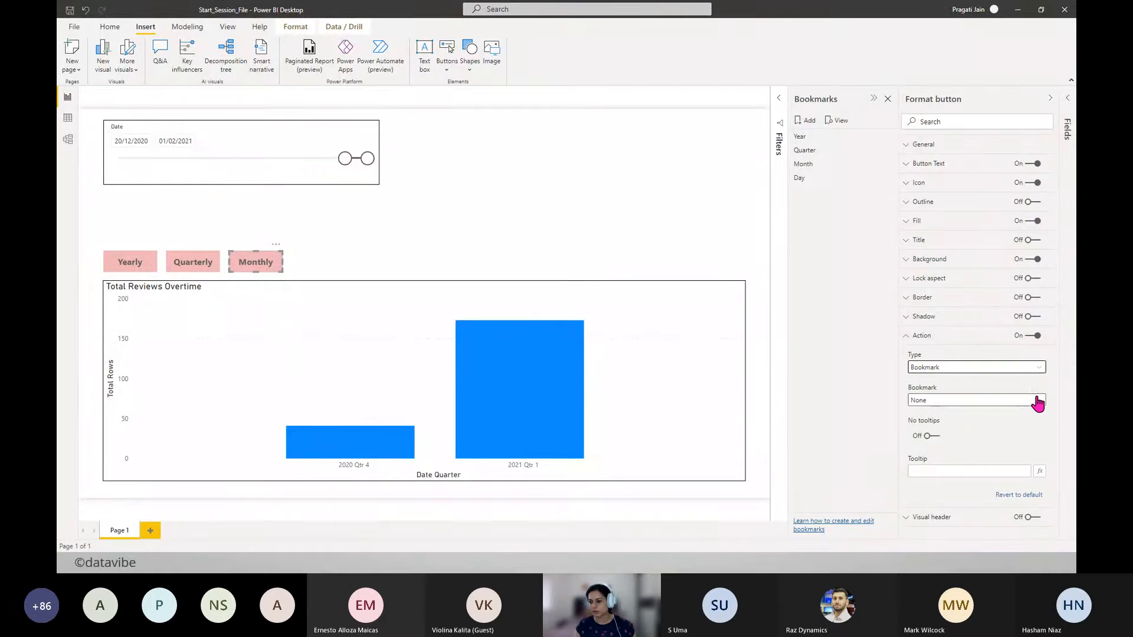
pyautogui.click(1037, 400)
pyautogui.click(931, 448)
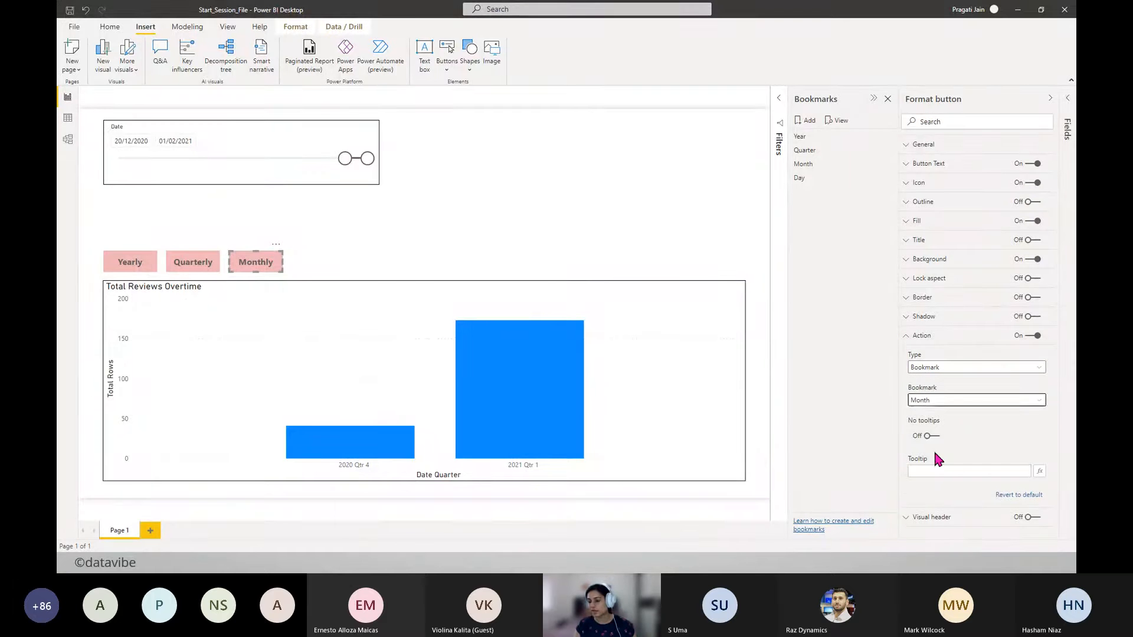
# - Set the Monthly button's tooltip to "Click here to view Monthly information!"
pyautogui.click(938, 470)
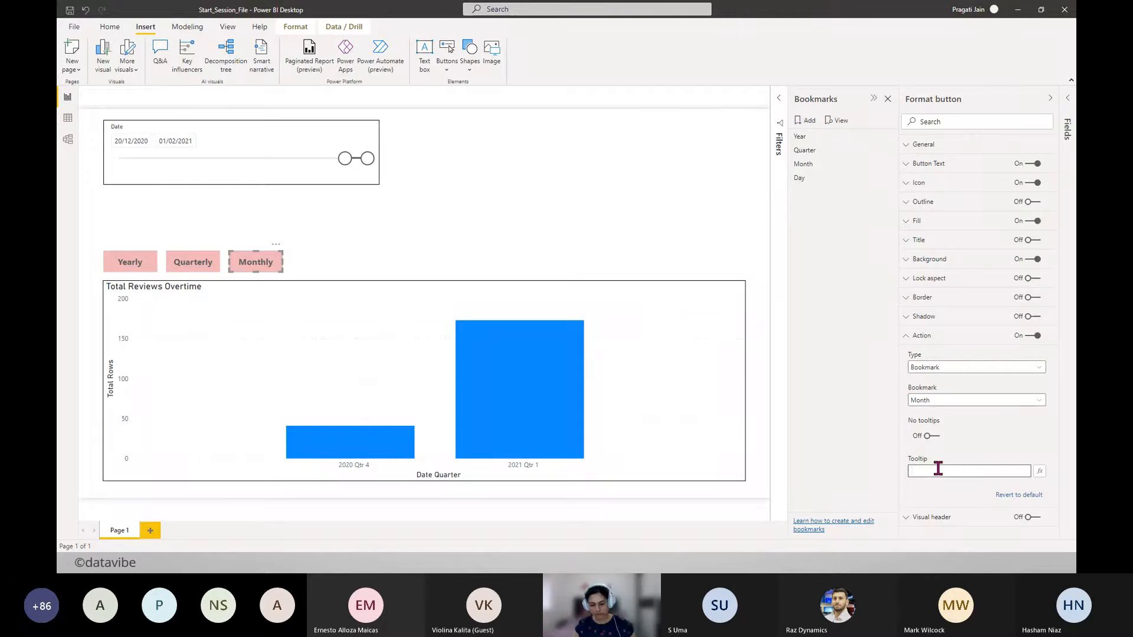
pyautogui.write('Click here to view yearly information!')
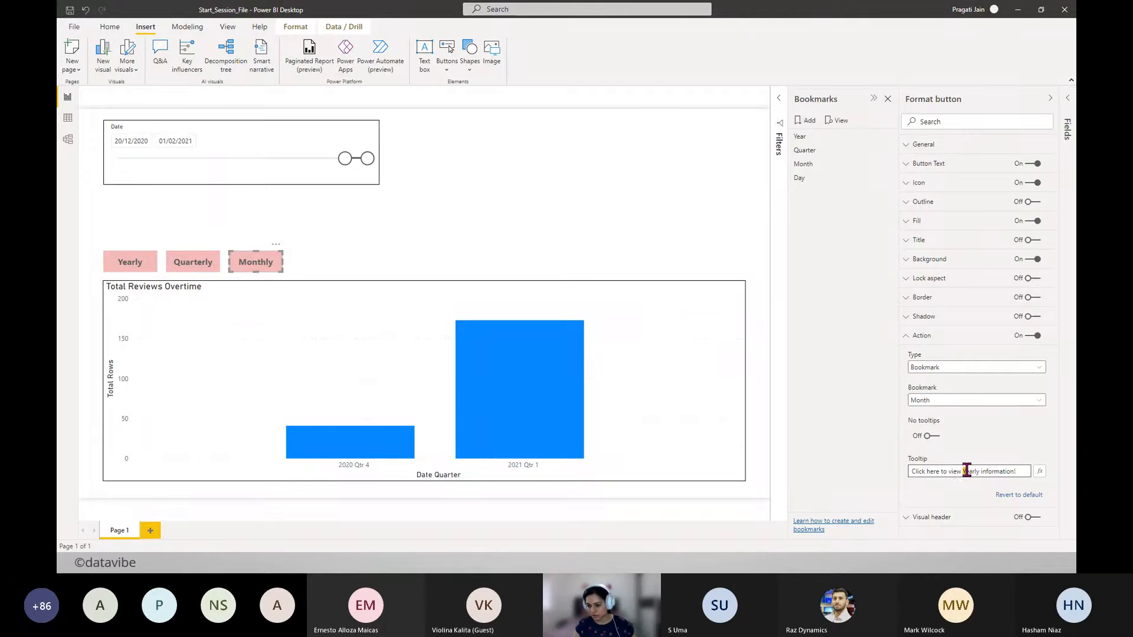
pyautogui.doubleClick(967, 470)
pyautogui.write('Month')
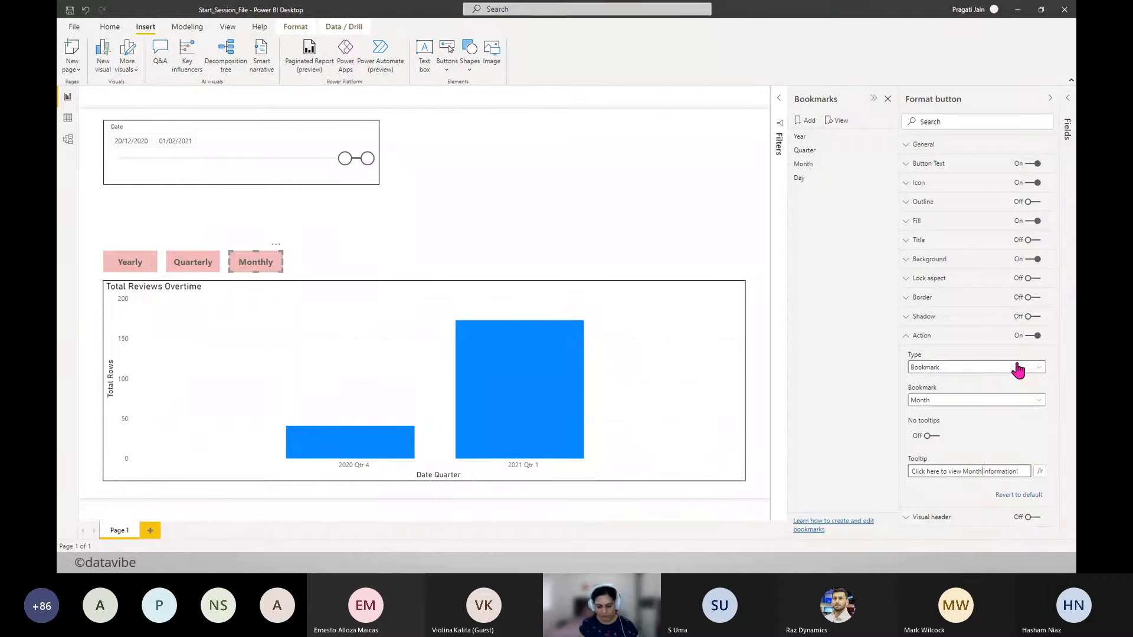
pyautogui.write('ly')
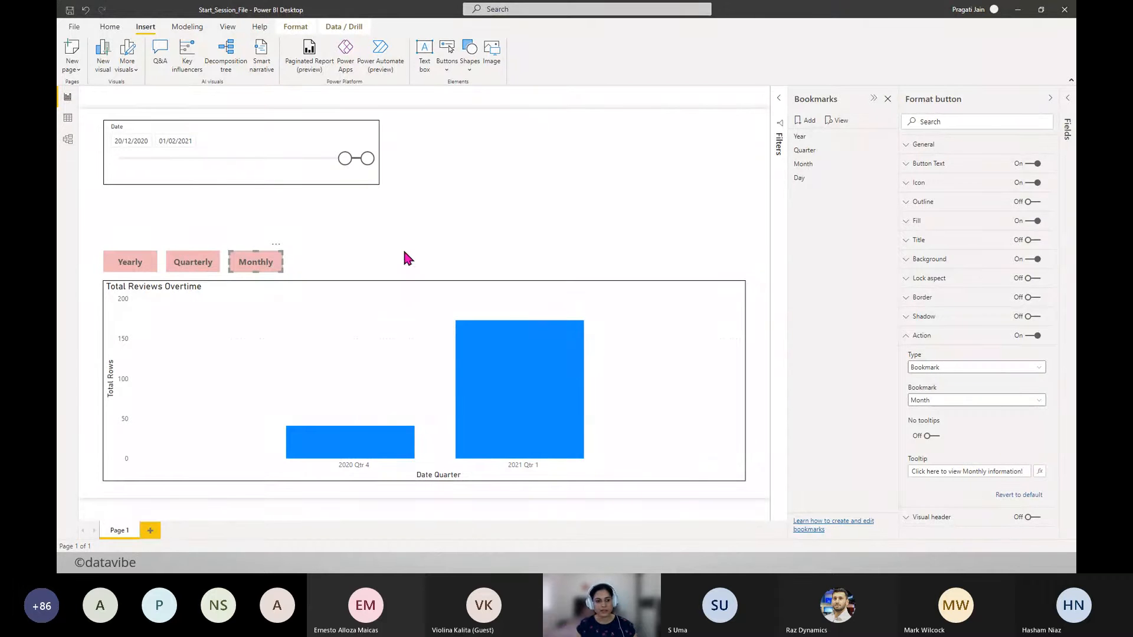
# - Test the Monthly button by viewing its tooltip and switching the reviews chart to the month view
pyautogui.click(472, 245)
pyautogui.moveTo(258, 271)
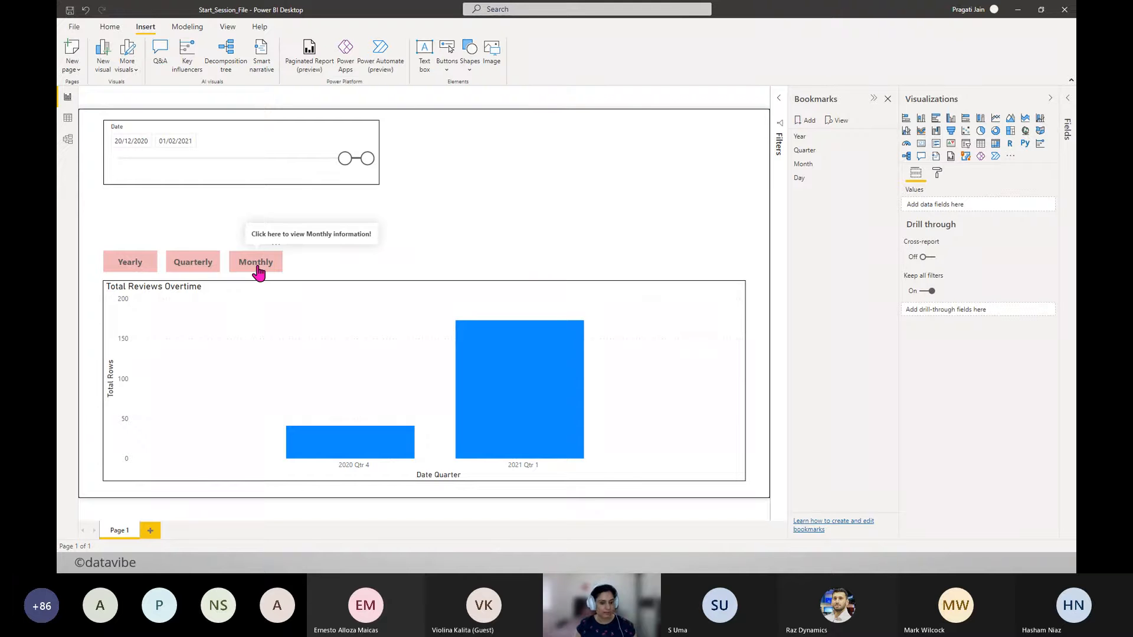
pyautogui.keyDown('ctrl'); pyautogui.click(258, 272); pyautogui.keyUp('ctrl')
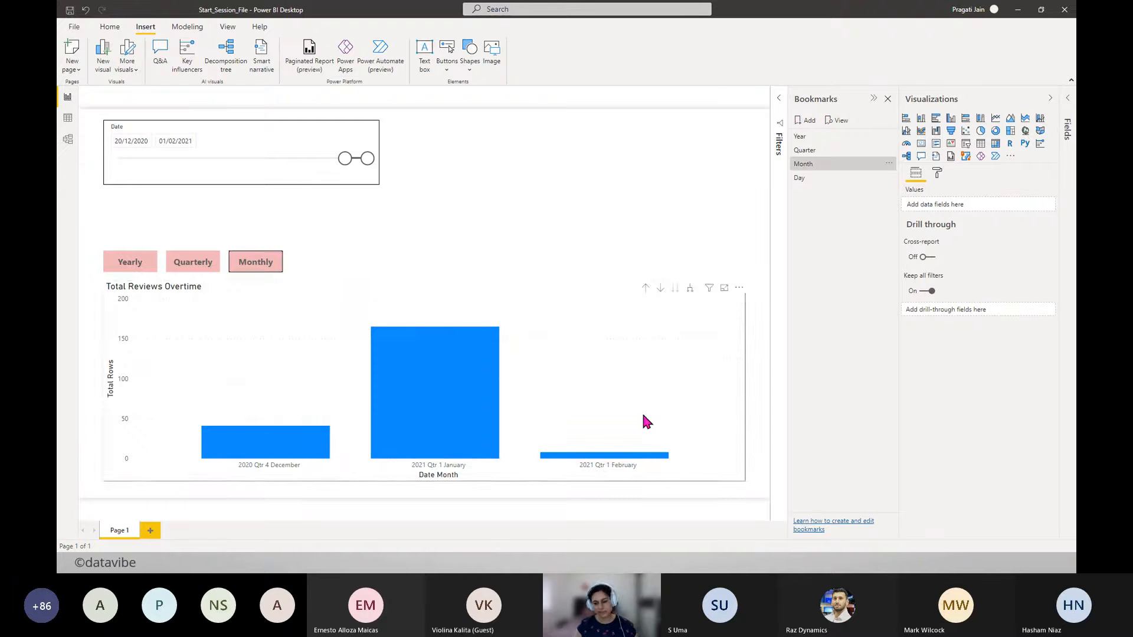
pyautogui.click(481, 230)
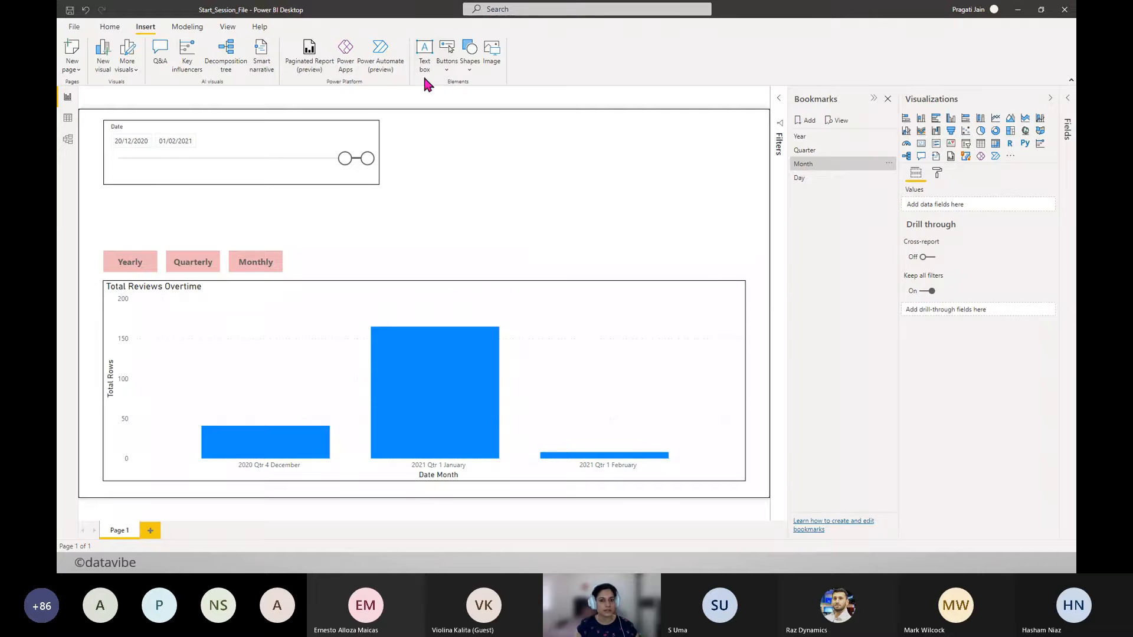
# - Insert a blank fourth button and place it beside the Monthly button, aligned with the row above the chart
pyautogui.click(448, 70)
pyautogui.click(471, 224)
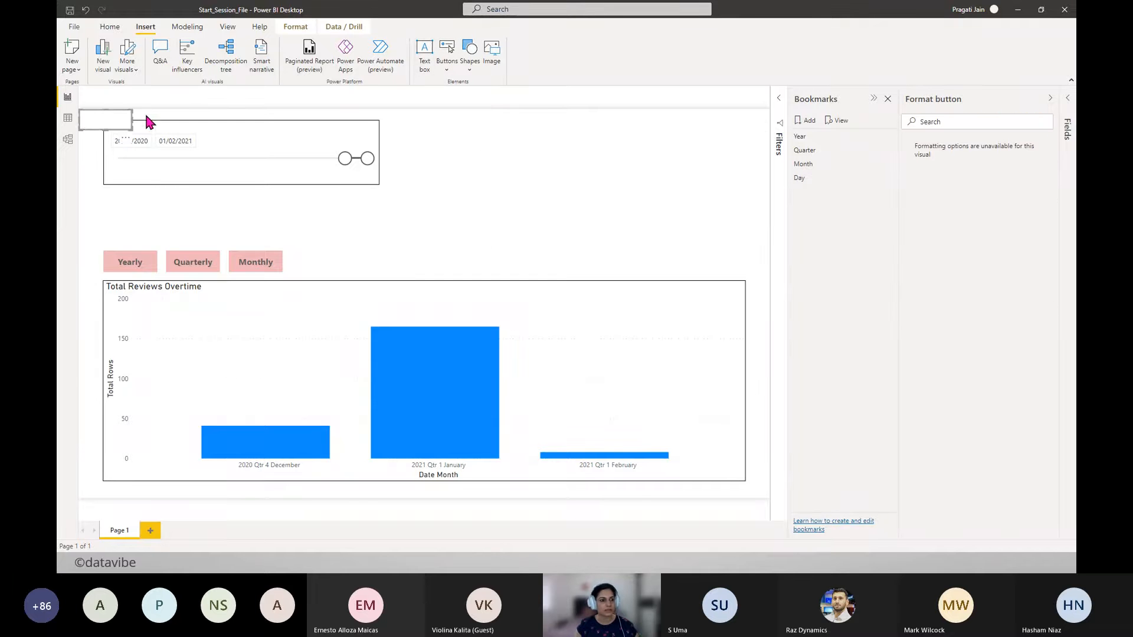
pyautogui.moveTo(119, 115); pyautogui.dragTo(334, 265)
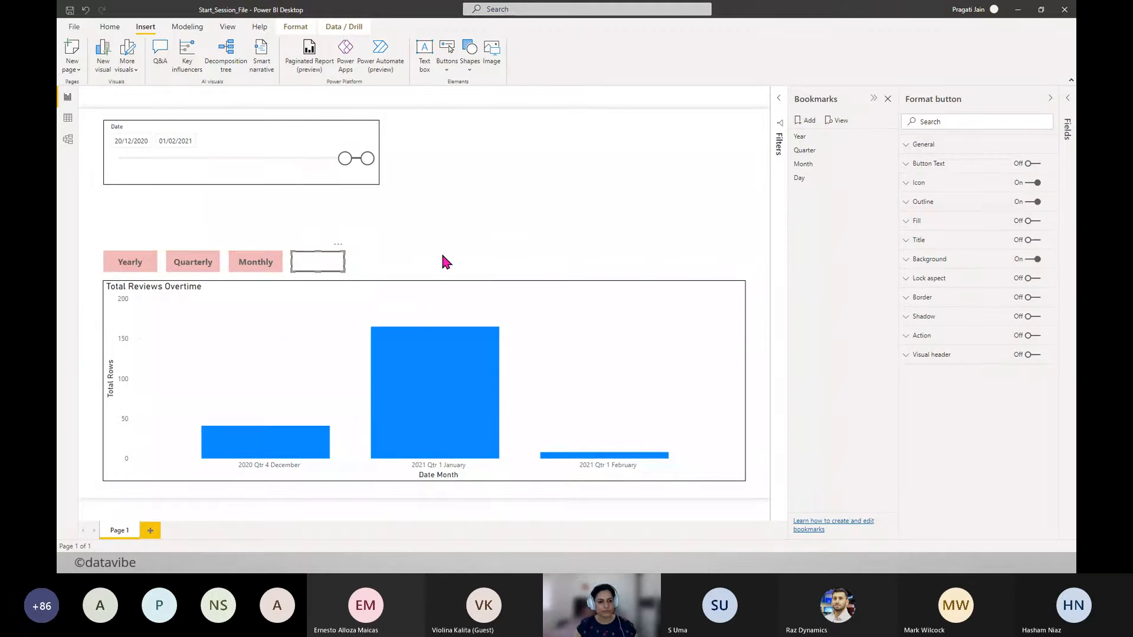
# - Turn on the fourth button's text and set it to Daily
pyautogui.click(1039, 172)
pyautogui.click(928, 170)
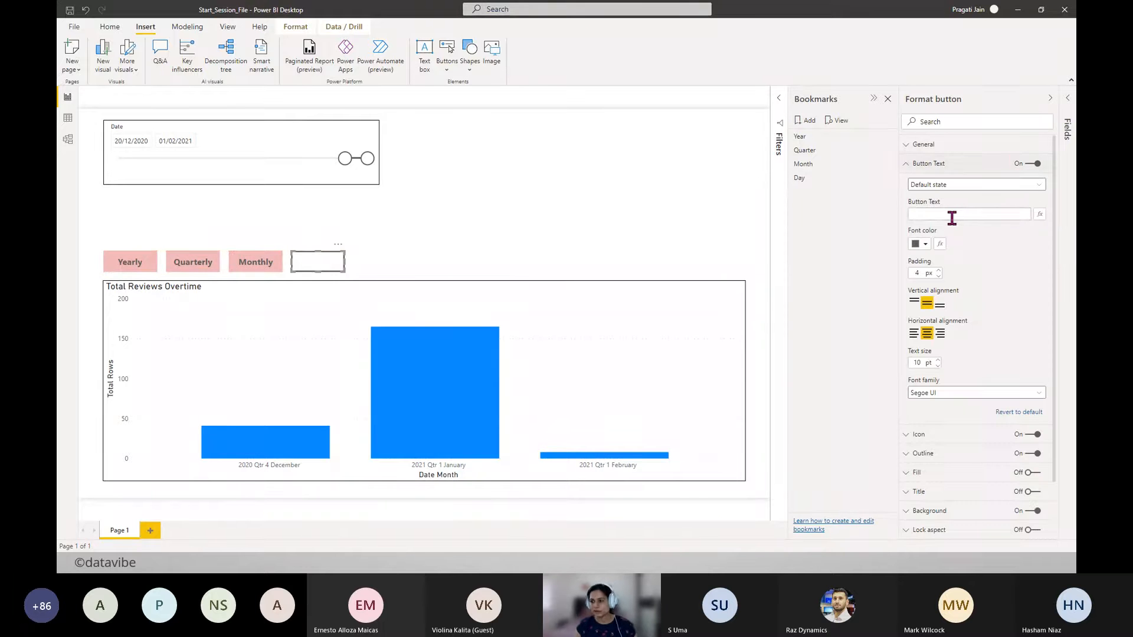
pyautogui.click(951, 216)
pyautogui.write('Daily')
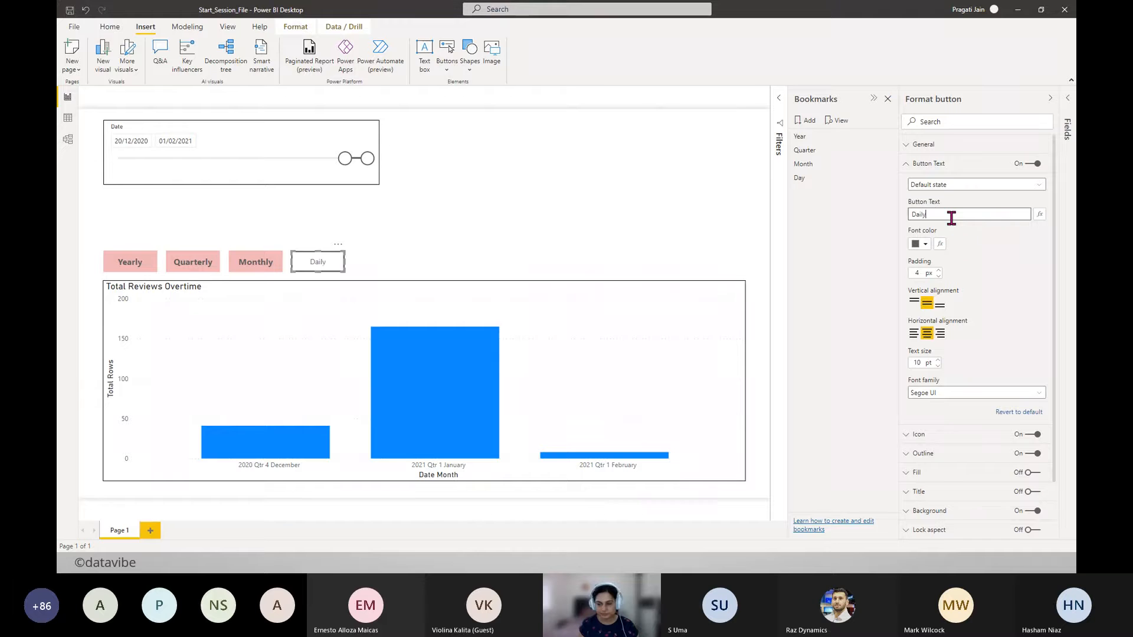
# - Set the Daily button's text to Segoe UI Bold at 12 pt
pyautogui.doubleClick(937, 360)
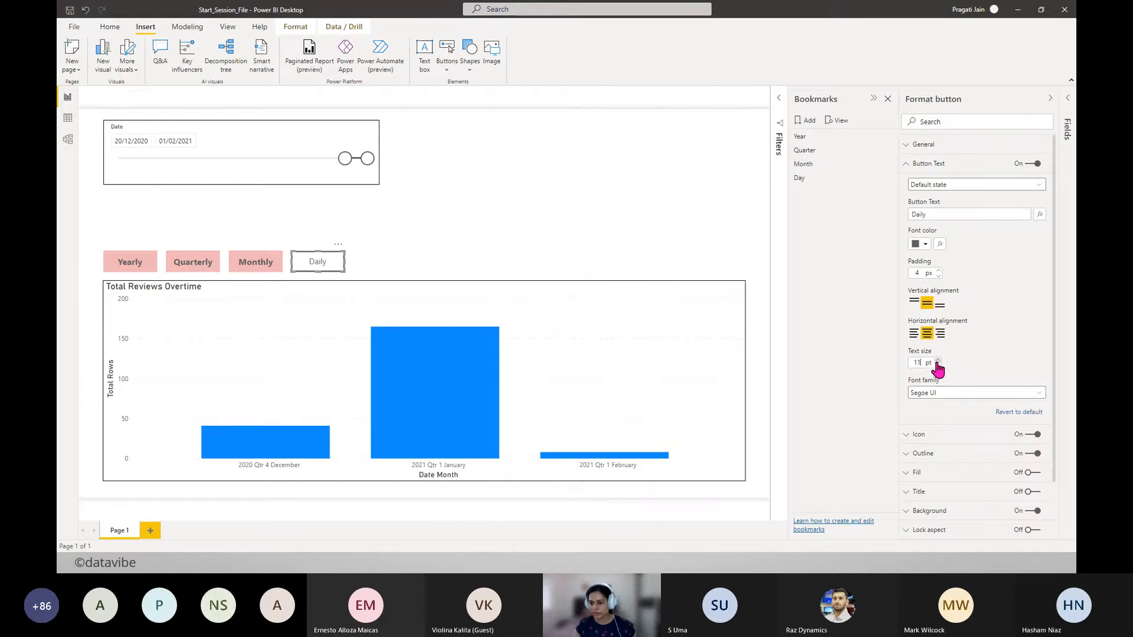
pyautogui.click(1041, 394)
pyautogui.click(946, 294)
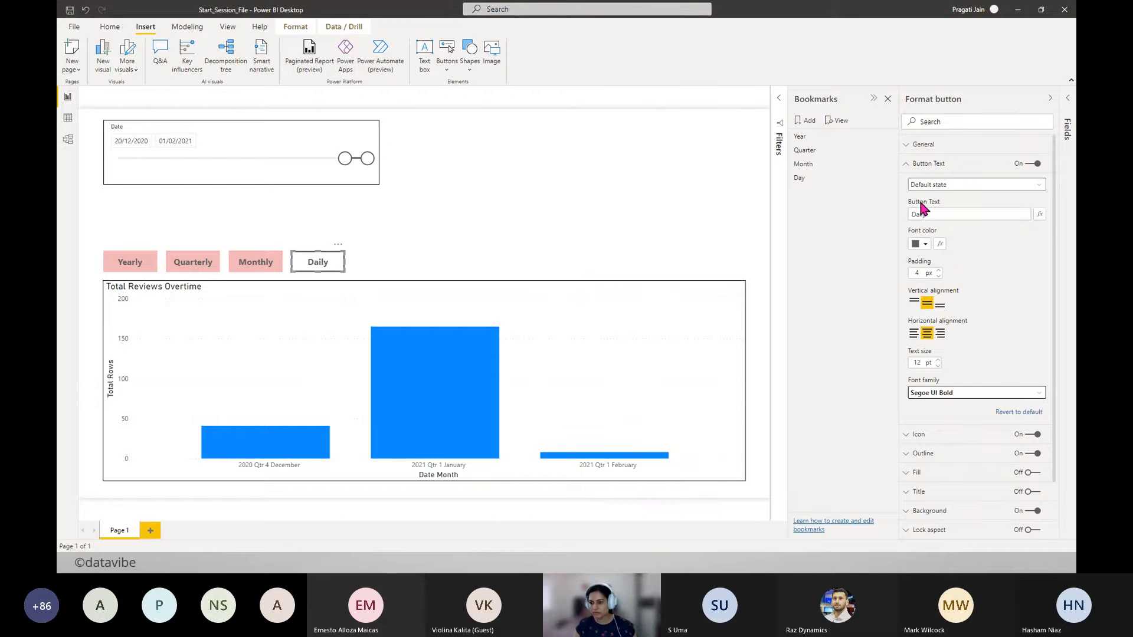
pyautogui.click(907, 164)
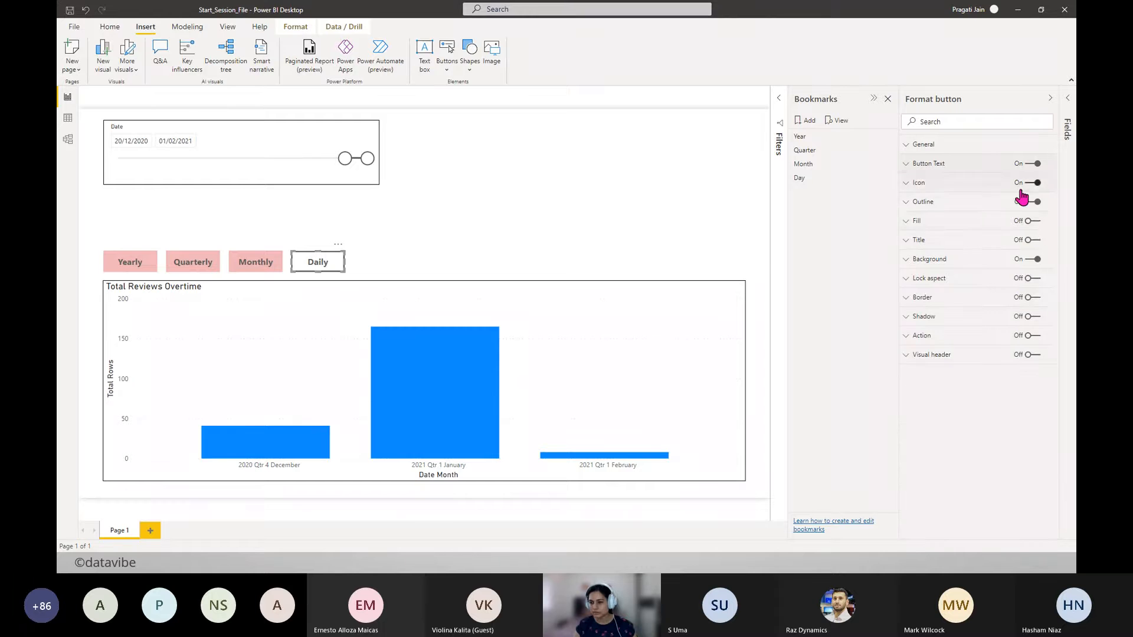
# - Remove the Daily button's outline and fill it with the lightest red theme tint, fully opaque like the other buttons
pyautogui.click(1034, 221)
pyautogui.click(1034, 202)
pyautogui.click(913, 222)
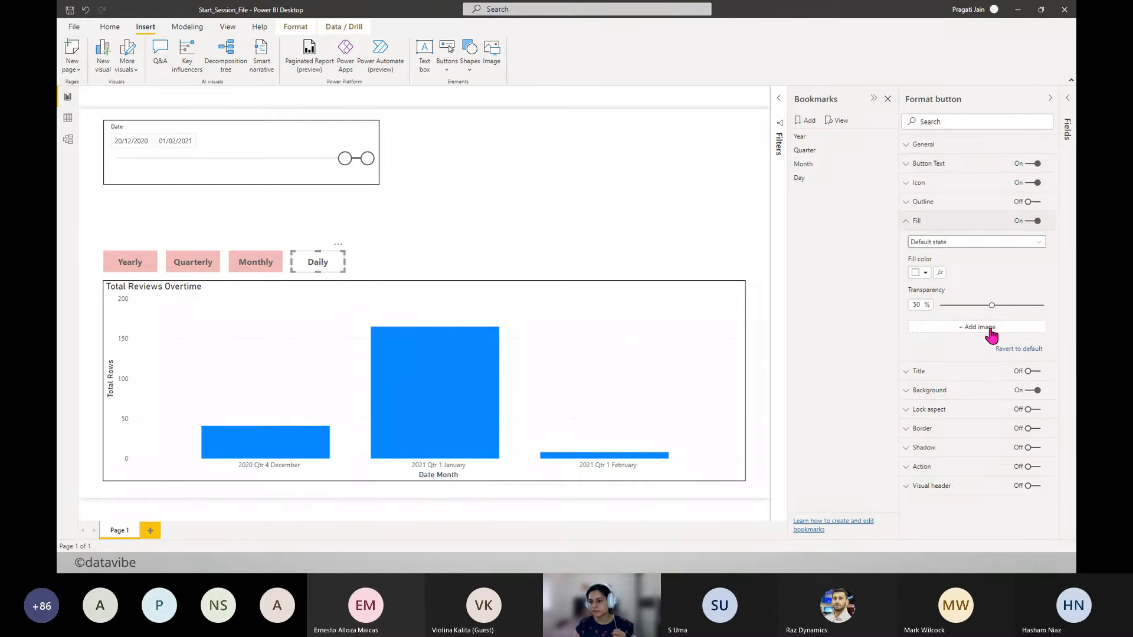
pyautogui.click(924, 273)
pyautogui.click(989, 317)
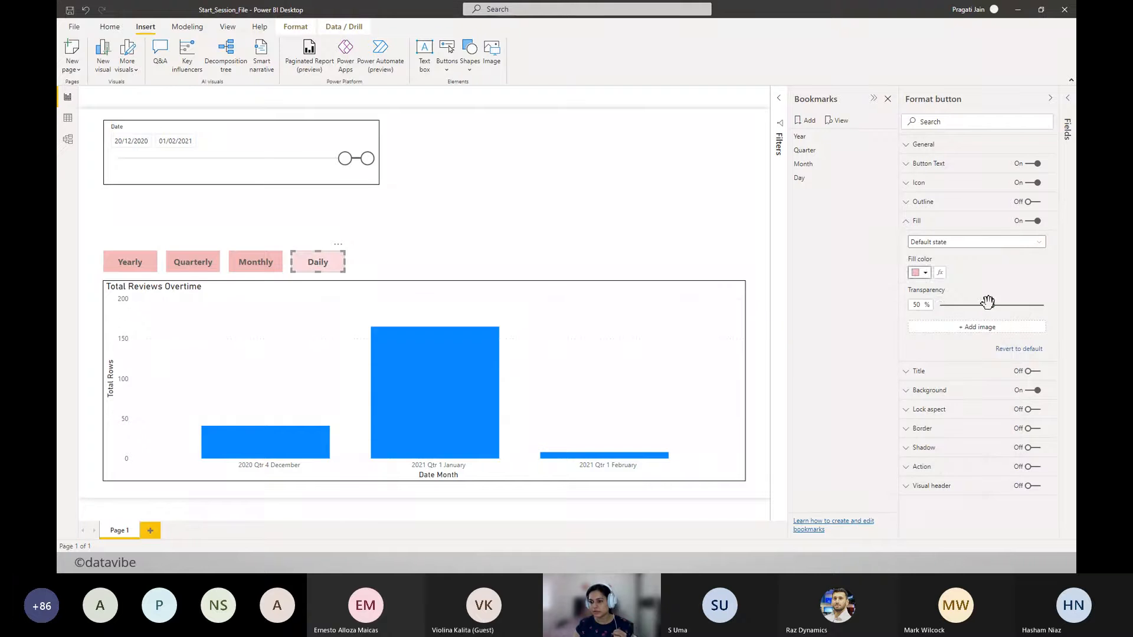
pyautogui.moveTo(989, 305); pyautogui.dragTo(927, 308)
pyautogui.click(907, 222)
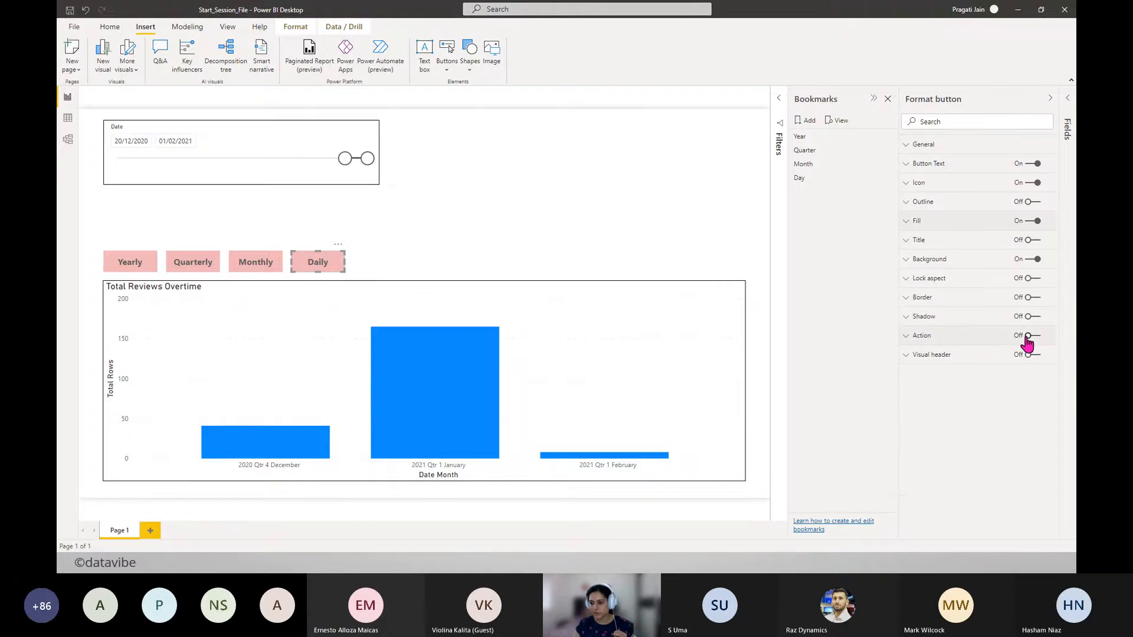
# - Turn on the Daily button's action and link it to the Day bookmark
pyautogui.click(1032, 336)
pyautogui.click(918, 337)
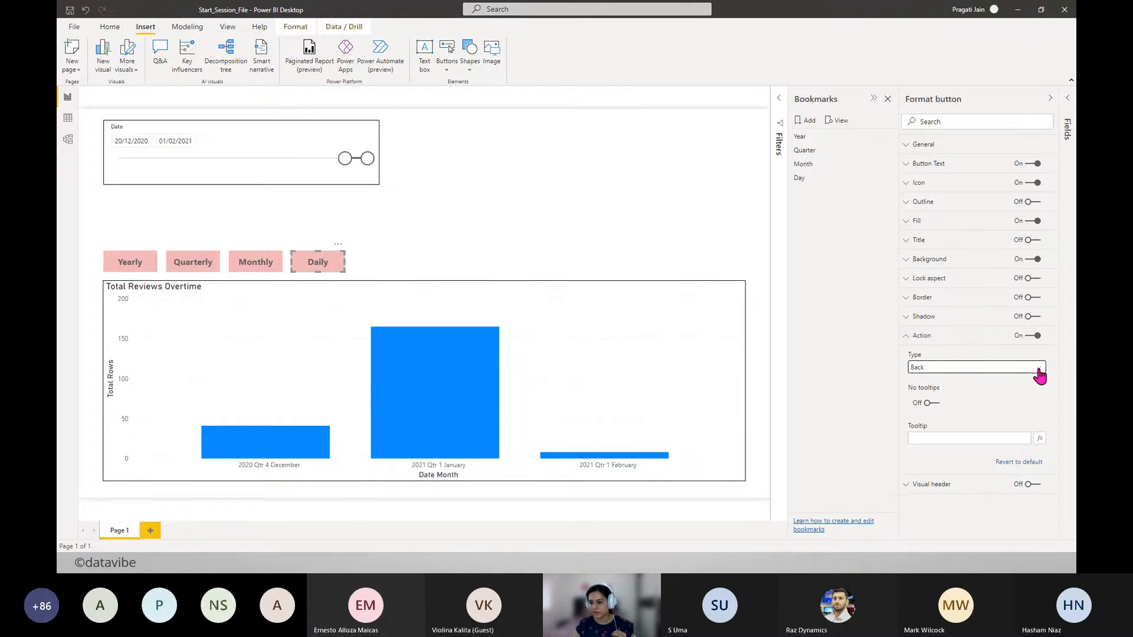
pyautogui.click(1036, 369)
pyautogui.click(1021, 389)
pyautogui.click(992, 401)
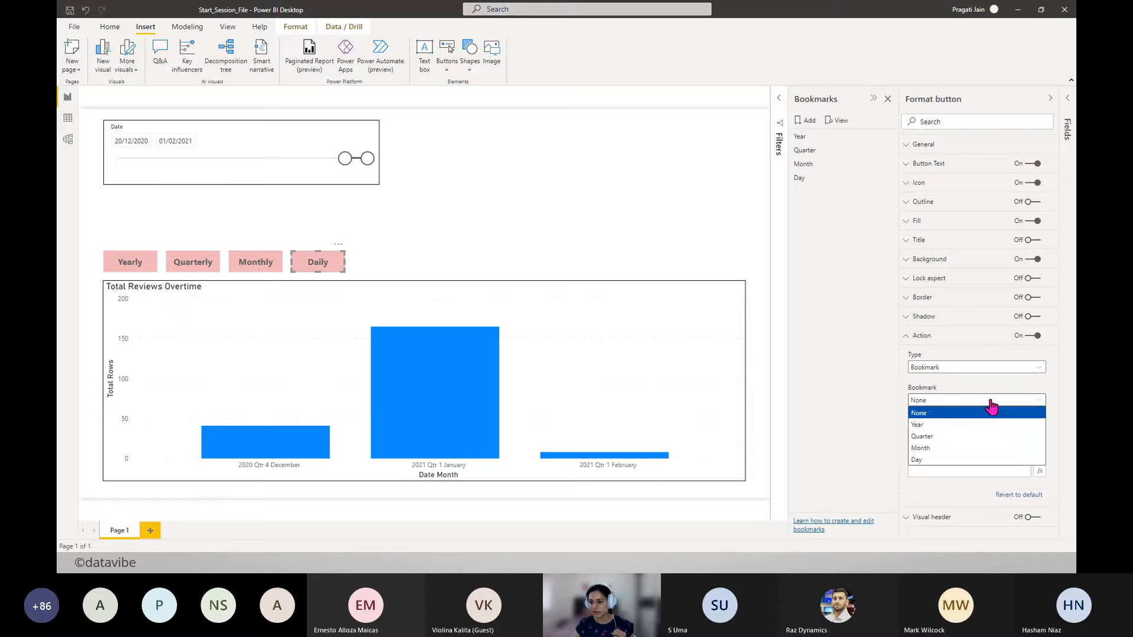
pyautogui.click(929, 461)
# - Set the Daily button's tooltip to "Click here to view Daily information!"
pyautogui.click(942, 472)
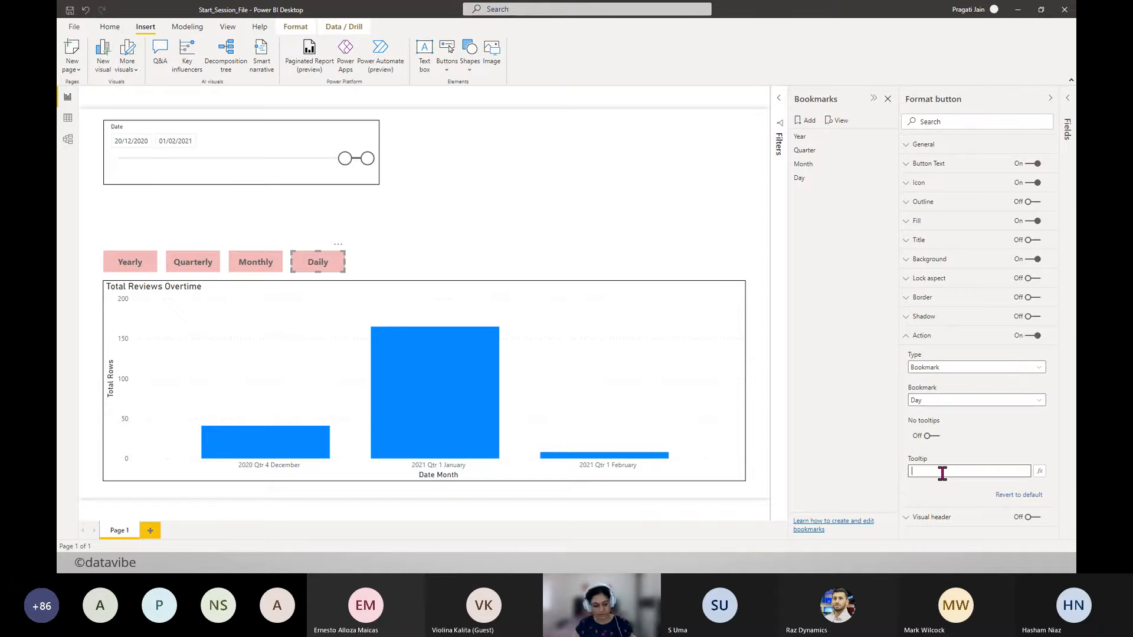
pyautogui.write('Click here to view Yearly information!')
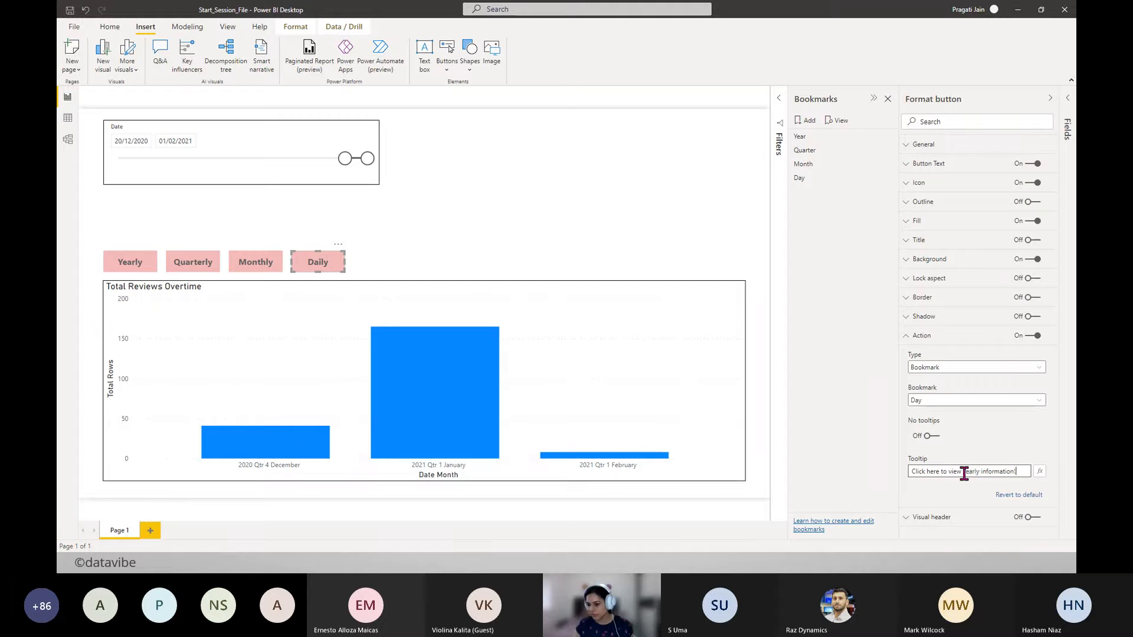
pyautogui.moveTo(964, 474); pyautogui.dragTo(980, 471)
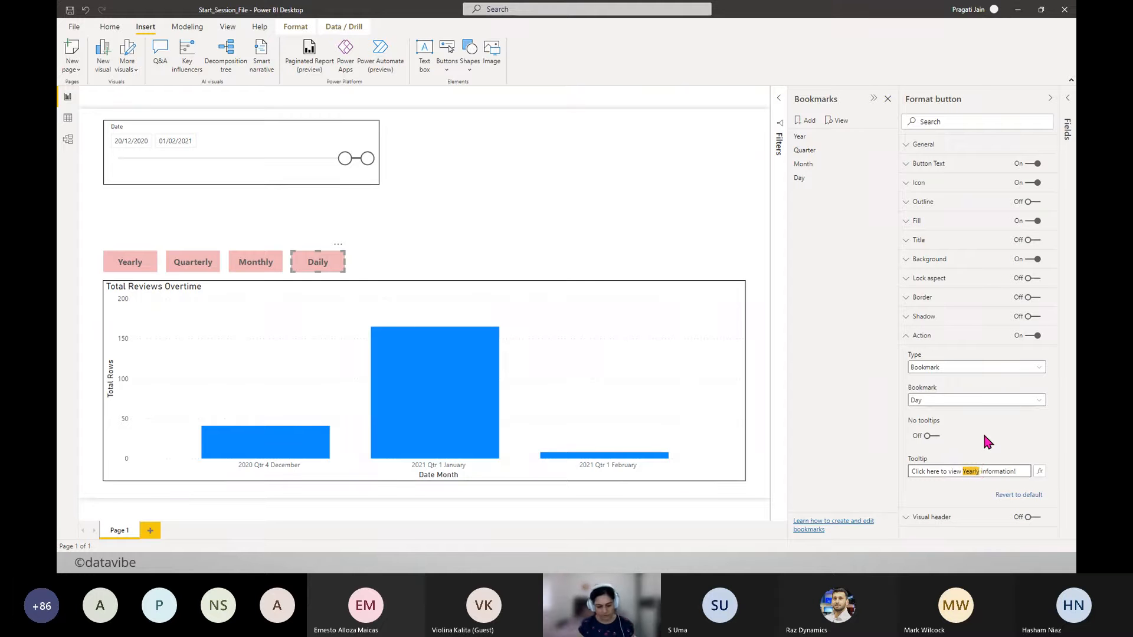
pyautogui.write('Daily')
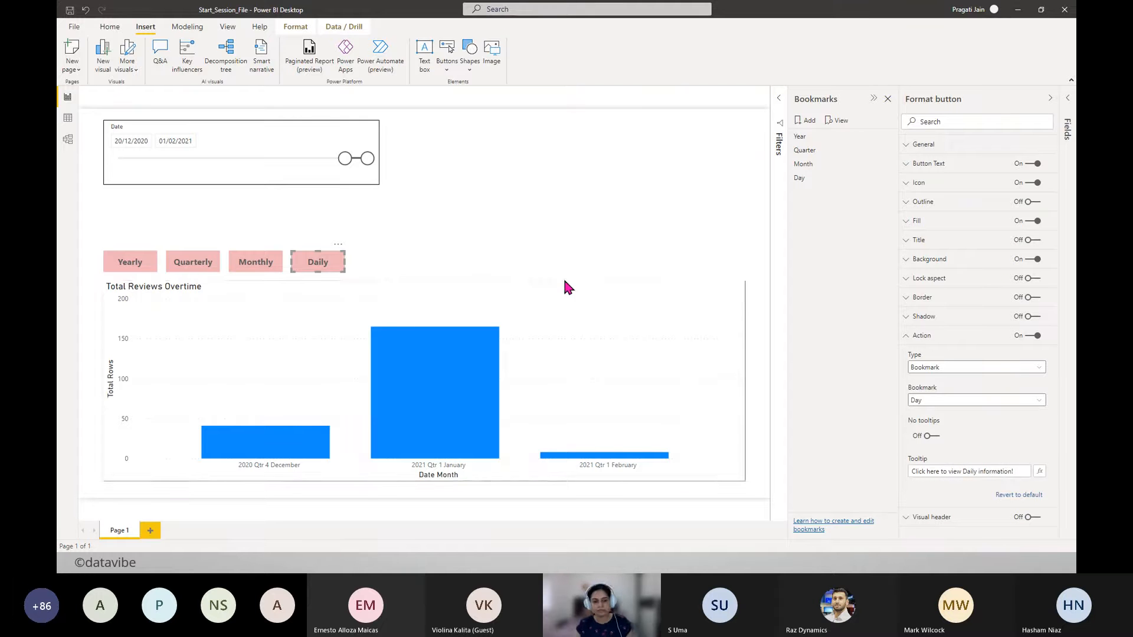
# - Test the Daily button by viewing its tooltip and switching the reviews chart to the day view
pyautogui.click(758, 335)
pyautogui.moveTo(334, 270)
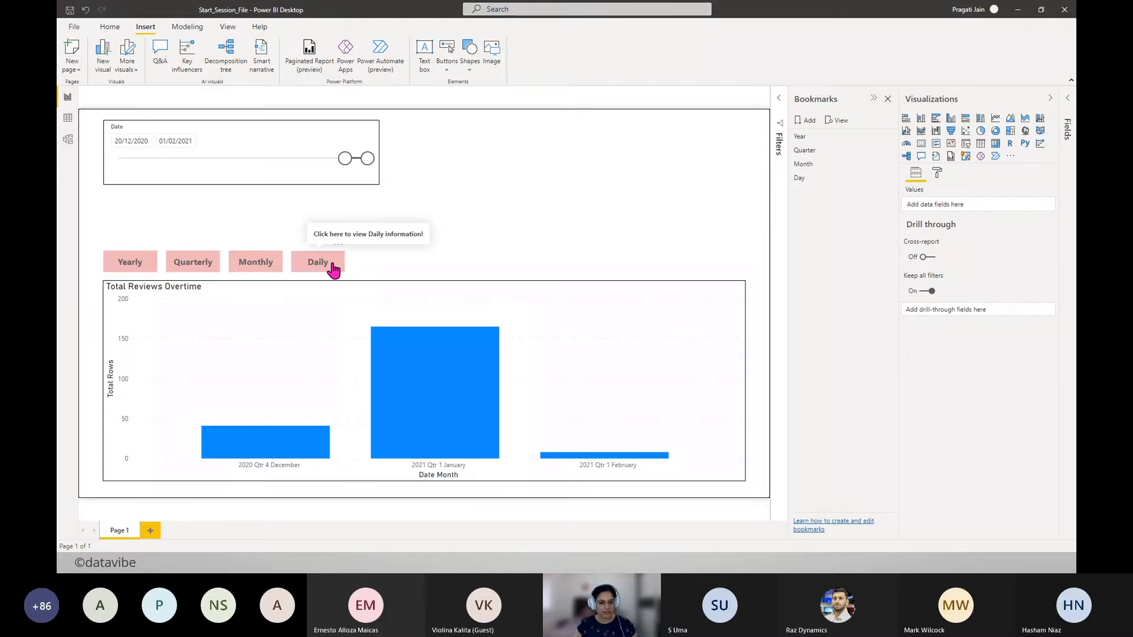
pyautogui.keyDown('ctrl'); pyautogui.click(334, 269); pyautogui.keyUp('ctrl')
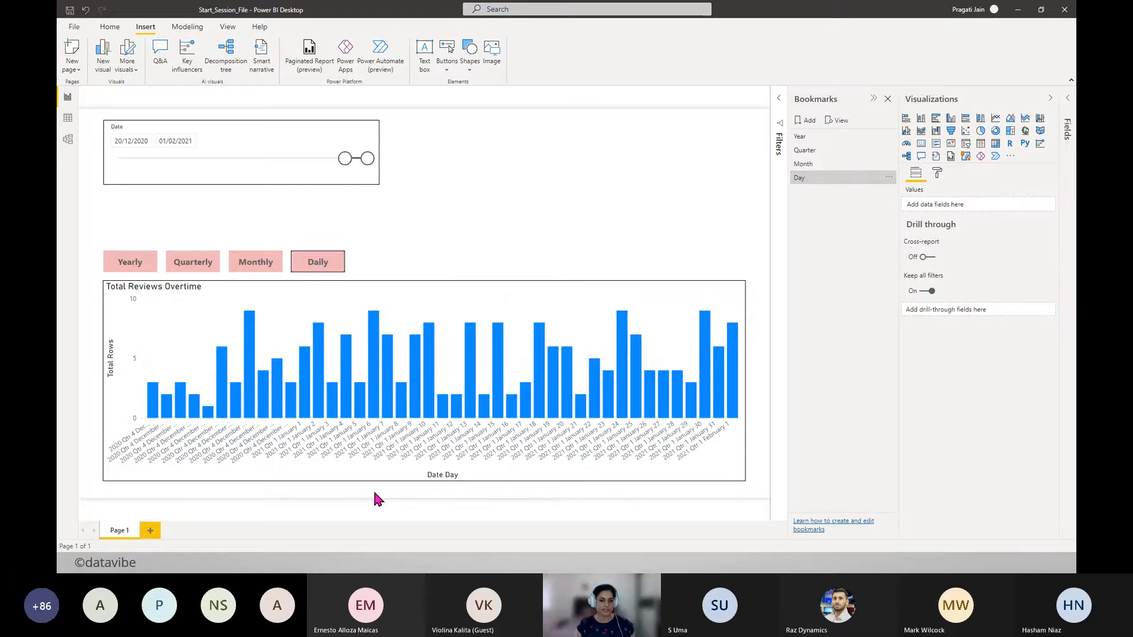
# - Collapse the Visualizations and Bookmarks panes to enlarge the report canvas
pyautogui.click(1050, 99)
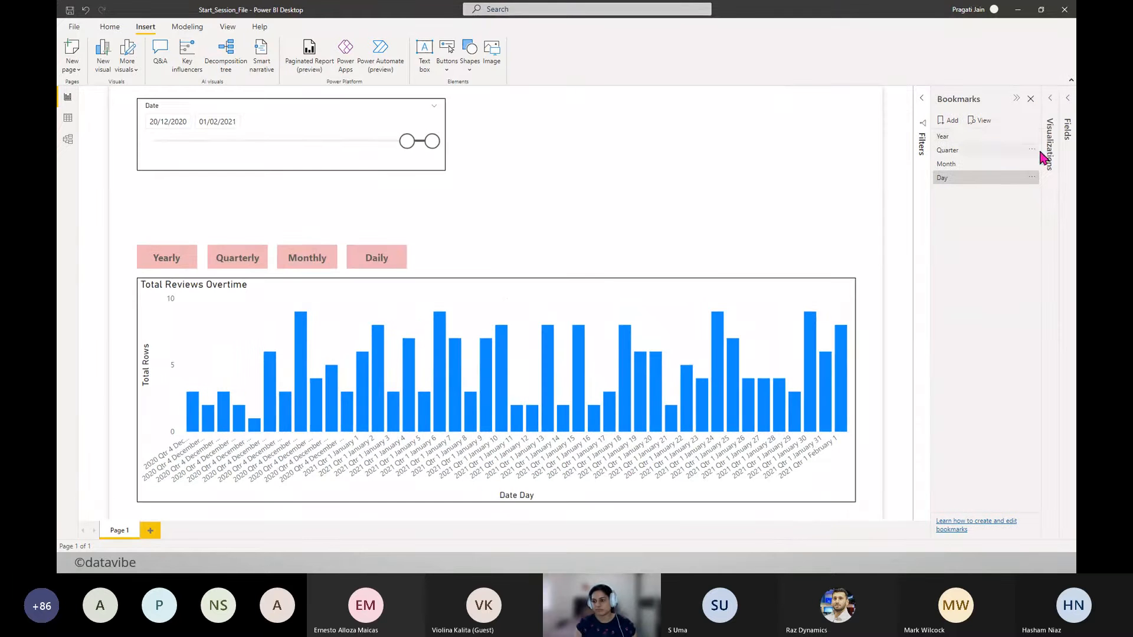
pyautogui.click(1015, 104)
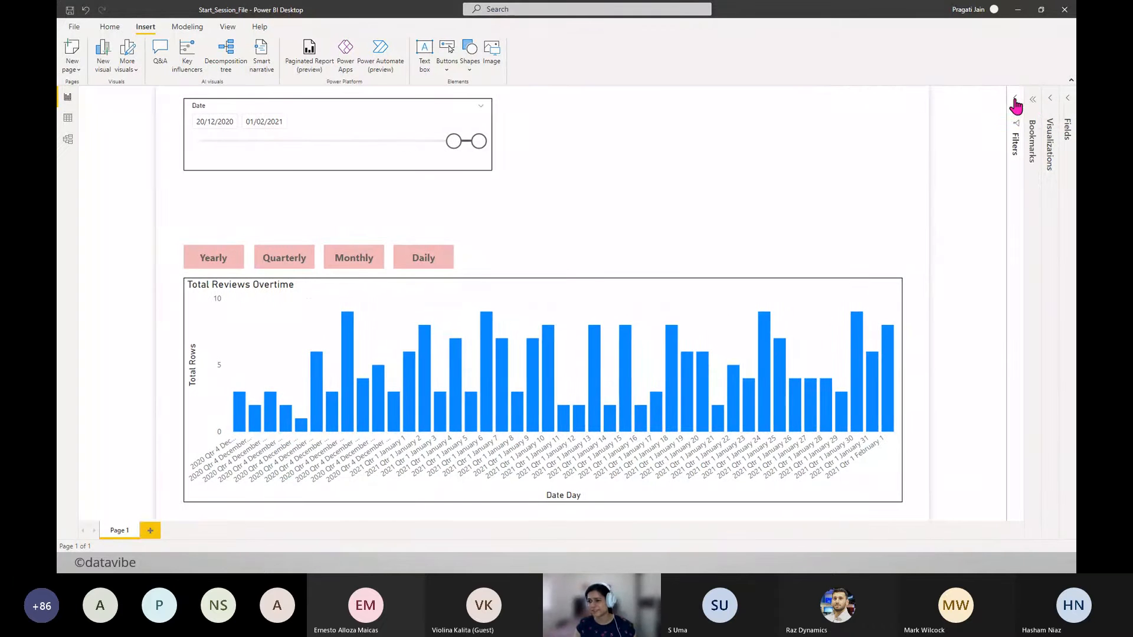
pyautogui.click(1029, 106)
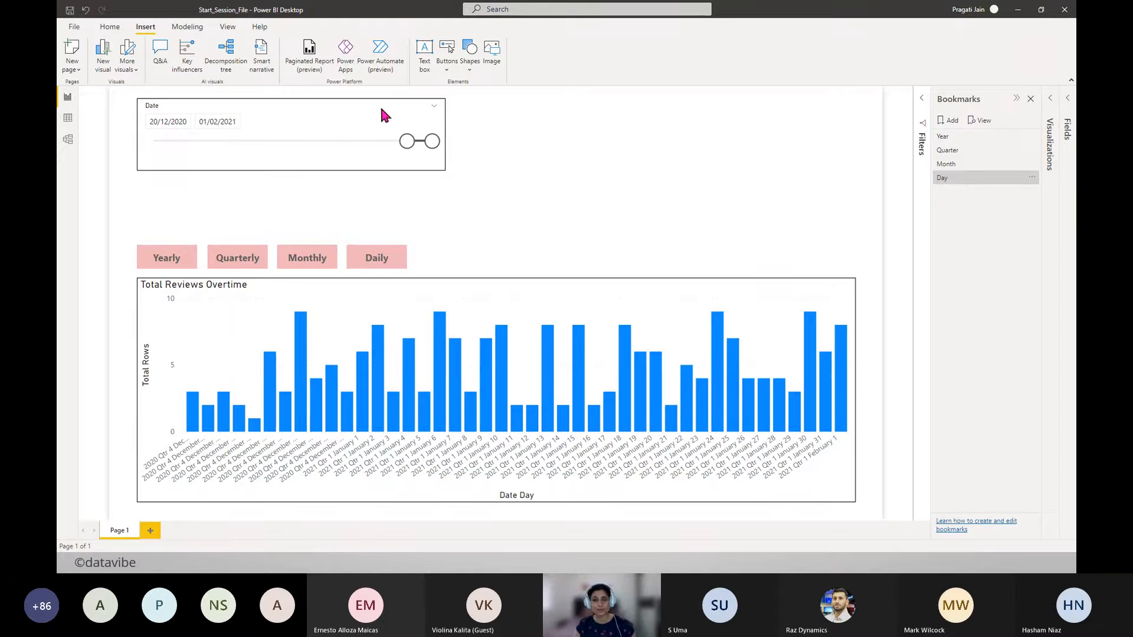
pyautogui.click(1016, 98)
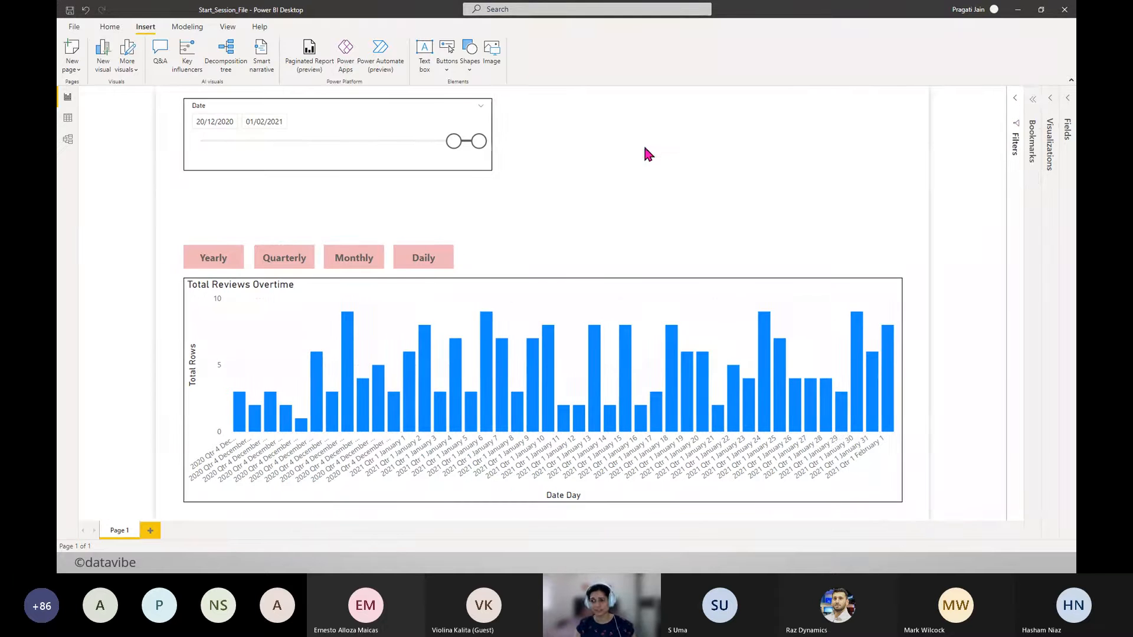
pyautogui.click(643, 145)
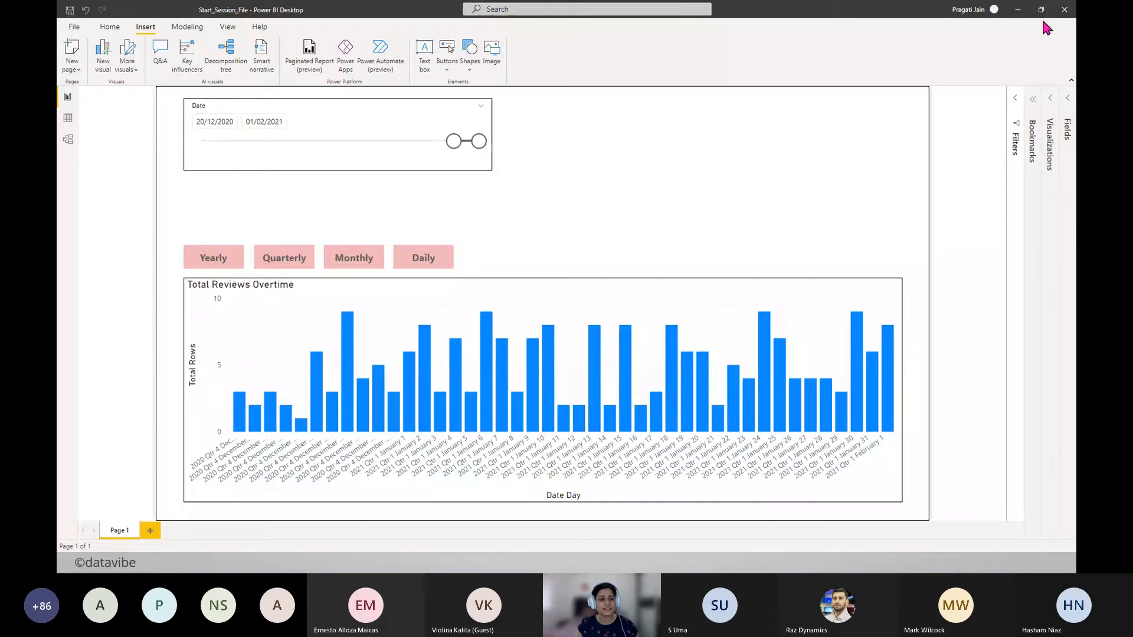
# - Test the Yearly, Quarterly, Monthly and Daily buttons in turn to check how the reviews chart switches
pyautogui.keyDown('ctrl'); pyautogui.click(213, 263); pyautogui.keyUp('ctrl')
pyautogui.keyDown('ctrl'); pyautogui.click(283, 269); pyautogui.keyUp('ctrl')
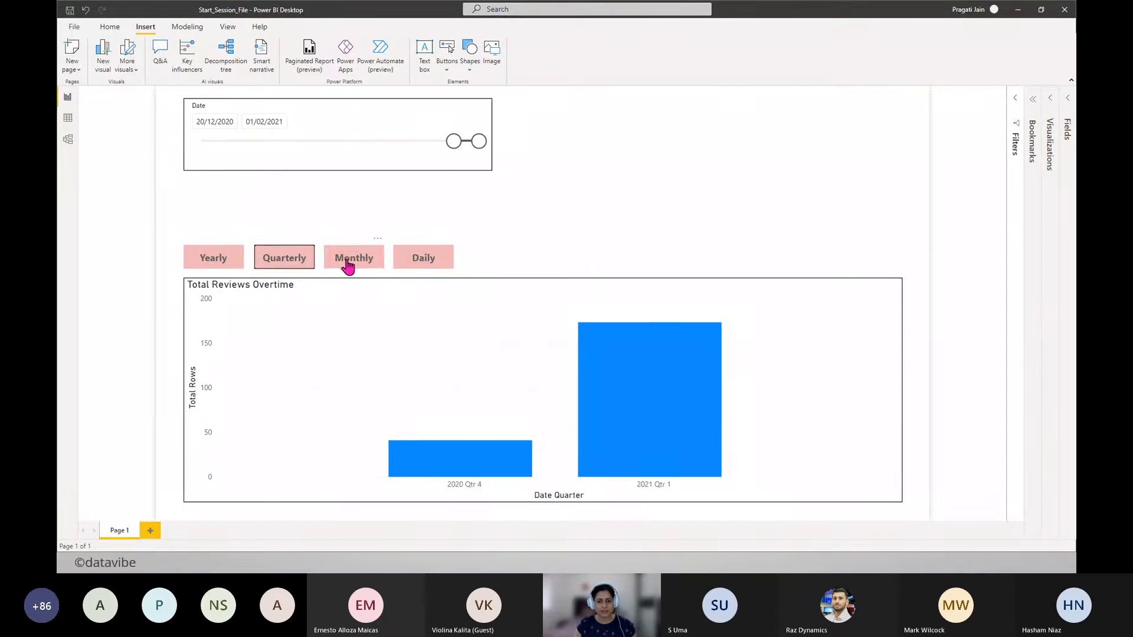
pyautogui.keyDown('ctrl'); pyautogui.click(351, 263); pyautogui.keyUp('ctrl')
pyautogui.keyDown('ctrl'); pyautogui.click(416, 265); pyautogui.keyUp('ctrl')
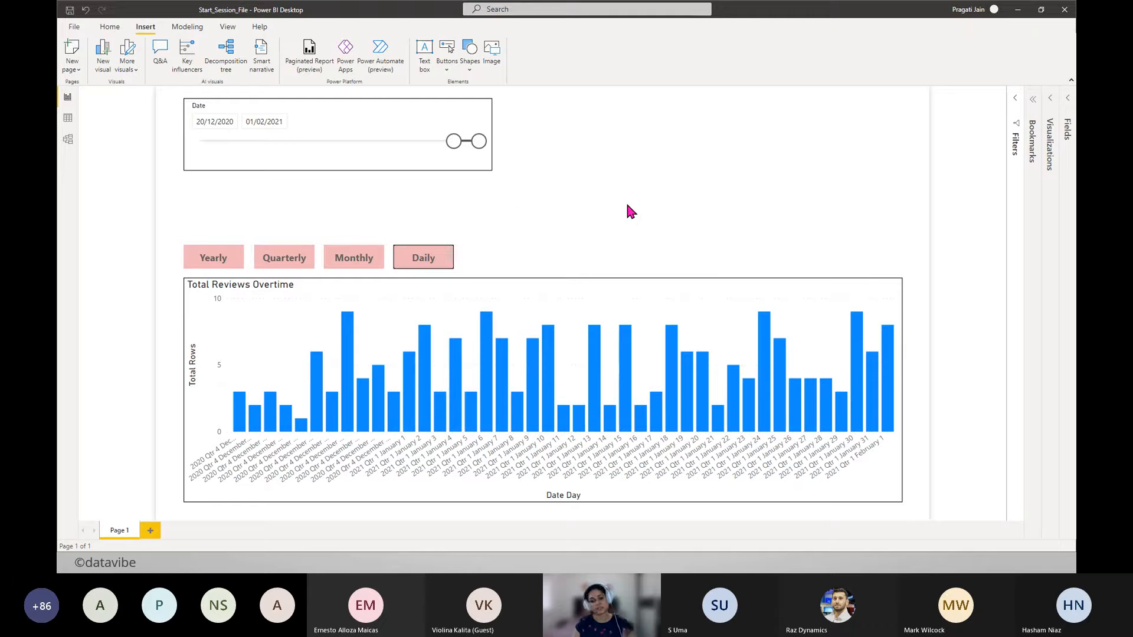
pyautogui.click(833, 201)
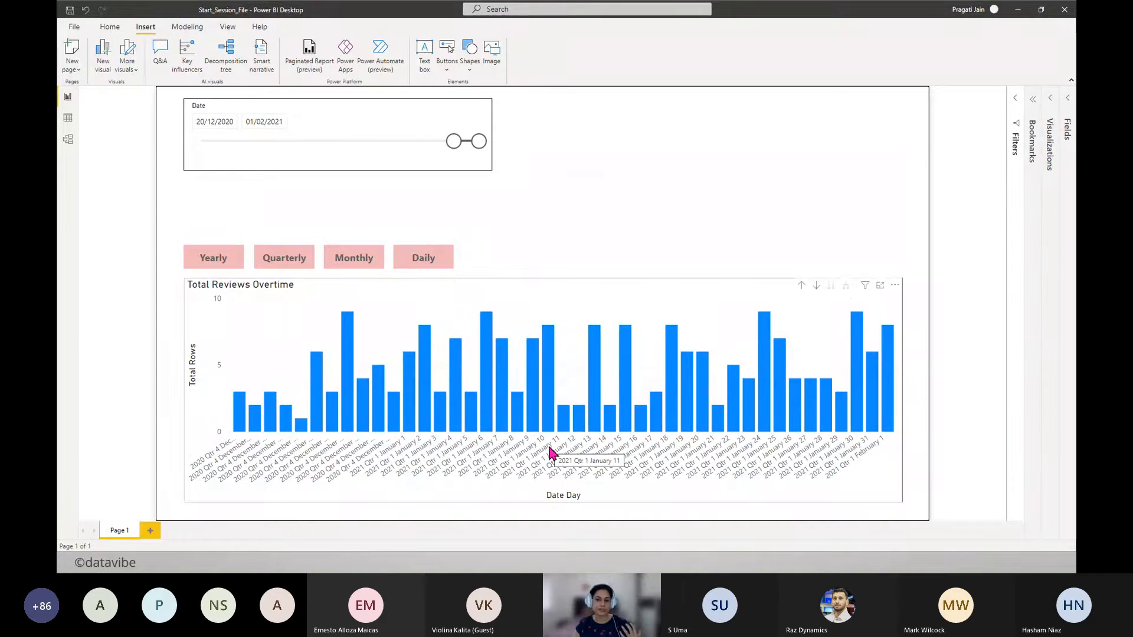
# - Rename the report page as "Drill-up Drill-down"
pyautogui.rightClick(110, 529)
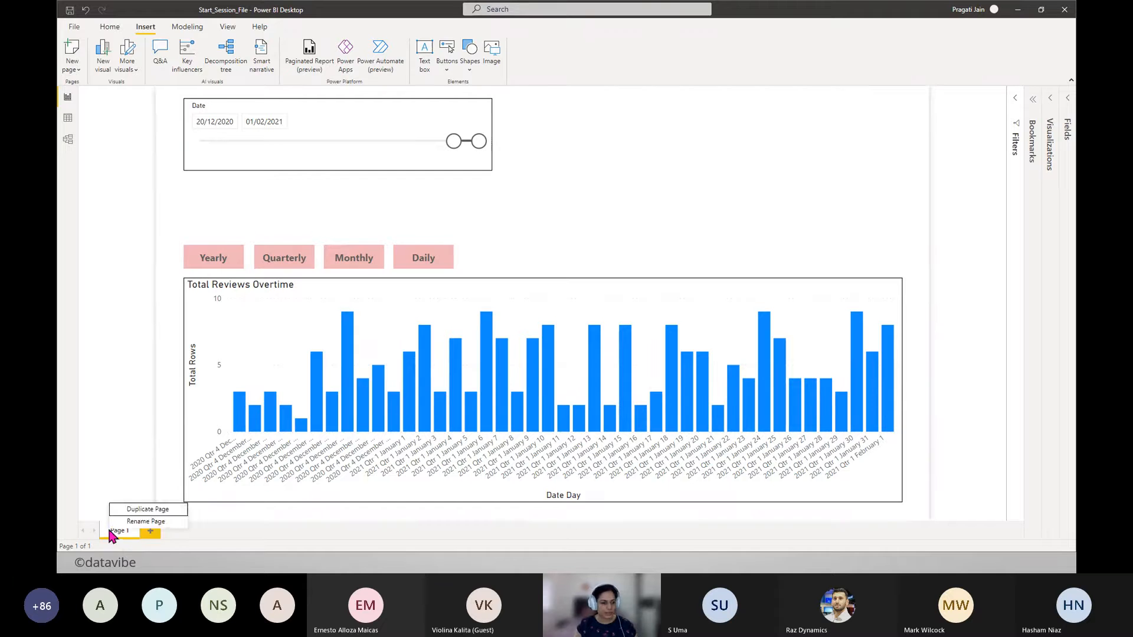
pyautogui.click(121, 523)
pyautogui.press('BackSpace')
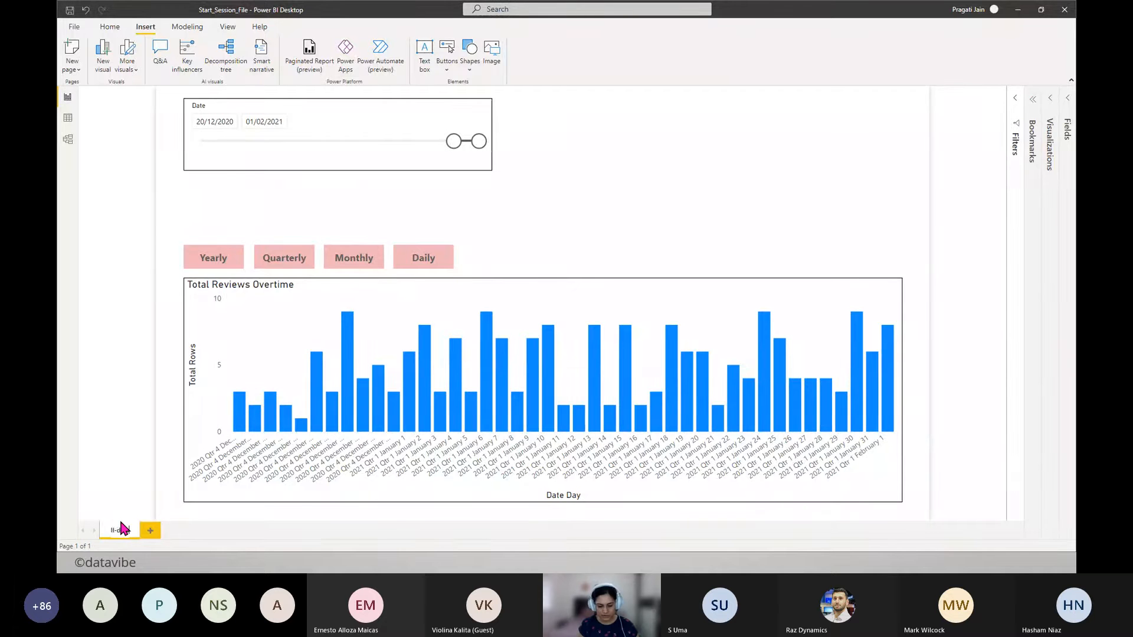
pyautogui.press('BackSpace')
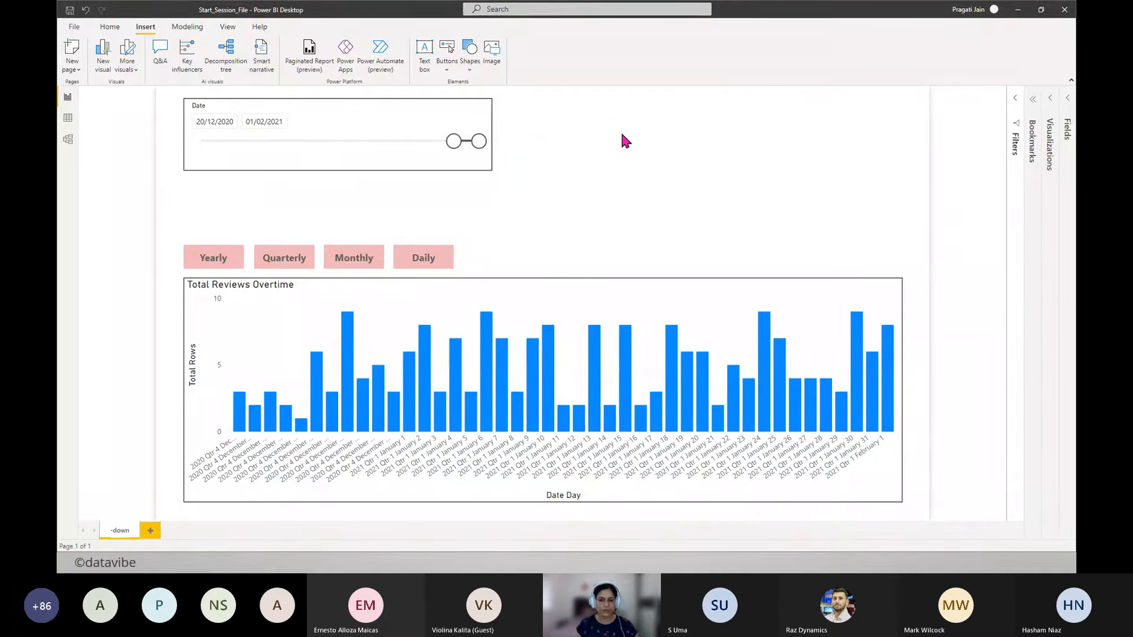
pyautogui.click(608, 175)
# - Check the session agenda slide, return to the report and add a second blank page
pyautogui.hotkey('alt', 'Tab')
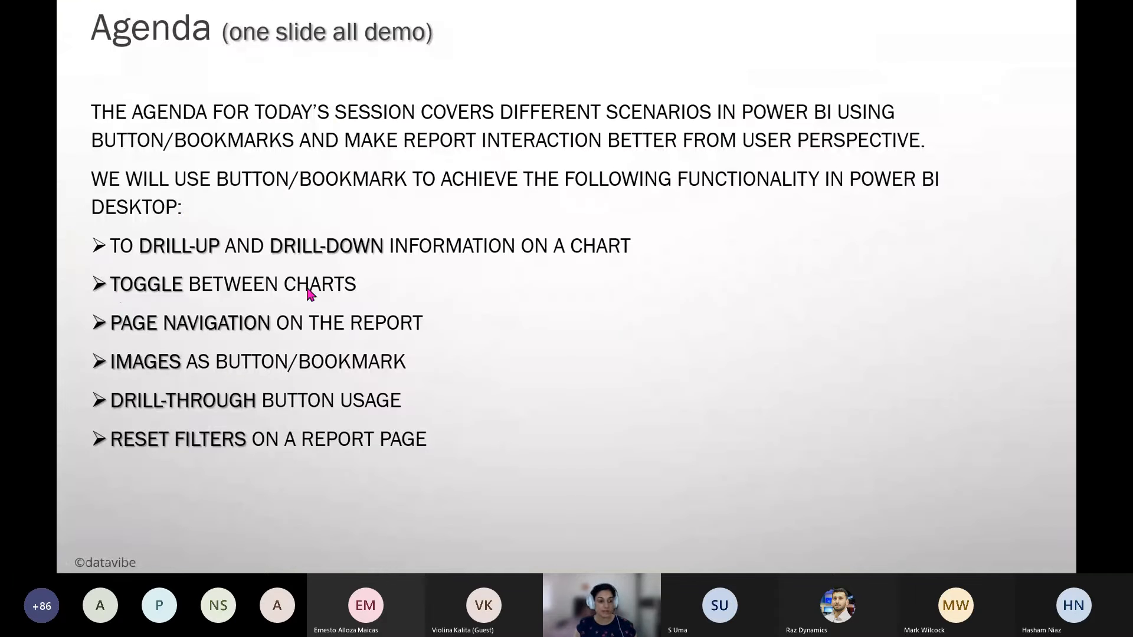
pyautogui.hotkey('alt', 'Tab')
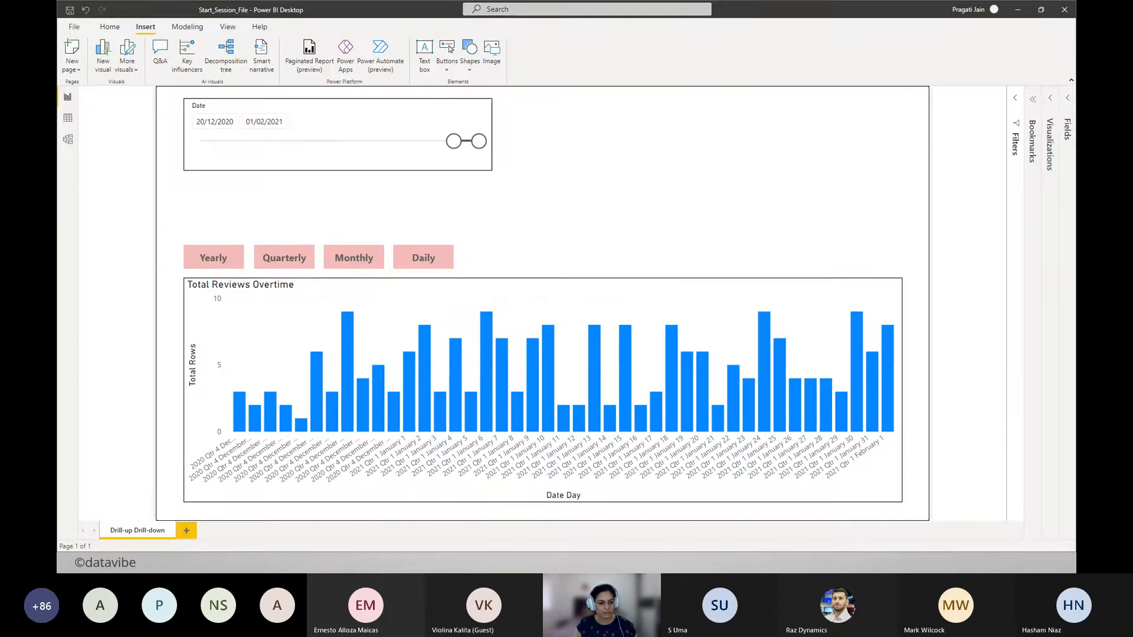
pyautogui.click(186, 533)
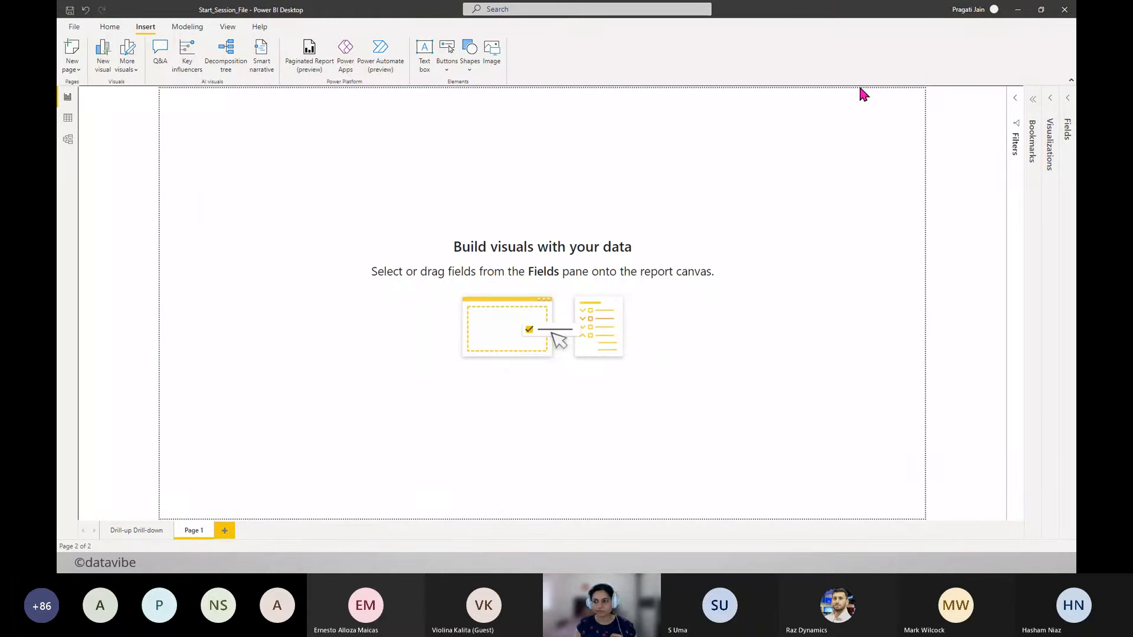
# - Insert a clustered column chart on the new page and enlarge it
pyautogui.click(1040, 114)
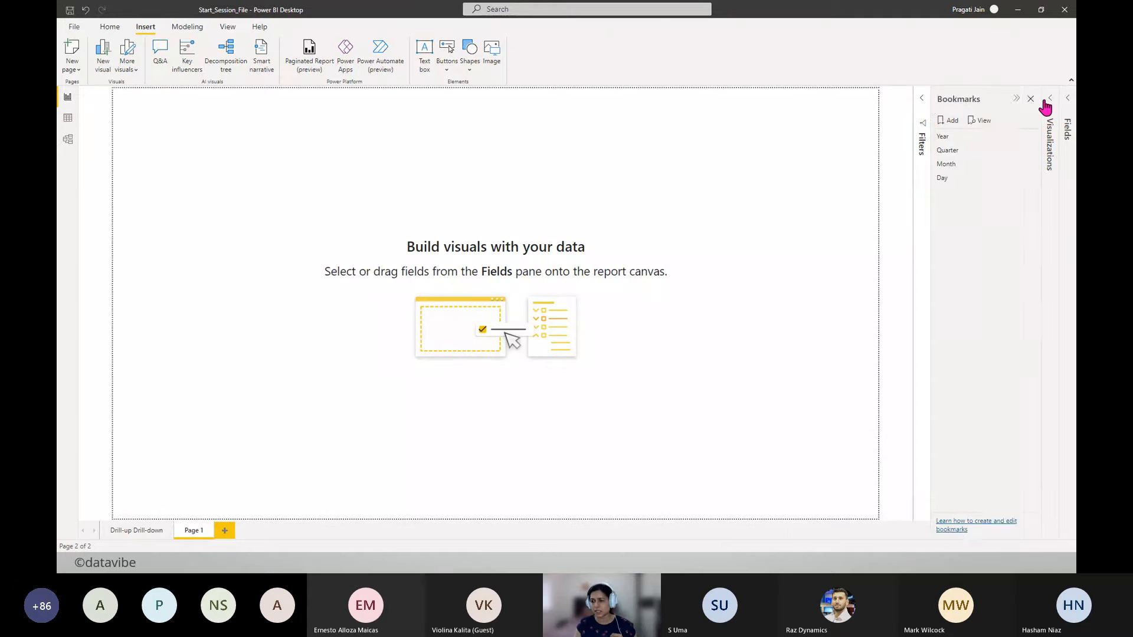
pyautogui.click(1049, 105)
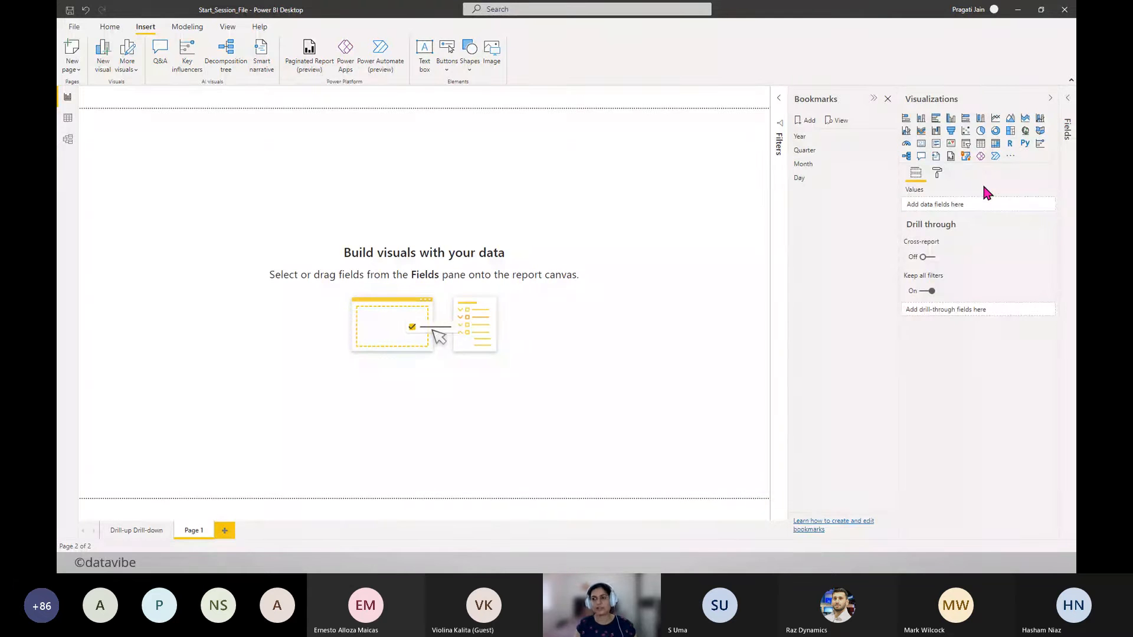
pyautogui.click(950, 118)
pyautogui.moveTo(167, 203); pyautogui.dragTo(235, 252)
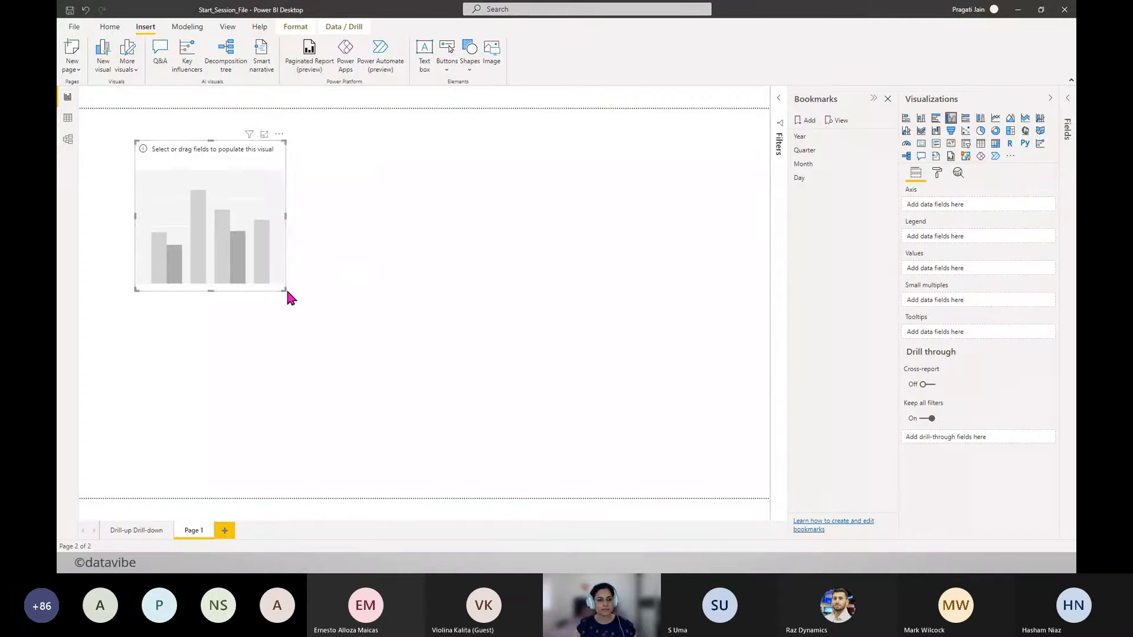
pyautogui.moveTo(283, 290); pyautogui.dragTo(447, 331)
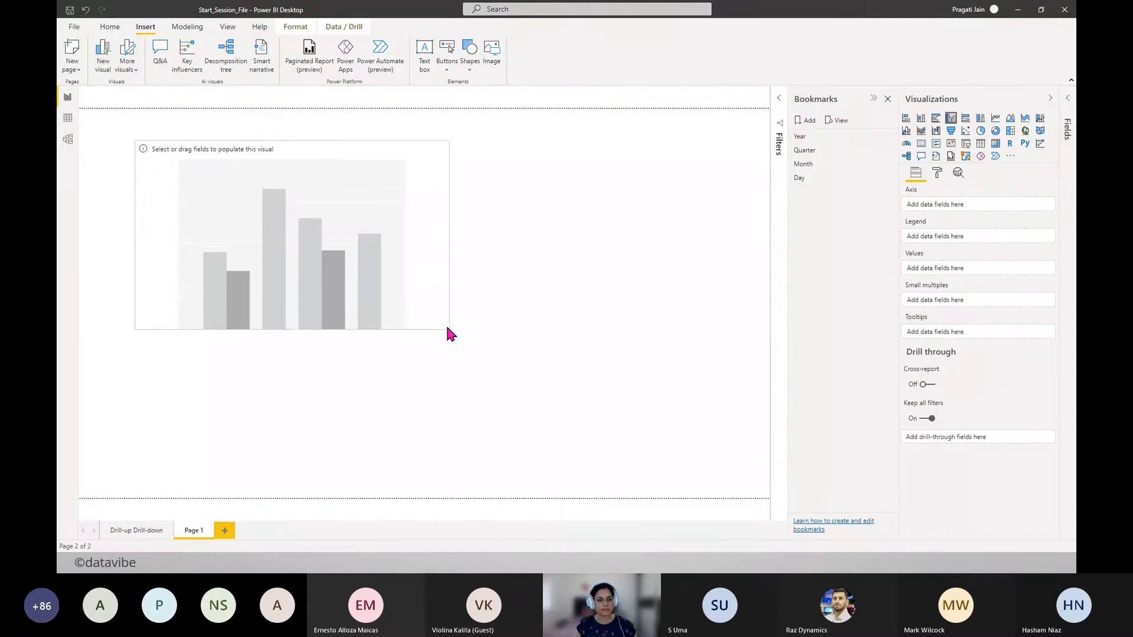
# - Assign Date to the chart's axis and Total Rows to its values, keeping only the Year and Month levels of the date hierarchy
pyautogui.click(1069, 108)
pyautogui.click(962, 141)
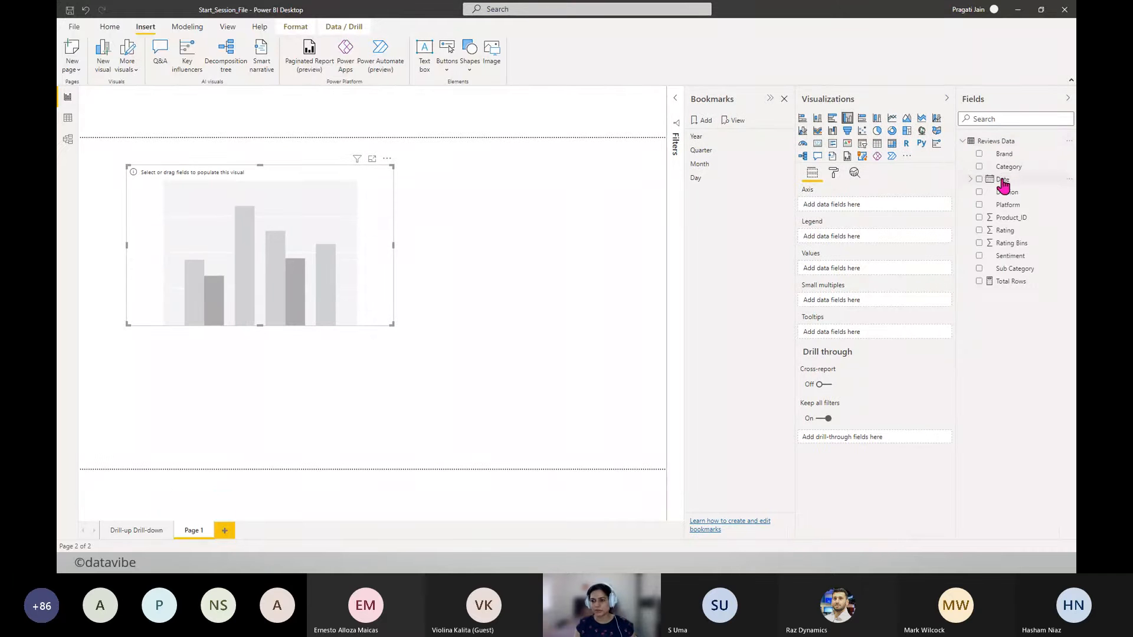
pyautogui.moveTo(1003, 179); pyautogui.dragTo(844, 210)
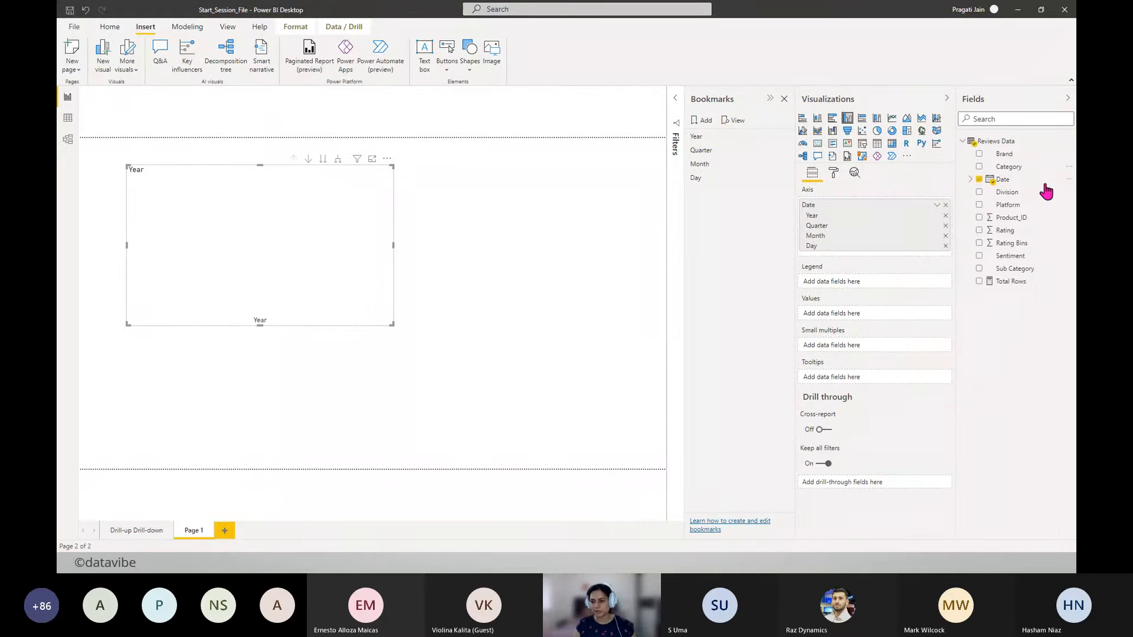
pyautogui.moveTo(1017, 294); pyautogui.dragTo(870, 328)
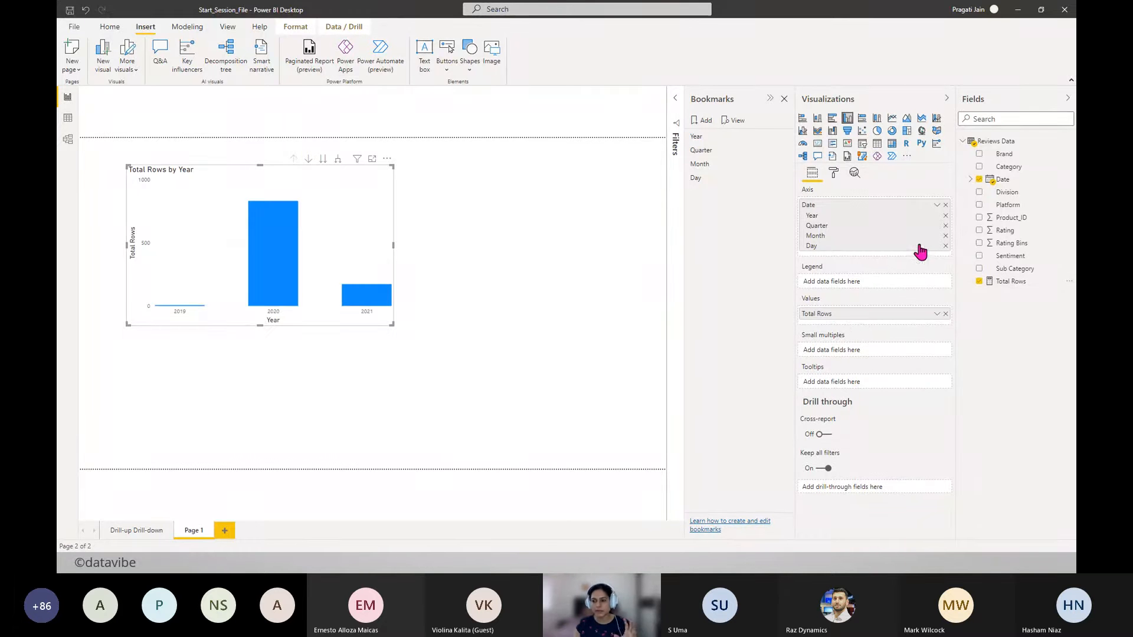
pyautogui.click(945, 226)
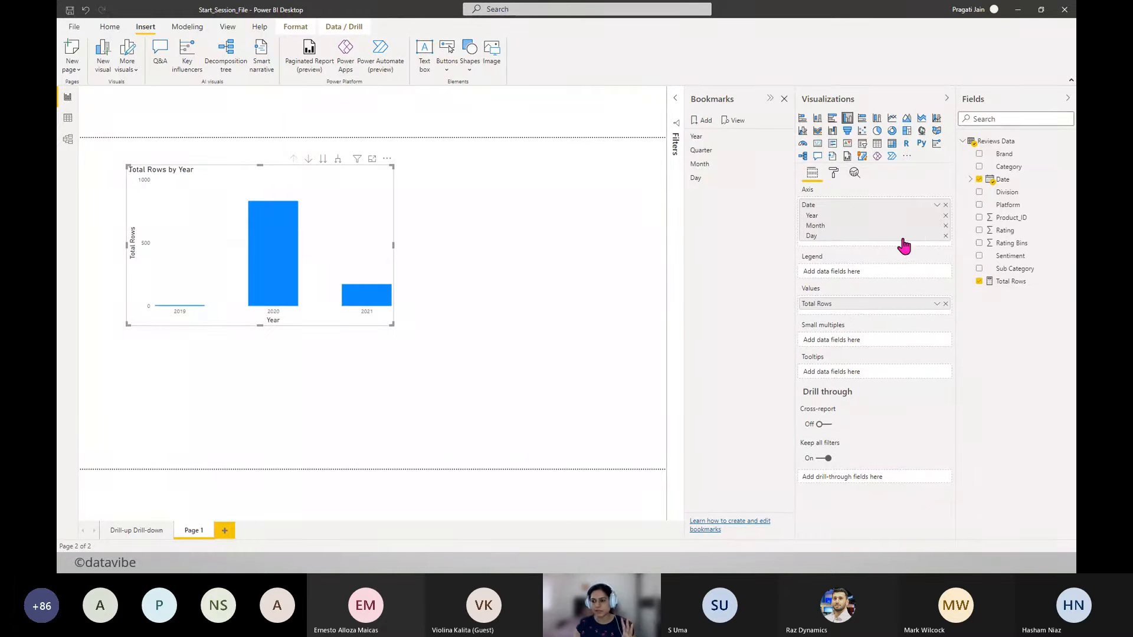
pyautogui.click(945, 236)
# - Widen the column chart and expand its axis by one level to show year and month
pyautogui.moveTo(393, 245); pyautogui.dragTo(556, 244)
pyautogui.click(501, 158)
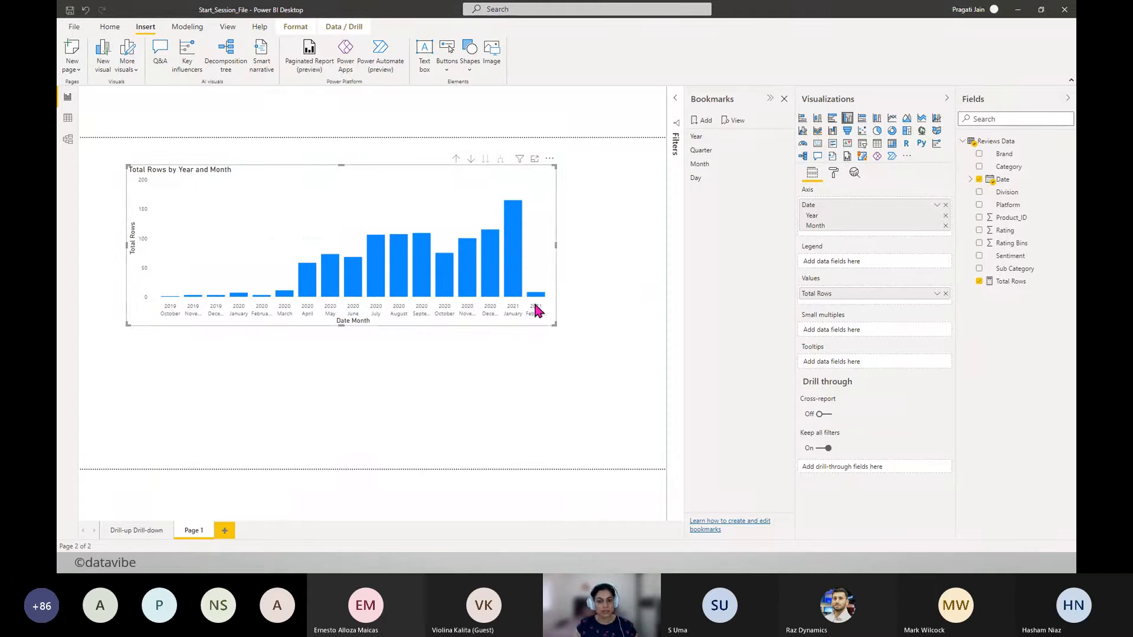
pyautogui.moveTo(556, 244); pyautogui.dragTo(529, 246)
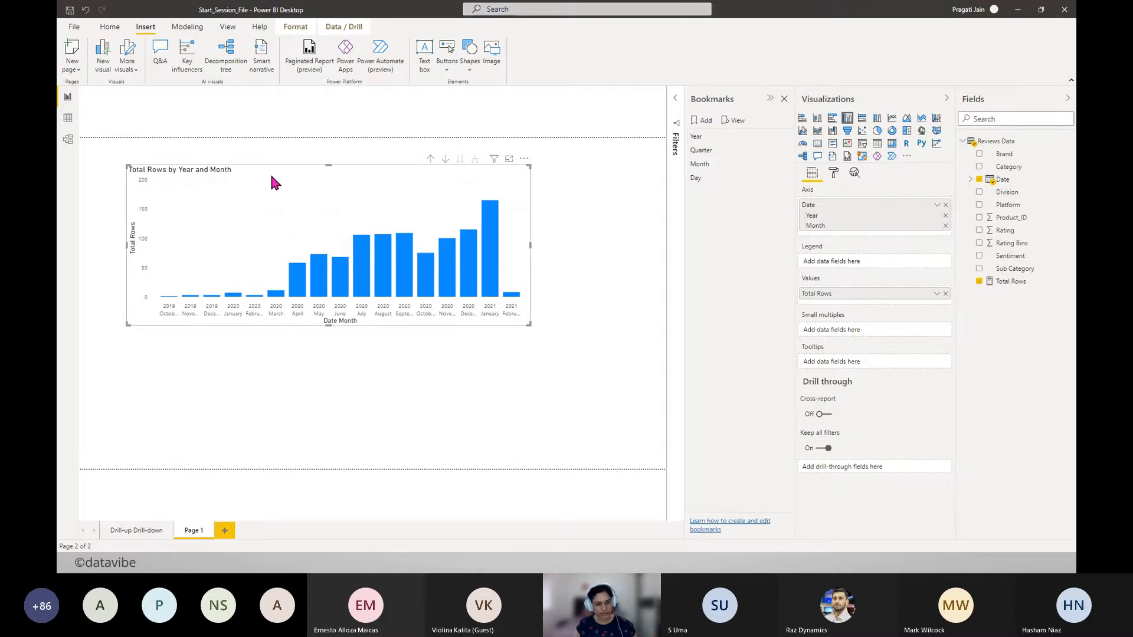
# - Duplicate the Total Rows chart and place the copy below the original, aligned with its side edges
pyautogui.click(300, 379)
pyautogui.click(275, 204)
pyautogui.hotkey('ctrl', 'c')
pyautogui.hotkey('ctrl', 'v')
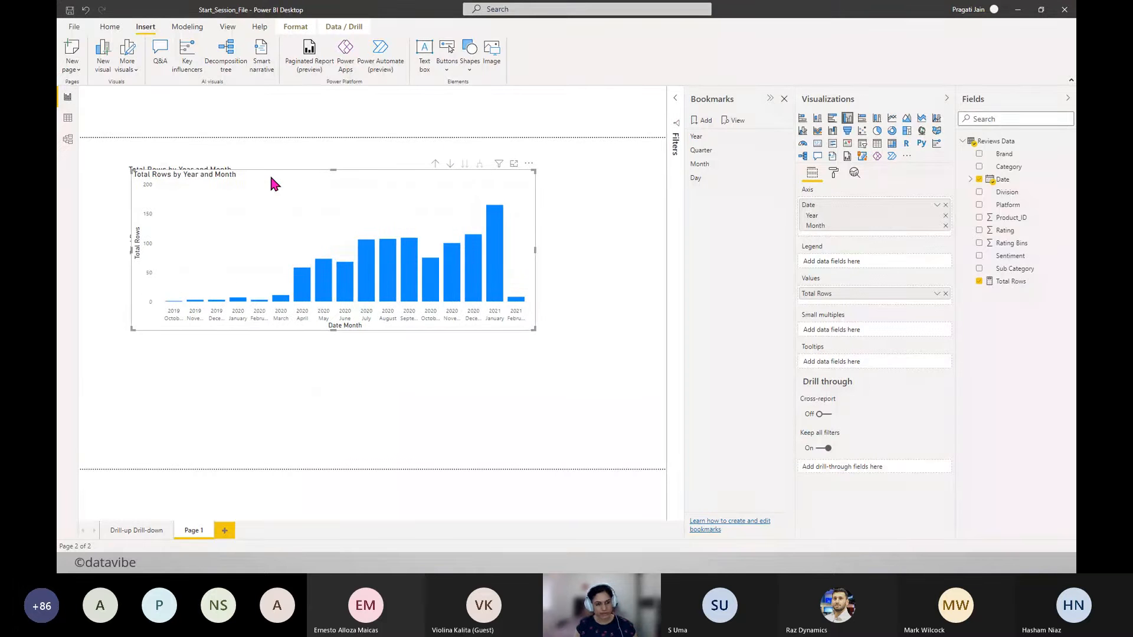
pyautogui.moveTo(270, 175); pyautogui.dragTo(270, 336)
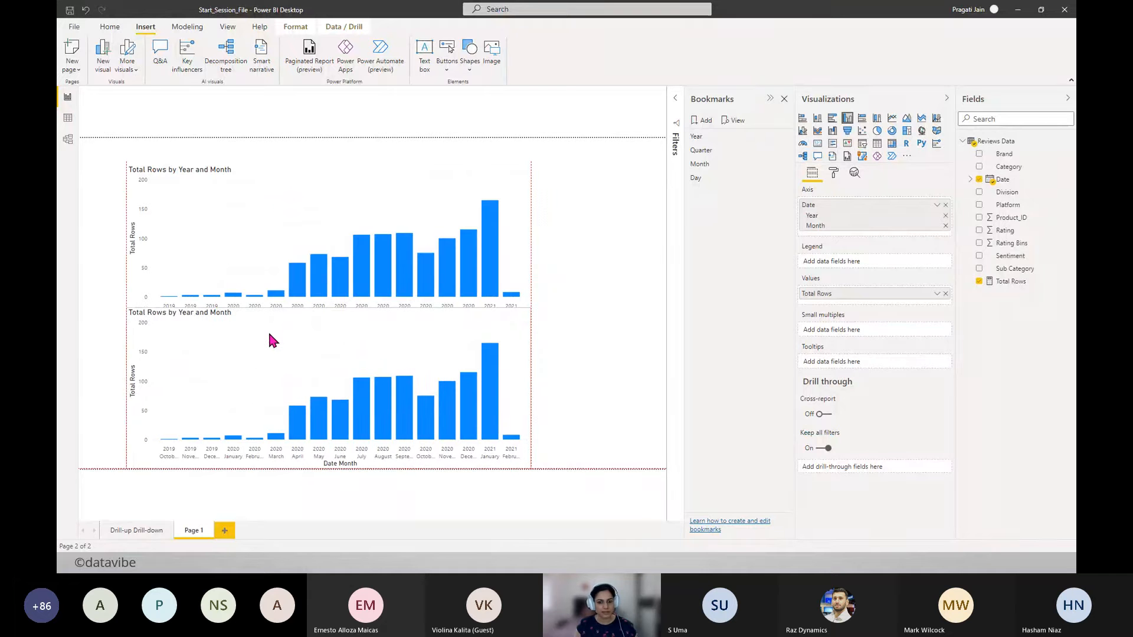
# - Turn on data labels for the lower Total Rows chart
pyautogui.click(833, 173)
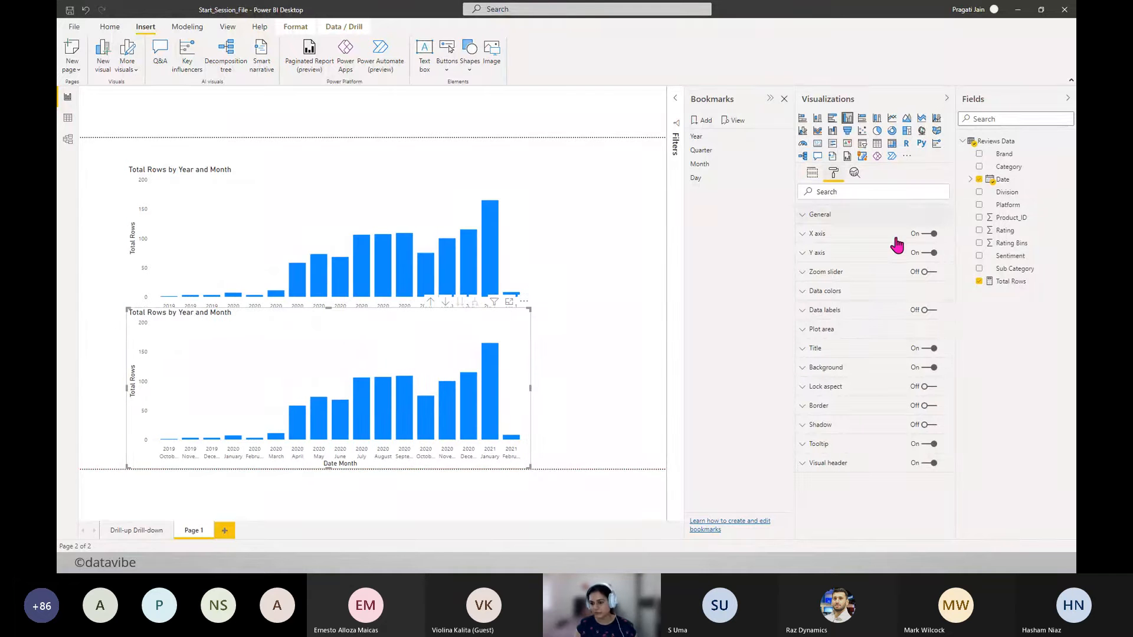
pyautogui.click(927, 311)
pyautogui.click(824, 310)
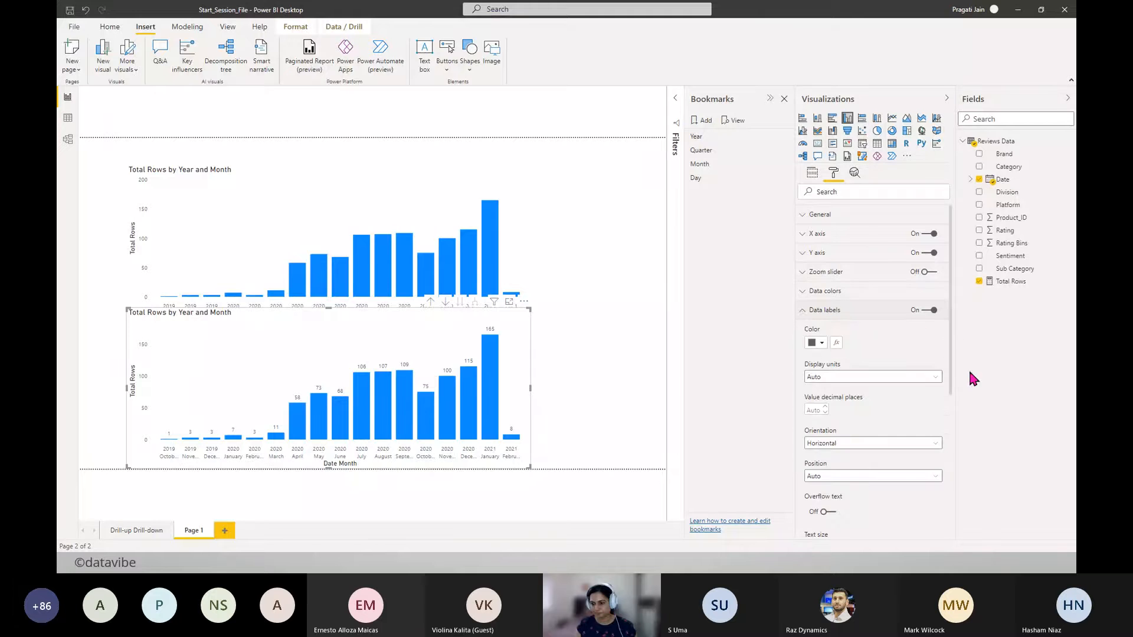
pyautogui.click(804, 311)
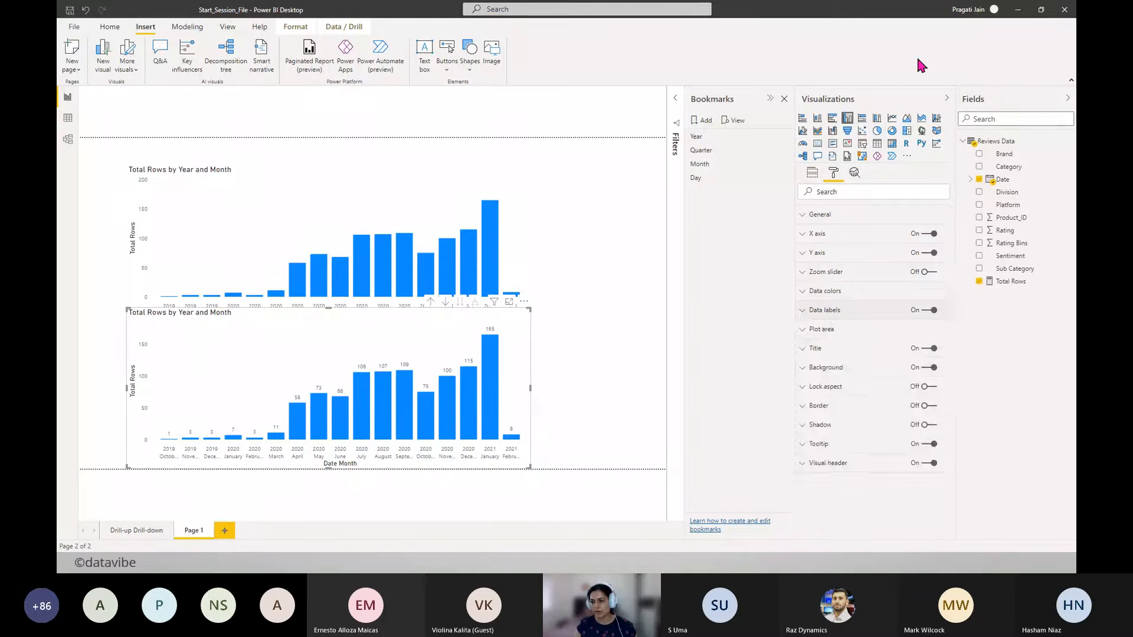
# - Turn on borders for both the lower and upper Total Rows charts
pyautogui.click(947, 99)
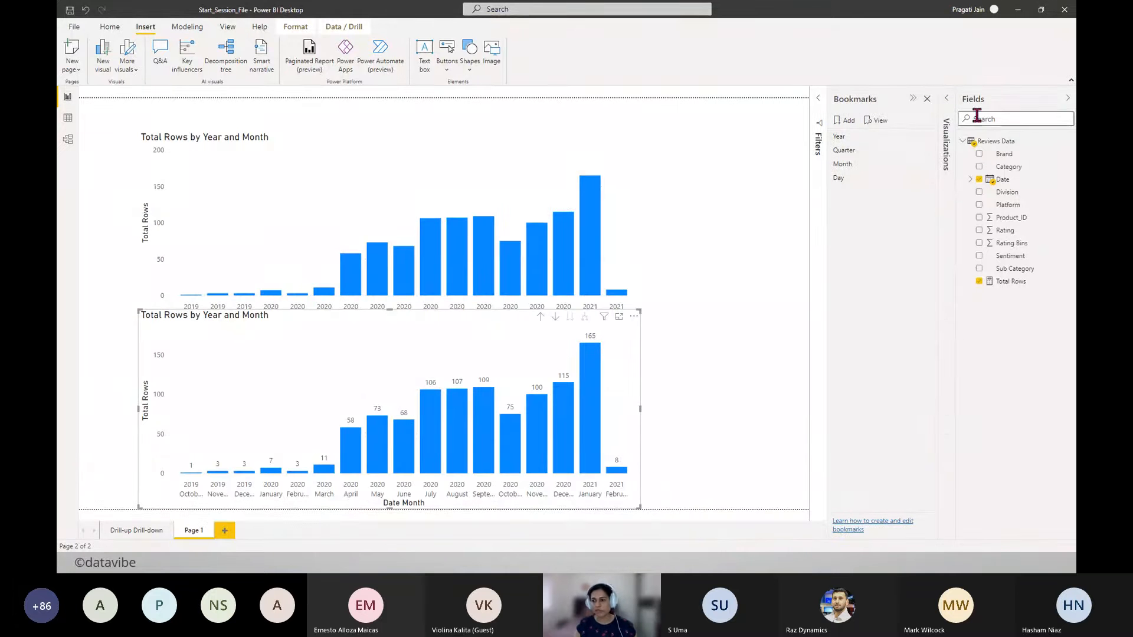
pyautogui.click(951, 107)
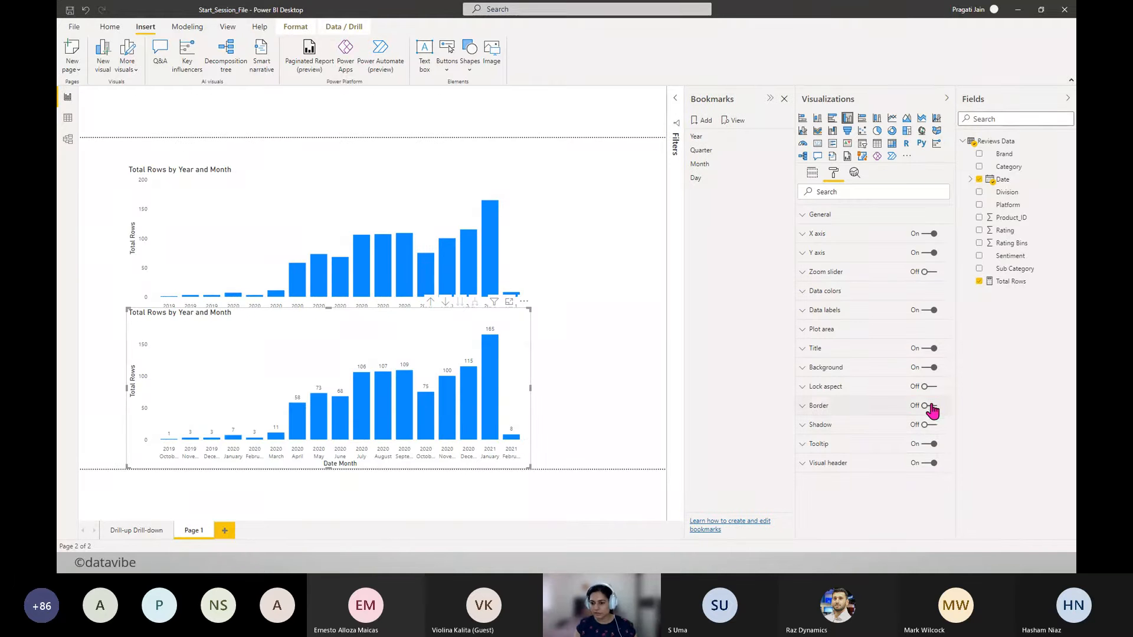
pyautogui.click(931, 405)
pyautogui.click(399, 177)
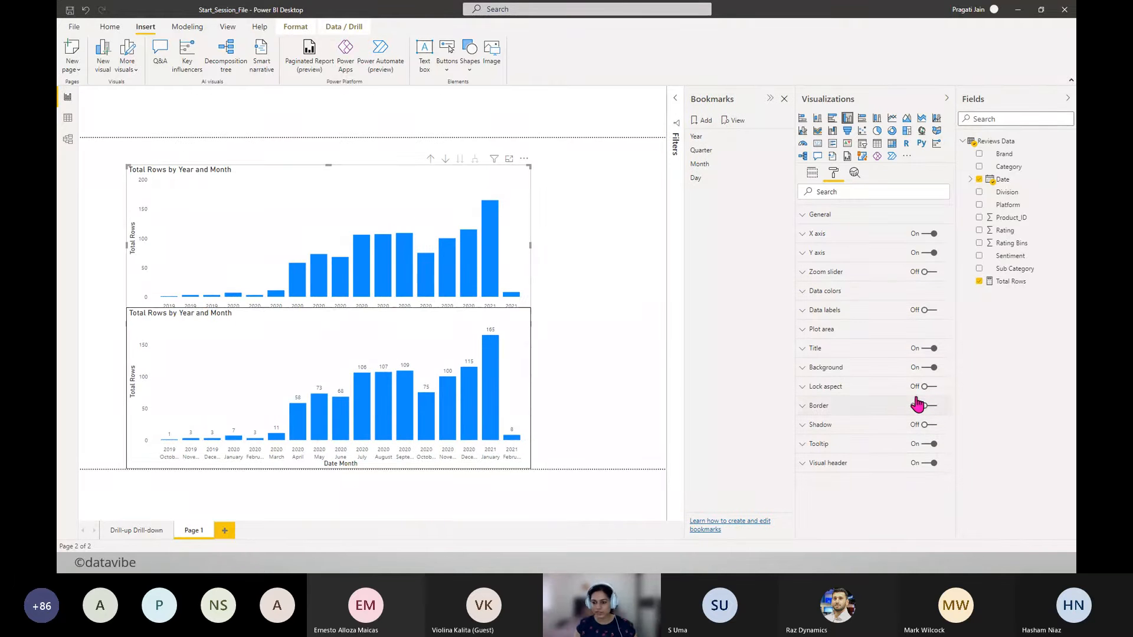
pyautogui.click(948, 99)
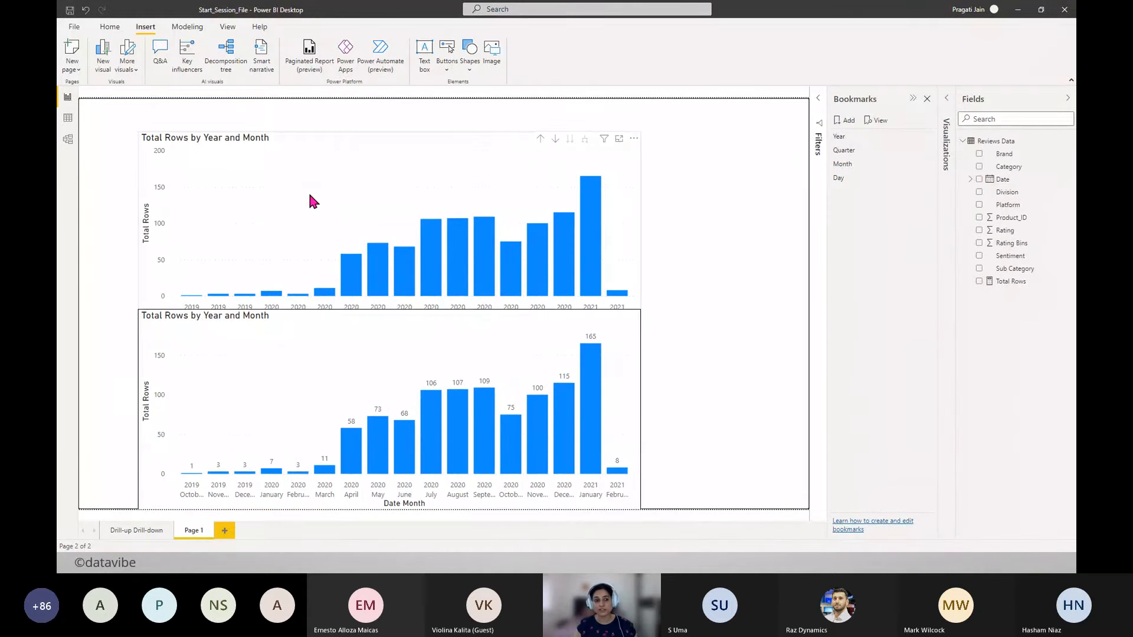
# - Stack both charts near the page's upper-left corner without overlap, shortening the upper to a height of about 305 and the lower to about 298
pyautogui.moveTo(293, 146); pyautogui.dragTo(242, 118)
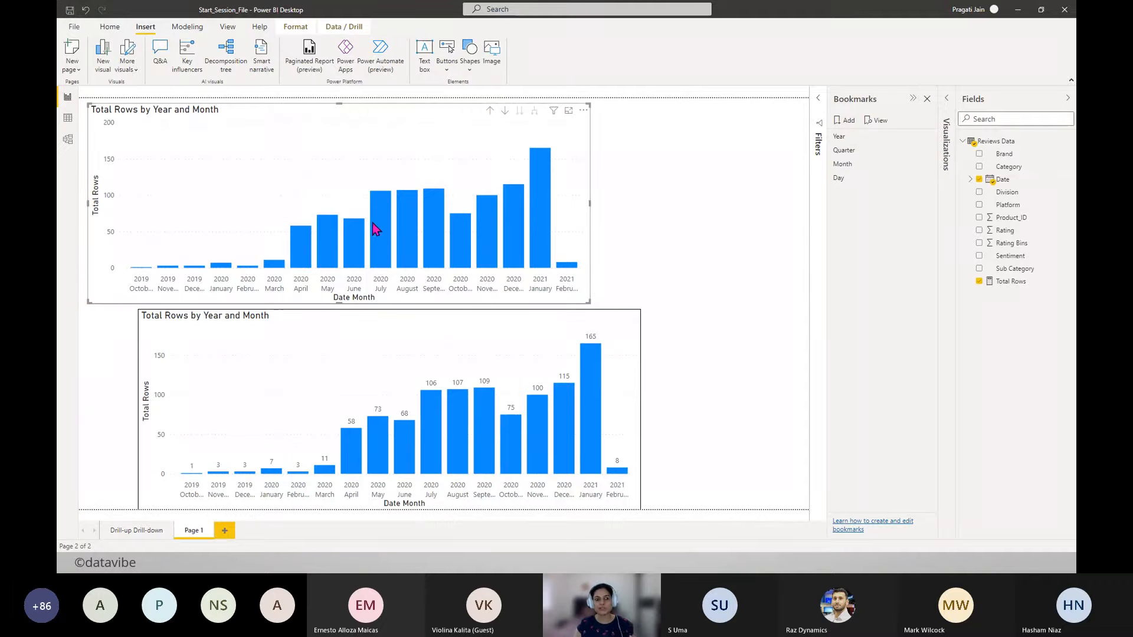
pyautogui.moveTo(339, 302); pyautogui.dragTo(337, 281)
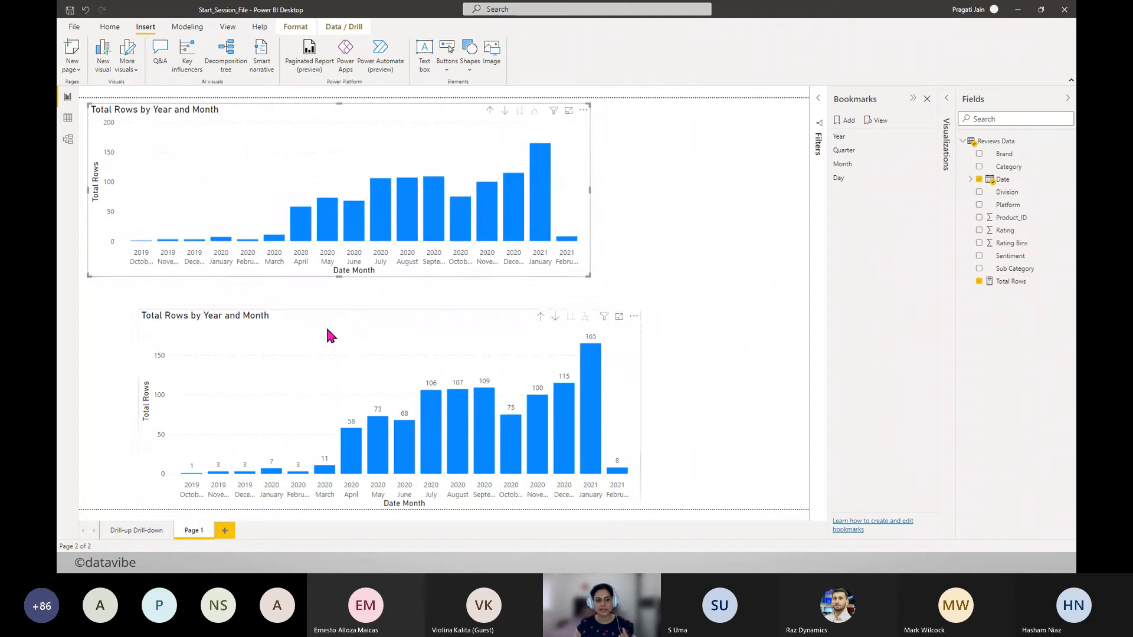
pyautogui.moveTo(325, 325); pyautogui.dragTo(277, 306)
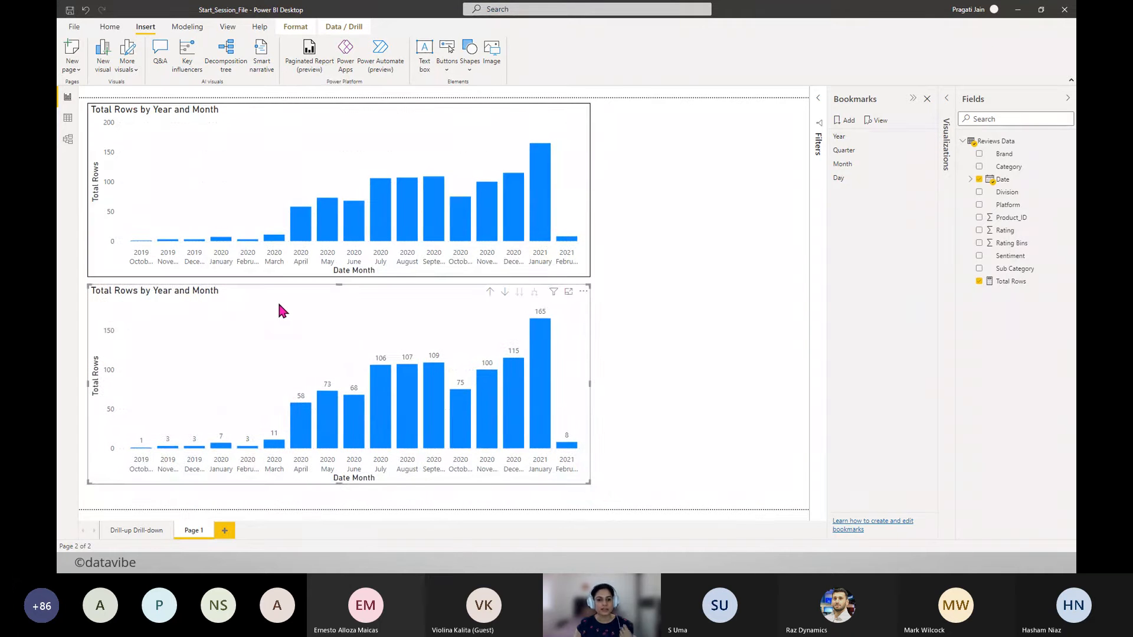
pyautogui.moveTo(338, 483); pyautogui.dragTo(342, 453)
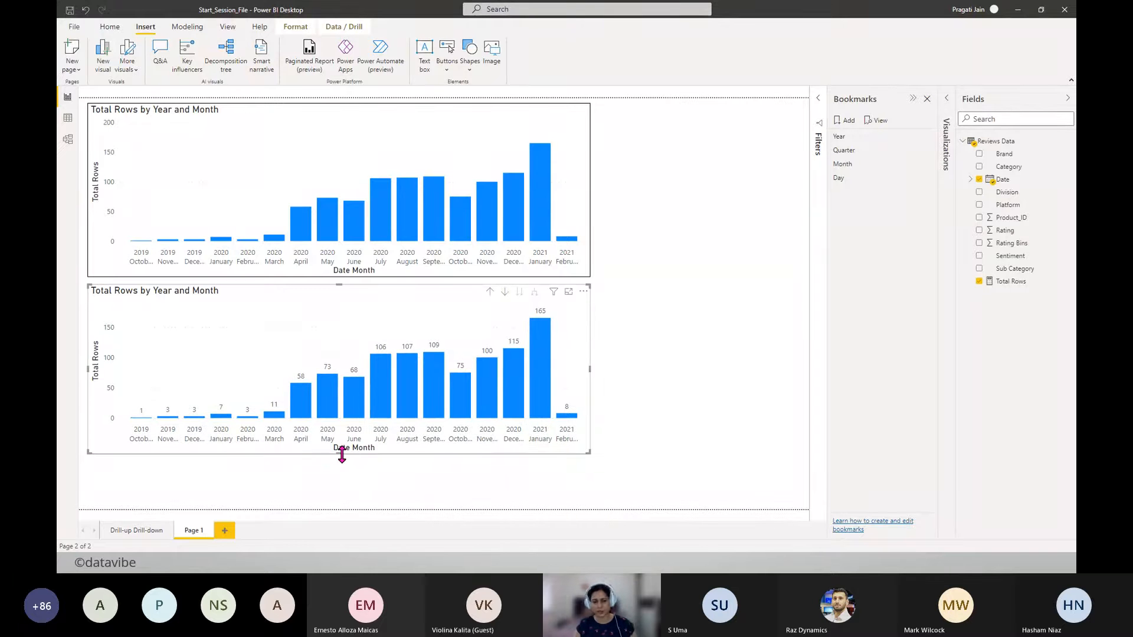
pyautogui.click(666, 344)
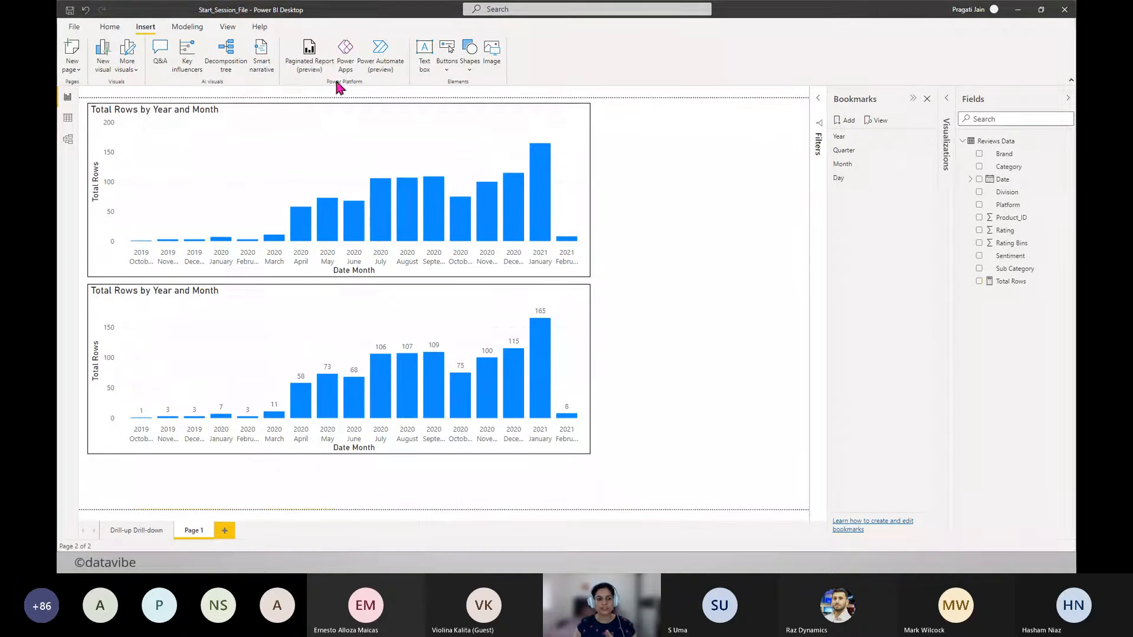
# - Match the lower Total Rows chart's height to the upper chart by setting it to 305
pyautogui.click(317, 114)
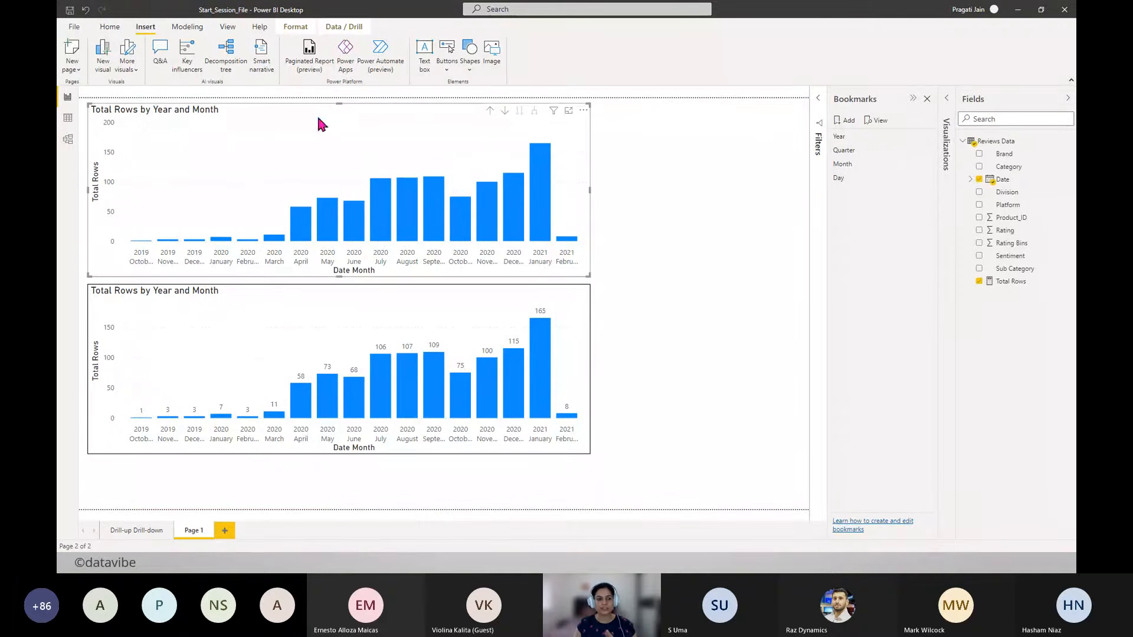
pyautogui.click(945, 103)
pyautogui.click(833, 173)
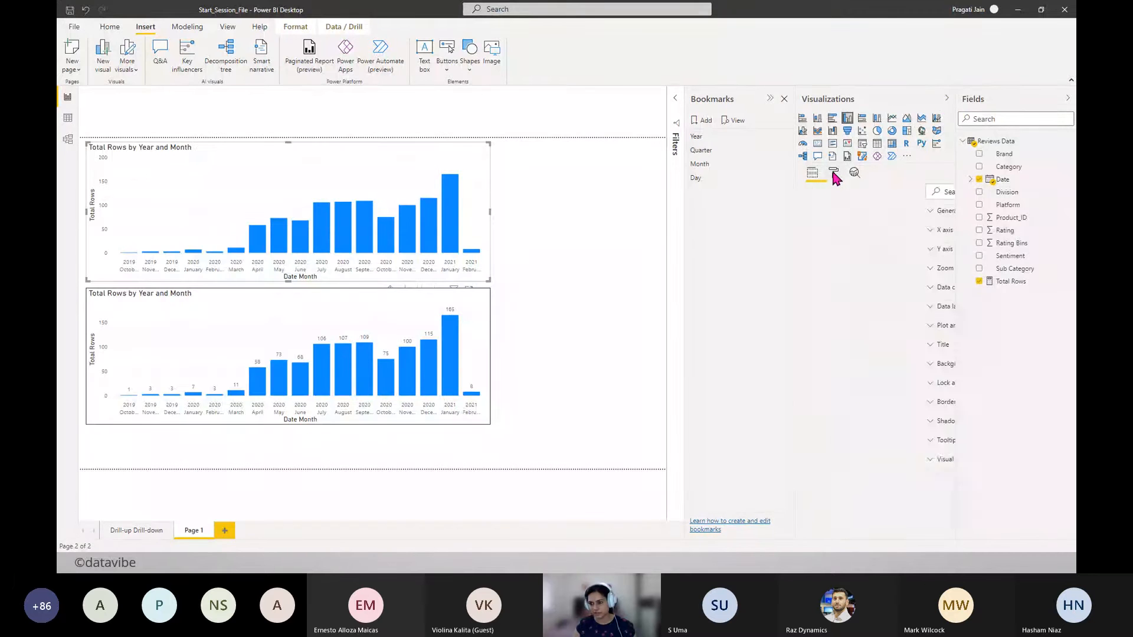
pyautogui.click(821, 216)
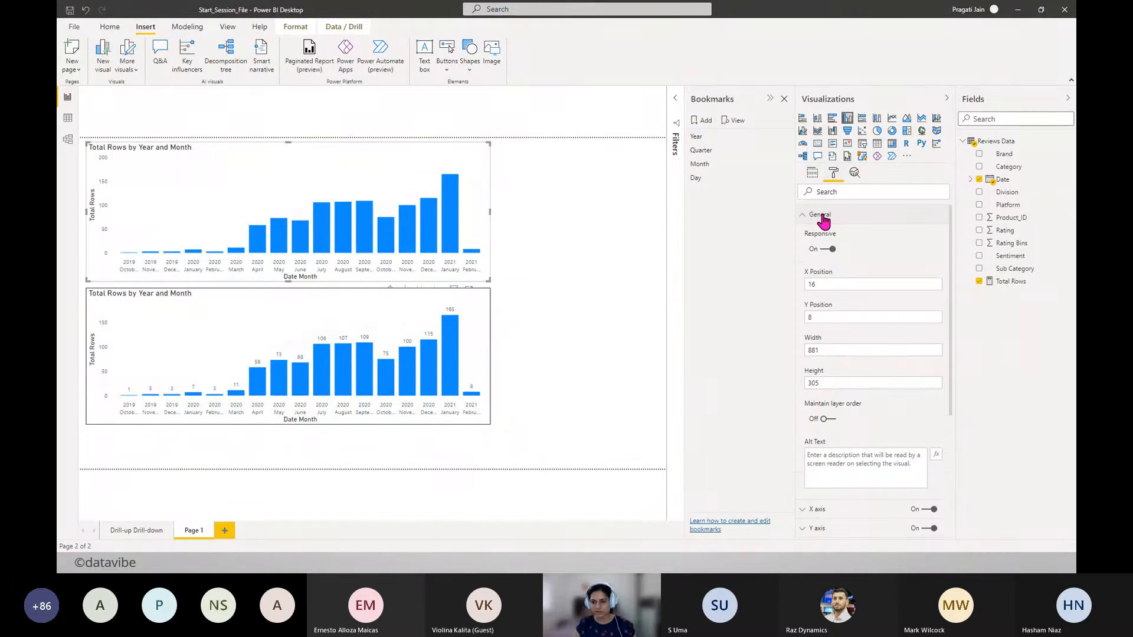
pyautogui.click(829, 352)
pyautogui.click(828, 385)
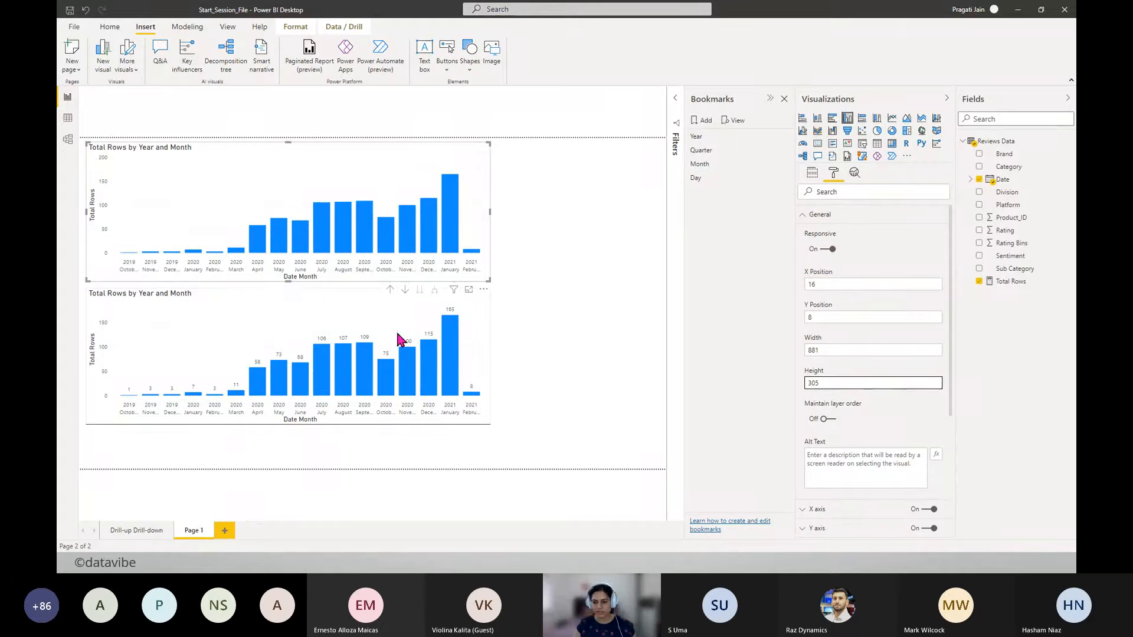
pyautogui.click(324, 307)
pyautogui.click(830, 385)
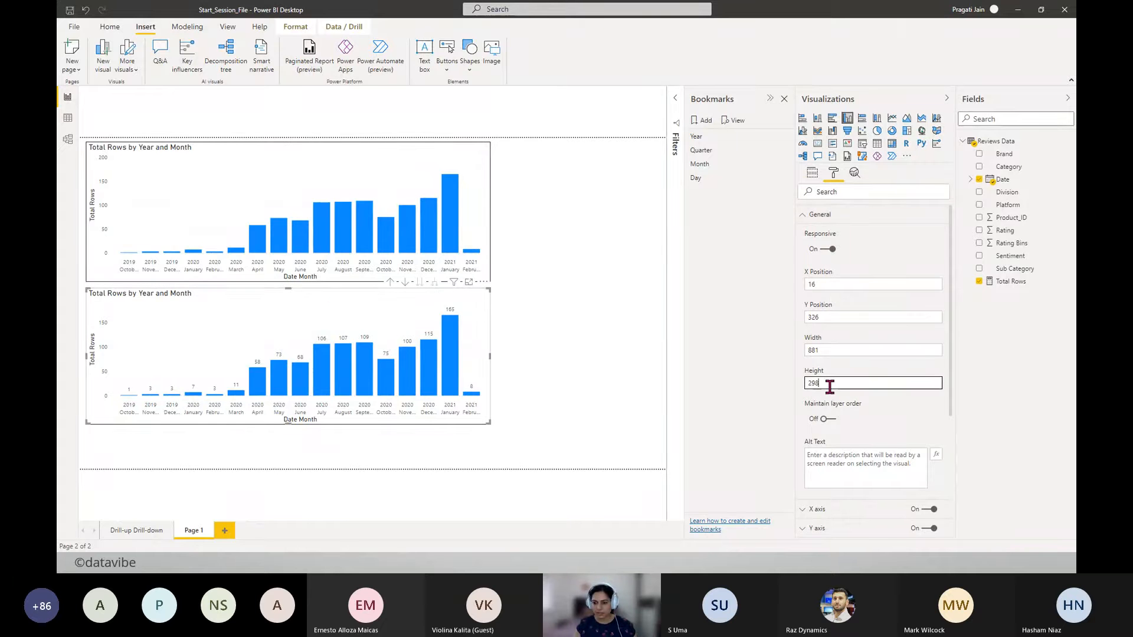
pyautogui.press('BackSpace')
pyautogui.press('BackSpace')
pyautogui.press('BackSpace')
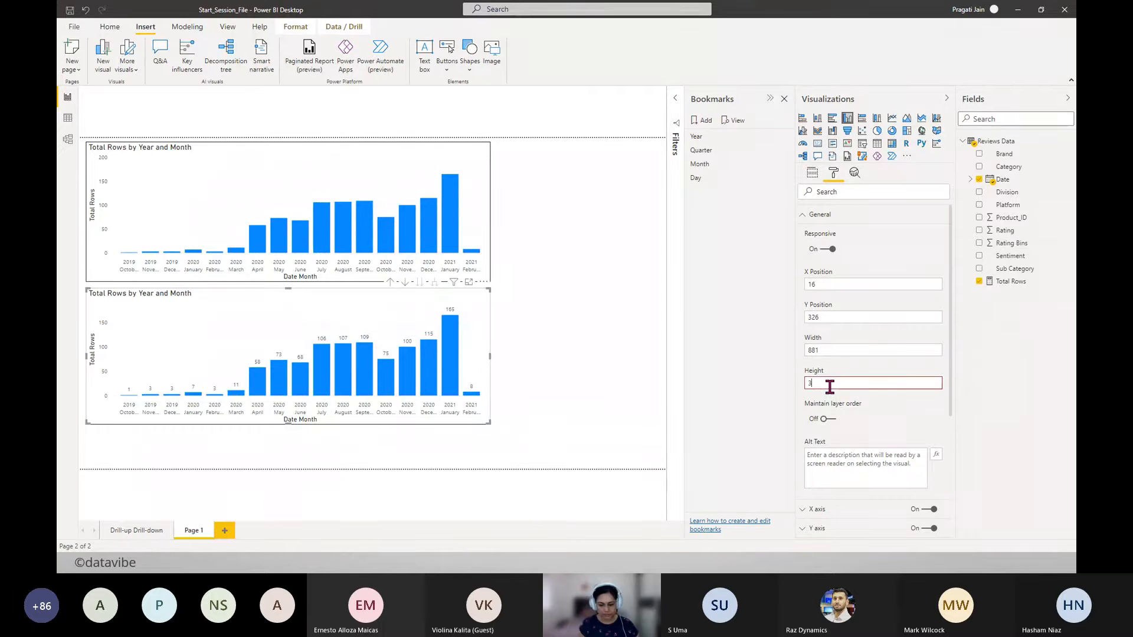
pyautogui.press('Return')
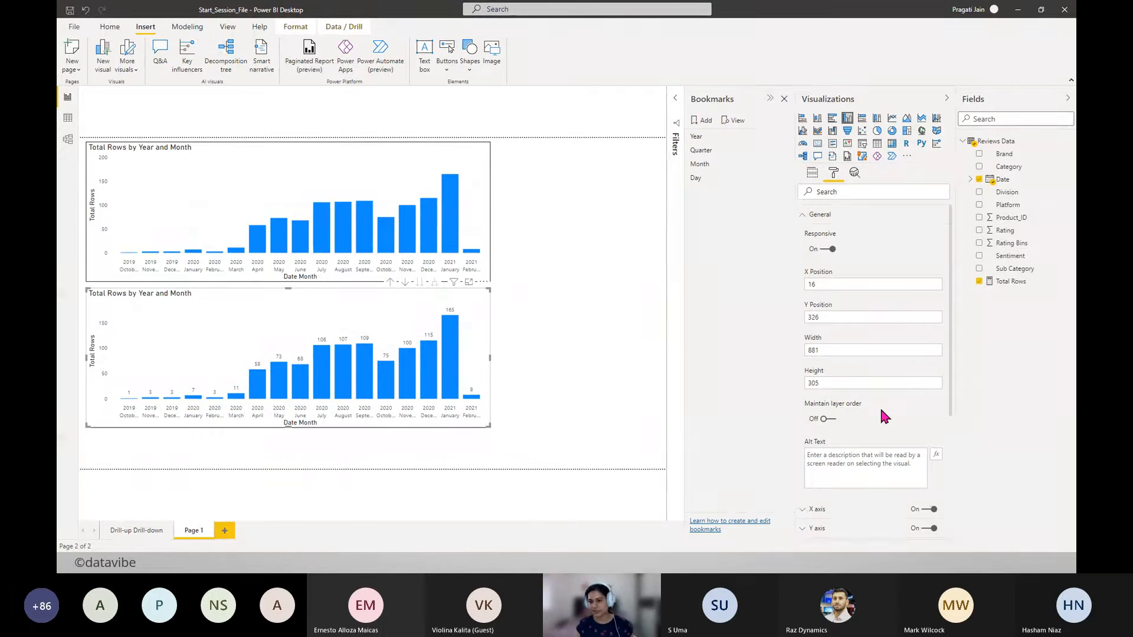
pyautogui.click(947, 98)
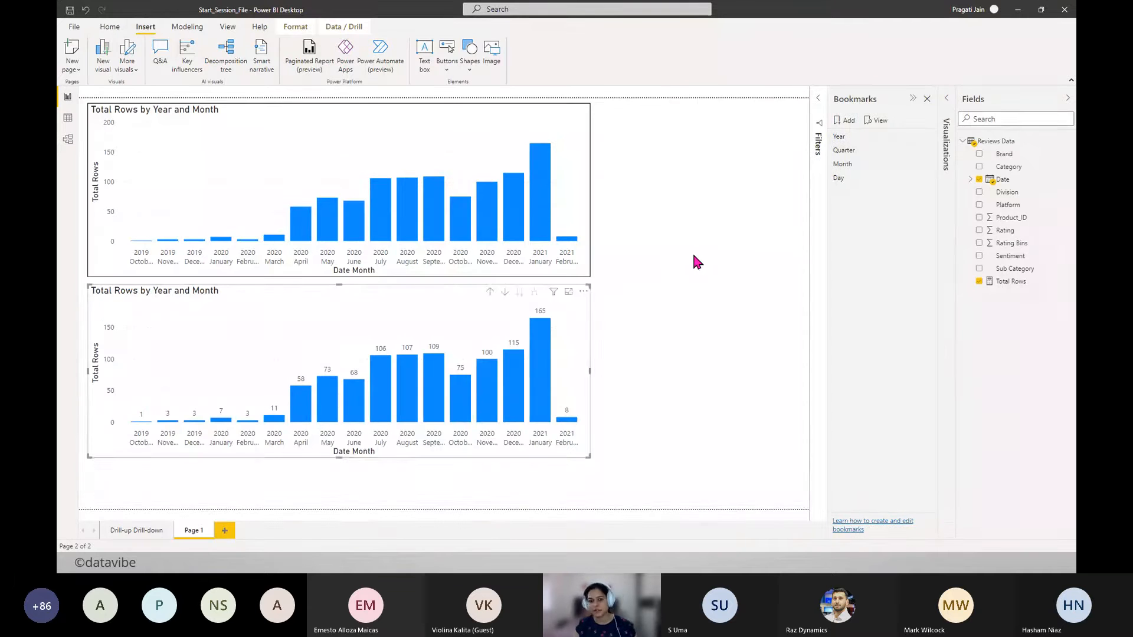
pyautogui.click(693, 256)
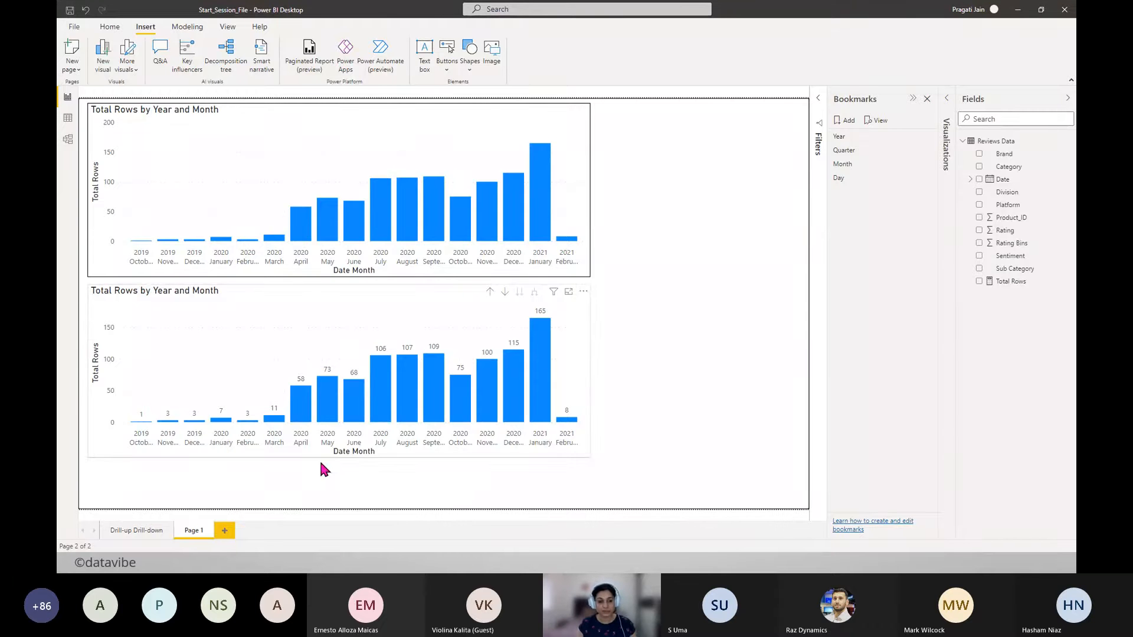
# - Swap the two charts' positions so the one with data labels sits above the one without, at the page's upper edge
pyautogui.moveTo(307, 115); pyautogui.dragTo(307, 299)
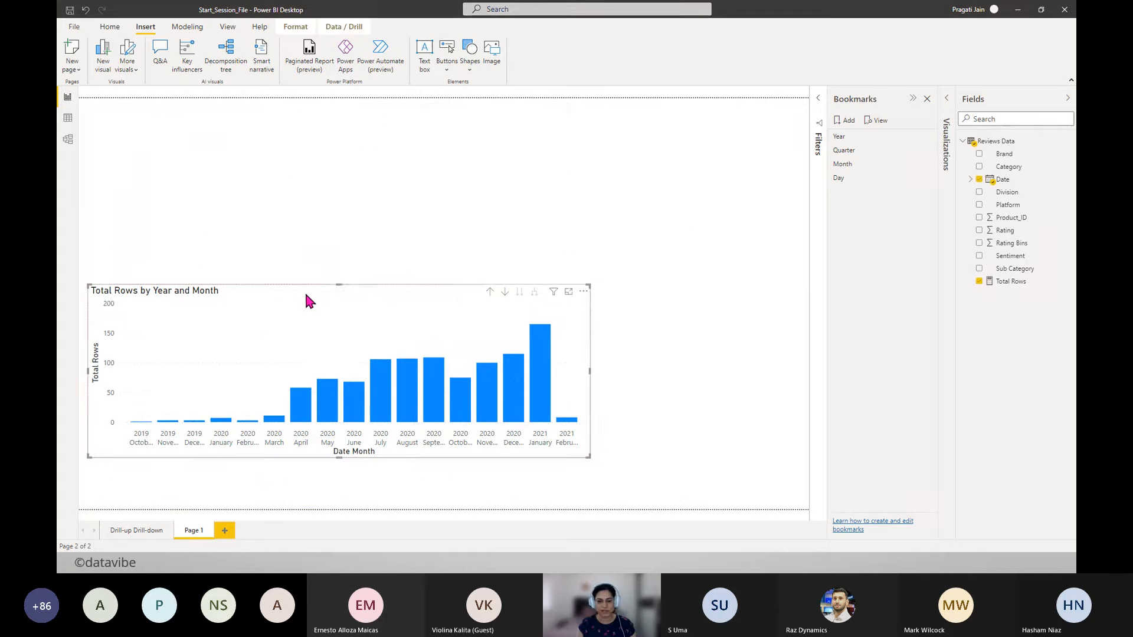
pyautogui.click(446, 231)
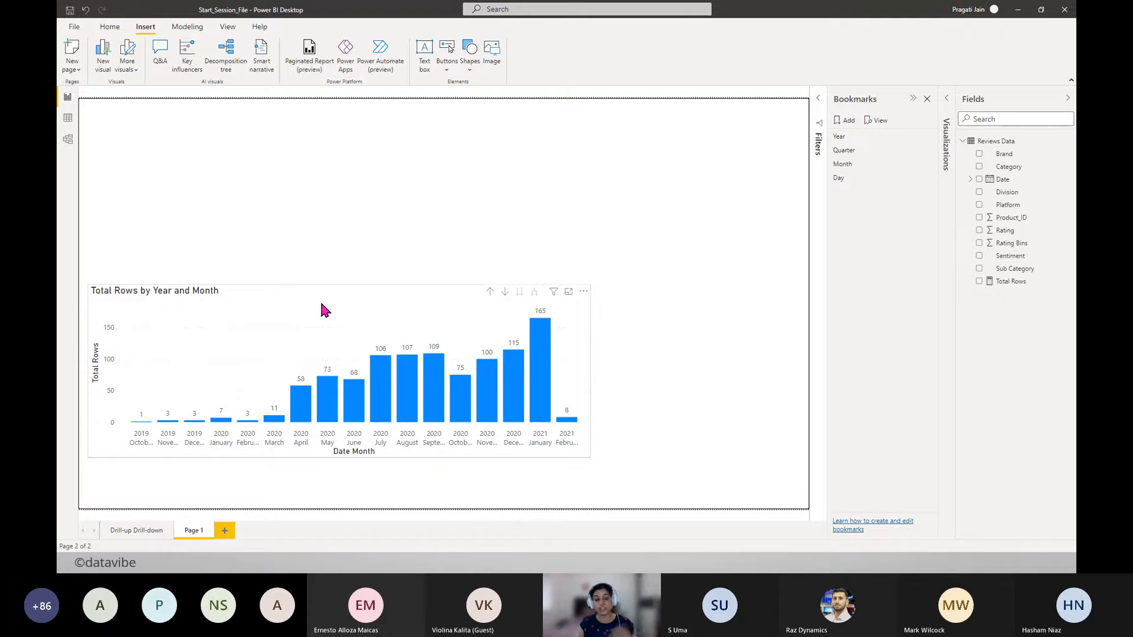
pyautogui.moveTo(297, 293); pyautogui.dragTo(295, 97)
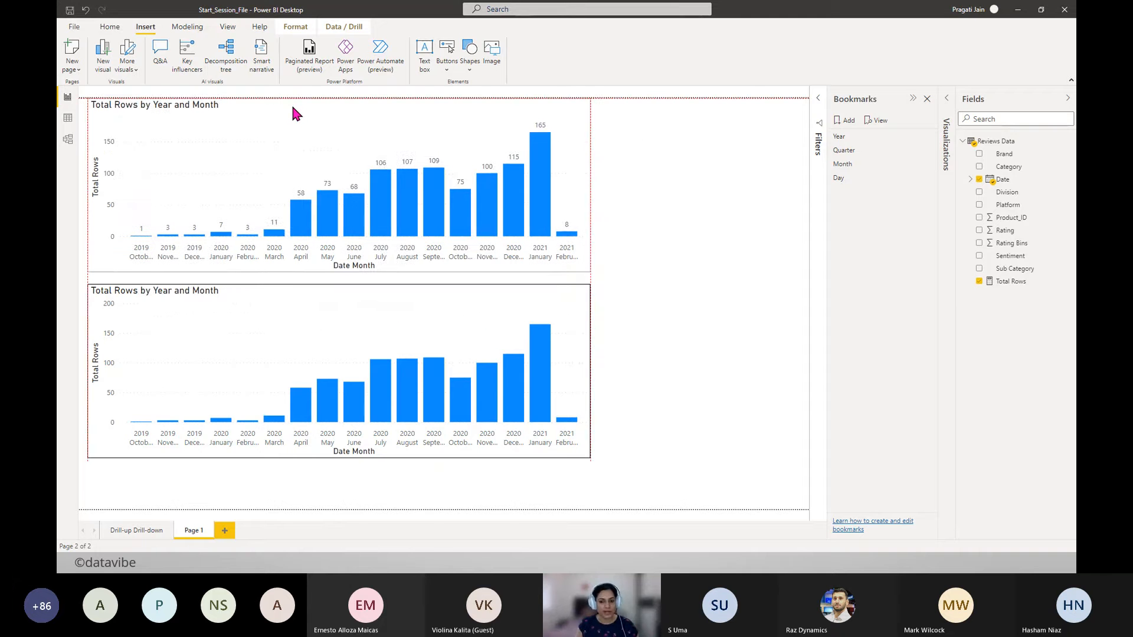
pyautogui.click(666, 292)
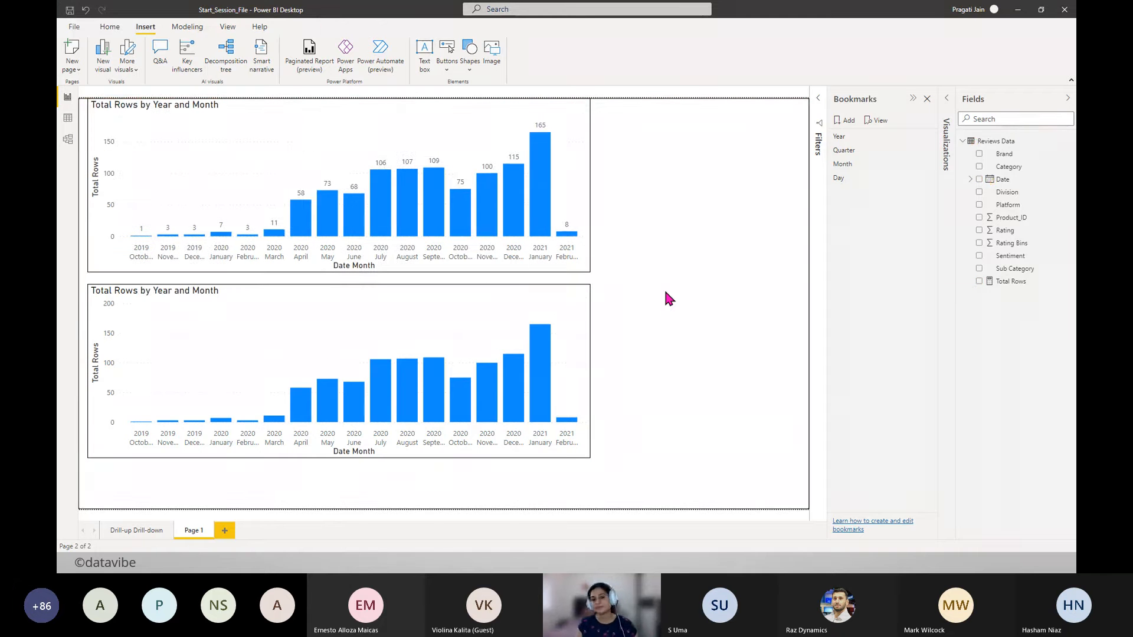
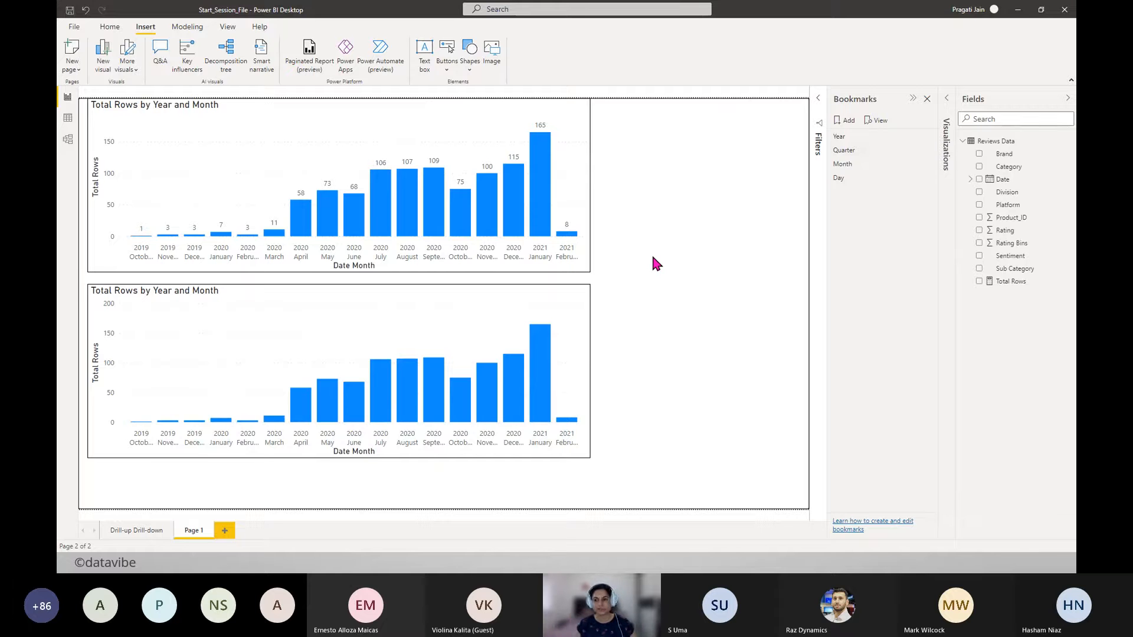
# - Add a new bookmark for the current page and name it "Switch ON Labels"
pyautogui.click(845, 120)
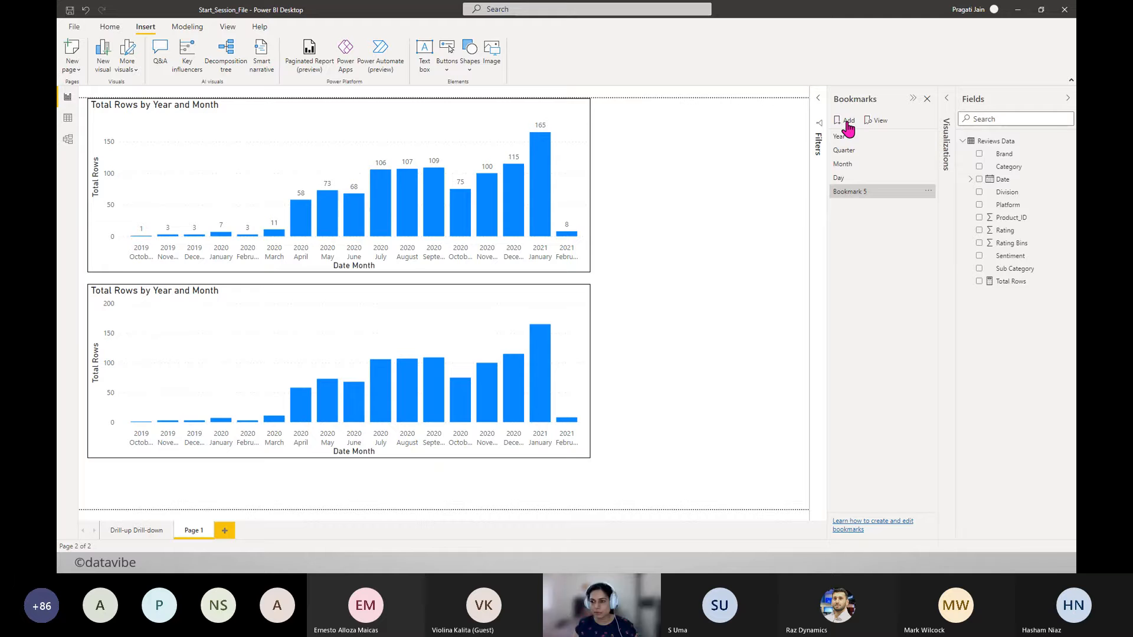
pyautogui.click(1068, 98)
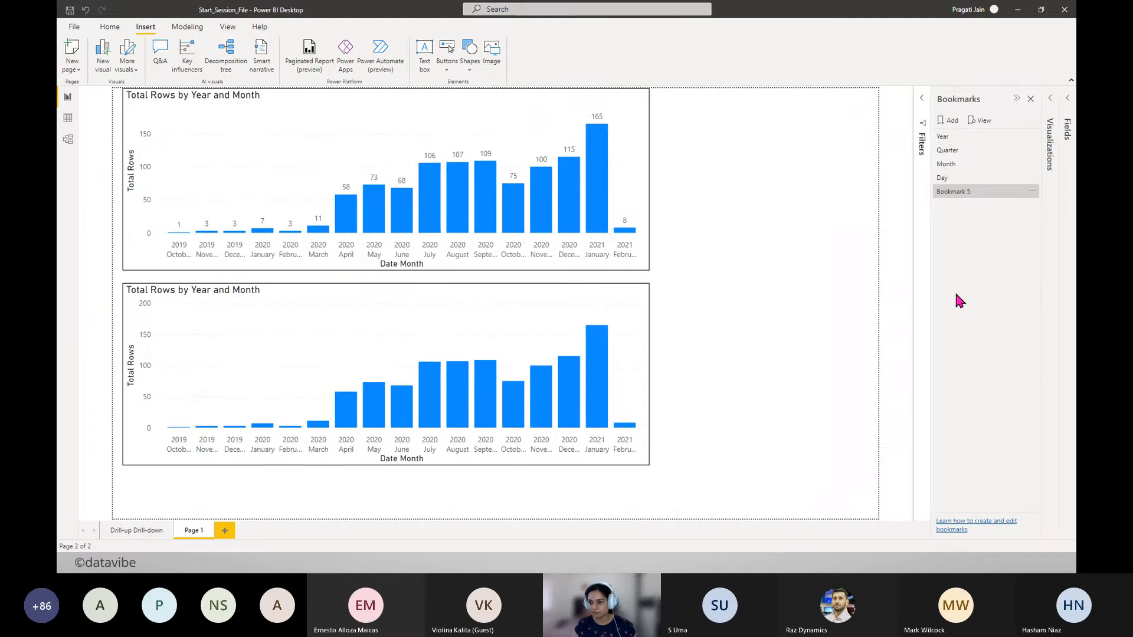
pyautogui.click(1029, 193)
pyautogui.click(1000, 210)
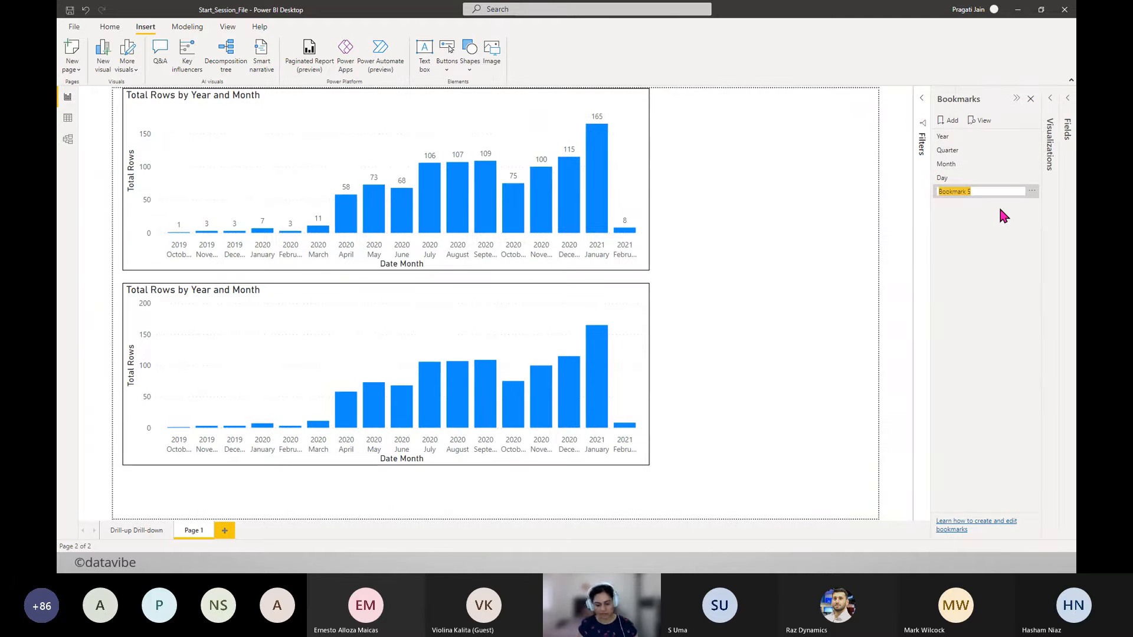
pyautogui.write('Switch')
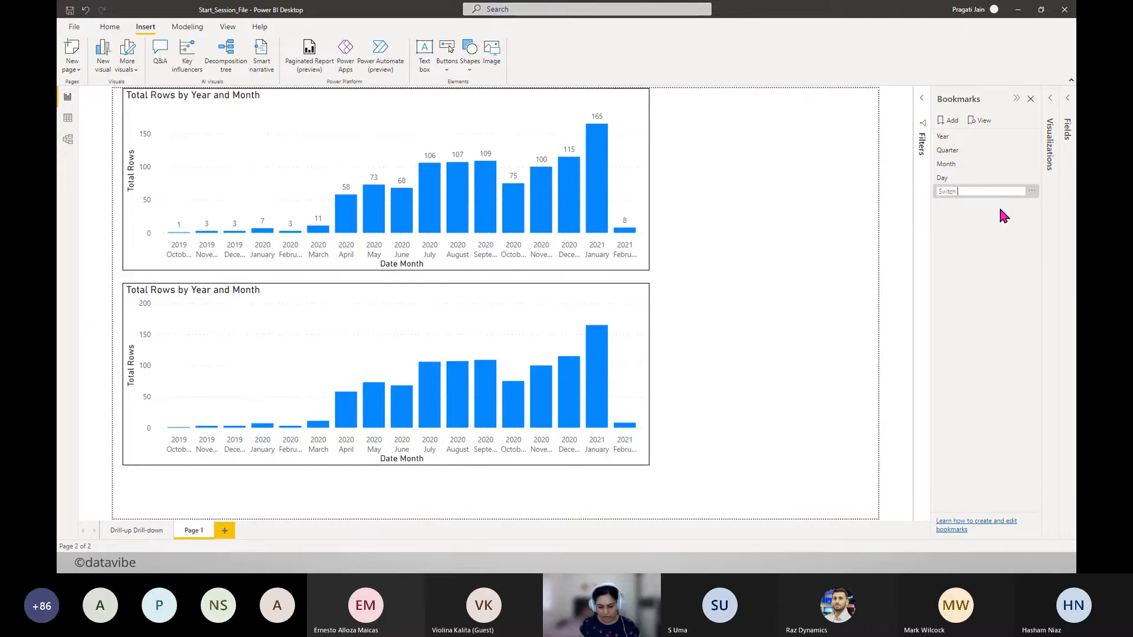
pyautogui.write(' C')
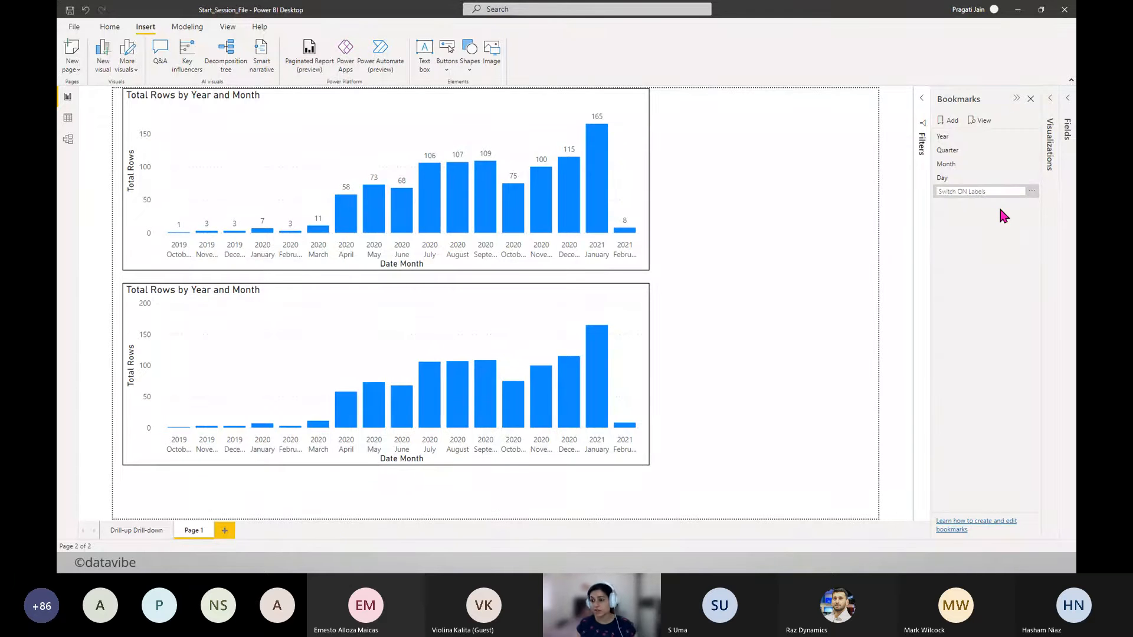
pyautogui.click(983, 242)
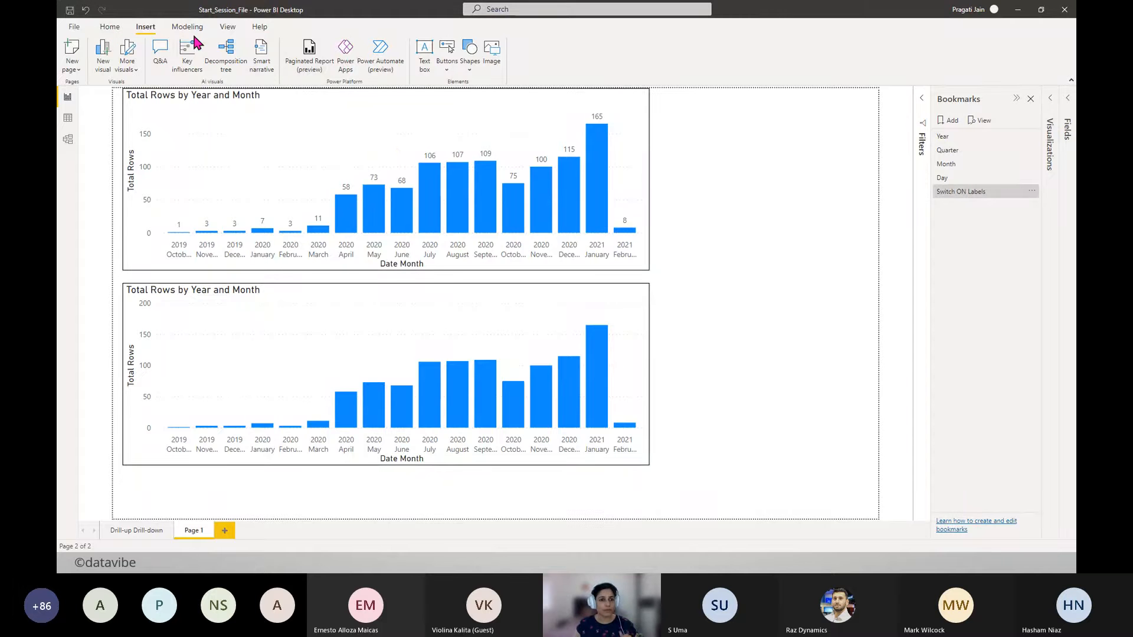
# - Show the Selection pane and widen it enough to read the full chart names
pyautogui.click(227, 27)
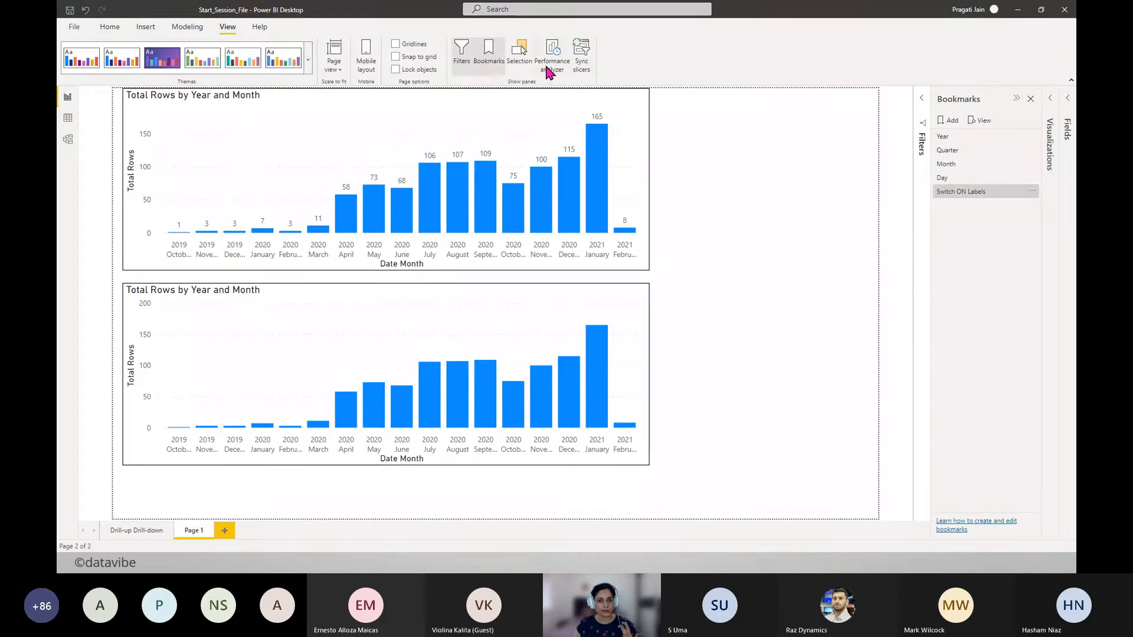
pyautogui.click(522, 56)
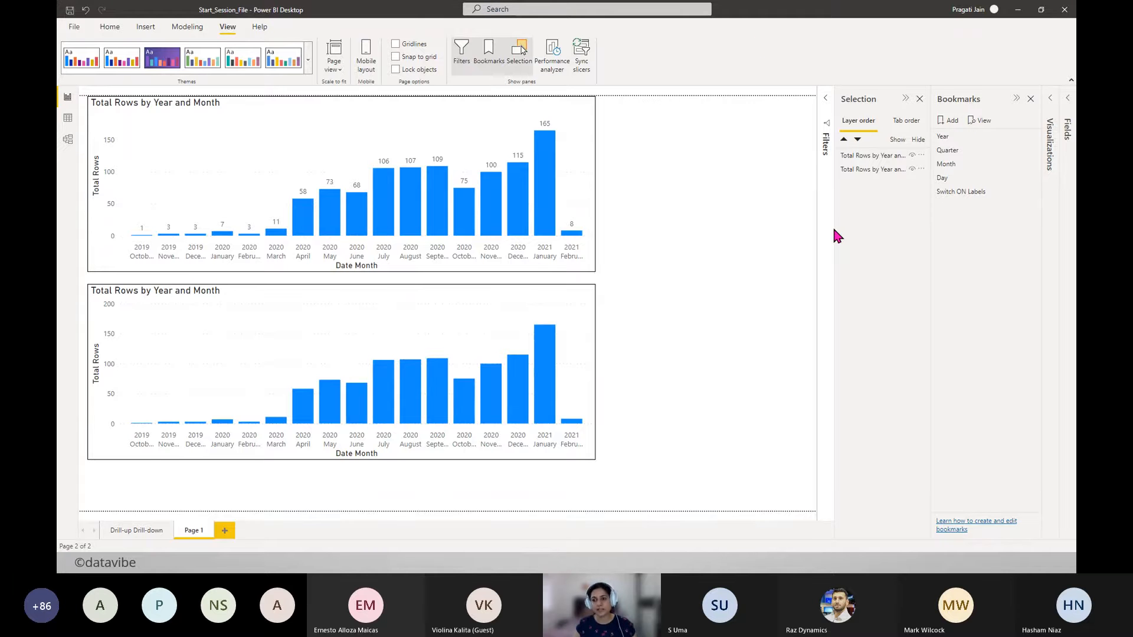
pyautogui.moveTo(836, 229); pyautogui.dragTo(763, 230)
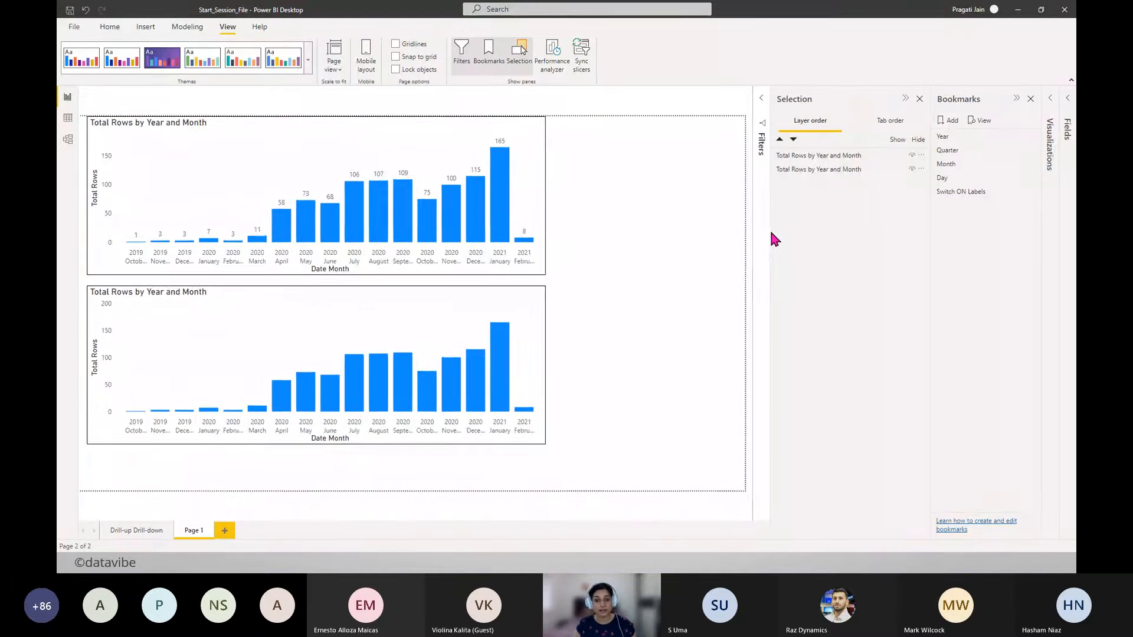
# - Hide and reshow each Total Rows chart in turn to identify which layer entry belongs to which chart
pyautogui.click(912, 169)
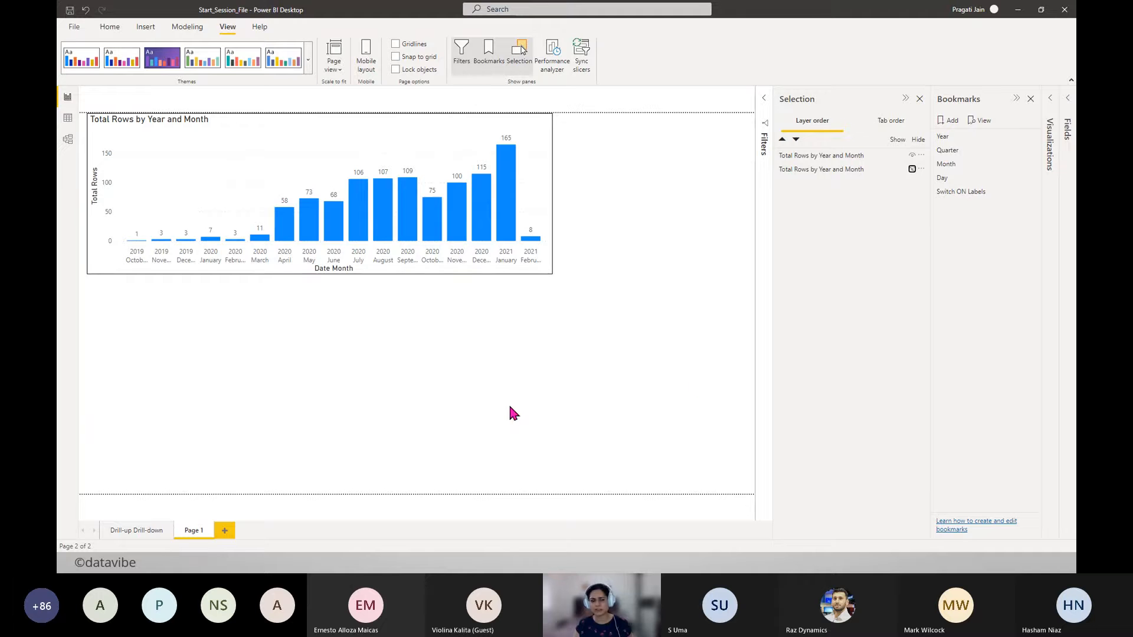
pyautogui.click(912, 170)
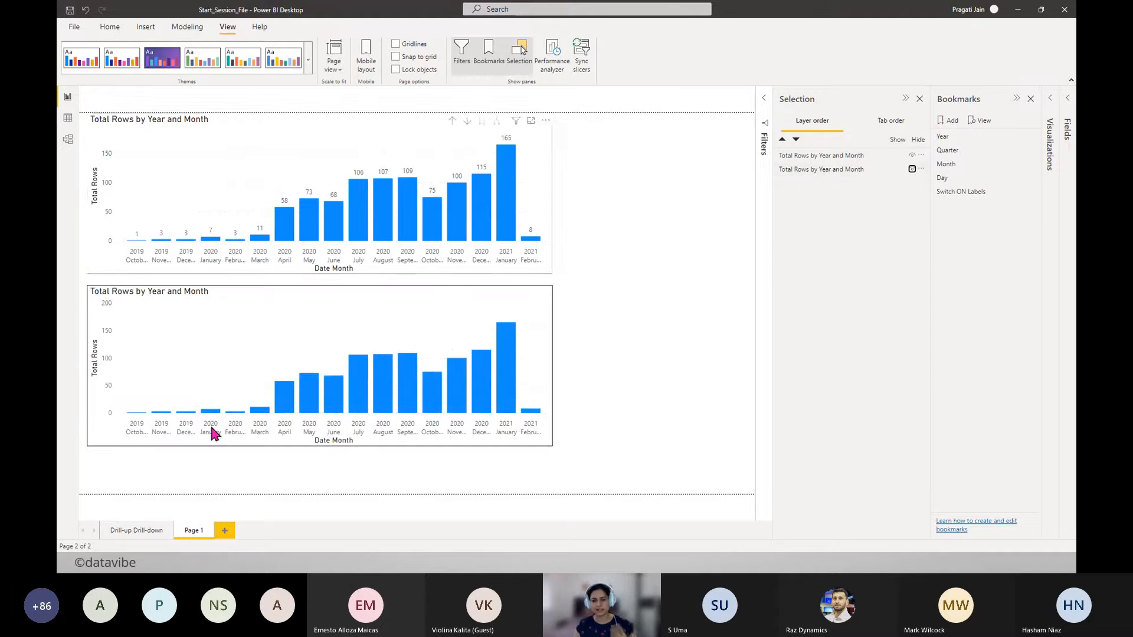
pyautogui.click(912, 155)
pyautogui.click(912, 155)
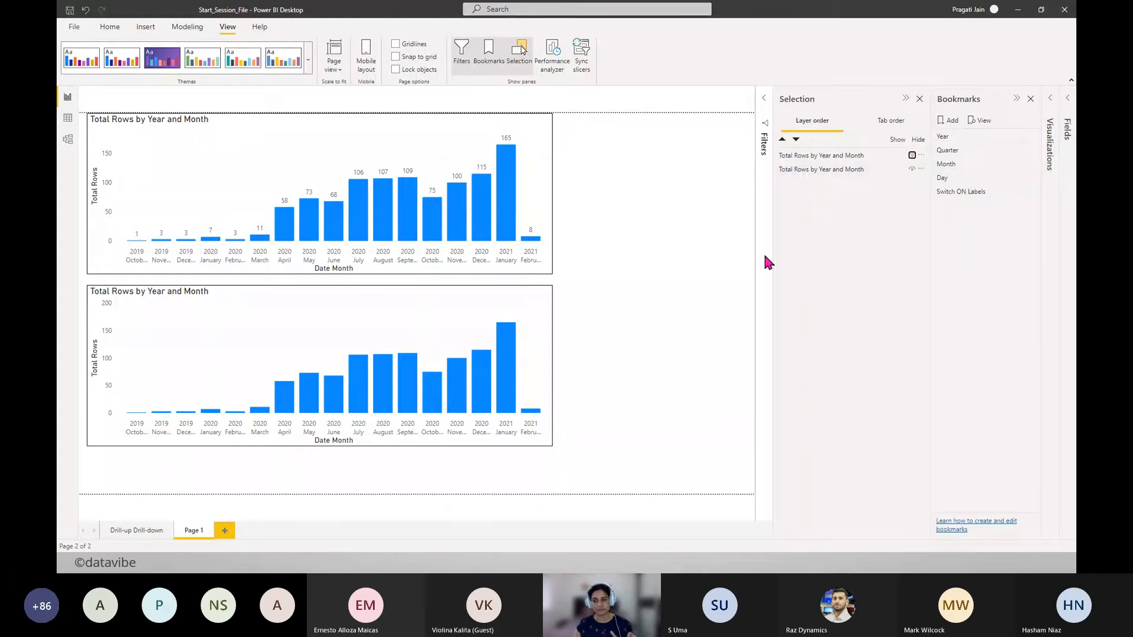
pyautogui.click(593, 192)
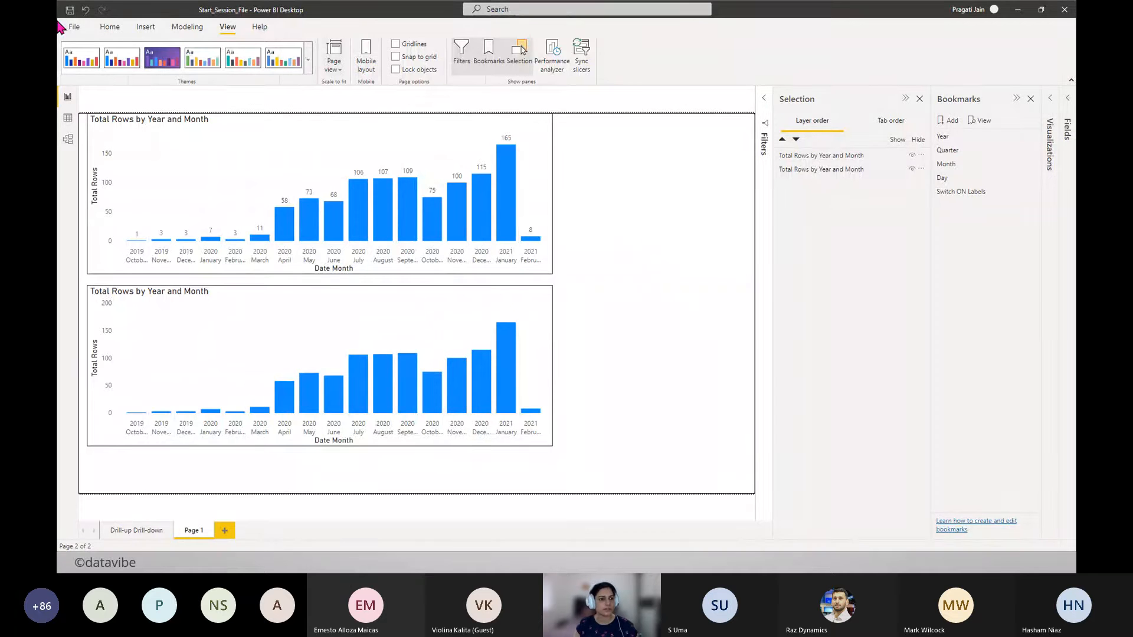
# - Insert a blank button and place it in the empty area beside the upper chart
pyautogui.click(139, 28)
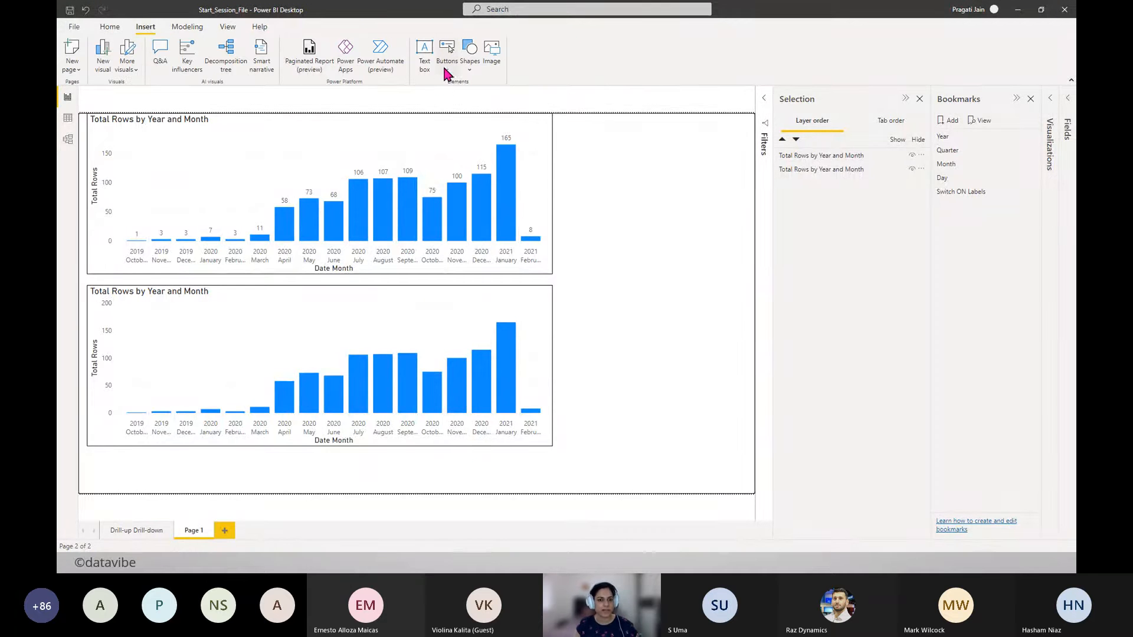
pyautogui.click(446, 66)
pyautogui.click(464, 228)
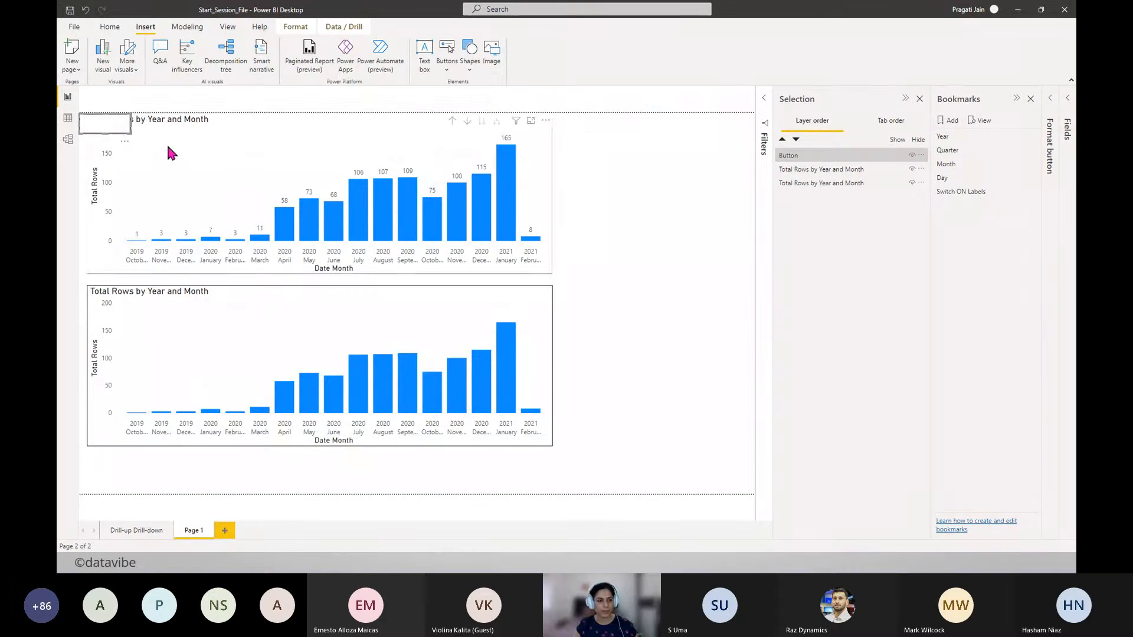
pyautogui.moveTo(627, 172); pyautogui.dragTo(623, 172)
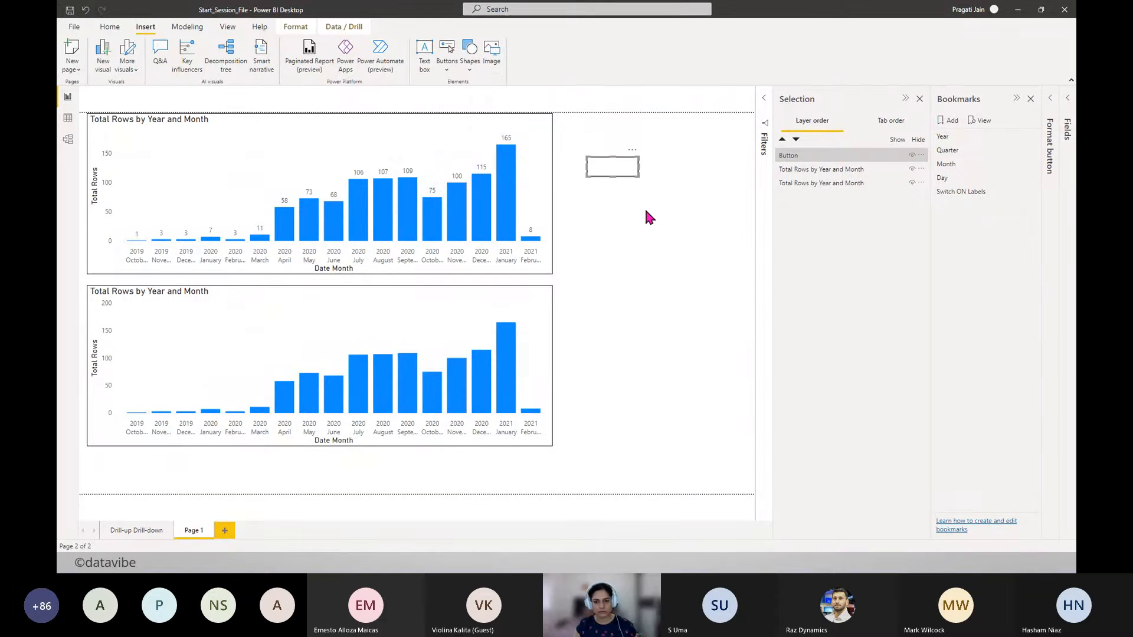
# - Turn on text for the new button and set it to "Switch ON Labels"
pyautogui.click(1049, 99)
pyautogui.click(928, 164)
pyautogui.click(1030, 165)
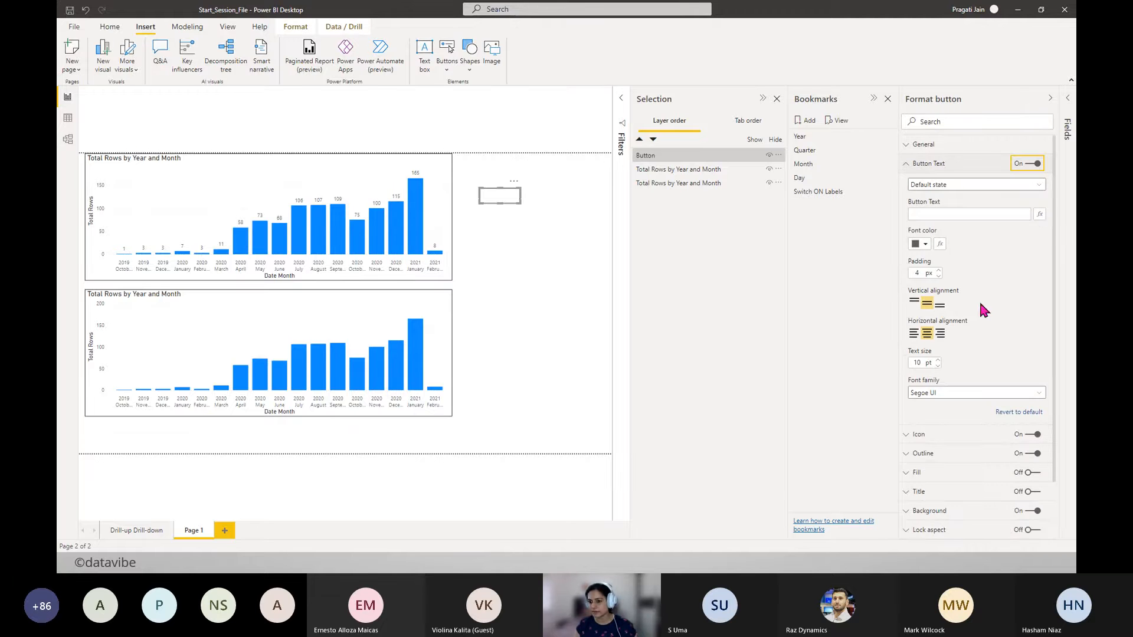
pyautogui.click(966, 216)
pyautogui.write('Switch ON Labels')
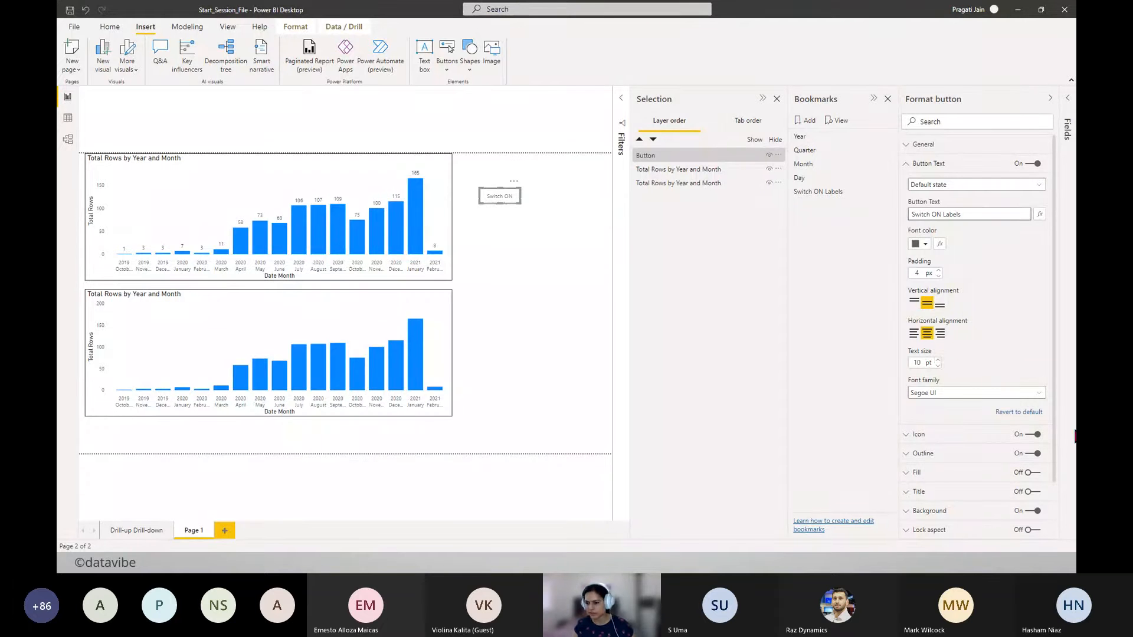
# - Set the button text's font to Segoe UI Bold and enlarge the button slightly so its whole label fits
pyautogui.click(1039, 394)
pyautogui.scroll(-5, 991, 344)
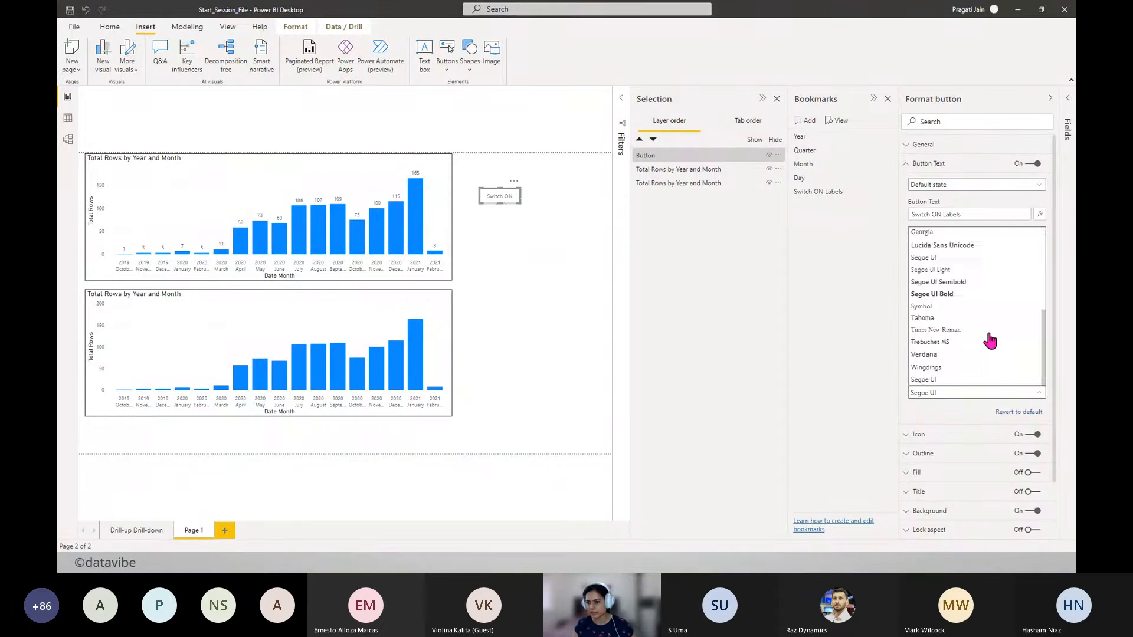
pyautogui.click(968, 295)
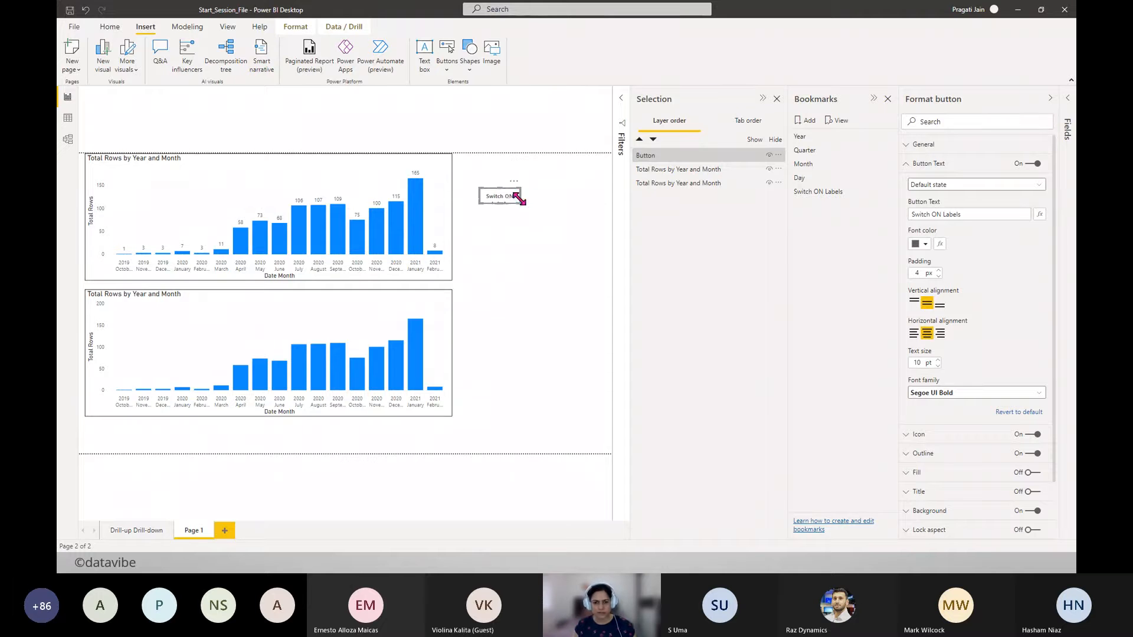
pyautogui.moveTo(520, 199); pyautogui.dragTo(530, 203)
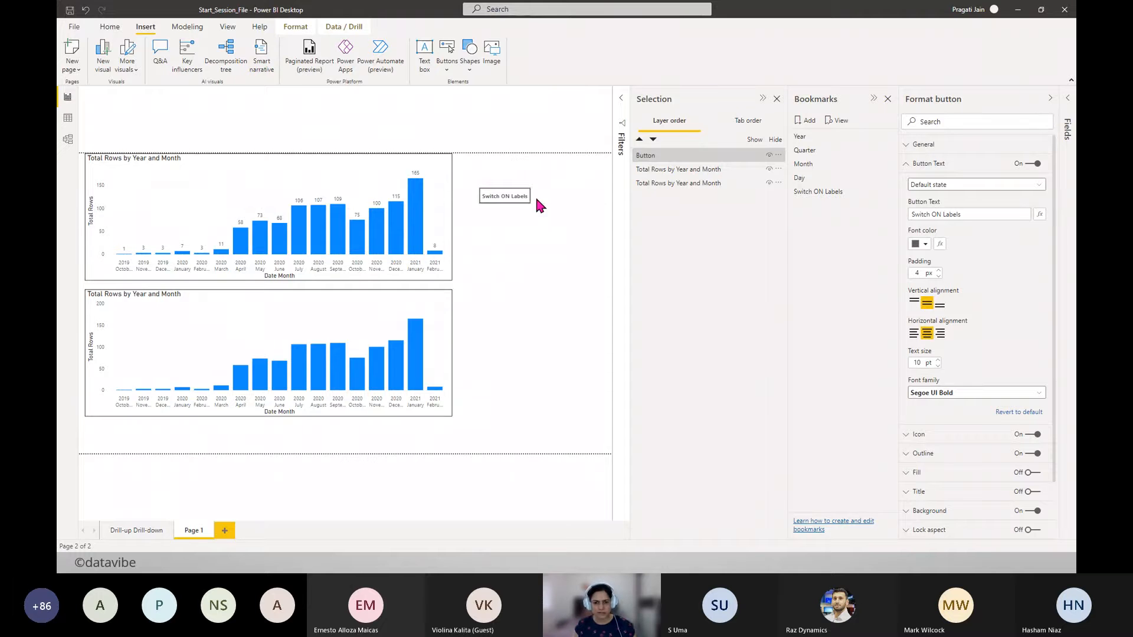
# - Increase the "Switch ON Labels" button's text size to 11 pt
pyautogui.click(938, 360)
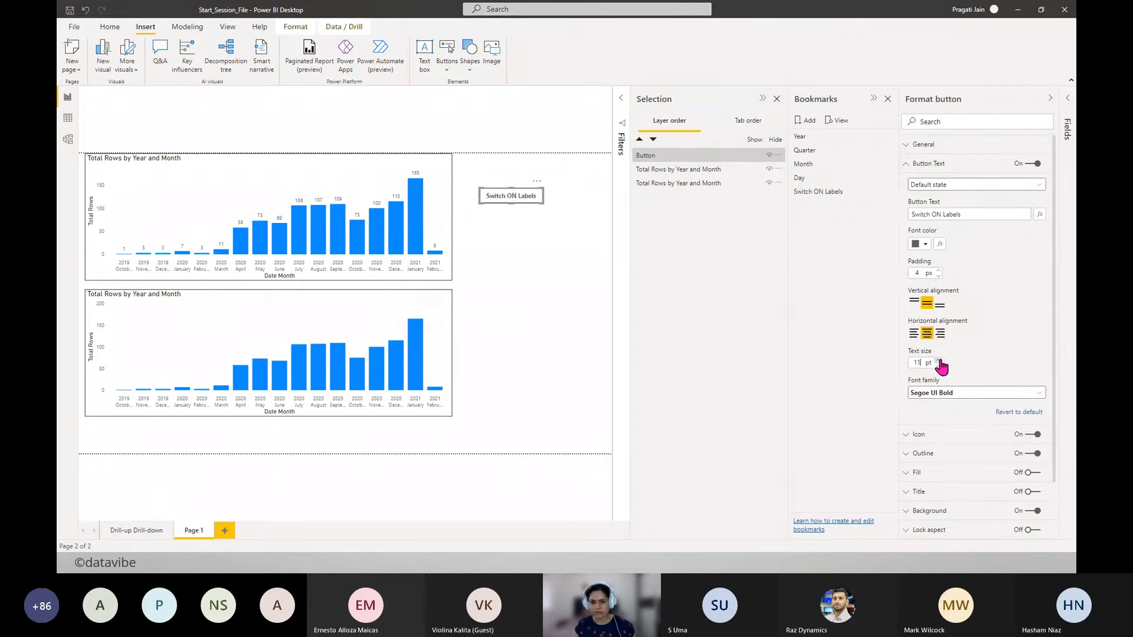
pyautogui.click(478, 307)
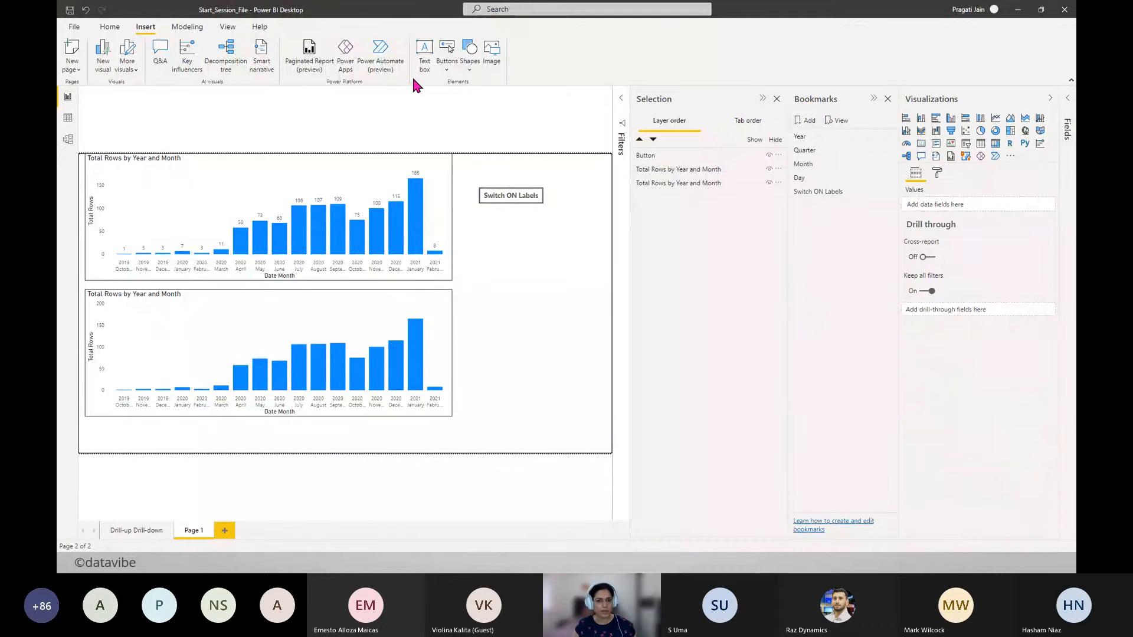
# - Insert a second blank button and place it directly below the "Switch ON Labels" button
pyautogui.click(447, 59)
pyautogui.click(467, 217)
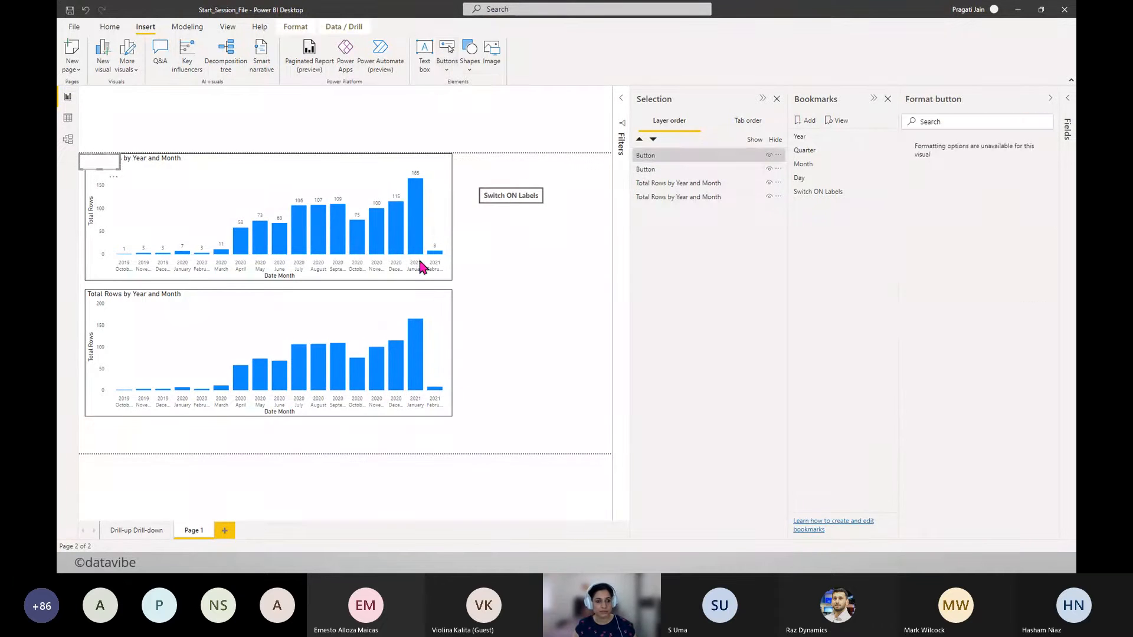
pyautogui.moveTo(90, 162); pyautogui.dragTo(541, 220)
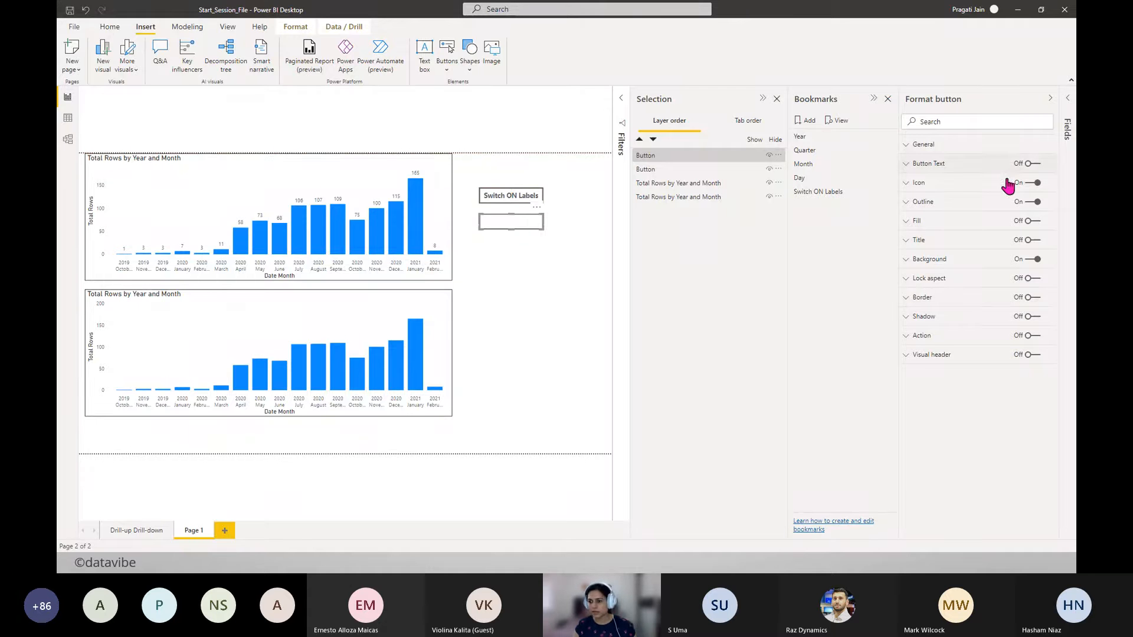
# - Turn on text for the second button and set it to "Switch OFF Labels"
pyautogui.click(1033, 163)
pyautogui.click(928, 164)
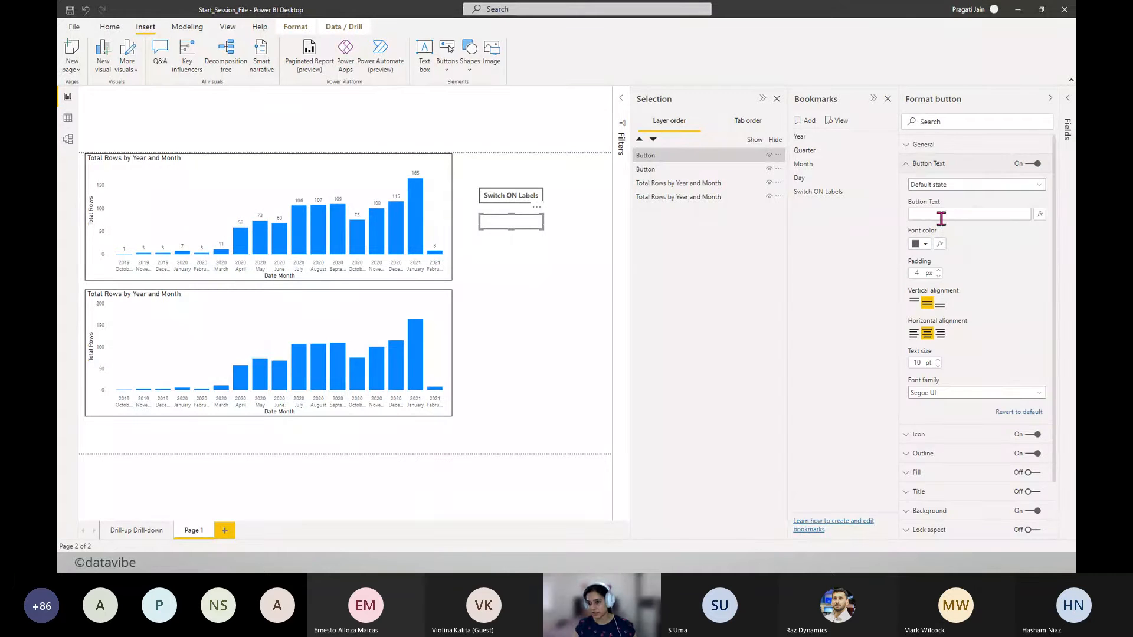
pyautogui.click(941, 216)
pyautogui.write('Switch OFF La')
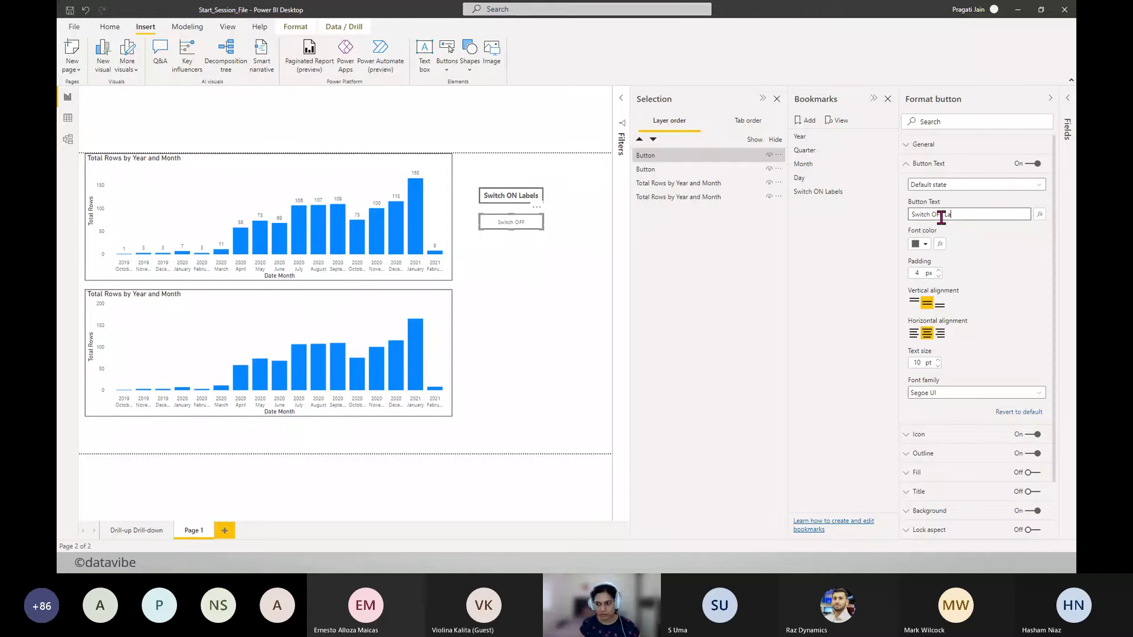
pyautogui.write('bels')
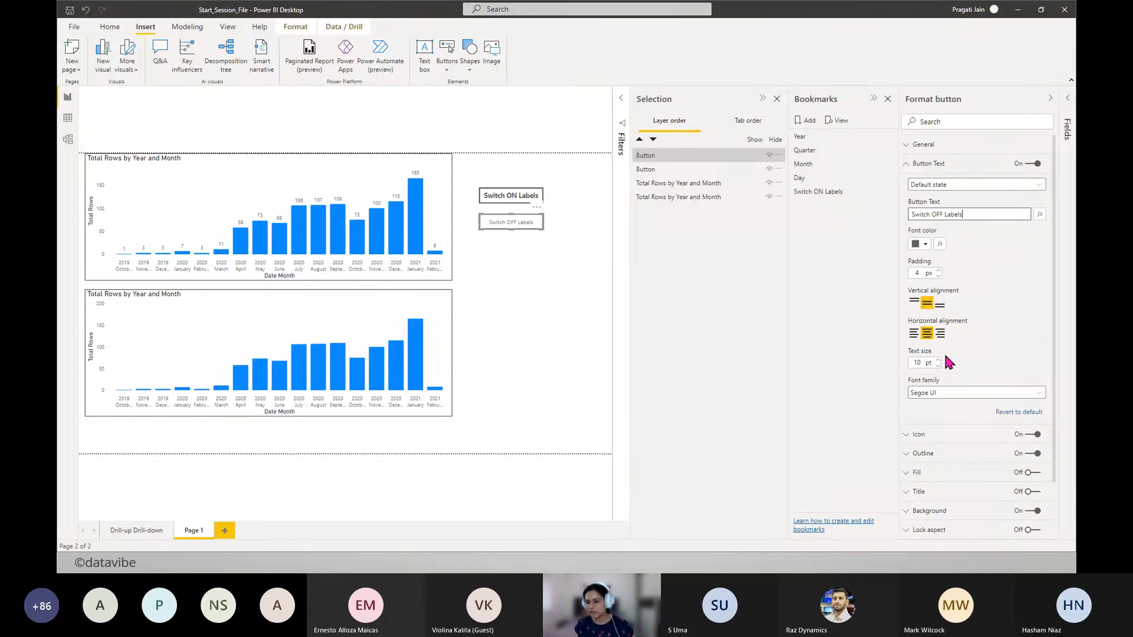
# - Open the font family choices for the "Switch OFF Labels" button's text
pyautogui.click(1037, 393)
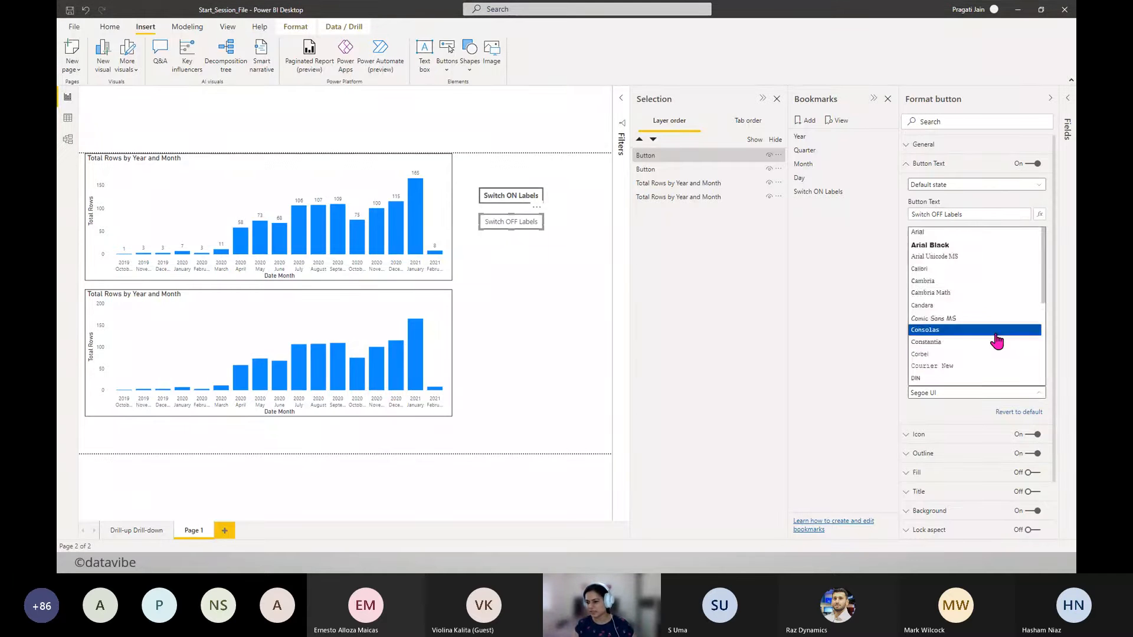
# - Set the Switch OFF Labels button's font family to Segoe UI Bold and move the button closer beneath the Switch ON Labels button
pyautogui.click(938, 294)
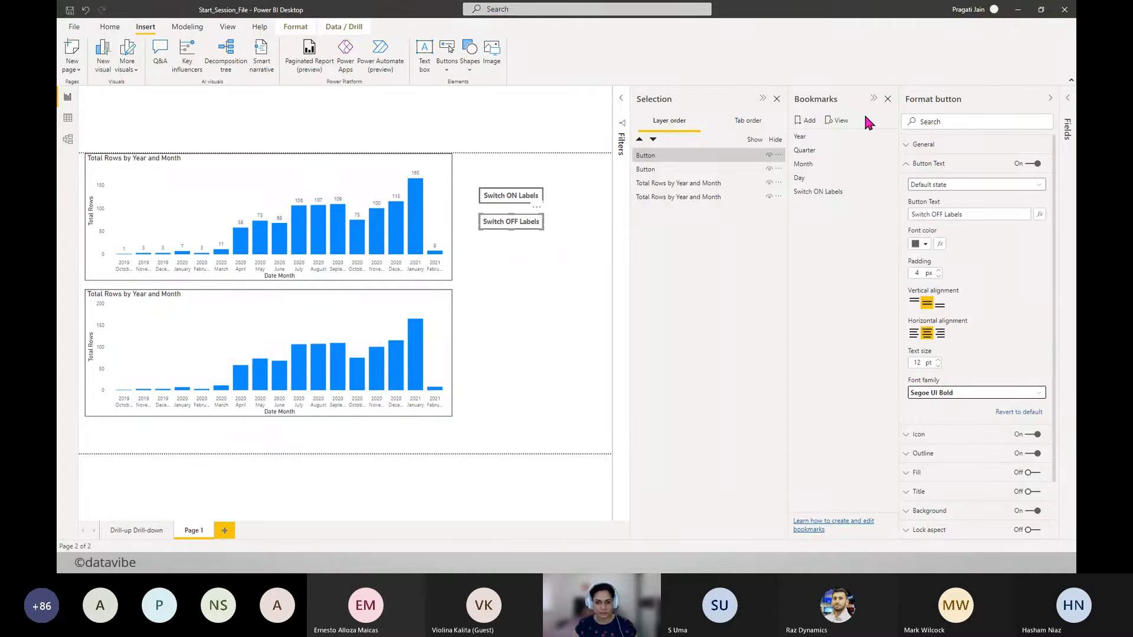
pyautogui.click(1050, 99)
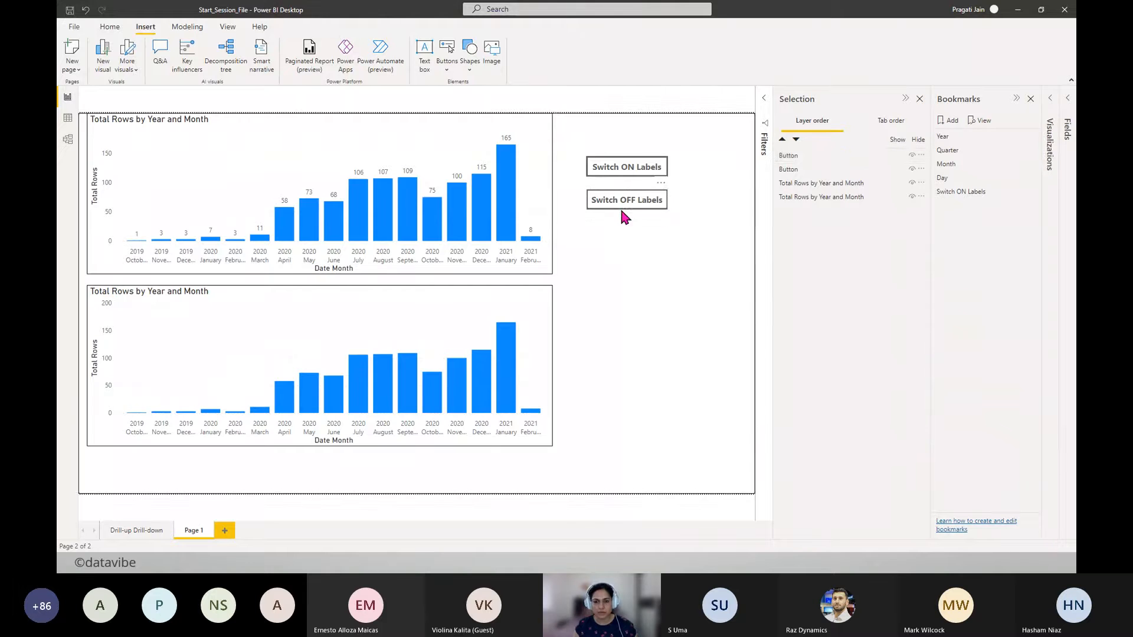
pyautogui.moveTo(620, 203)
pyautogui.mouseDown()
pyautogui.moveTo(682, 200)
pyautogui.moveTo(701, 184)
pyautogui.moveTo(696, 170)
pyautogui.moveTo(611, 202)
pyautogui.mouseUp()
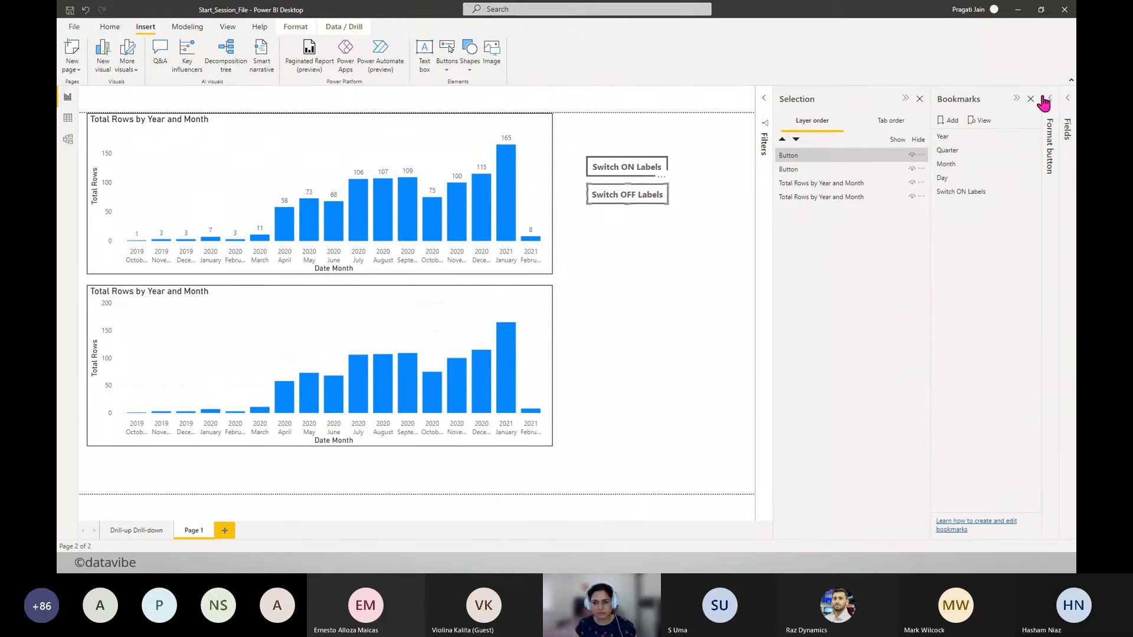
pyautogui.click(1043, 103)
pyautogui.click(1051, 108)
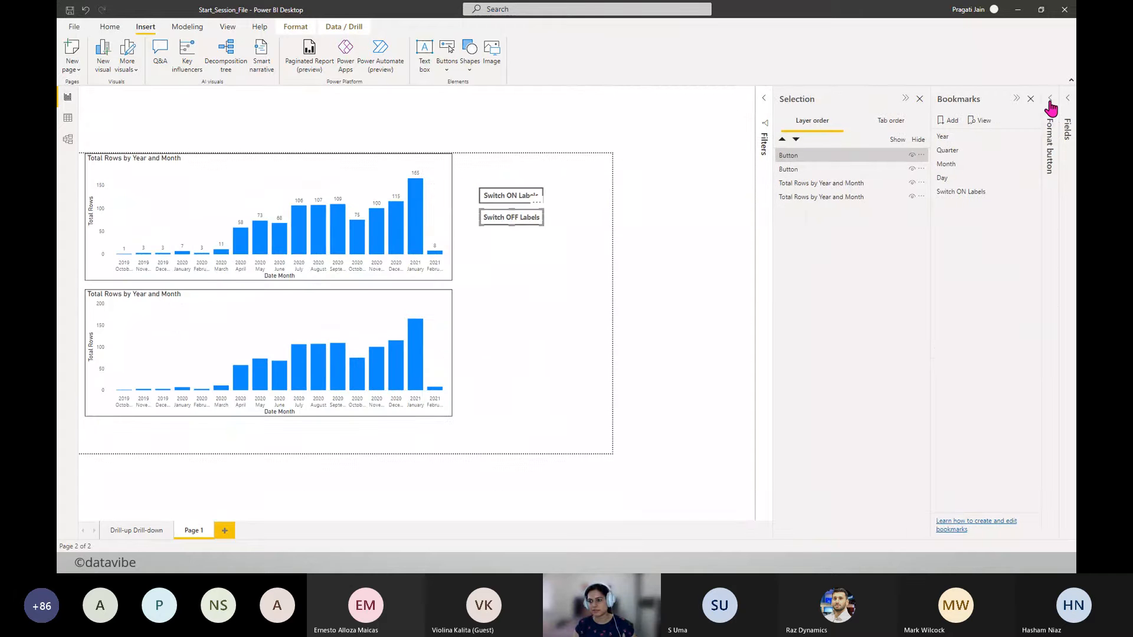
pyautogui.click(1051, 108)
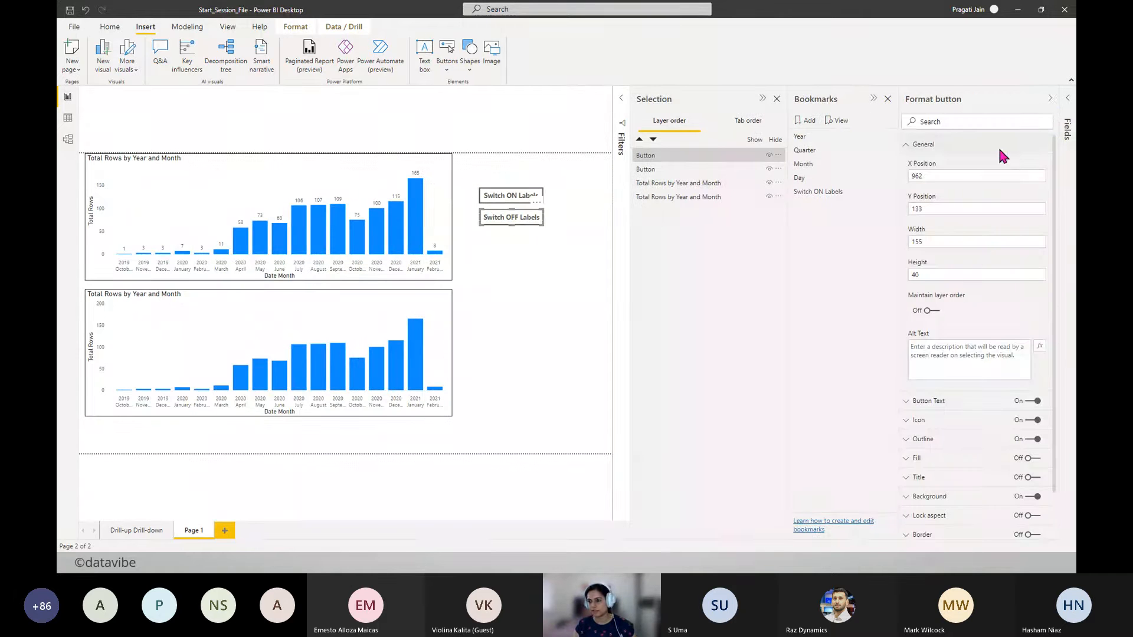
pyautogui.click(1048, 105)
pyautogui.click(671, 323)
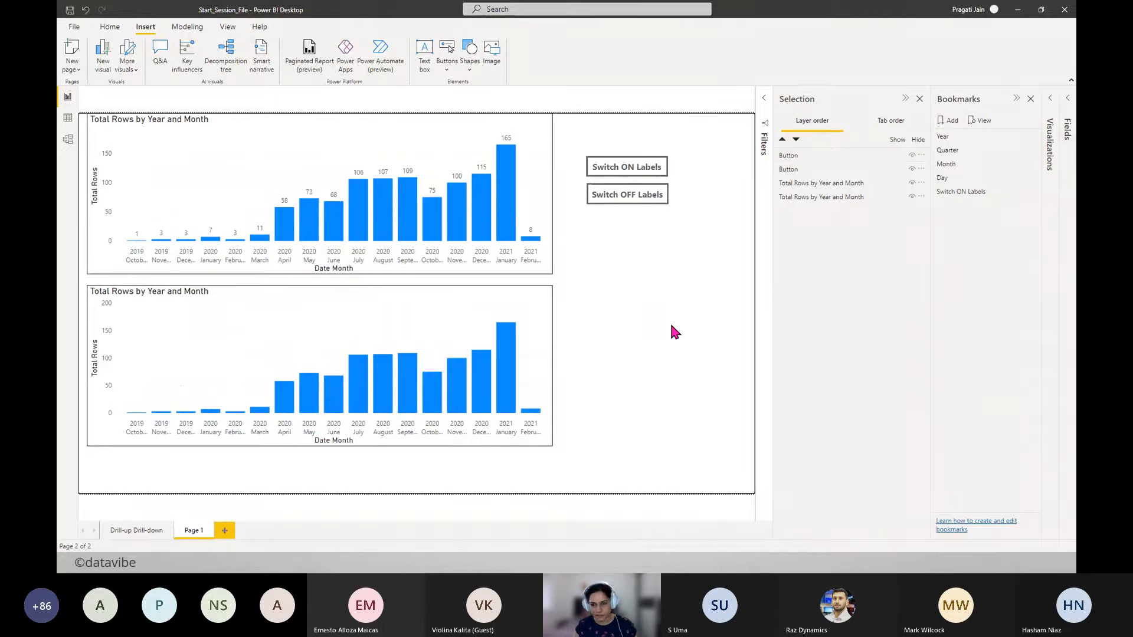
# - Move the Switch OFF Labels button beside the lower chart and identify which layer entries match the Switch ON Labels button and lower chart
pyautogui.moveTo(623, 195); pyautogui.dragTo(614, 315)
pyautogui.click(666, 407)
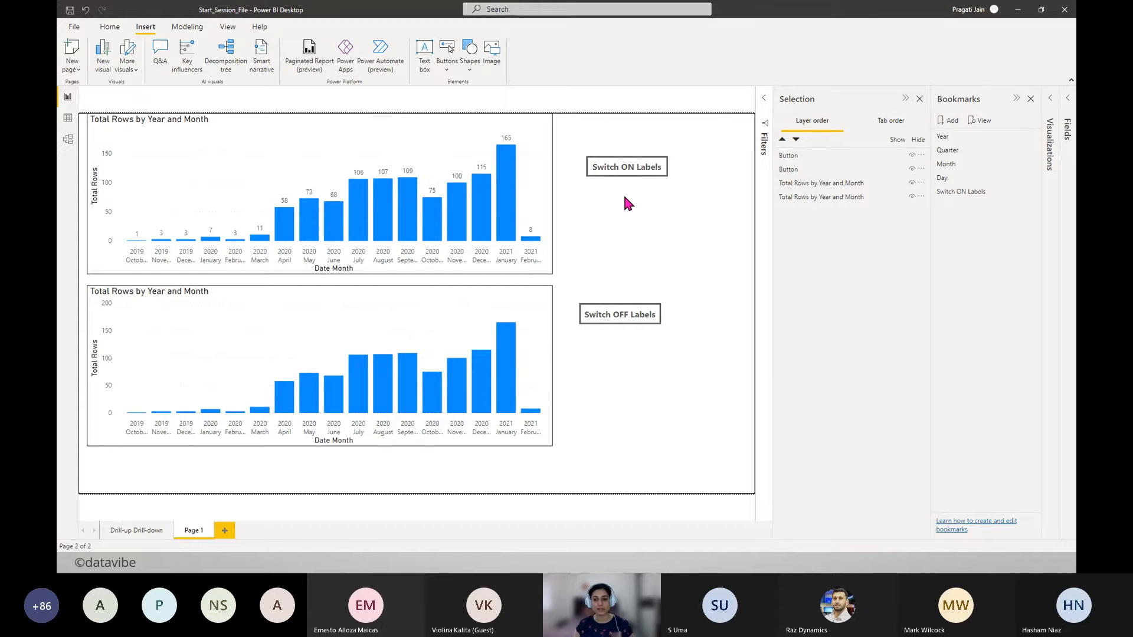
pyautogui.click(824, 198)
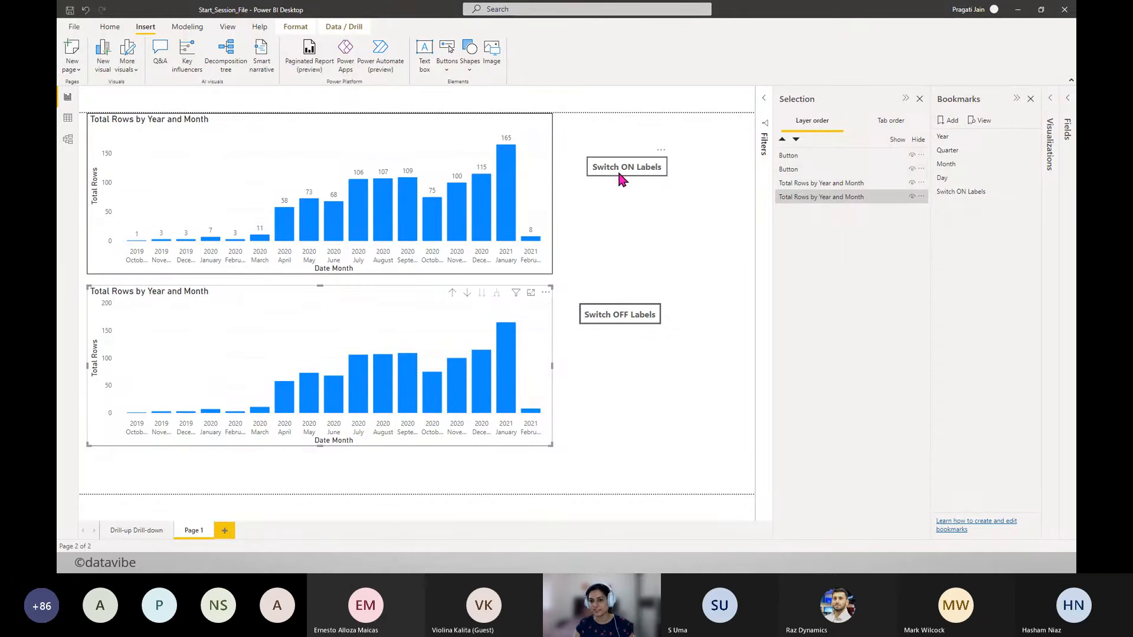
pyautogui.click(806, 168)
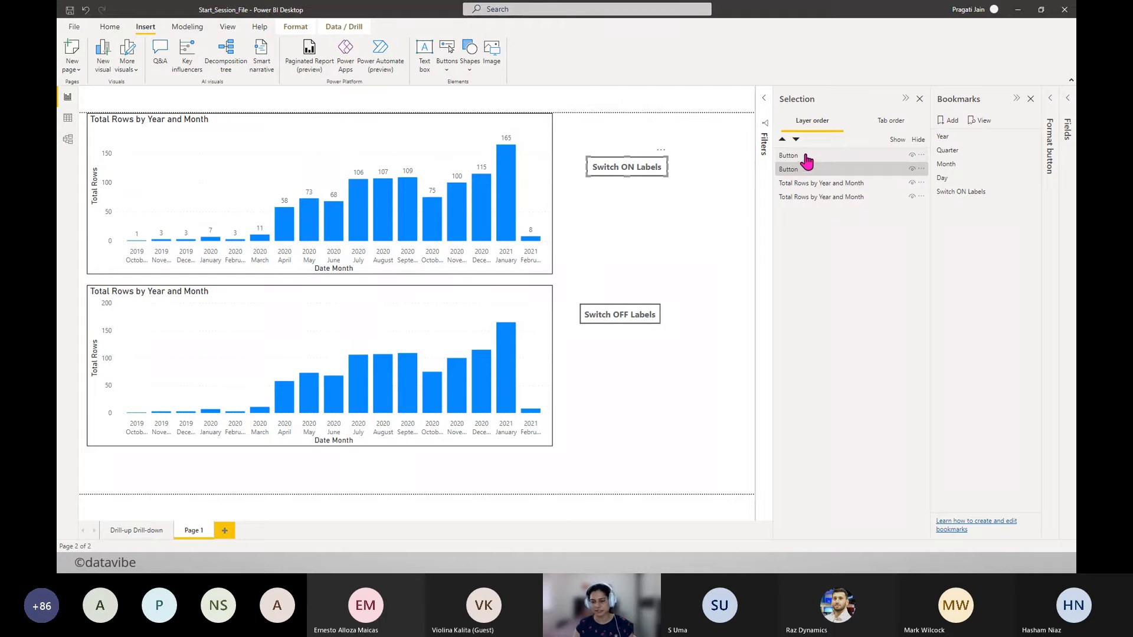
pyautogui.click(813, 197)
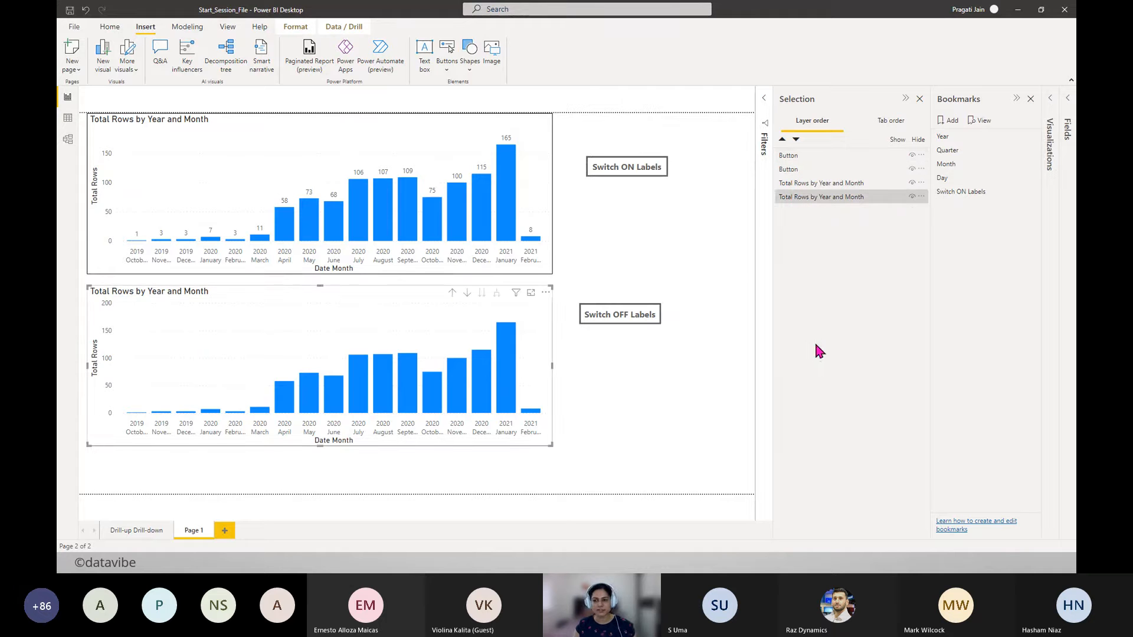
# - Place the Switch OFF Labels button beside the upper chart and the Switch ON Labels button beside the lower chart, checking their layer entries
pyautogui.moveTo(592, 315)
pyautogui.mouseDown()
pyautogui.moveTo(620, 232)
pyautogui.moveTo(613, 200)
pyautogui.moveTo(619, 321)
pyautogui.moveTo(609, 305)
pyautogui.mouseUp()
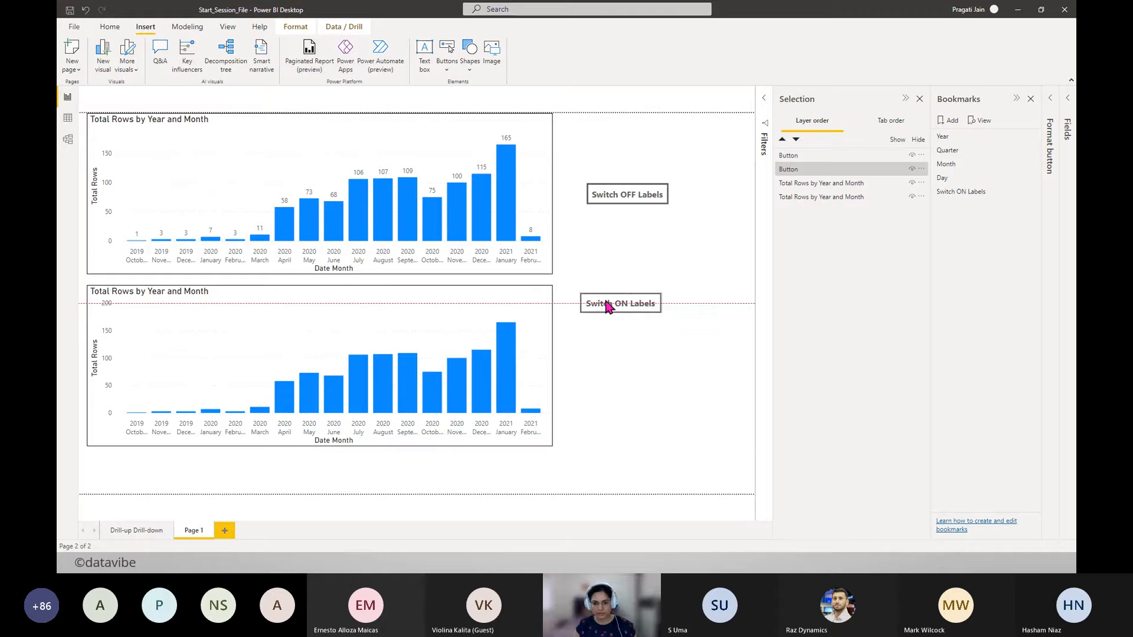
pyautogui.click(668, 408)
pyautogui.click(828, 198)
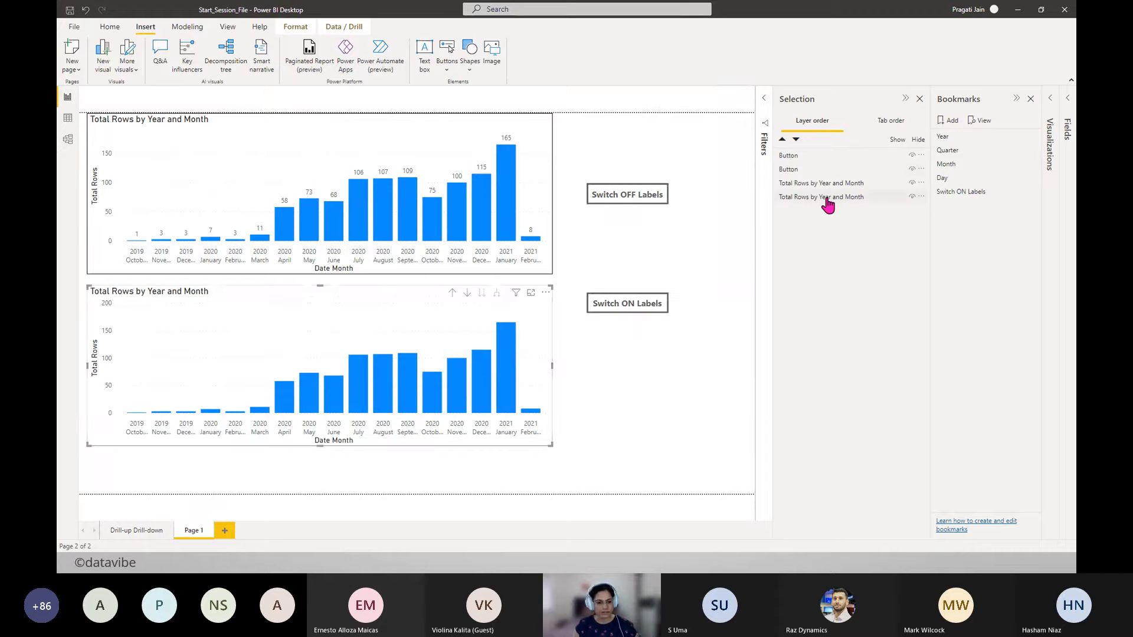
pyautogui.click(796, 183)
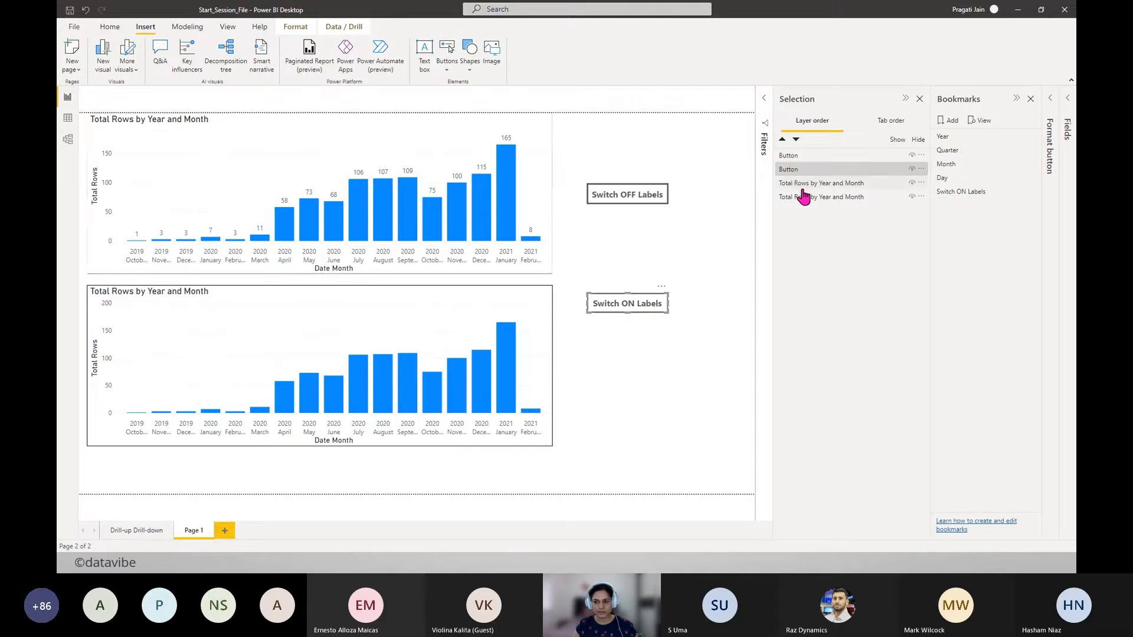
pyautogui.click(808, 197)
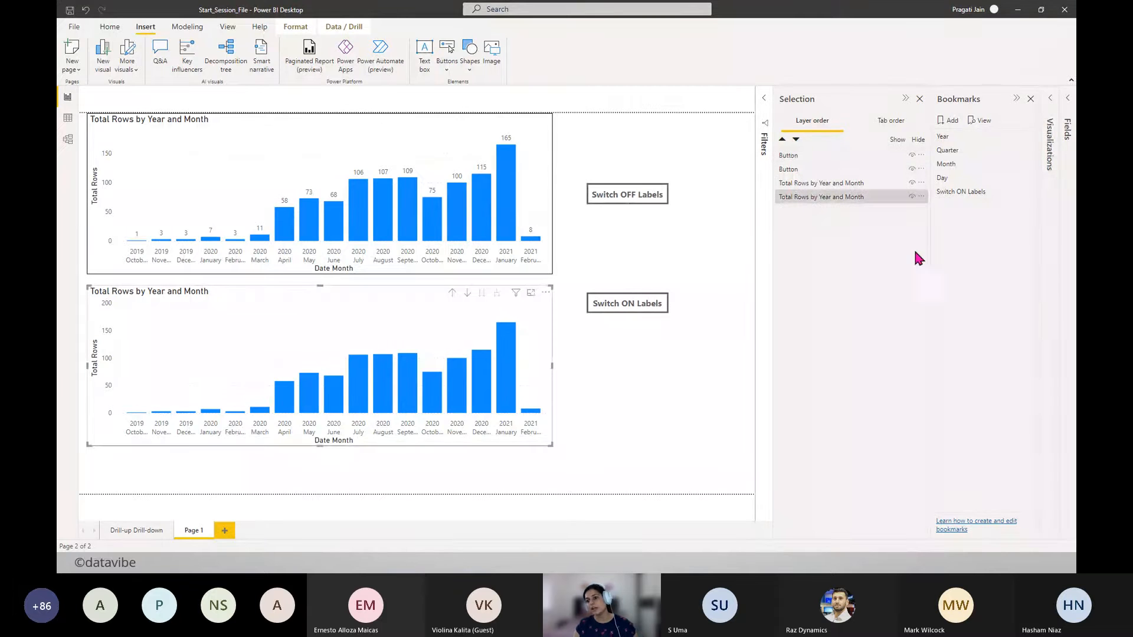
# - Hide the lower chart and the Switch ON Labels button, and update the Switch ON Labels bookmark with this view
pyautogui.click(965, 197)
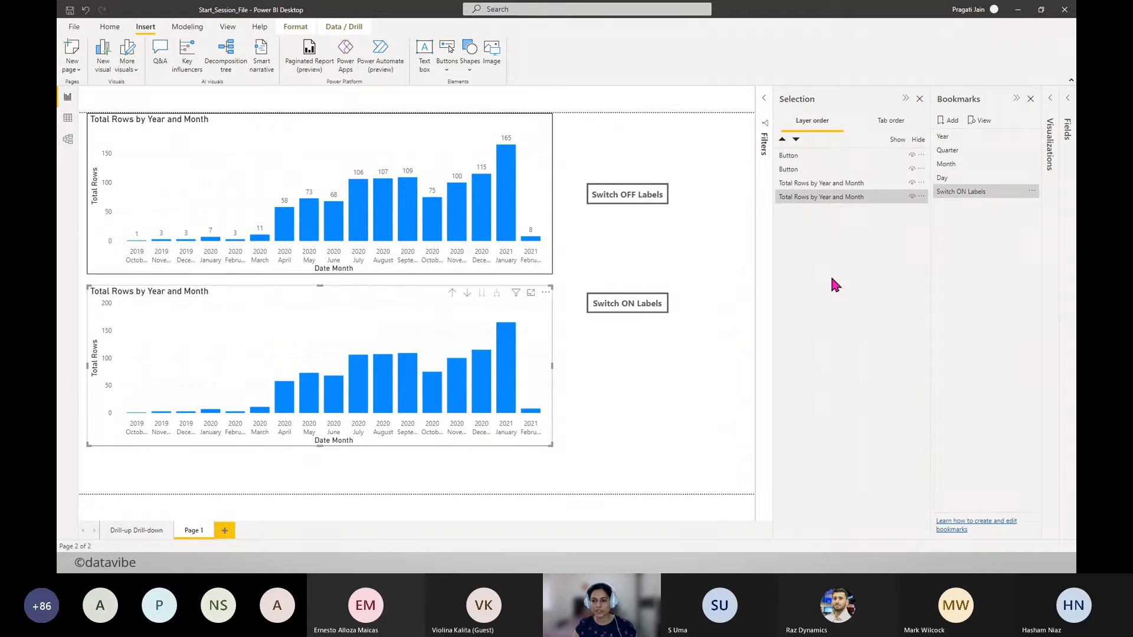
pyautogui.click(912, 197)
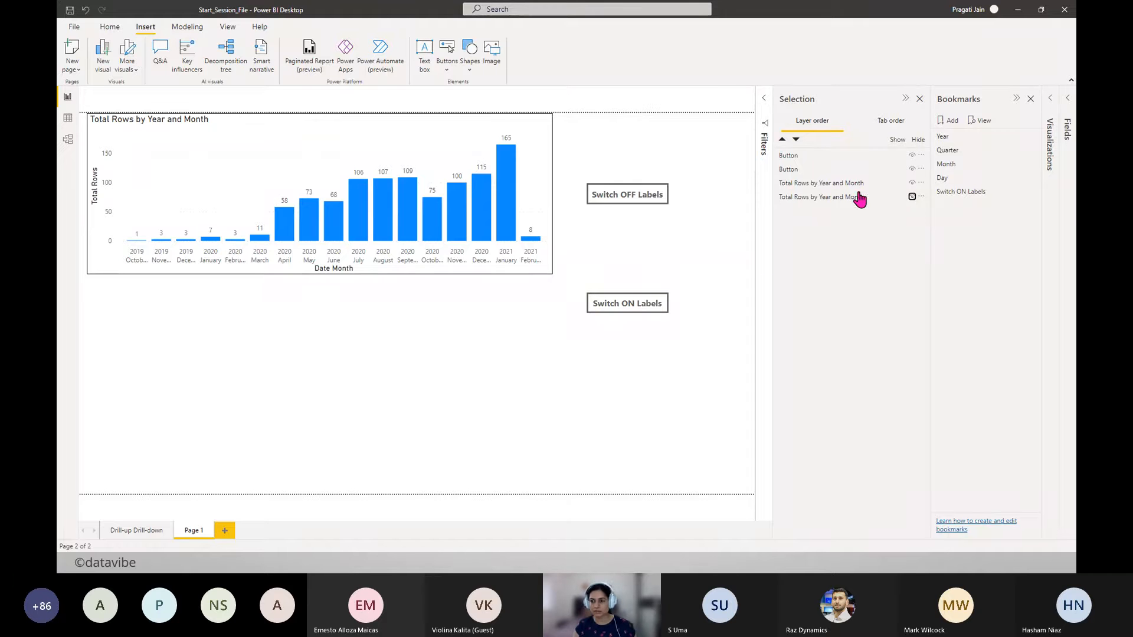
pyautogui.click(913, 169)
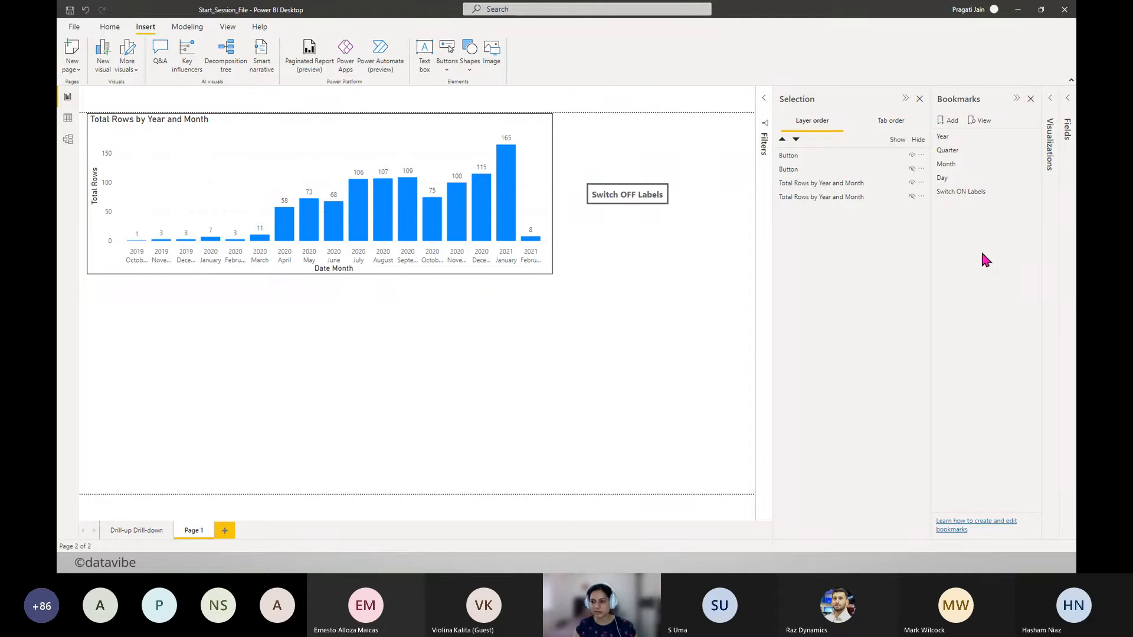
pyautogui.click(1032, 191)
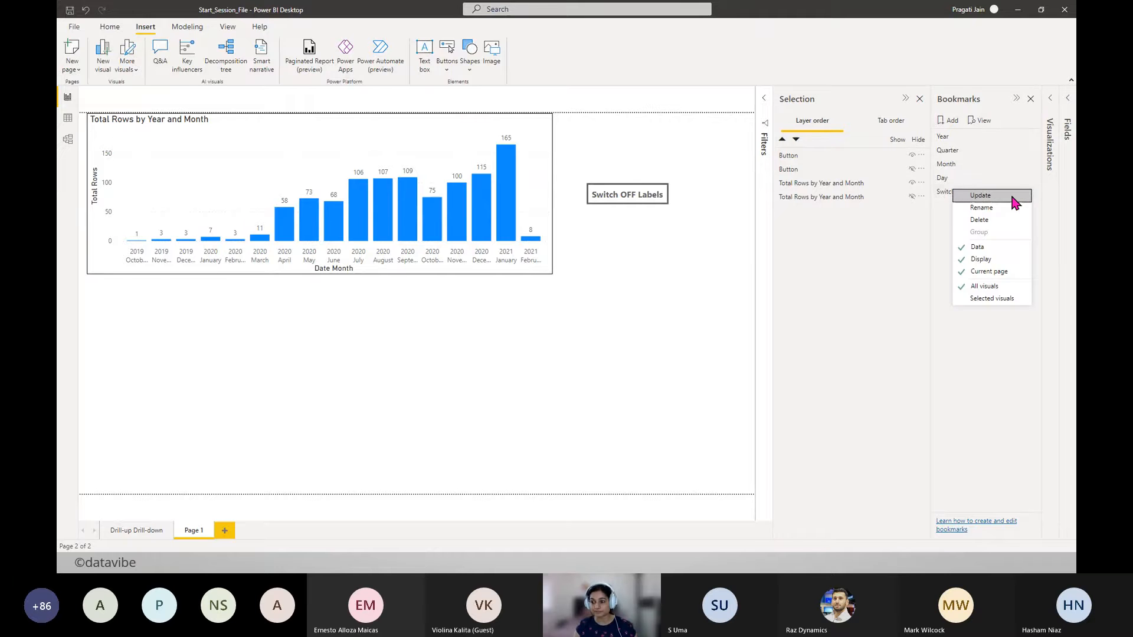
pyautogui.click(1010, 196)
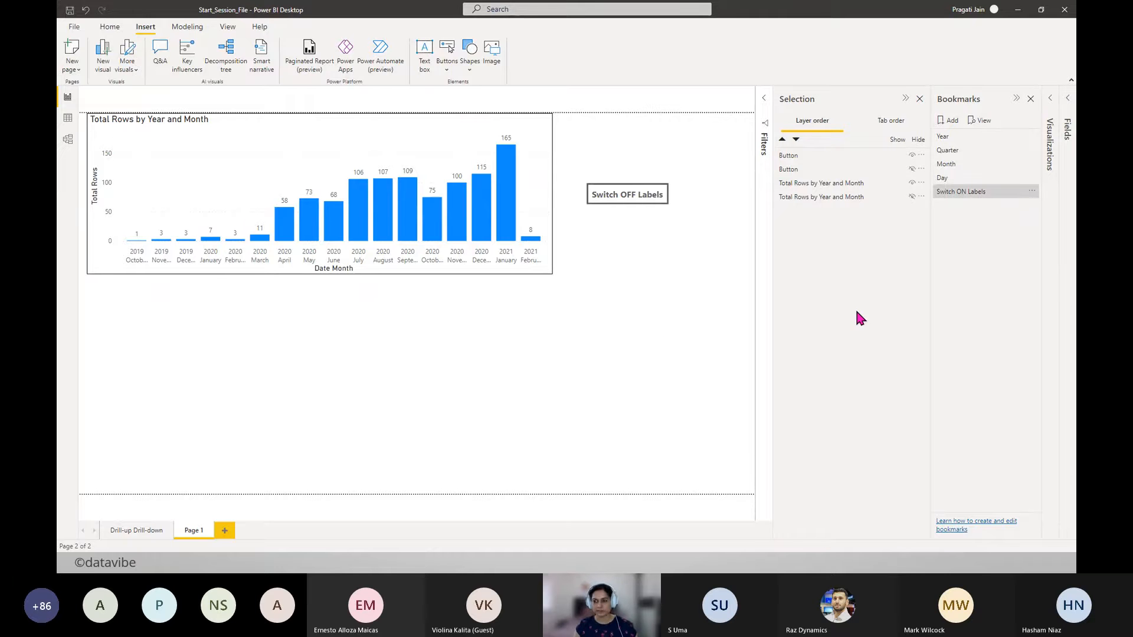
# - Unhide the lower chart and Switch ON Labels button, test the Switch ON Labels bookmark, and unhide both objects again
pyautogui.click(912, 168)
pyautogui.click(912, 197)
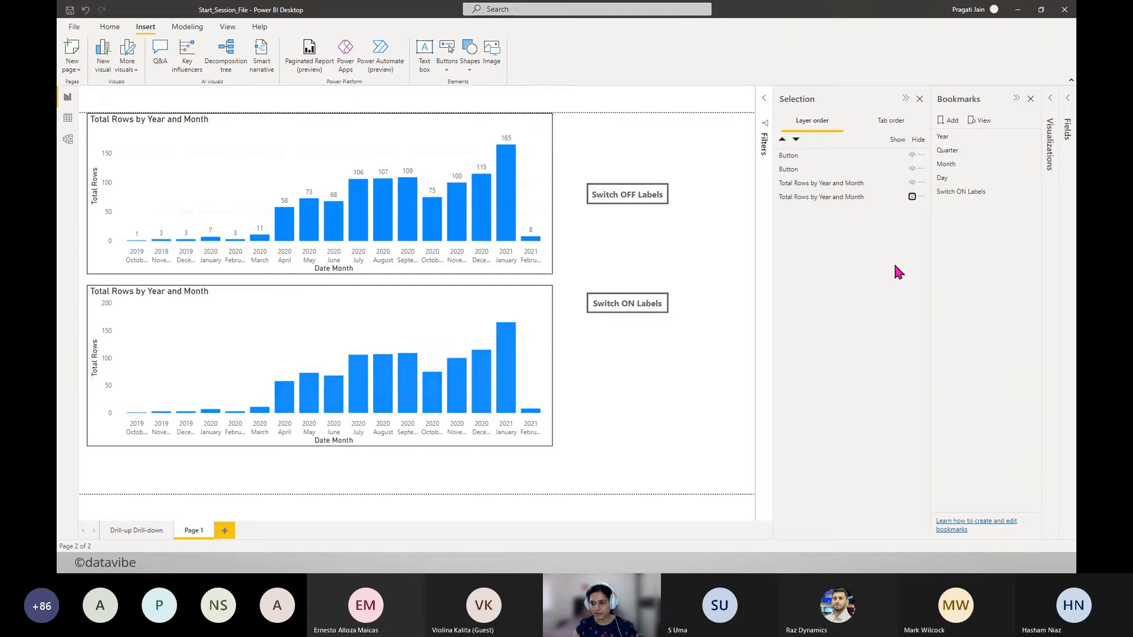
pyautogui.click(952, 195)
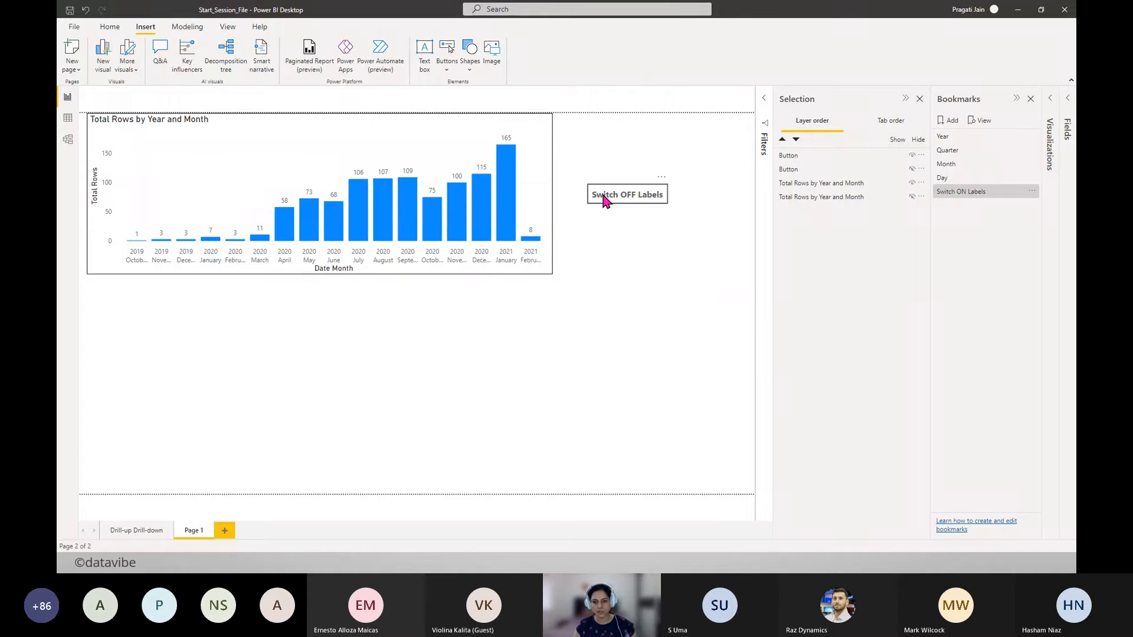
pyautogui.click(912, 197)
pyautogui.click(912, 168)
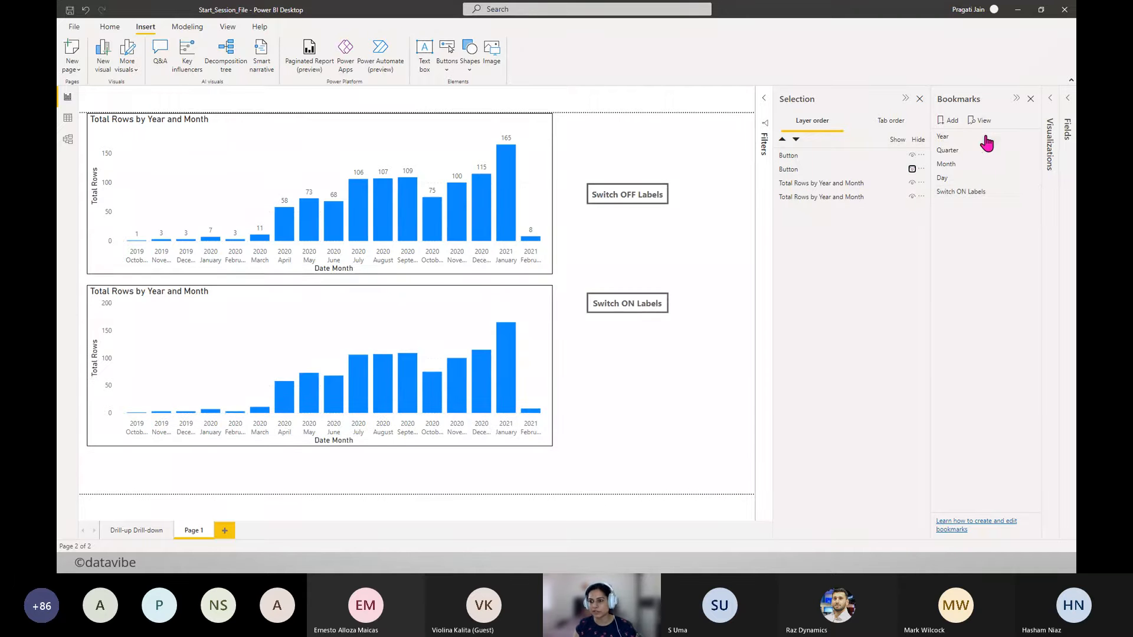
# - Add a new bookmark and rename it Switch OFF Labels
pyautogui.click(947, 121)
pyautogui.click(1030, 205)
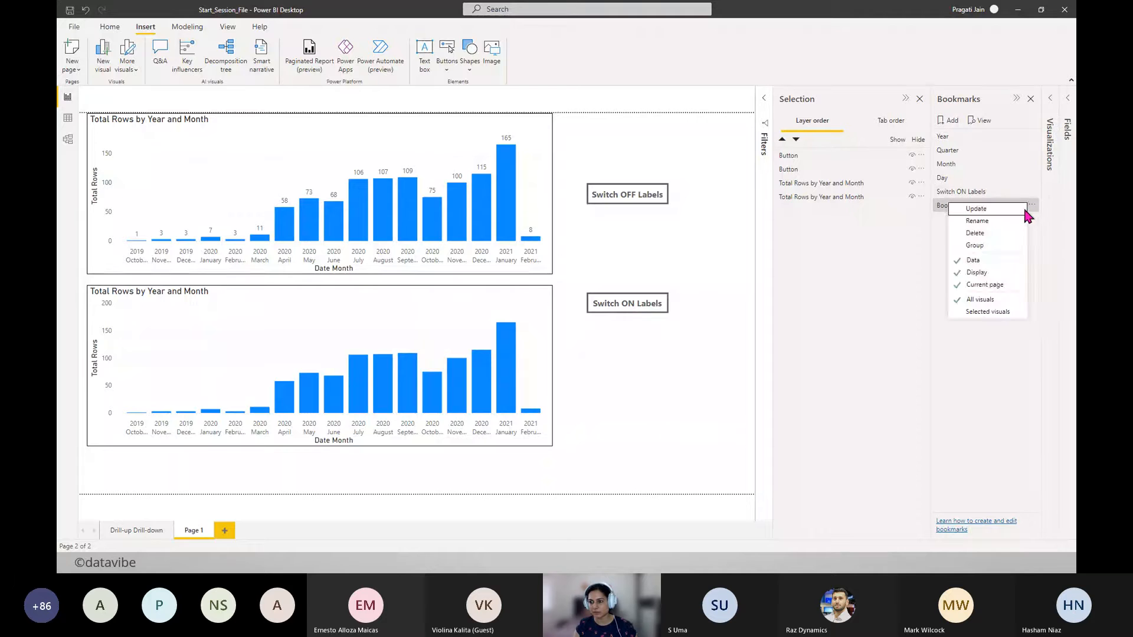
pyautogui.click(1002, 221)
pyautogui.write('Sw')
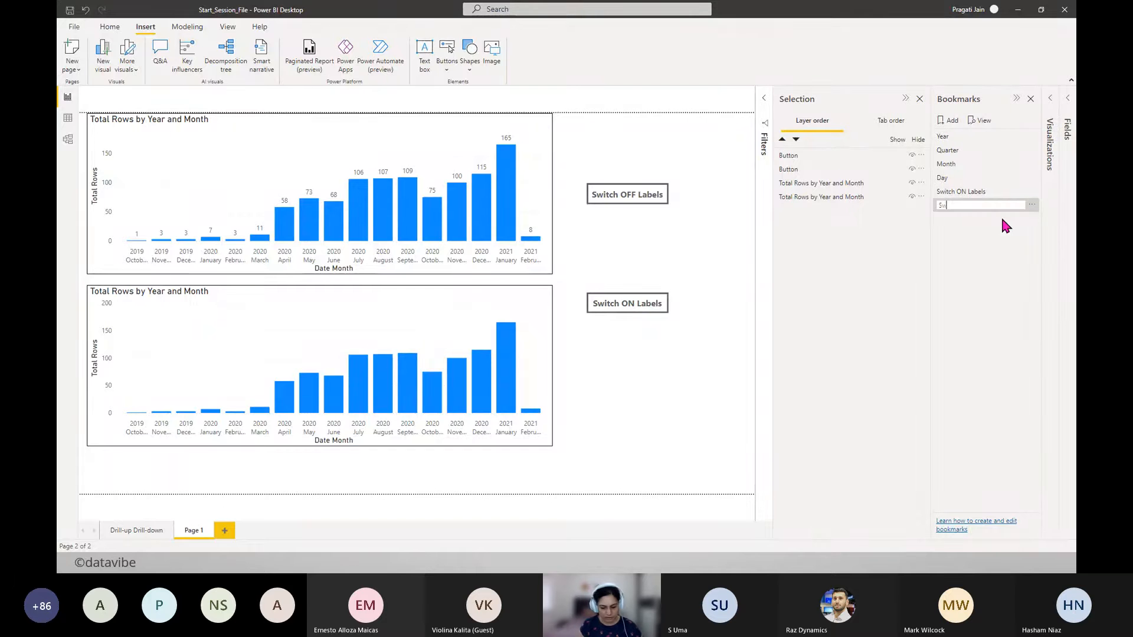
pyautogui.write('itch OFF')
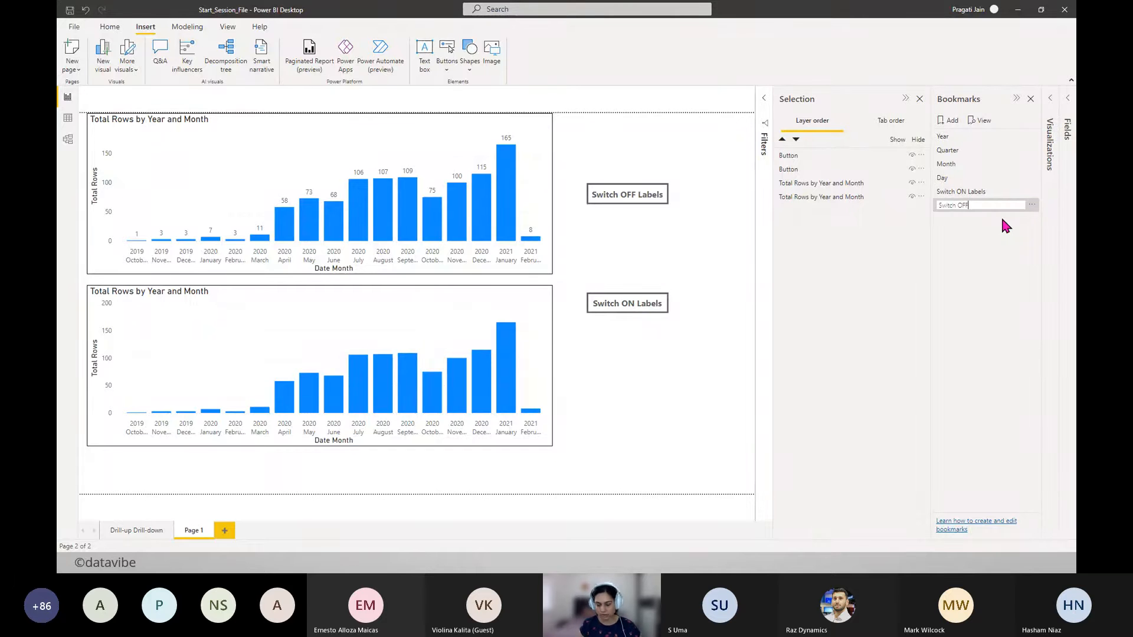
pyautogui.write(' Labels')
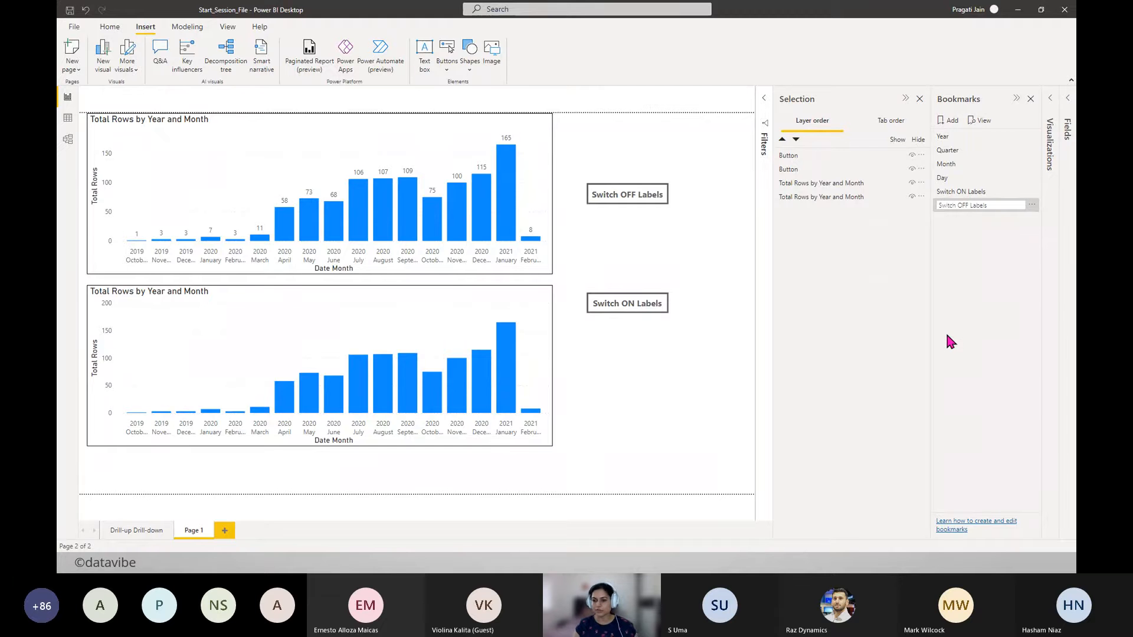
pyautogui.press('Return')
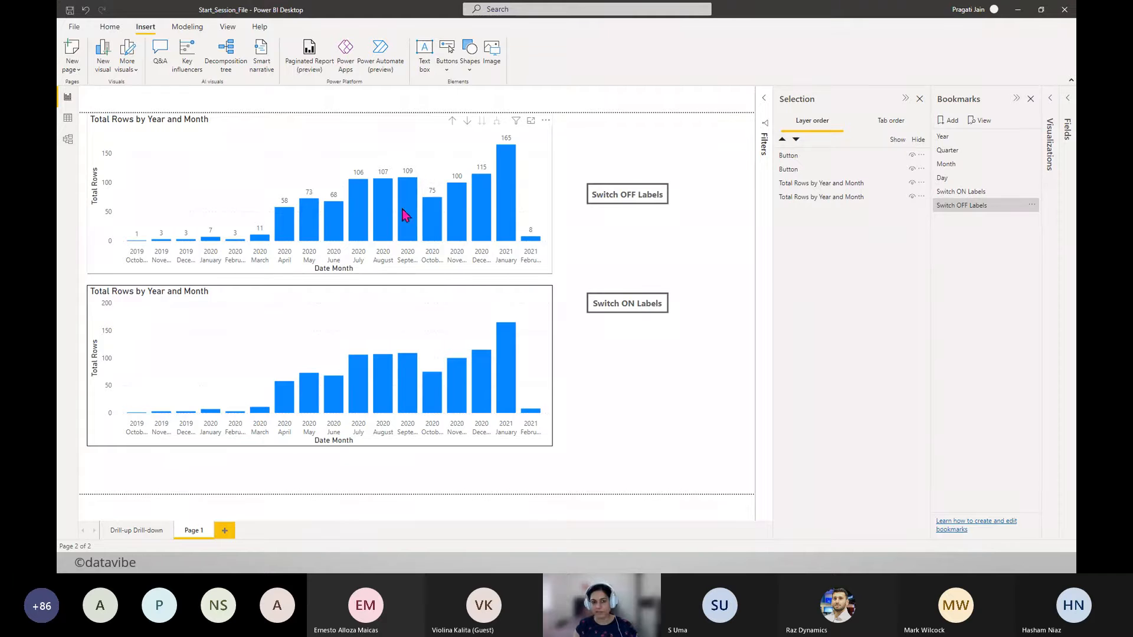
# - Hide the upper chart and the Switch OFF Labels button, and update the Switch OFF Labels bookmark with this view
pyautogui.click(912, 183)
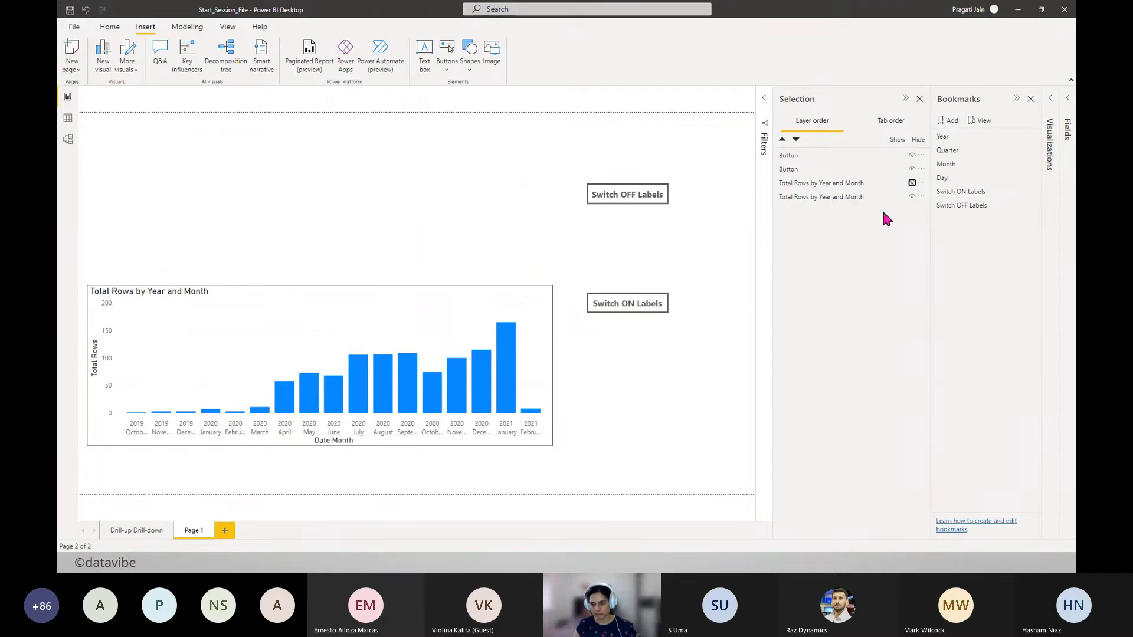
pyautogui.click(912, 170)
pyautogui.click(911, 169)
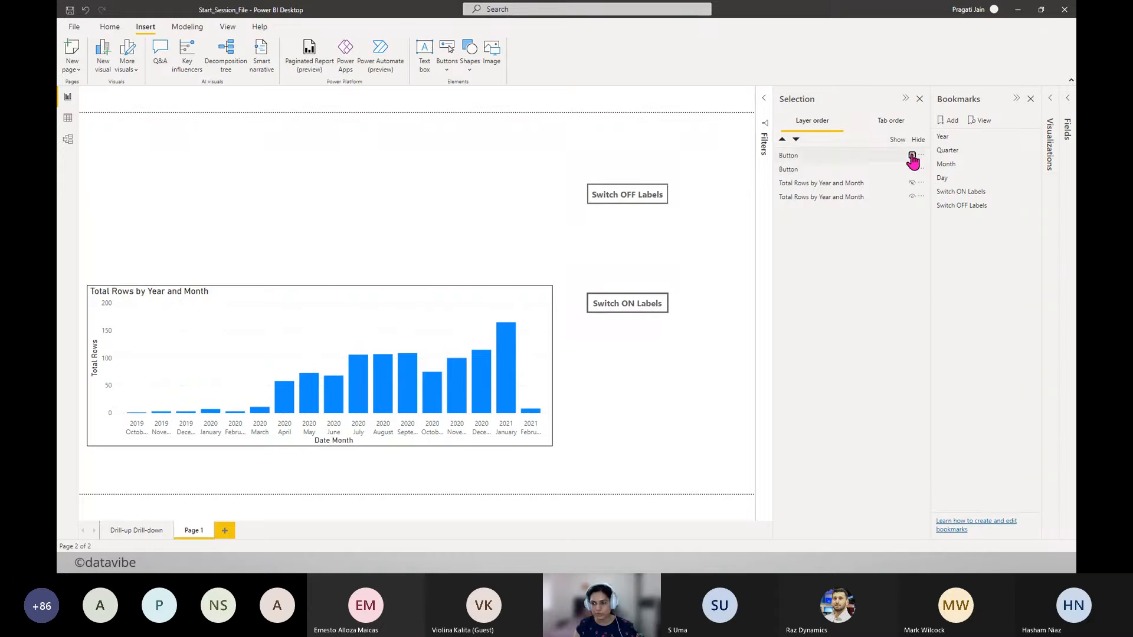
pyautogui.click(912, 154)
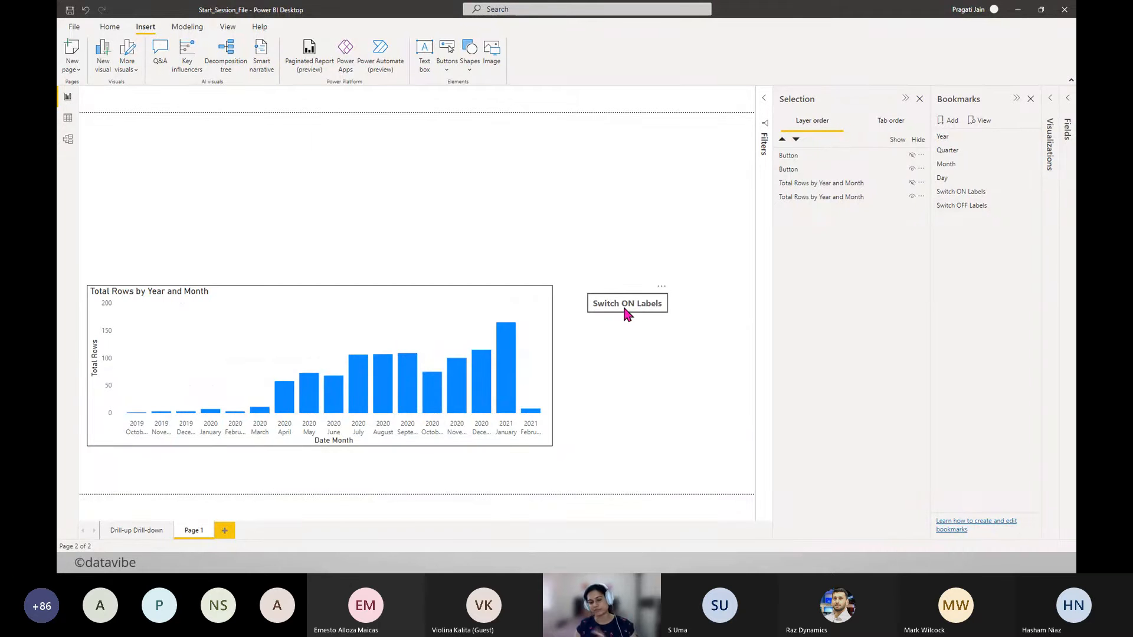
pyautogui.click(1031, 206)
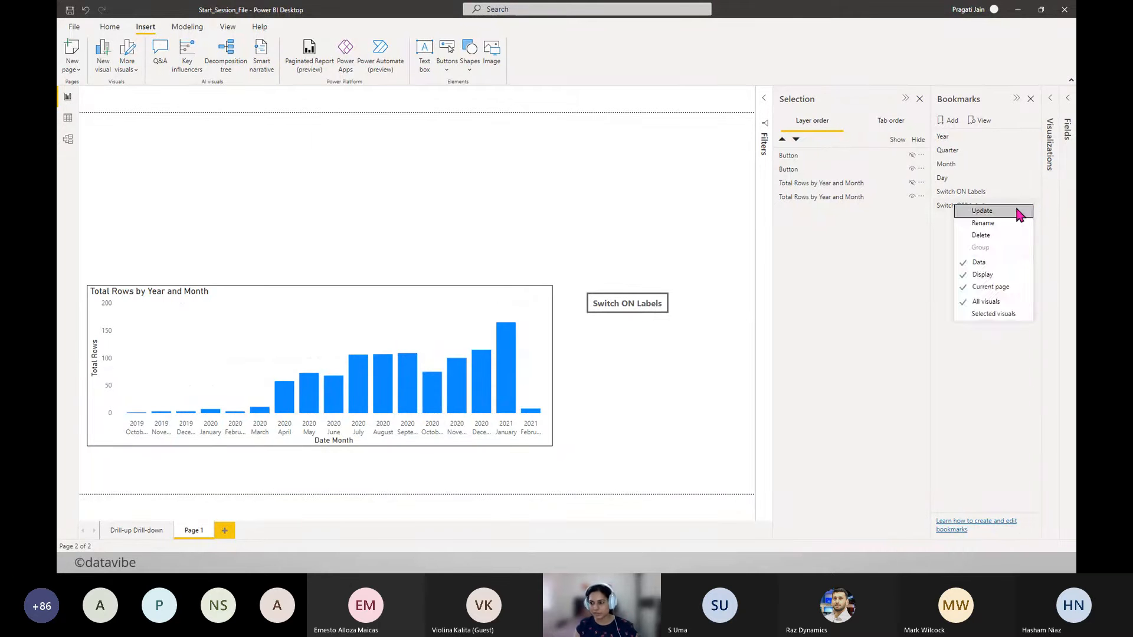
pyautogui.click(1015, 213)
# - Unhide the upper chart and Switch OFF Labels button, and test the Switch ON Labels and Switch OFF Labels bookmarks in turn
pyautogui.click(912, 183)
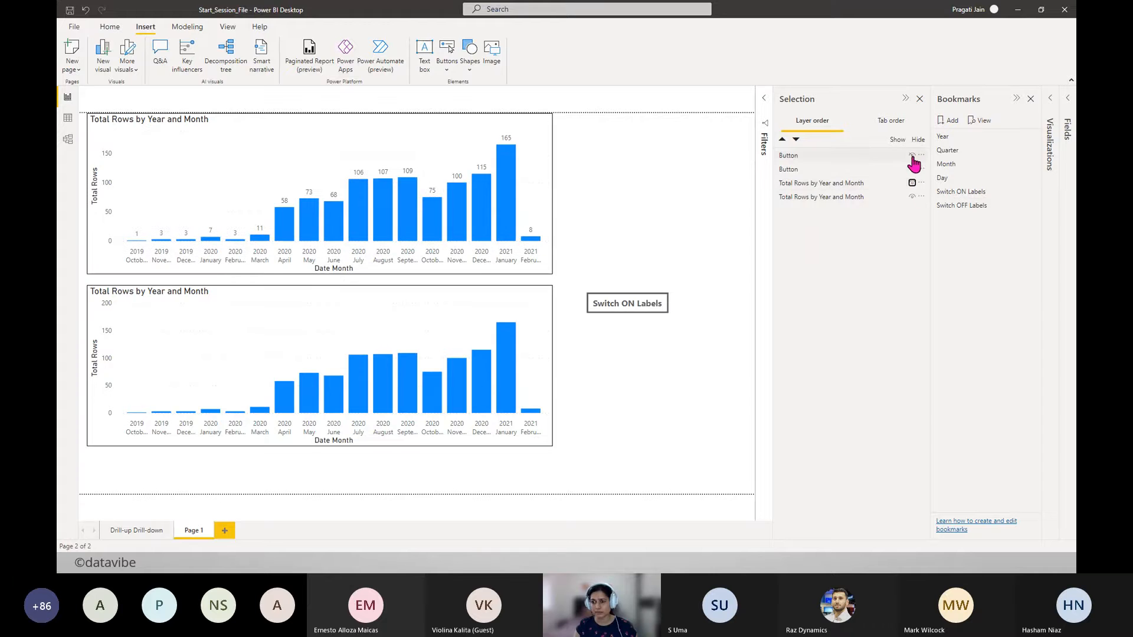
pyautogui.click(912, 155)
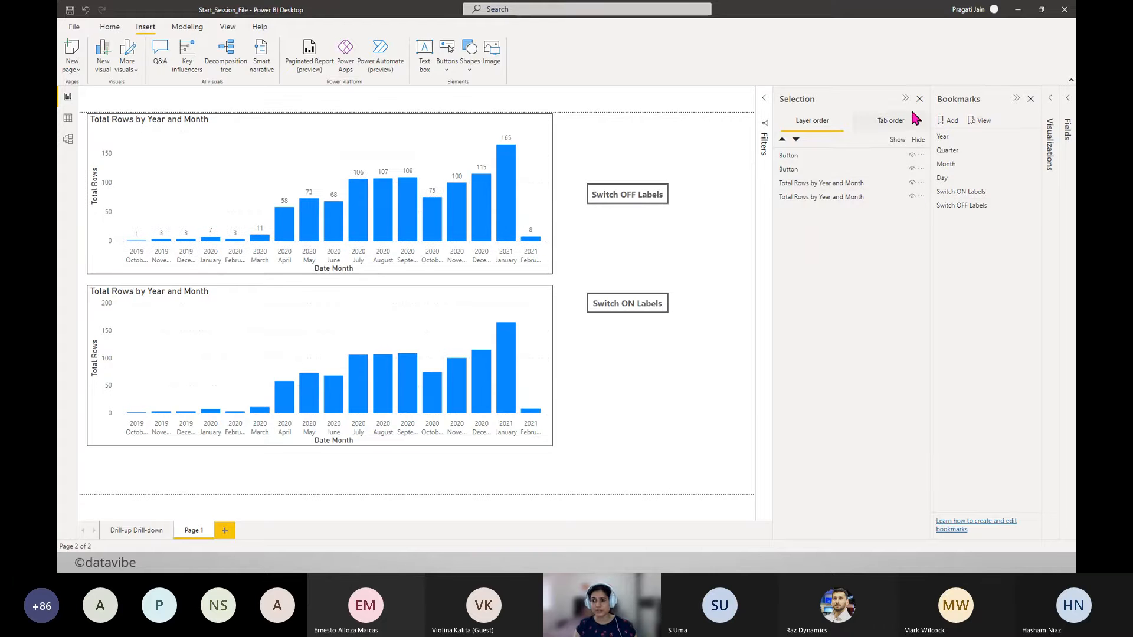
pyautogui.click(967, 192)
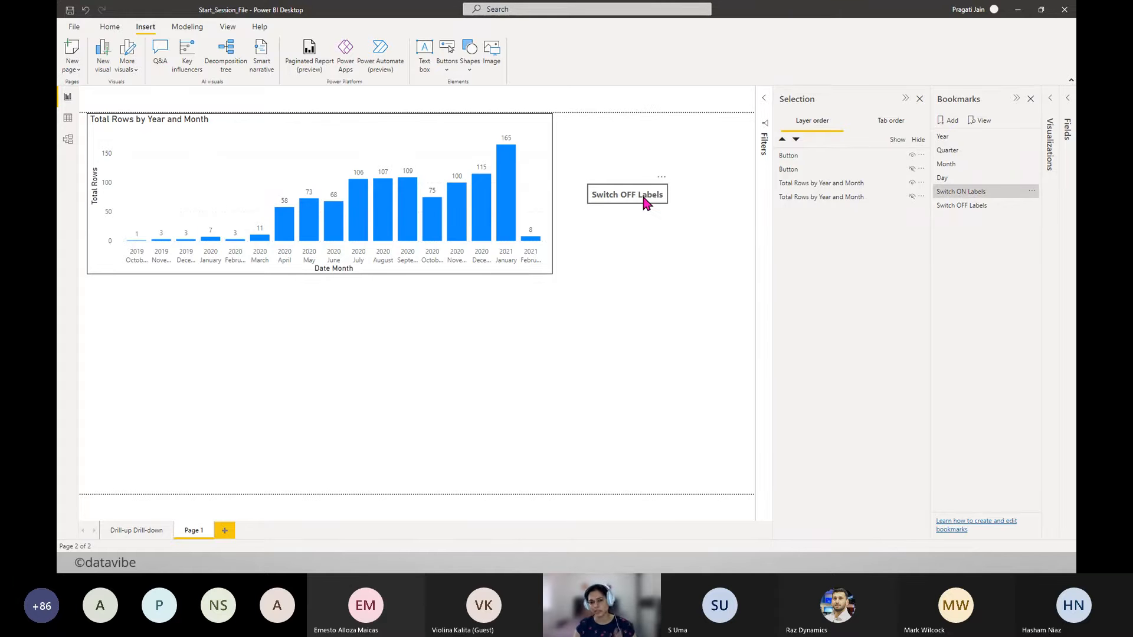
pyautogui.click(966, 209)
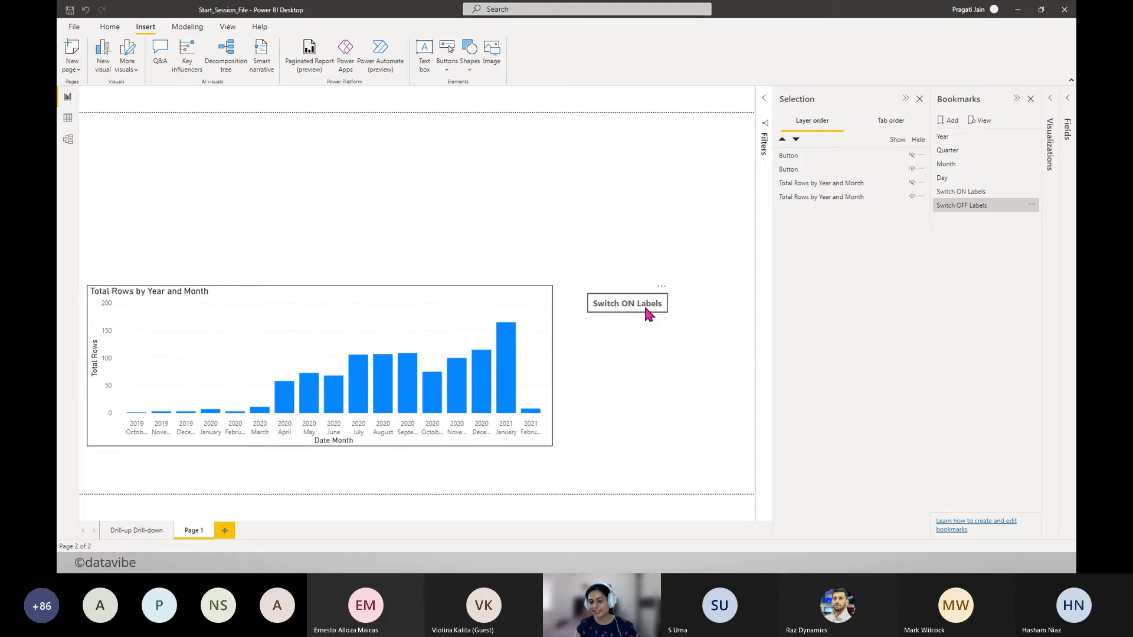
# - Apply the Switch OFF Labels bookmark, and unhide the upper chart and the Switch OFF Labels button
pyautogui.click(988, 203)
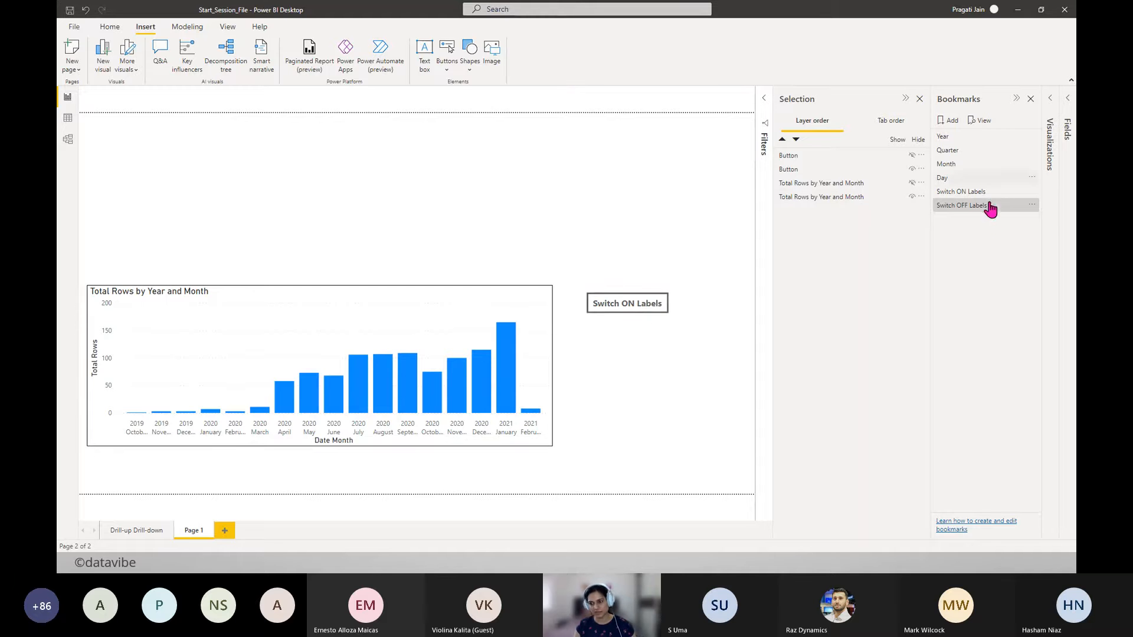
pyautogui.click(912, 183)
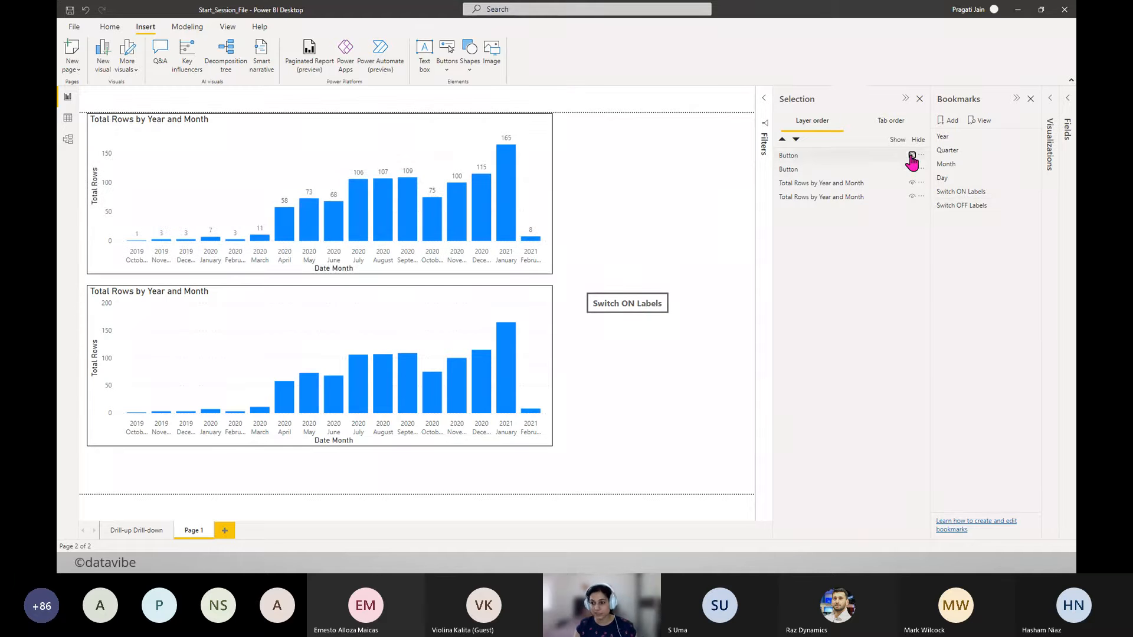
pyautogui.click(912, 155)
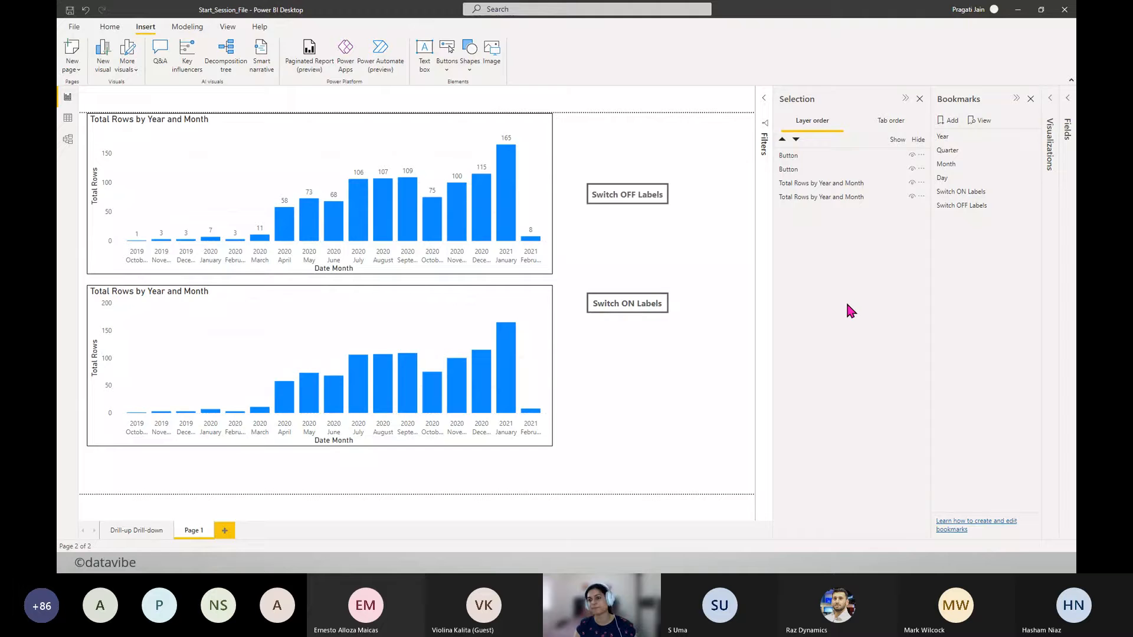
# - Turn on the Switch OFF Labels button's action, with type Bookmark and the Switch OFF Labels bookmark as its target
pyautogui.click(623, 195)
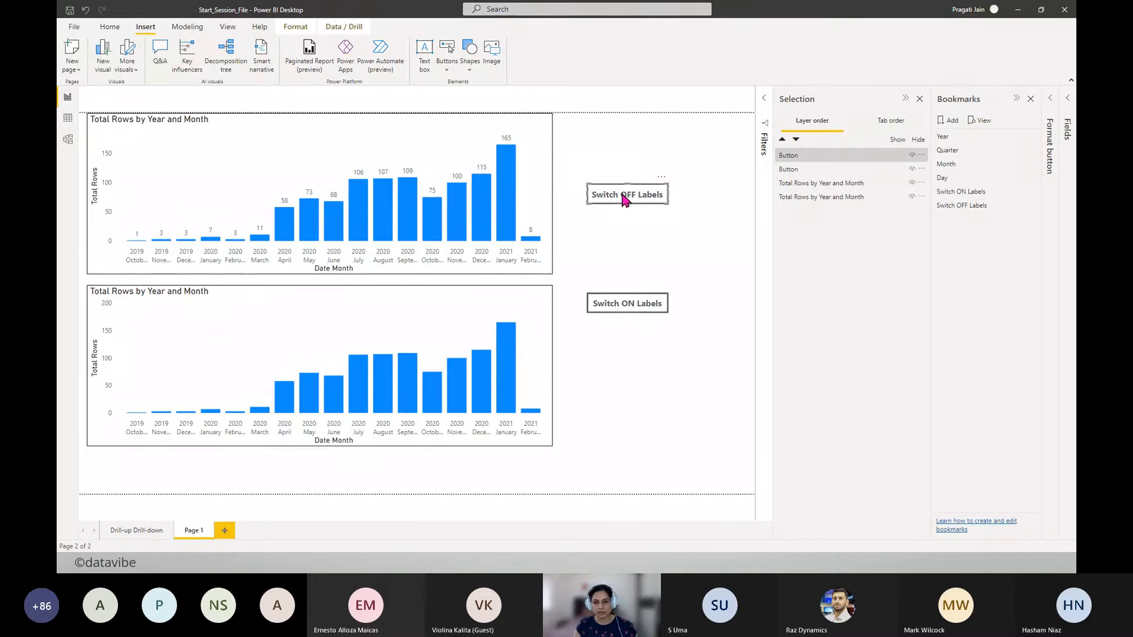
pyautogui.click(1051, 109)
pyautogui.click(1032, 336)
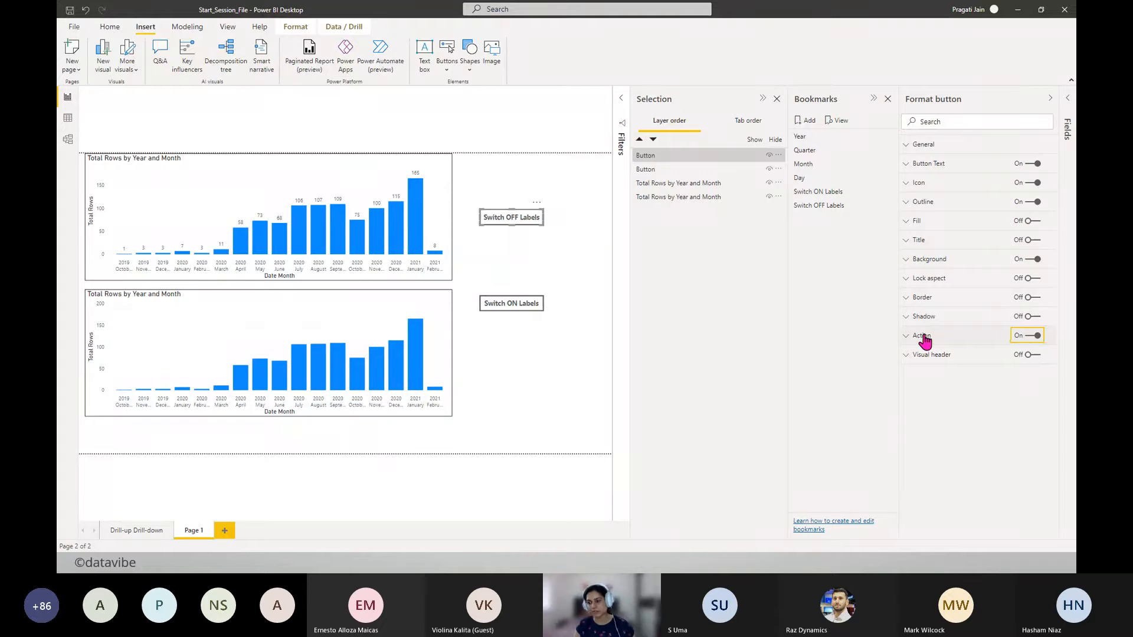
pyautogui.click(921, 336)
pyautogui.click(1038, 367)
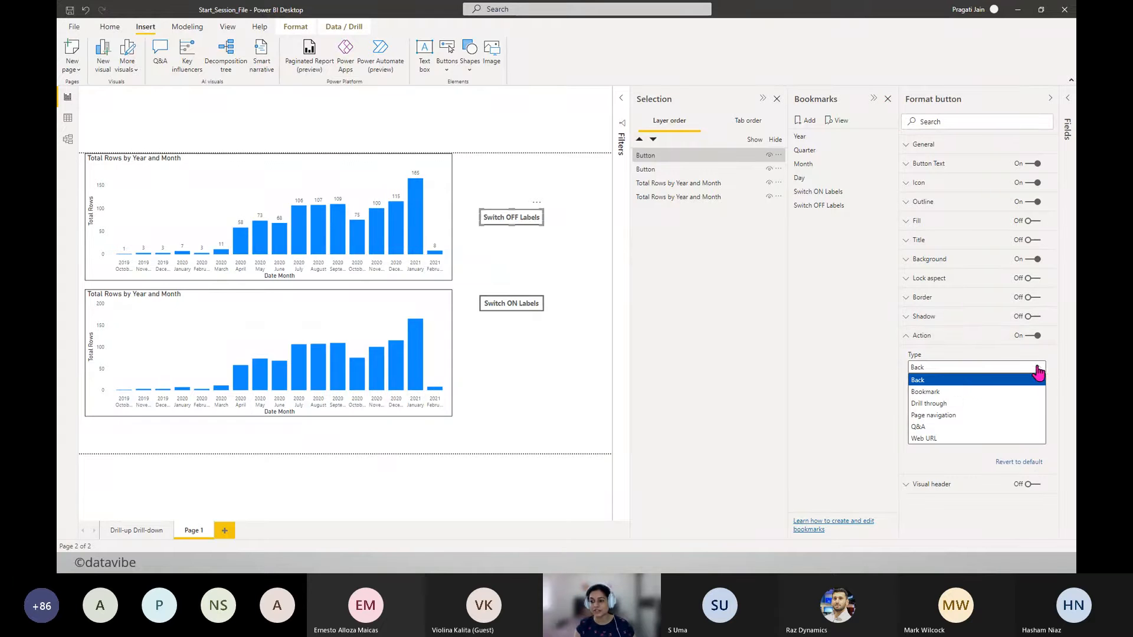
pyautogui.click(951, 392)
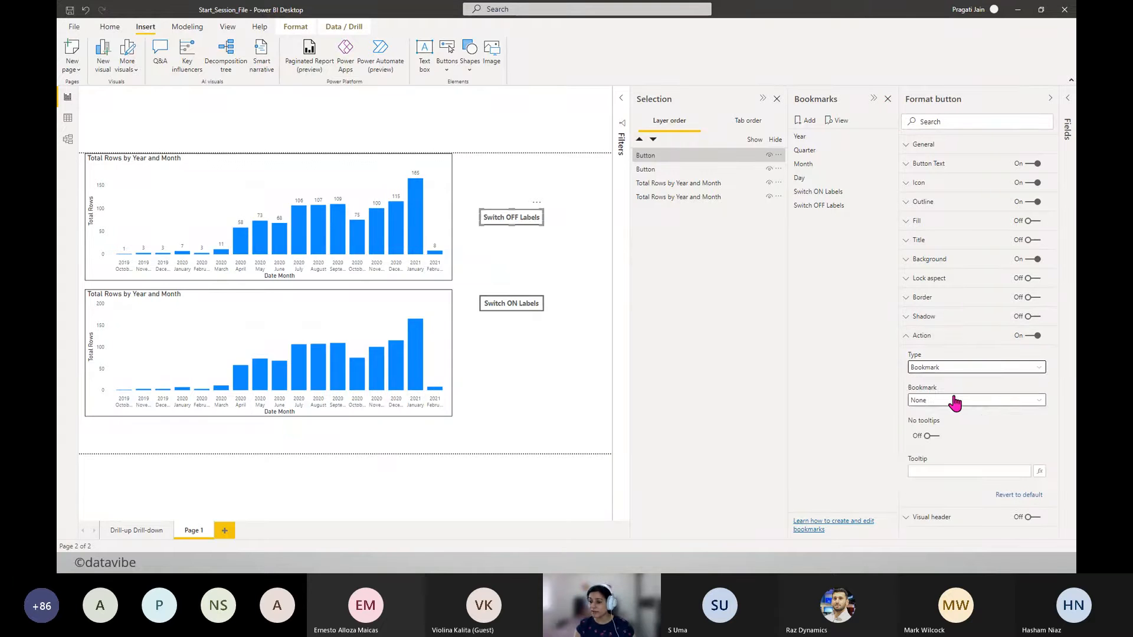
pyautogui.click(1040, 406)
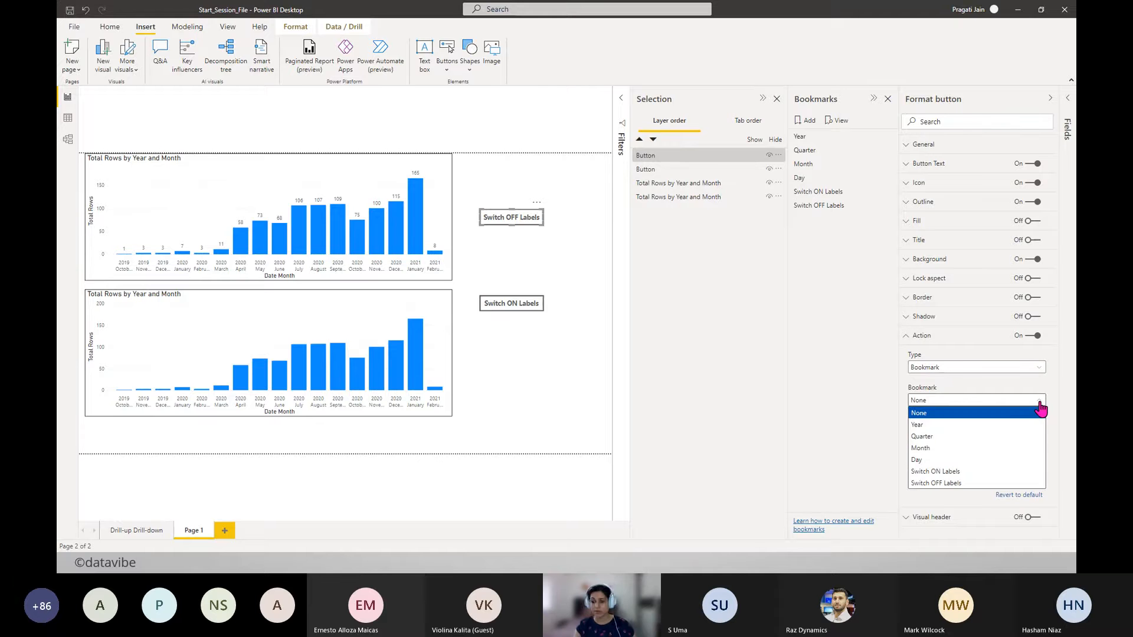
pyautogui.click(946, 484)
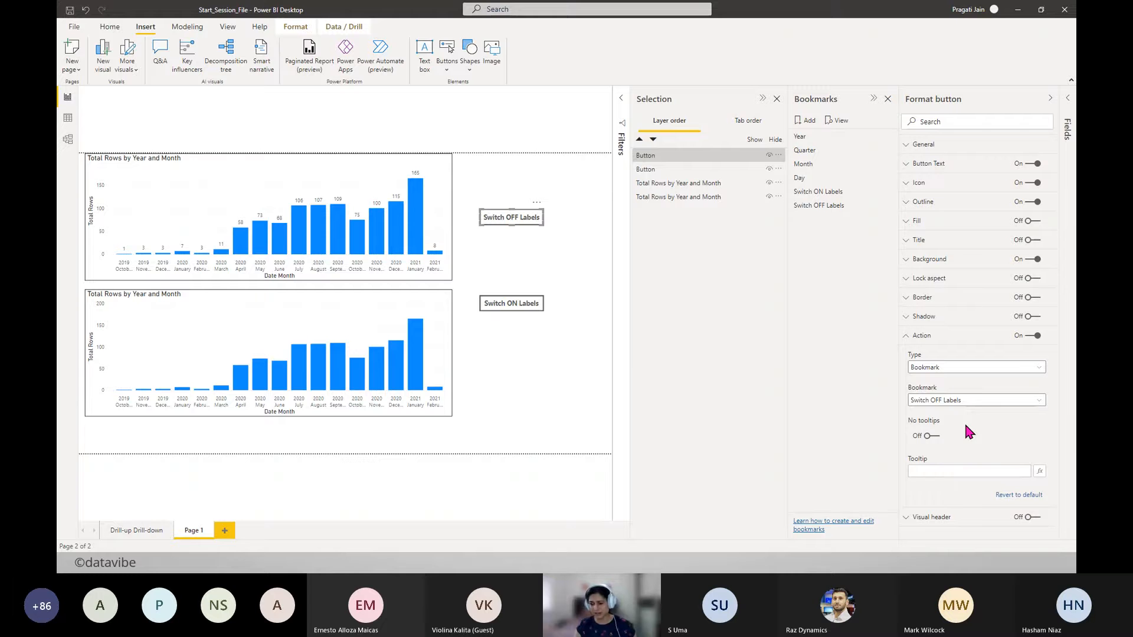
pyautogui.click(956, 471)
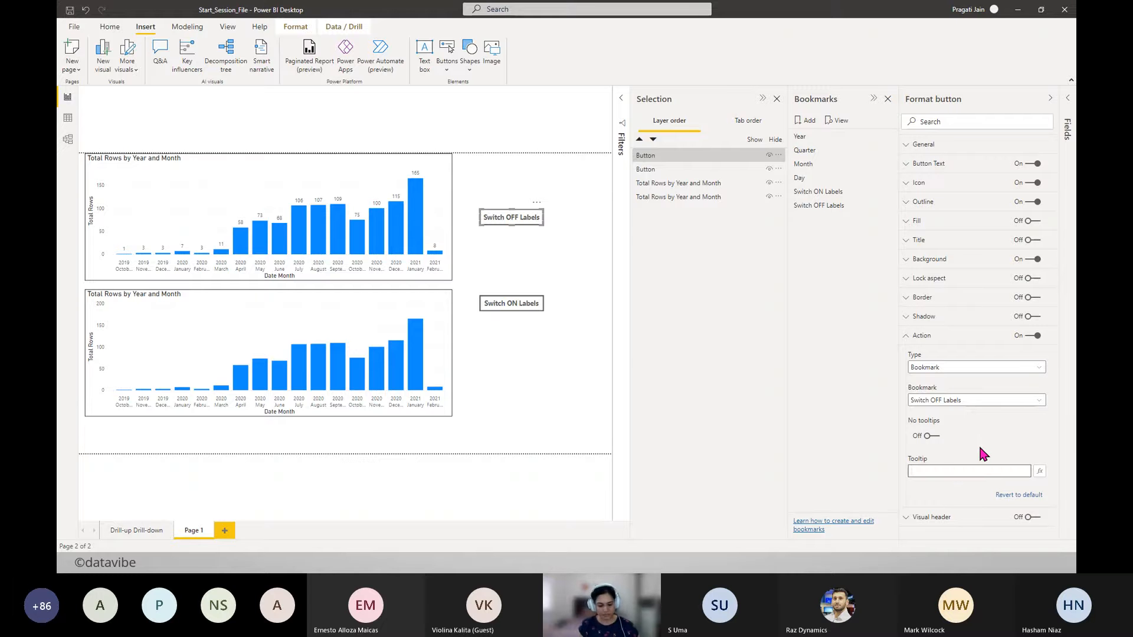
pyautogui.write('Clcik')
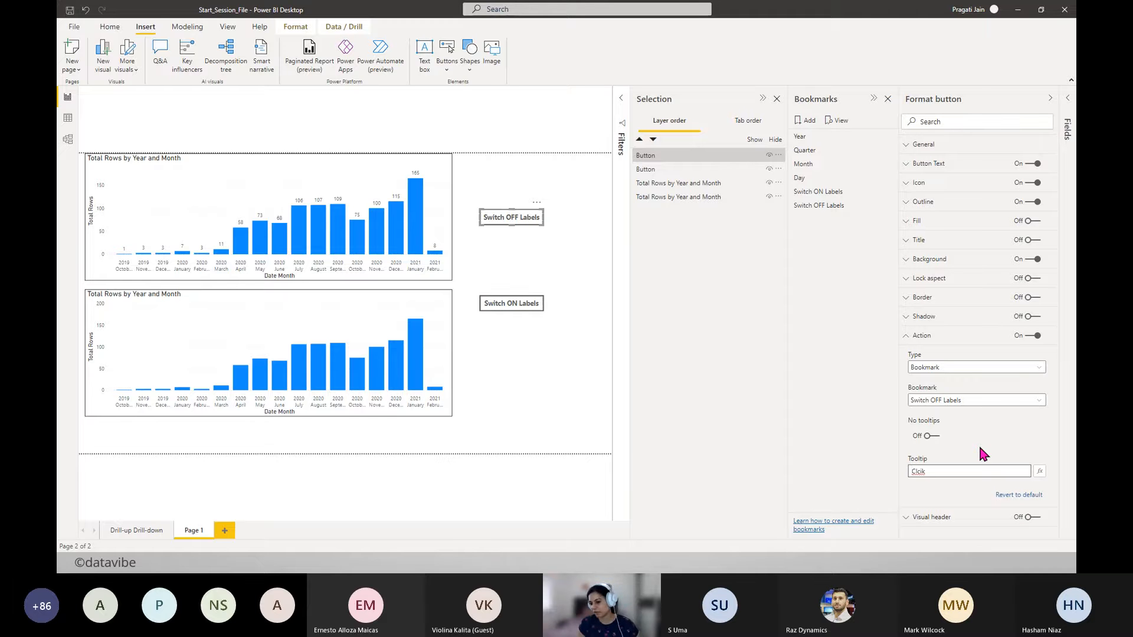
pyautogui.click(971, 471)
pyautogui.press('BackSpace')
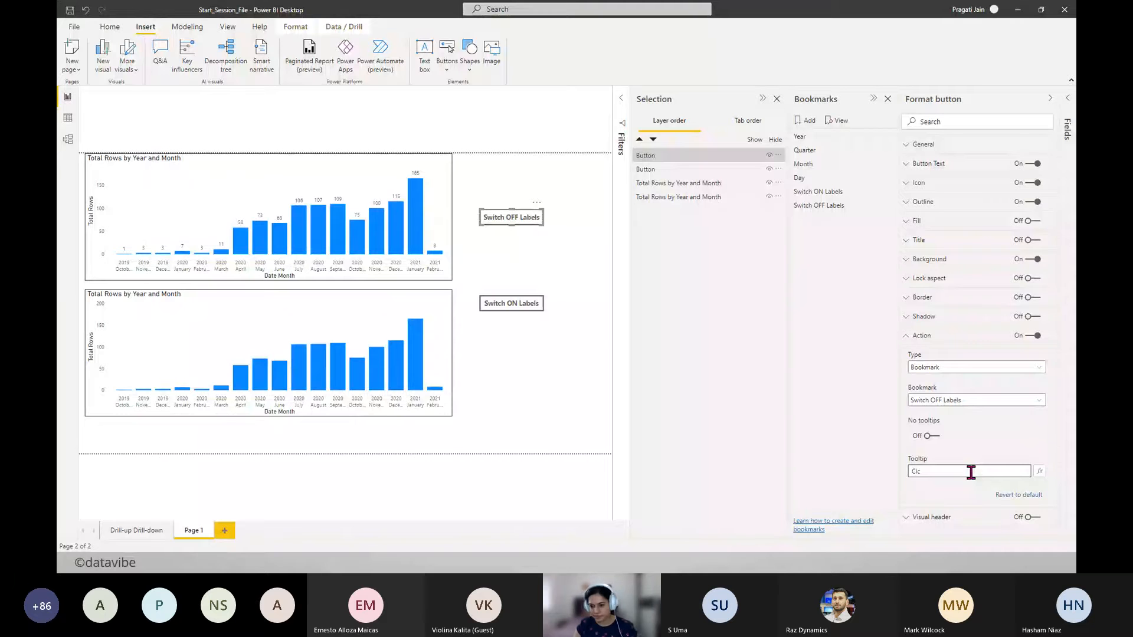
# - Turn on the Switch ON Labels button's action, with type Bookmark and the Switch ON Labels bookmark as its target
pyautogui.click(514, 303)
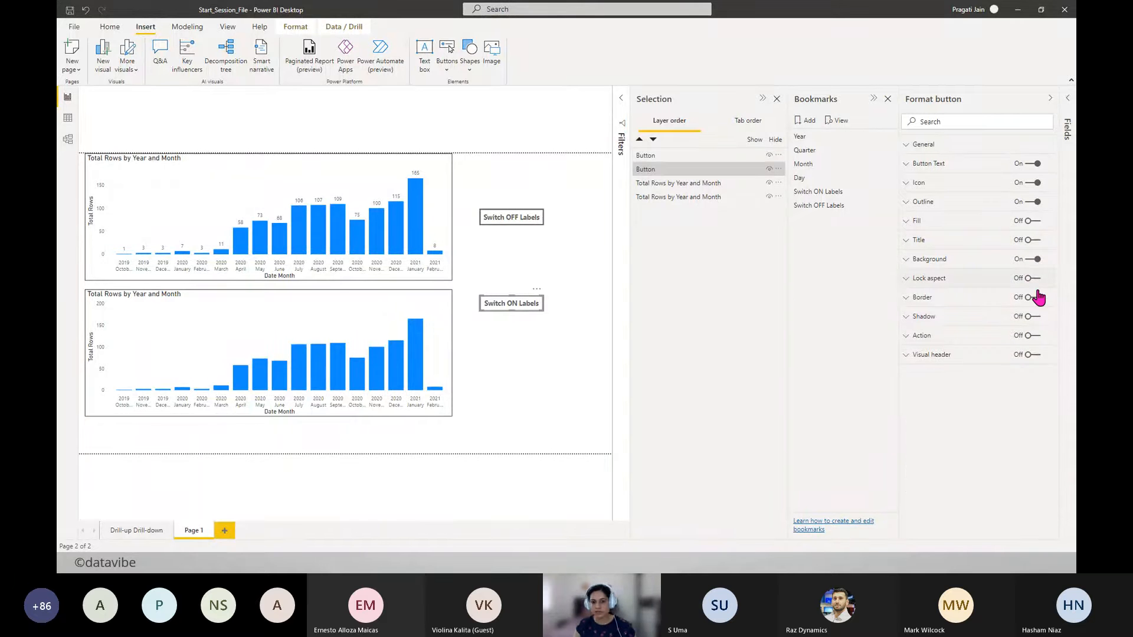
pyautogui.click(929, 344)
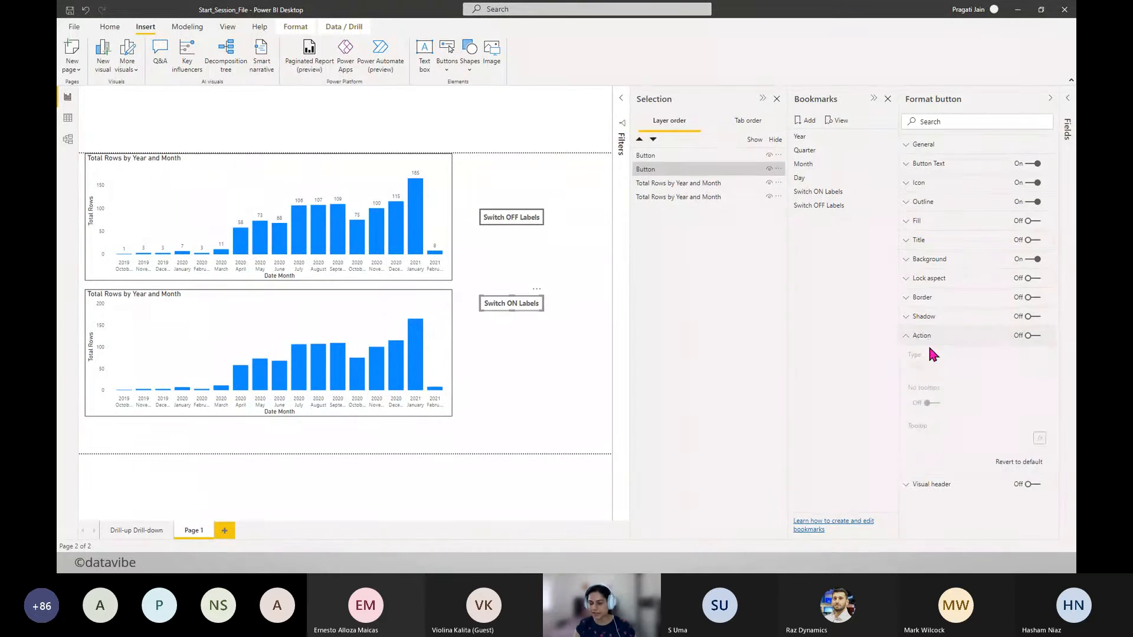
pyautogui.click(1034, 339)
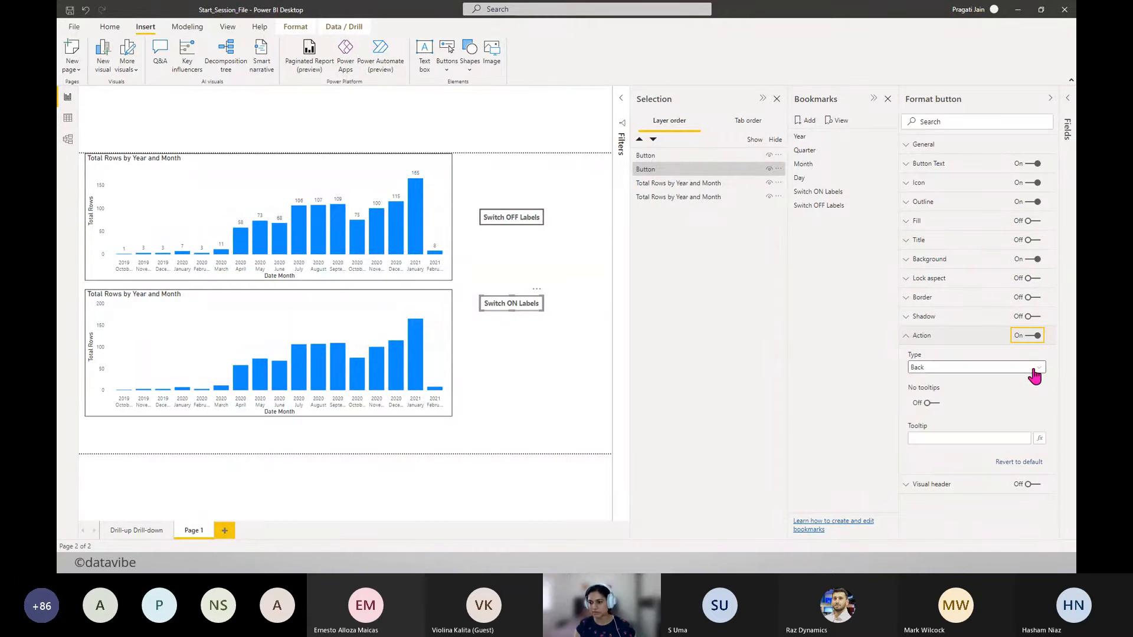
pyautogui.click(1040, 371)
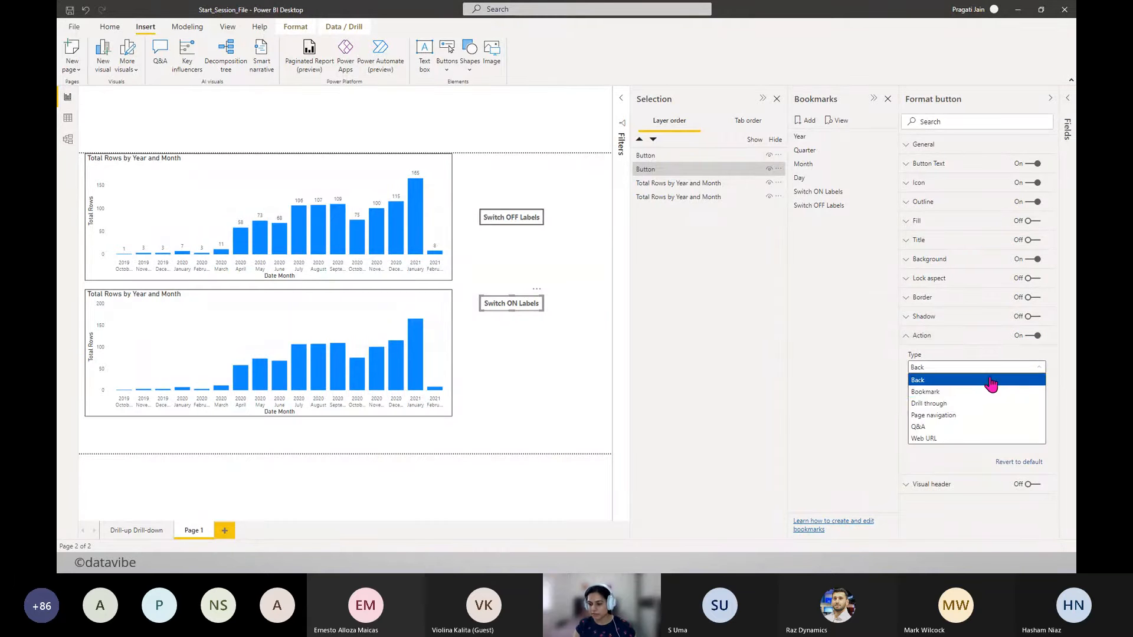
pyautogui.click(979, 392)
pyautogui.click(979, 400)
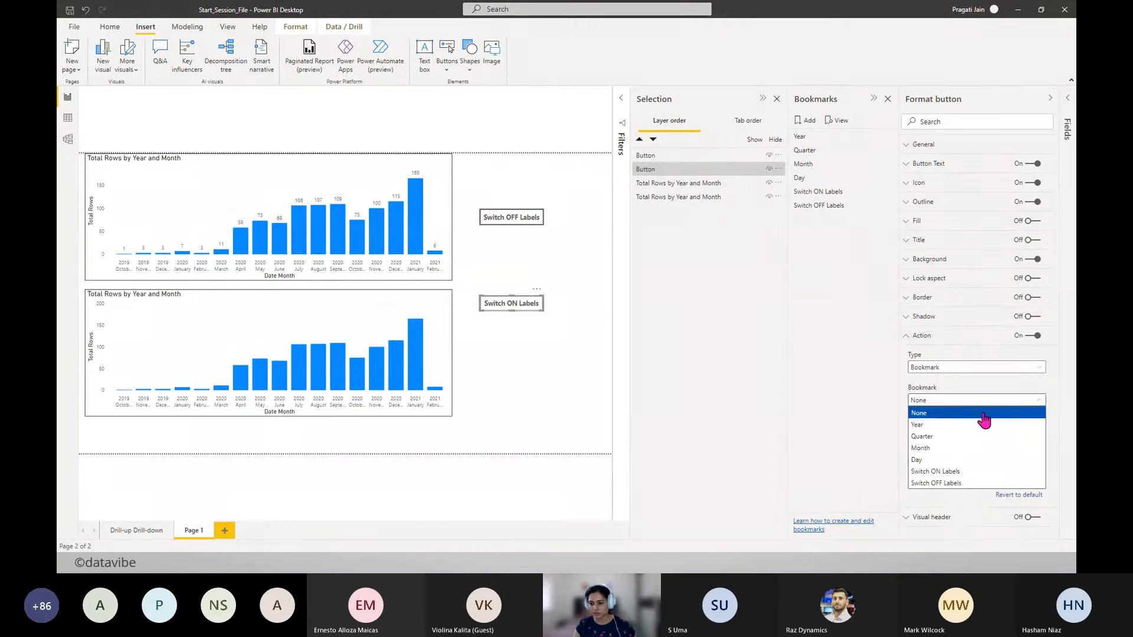
pyautogui.click(950, 471)
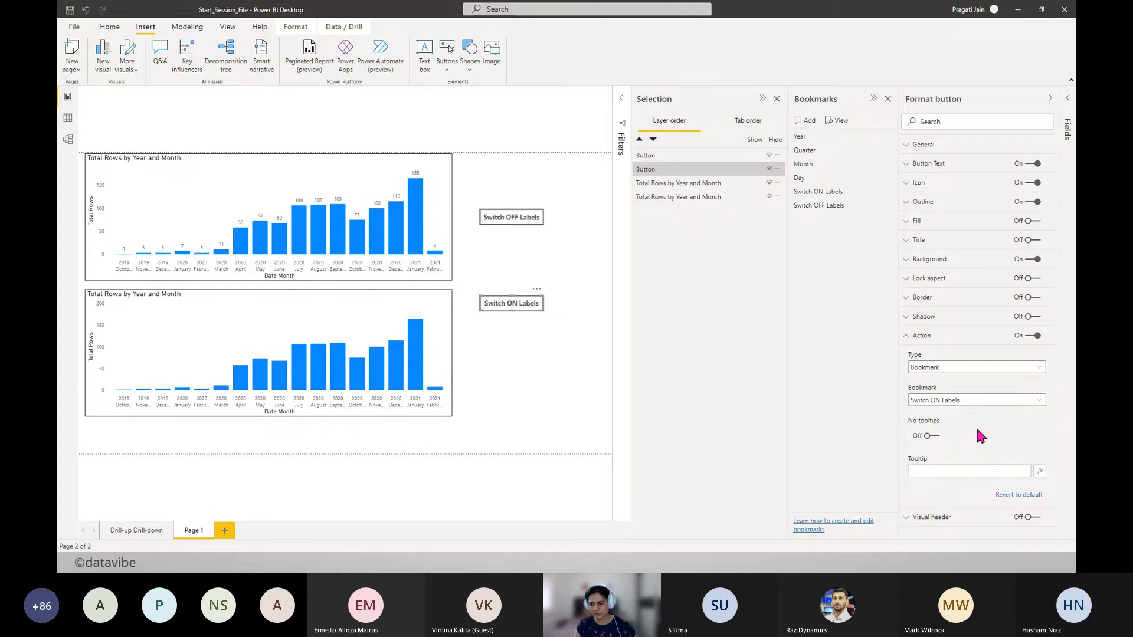
pyautogui.click(935, 438)
pyautogui.click(911, 336)
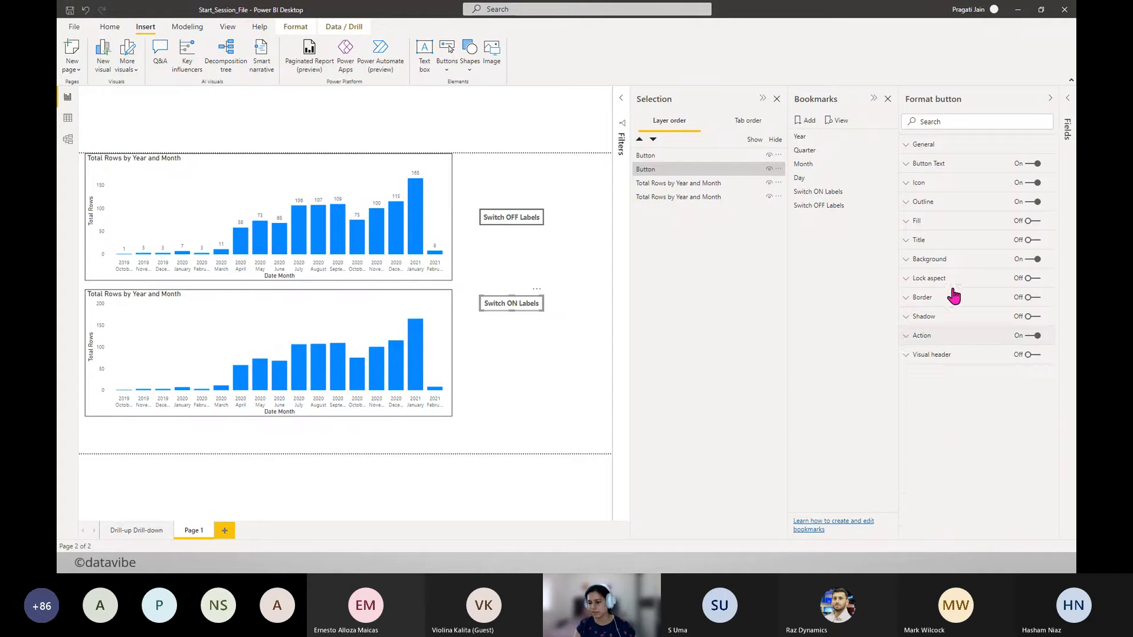
# - Test the Switch ON Labels and Switch OFF Labels buttons in turn, and unhide the upper chart and Switch OFF Labels button
pyautogui.click(1045, 98)
pyautogui.click(714, 286)
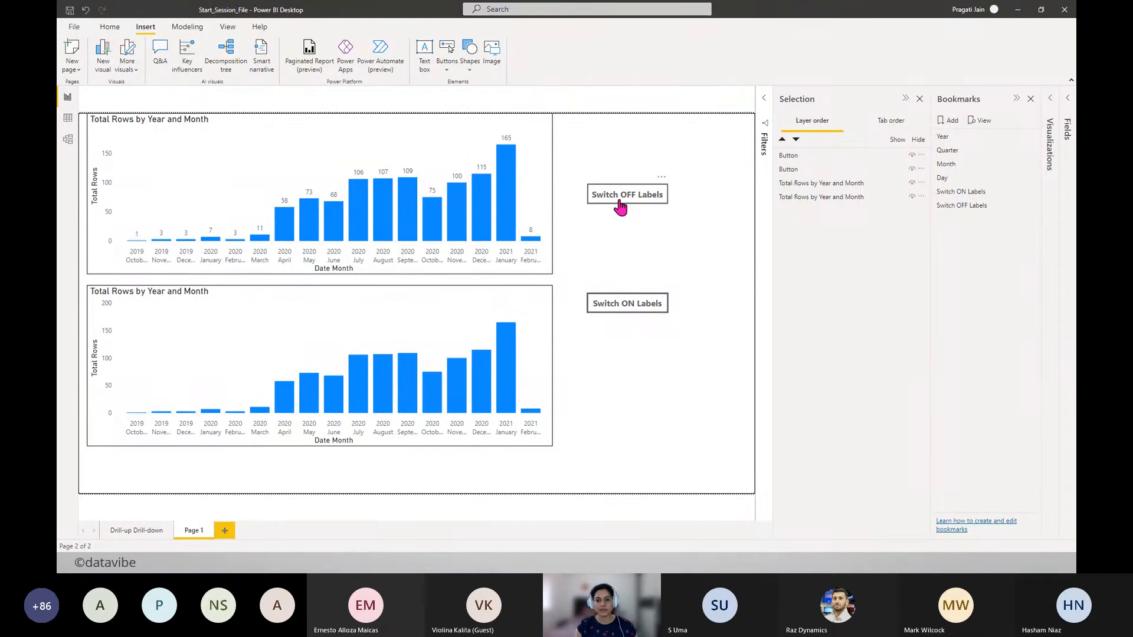
pyautogui.keyDown('ctrl'); pyautogui.click(615, 310); pyautogui.keyUp('ctrl')
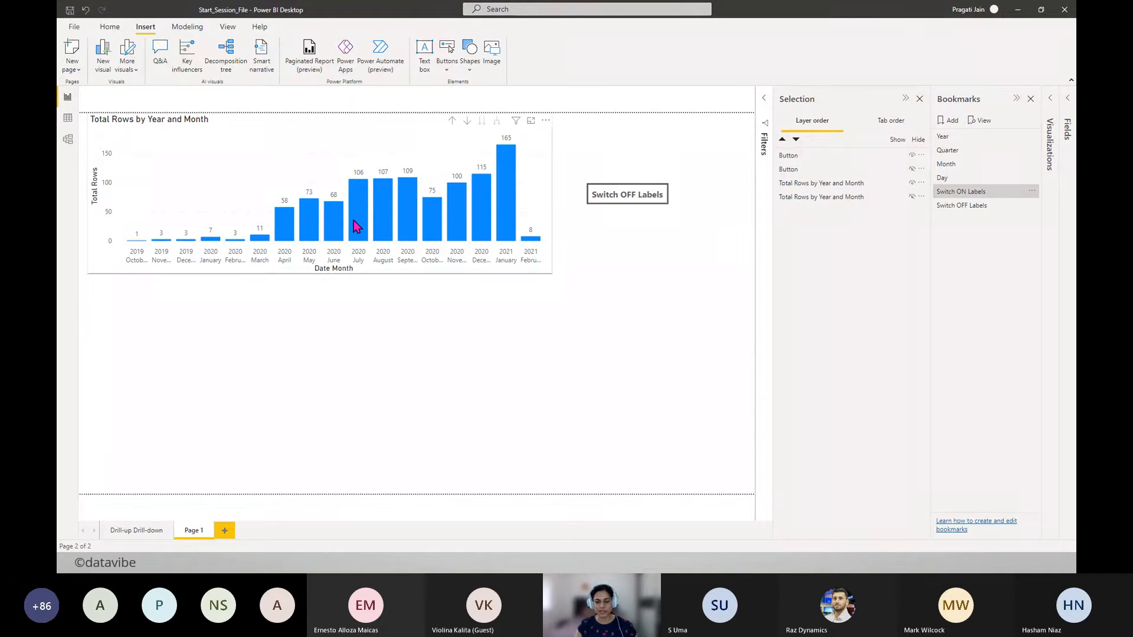
pyautogui.keyDown('ctrl'); pyautogui.click(627, 205); pyautogui.keyUp('ctrl')
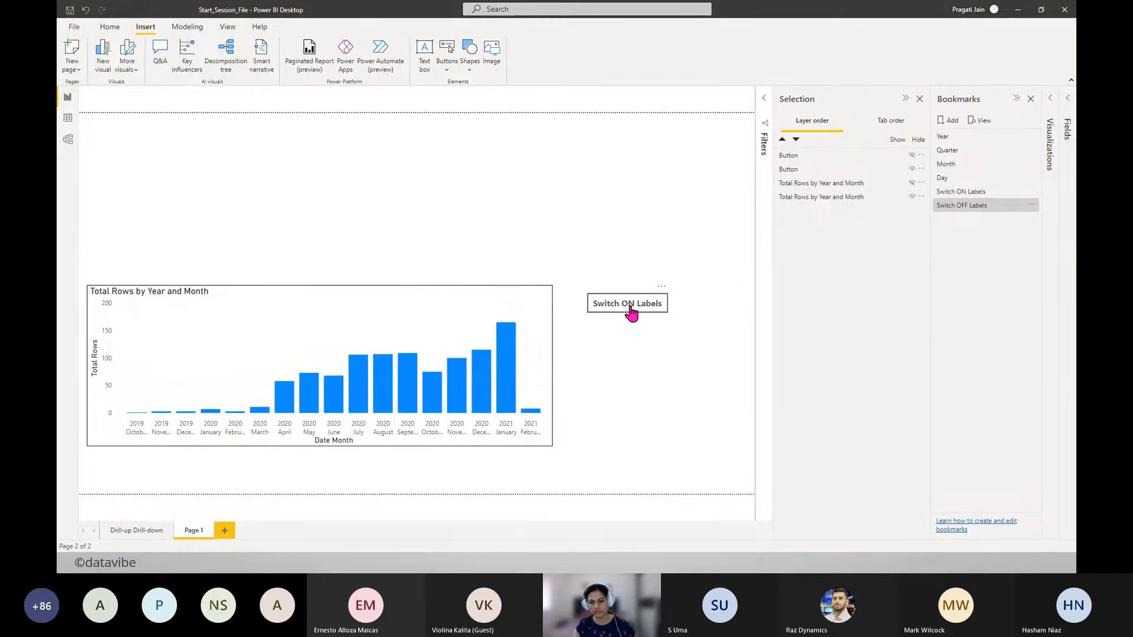
pyautogui.click(912, 155)
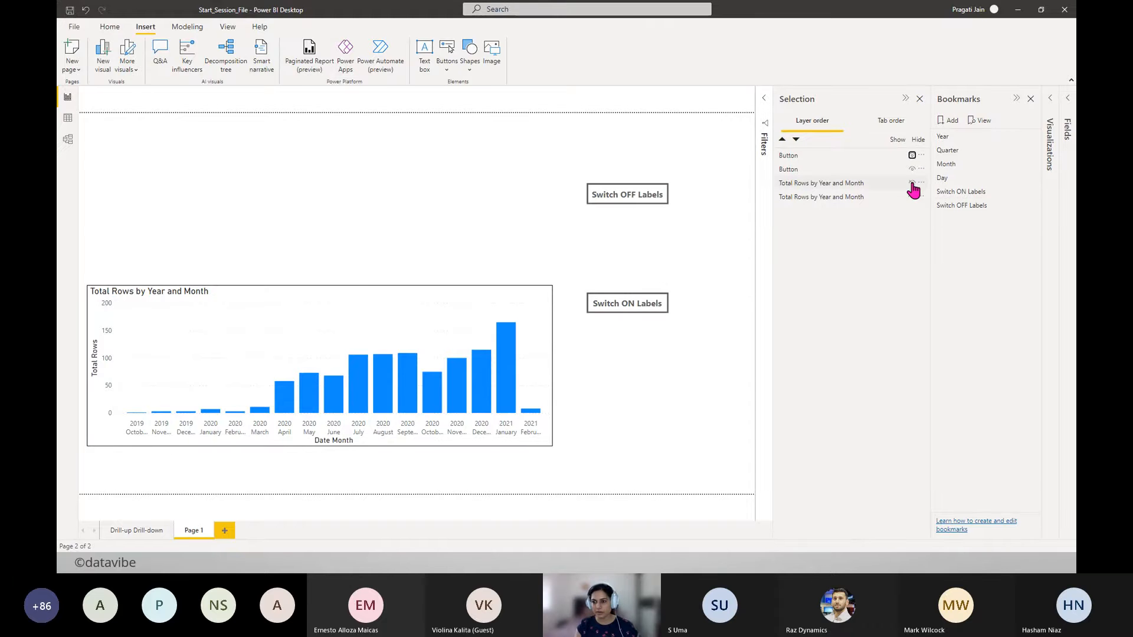
pyautogui.click(912, 184)
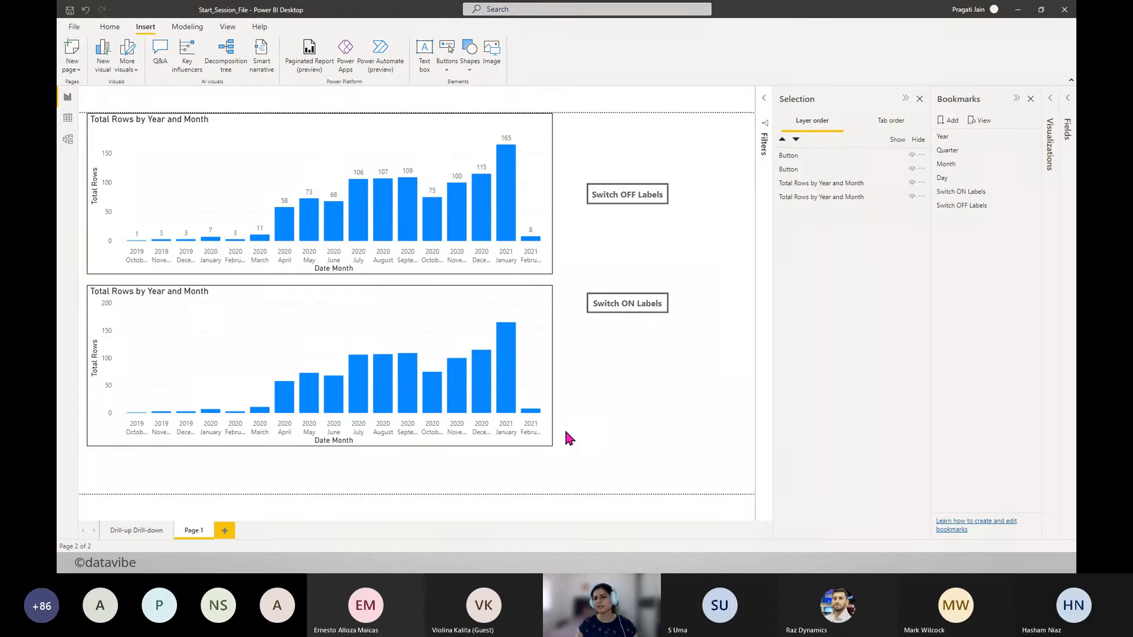
# - Collapse the Bookmarks and Selection panes, shift the lower chart down slightly, and stack the labelled chart exactly over it
pyautogui.click(1016, 98)
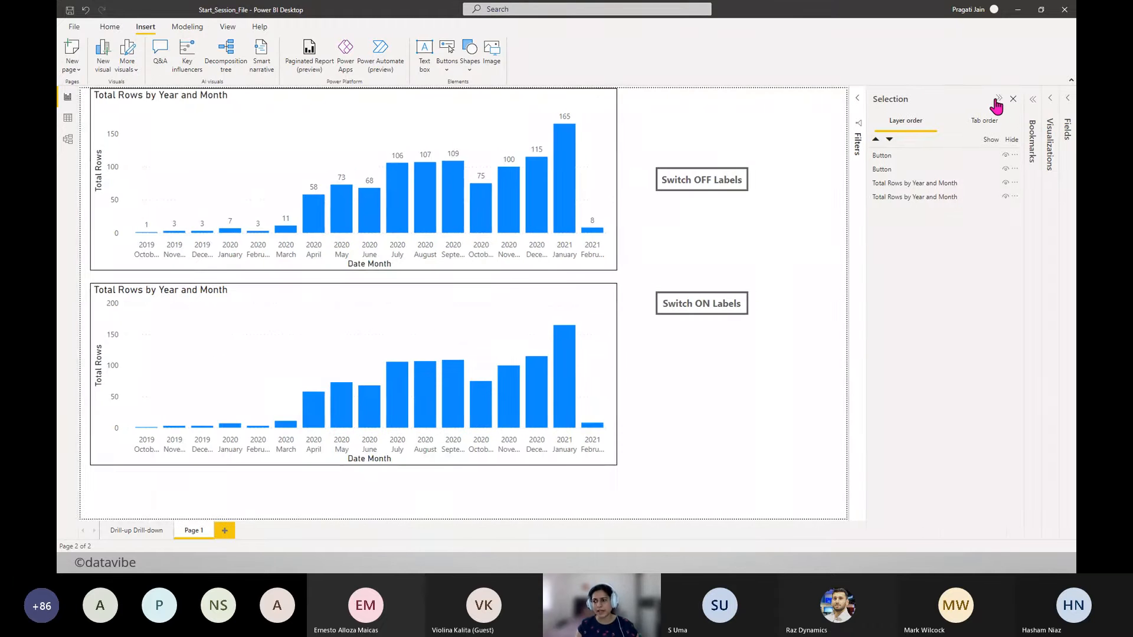
pyautogui.click(998, 99)
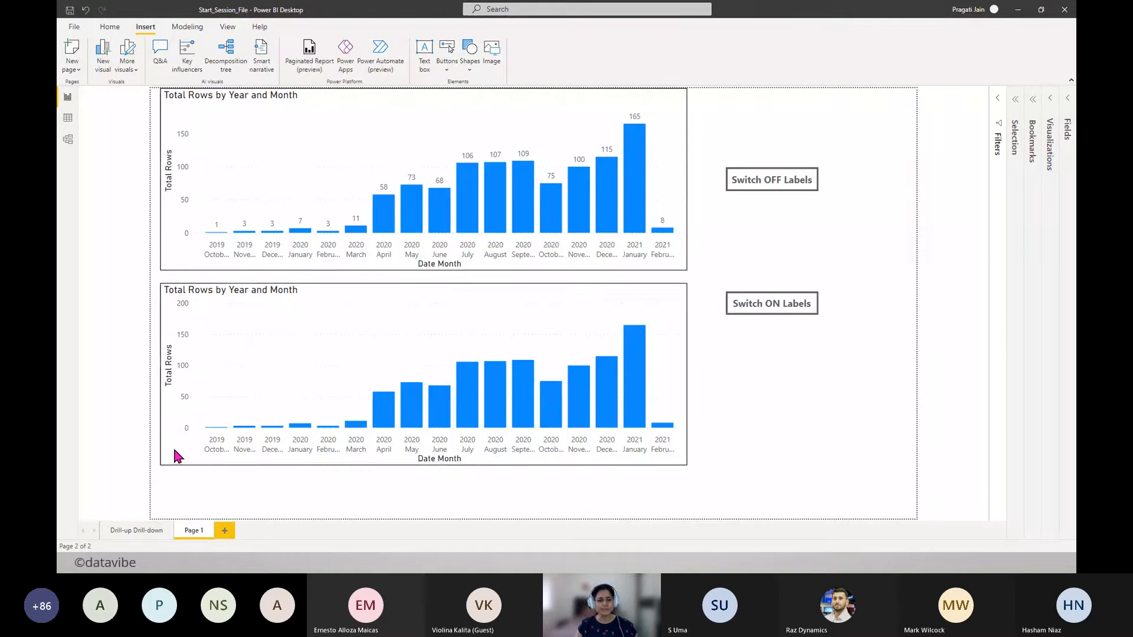
pyautogui.click(319, 304)
pyautogui.moveTo(318, 304); pyautogui.dragTo(315, 341)
pyautogui.moveTo(331, 131); pyautogui.dragTo(324, 354)
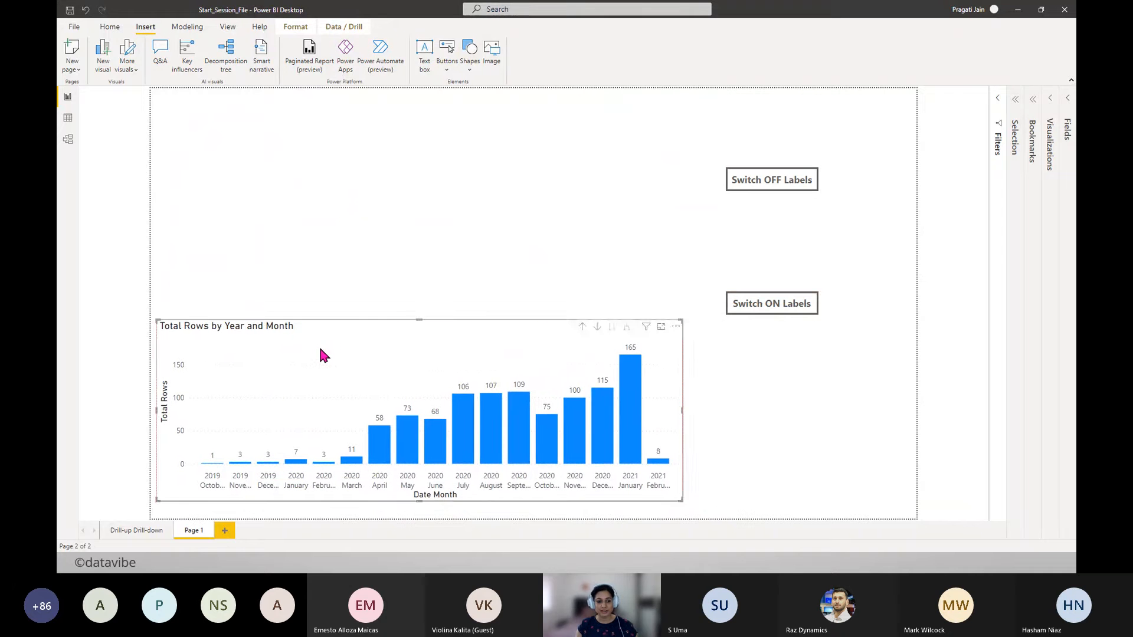
# - Stack the Switch ON Labels and Switch OFF Labels buttons on the same spot just above the overlapped charts
pyautogui.moveTo(777, 305); pyautogui.dragTo(491, 305)
pyautogui.moveTo(770, 184); pyautogui.dragTo(489, 302)
pyautogui.click(680, 259)
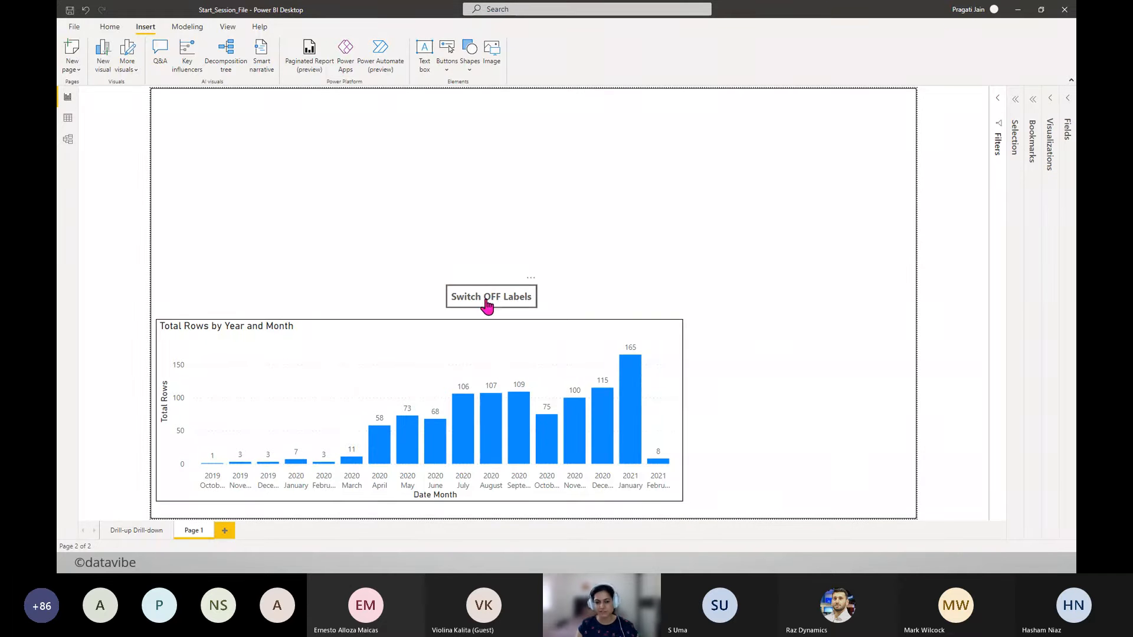
# - Separate the stacked objects again, returning the labelled chart to the upper page area and both buttons beside the charts
pyautogui.moveTo(488, 304); pyautogui.dragTo(637, 303)
pyautogui.moveTo(490, 353); pyautogui.dragTo(493, 157)
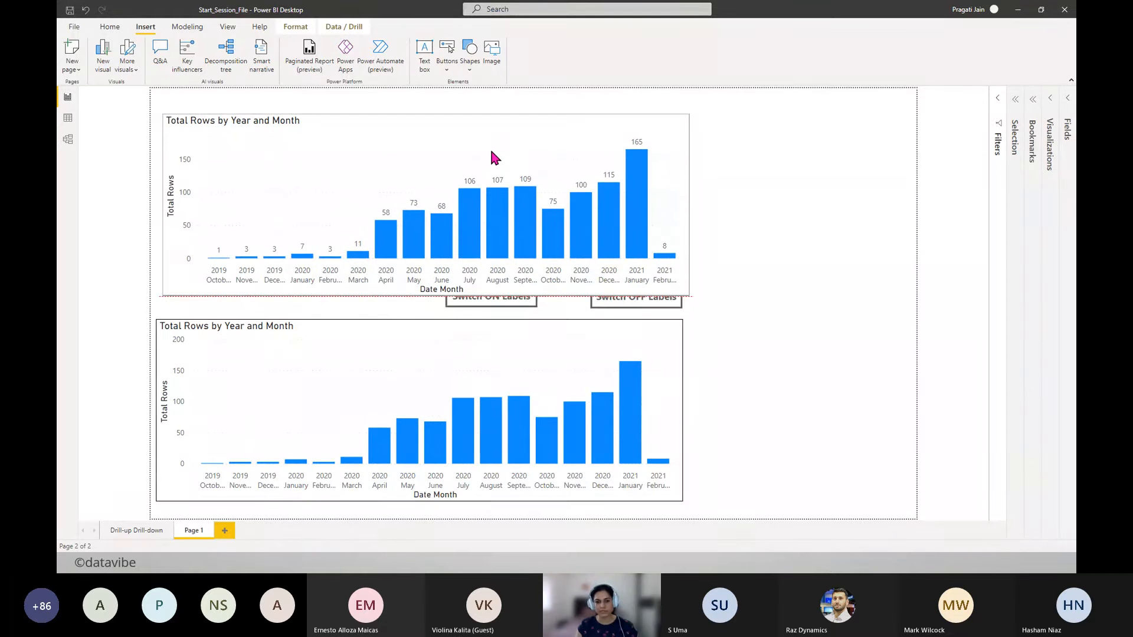
pyautogui.click(755, 321)
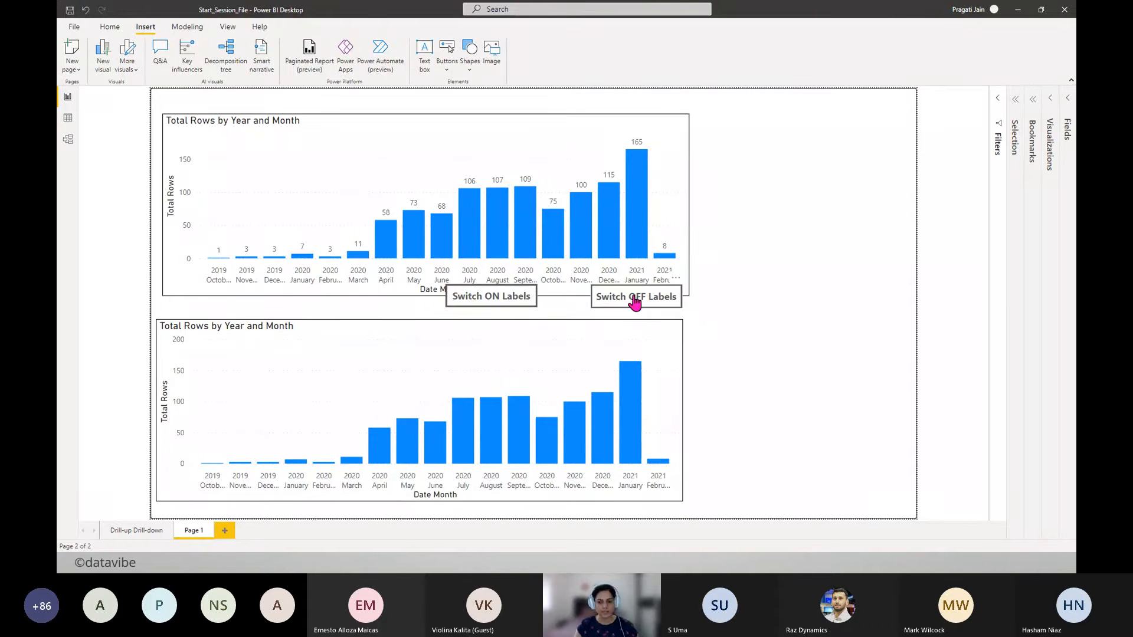
pyautogui.moveTo(632, 295); pyautogui.dragTo(784, 228)
pyautogui.moveTo(439, 297); pyautogui.dragTo(764, 284)
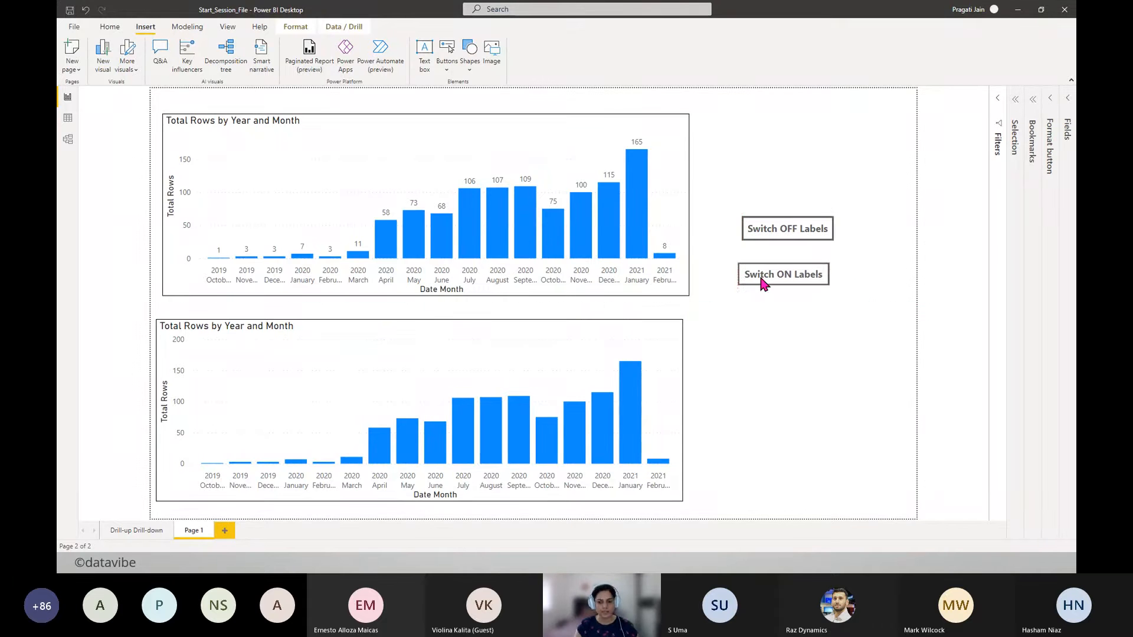
pyautogui.click(782, 345)
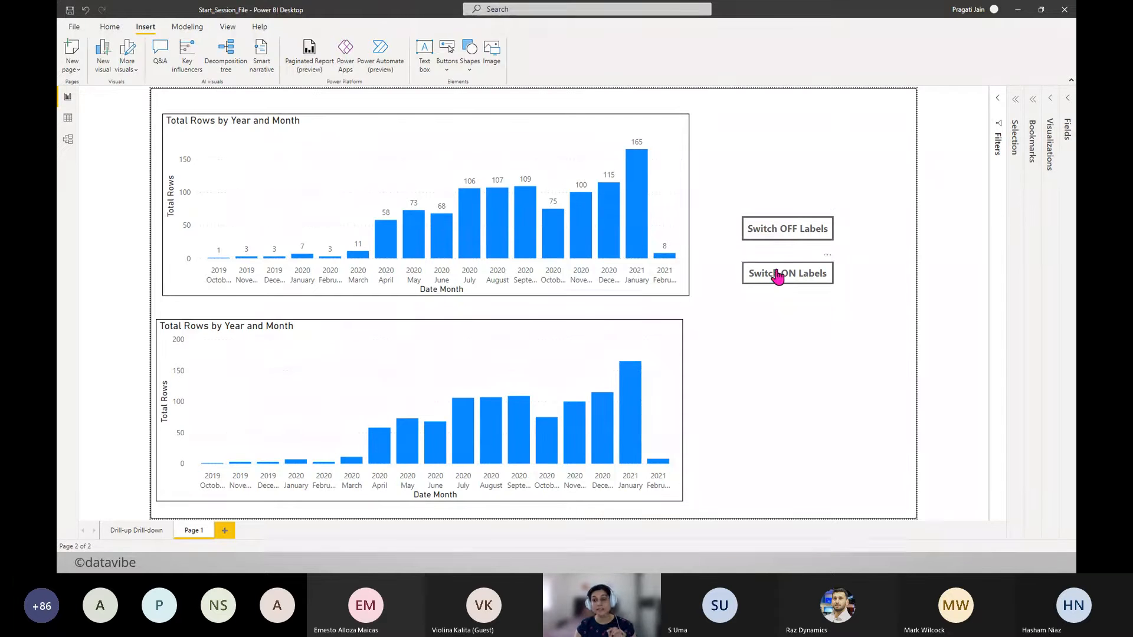
# - Stack the labelled chart over the unlabelled one, and overlap both label buttons just above the charts near their middle
pyautogui.click(359, 133)
pyautogui.moveTo(358, 131); pyautogui.dragTo(354, 337)
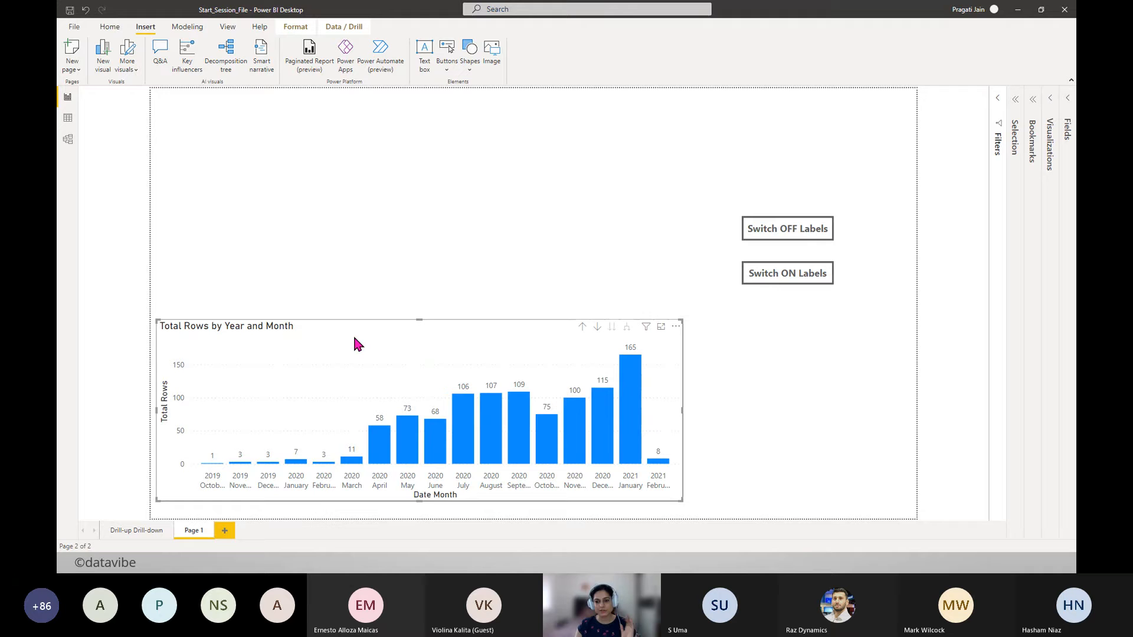
pyautogui.click(487, 235)
pyautogui.moveTo(801, 235); pyautogui.dragTo(433, 299)
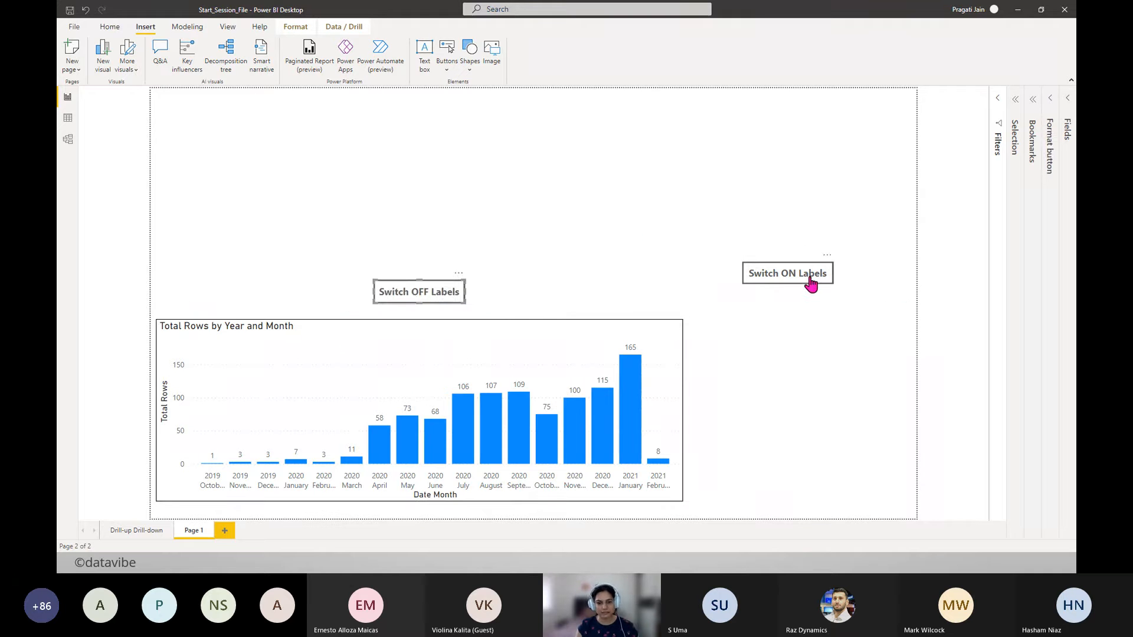
pyautogui.moveTo(809, 282); pyautogui.dragTo(434, 302)
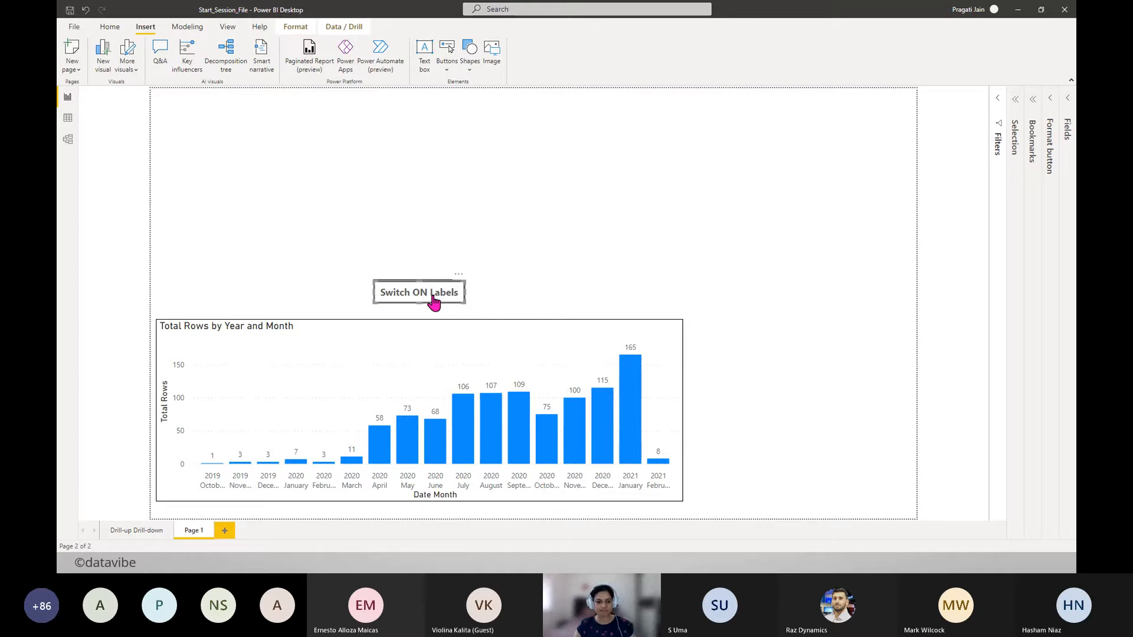
# - Test the overlapped toggle button by switching the chart's data labels off and back on
pyautogui.click(528, 275)
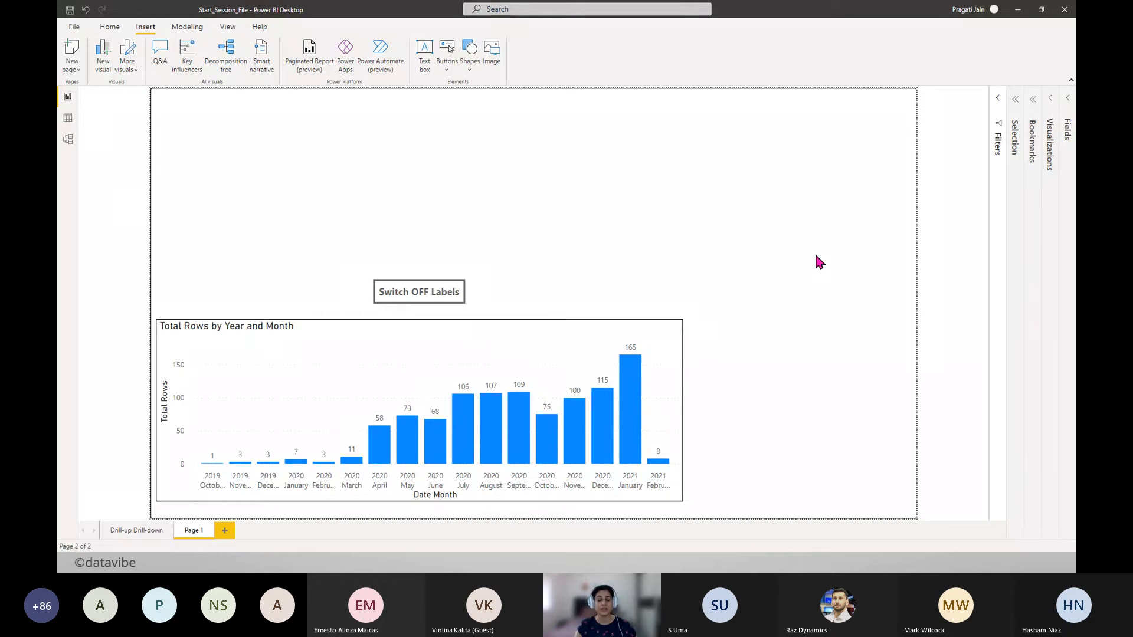
pyautogui.keyDown('ctrl'); pyautogui.click(433, 301); pyautogui.keyUp('ctrl')
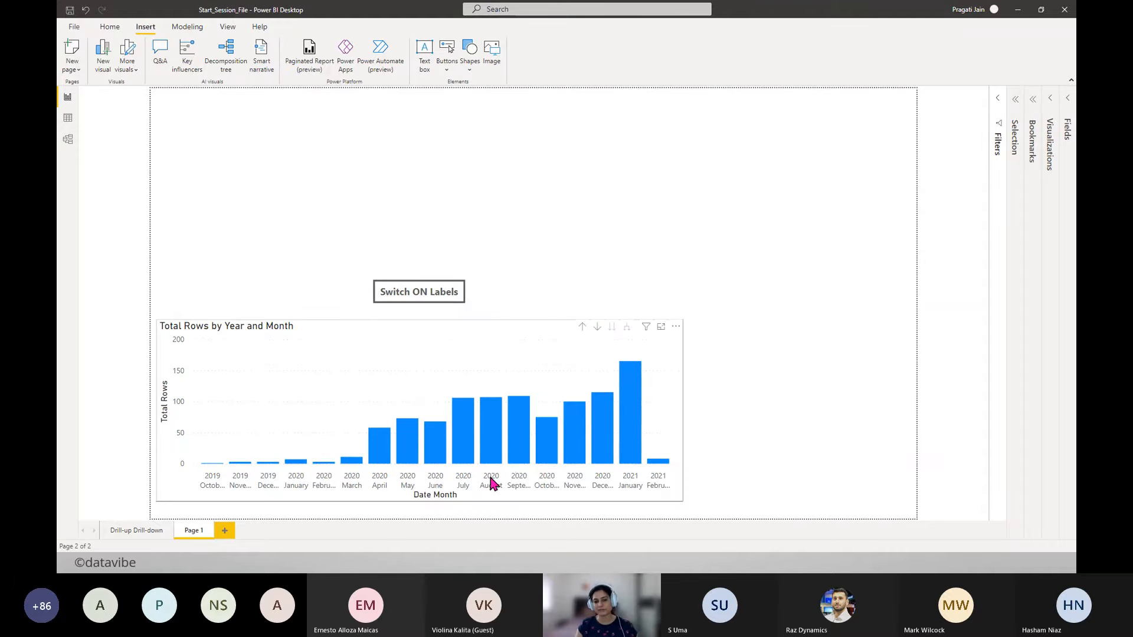
pyautogui.keyDown('ctrl'); pyautogui.click(441, 301); pyautogui.keyUp('ctrl')
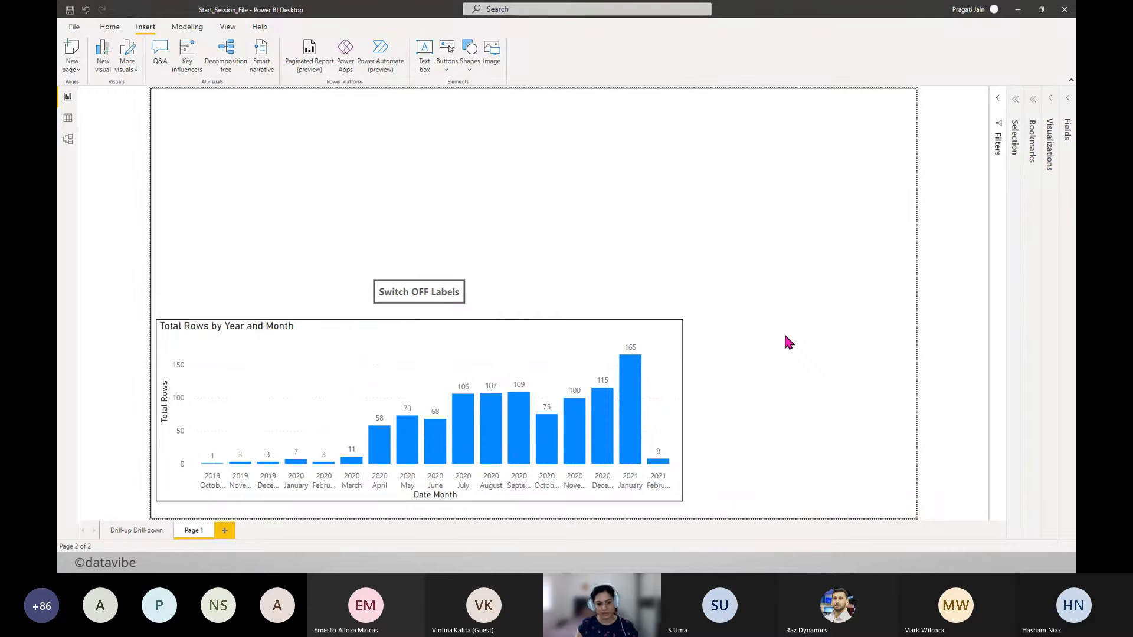
# - Rename the report page Page 1 as Toggle
pyautogui.rightClick(190, 533)
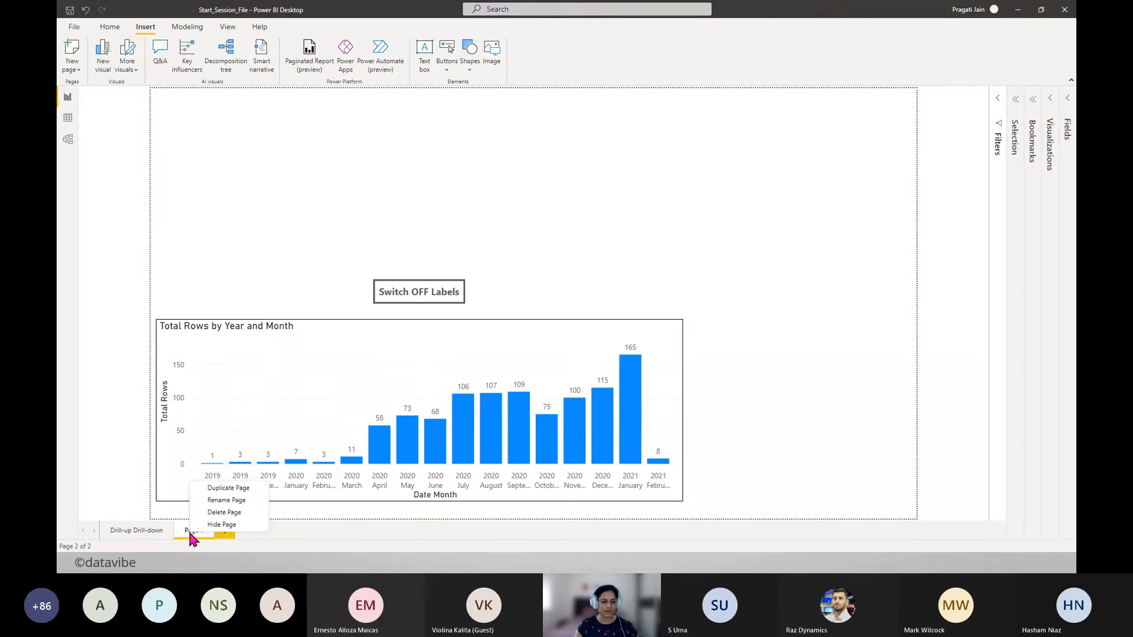
pyautogui.click(222, 501)
pyautogui.write('Toggle')
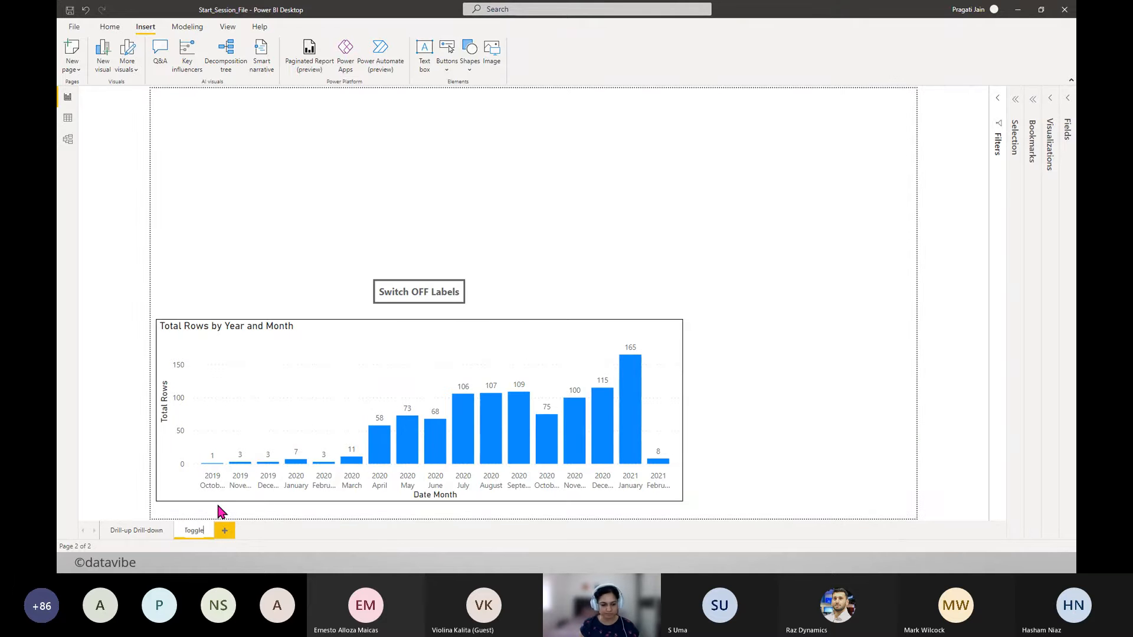
pyautogui.press('Return')
pyautogui.click(748, 386)
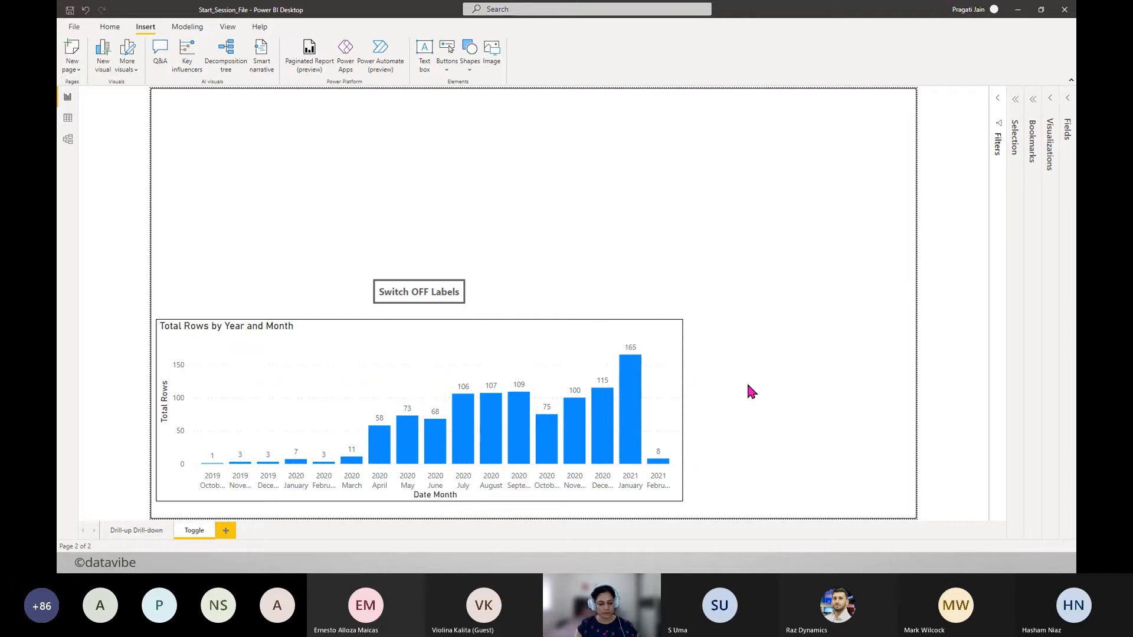
# - Check the agenda slide, return to the Power BI report, and add a new page named HOMEPAGE
pyautogui.hotkey('alt', 'Tab')
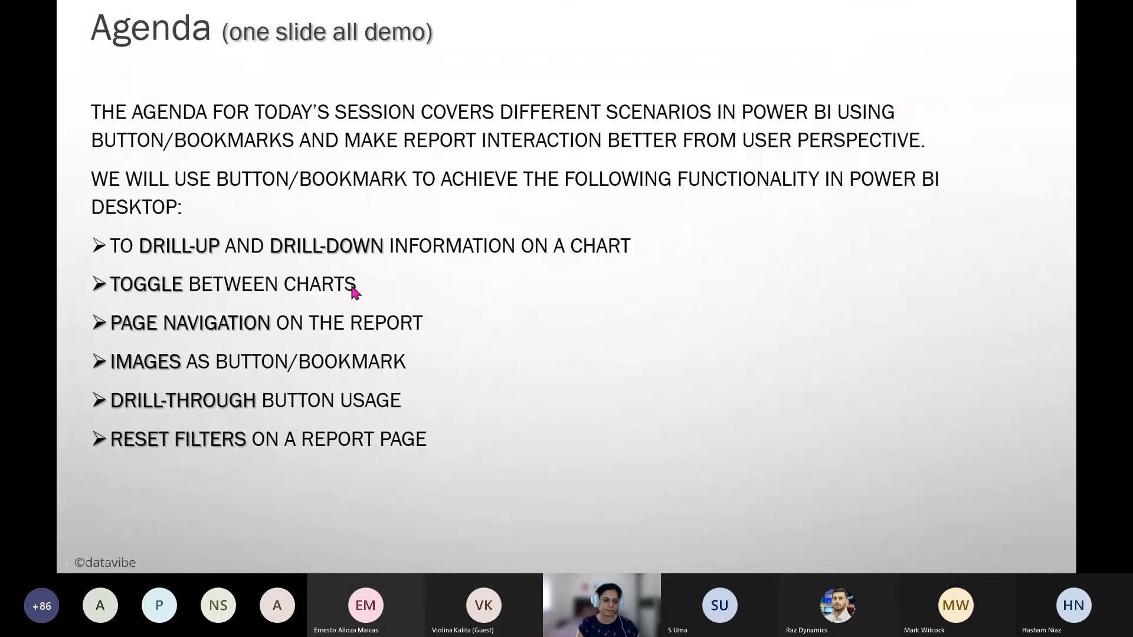
pyautogui.hotkey('alt', 'Tab')
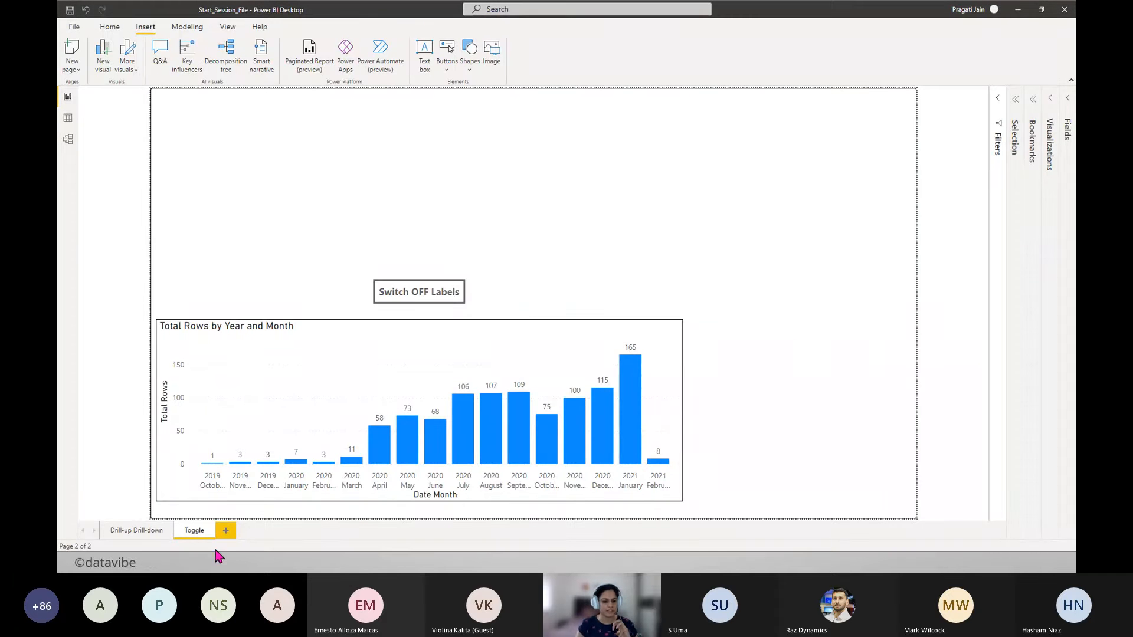
pyautogui.click(225, 531)
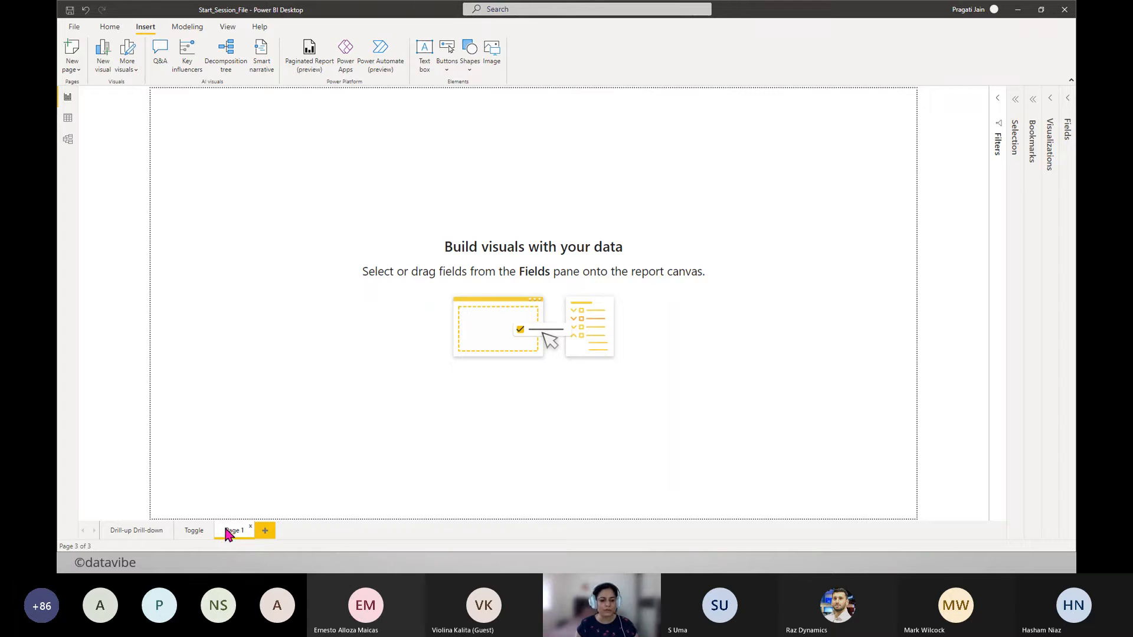
pyautogui.rightClick(230, 531)
pyautogui.click(248, 496)
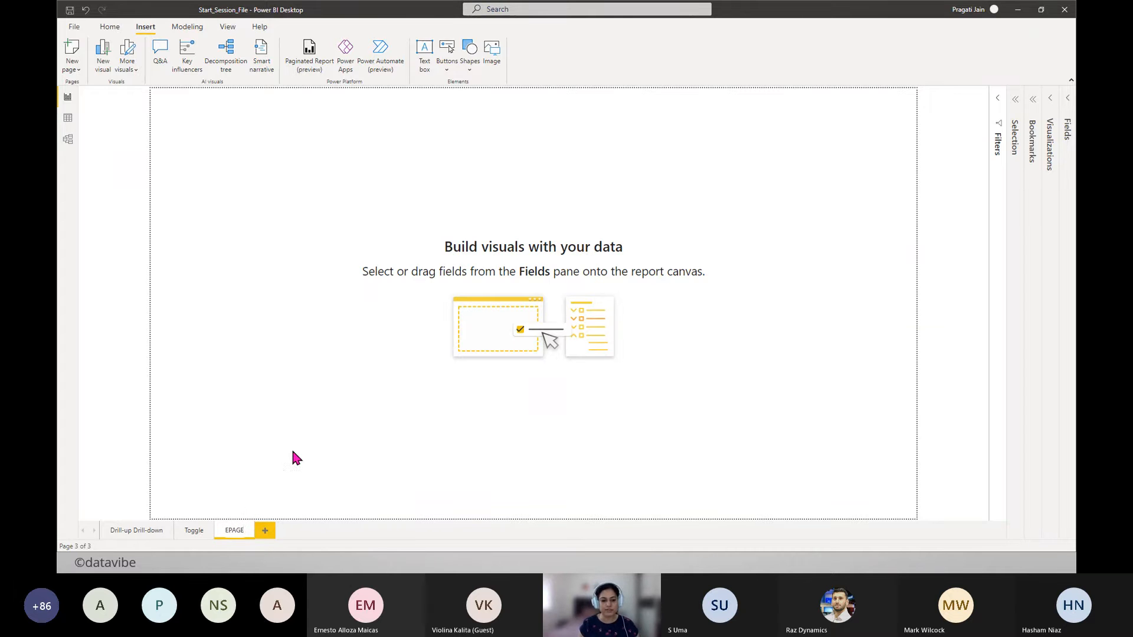
pyautogui.press('Return')
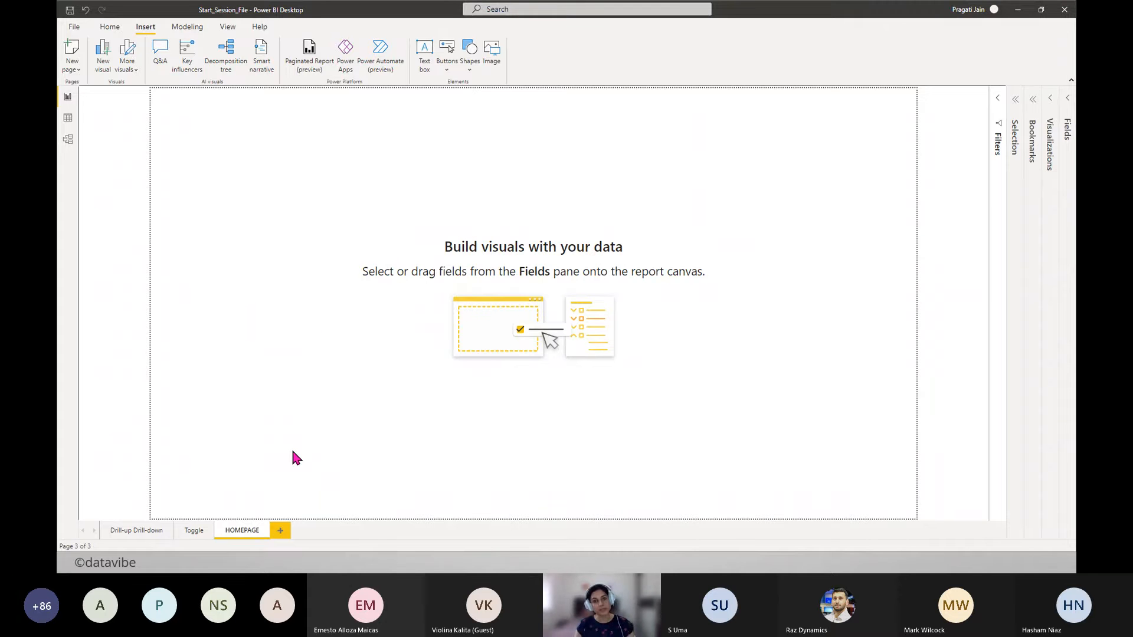
# - Insert a text box, resize it to a wide, short banner along the page's upper edge, and enter HOMEPAGE
pyautogui.click(110, 27)
pyautogui.click(430, 57)
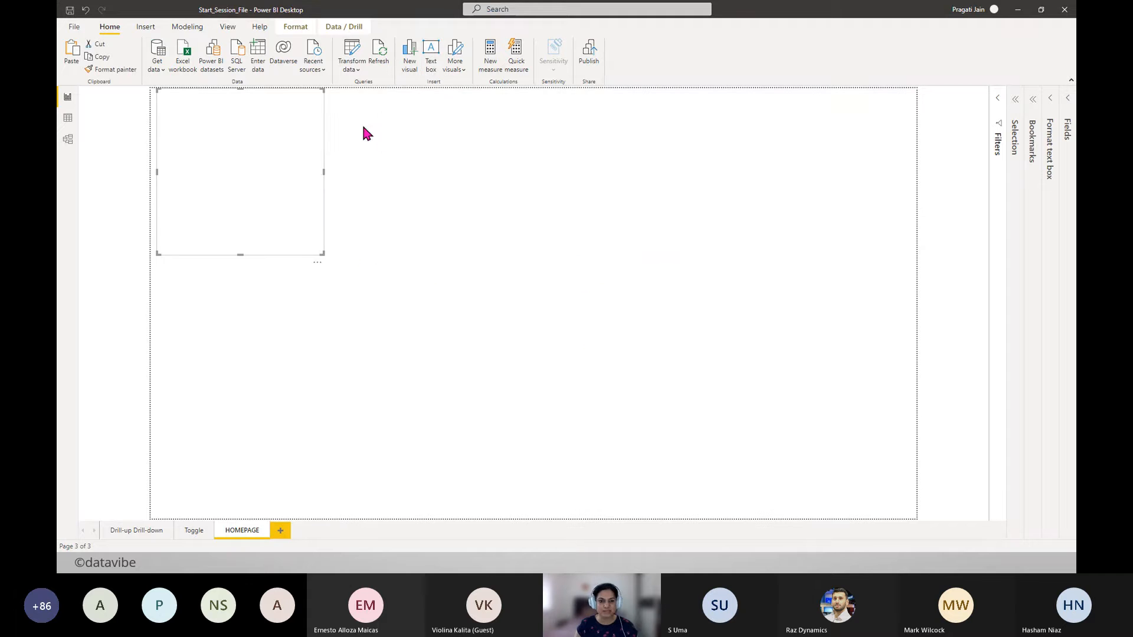
pyautogui.moveTo(322, 174); pyautogui.dragTo(757, 174)
pyautogui.moveTo(458, 255); pyautogui.dragTo(457, 163)
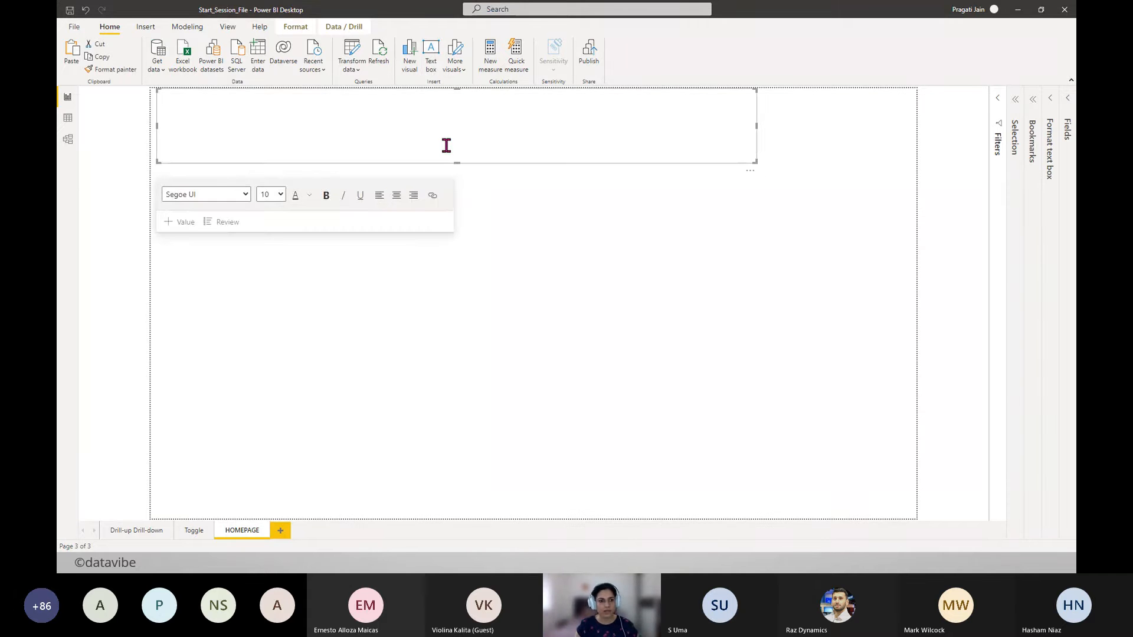
pyautogui.click(439, 141)
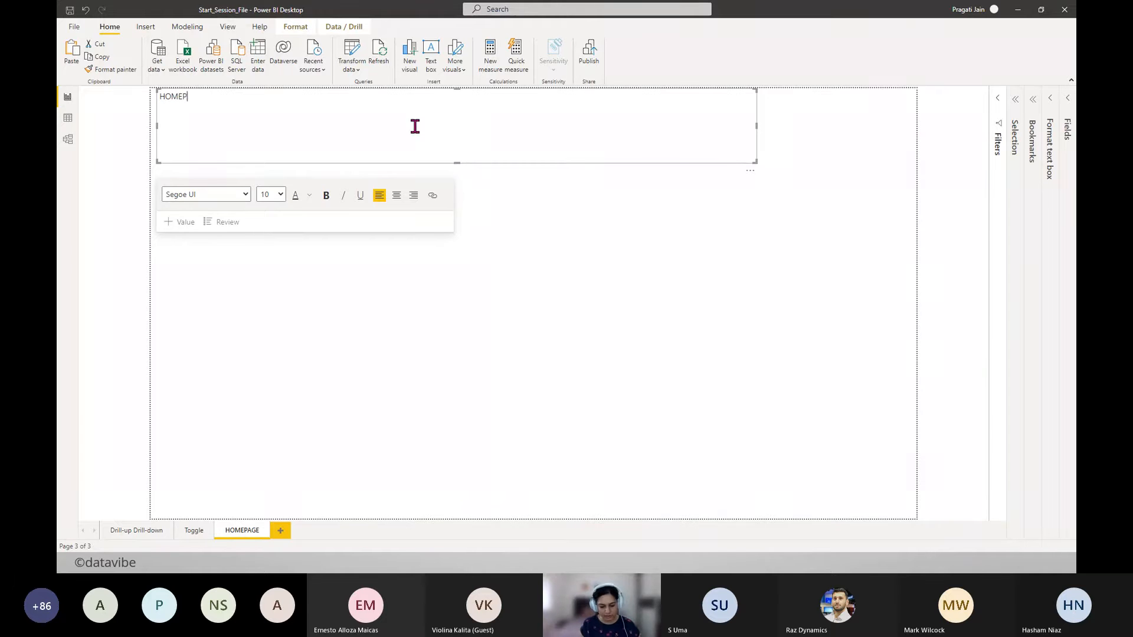
# - Format the HOMEPAGE text as centred, bold and size 44, and move its text box to the horizontal middle of the page
pyautogui.moveTo(212, 98); pyautogui.dragTo(153, 98)
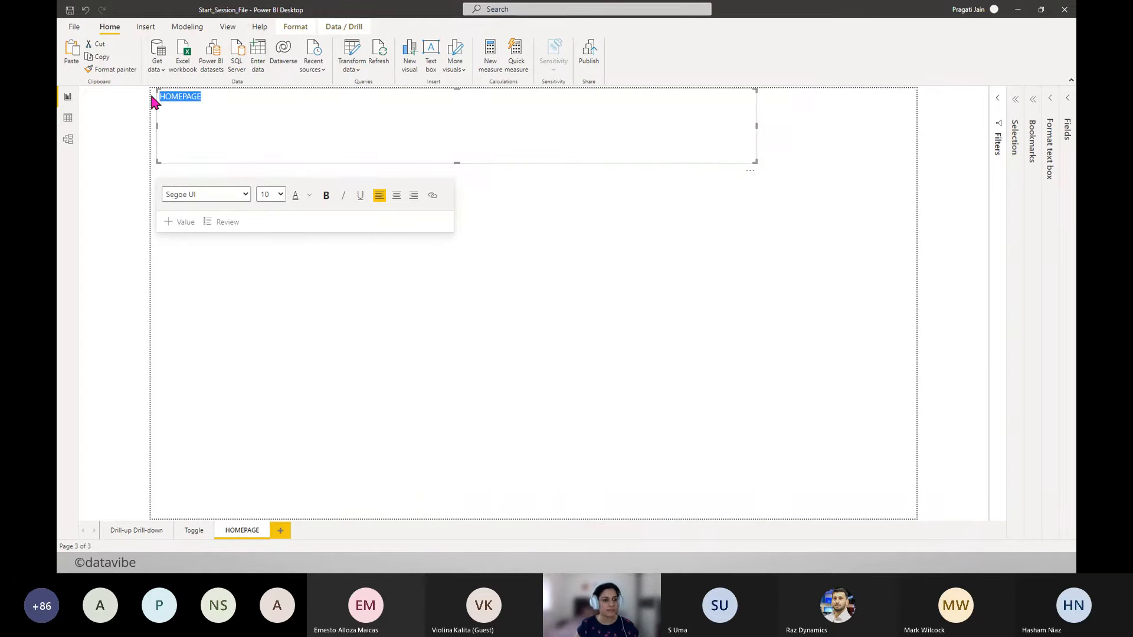
pyautogui.click(396, 196)
pyautogui.click(281, 195)
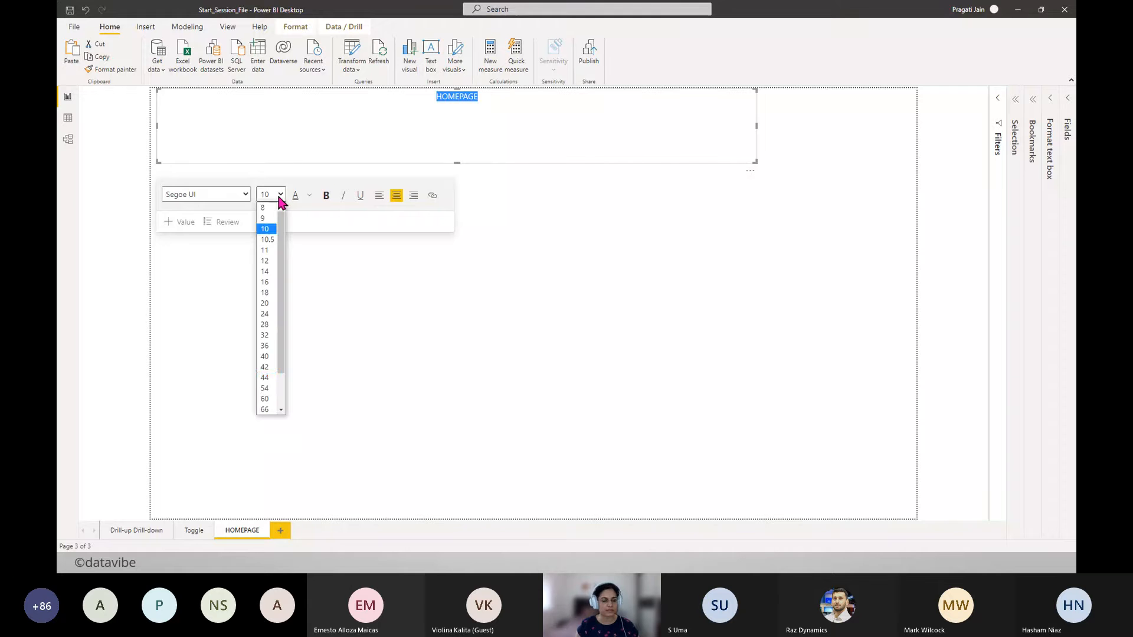
pyautogui.click(264, 378)
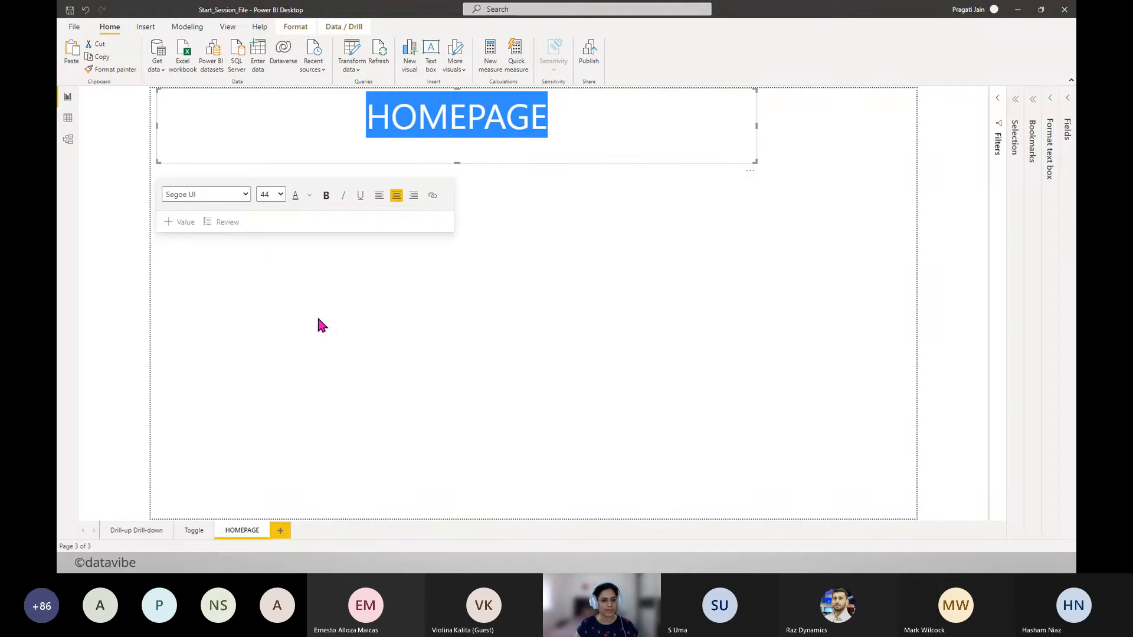
pyautogui.click(326, 197)
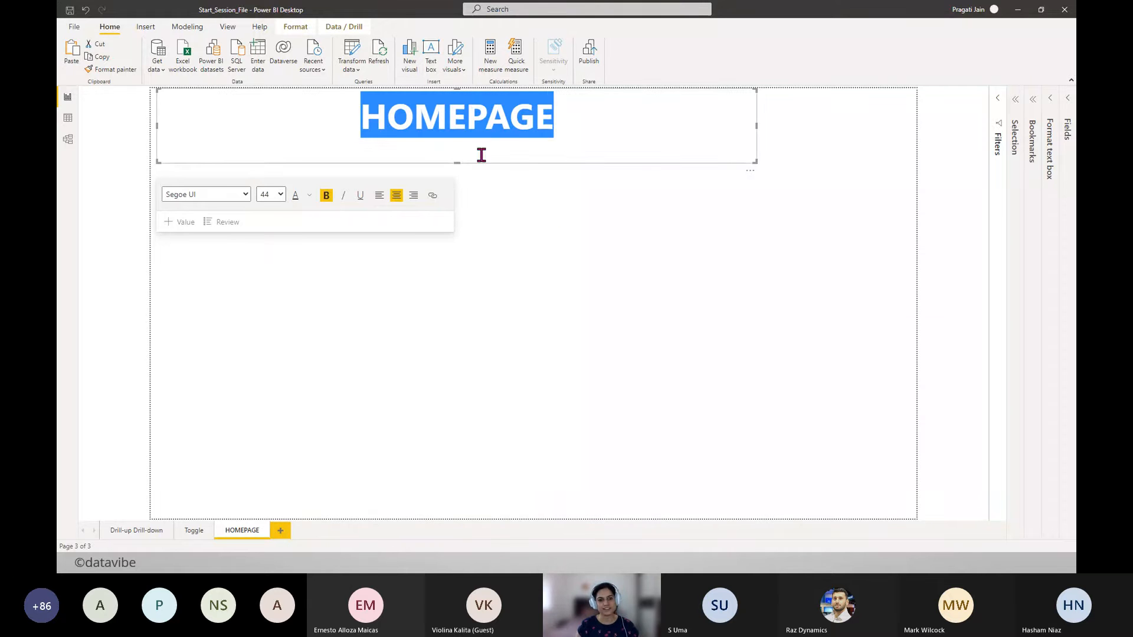
pyautogui.moveTo(447, 165); pyautogui.dragTo(524, 168)
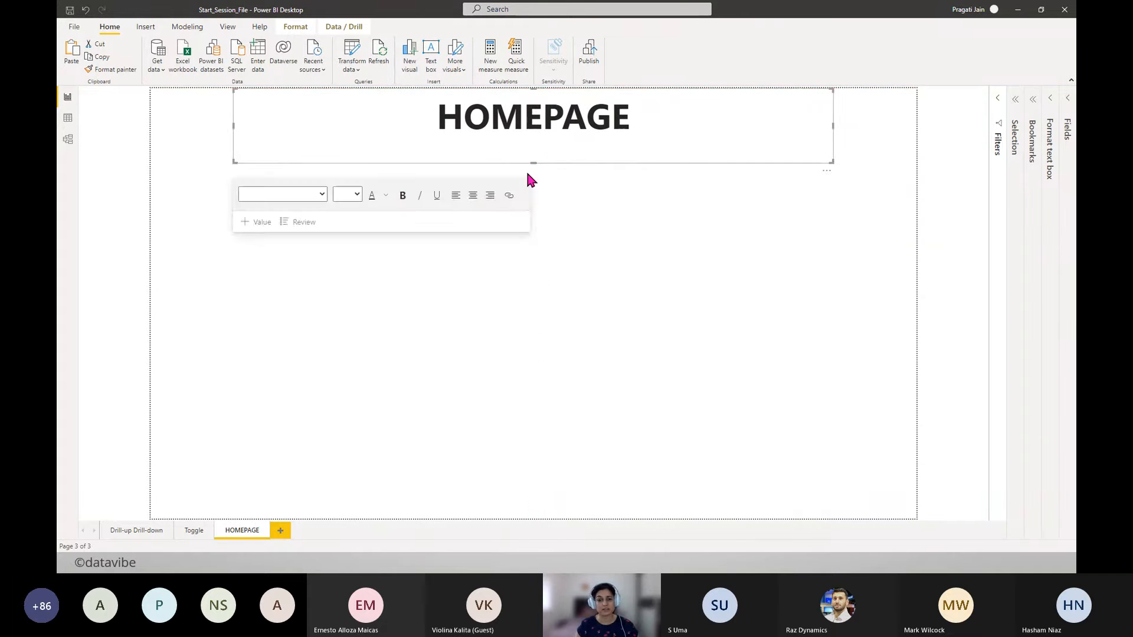
pyautogui.click(590, 230)
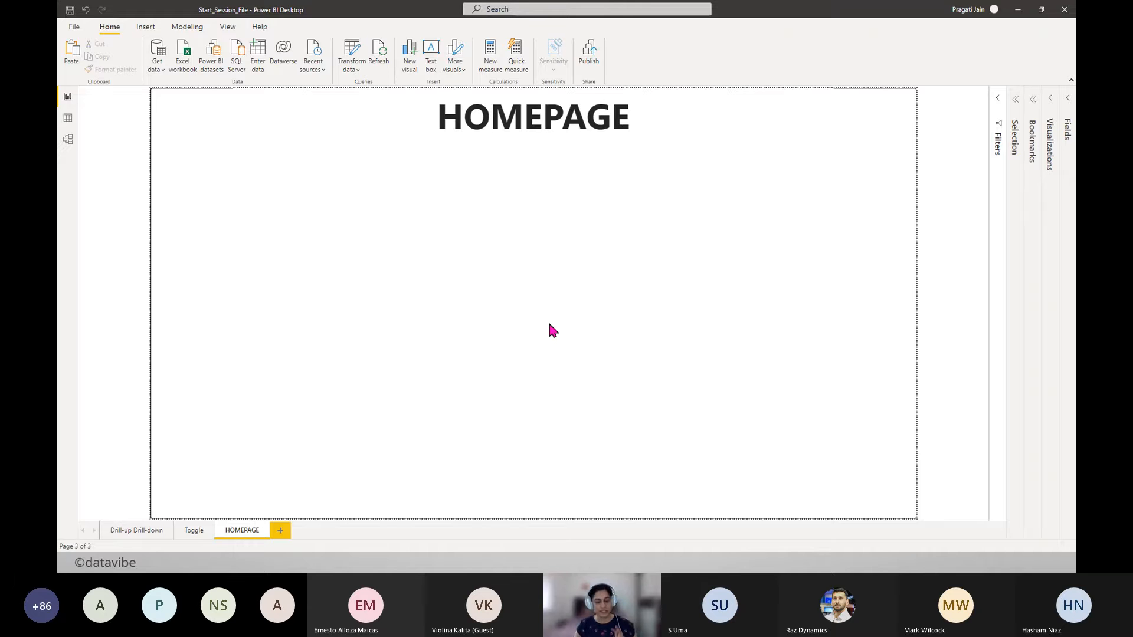
# - Insert a blank button, place it below the HOMEPAGE heading near the middle, and widen it to about double
pyautogui.click(141, 29)
pyautogui.click(449, 70)
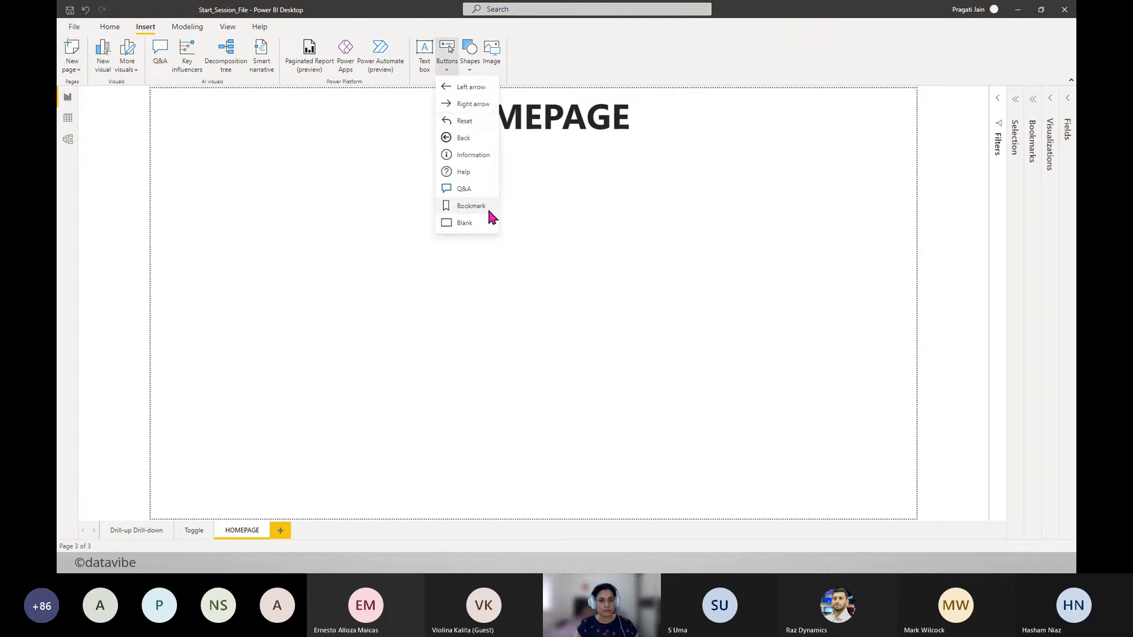
pyautogui.click(464, 222)
pyautogui.moveTo(166, 111); pyautogui.dragTo(517, 216)
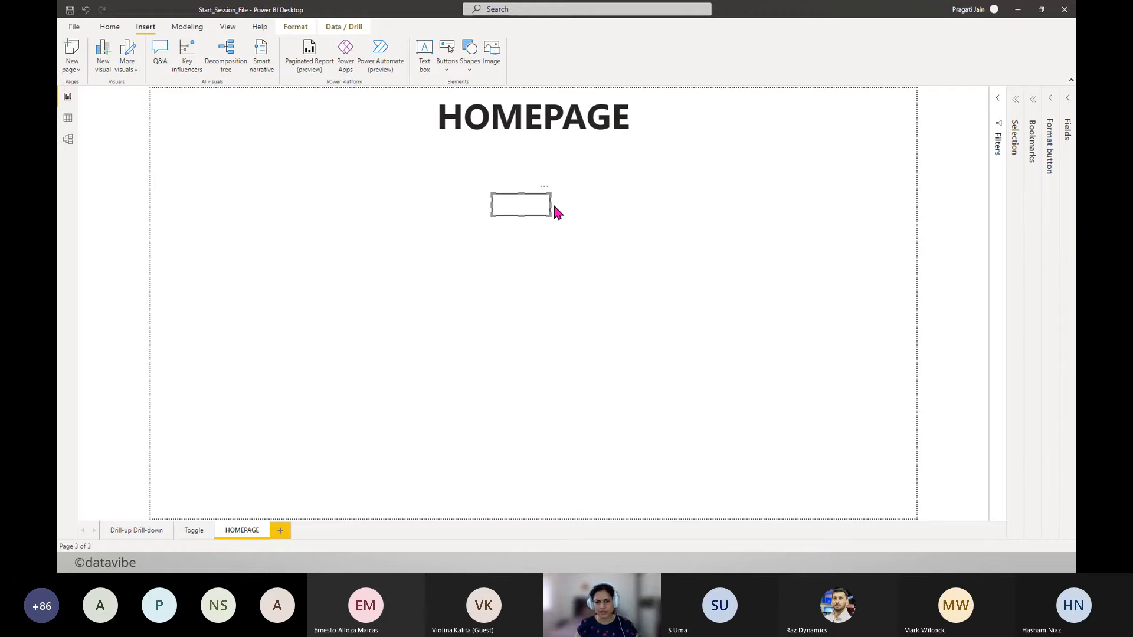
pyautogui.moveTo(550, 205); pyautogui.dragTo(614, 206)
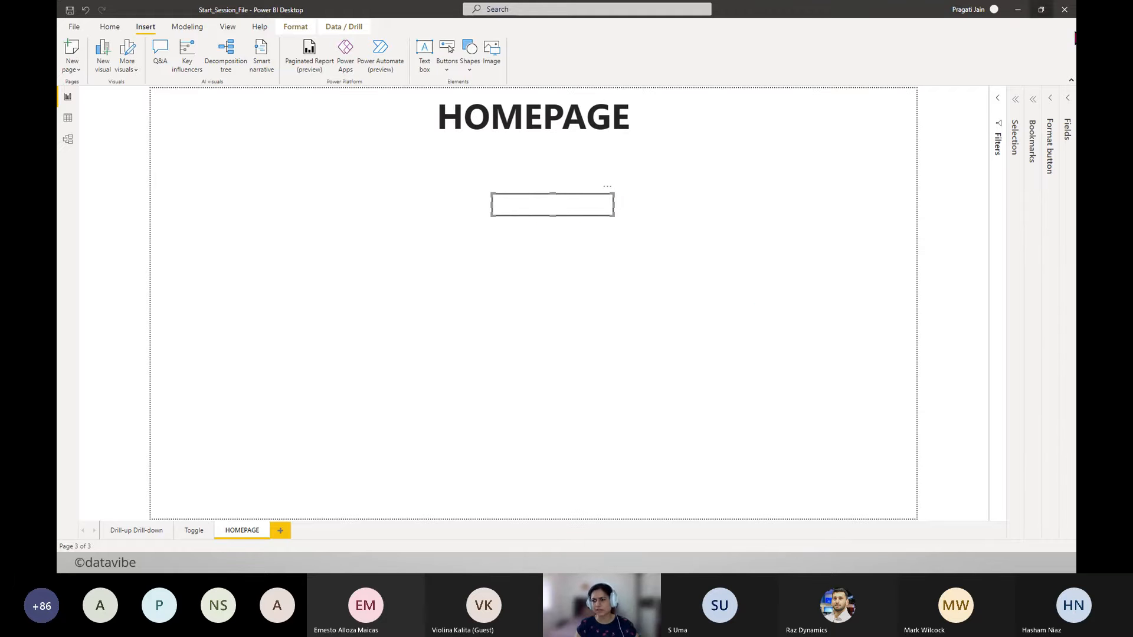
# - Turn on the button's text and set it to List of Brands in 12 pt Segoe UI Bold
pyautogui.click(1050, 99)
pyautogui.click(1033, 164)
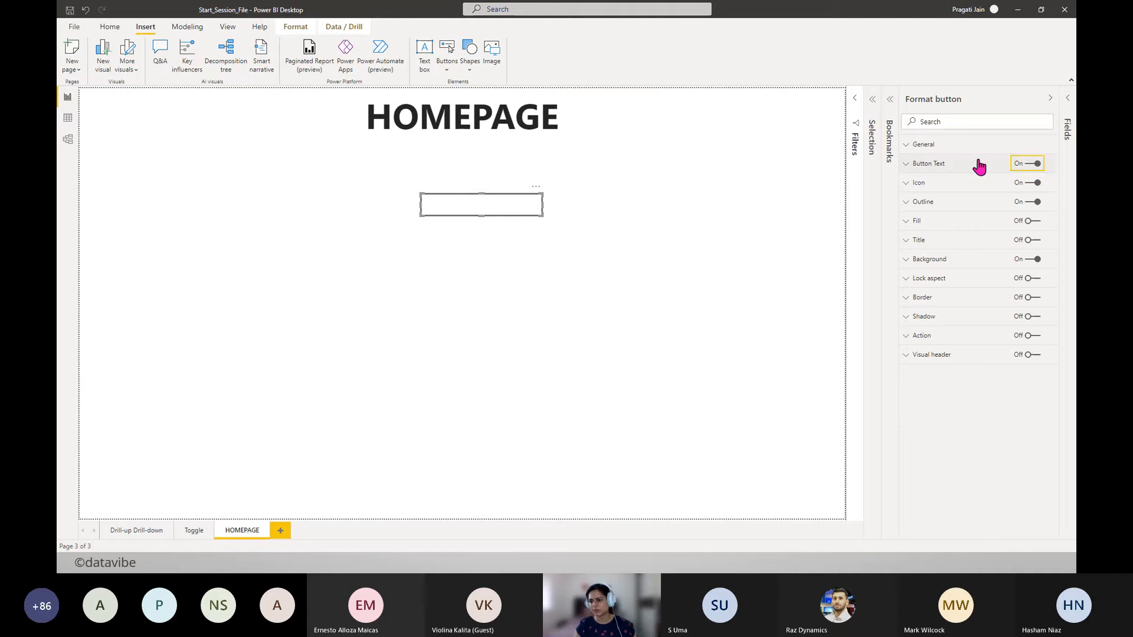
pyautogui.click(935, 164)
pyautogui.click(982, 214)
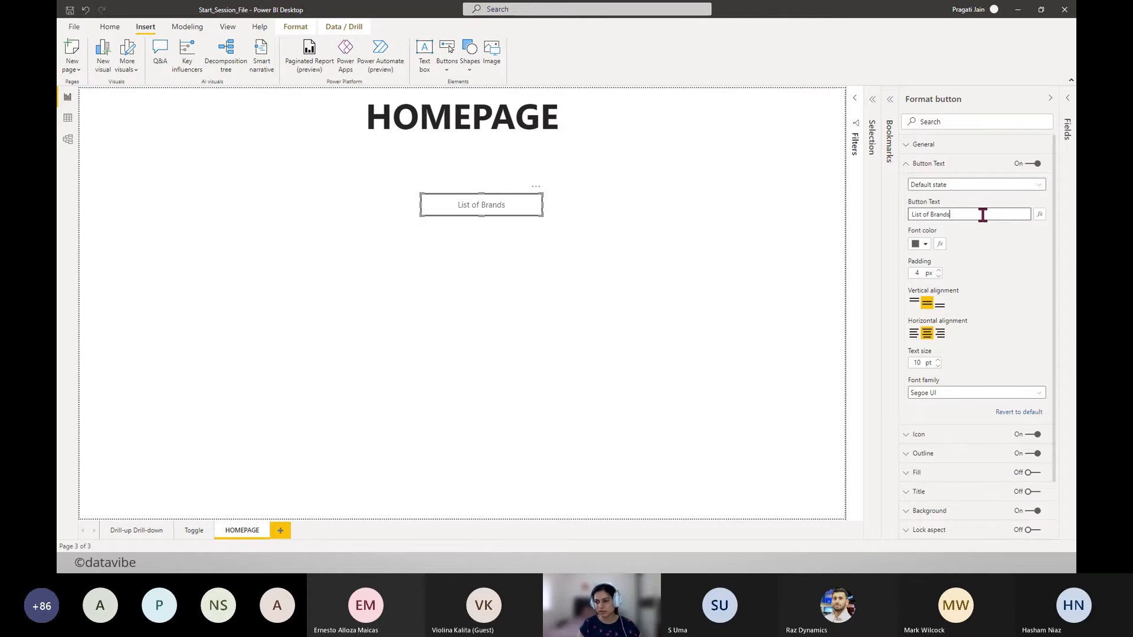
pyautogui.click(939, 360)
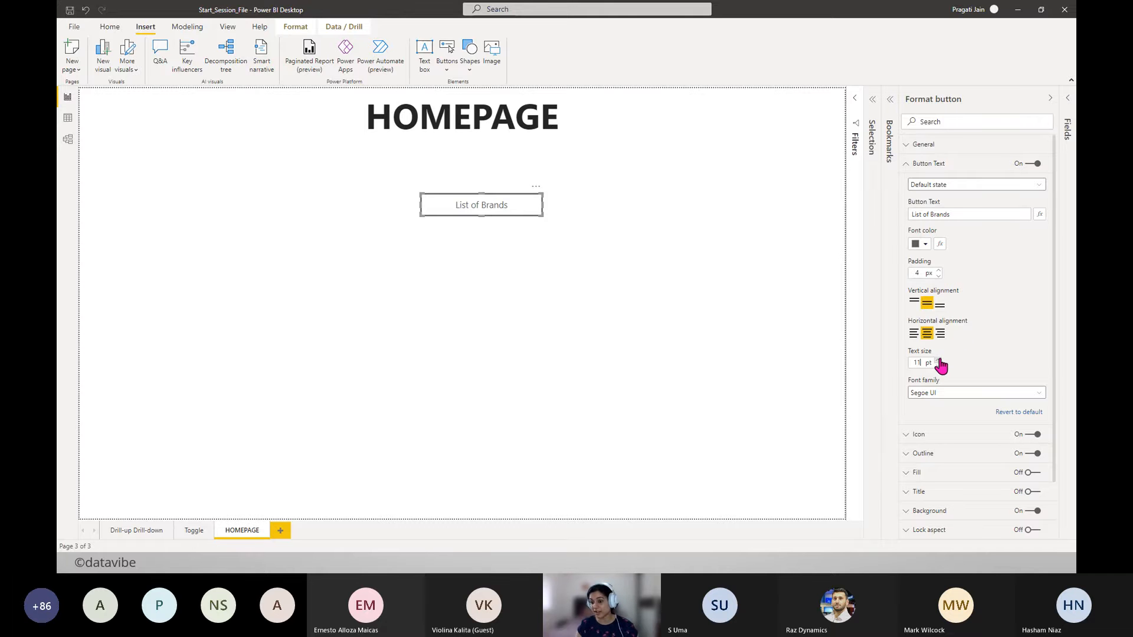
pyautogui.click(1039, 395)
pyautogui.scroll(-5, 992, 354)
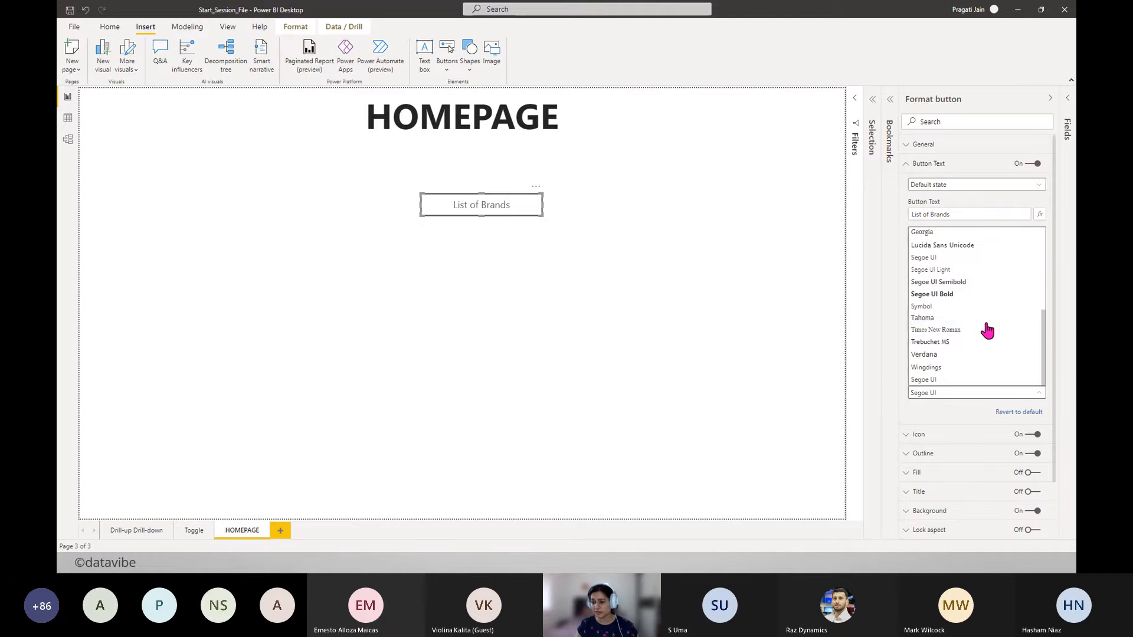
pyautogui.click(947, 294)
pyautogui.click(659, 299)
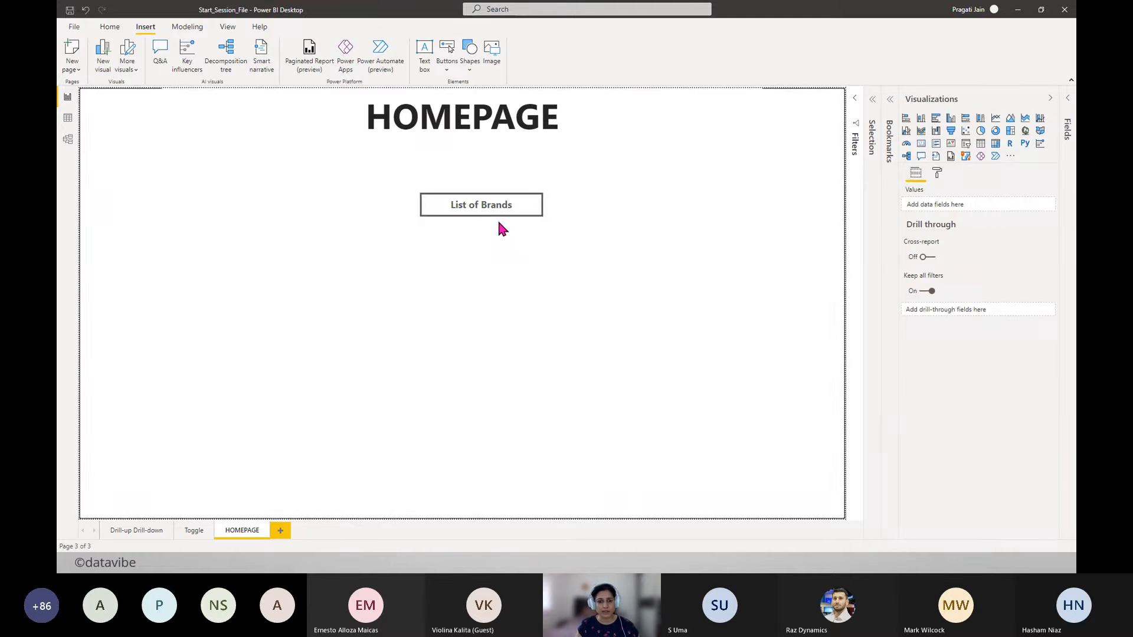
# - Duplicate the List of Brands button twice and align the copies in a column beneath the original
pyautogui.click(493, 212)
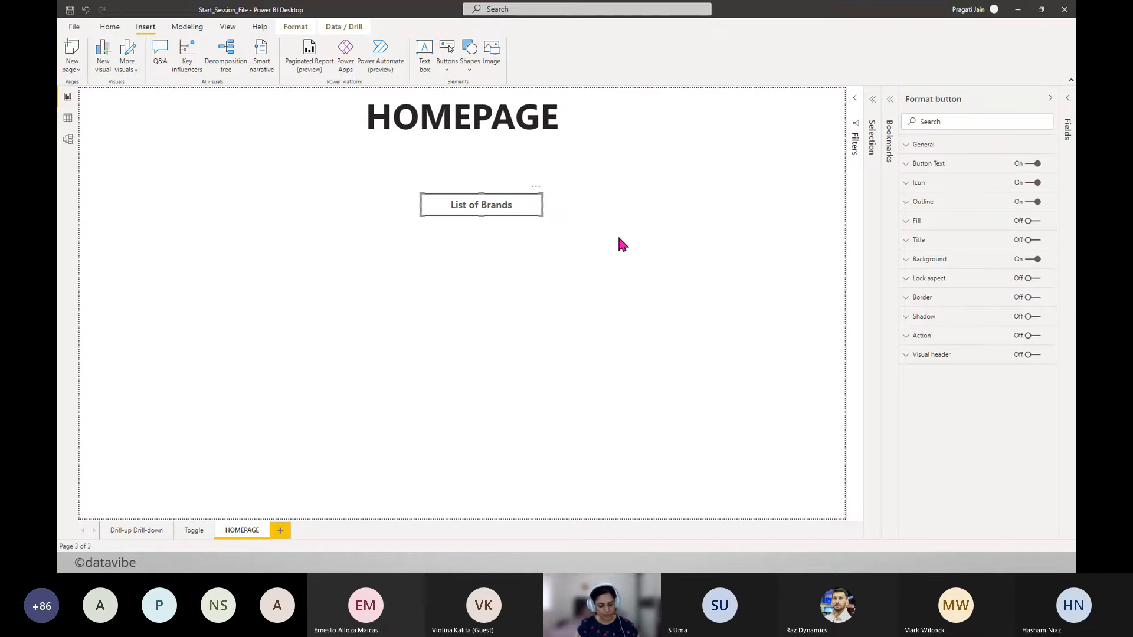
pyautogui.hotkey('ctrl', 'c')
pyautogui.hotkey('ctrl', 'v')
pyautogui.moveTo(471, 225)
pyautogui.mouseDown()
pyautogui.moveTo(501, 248)
pyautogui.moveTo(465, 245)
pyautogui.mouseUp()
pyautogui.hotkey('ctrl', 'v')
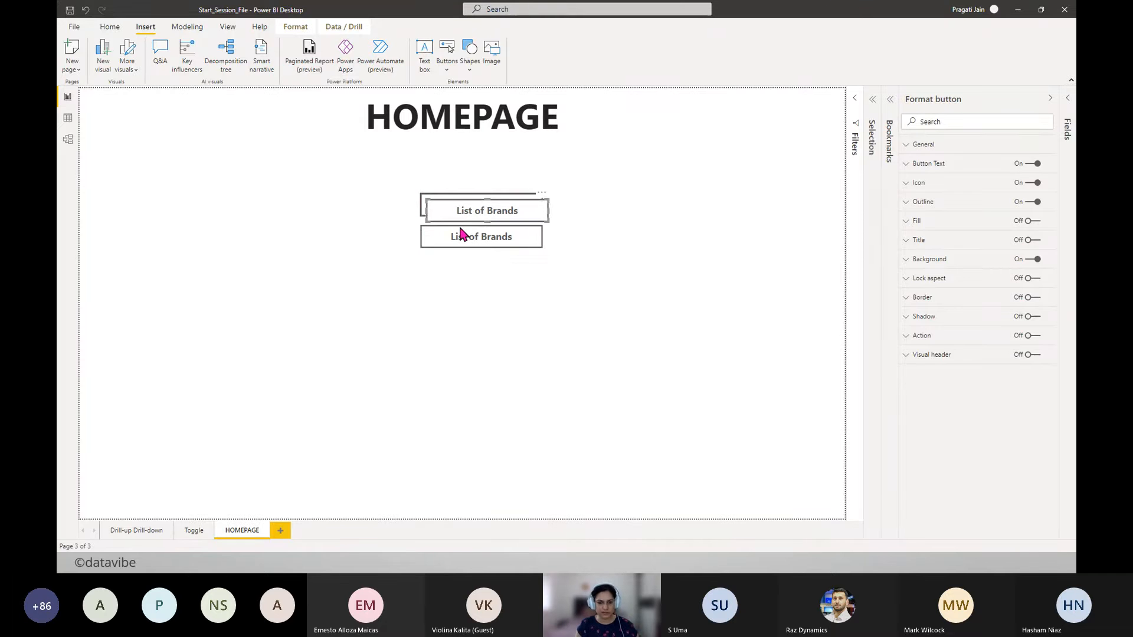
pyautogui.moveTo(454, 213); pyautogui.dragTo(449, 270)
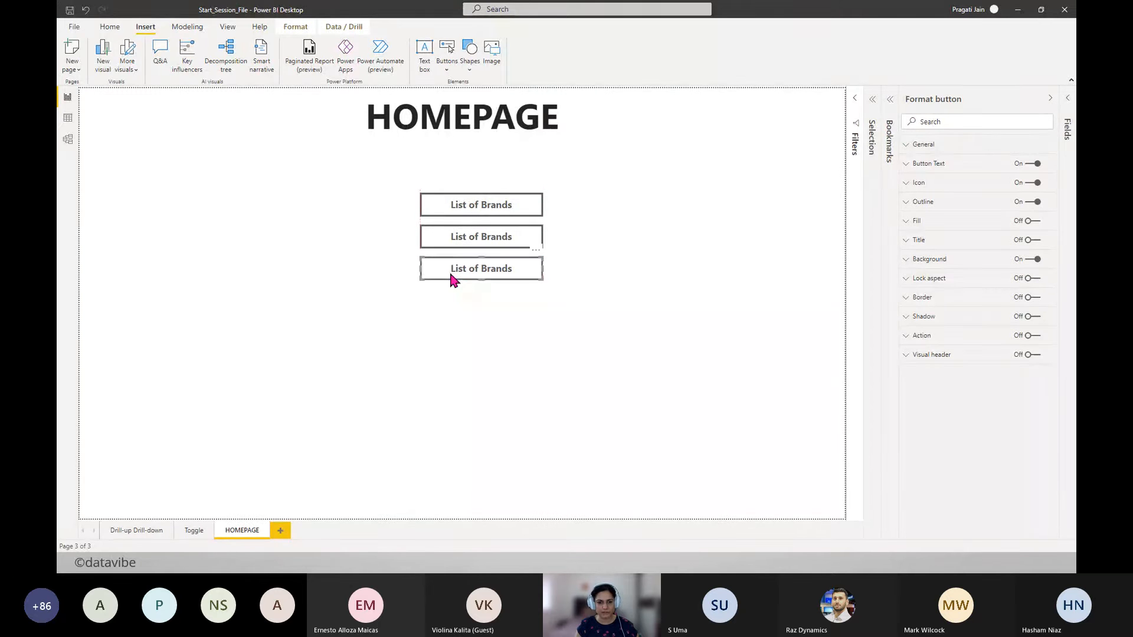
# - Change the text of the middle List of Brands button to Brand Rating Analysis
pyautogui.click(460, 244)
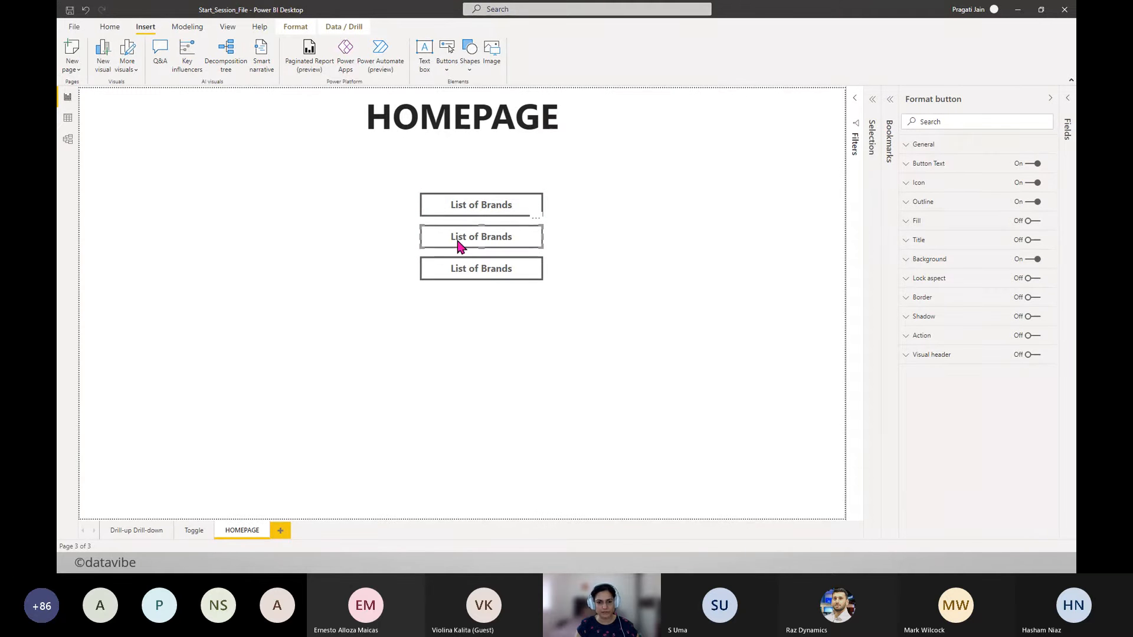
pyautogui.click(917, 166)
pyautogui.click(961, 213)
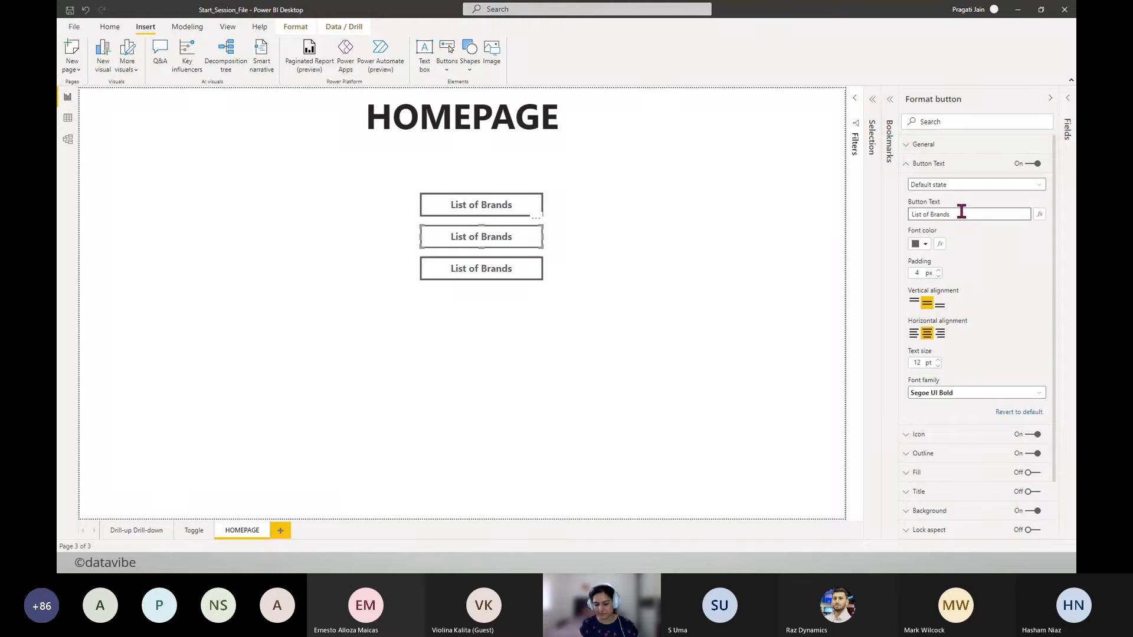
pyautogui.press('BackSpace')
pyautogui.press('BackSpace')
pyautogui.press('BackSpace')
pyautogui.press('BackSpace')
pyautogui.press('BackSpace')
pyautogui.press('BackSpace')
pyautogui.press('BackSpace')
pyautogui.press('BackSpace')
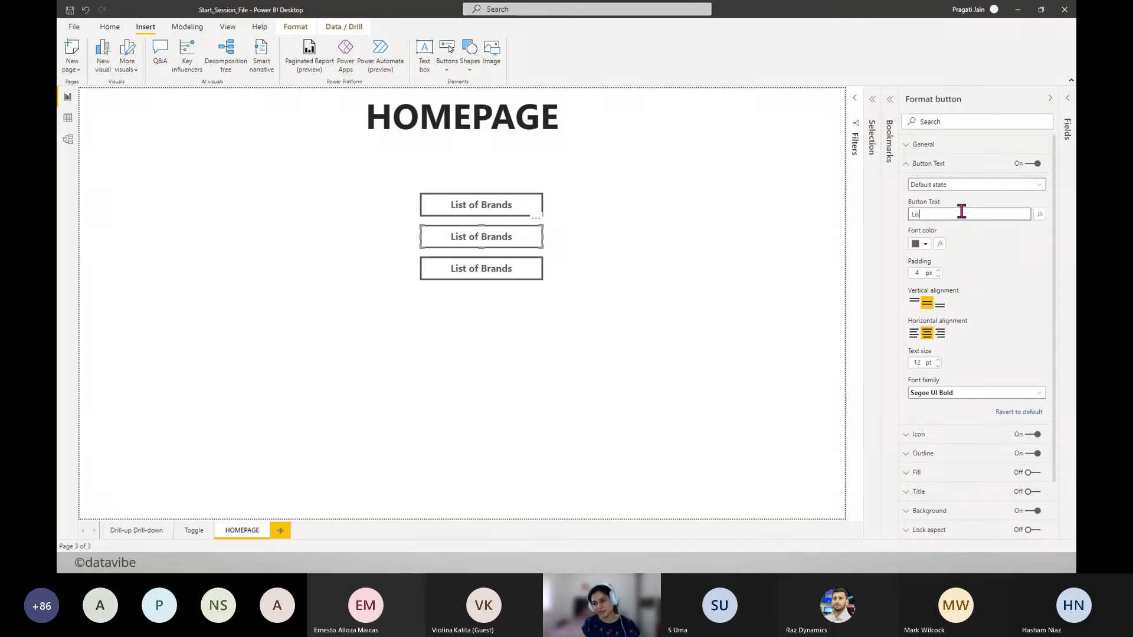
pyautogui.press('BackSpace')
pyautogui.press('BackSpace')
pyautogui.press('BackSpace')
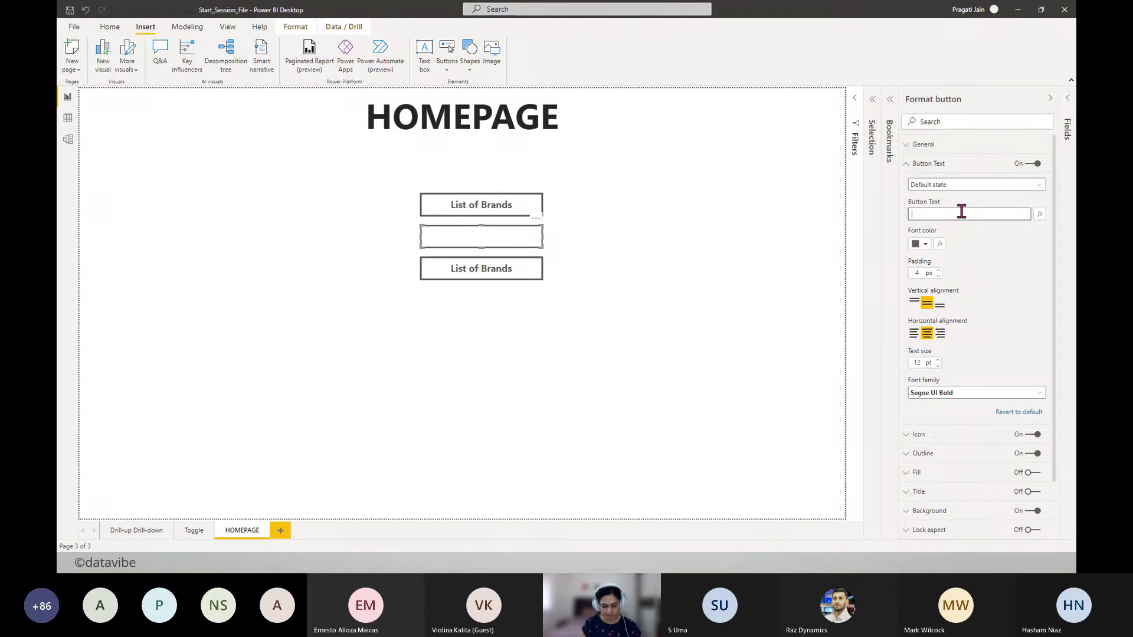
pyautogui.write('Brand ')
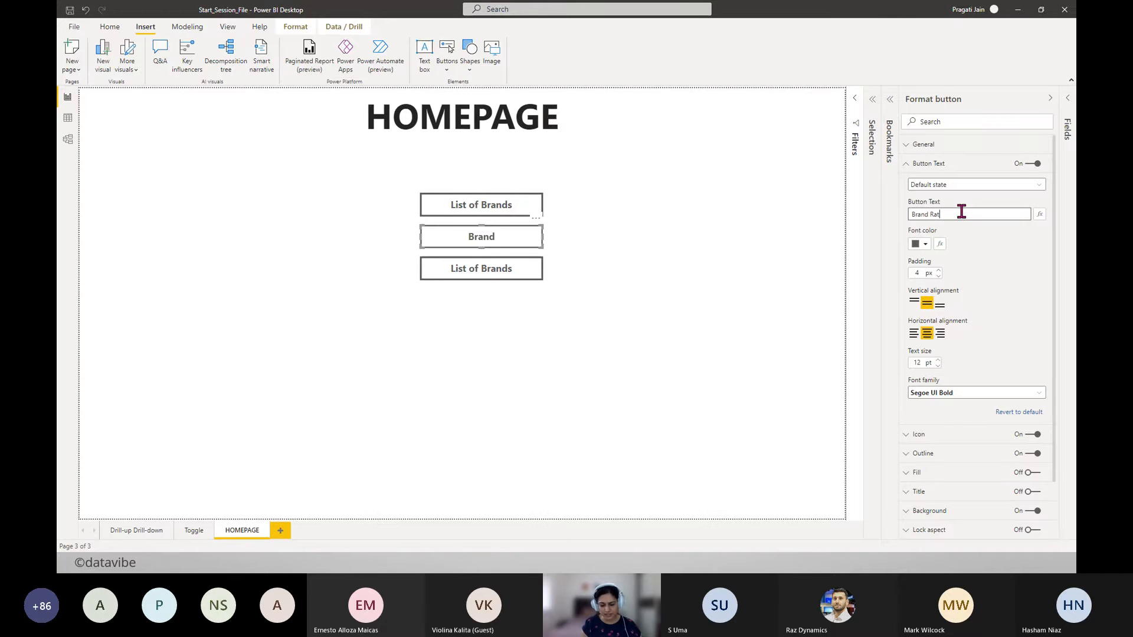
pyautogui.write('Rating Analysis')
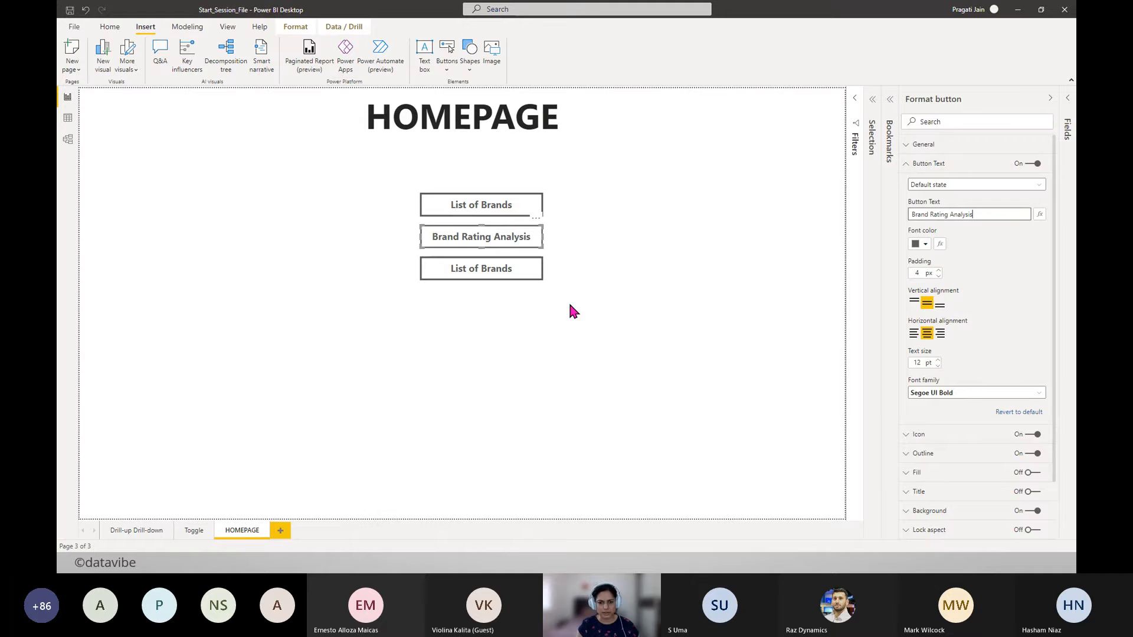
# - Change the text of the lowest List of Brands button to Brand Sentiment Analysis
pyautogui.click(516, 269)
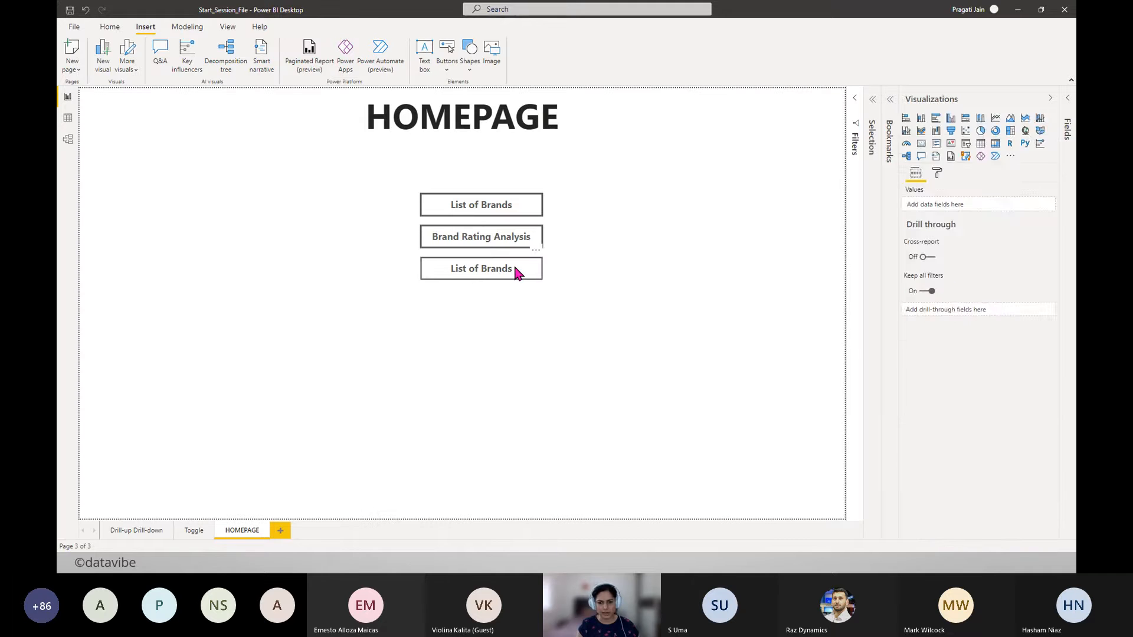
pyautogui.click(939, 166)
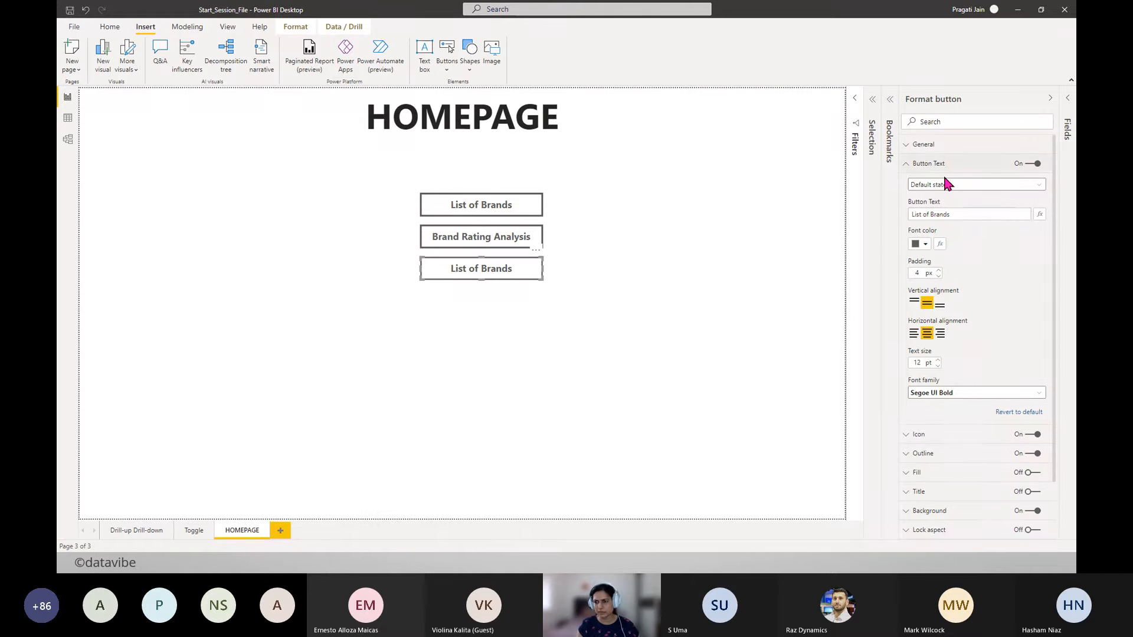
pyautogui.click(956, 214)
pyautogui.press('BackSpace')
pyautogui.press('BackSpace')
pyautogui.press('BackSpace')
pyautogui.press('BackSpace')
pyautogui.press('BackSpace')
pyautogui.press('BackSpace')
pyautogui.press('BackSpace')
pyautogui.press('BackSpace')
pyautogui.press('BackSpace')
pyautogui.press('BackSpace')
pyautogui.press('BackSpace')
pyautogui.press('BackSpace')
pyautogui.press('BackSpace')
pyautogui.press('BackSpace')
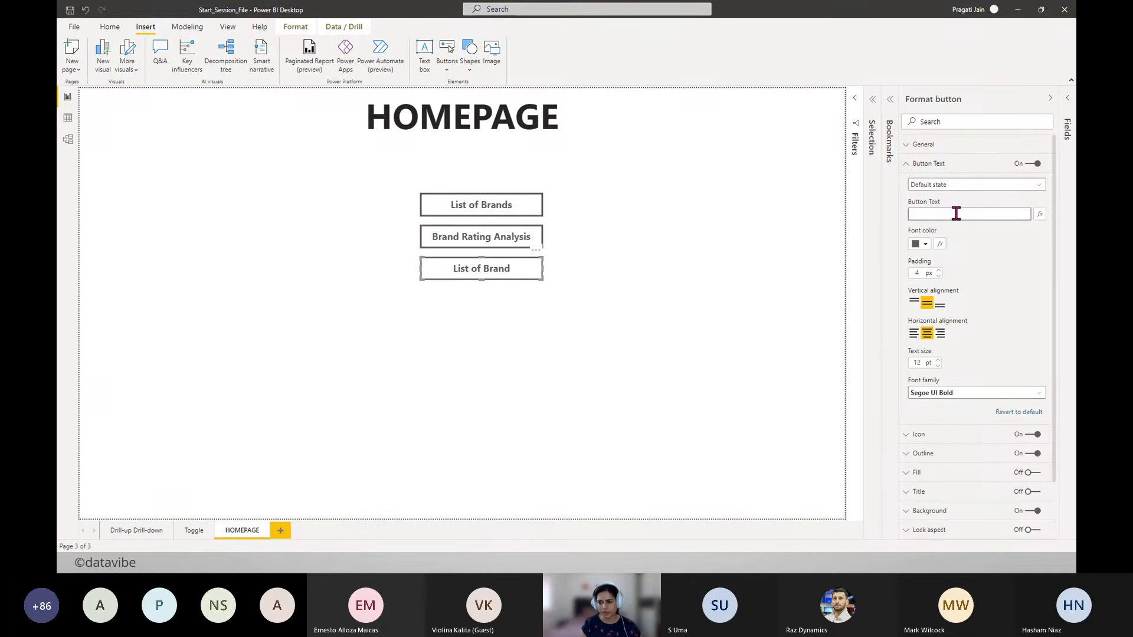
pyautogui.write('Brand Se')
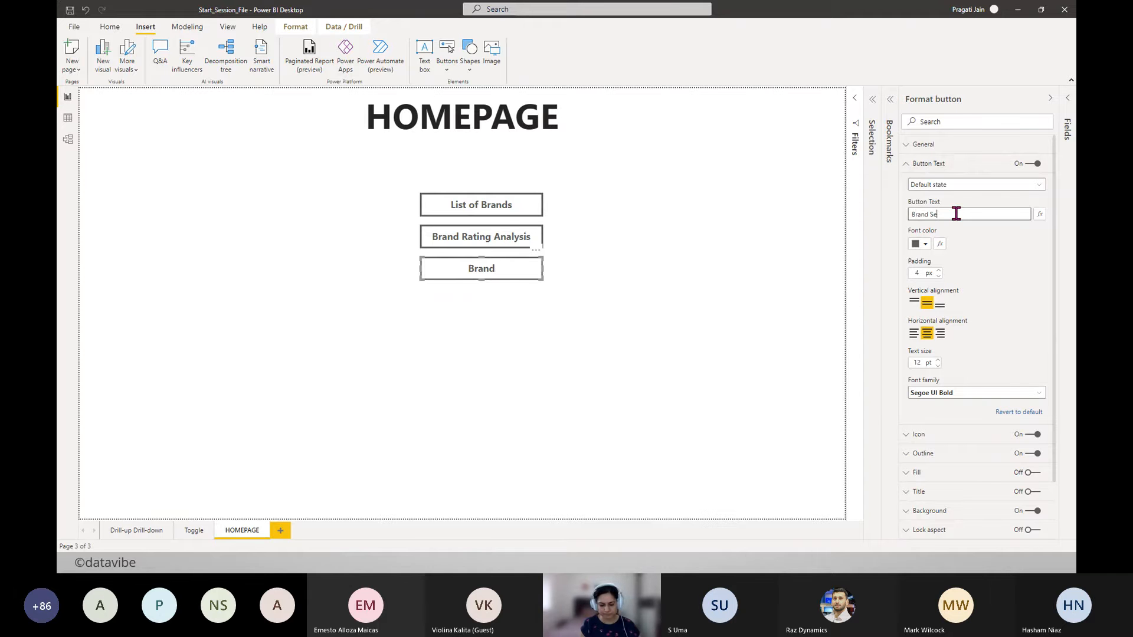
pyautogui.write('ntiment Analy')
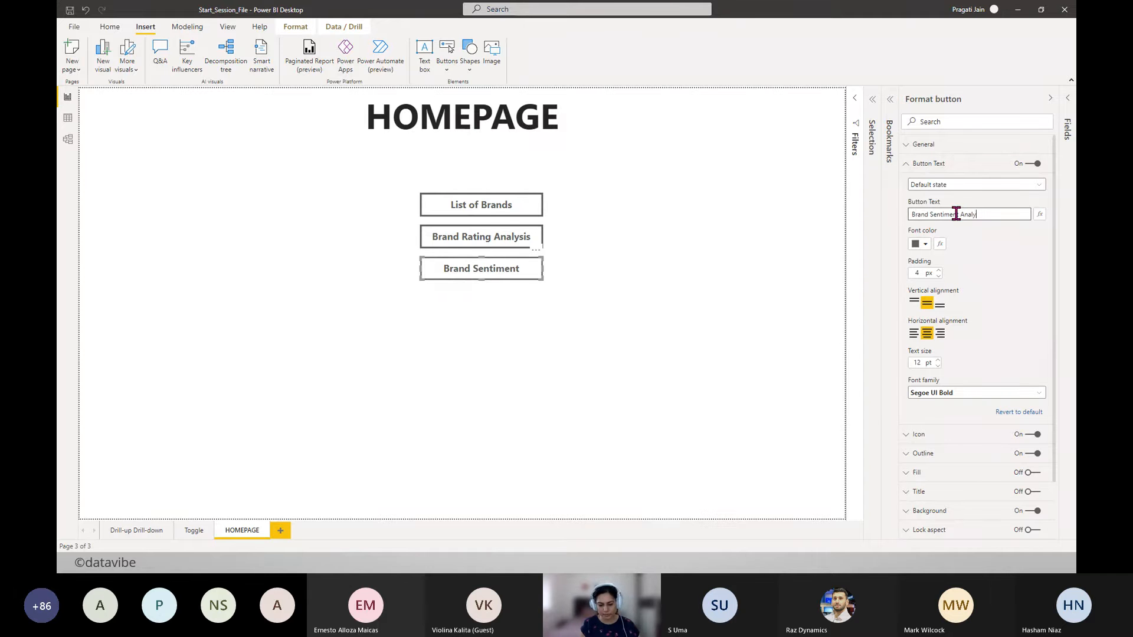
pyautogui.write('sis')
pyautogui.click(741, 246)
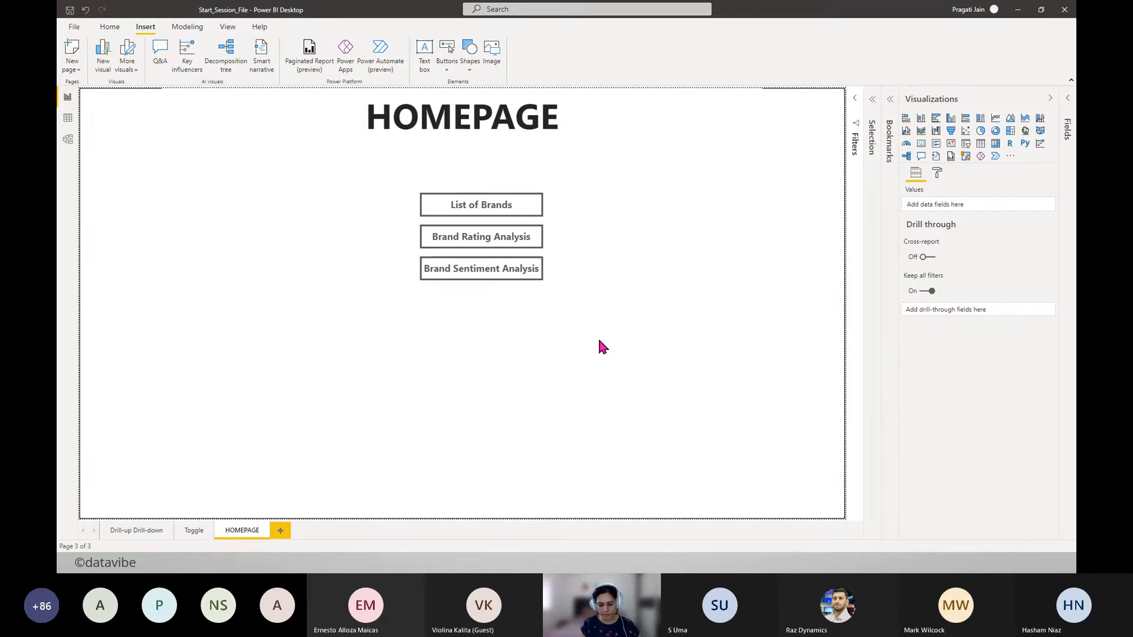
# - Move the three navigation buttons so their column is centred under the HOMEPAGE heading, with even gaps between them
pyautogui.click(462, 215)
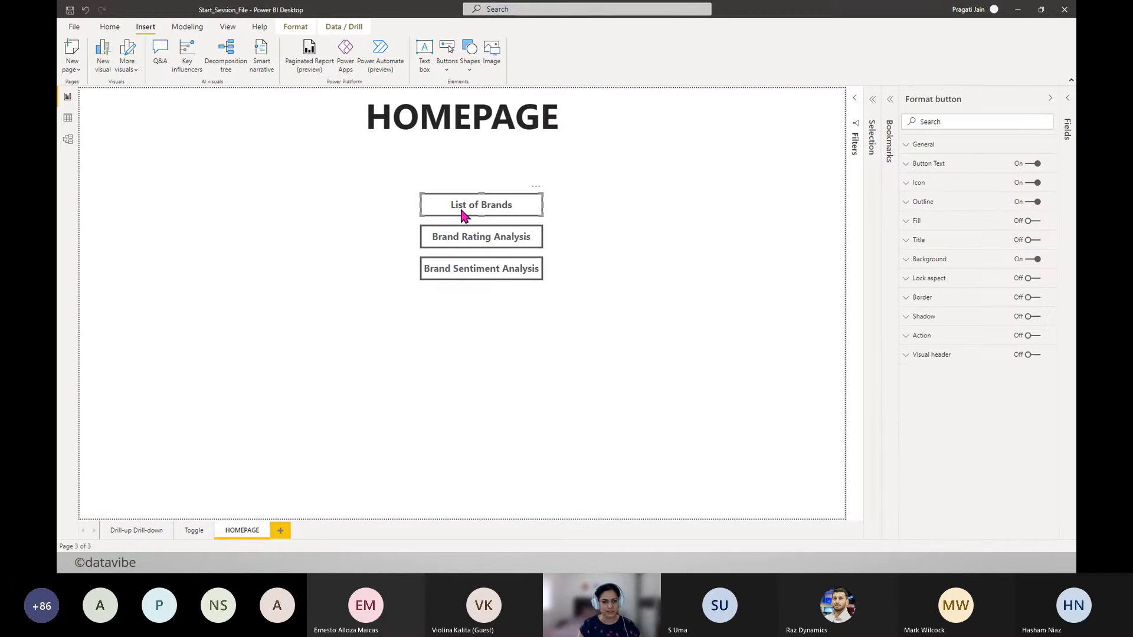
pyautogui.moveTo(464, 215); pyautogui.dragTo(450, 268)
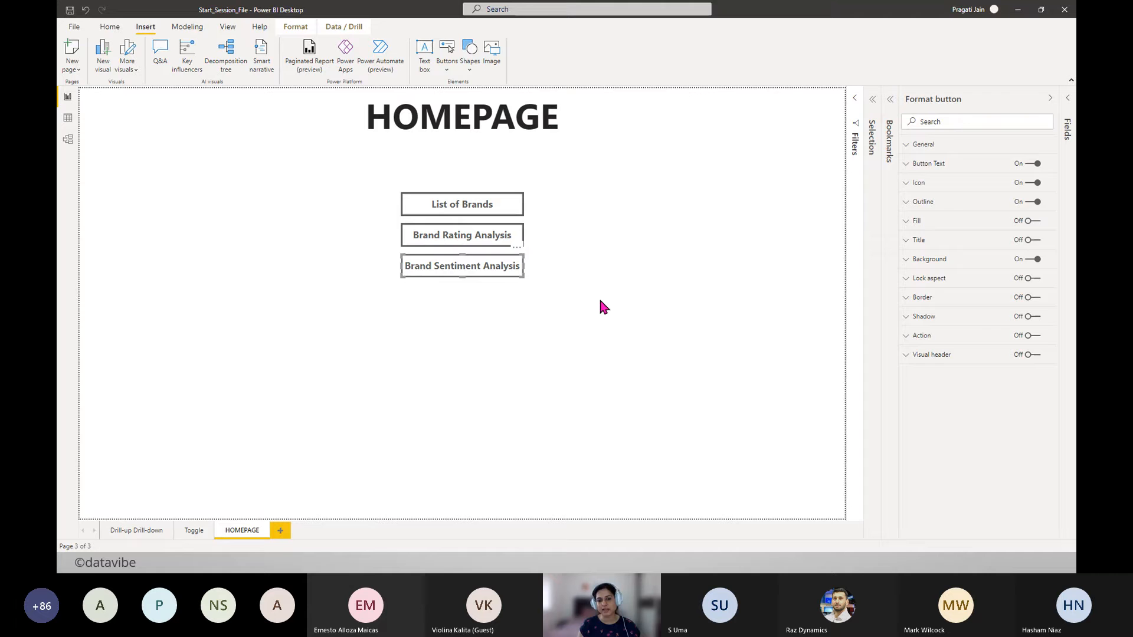
pyautogui.click(655, 307)
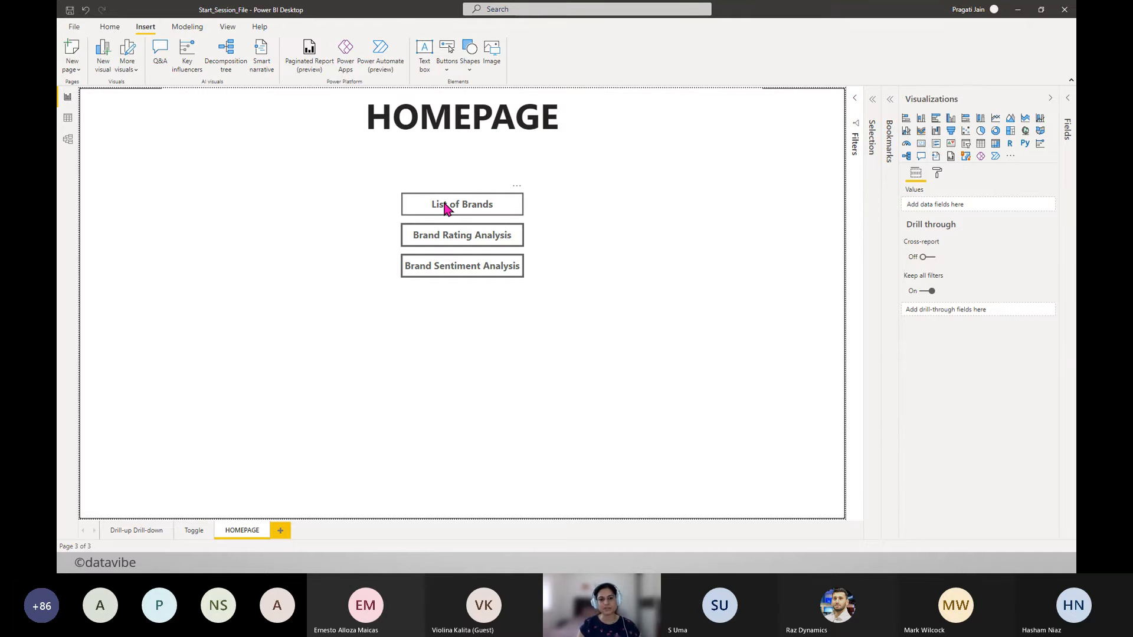
# - Add a new report page and name it List of Brands
pyautogui.click(285, 534)
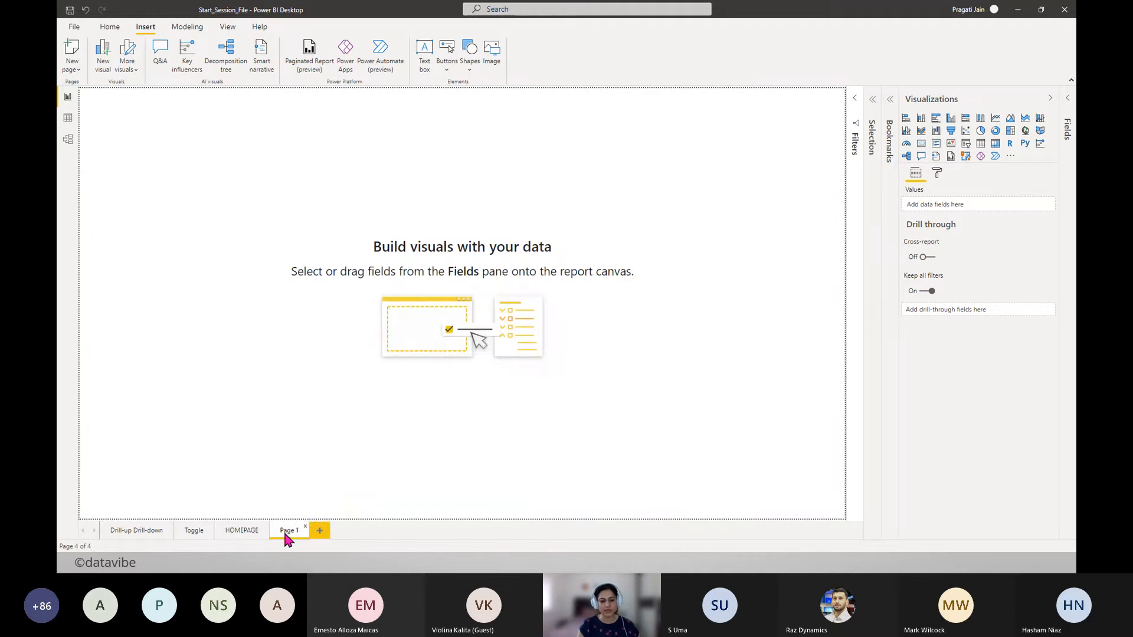
pyautogui.rightClick(284, 531)
pyautogui.click(313, 503)
pyautogui.write('List')
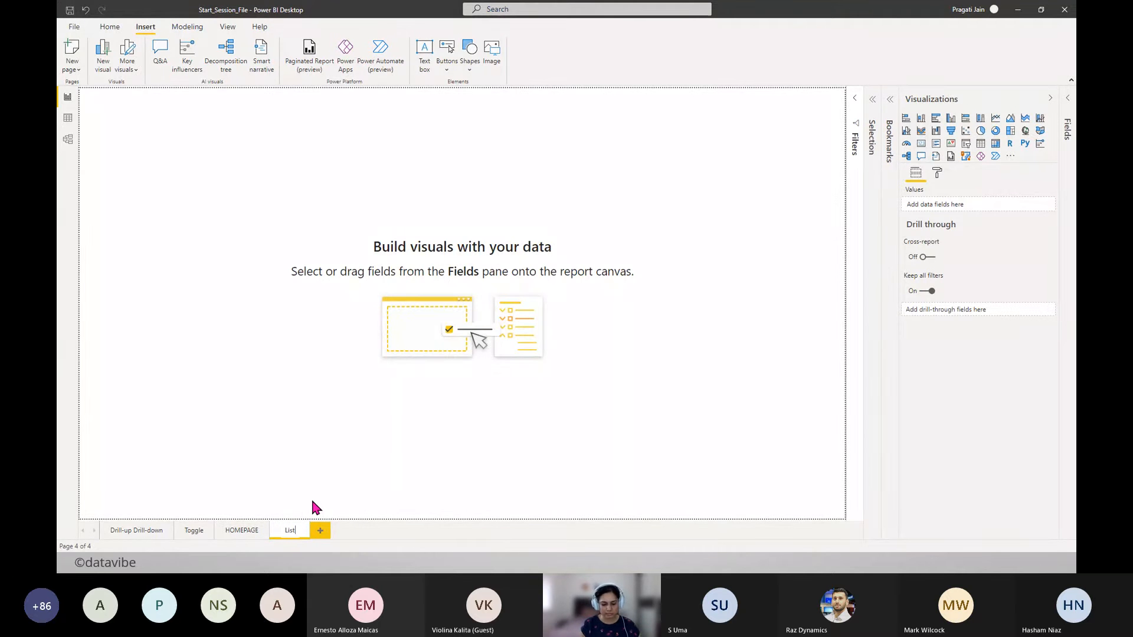
pyautogui.write(' of Bran')
pyautogui.write('ds')
pyautogui.press('Return')
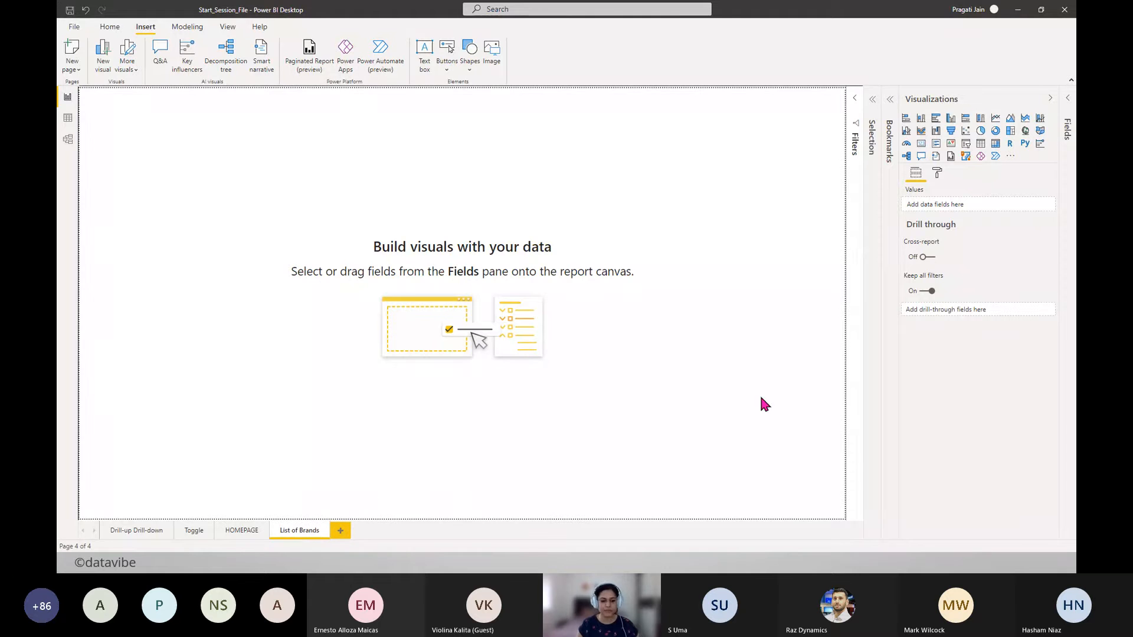
# - Add a table visual to the List of Brands page, move it towards the page's middle and enlarge it
pyautogui.click(981, 143)
pyautogui.click(1066, 112)
pyautogui.moveTo(172, 207); pyautogui.dragTo(308, 329)
pyautogui.moveTo(361, 384); pyautogui.dragTo(584, 455)
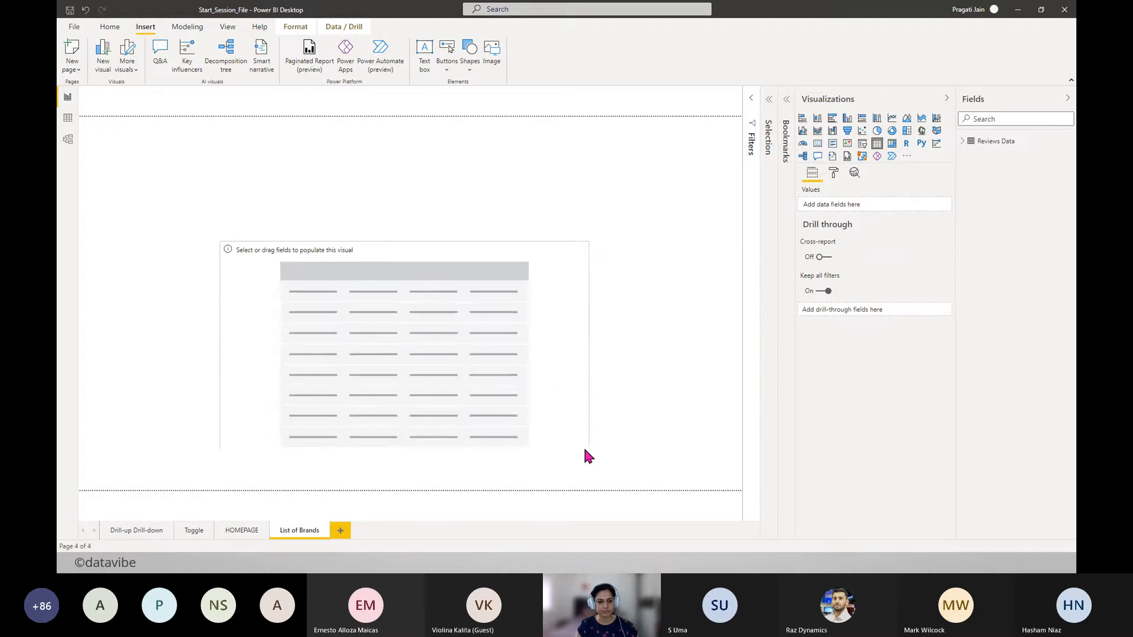
# - Fill the table with Division, Platform, Brand, Category and Sub Category in that order, and reshape it to be narrower and taller
pyautogui.click(966, 144)
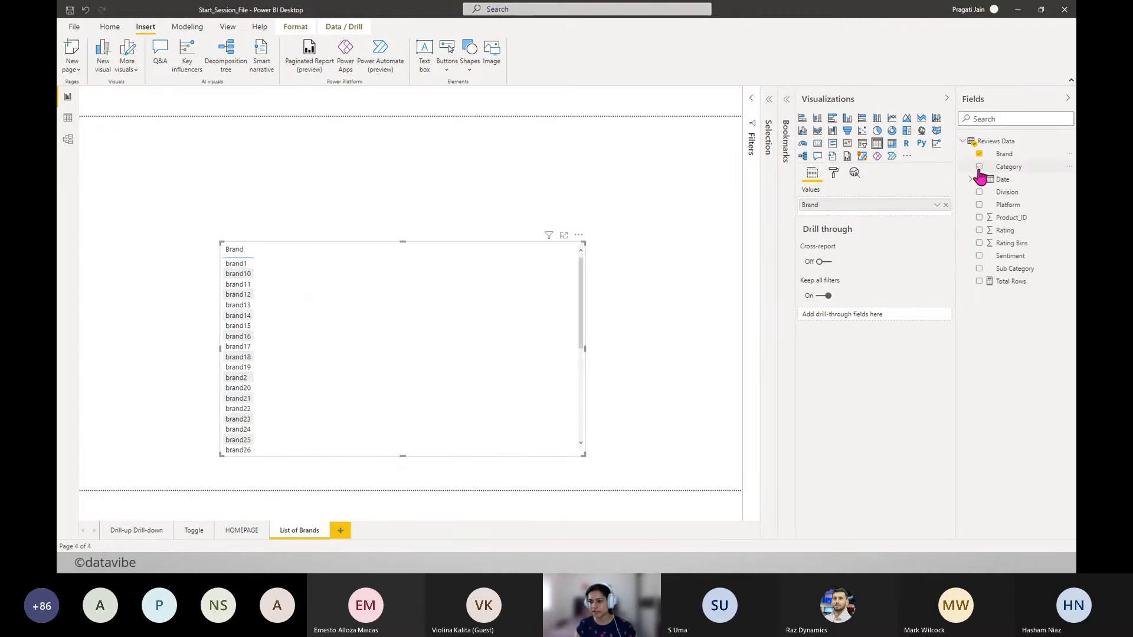
pyautogui.click(980, 168)
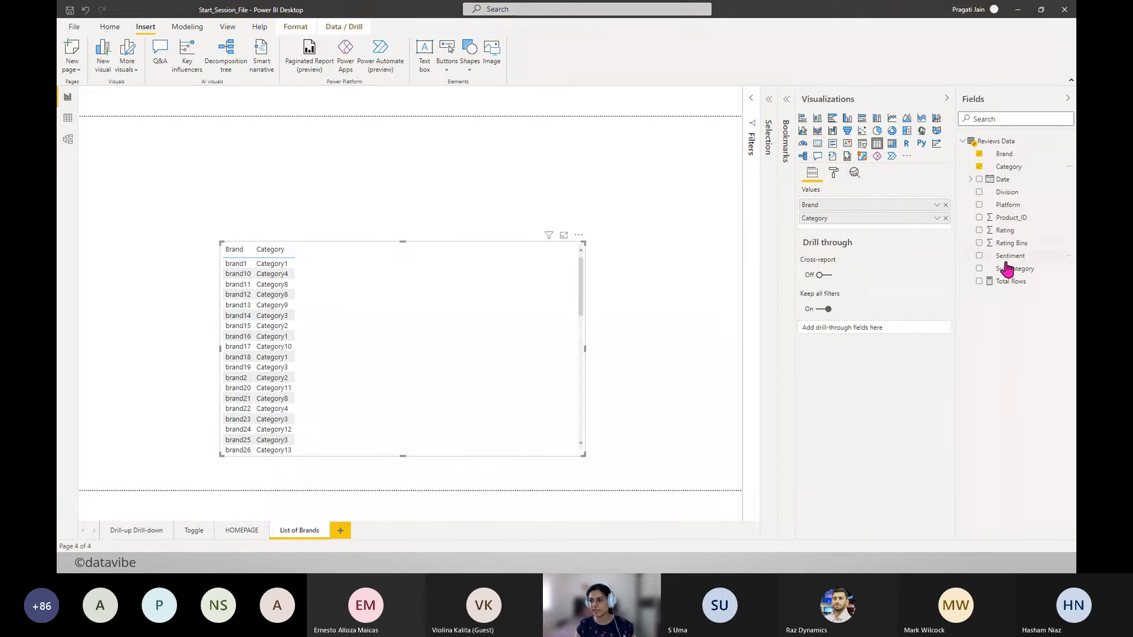
pyautogui.click(979, 269)
pyautogui.moveTo(1009, 199); pyautogui.dragTo(841, 202)
pyautogui.moveTo(1029, 207); pyautogui.dragTo(850, 218)
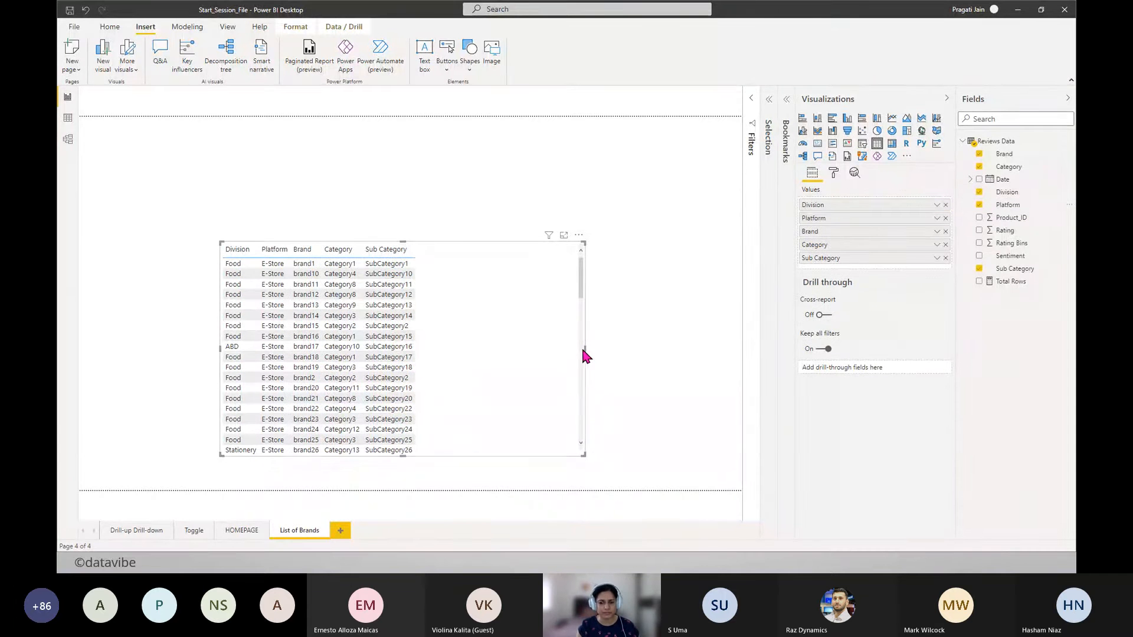
pyautogui.moveTo(584, 349); pyautogui.dragTo(491, 307)
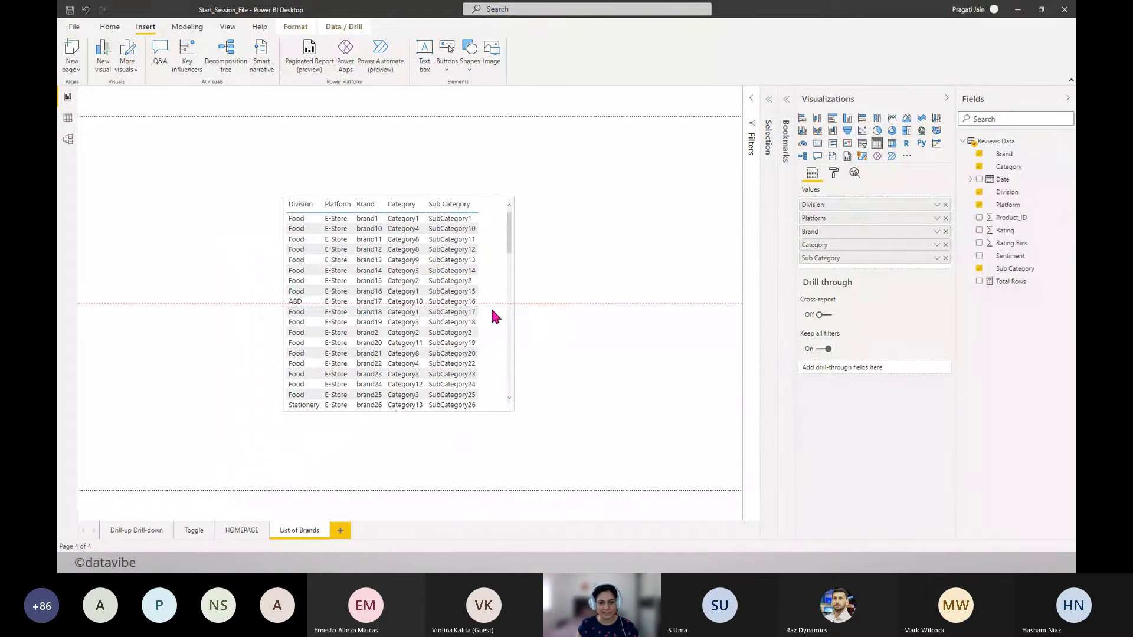
pyautogui.moveTo(511, 410); pyautogui.dragTo(509, 485)
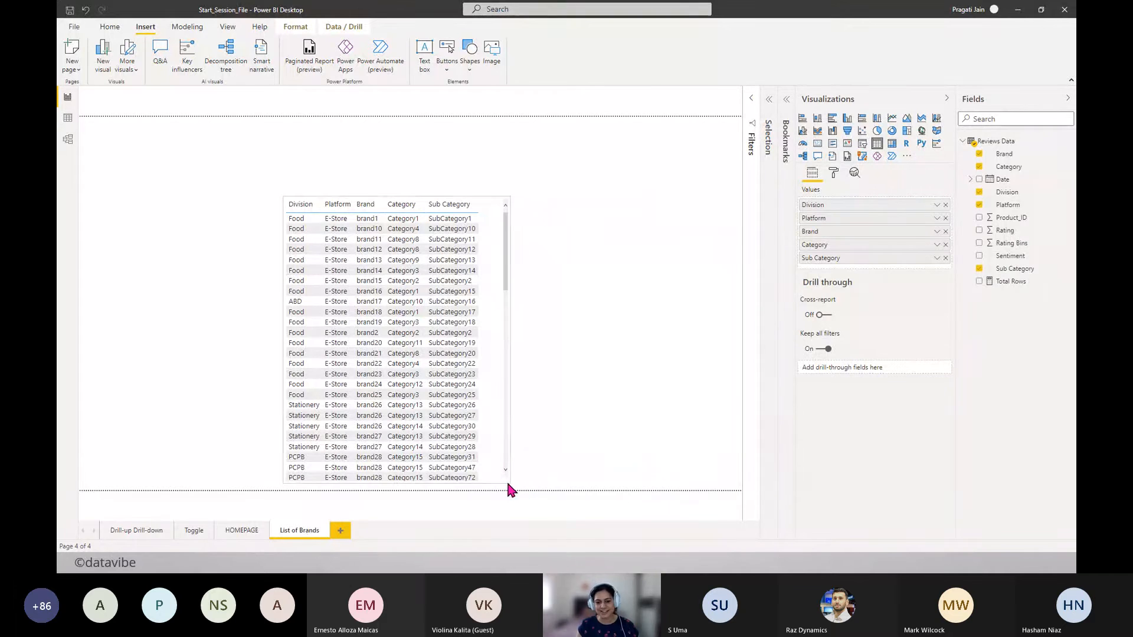
# - Turn on the table's border and move the table slightly up on the page
pyautogui.click(833, 172)
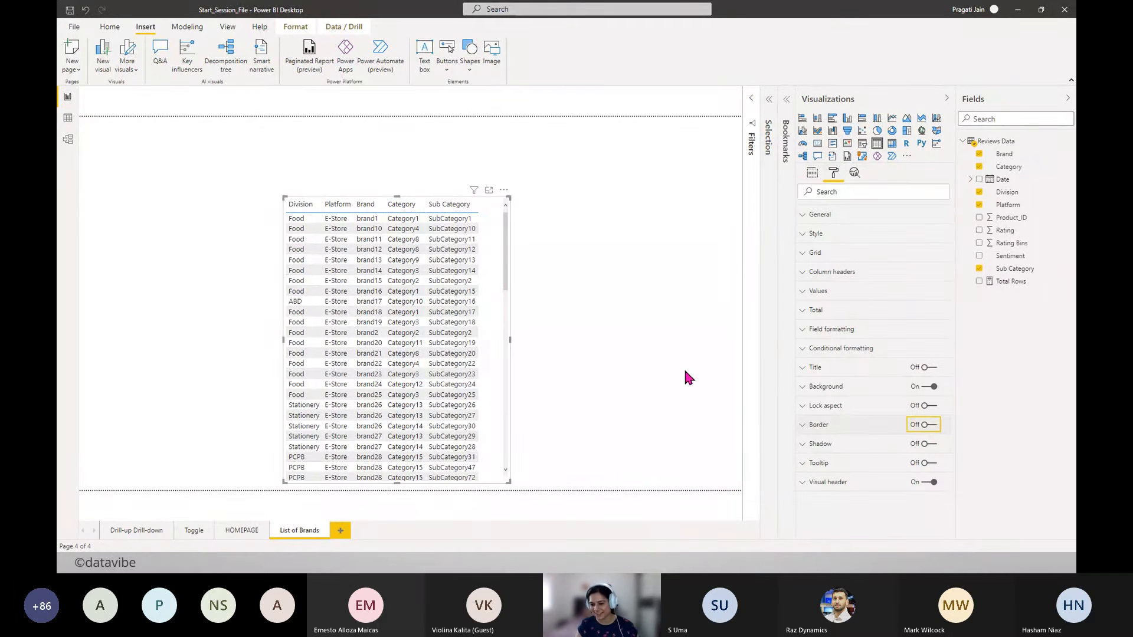
pyautogui.click(934, 430)
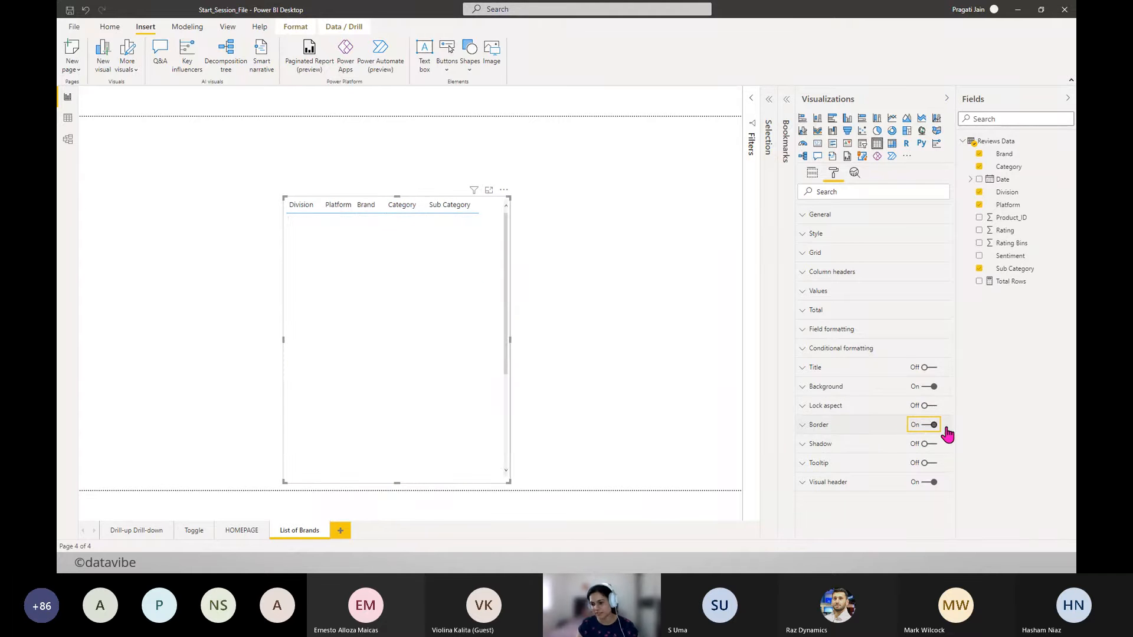
pyautogui.click(664, 354)
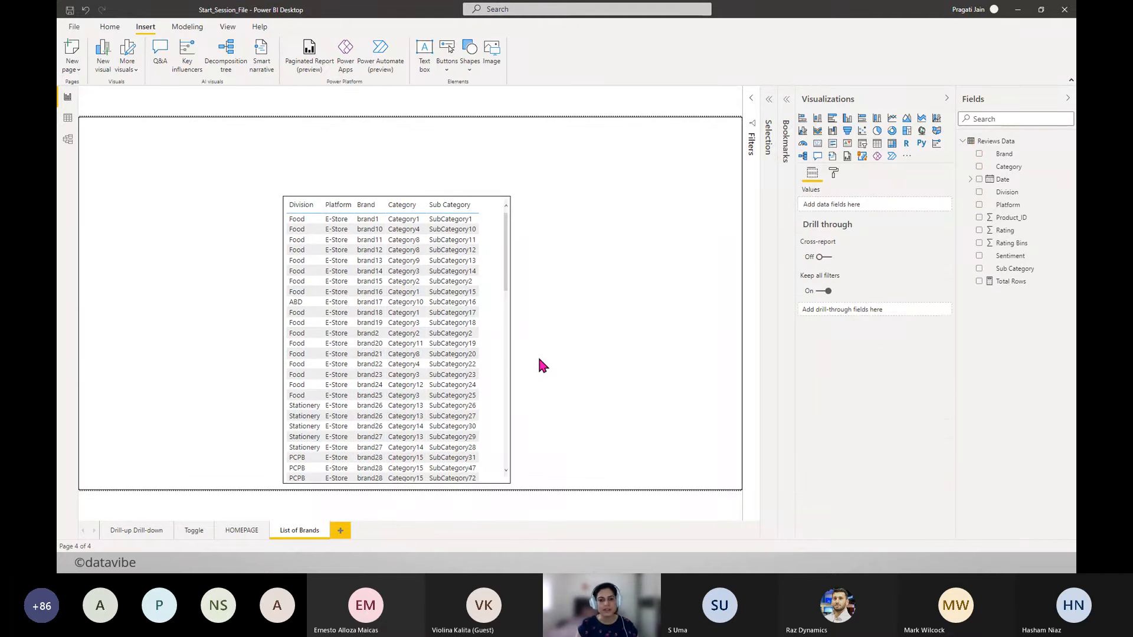
pyautogui.moveTo(491, 354)
pyautogui.mouseDown()
pyautogui.moveTo(559, 319)
pyautogui.moveTo(494, 337)
pyautogui.mouseUp()
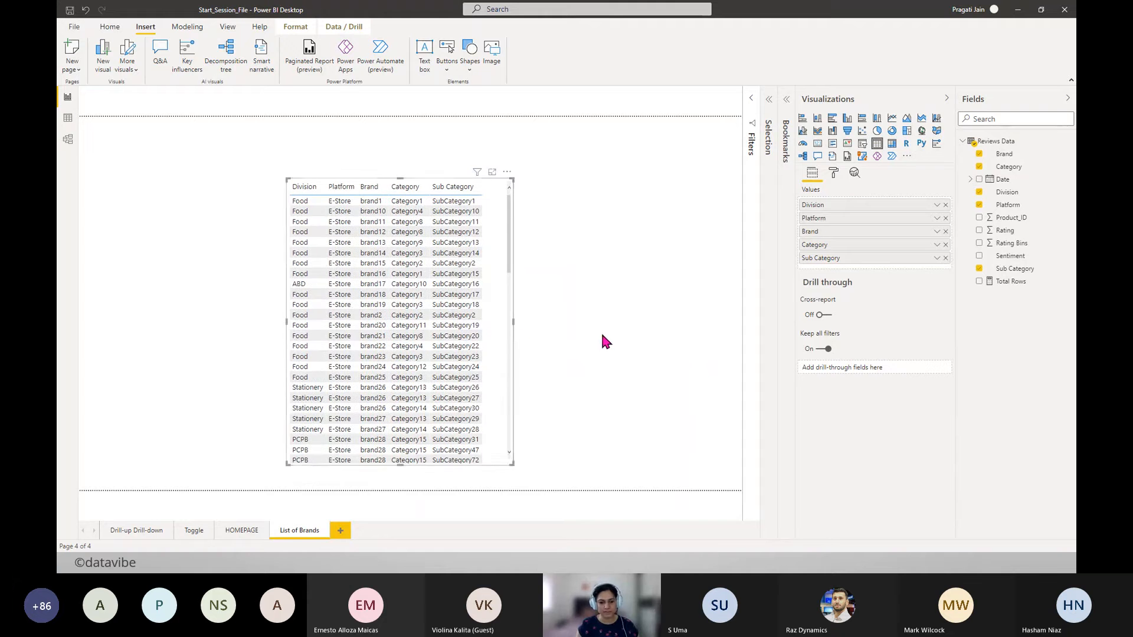
pyautogui.click(639, 348)
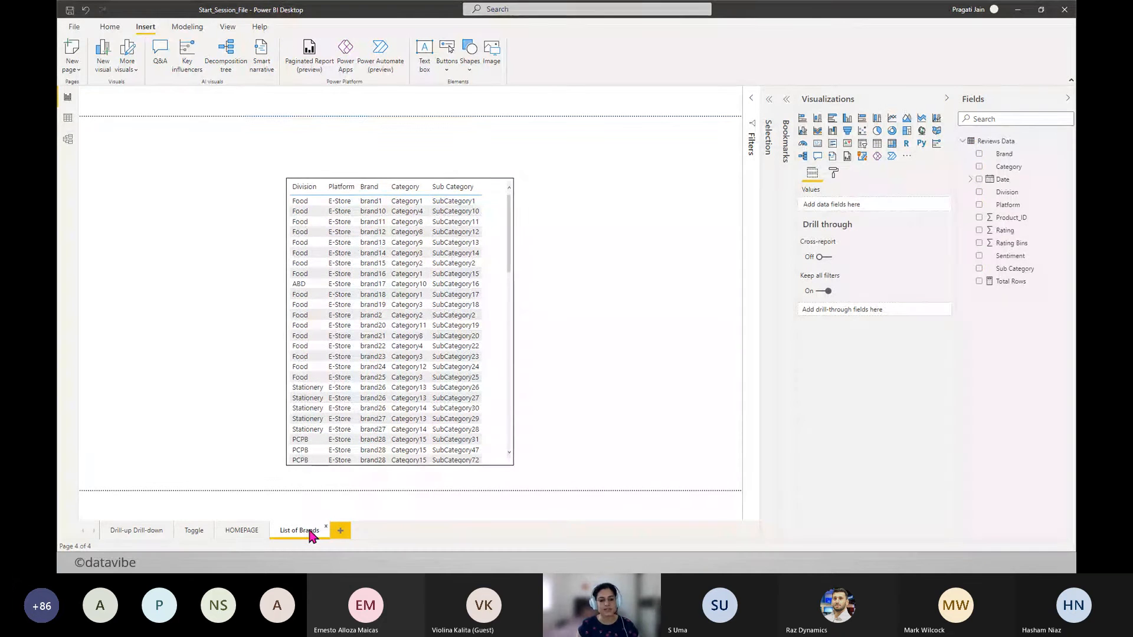
pyautogui.rightClick(311, 530)
pyautogui.click(618, 359)
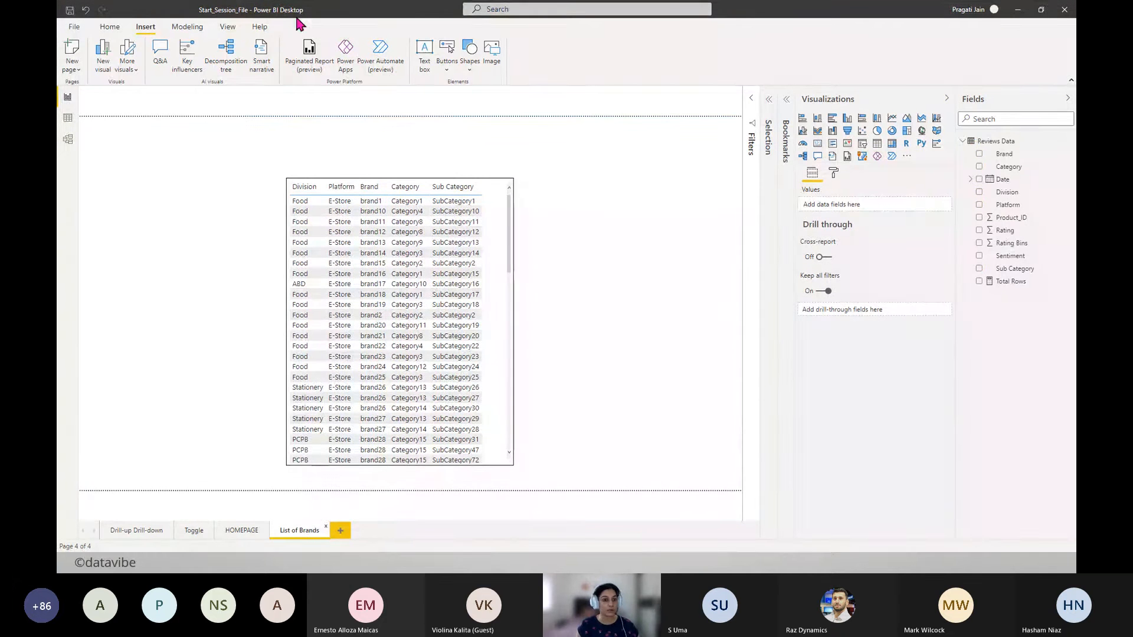
# - Insert a text box reading LIST OF BRANDS and shorten it to a heading-sized strip
pyautogui.click(425, 52)
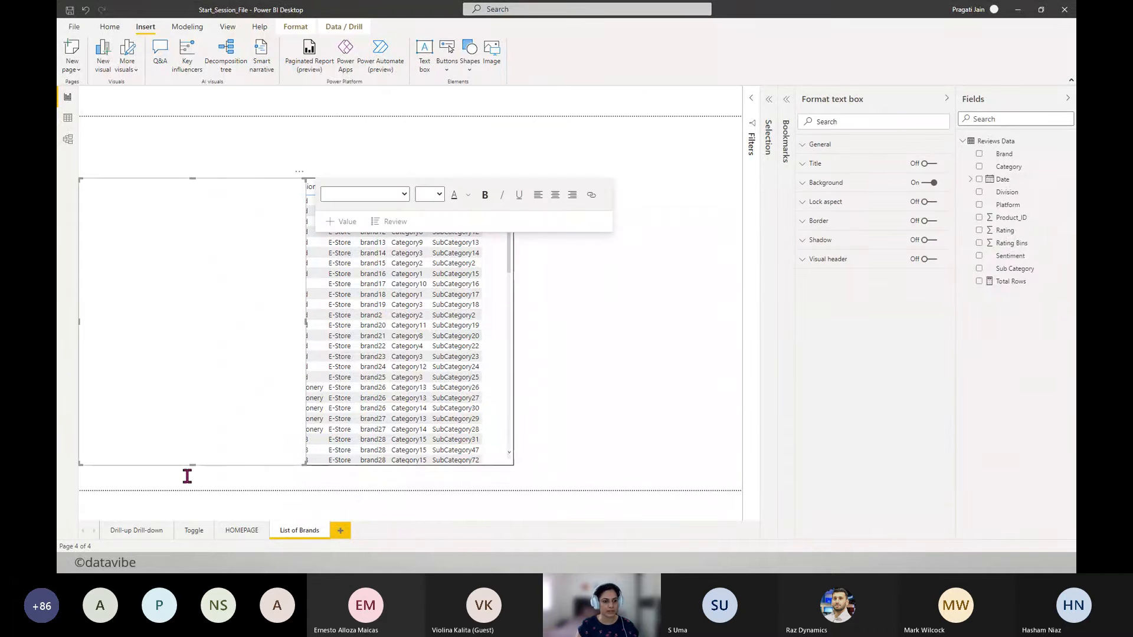
pyautogui.click(136, 232)
pyautogui.write('LIST')
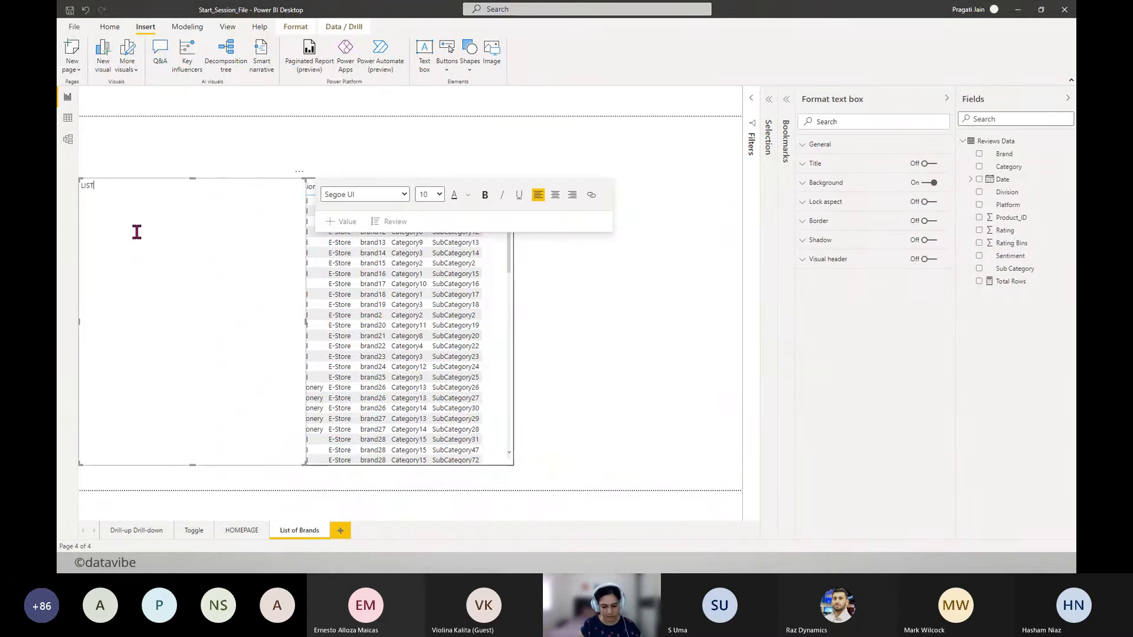
pyautogui.write(' OF BRANDS')
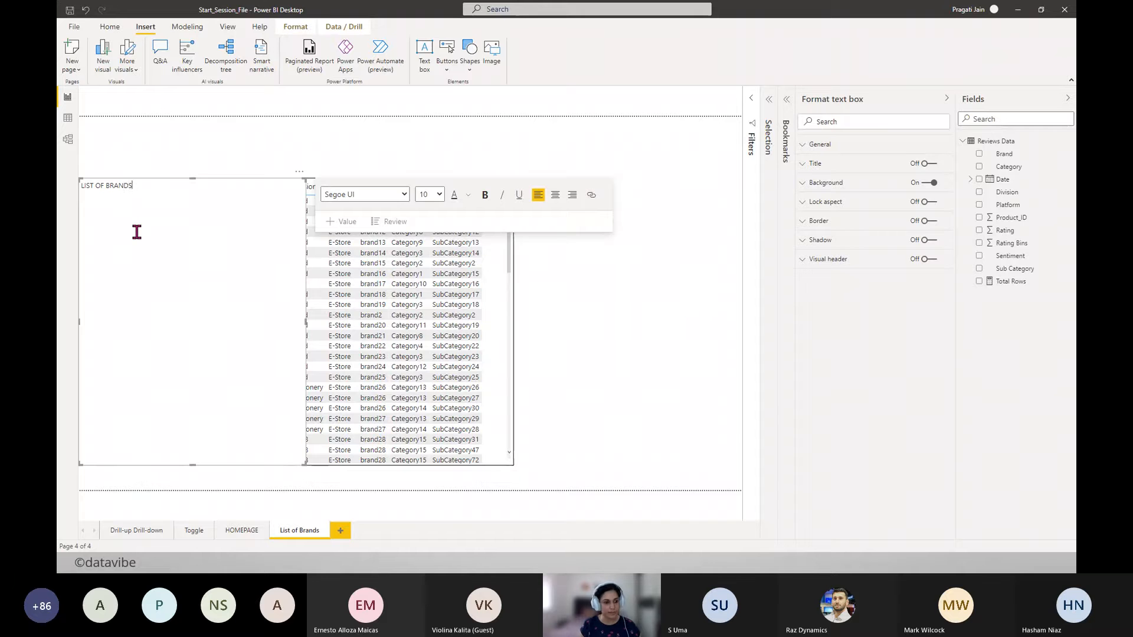
pyautogui.moveTo(190, 462); pyautogui.dragTo(185, 229)
# - Centre the LIST OF BRANDS text in its text box and set its font size to 24
pyautogui.moveTo(143, 190); pyautogui.dragTo(81, 190)
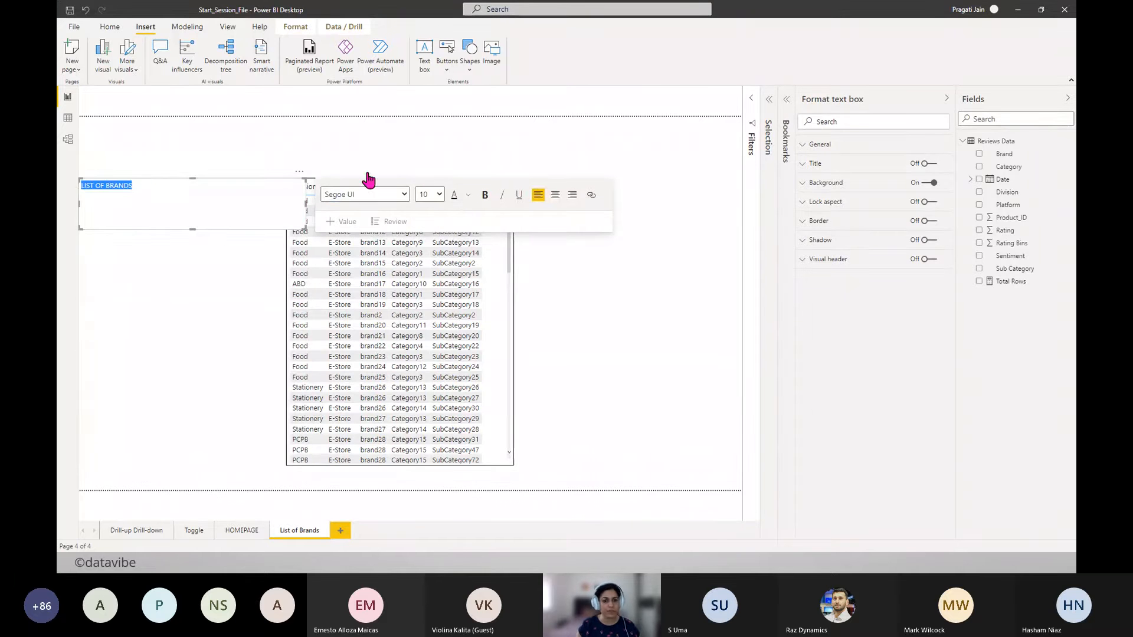
pyautogui.click(554, 195)
pyautogui.click(439, 195)
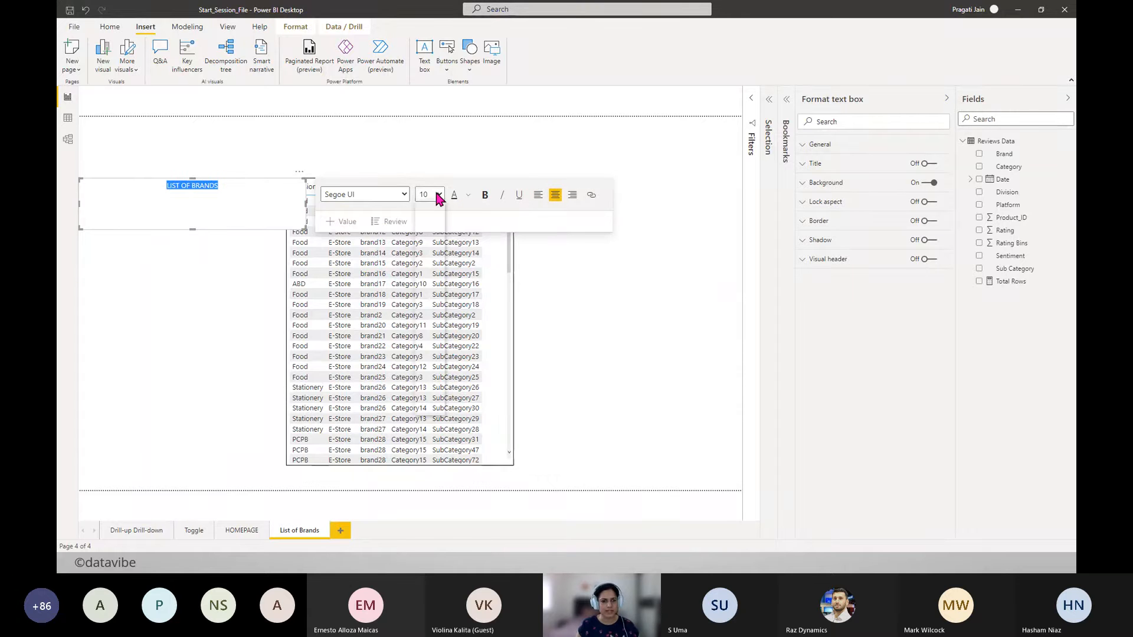
pyautogui.click(423, 314)
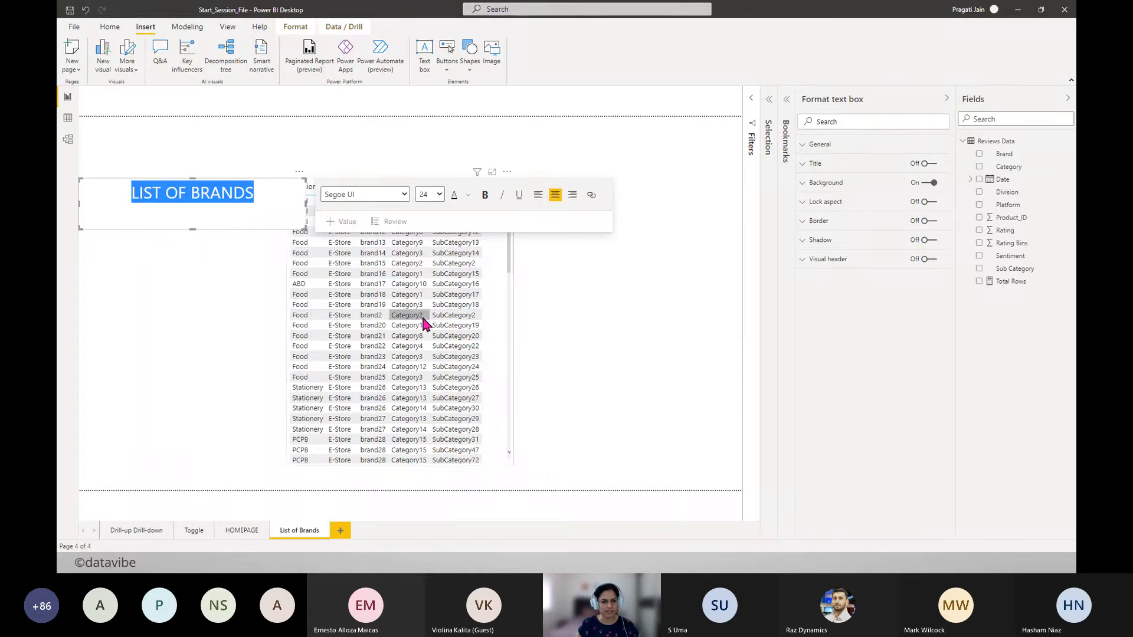
# - Move the LIST OF BRANDS heading to the upper edge of the page, aligned above the table
pyautogui.click(183, 228)
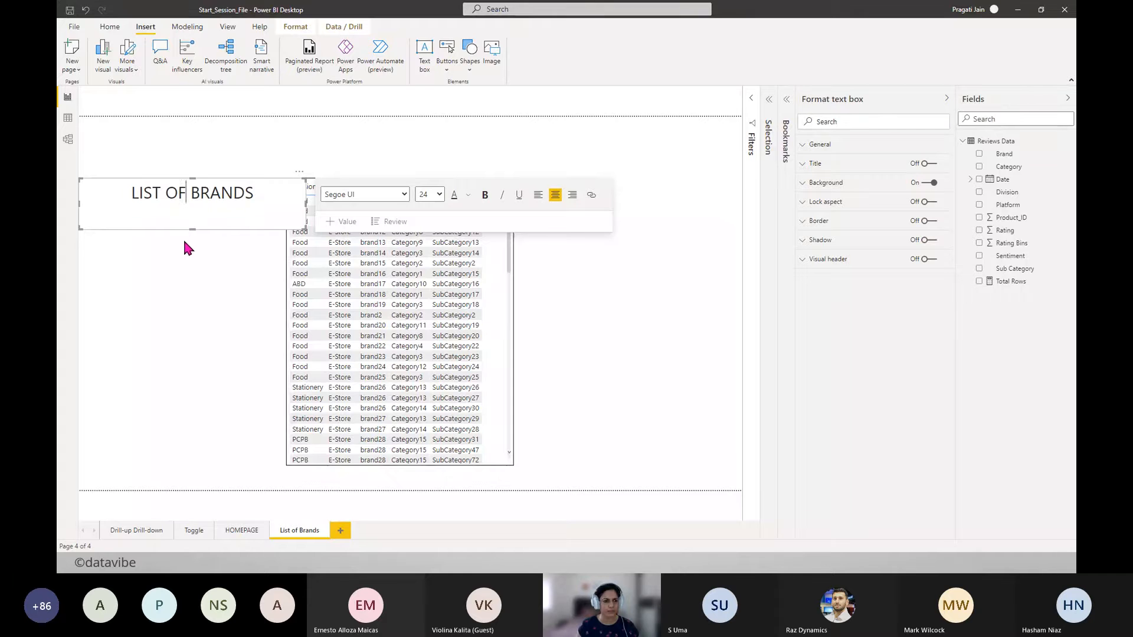
pyautogui.moveTo(182, 231); pyautogui.dragTo(388, 146)
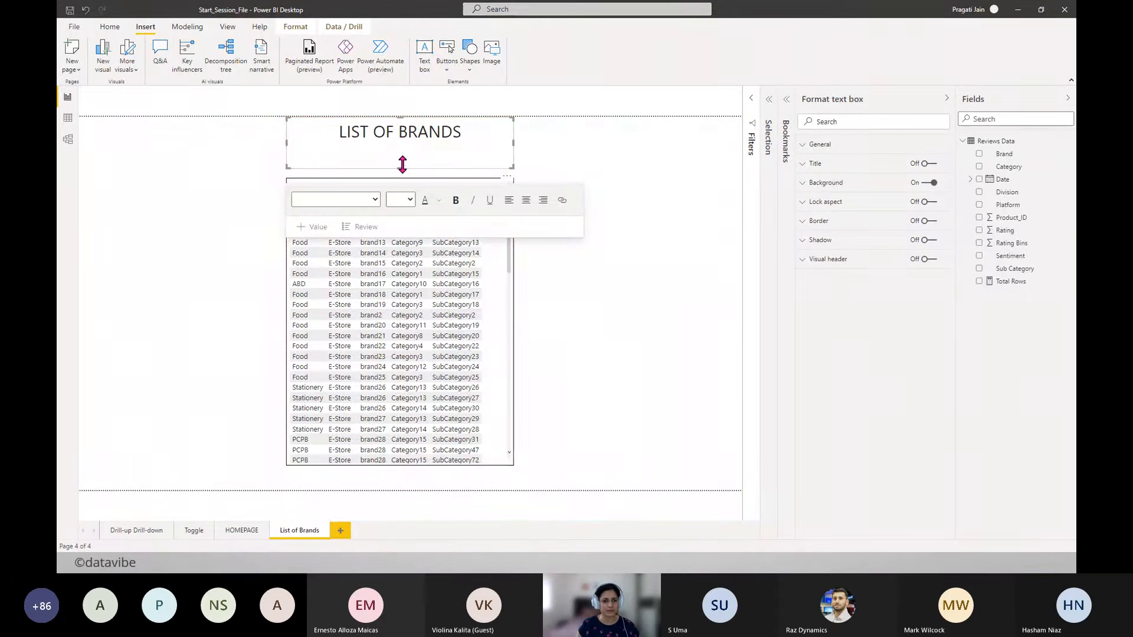
pyautogui.click(593, 315)
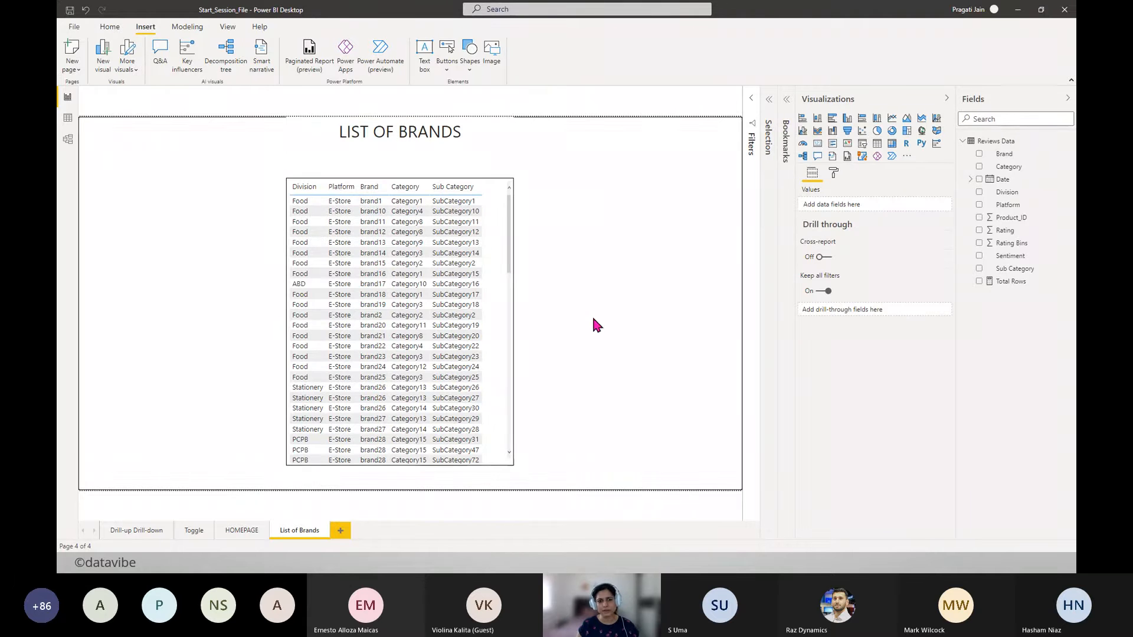
# - Shorten the heading's text box to fit its single line and nudge it slightly down
pyautogui.click(372, 131)
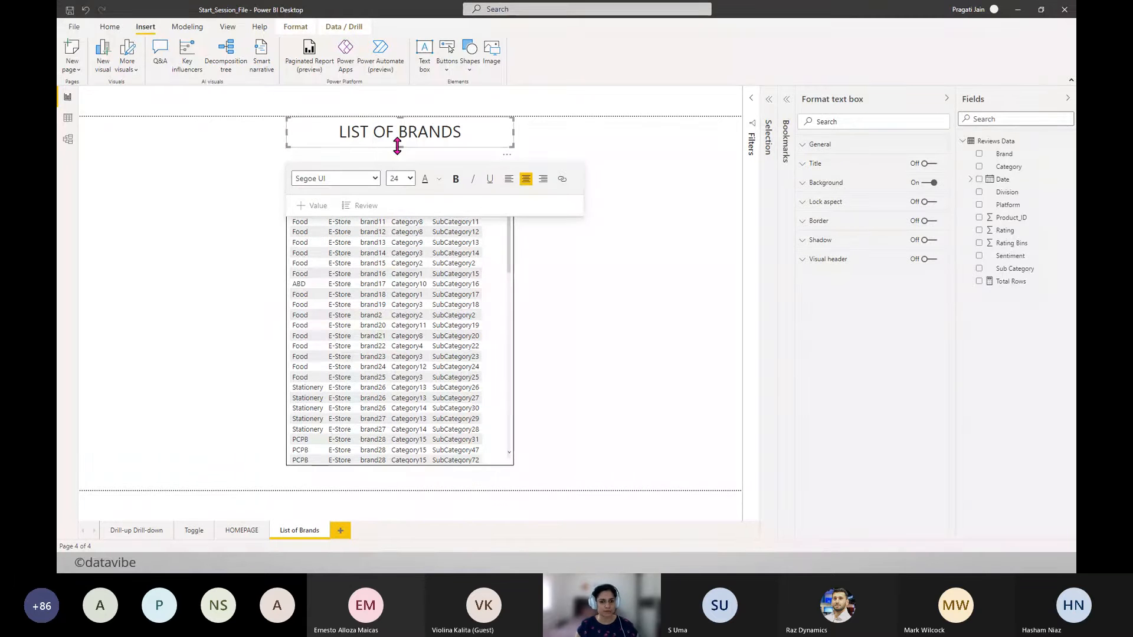
pyautogui.click(378, 147)
pyautogui.press('Down')
pyautogui.press('Down')
pyautogui.press('Down')
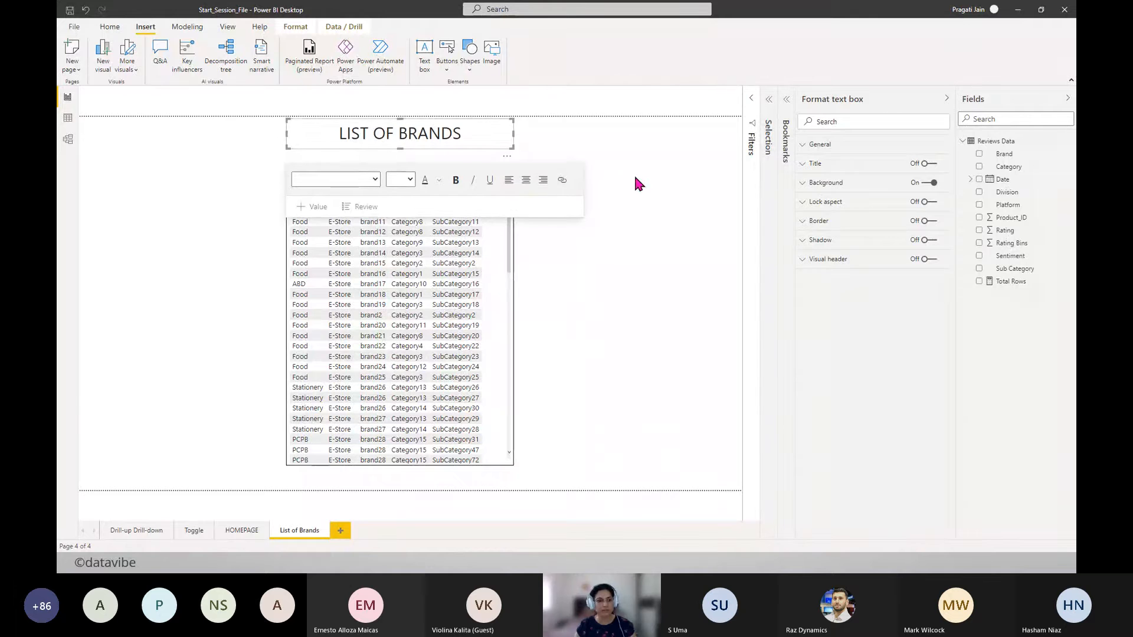
pyautogui.click(636, 175)
# - Duplicate the List of Brands page and rename the copy Brand Ratings
pyautogui.click(243, 529)
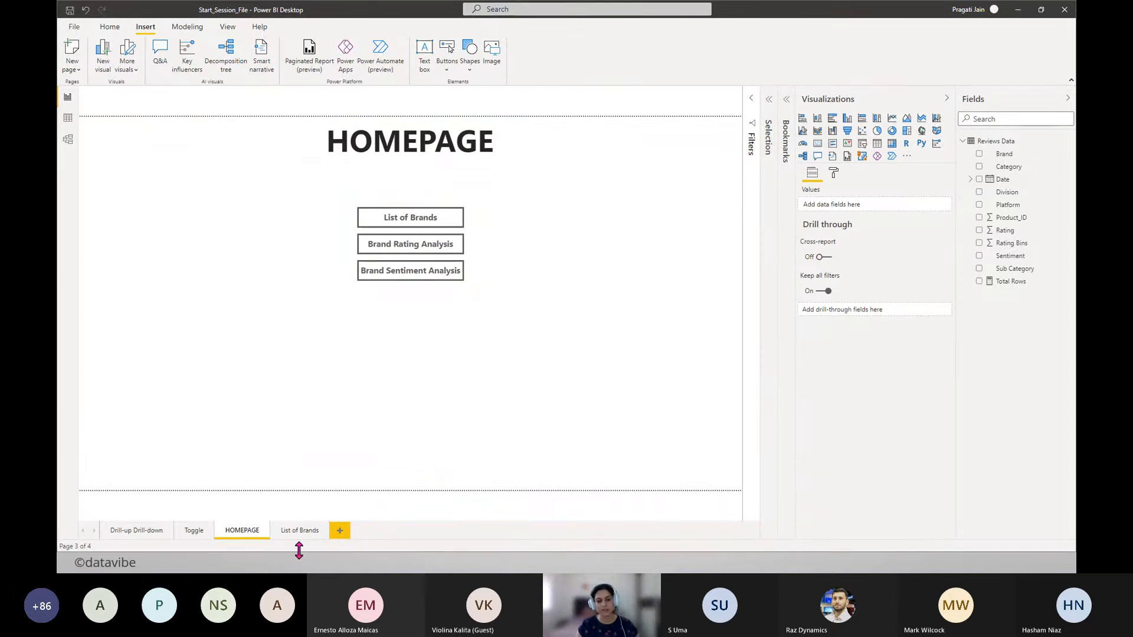
pyautogui.click(293, 535)
pyautogui.rightClick(293, 532)
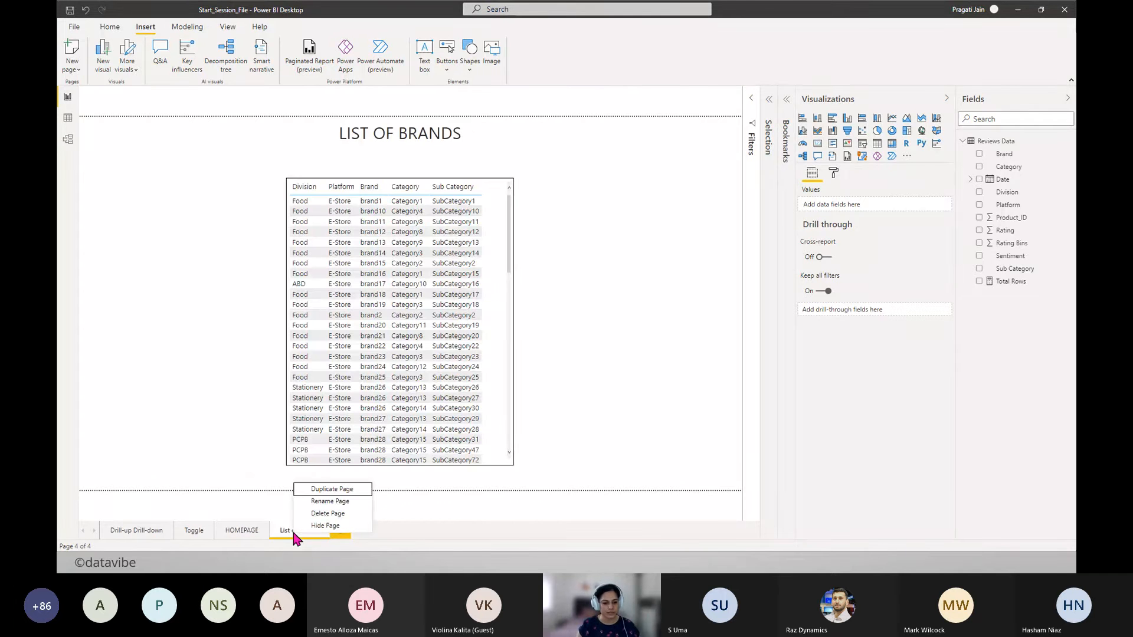
pyautogui.click(322, 490)
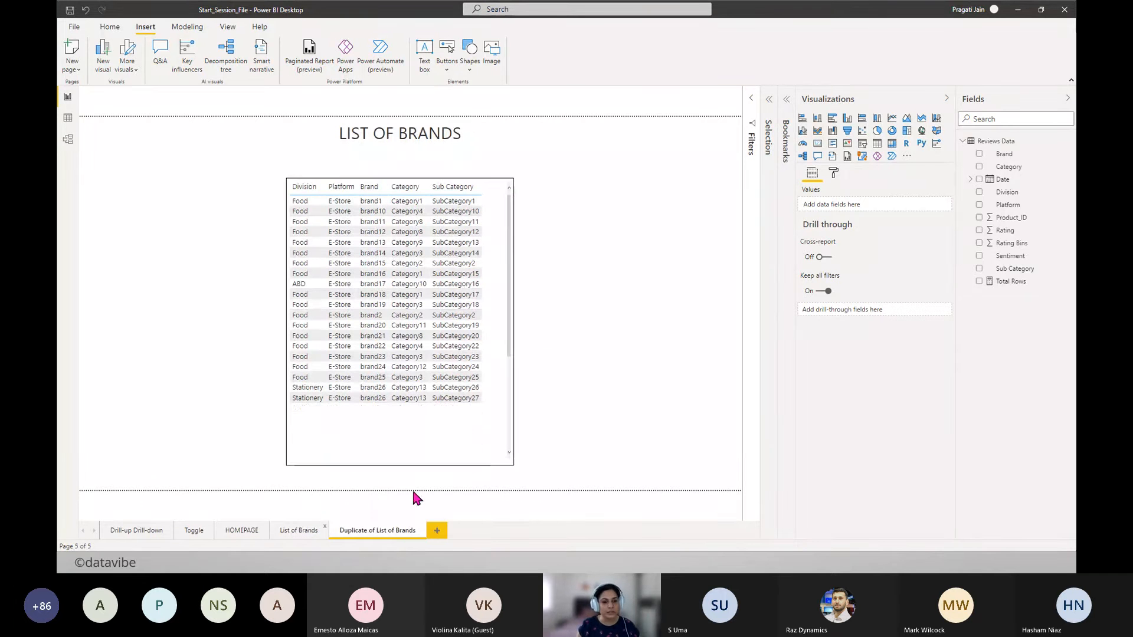
pyautogui.rightClick(375, 529)
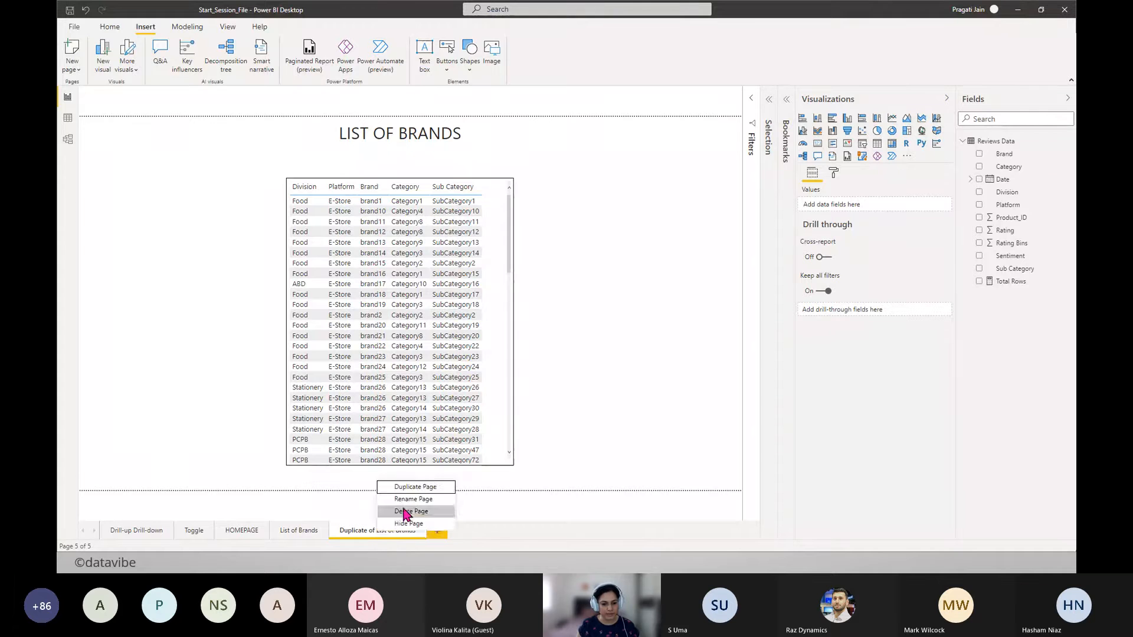
pyautogui.click(402, 501)
pyautogui.write('Bra')
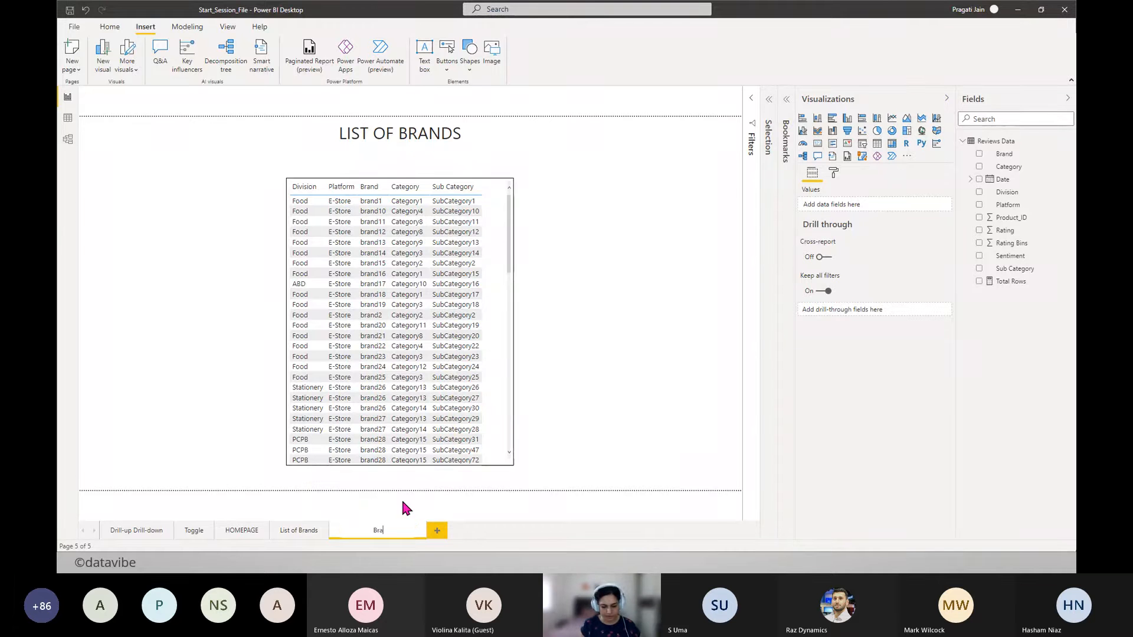
pyautogui.write('nd Ratinfs')
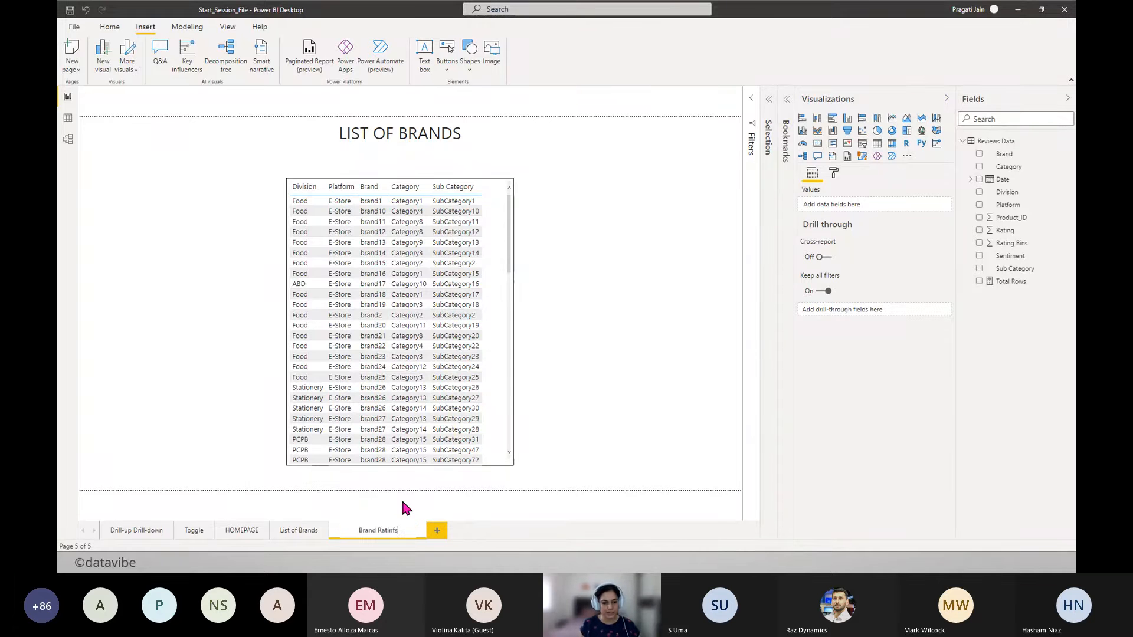
pyautogui.press('BackSpace')
pyautogui.press('BackSpace')
pyautogui.write('gs')
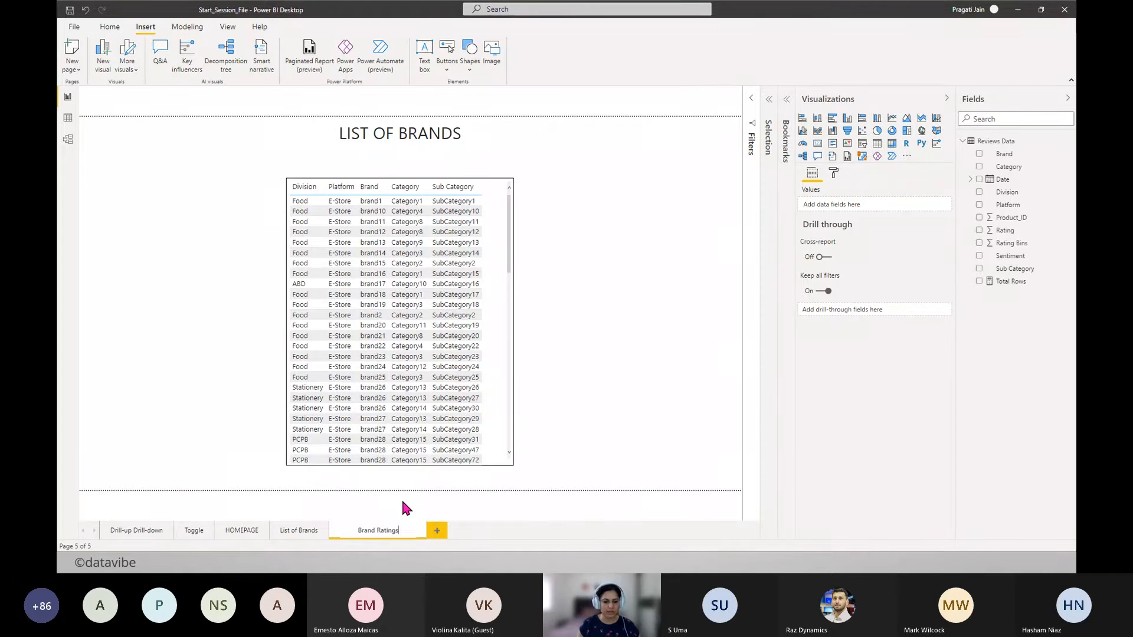
pyautogui.press('Return')
# - Replace the heading text on the Brand Ratings page with BRAND RATINGS
pyautogui.click(475, 130)
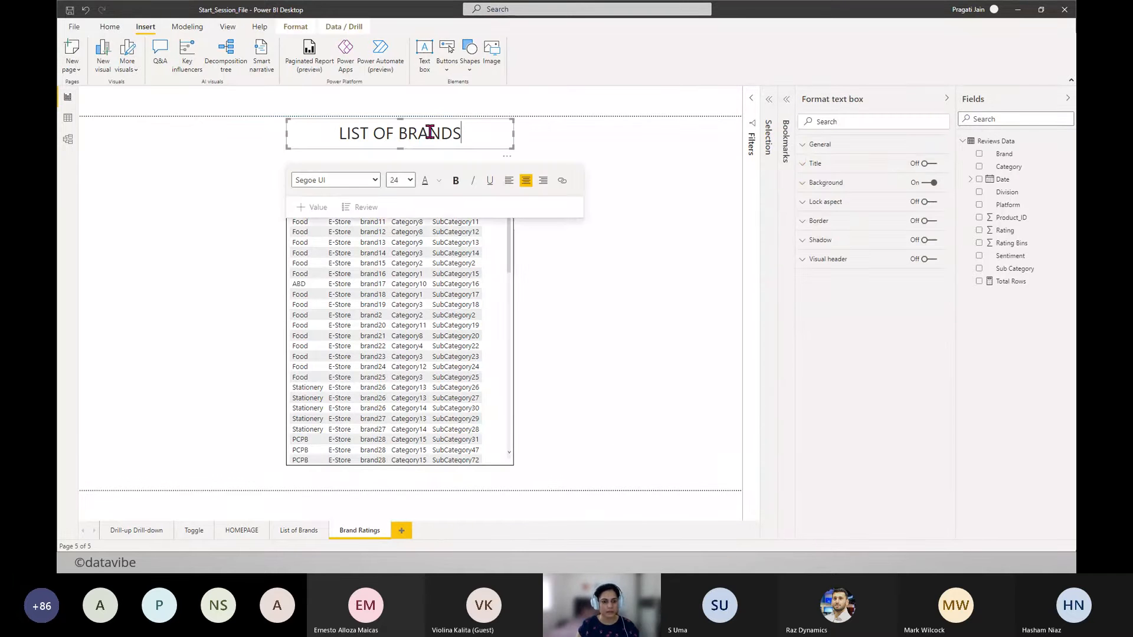
pyautogui.hotkey('ctrl', 'a')
pyautogui.write('BRAND RATINGS')
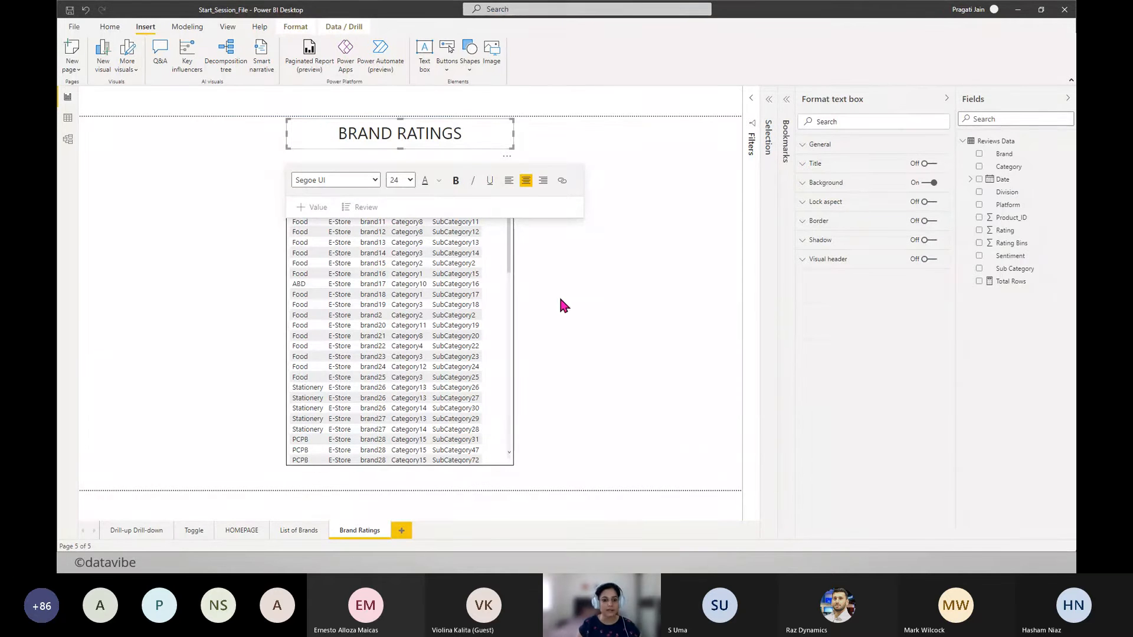
# - Remove Division, Platform, Category and Sub Category from the copied table, keeping Brand, and convert it to a matrix
pyautogui.click(501, 300)
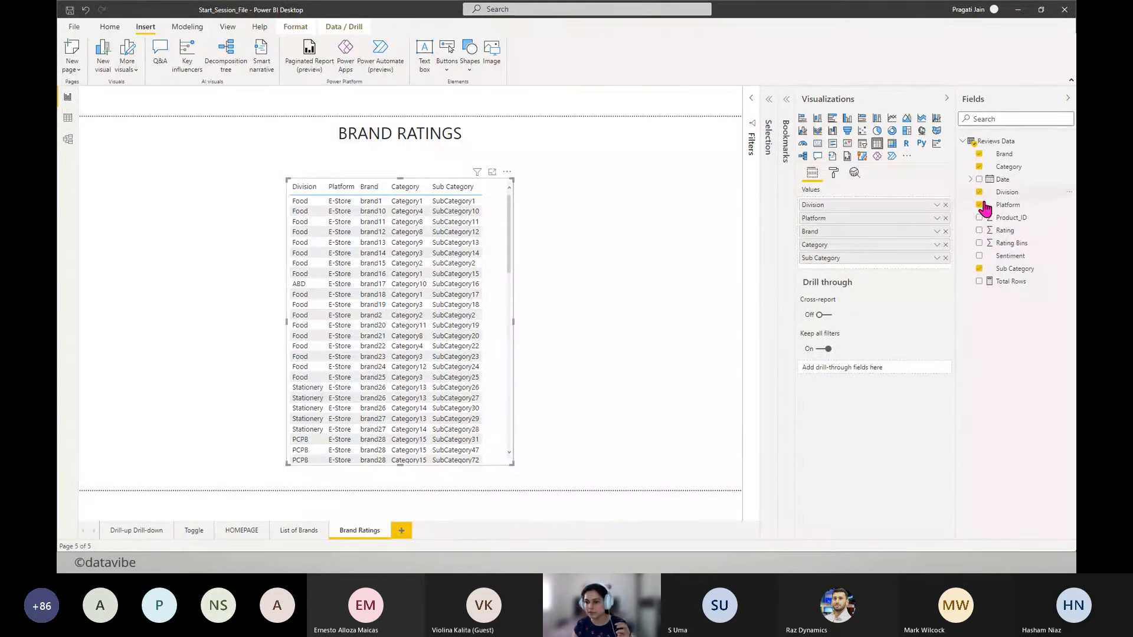
pyautogui.click(945, 205)
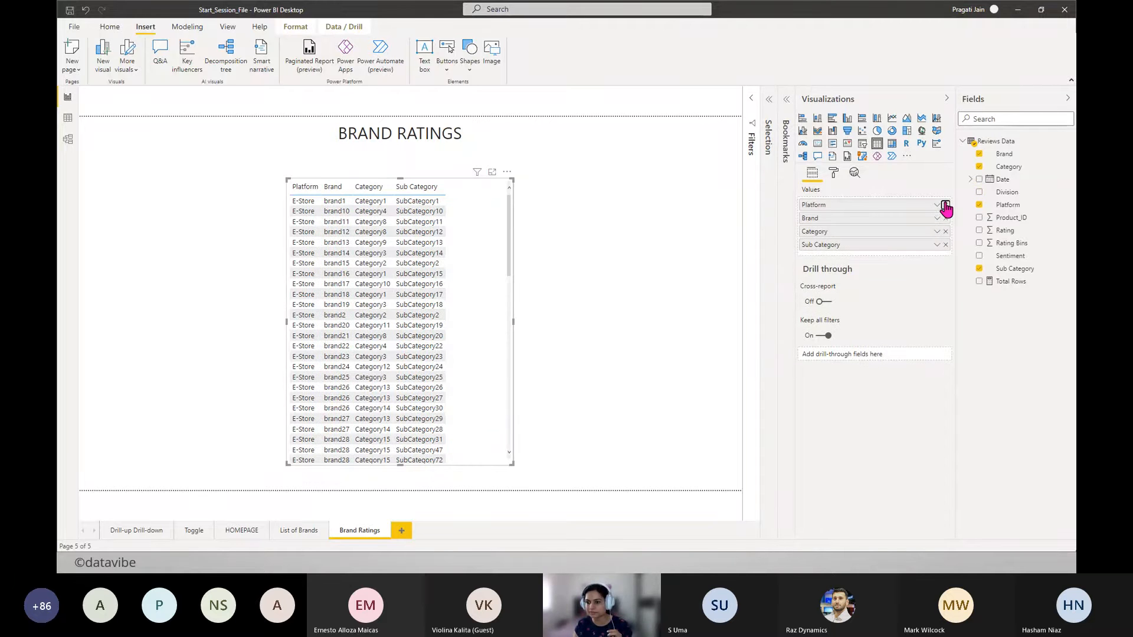
pyautogui.click(945, 205)
pyautogui.click(945, 218)
pyautogui.click(945, 218)
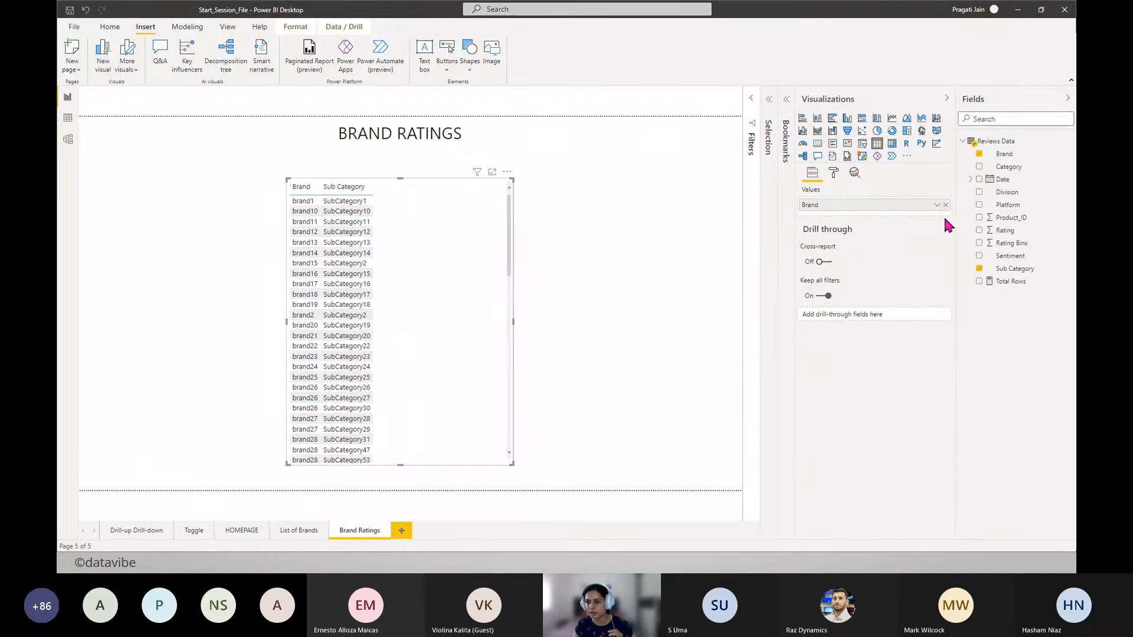
pyautogui.click(892, 144)
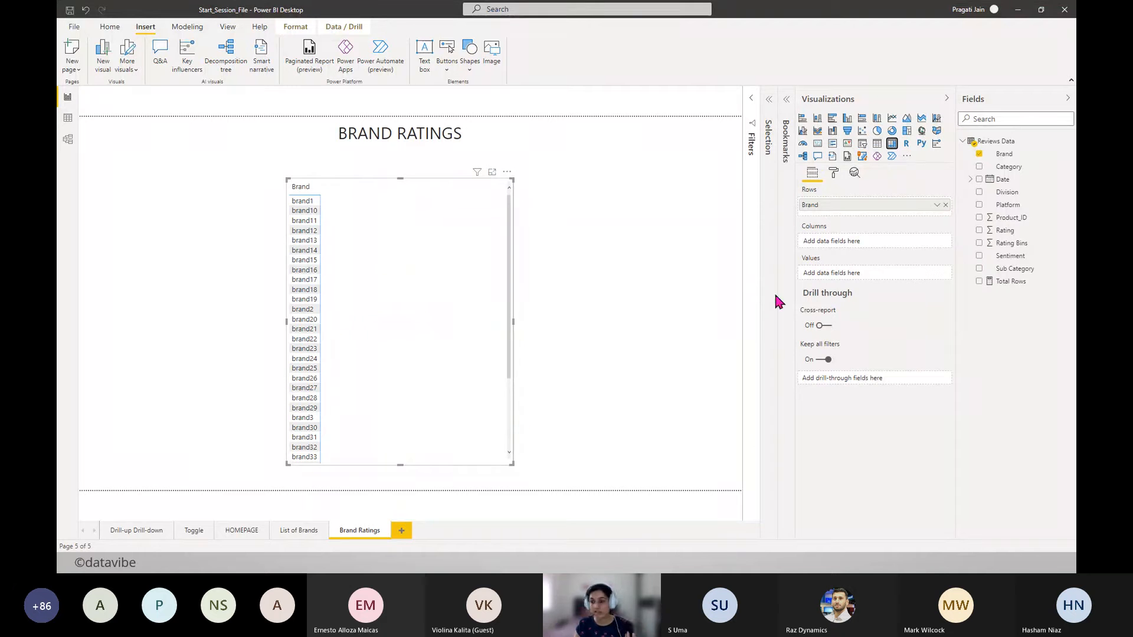
# - Add Date to the matrix columns and remove its Quarter and Day levels, keeping Year and Month
pyautogui.moveTo(1011, 180); pyautogui.dragTo(873, 242)
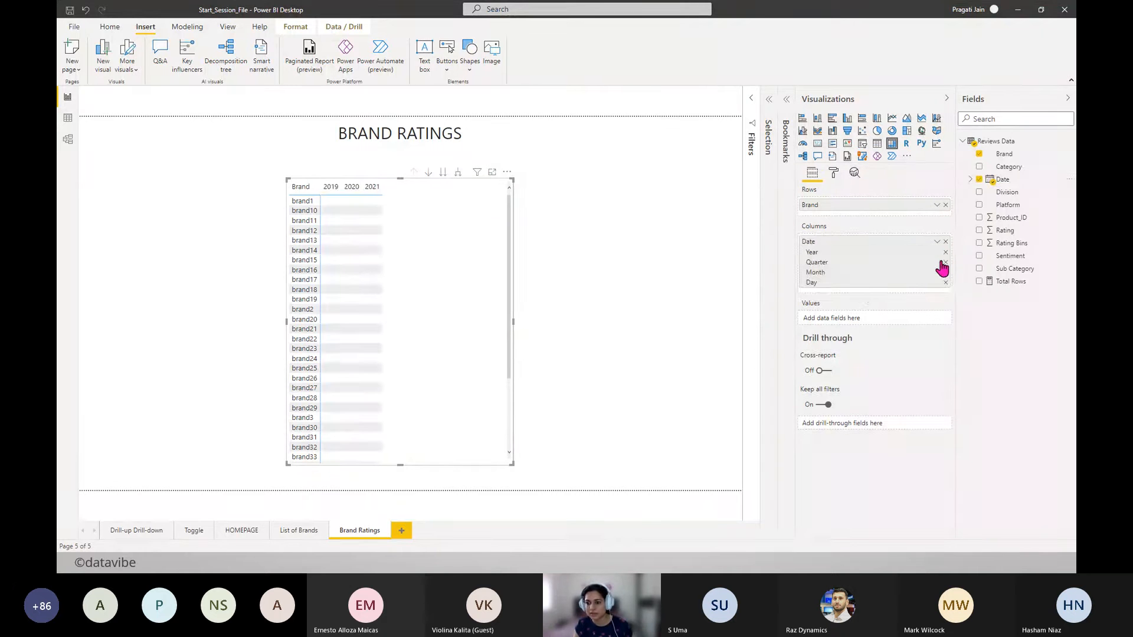
pyautogui.click(945, 263)
pyautogui.click(945, 273)
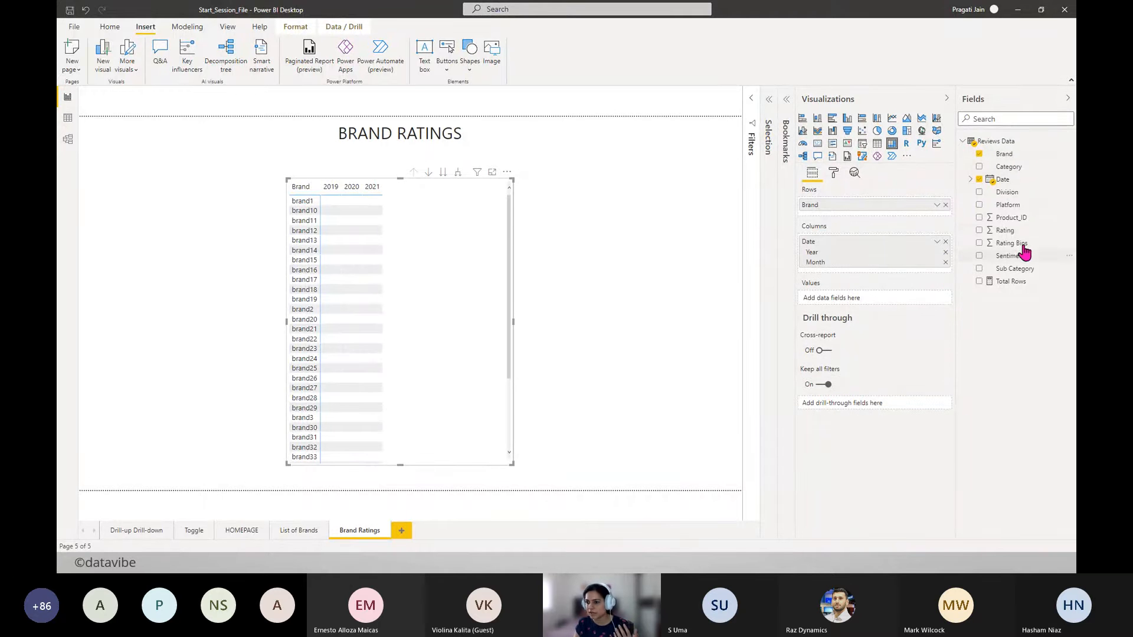
# - Add Rating to the matrix values and summarize it as Average
pyautogui.moveTo(1004, 230); pyautogui.dragTo(861, 300)
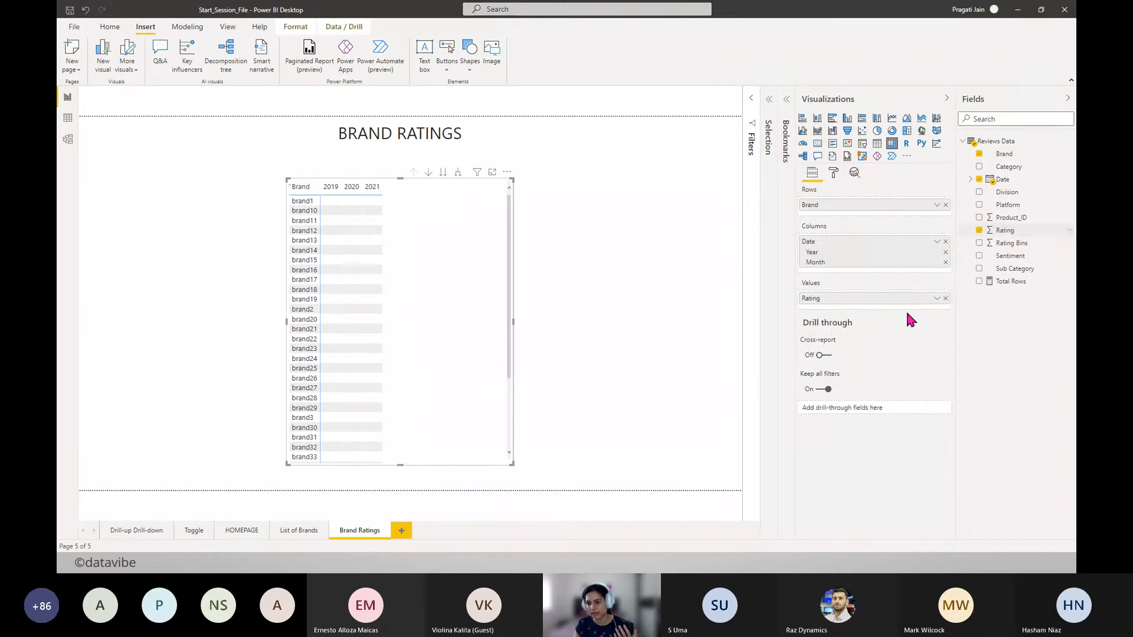
pyautogui.click(937, 298)
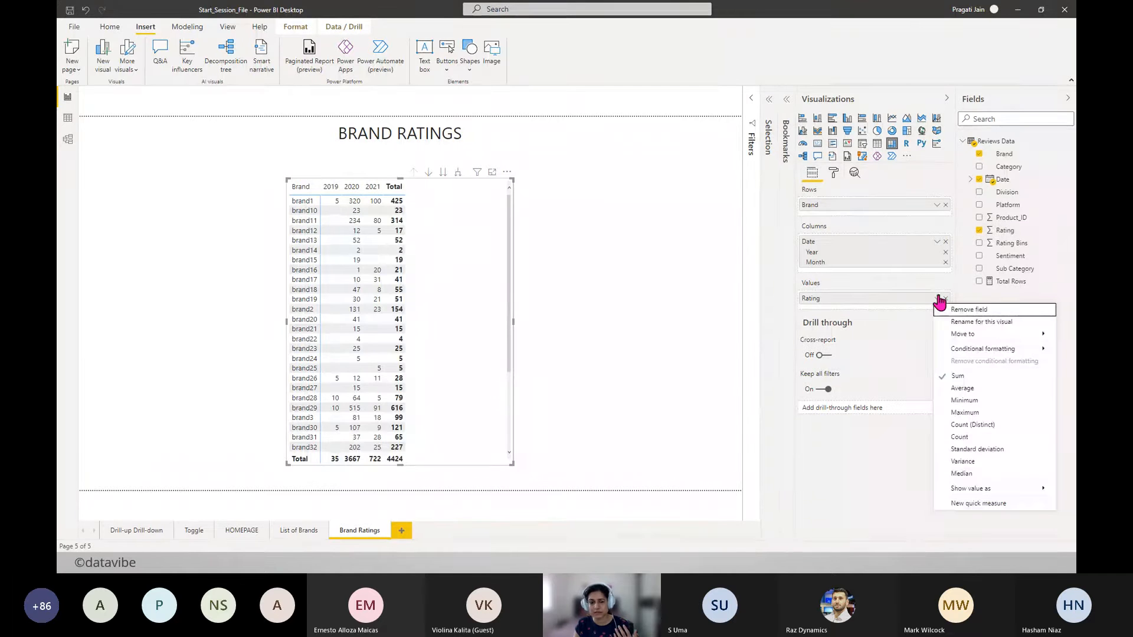
pyautogui.click(963, 388)
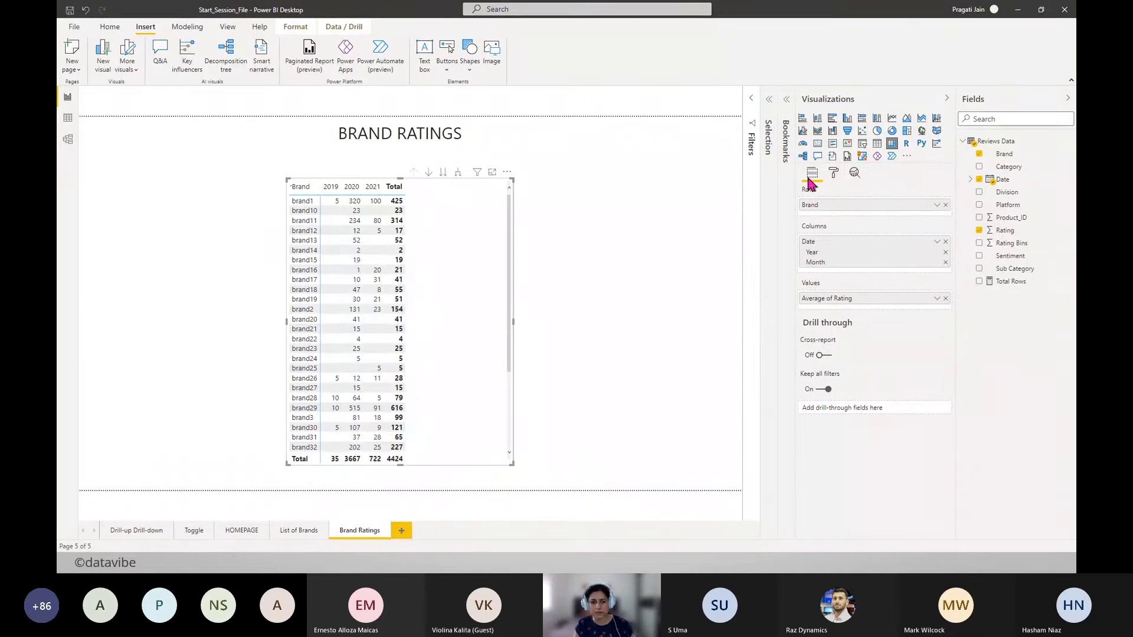
# - Expand the matrix columns from years down to months and widen the matrix on both sides to nearly the full page width
pyautogui.click(458, 173)
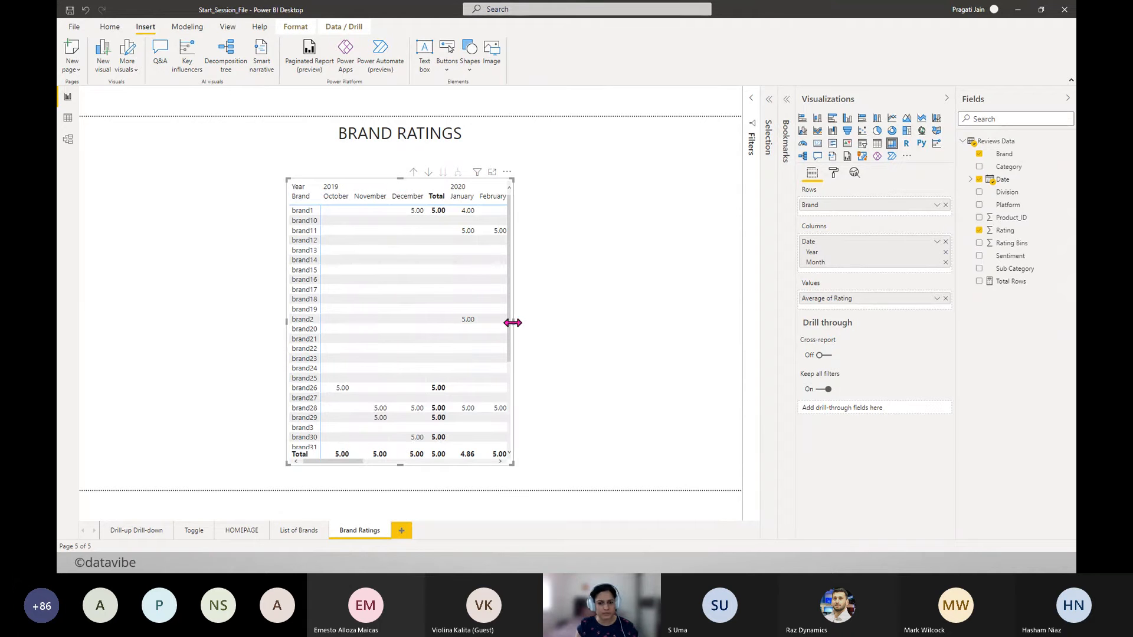
pyautogui.moveTo(511, 322); pyautogui.dragTo(719, 323)
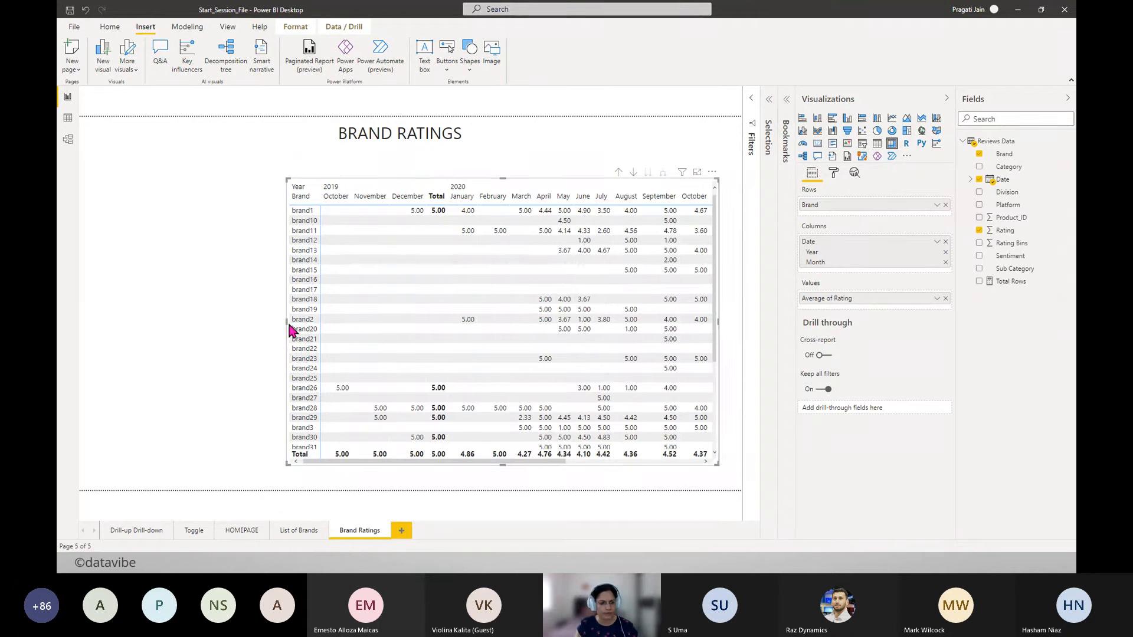
pyautogui.moveTo(287, 323); pyautogui.dragTo(93, 326)
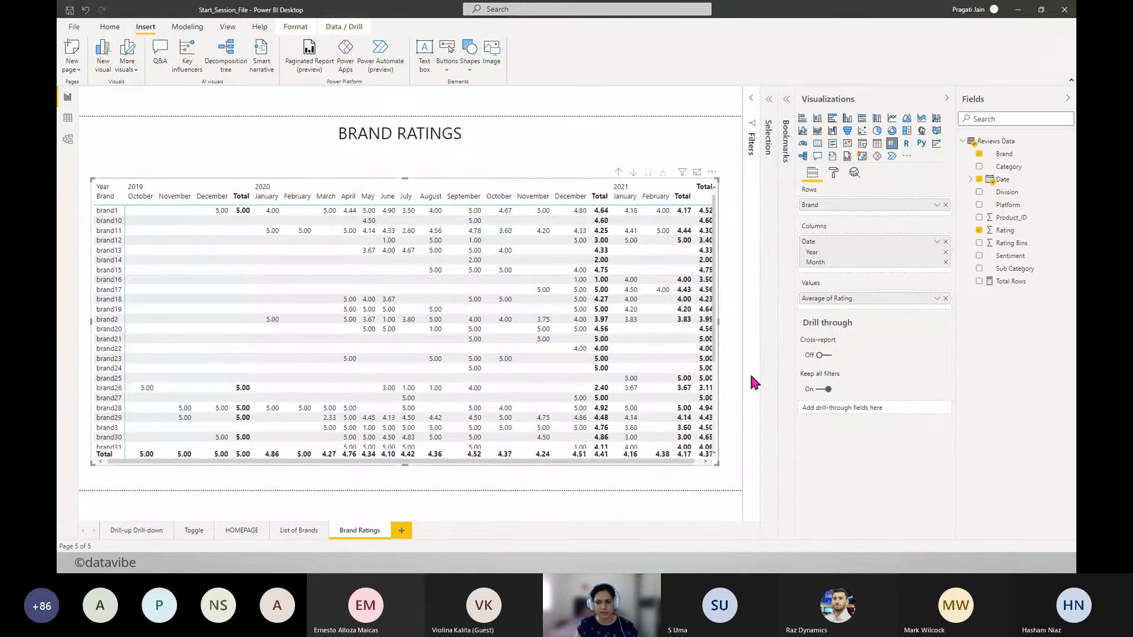
pyautogui.moveTo(732, 328); pyautogui.dragTo(739, 328)
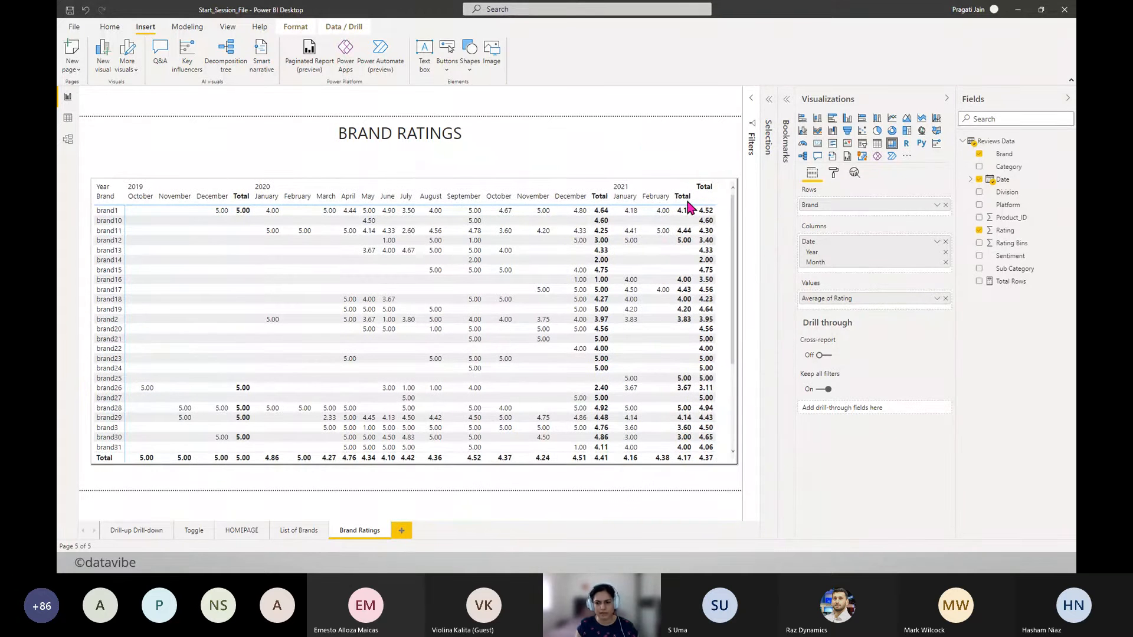
pyautogui.click(657, 133)
# - Duplicate the Brand Ratings page and rename the copy Brand Sentiments
pyautogui.rightClick(352, 535)
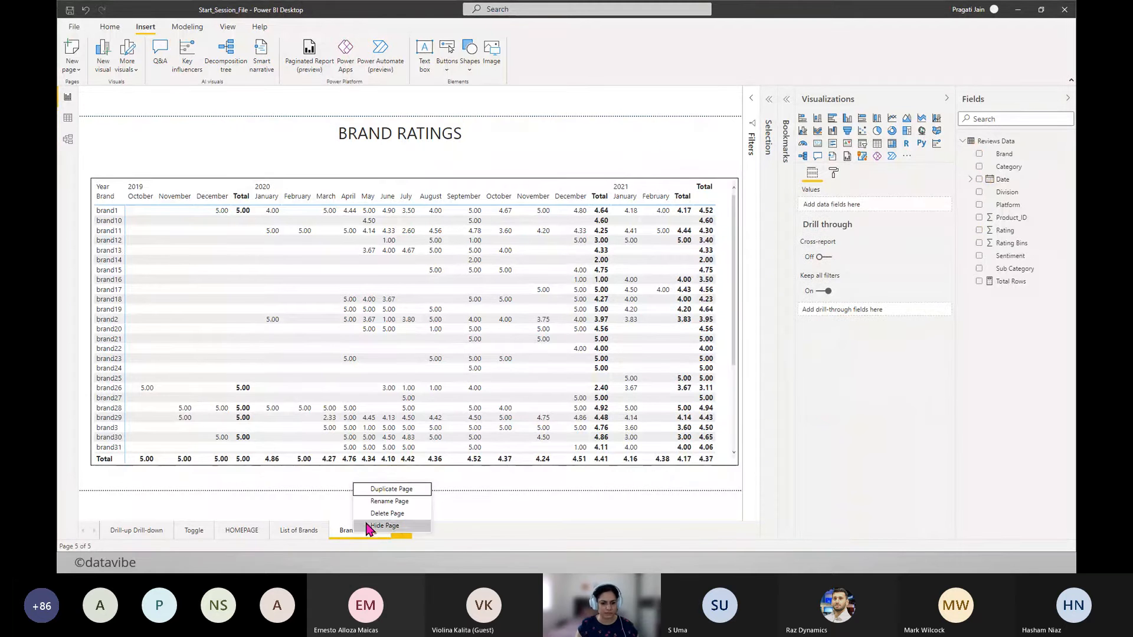
pyautogui.click(378, 491)
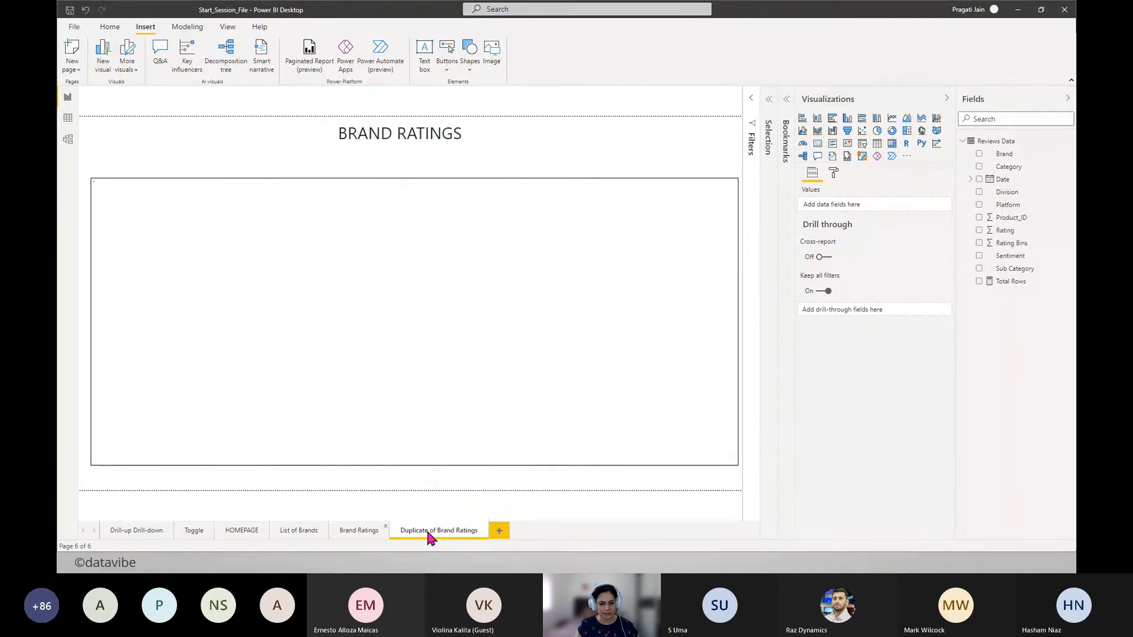
pyautogui.rightClick(426, 529)
pyautogui.click(454, 498)
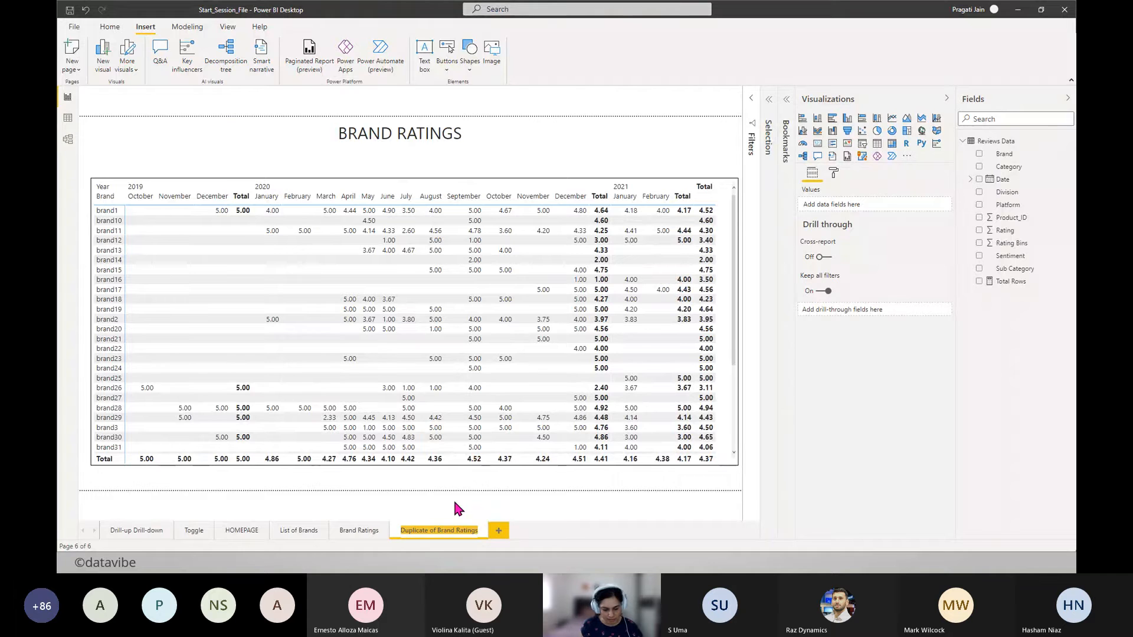
pyautogui.write('Brand Senti')
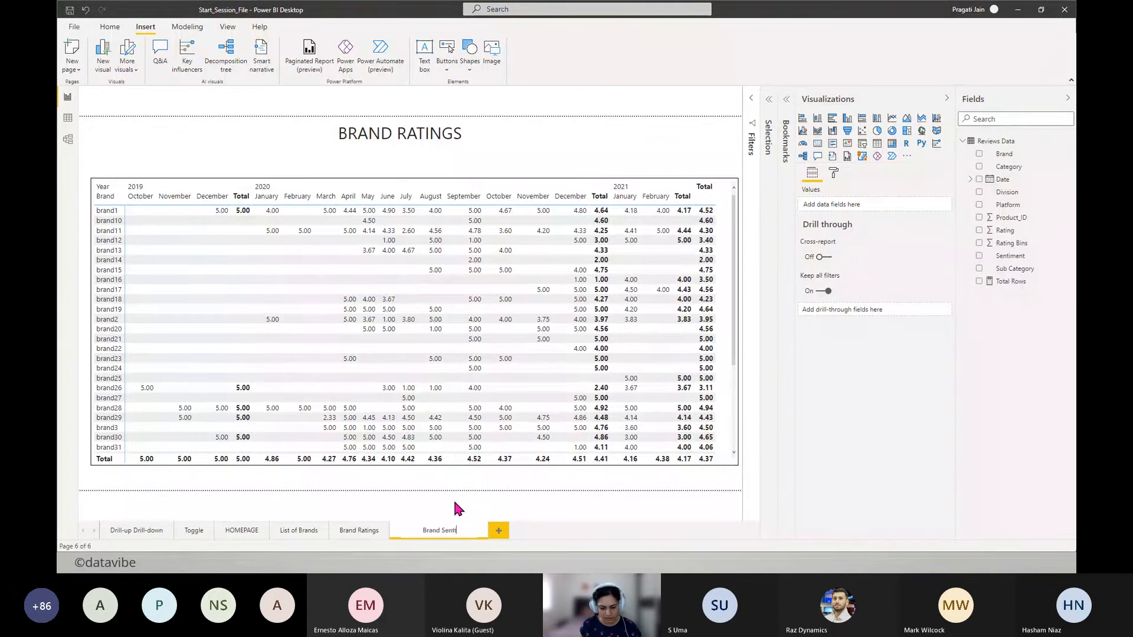
pyautogui.write('ments')
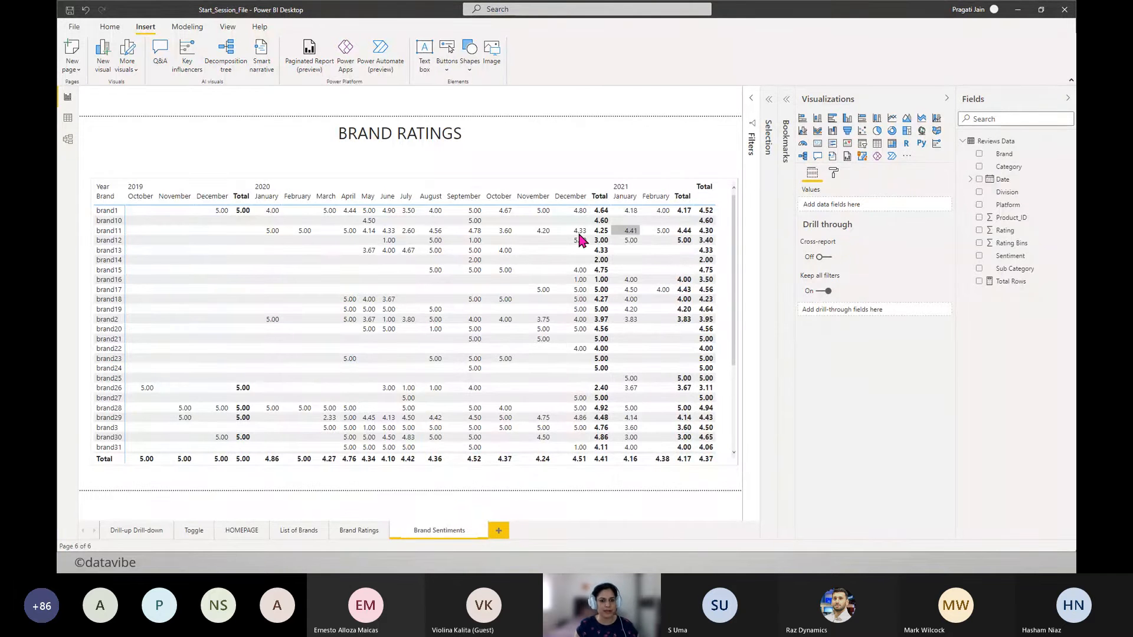
# - Change the page title text on the Brand Sentiments page to BRAND SENTIMENTS
pyautogui.click(454, 135)
pyautogui.moveTo(454, 135); pyautogui.dragTo(399, 135)
pyautogui.write('Se')
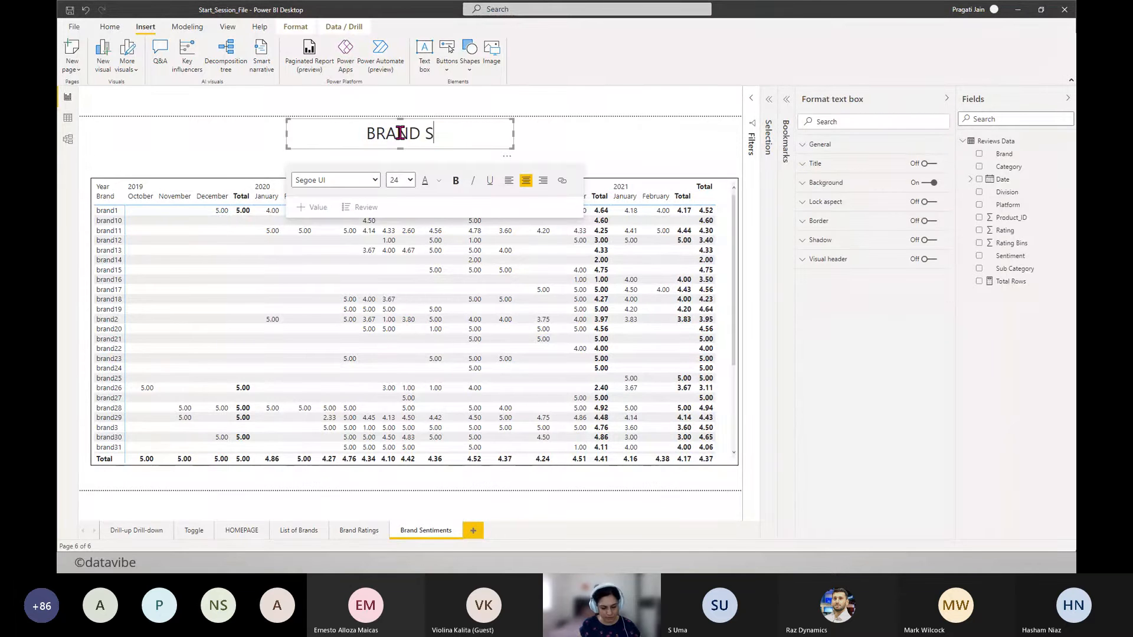
pyautogui.press('BackSpace')
pyautogui.write('EN')
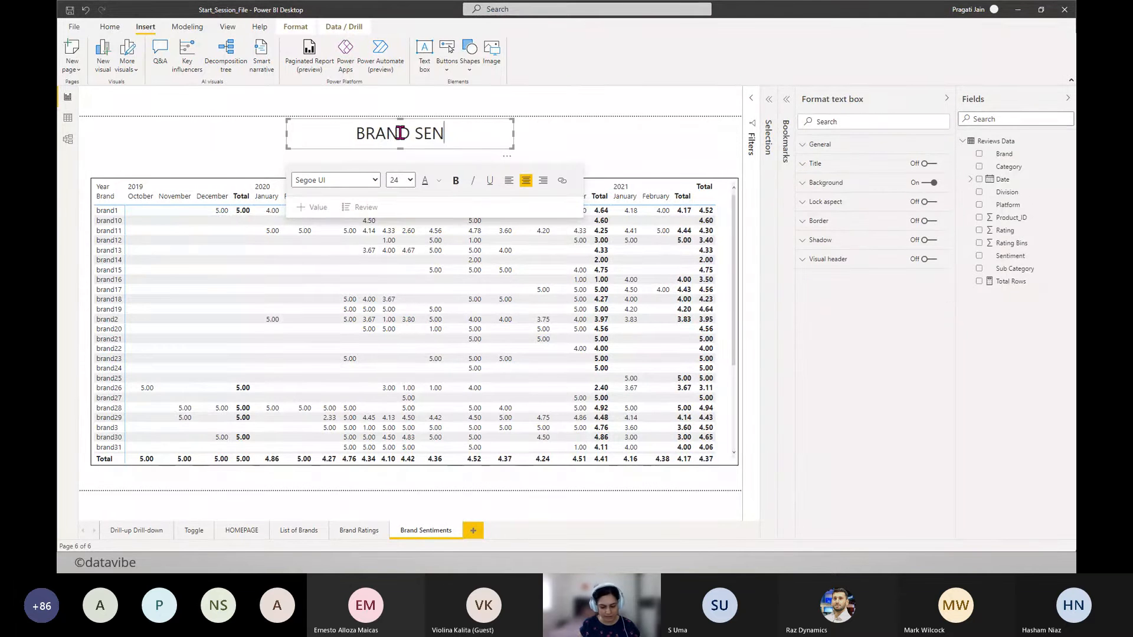
pyautogui.write('TIMENTS')
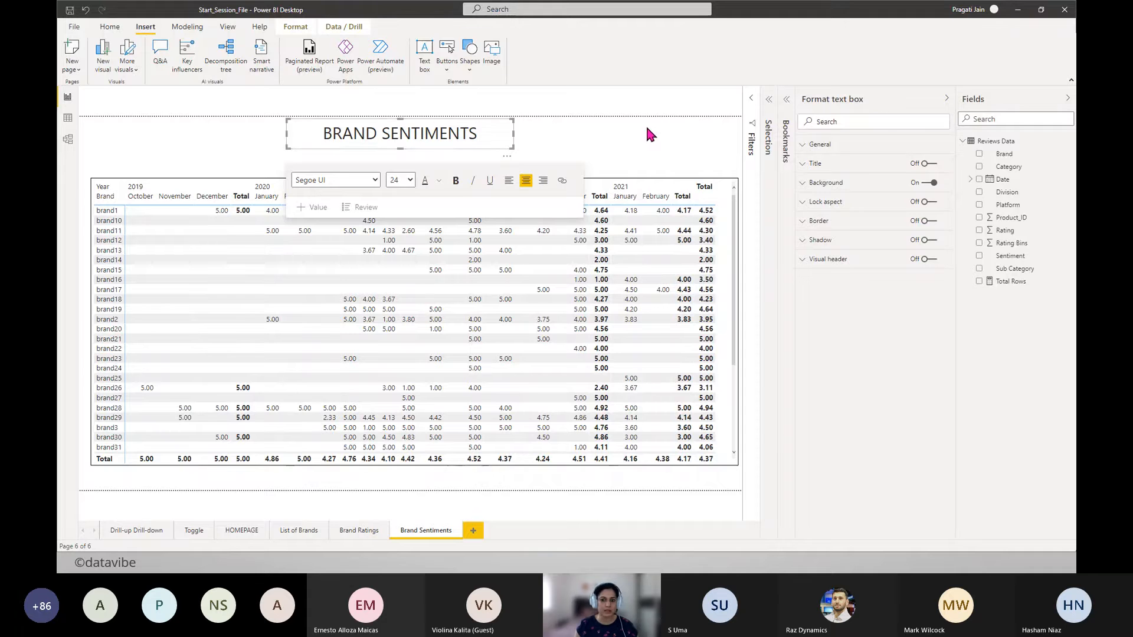
# - Add Sentiment below Date in the matrix columns and expand the column hierarchy down to the sentiment level
pyautogui.click(588, 190)
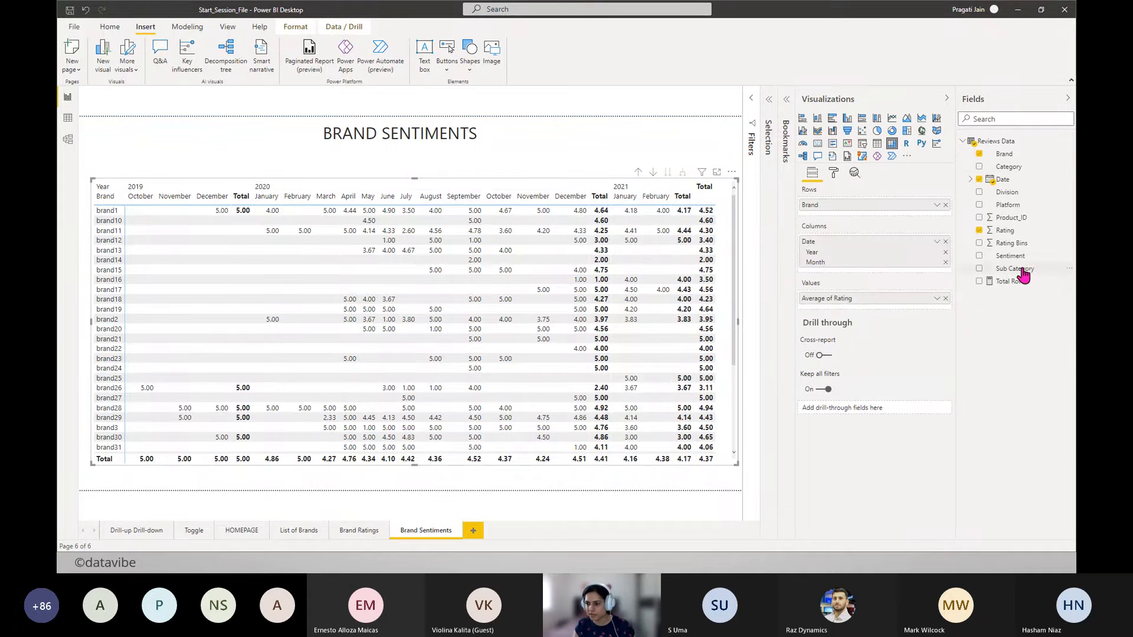
pyautogui.moveTo(1015, 261); pyautogui.dragTo(844, 275)
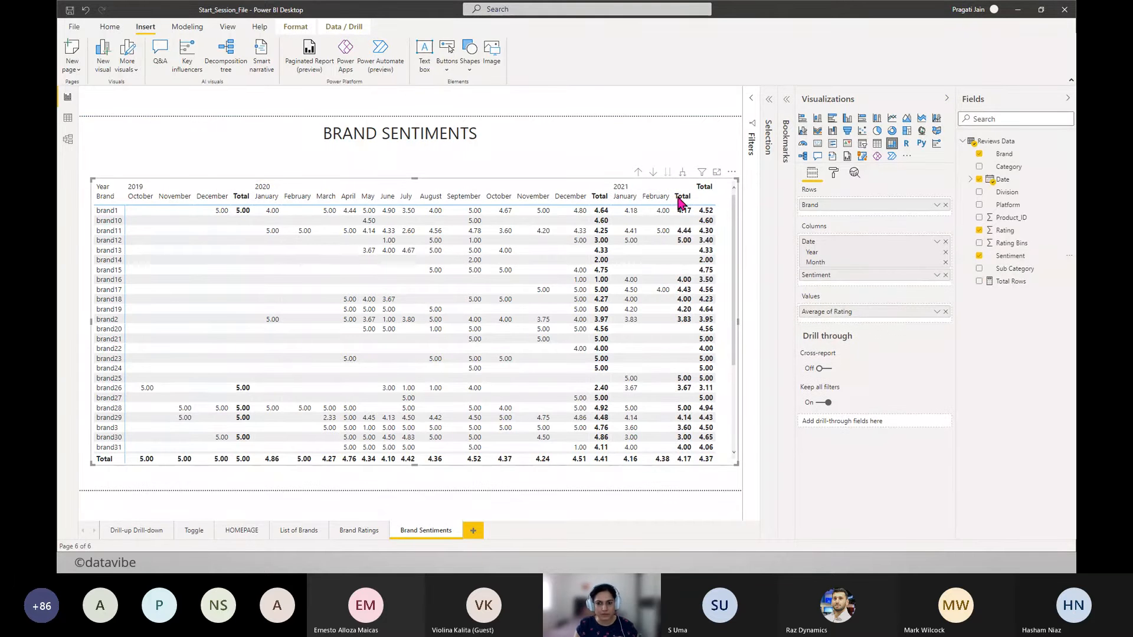
pyautogui.click(683, 173)
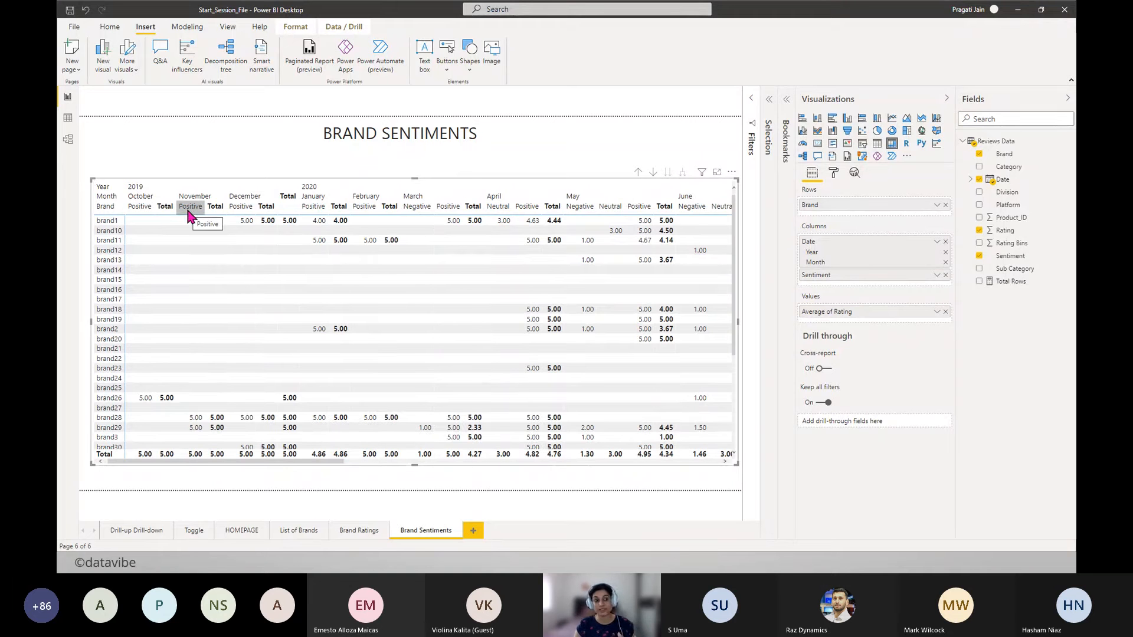
pyautogui.scroll(-2, 585, 355)
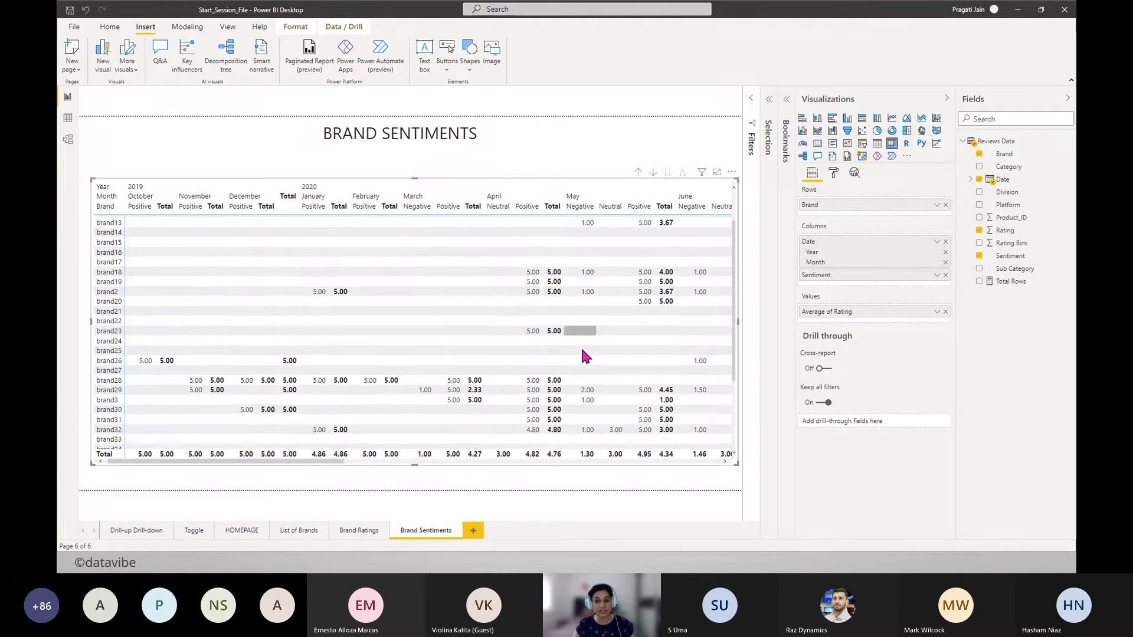
pyautogui.scroll(2, 584, 356)
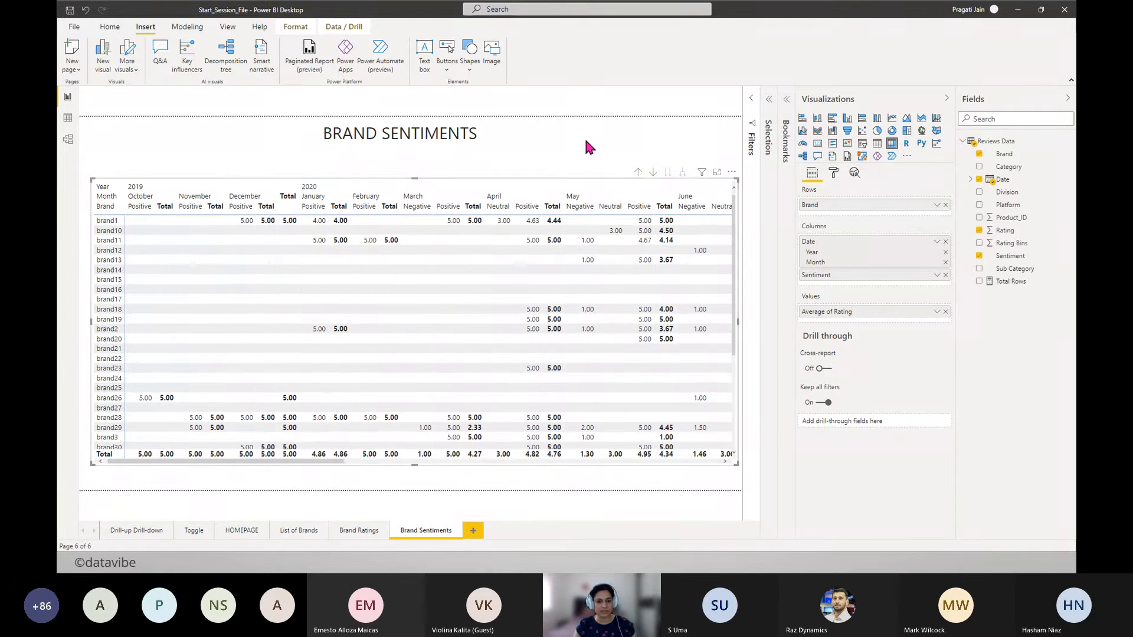
# - Deselect the matrix and collapse the Visualizations and Fields panes to enlarge the report canvas
pyautogui.click(589, 147)
pyautogui.click(947, 99)
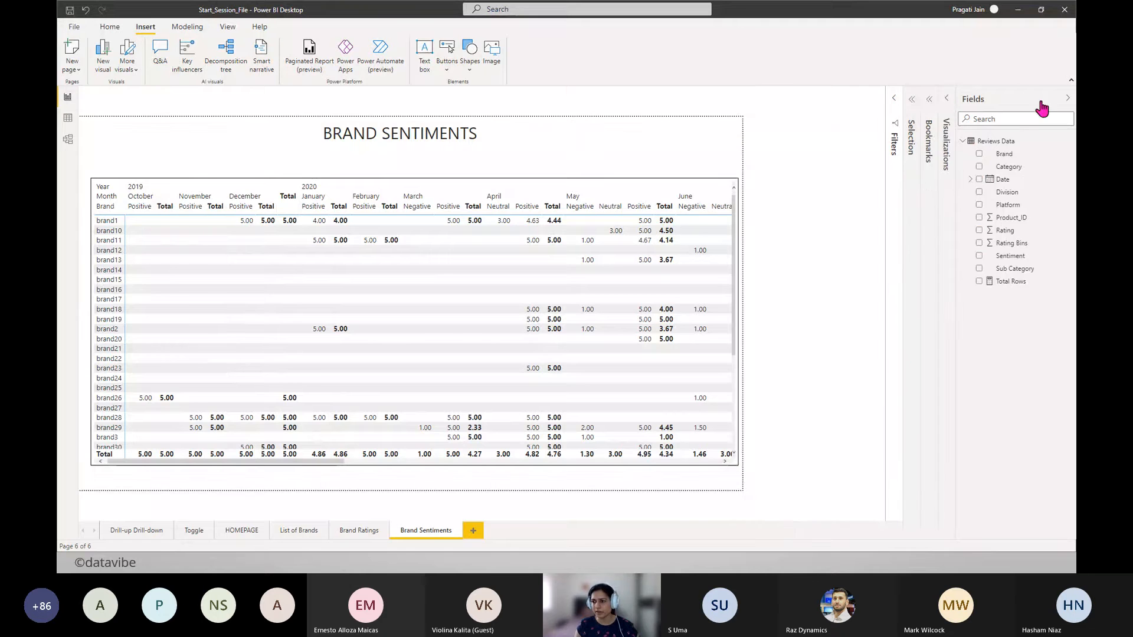
pyautogui.click(1068, 98)
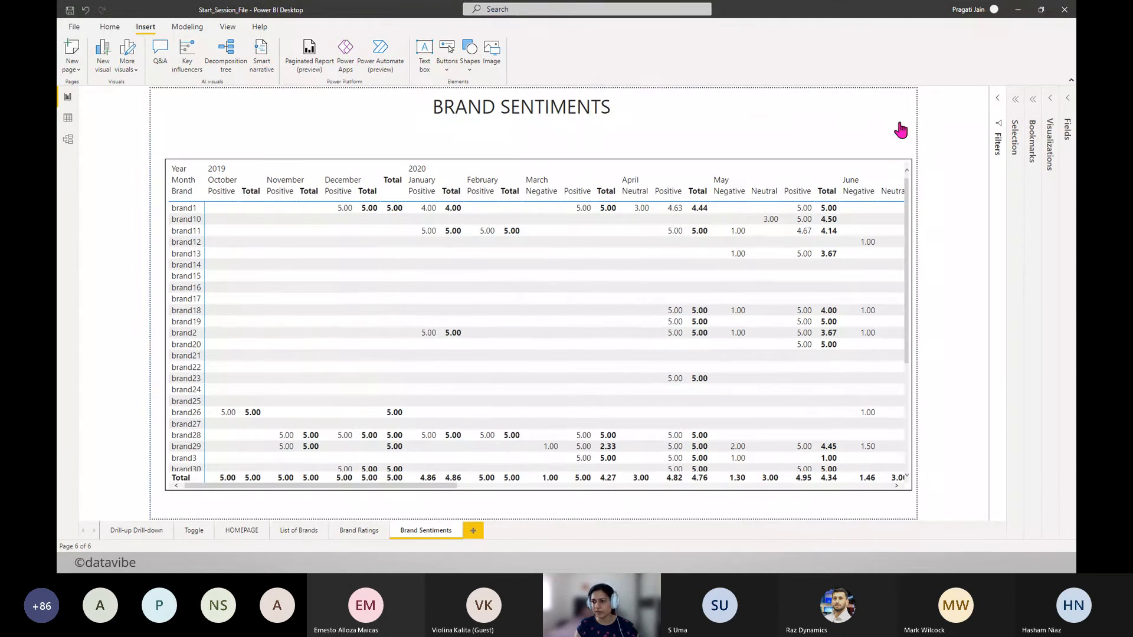
# - Review which page each HOMEPAGE button should open: List of Brands, Brand Ratings and Brand Sentiments
pyautogui.click(240, 531)
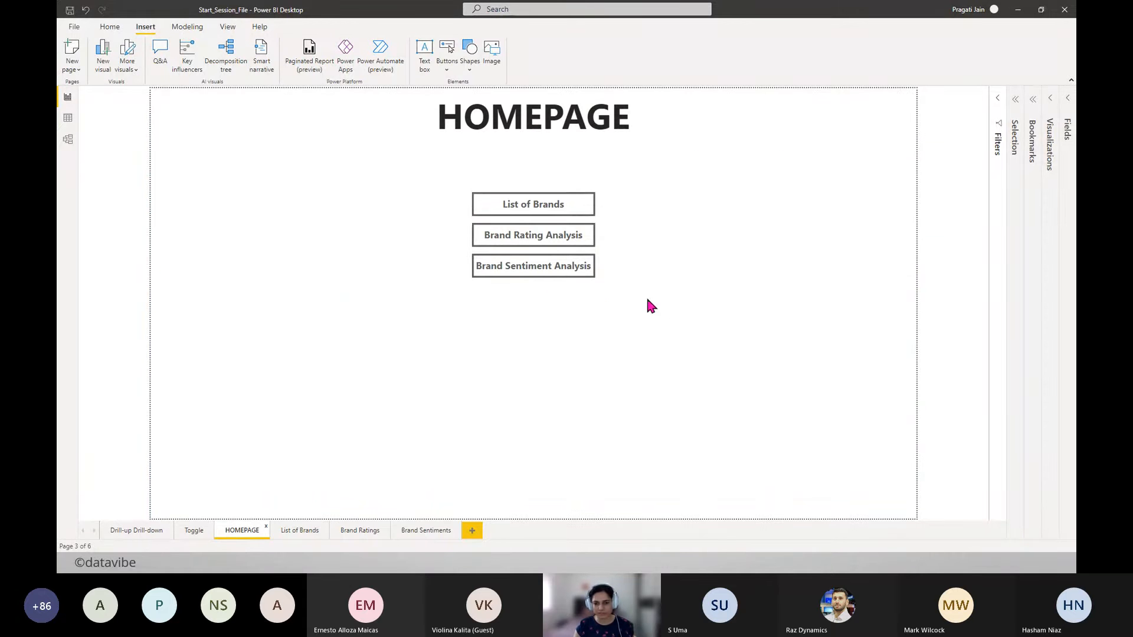
pyautogui.click(555, 208)
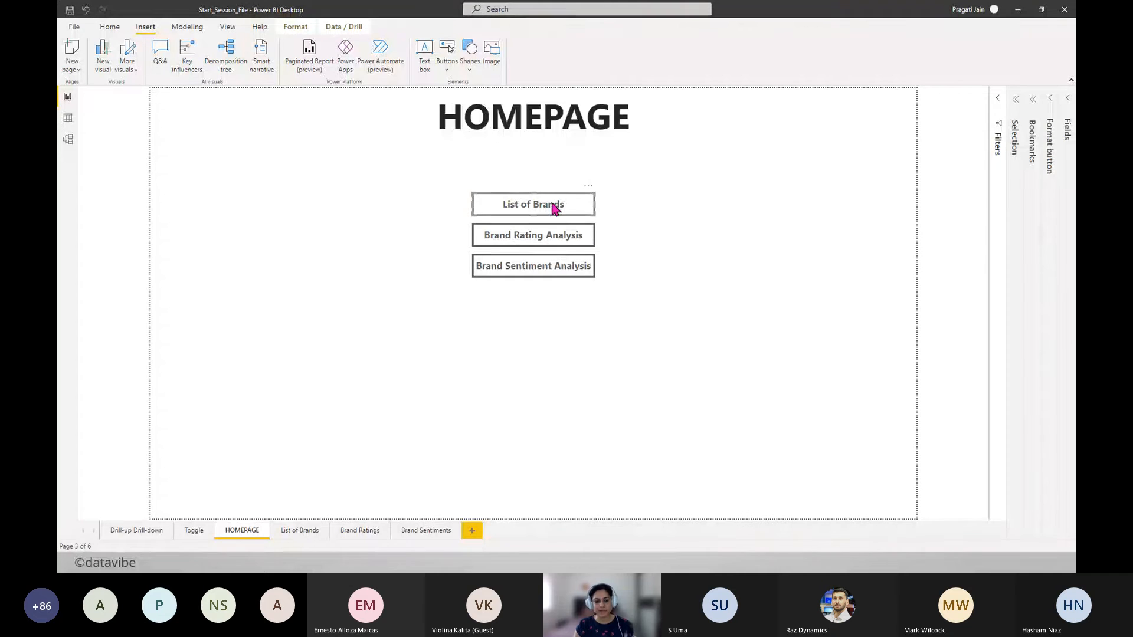
pyautogui.click(298, 529)
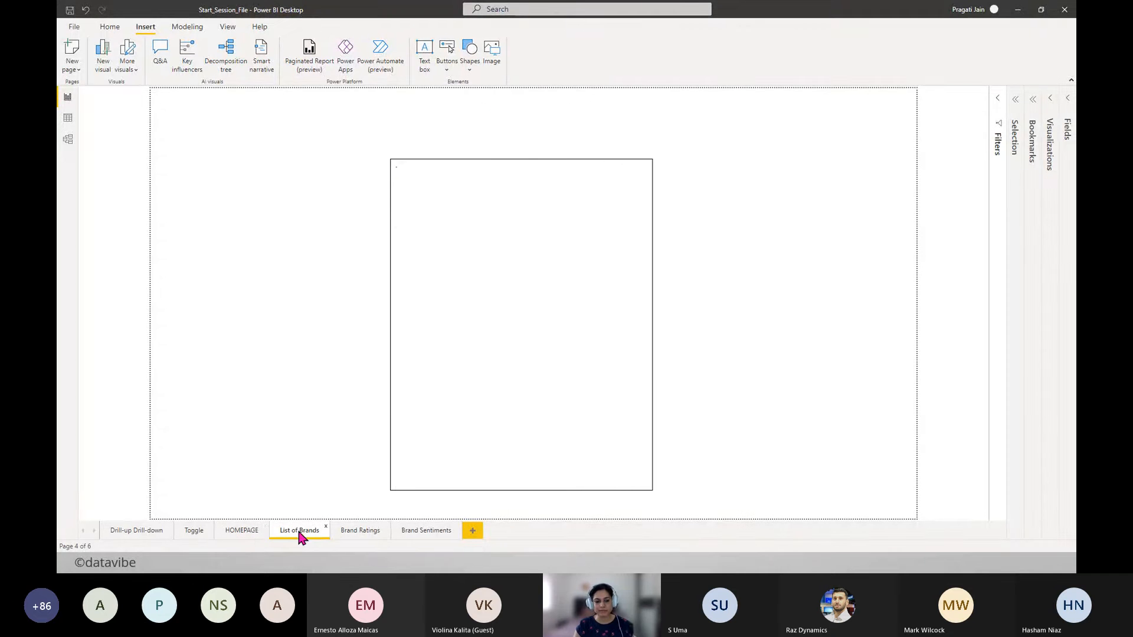
pyautogui.click(246, 531)
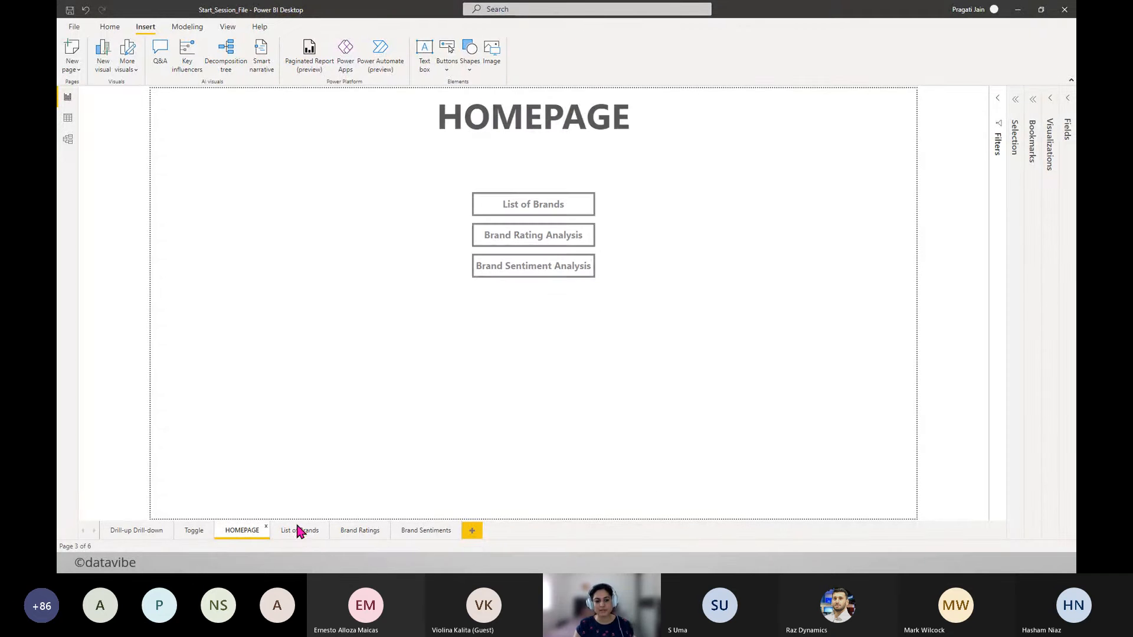
pyautogui.click(530, 241)
pyautogui.click(346, 538)
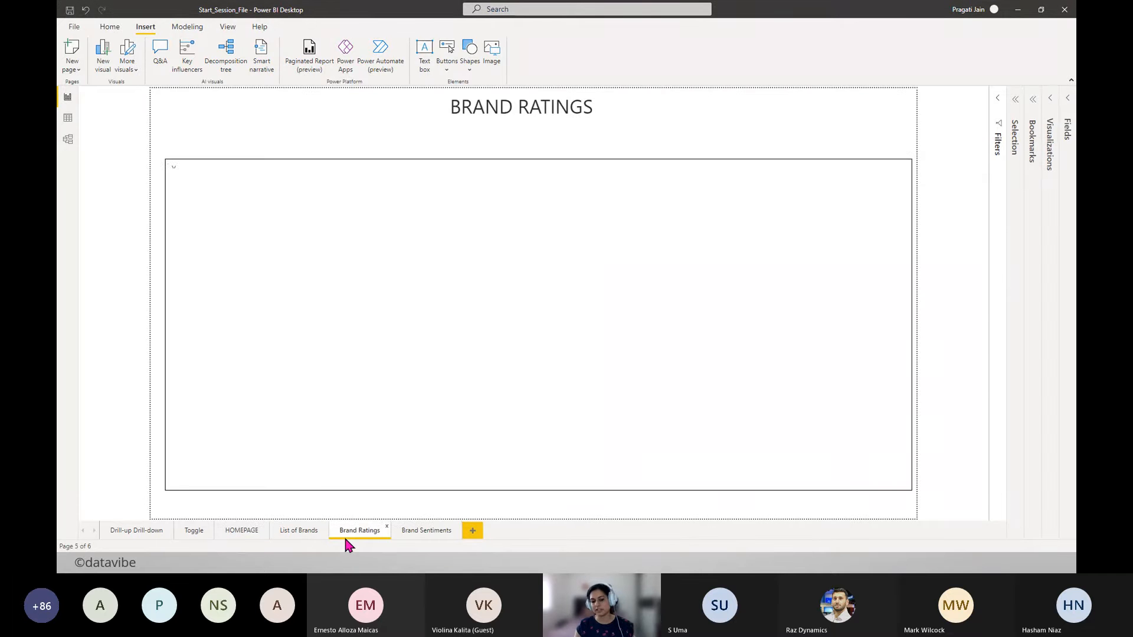
pyautogui.click(241, 530)
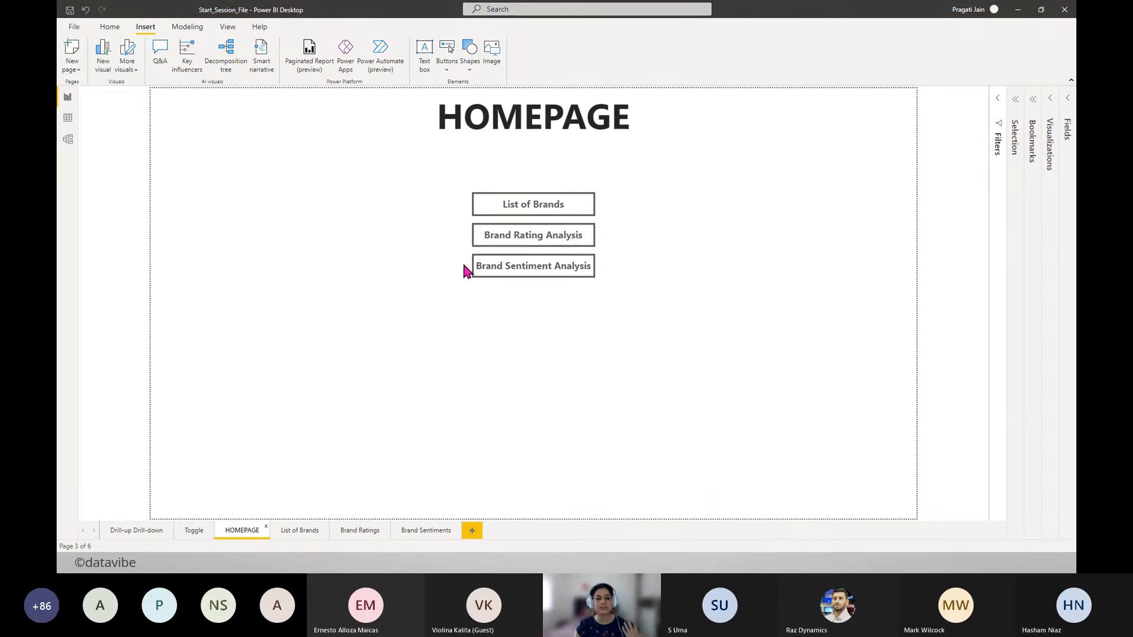
pyautogui.click(533, 264)
pyautogui.click(409, 531)
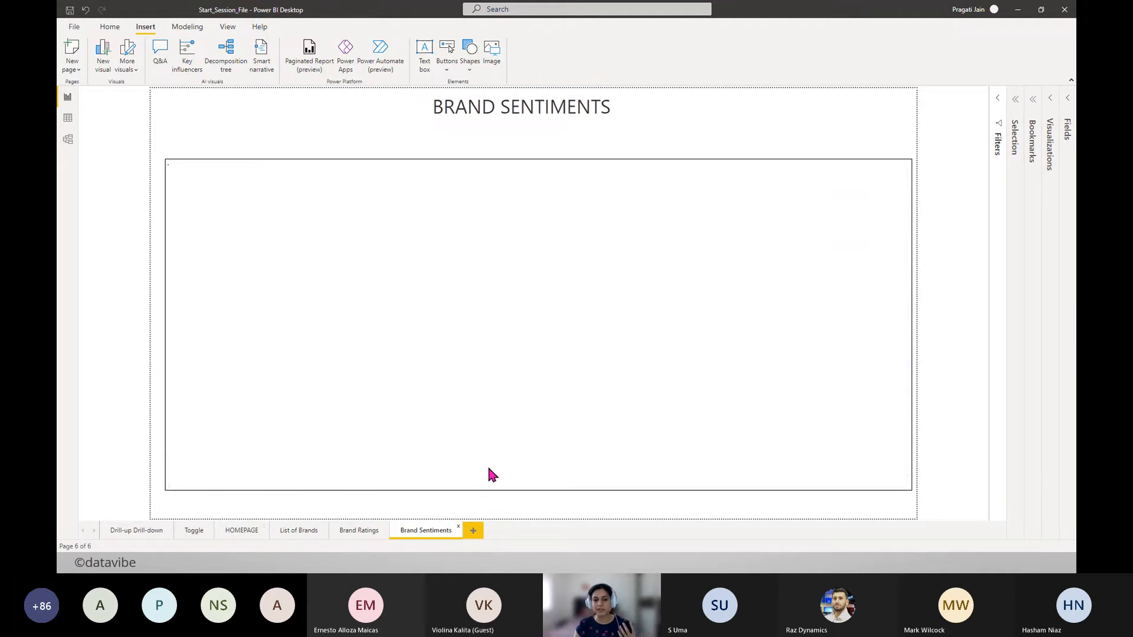
pyautogui.click(239, 531)
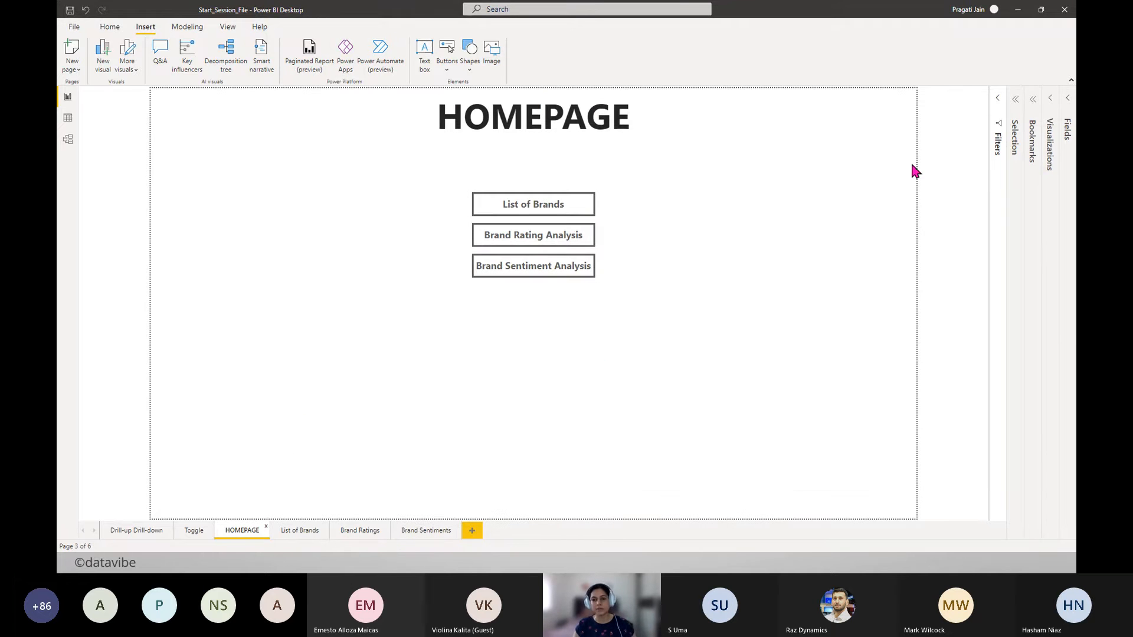
# - Turn on the action of the HOMEPAGE's List of Brands button, with type Page navigation and destination List of Brands
pyautogui.click(566, 212)
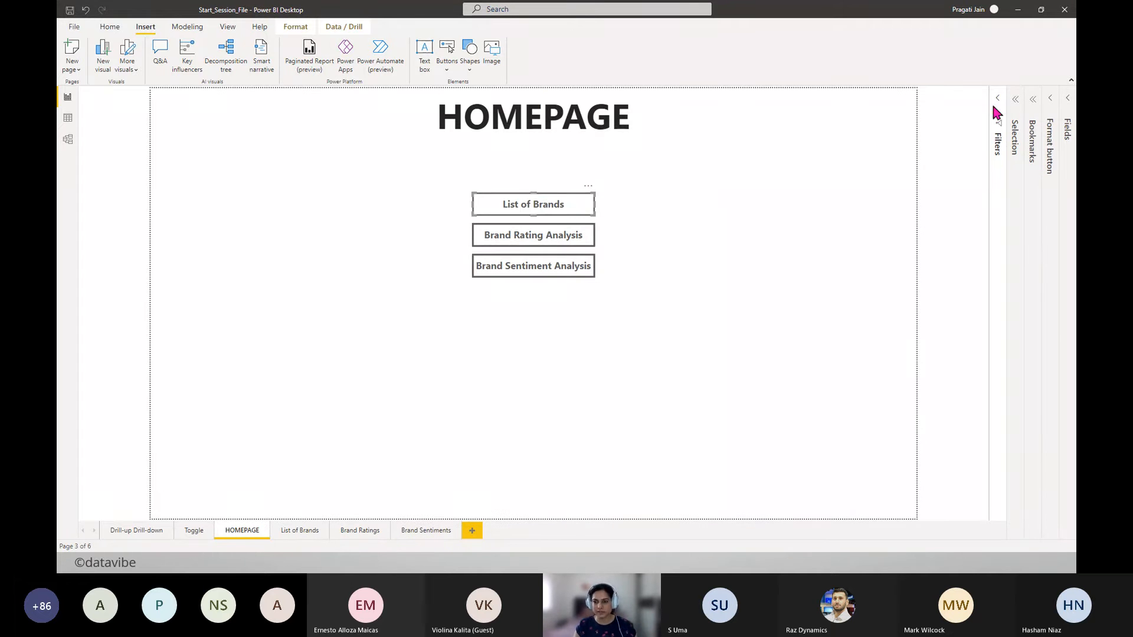
pyautogui.click(1051, 102)
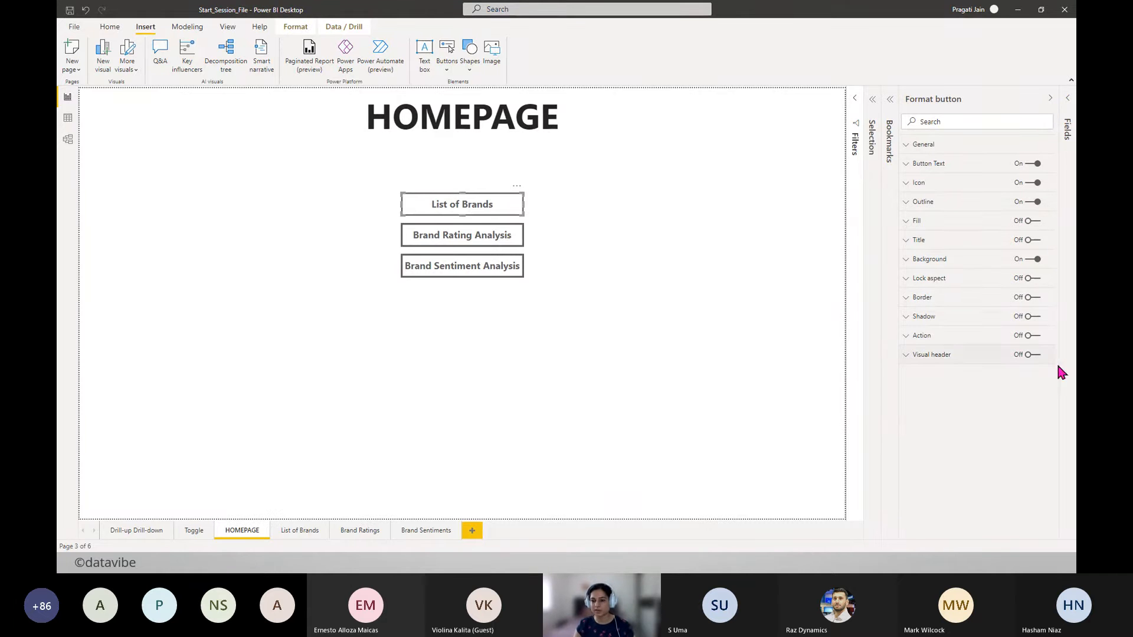
pyautogui.click(1036, 337)
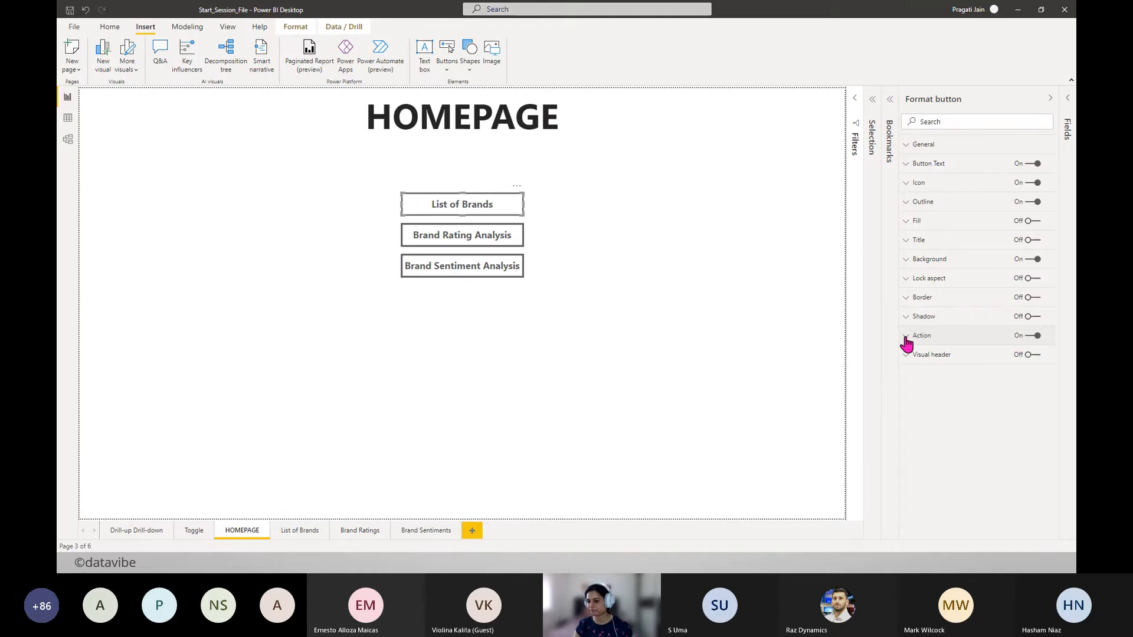
pyautogui.click(906, 338)
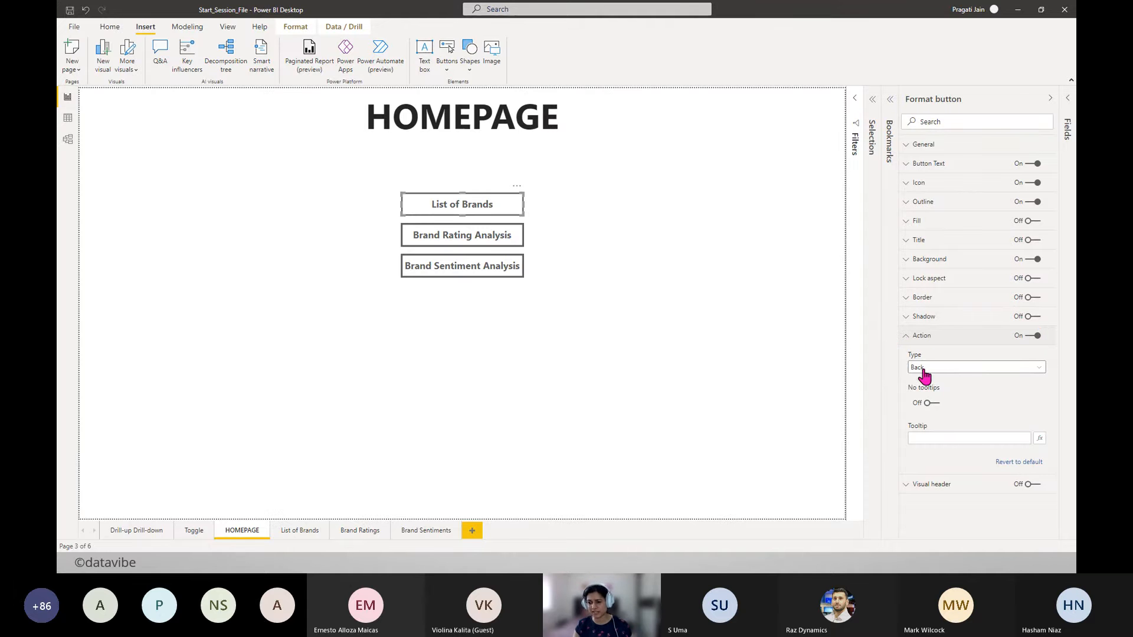
pyautogui.click(1039, 370)
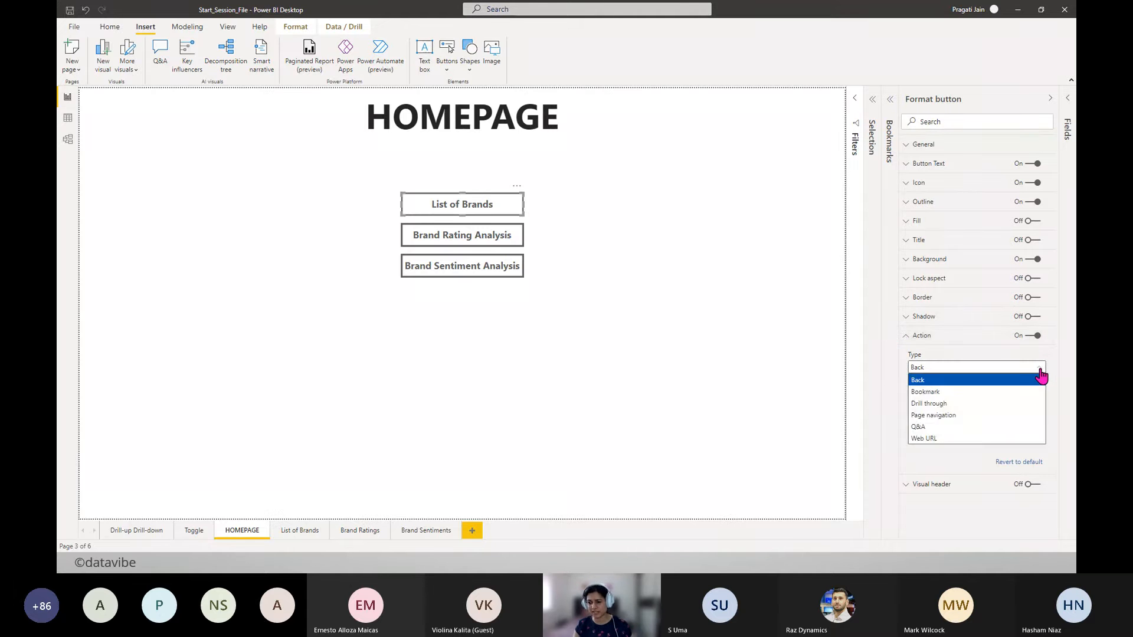
pyautogui.click(931, 416)
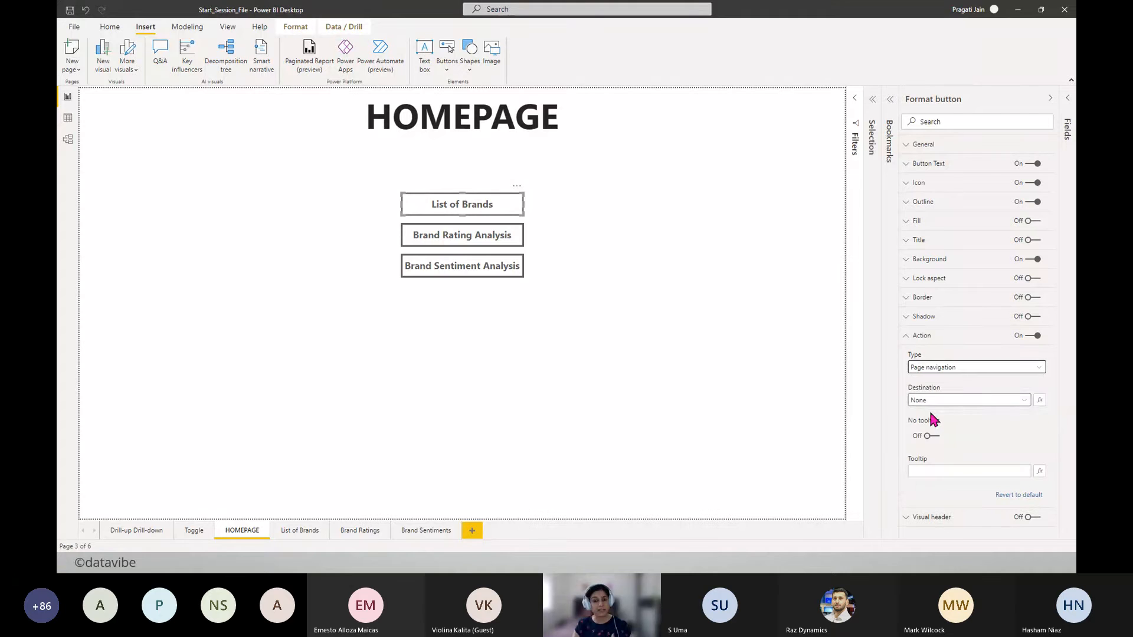
pyautogui.click(1025, 403)
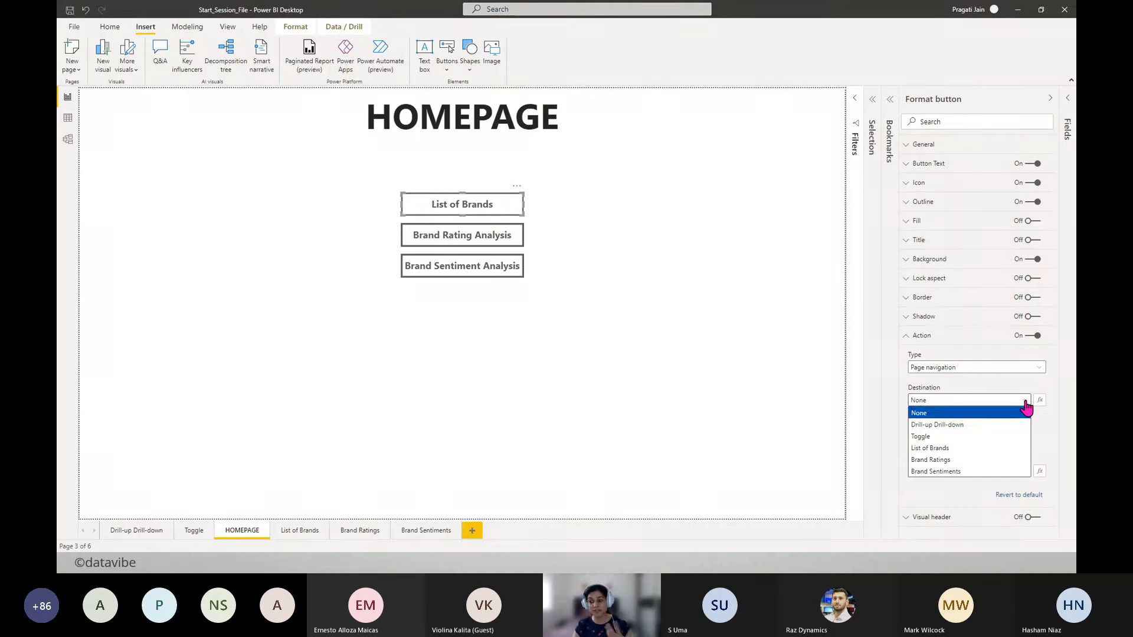
pyautogui.click(957, 450)
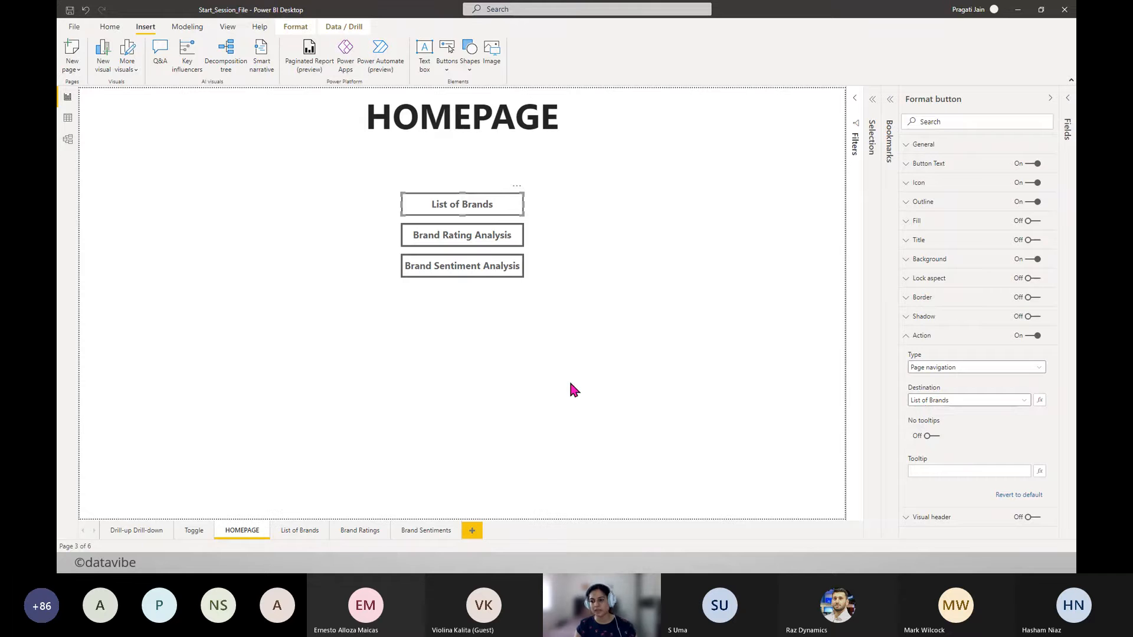
# - Follow the List of Brands button's link to its page and insert a Back button in that page's upper-left corner
pyautogui.click(741, 434)
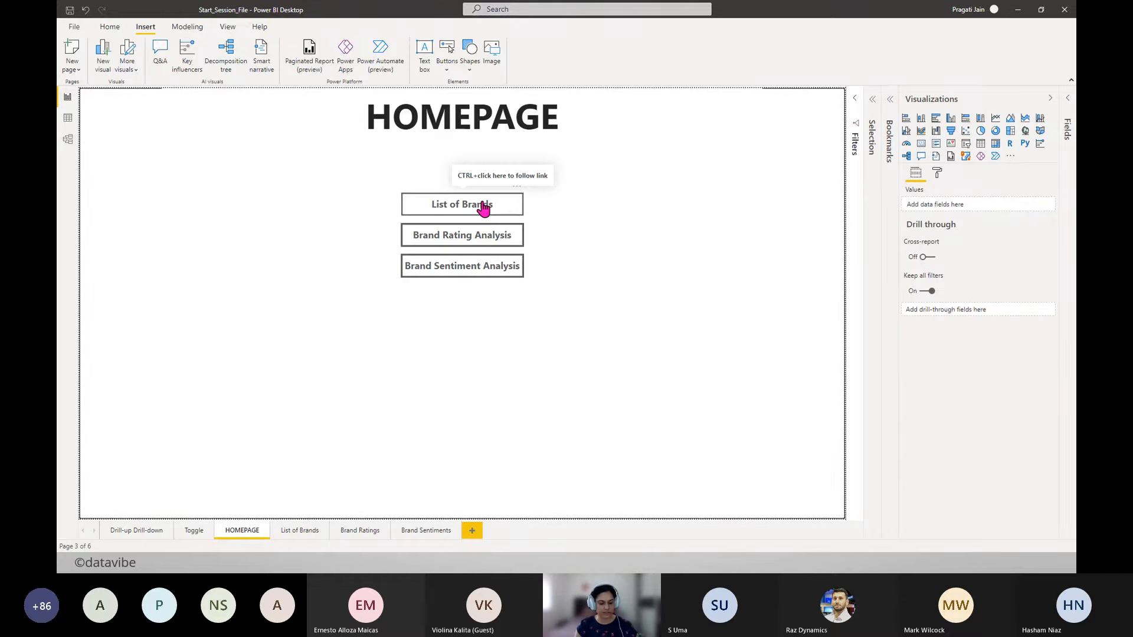
pyautogui.keyDown('ctrl'); pyautogui.click(483, 206); pyautogui.keyUp('ctrl')
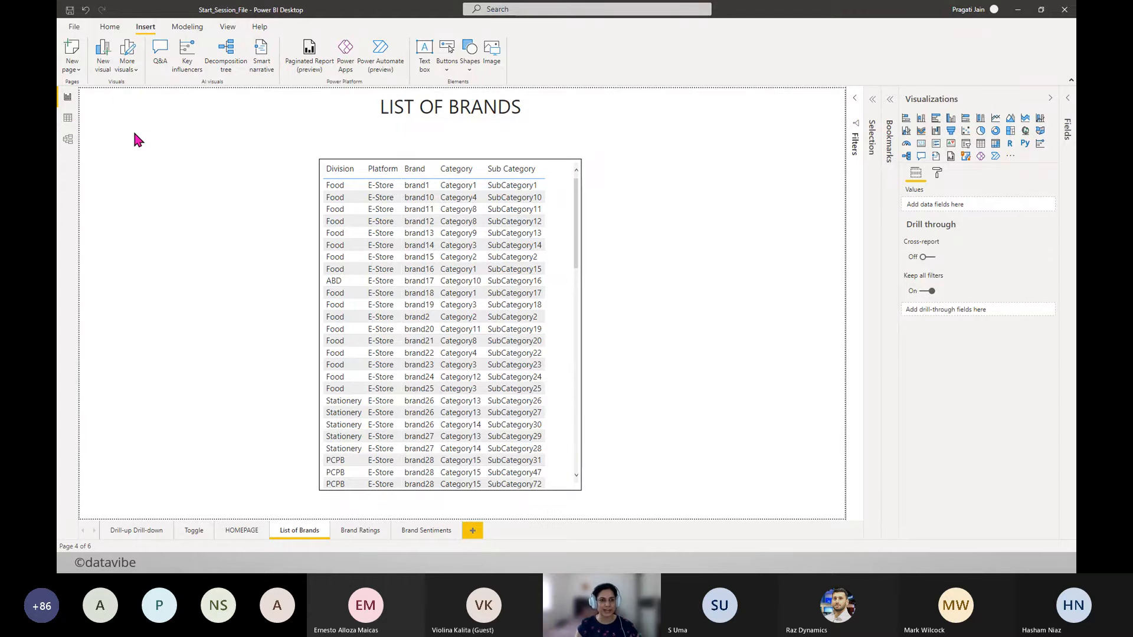
pyautogui.click(446, 65)
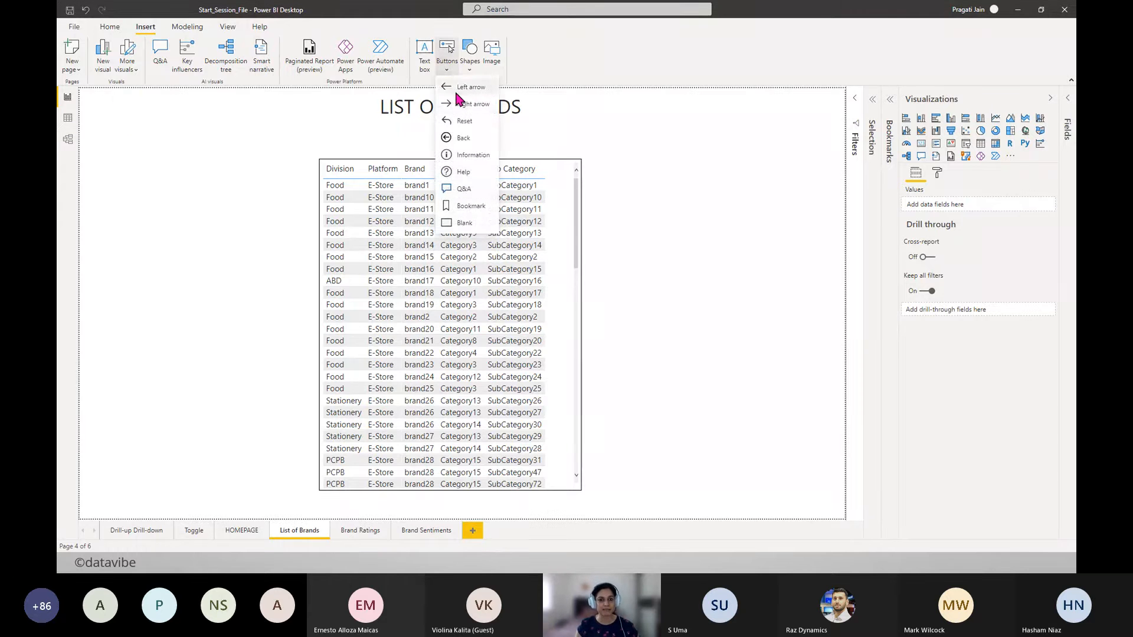
pyautogui.click(465, 137)
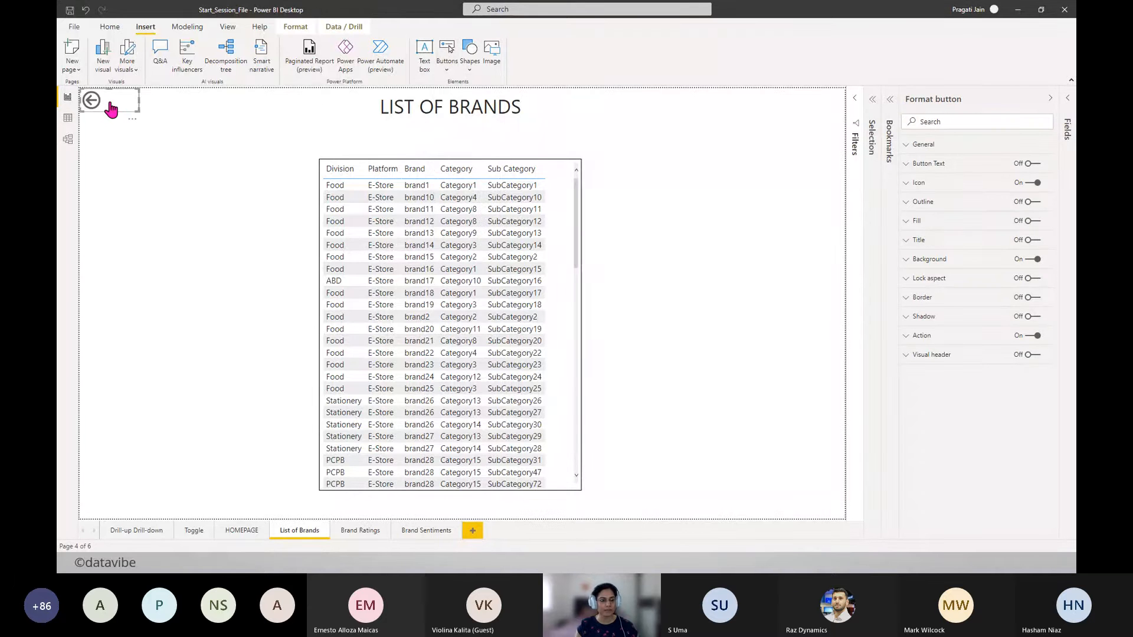
pyautogui.moveTo(109, 103)
pyautogui.mouseDown()
pyautogui.moveTo(126, 120)
pyautogui.moveTo(114, 107)
pyautogui.mouseUp()
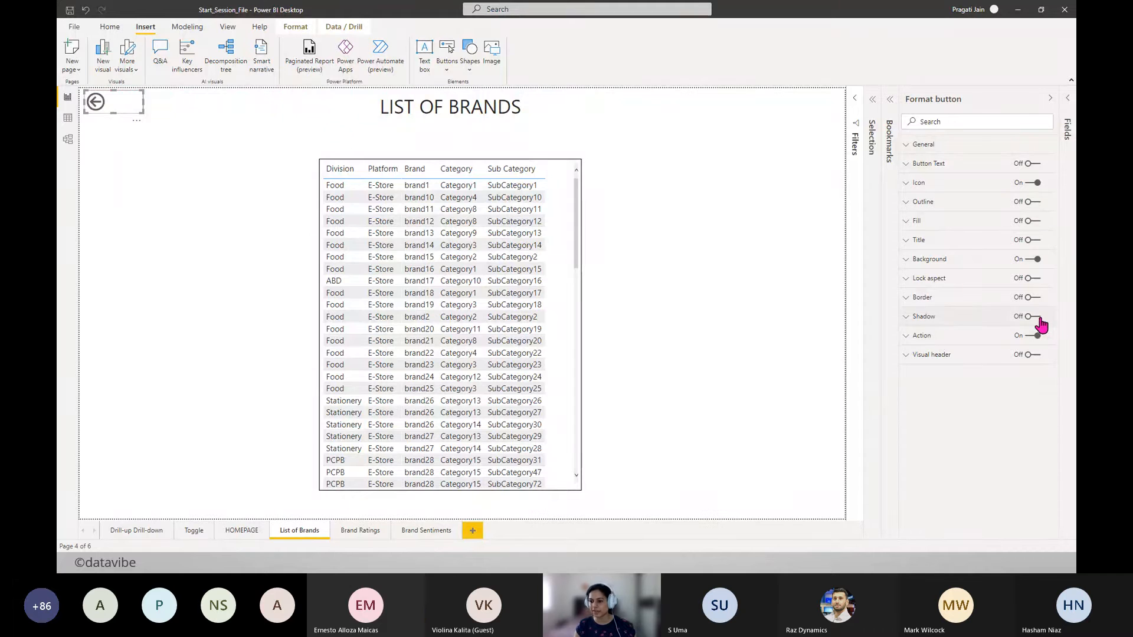
# - Set the Back button's action type to Page navigation with HOMEPAGE as the destination
pyautogui.click(906, 341)
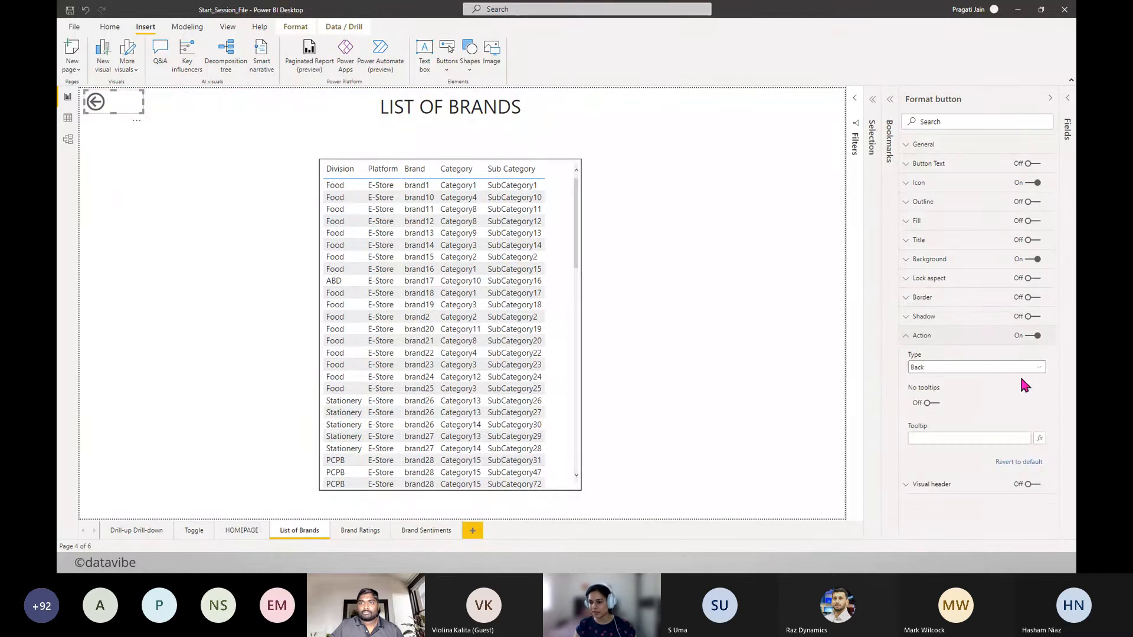
pyautogui.click(1036, 371)
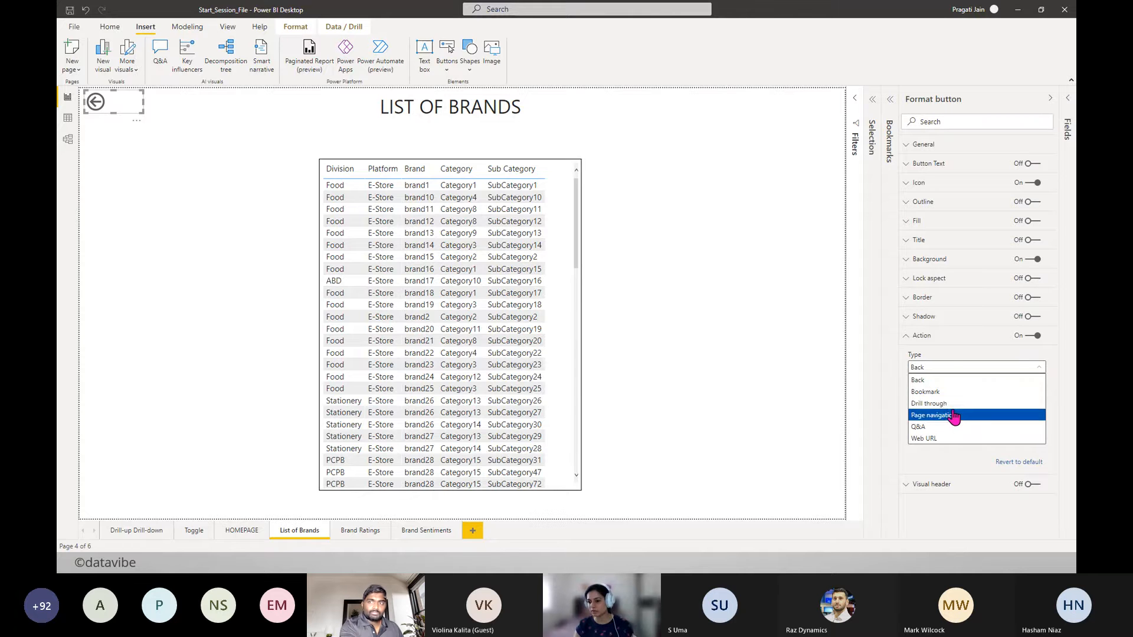
pyautogui.click(954, 416)
pyautogui.click(1025, 401)
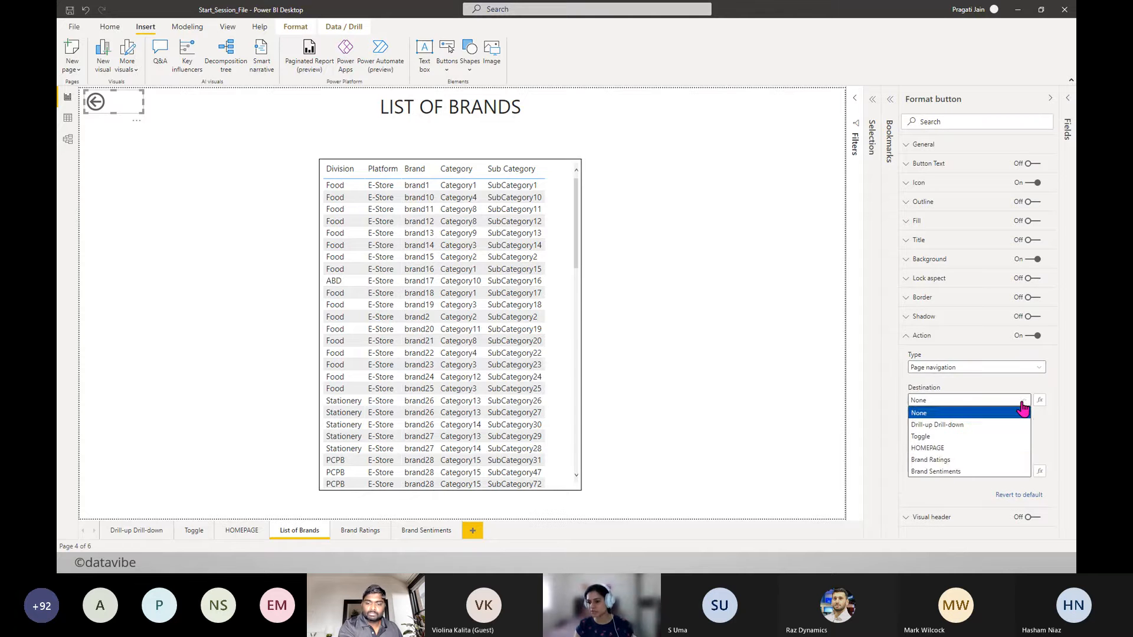
pyautogui.click(962, 448)
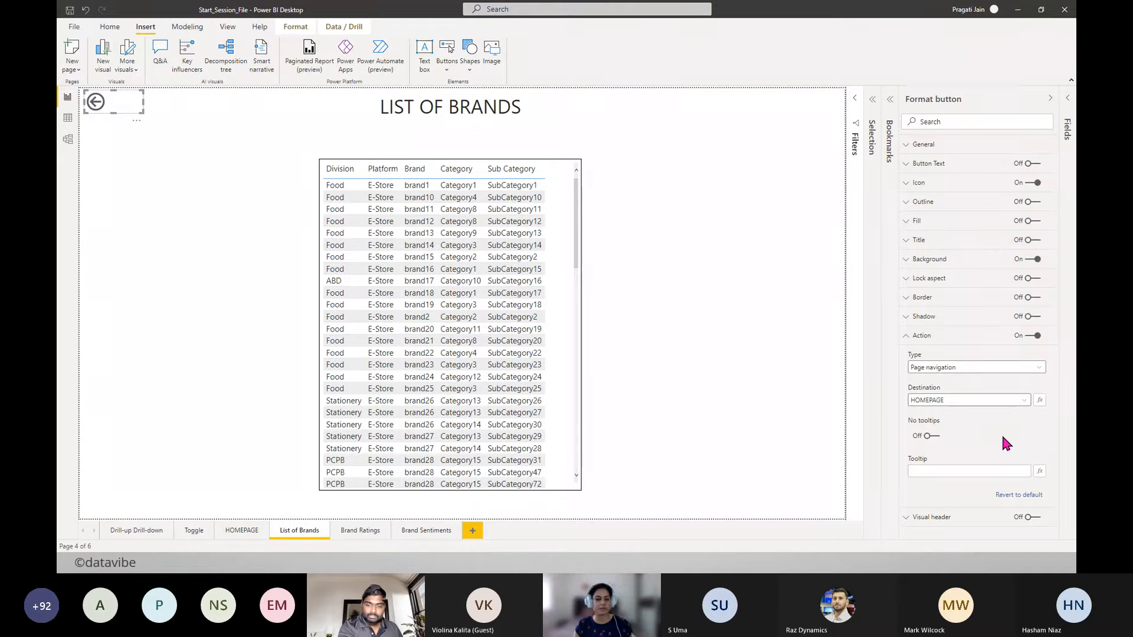
# - Return to HOMEPAGE through the Back button and turn on the Brand Rating Analysis button's action, with type Page navigation and destination Brand Ratings
pyautogui.click(714, 338)
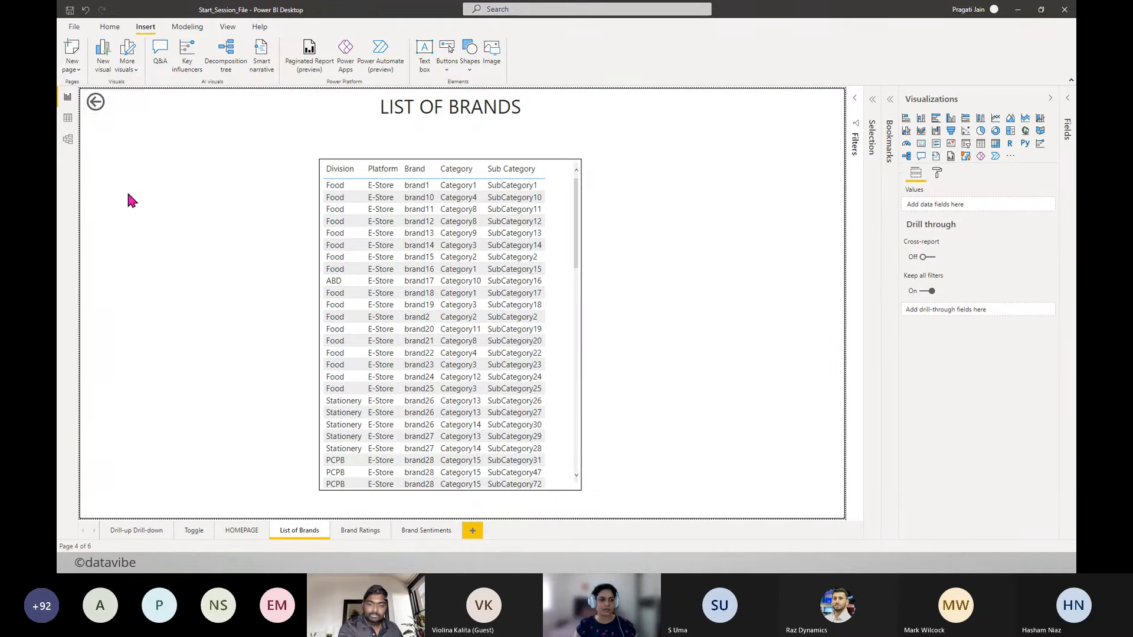
pyautogui.keyDown('ctrl'); pyautogui.click(93, 106); pyautogui.keyUp('ctrl')
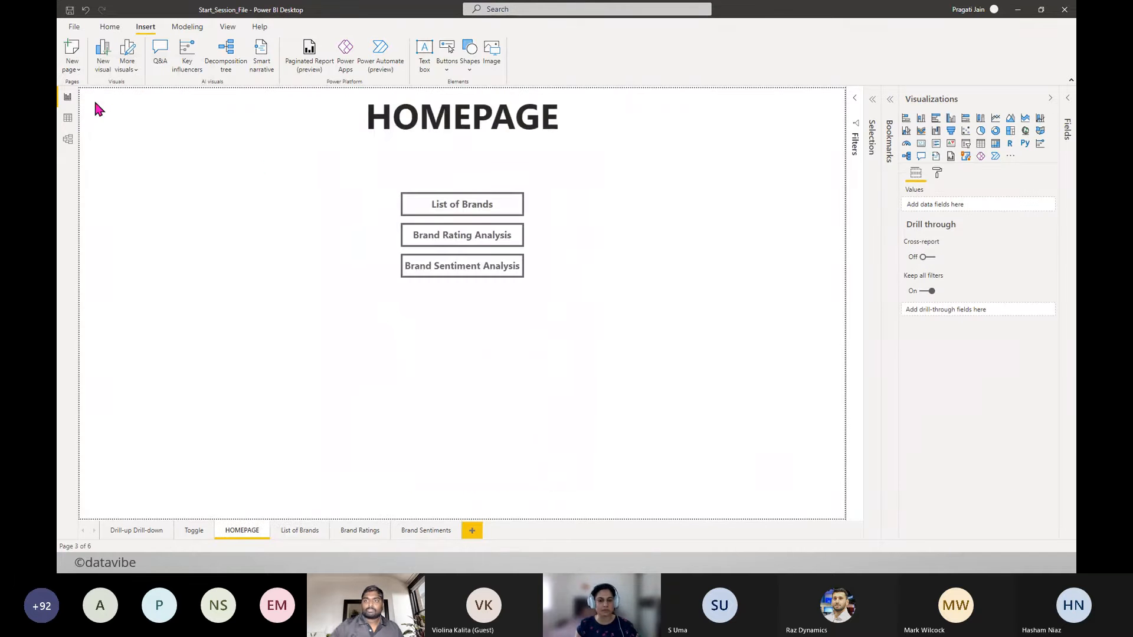
pyautogui.click(483, 246)
pyautogui.click(1033, 335)
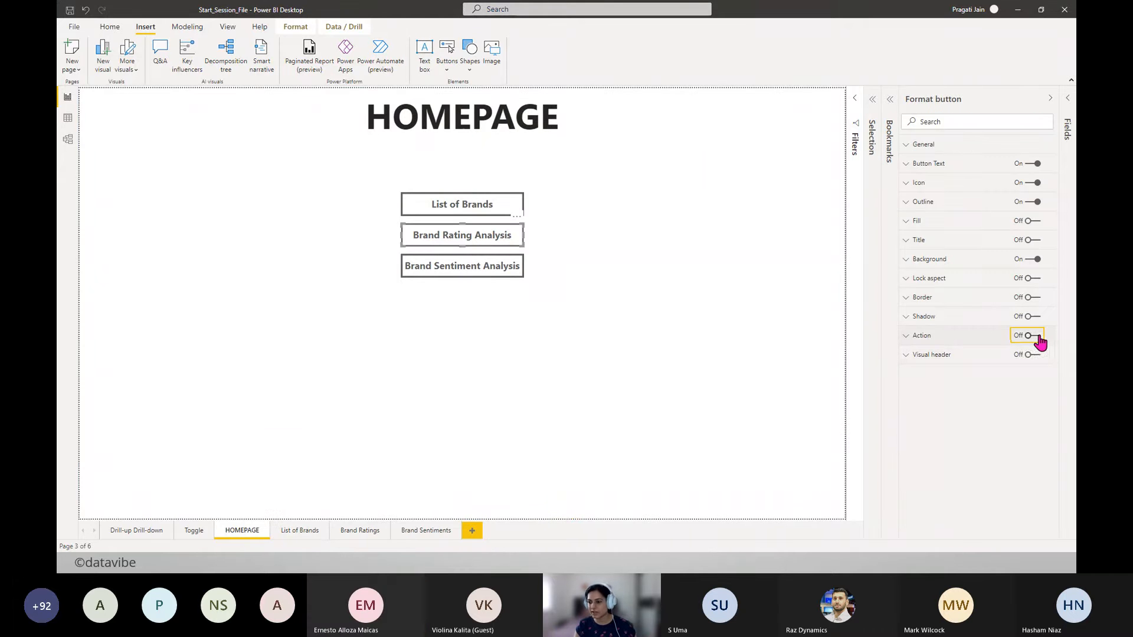
pyautogui.click(920, 337)
pyautogui.click(1039, 368)
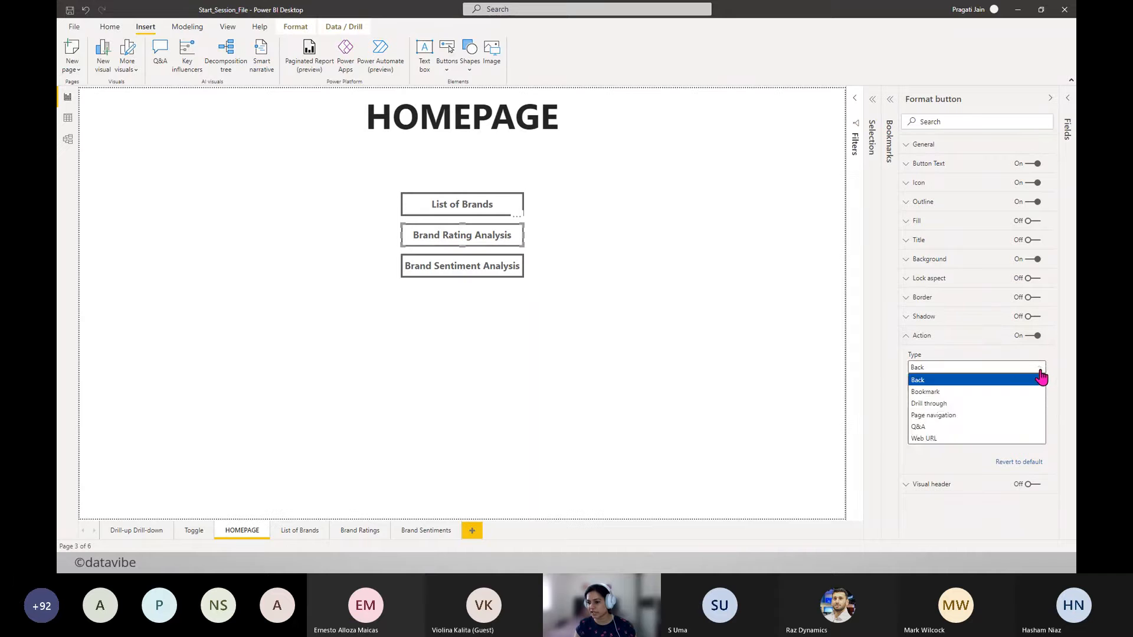
pyautogui.click(956, 417)
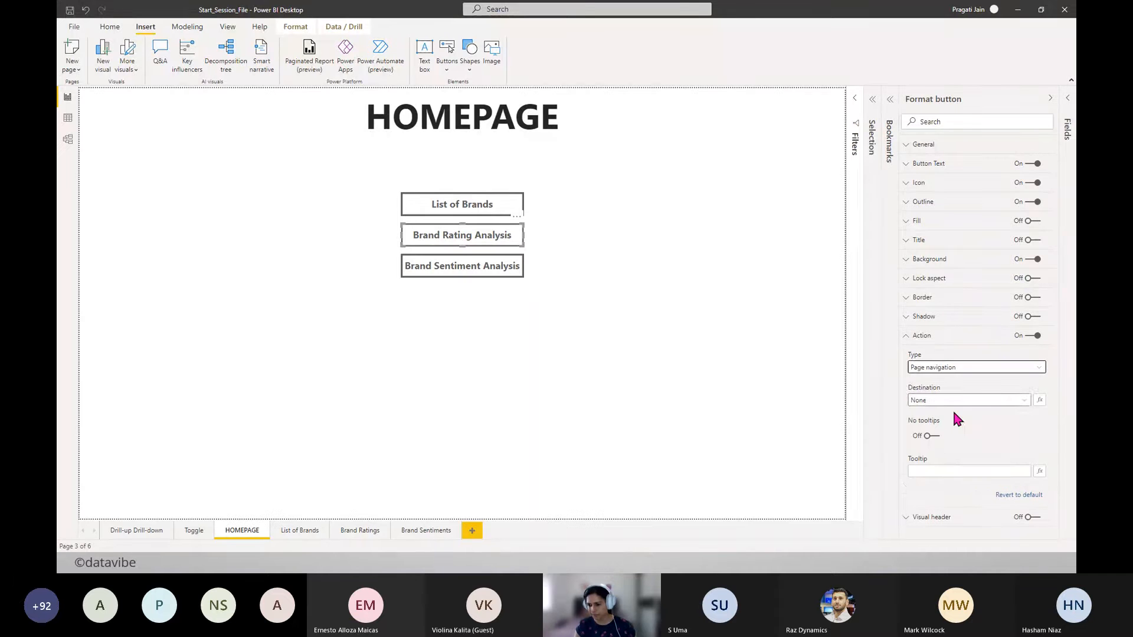
pyautogui.click(1025, 401)
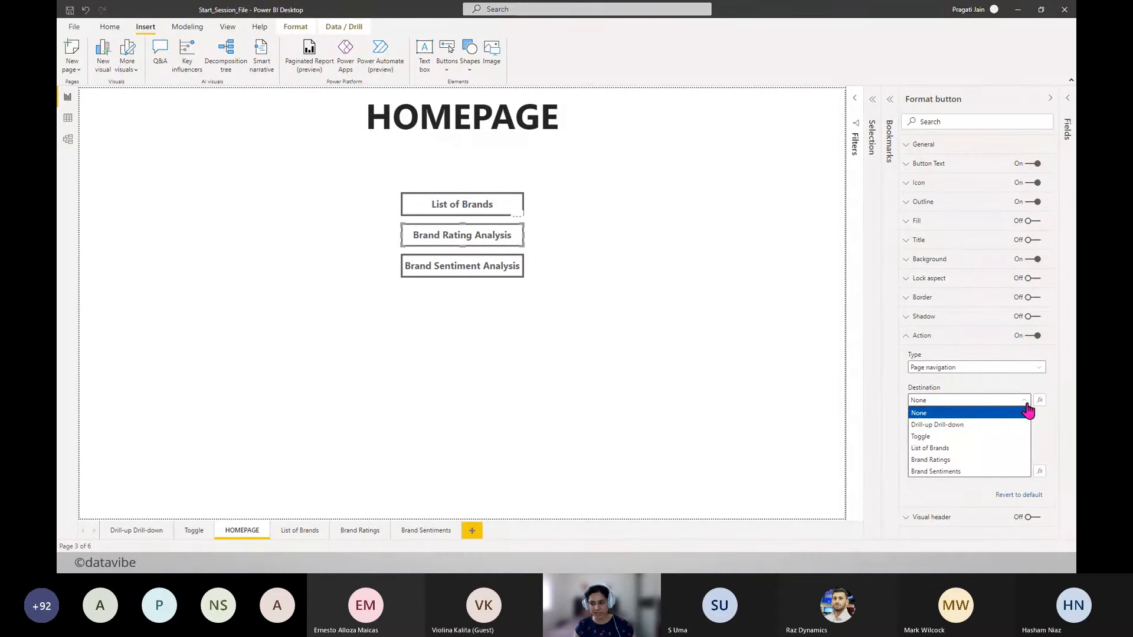
pyautogui.click(954, 460)
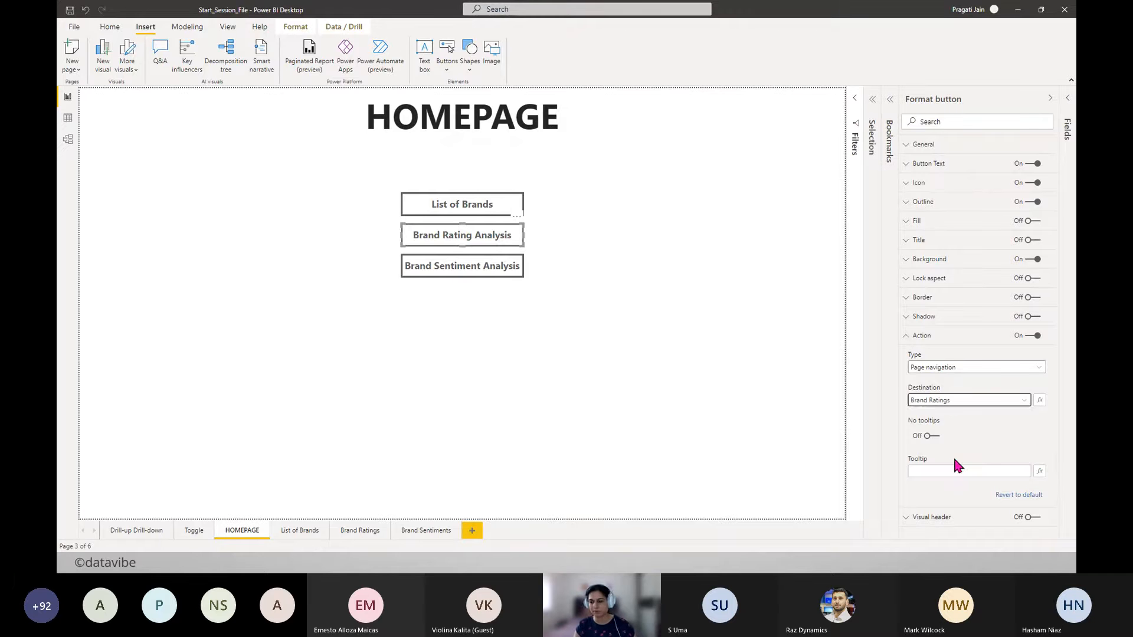
# - Follow the Brand Rating Analysis button's link to its page and insert a Back button in that page's upper-left corner
pyautogui.click(667, 303)
pyautogui.keyDown('ctrl'); pyautogui.click(428, 242); pyautogui.keyUp('ctrl')
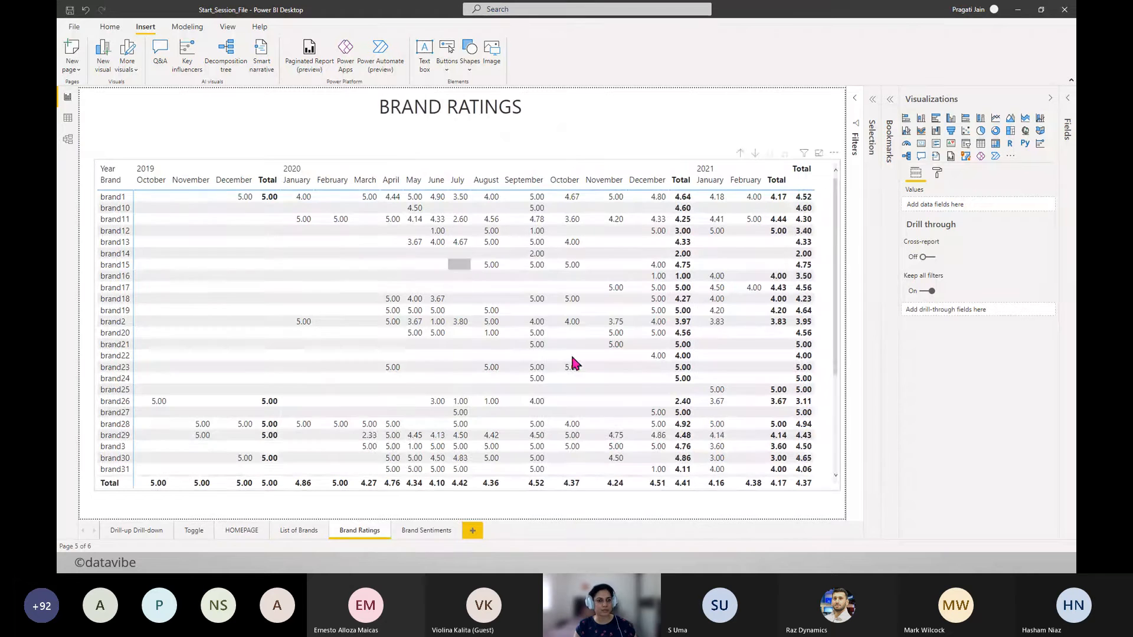
pyautogui.click(446, 64)
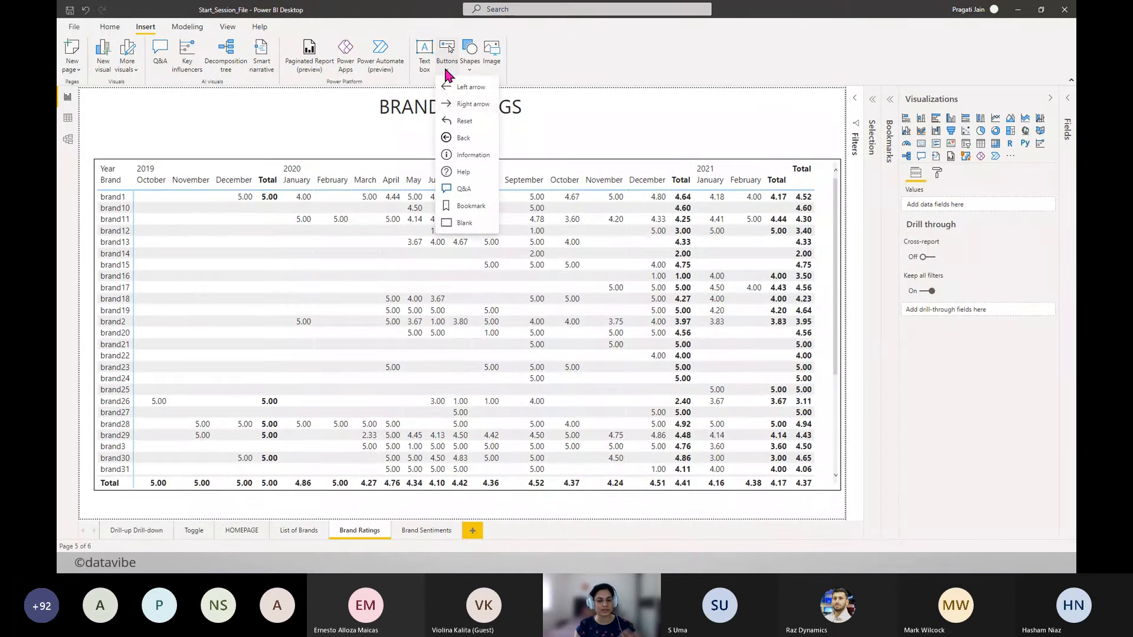
pyautogui.click(177, 124)
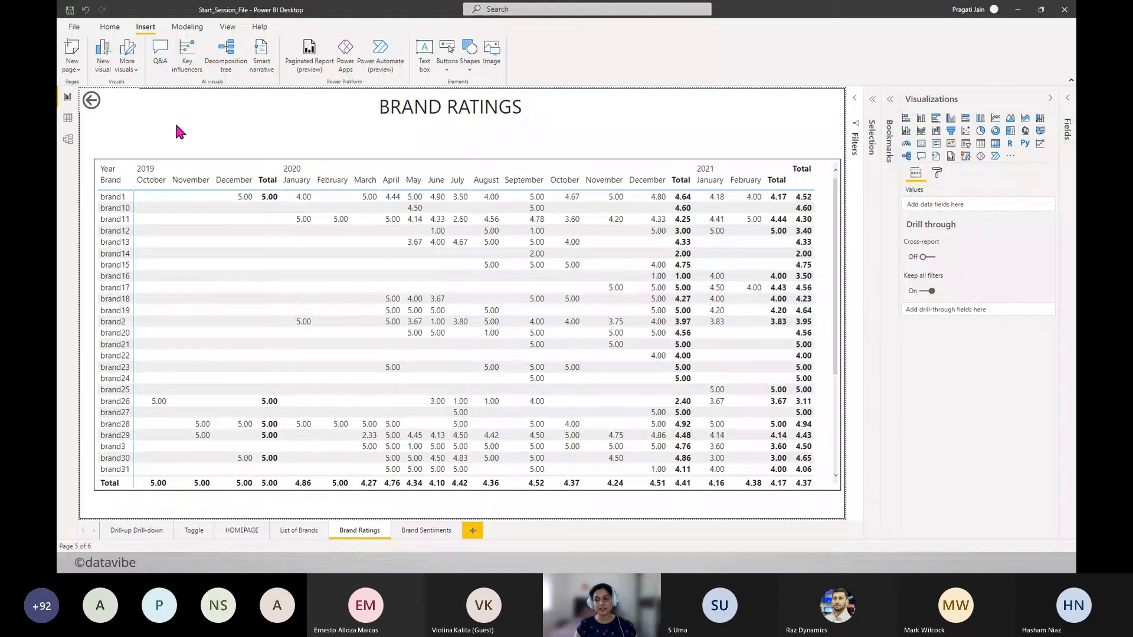
# - Test navigation between Brand Ratings and HOMEPAGE with the new Back button and the Brand Rating Analysis button, ending on HOMEPAGE
pyautogui.keyDown('ctrl'); pyautogui.click(94, 101); pyautogui.keyUp('ctrl')
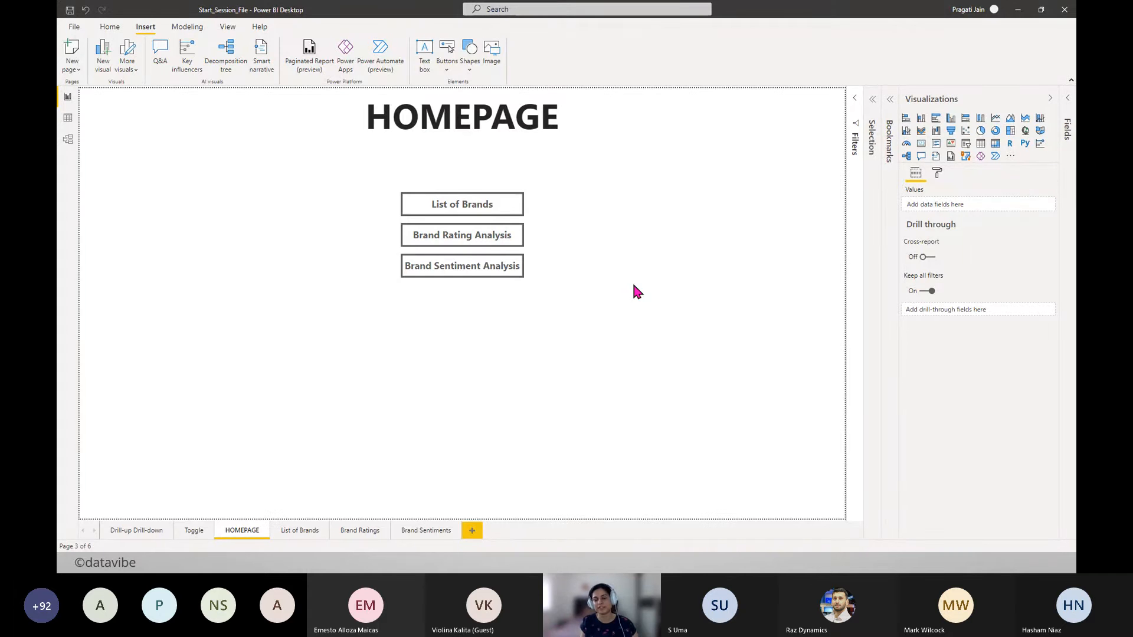
pyautogui.keyDown('ctrl'); pyautogui.click(456, 239); pyautogui.keyUp('ctrl')
pyautogui.click(94, 102)
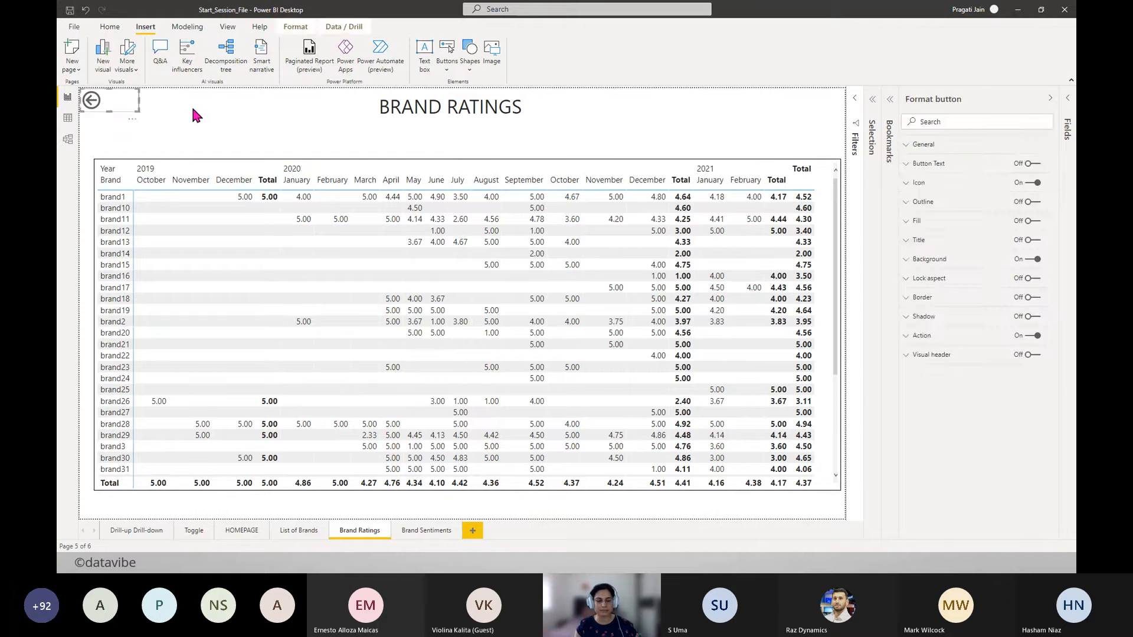
pyautogui.click(192, 105)
pyautogui.keyDown('ctrl'); pyautogui.click(93, 102); pyautogui.keyUp('ctrl')
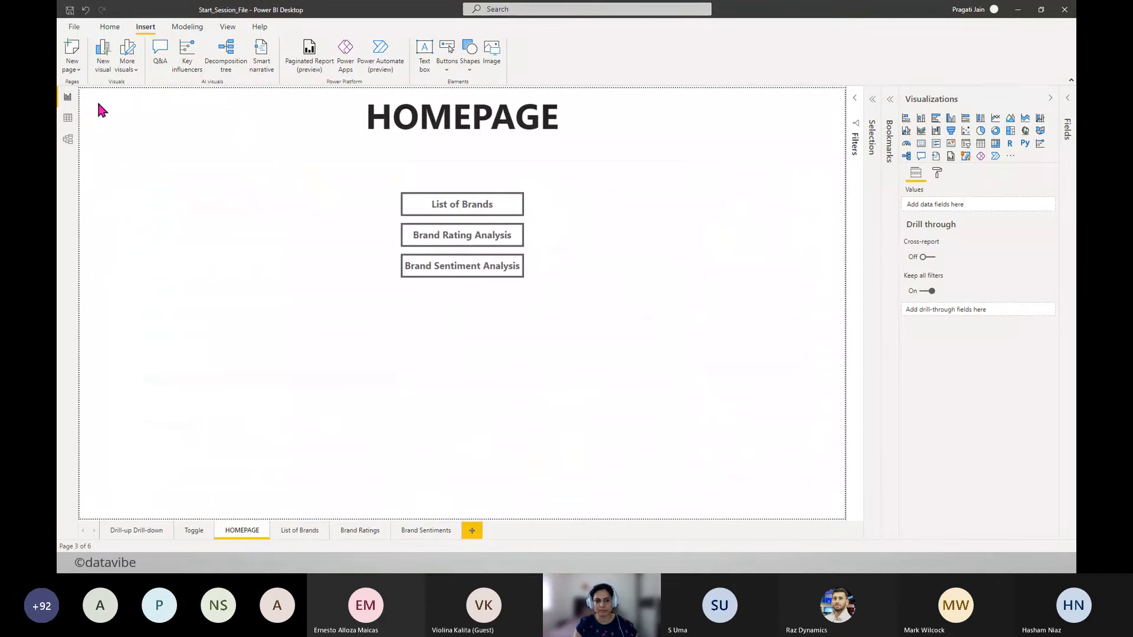
# - Turn on the action of the HOMEPAGE's Brand Sentiment Analysis button, with type Page navigation and destination Brand Sentiments
pyautogui.click(437, 269)
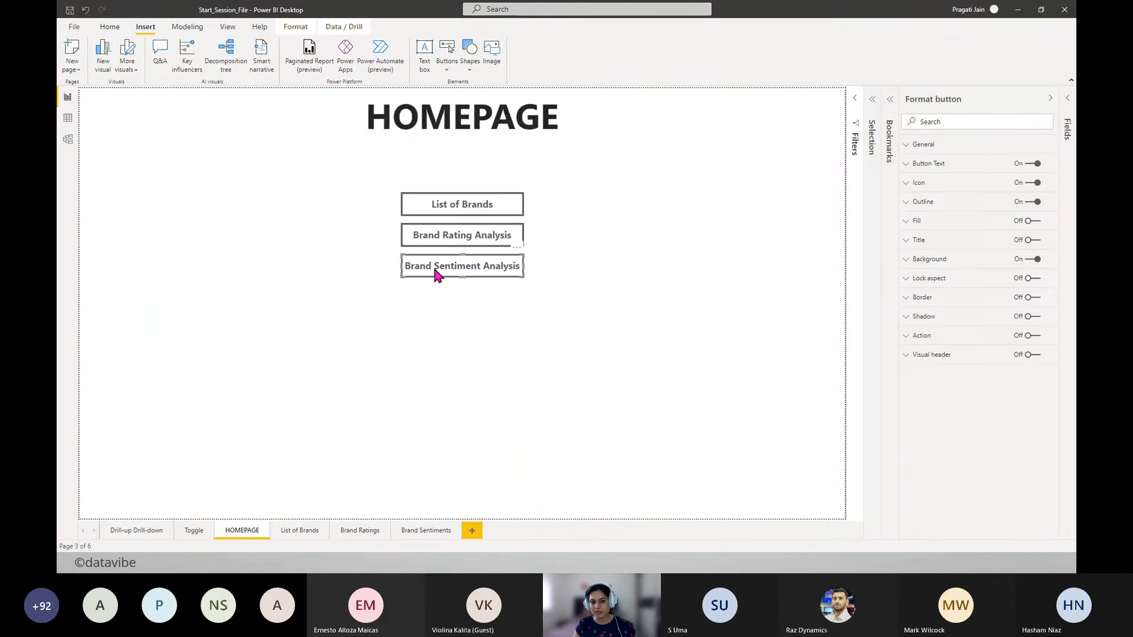
pyautogui.click(924, 343)
pyautogui.click(1031, 337)
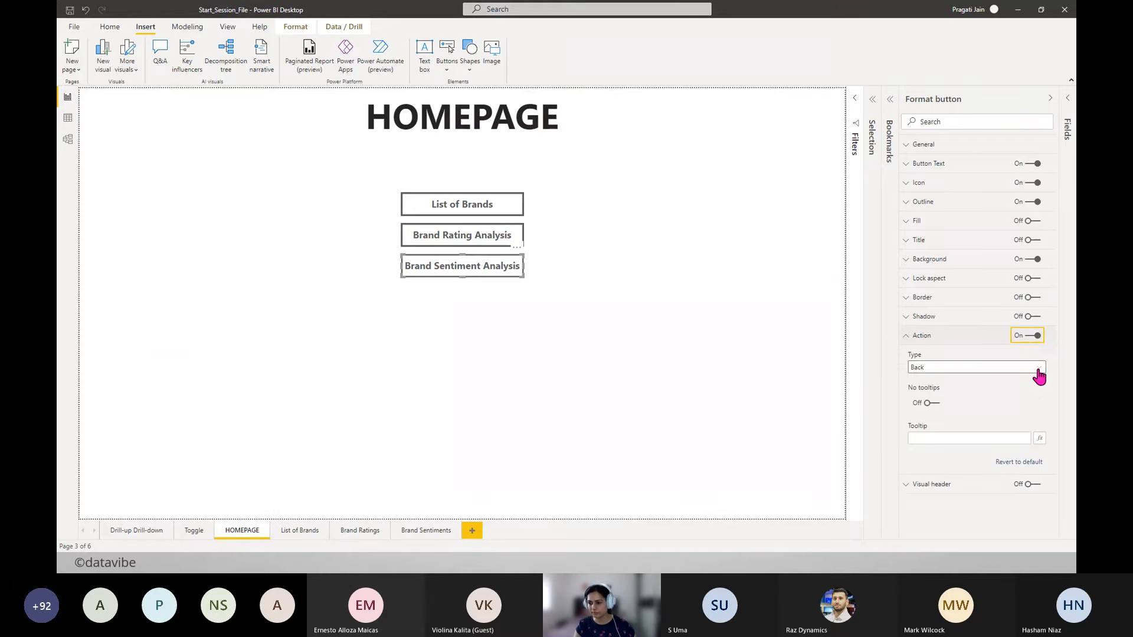
pyautogui.click(1037, 374)
pyautogui.click(949, 421)
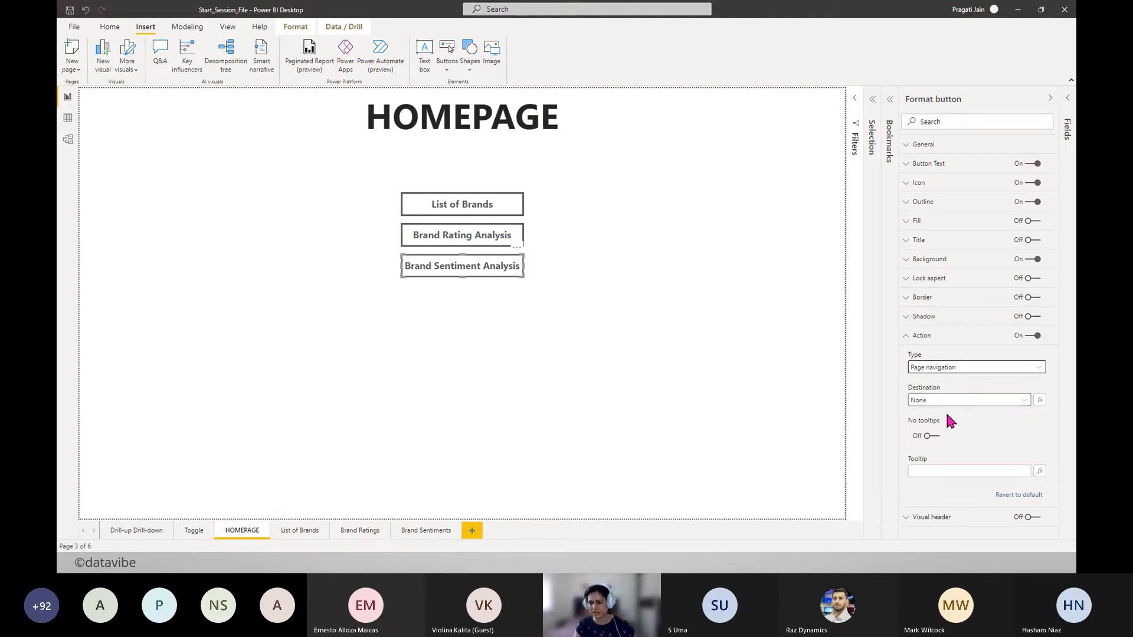
pyautogui.click(1022, 402)
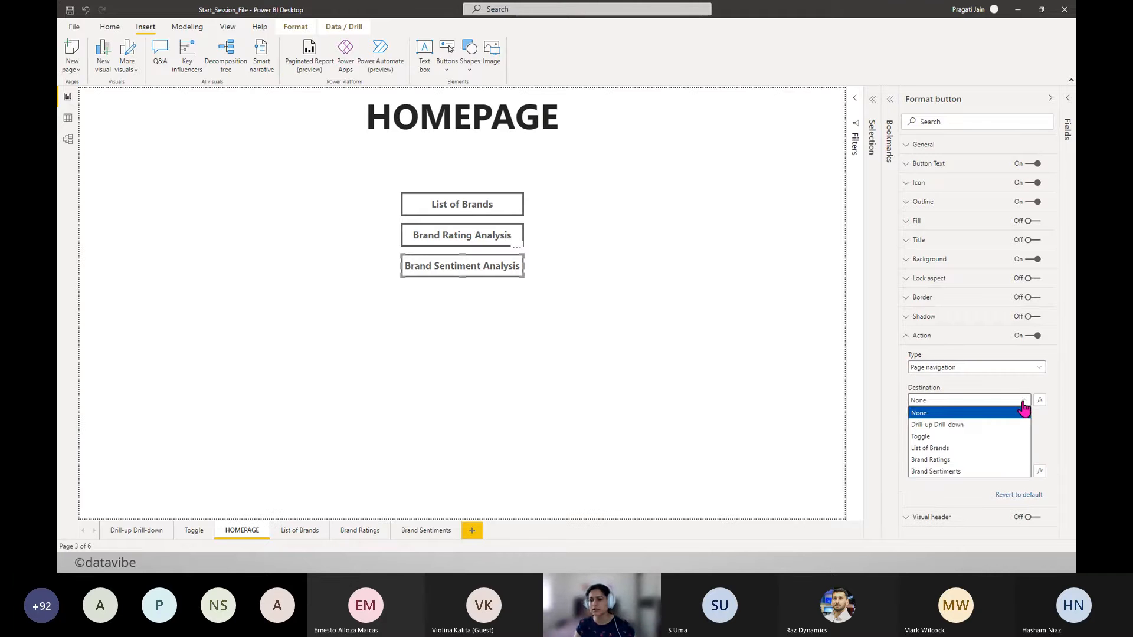
pyautogui.click(944, 472)
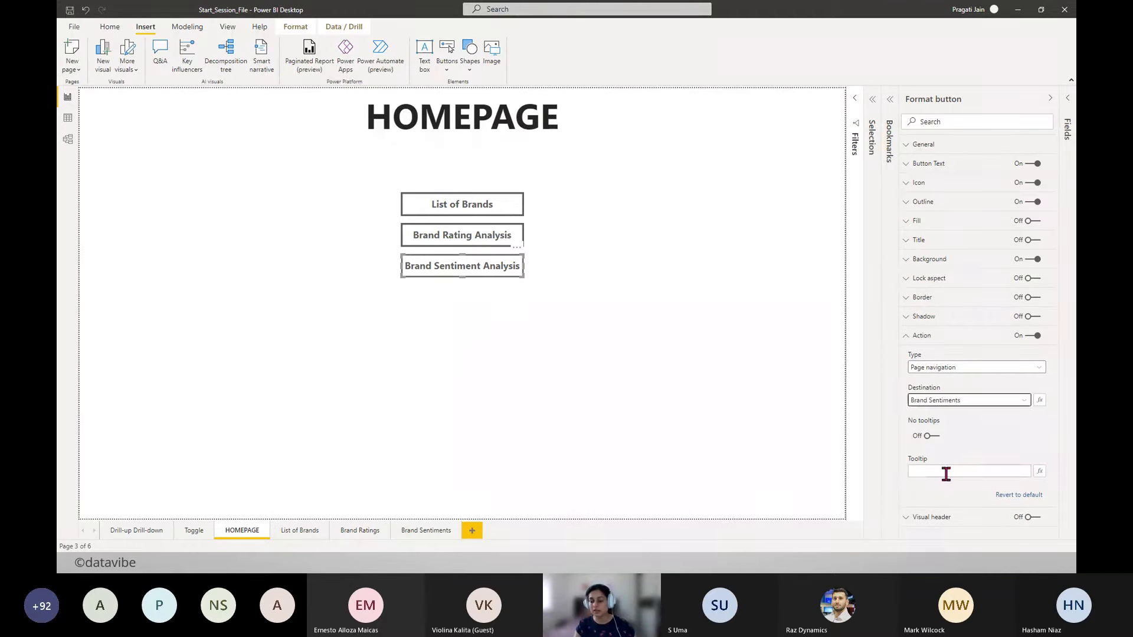
# - Follow the Brand Sentiment Analysis button's link to its page and insert a Back button there
pyautogui.click(461, 384)
pyautogui.keyDown('ctrl'); pyautogui.click(474, 277); pyautogui.keyUp('ctrl')
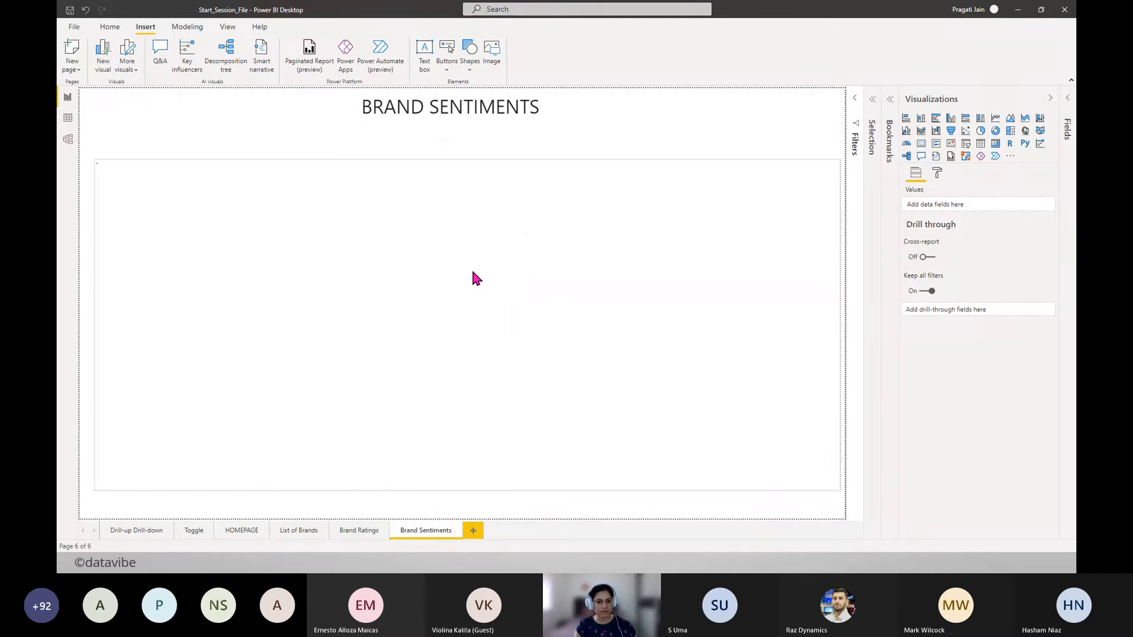
pyautogui.click(447, 76)
pyautogui.click(469, 134)
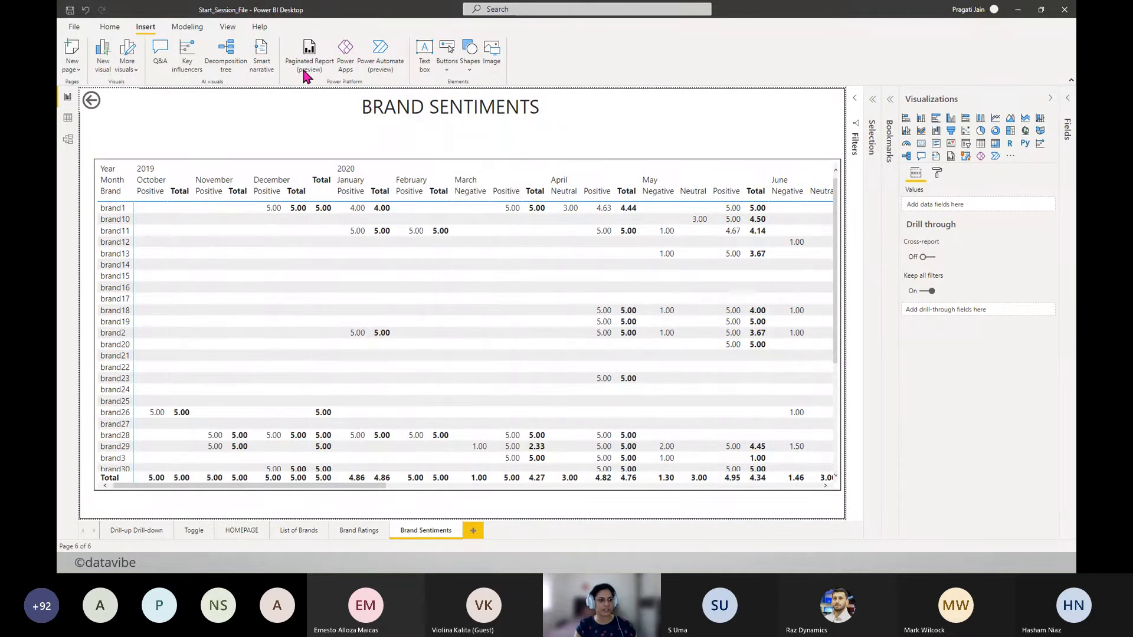
# - Collapse the Visualizations pane and test all three HOMEPAGE buttons, returning from each brand page with its Back button
pyautogui.keyDown('ctrl'); pyautogui.click(92, 102); pyautogui.keyUp('ctrl')
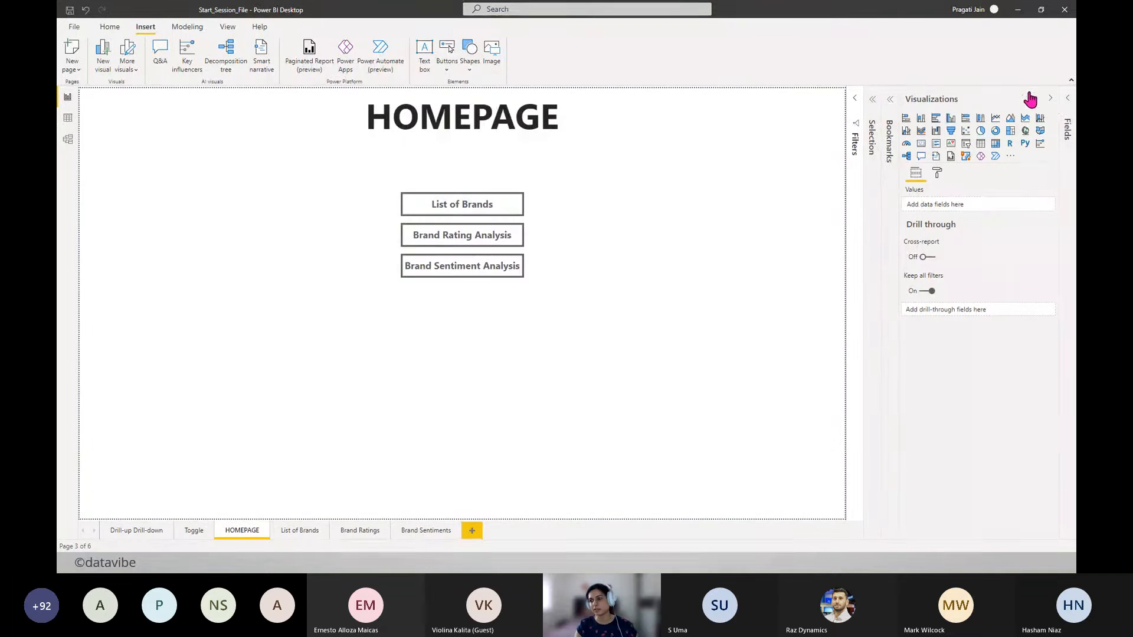
pyautogui.click(1051, 98)
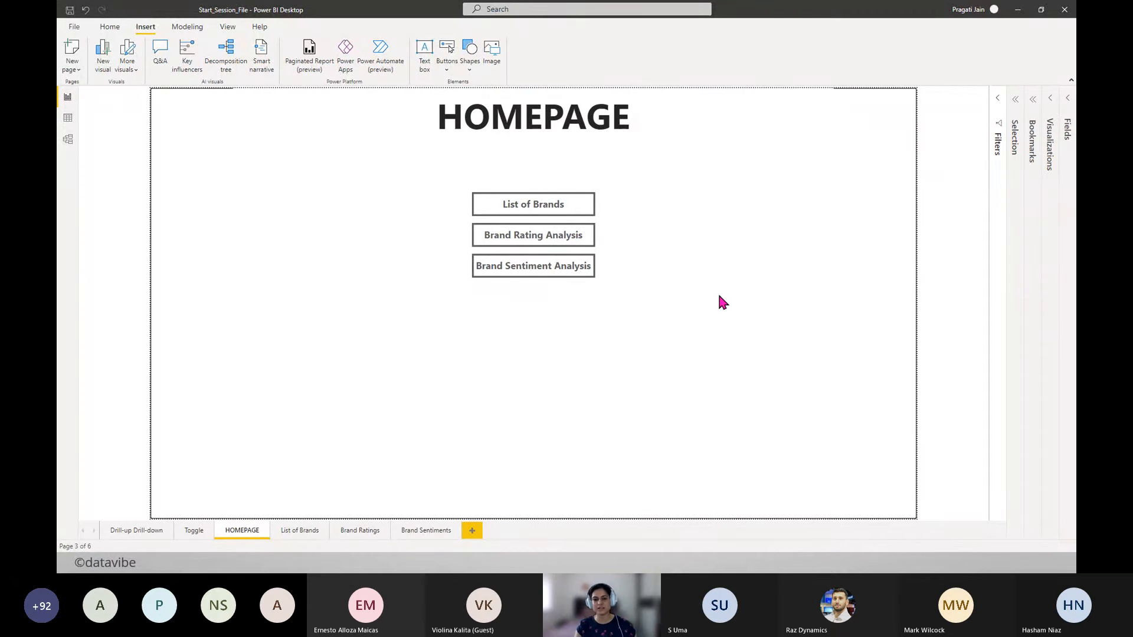
pyautogui.keyDown('ctrl'); pyautogui.click(516, 206); pyautogui.keyUp('ctrl')
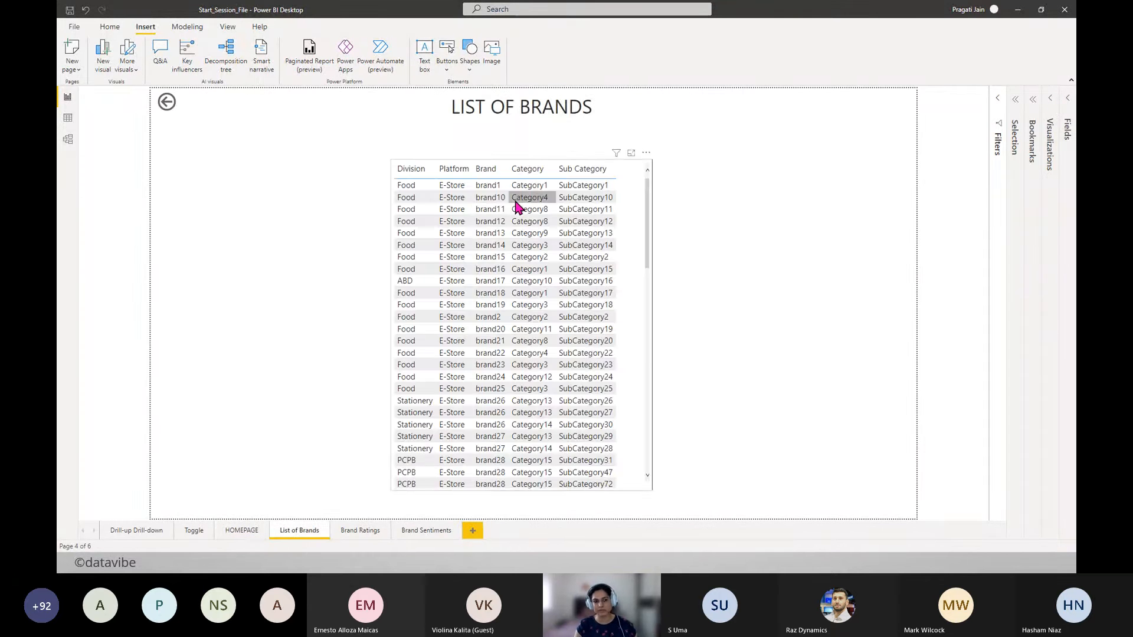
pyautogui.keyDown('ctrl'); pyautogui.click(166, 108); pyautogui.keyUp('ctrl')
pyautogui.keyDown('ctrl'); pyautogui.click(540, 232); pyautogui.keyUp('ctrl')
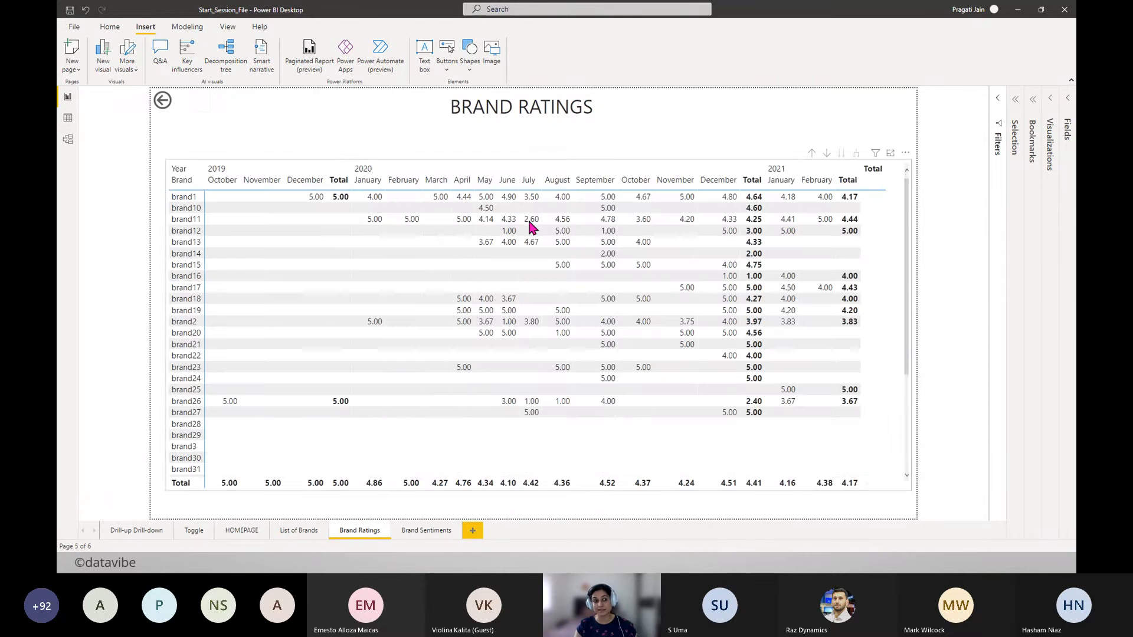
pyautogui.keyDown('ctrl'); pyautogui.click(163, 103); pyautogui.keyUp('ctrl')
pyautogui.keyDown('ctrl'); pyautogui.click(561, 267); pyautogui.keyUp('ctrl')
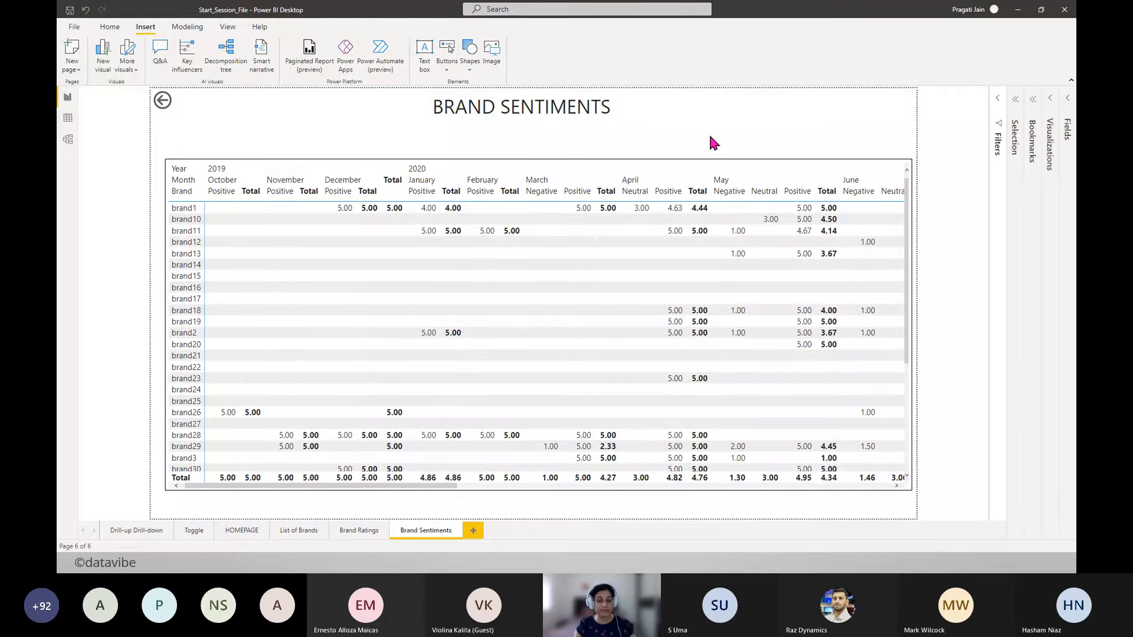
pyautogui.keyDown('ctrl'); pyautogui.click(163, 101); pyautogui.keyUp('ctrl')
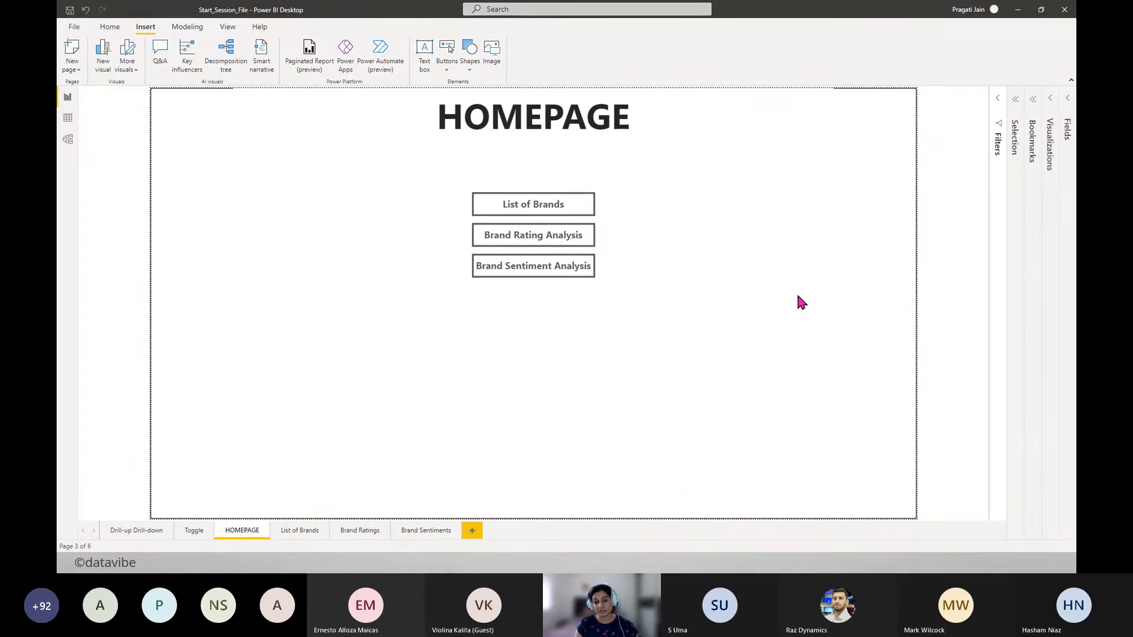
# - Switch to the Microsoft Teams chat of POWER BI BASICS Track and read the attendees' questions about buttons and bookmarks
pyautogui.hotkey('alt', 'Tab')
pyautogui.hotkey('alt', 'Tab')
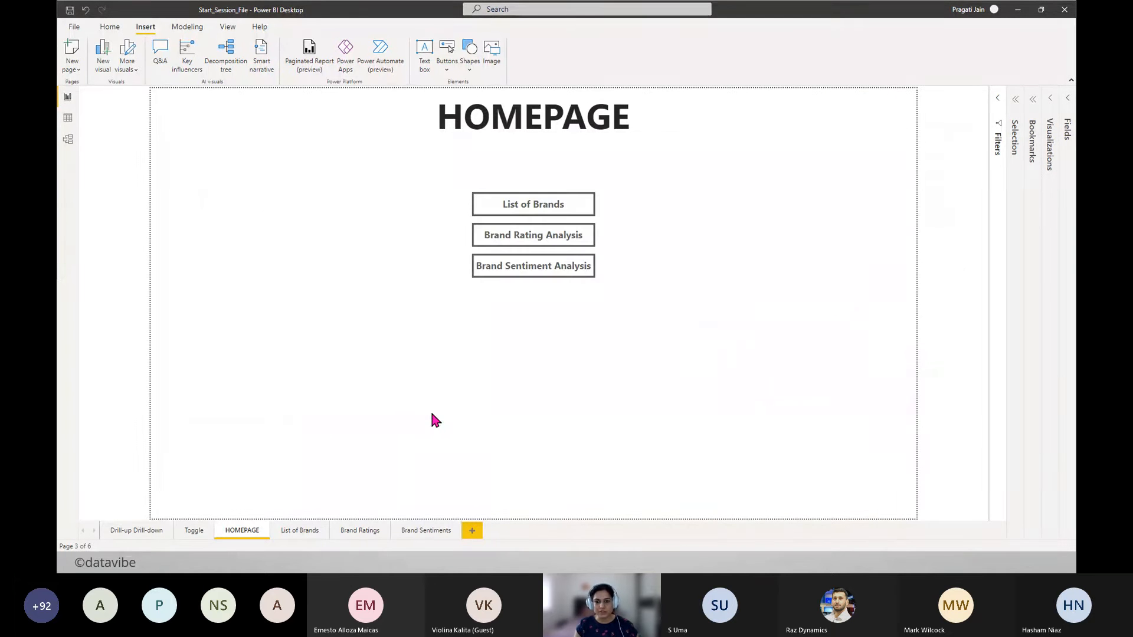
pyautogui.hotkey('alt', 'Tab')
pyautogui.hotkey('alt', 'Tab')
pyautogui.hotkey('alt', 'Tab')
pyautogui.hotkey('alt', 'Tab')
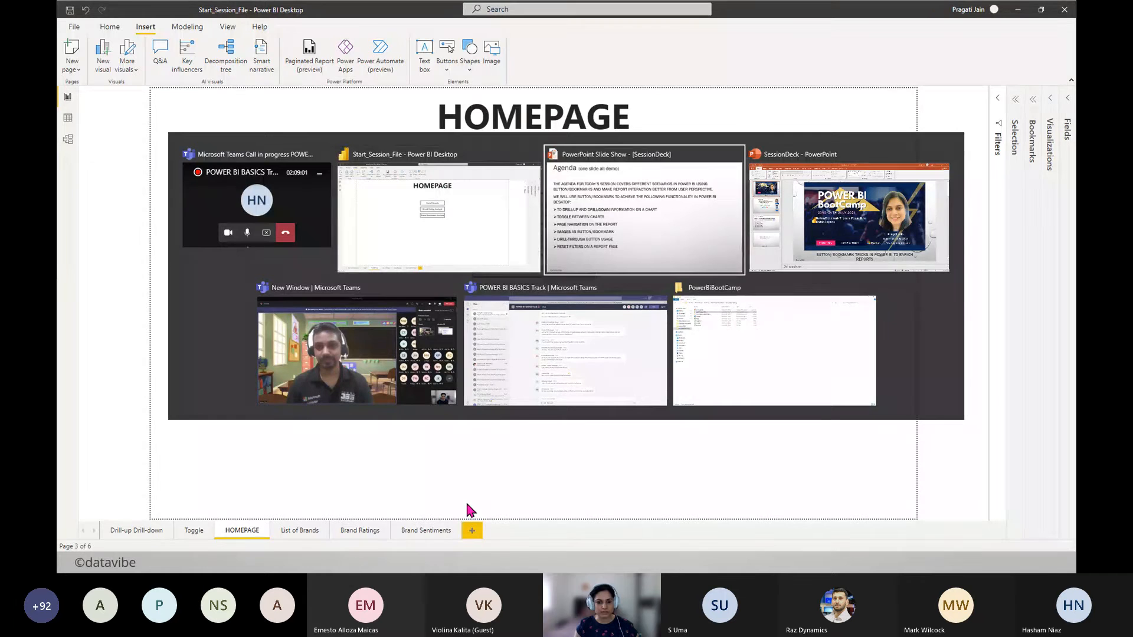
pyautogui.hotkey('alt', 'Tab')
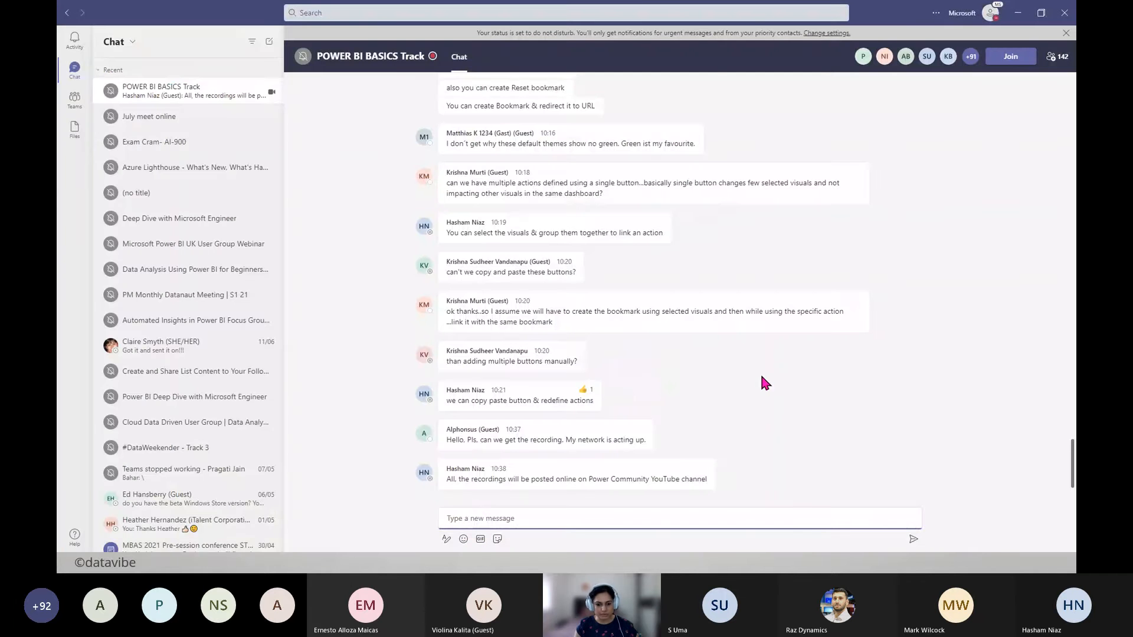
pyautogui.scroll(5, 761, 382)
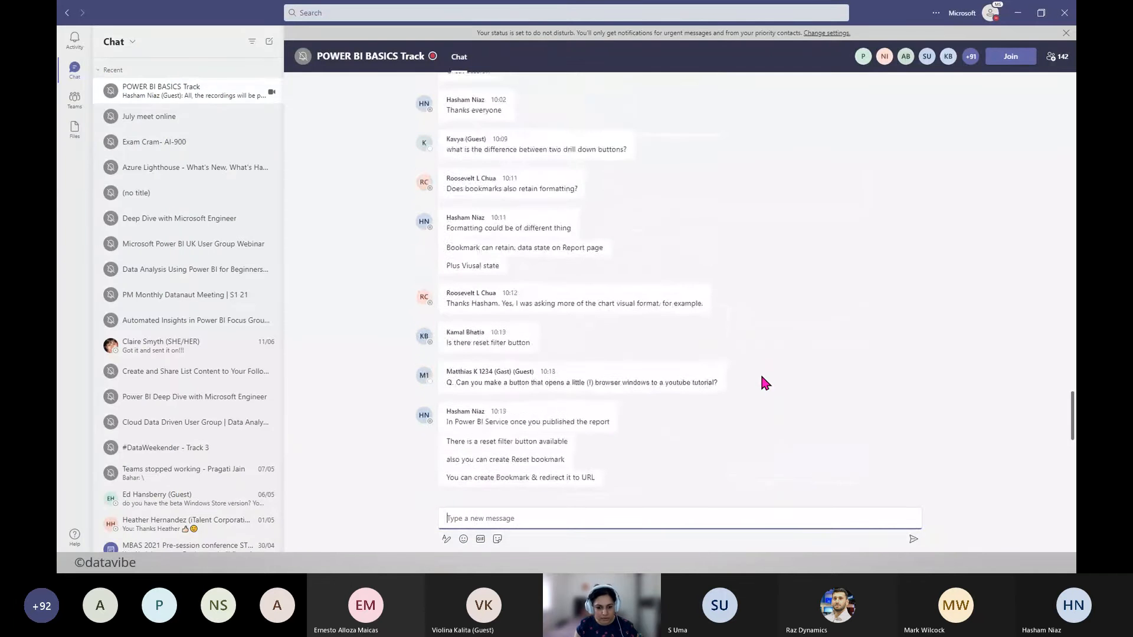
pyautogui.scroll(-5, 761, 382)
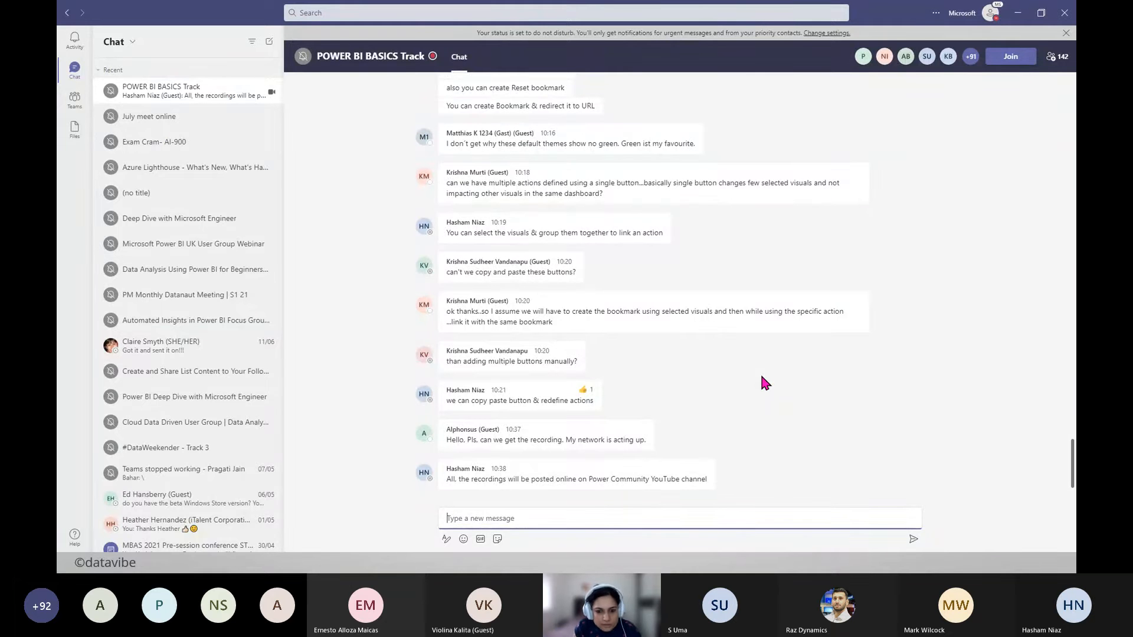
pyautogui.moveTo(504, 272)
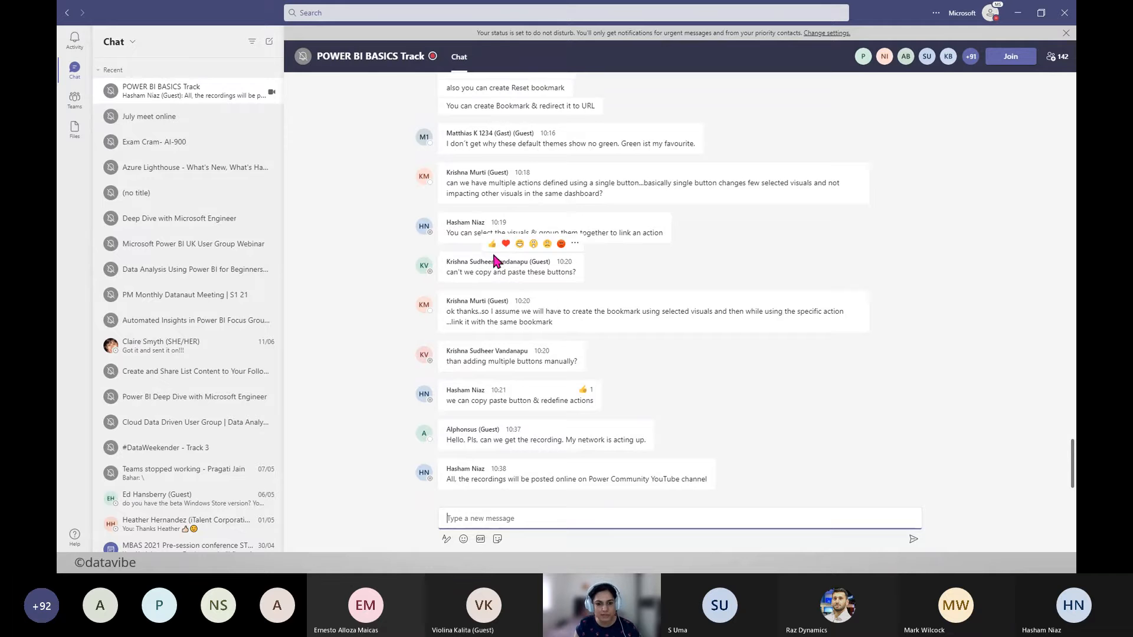
pyautogui.moveTo(739, 310)
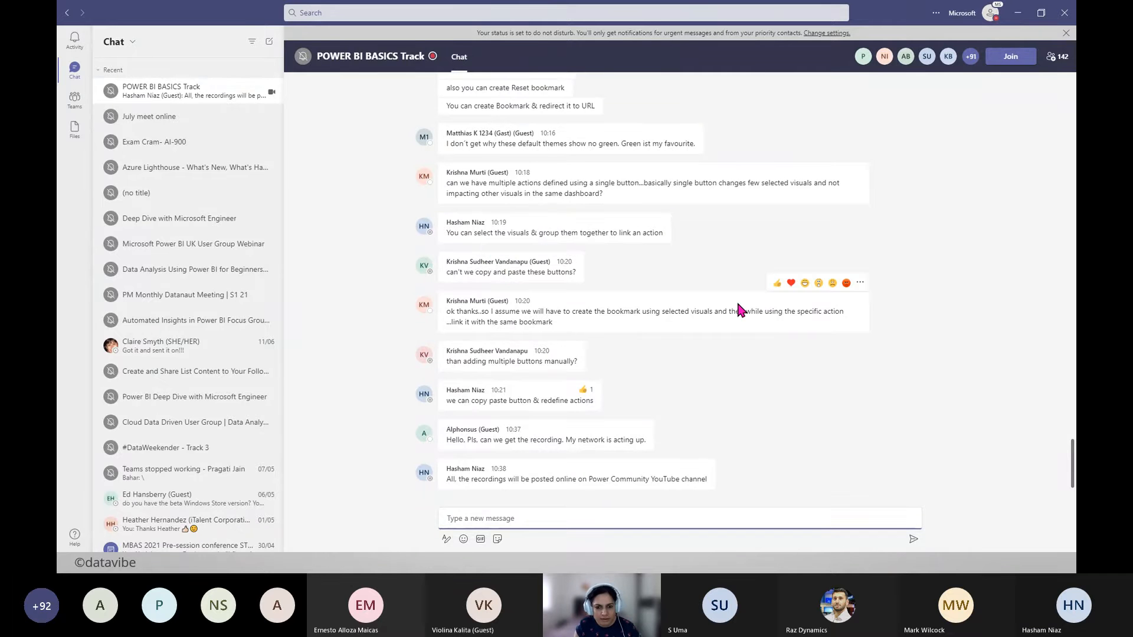
pyautogui.scroll(3, 738, 310)
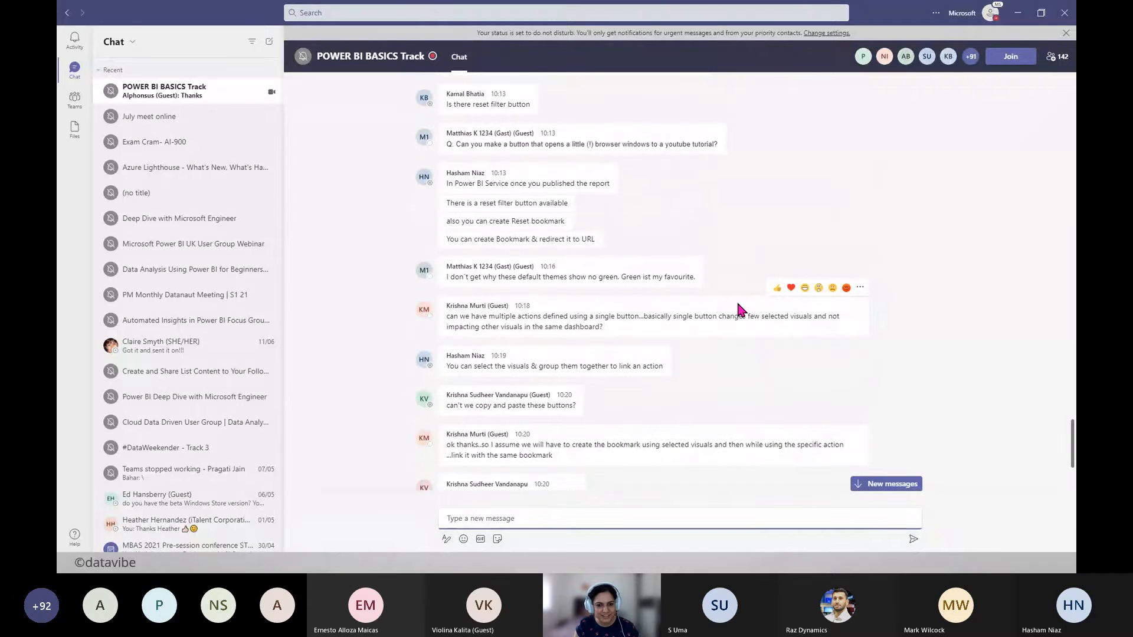
pyautogui.scroll(2, 738, 303)
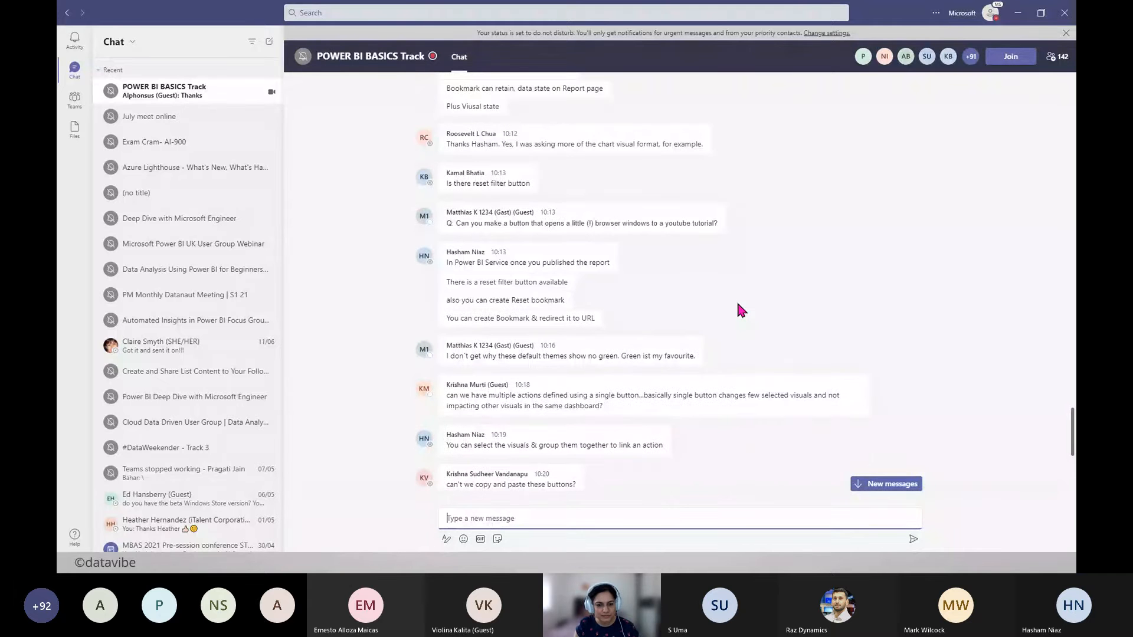
# - Add a thumbs-up reaction to the chat question "Does bookmarks also retain formatting?"
pyautogui.moveTo(499, 299)
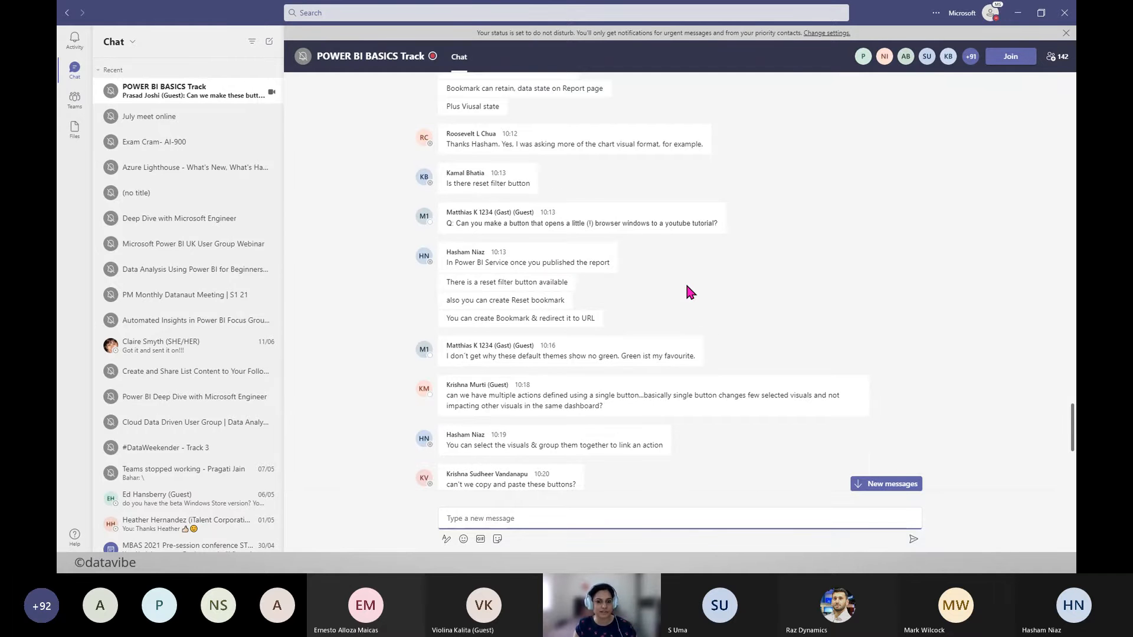
pyautogui.scroll(3, 686, 287)
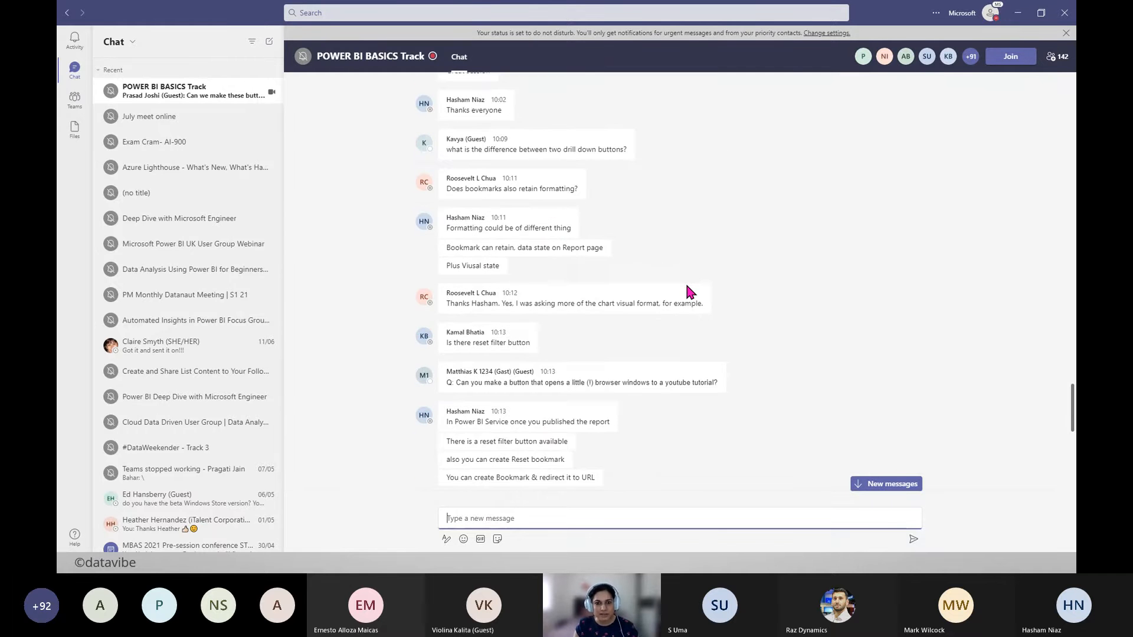
pyautogui.scroll(1, 685, 282)
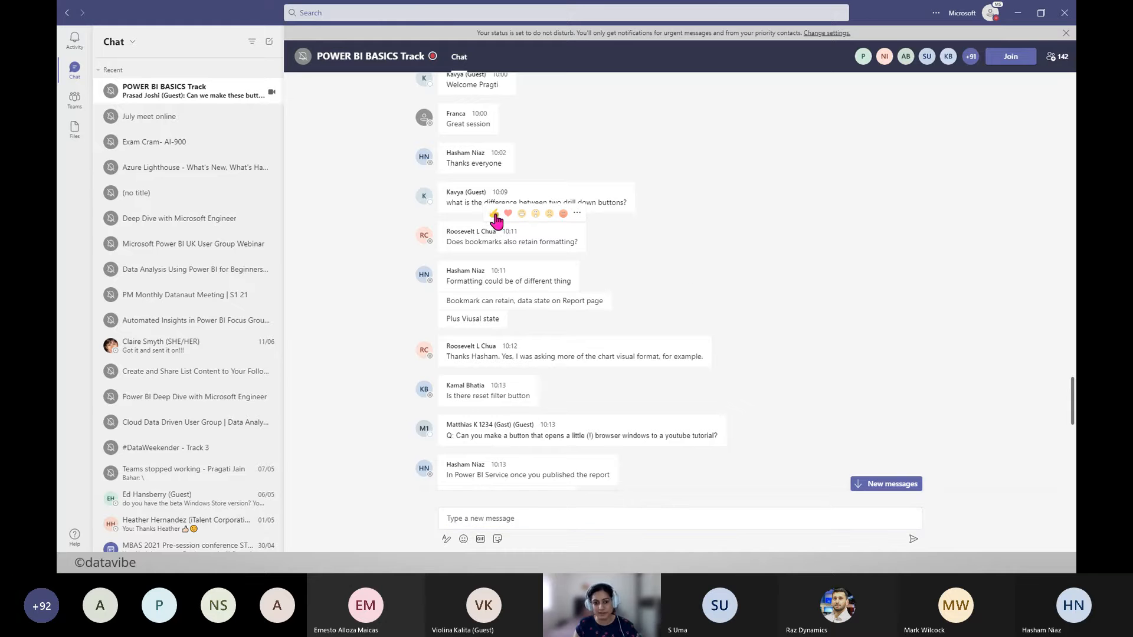
pyautogui.click(494, 213)
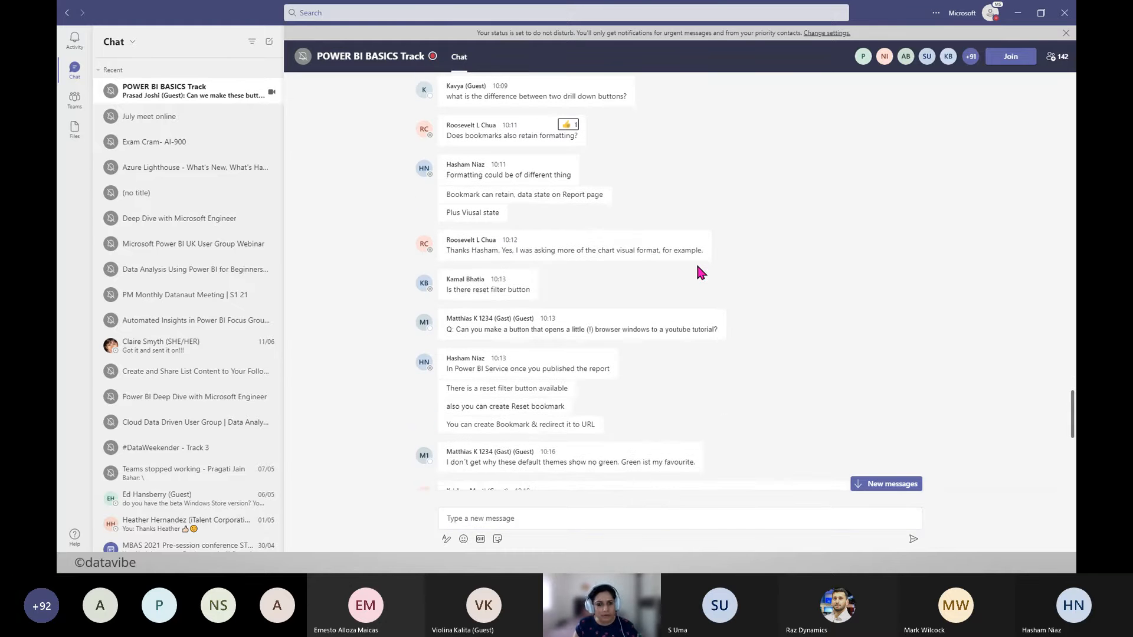
# - Add a thumbs-up reaction to the chat reply "Bookmark can retain, data state on Report page"
pyautogui.scroll(3, 697, 272)
pyautogui.scroll(-4, 697, 272)
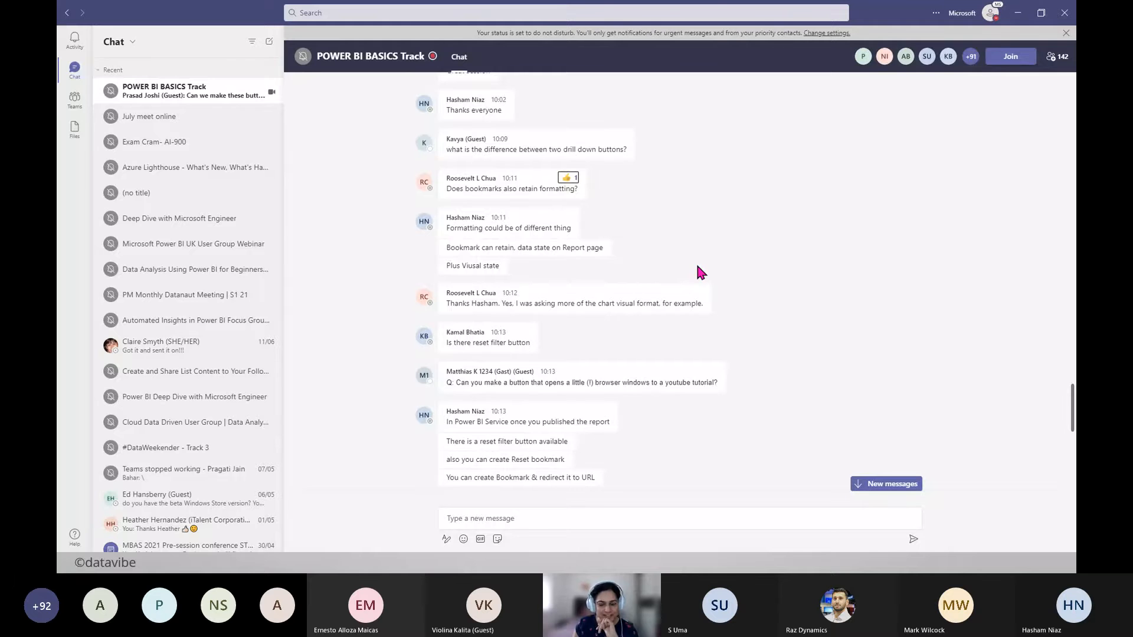
pyautogui.moveTo(481, 250)
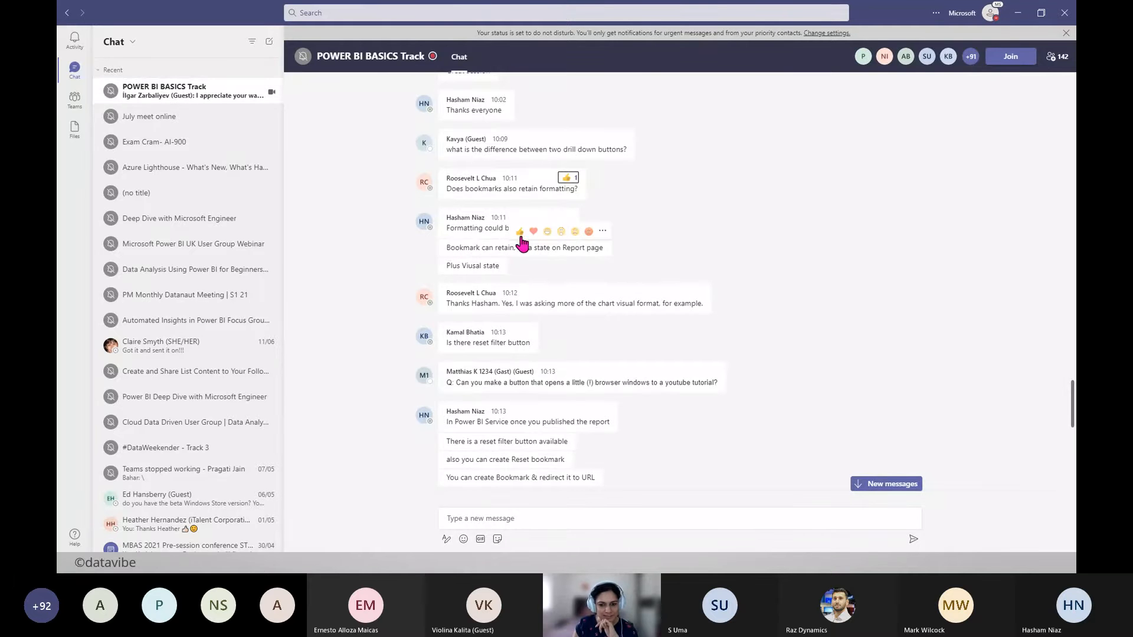
pyautogui.click(519, 233)
# - Read on through the chat, then switch to Power BI Desktop and inspect the Year bookmark's options on the Drill-up Drill-down page
pyautogui.scroll(-3, 722, 309)
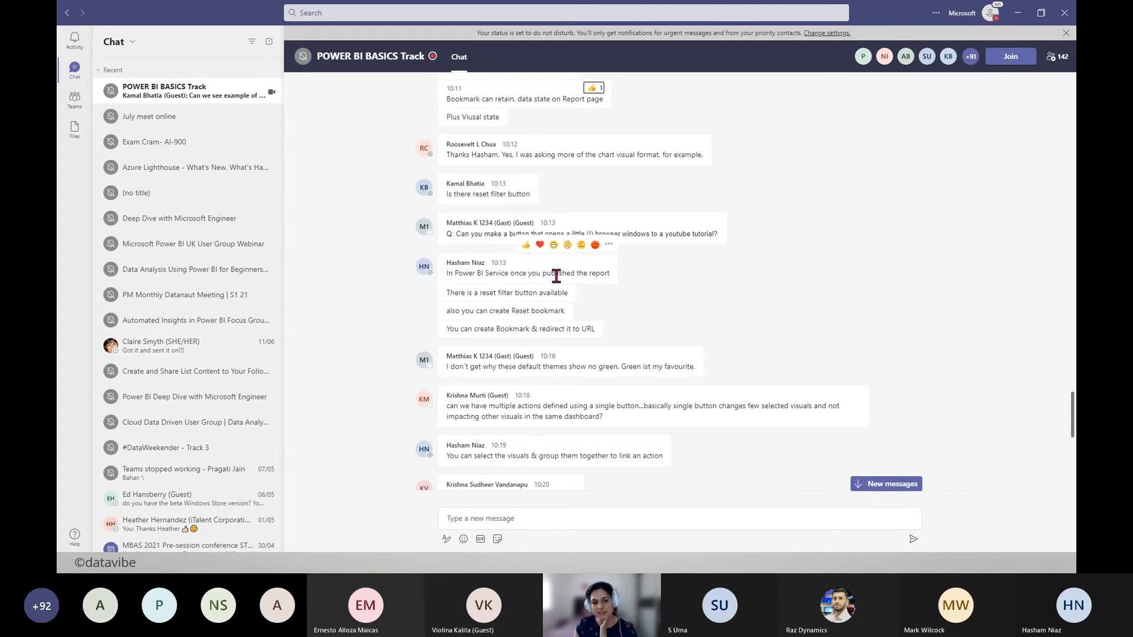
pyautogui.scroll(-2, 739, 293)
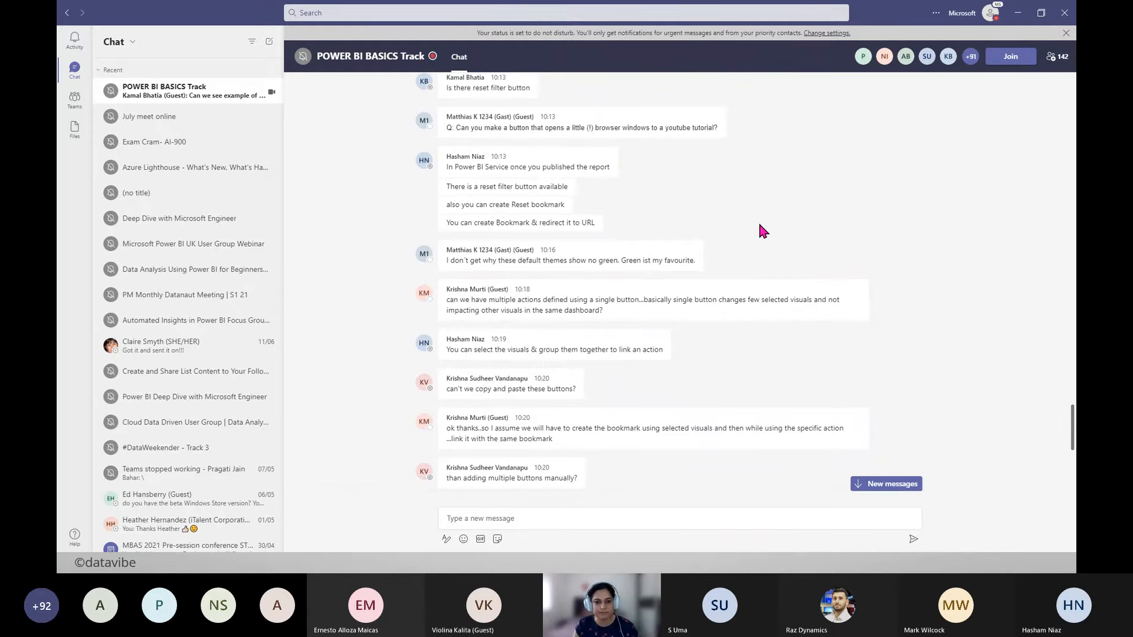
pyautogui.scroll(-2, 759, 225)
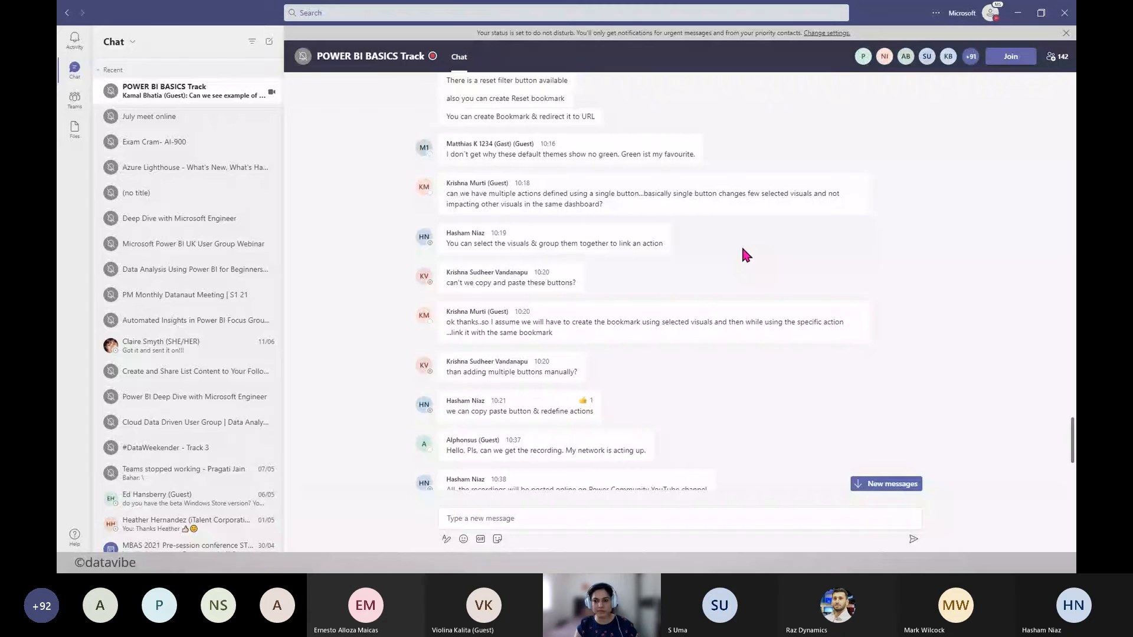
pyautogui.hotkey('alt', 'Tab')
pyautogui.click(124, 530)
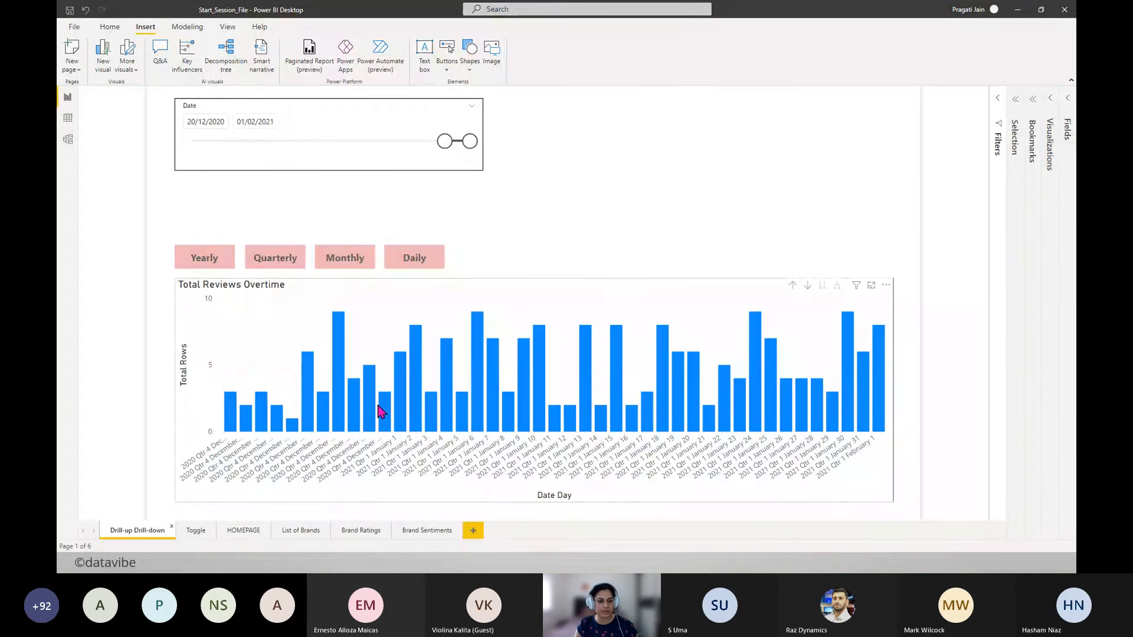
pyautogui.click(680, 289)
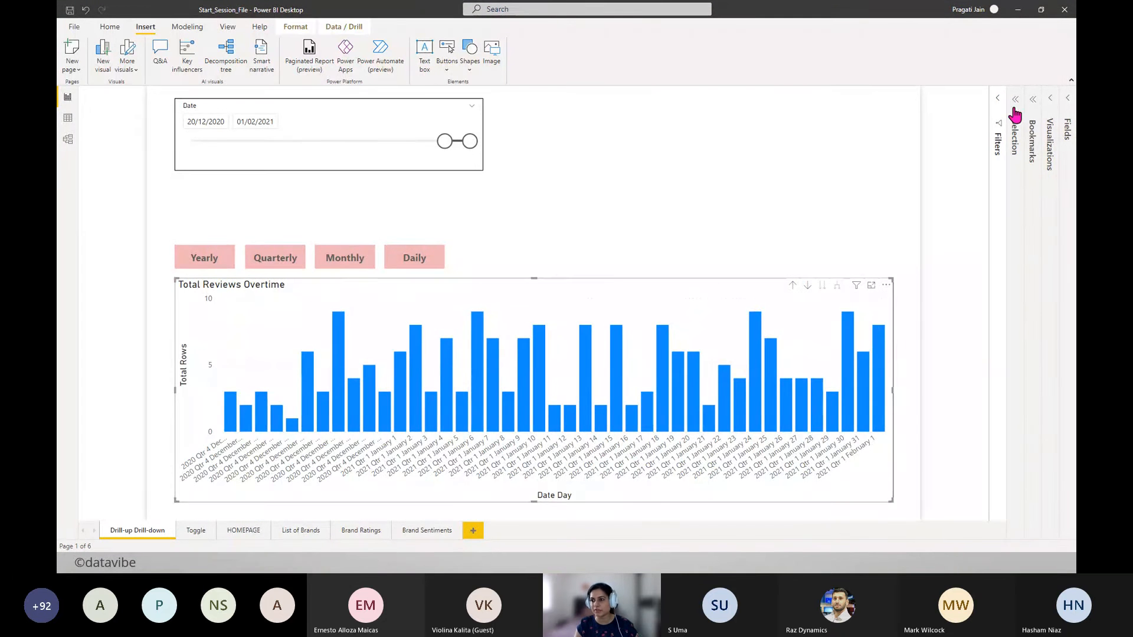
pyautogui.click(1033, 111)
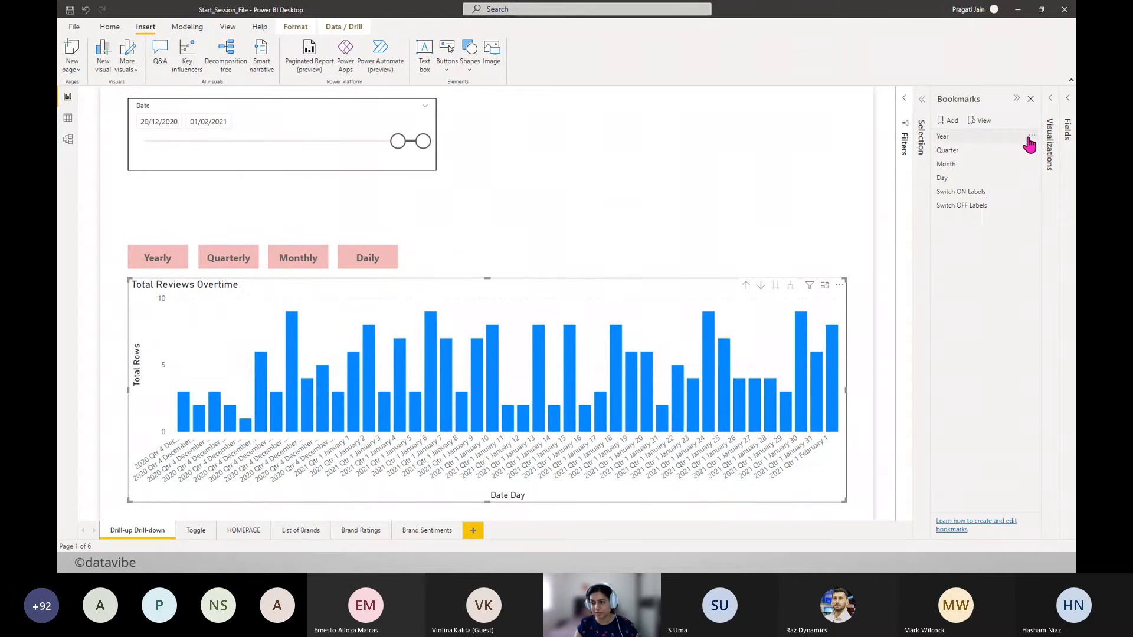
pyautogui.click(1031, 137)
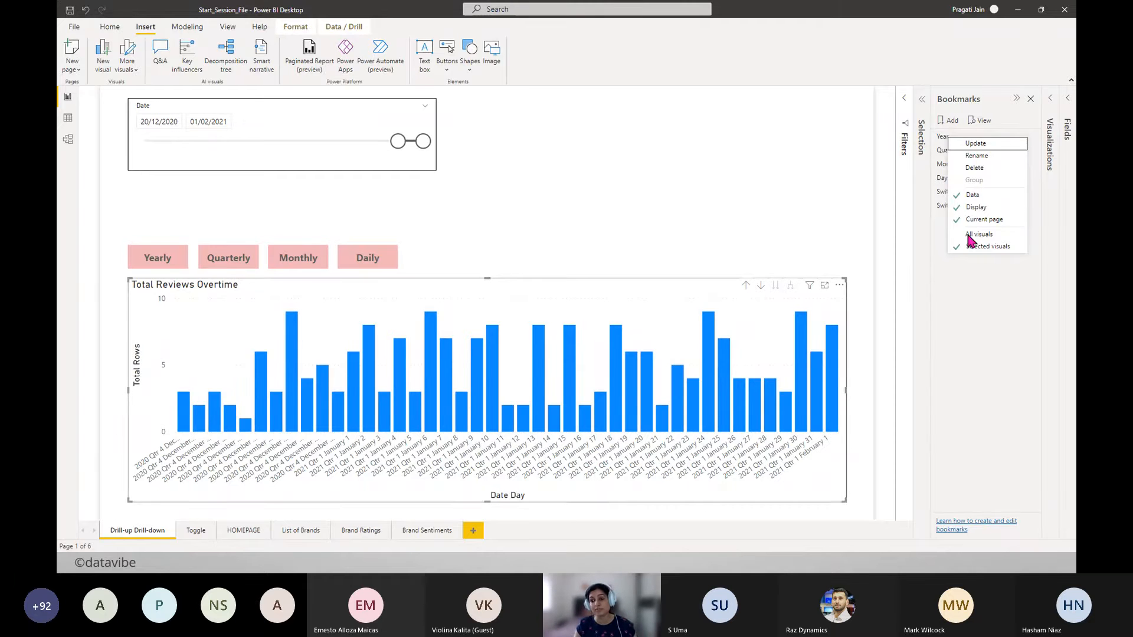
pyautogui.click(589, 230)
# - Return to the Teams chat, give a thumbs-up to the question about multiple actions on a single button, and read the remaining messages
pyautogui.hotkey('alt', 'Tab')
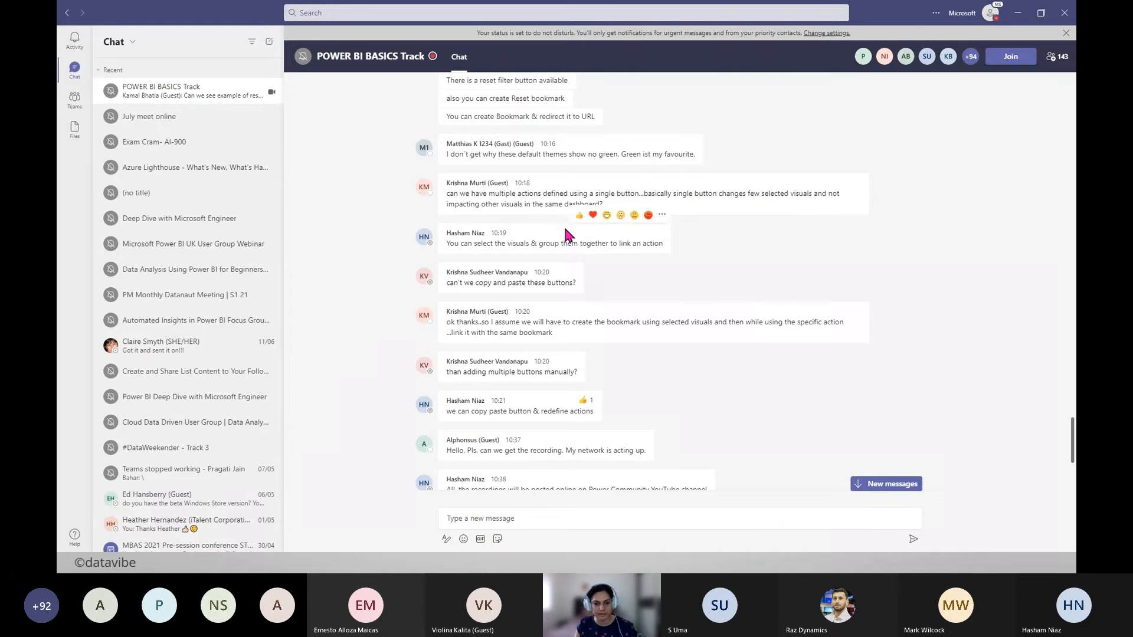
pyautogui.click(777, 166)
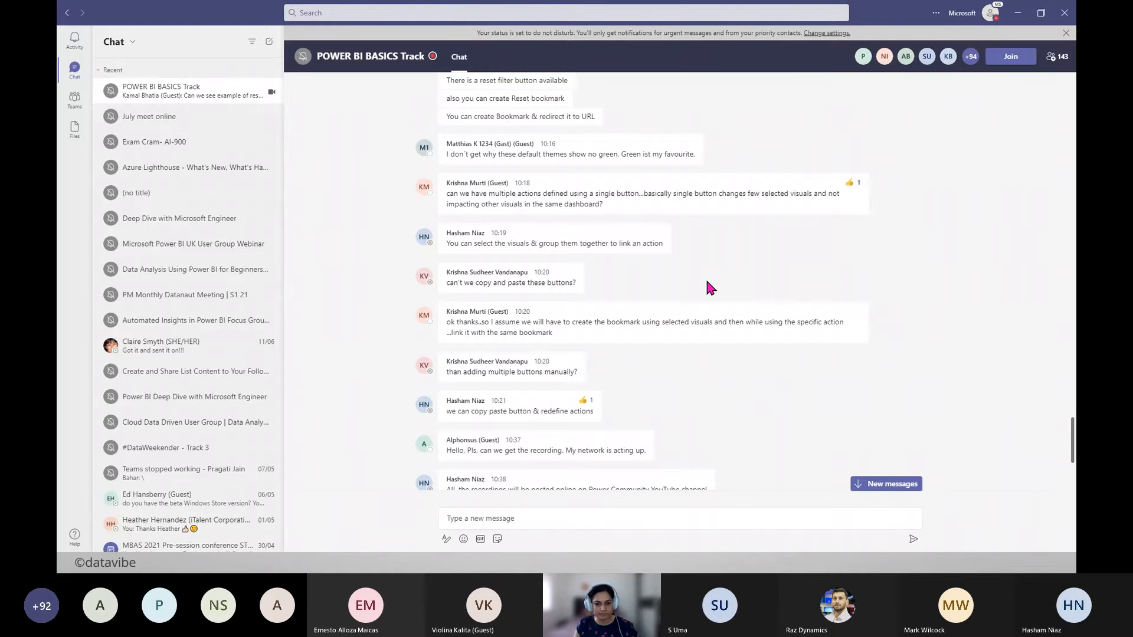
pyautogui.scroll(-3, 707, 282)
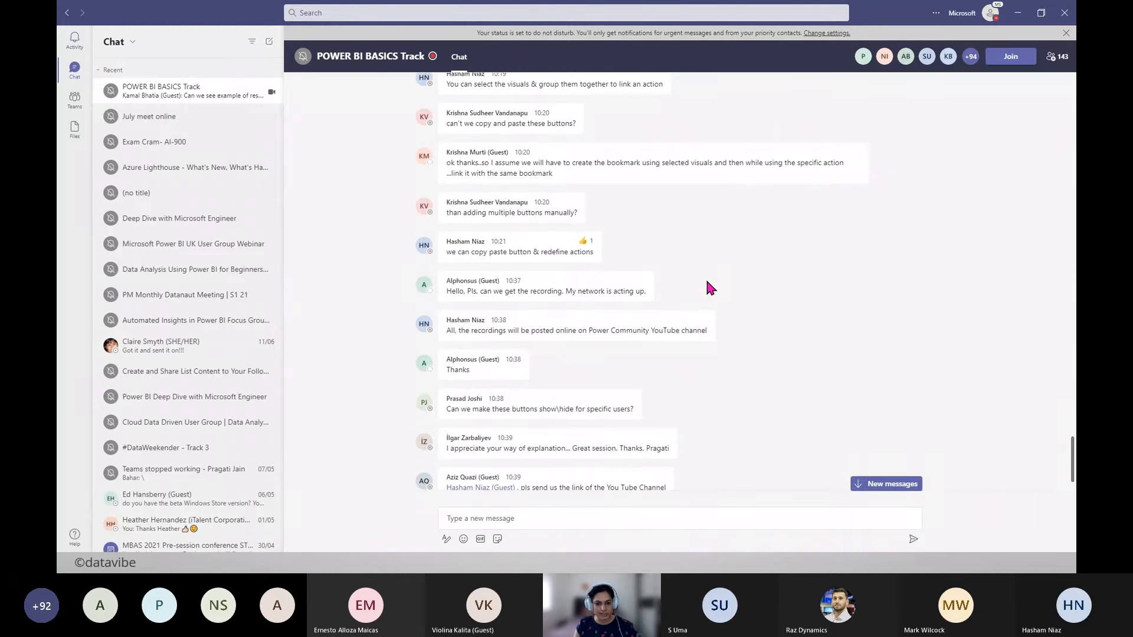
pyautogui.scroll(-1, 707, 282)
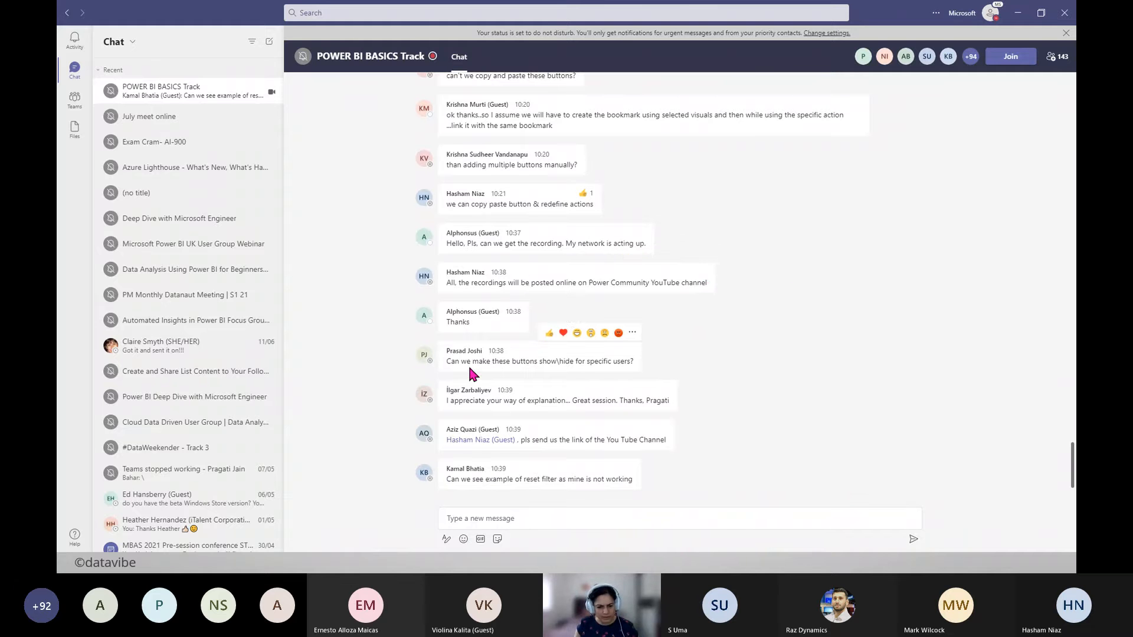
pyautogui.moveTo(547, 362); pyautogui.dragTo(630, 363)
pyautogui.click(791, 372)
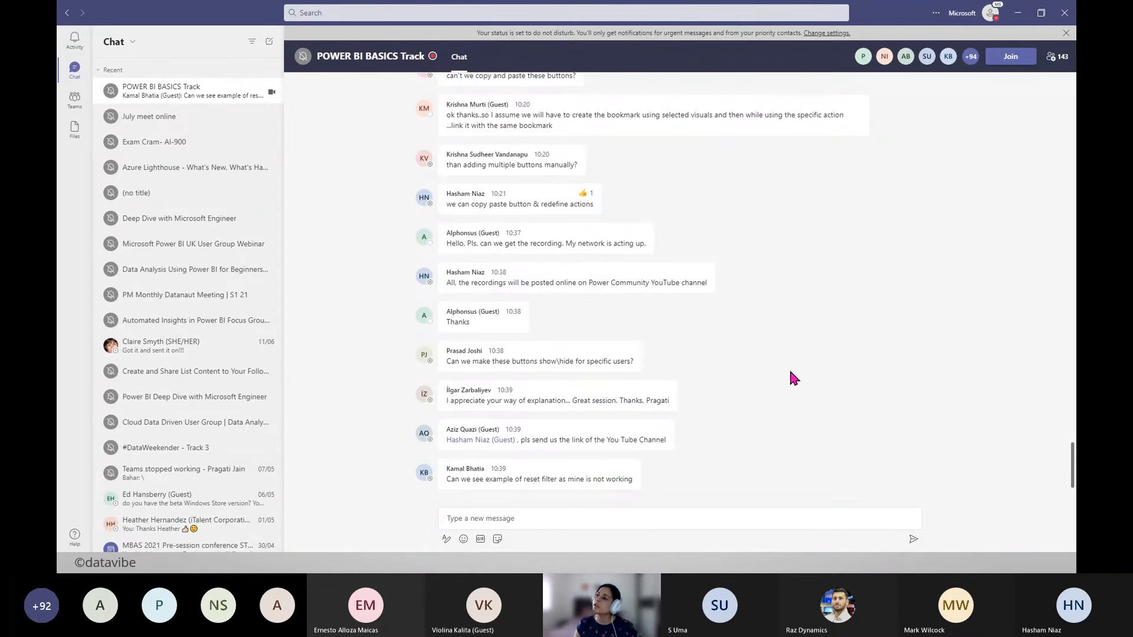
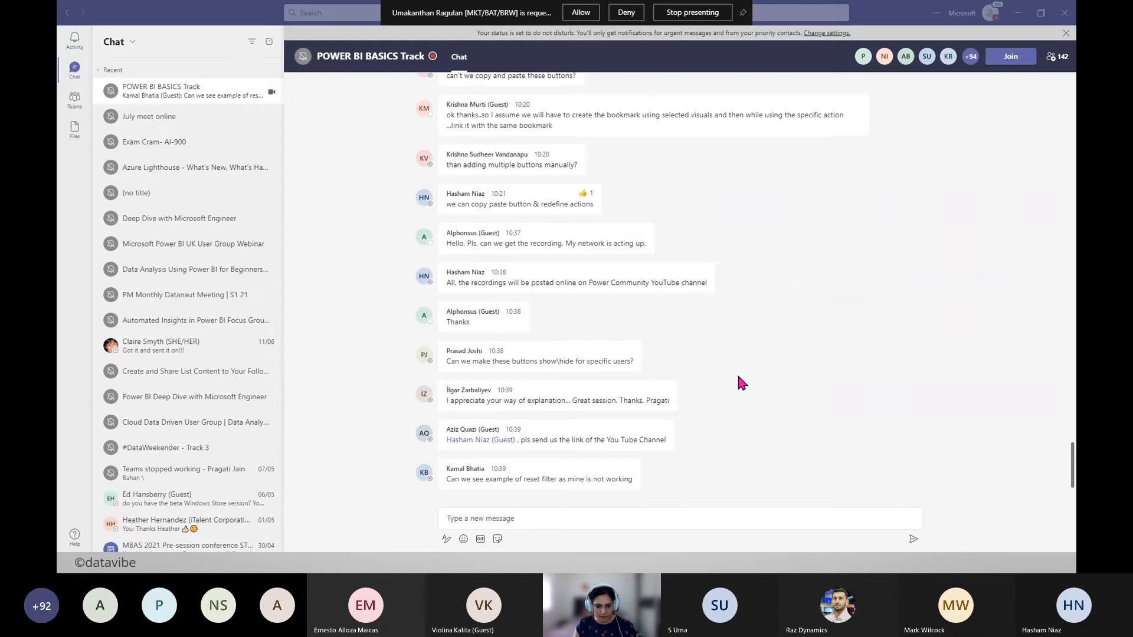
# - Check the agenda slide, then switch to Power BI Desktop and add a new report page
pyautogui.hotkey('alt', 'Tab')
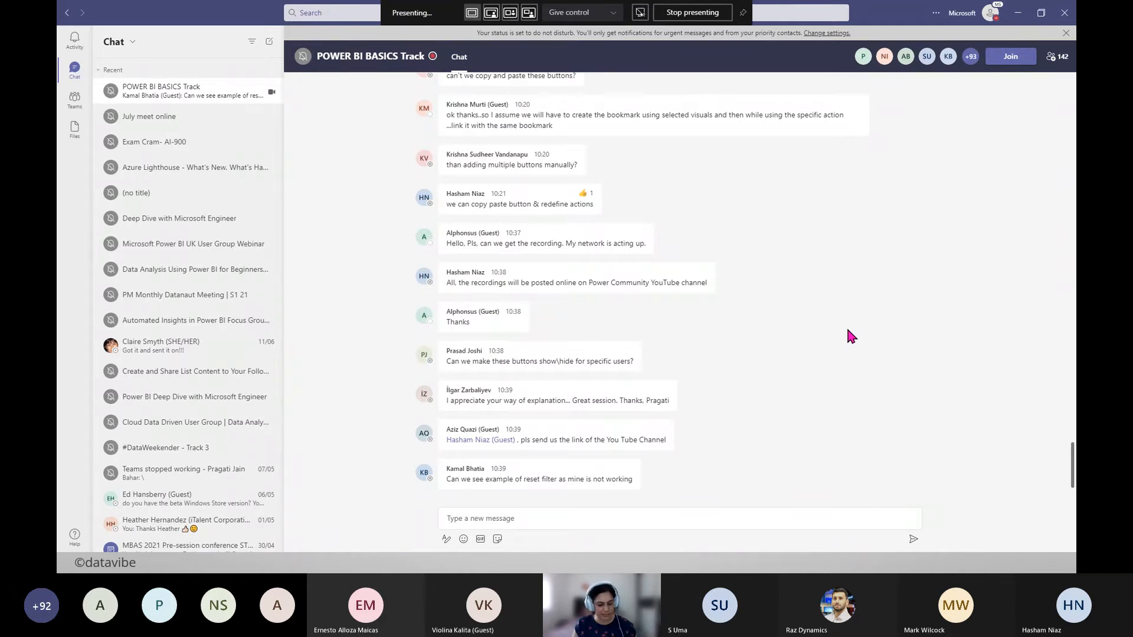
pyautogui.hotkey('alt', 'Tab')
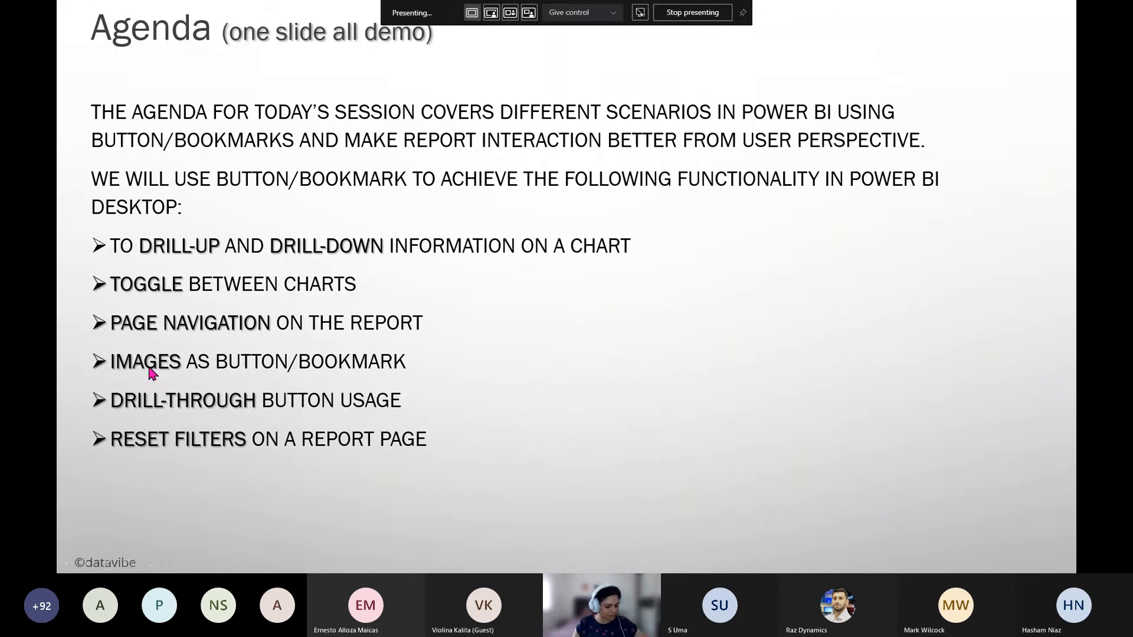
pyautogui.hotkey('alt', 'Tab')
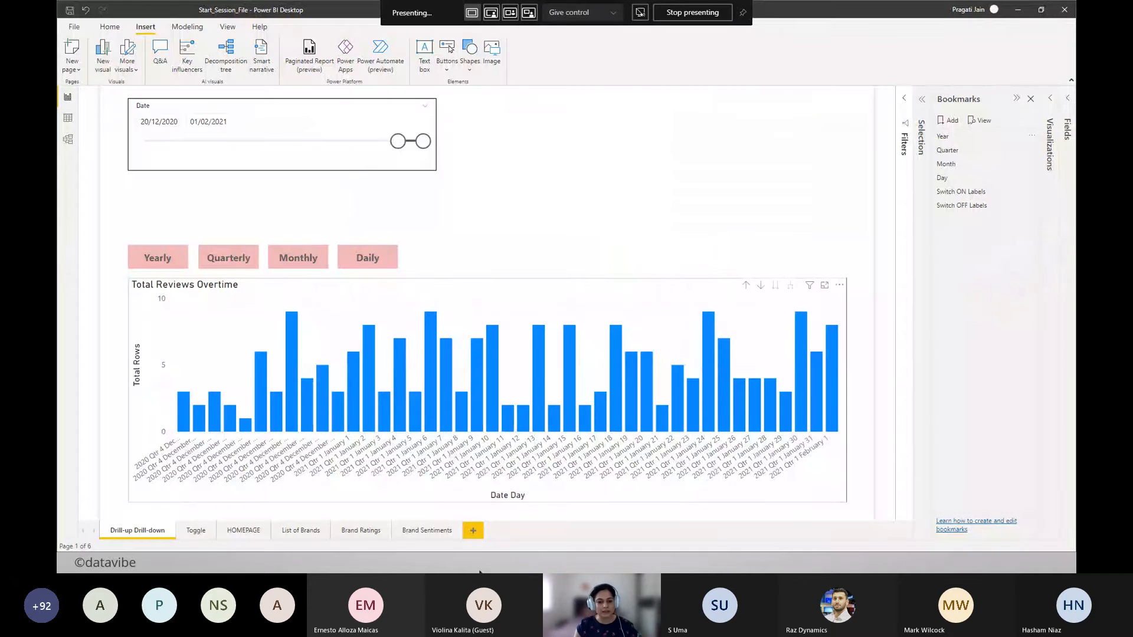
pyautogui.click(473, 530)
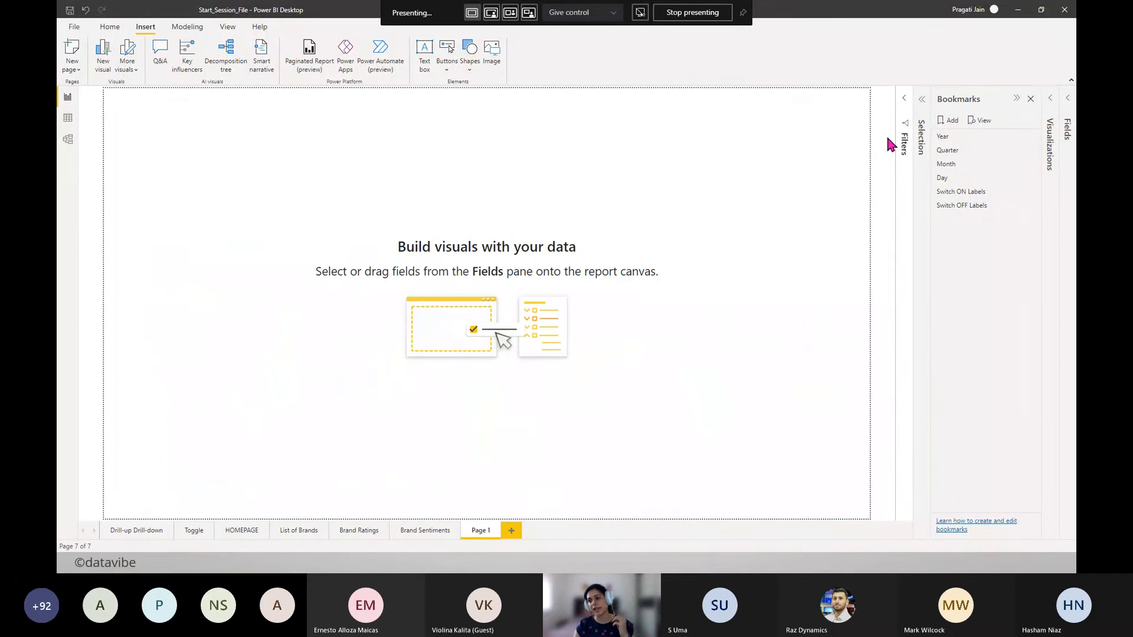
# - Expand the Visualizations and Fields panes, insert an area chart on the new page, and move and enlarge it in the lower part
pyautogui.click(1050, 105)
pyautogui.click(1068, 105)
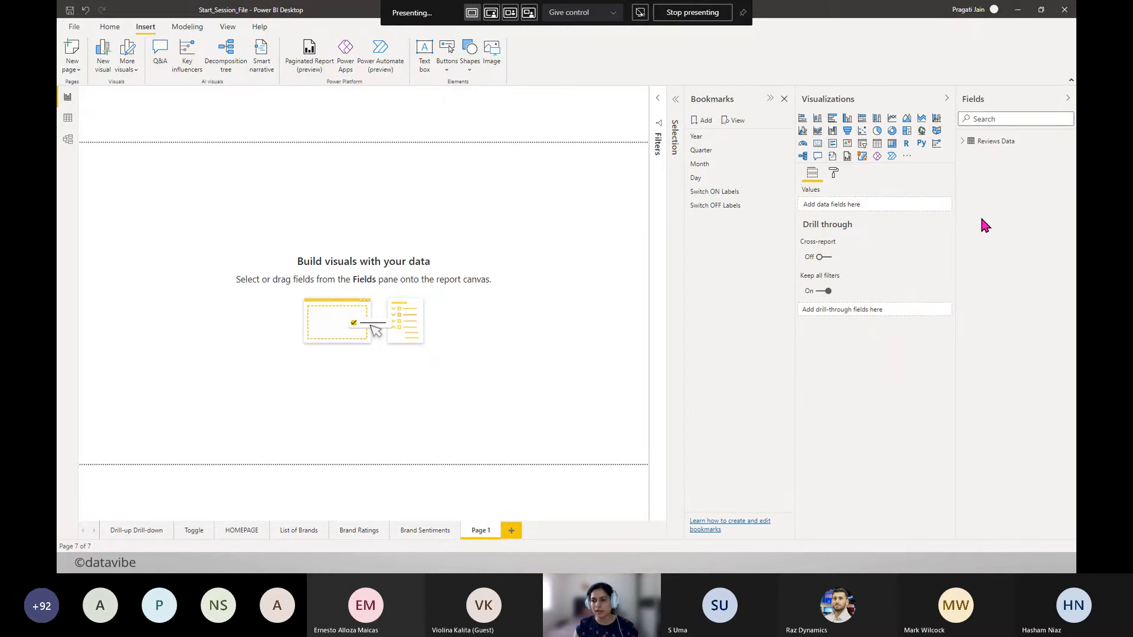
pyautogui.click(906, 118)
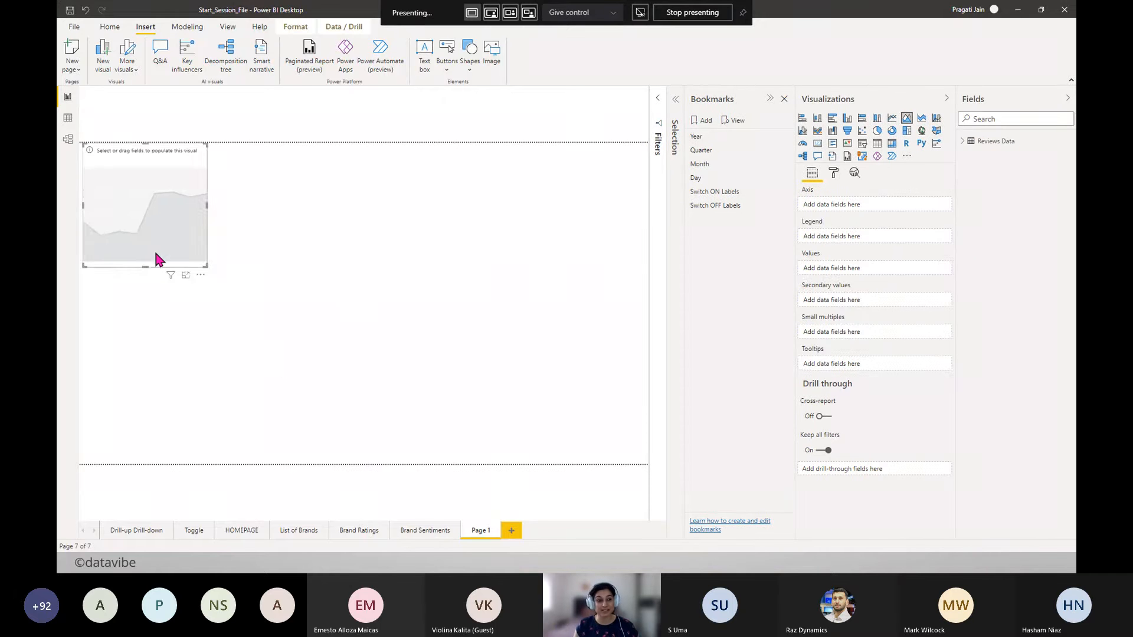
pyautogui.moveTo(154, 249); pyautogui.dragTo(621, 413)
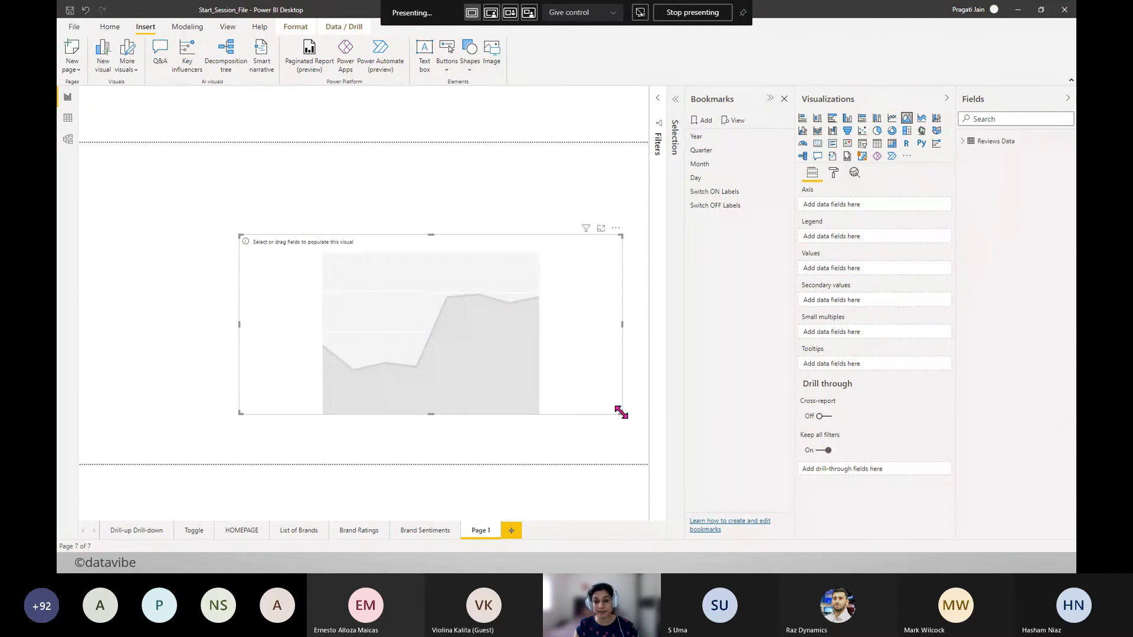
# - Put the Date hierarchy from Reviews Data on the area chart's axis, keeping only the Year and Month levels
pyautogui.click(972, 143)
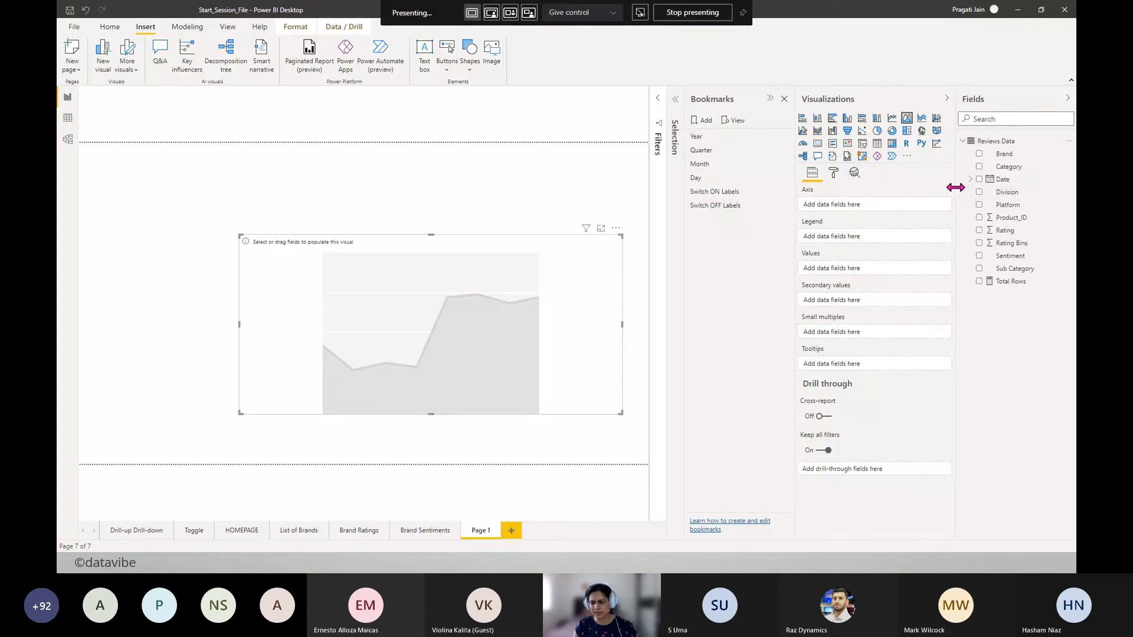
pyautogui.moveTo(955, 187); pyautogui.dragTo(817, 210)
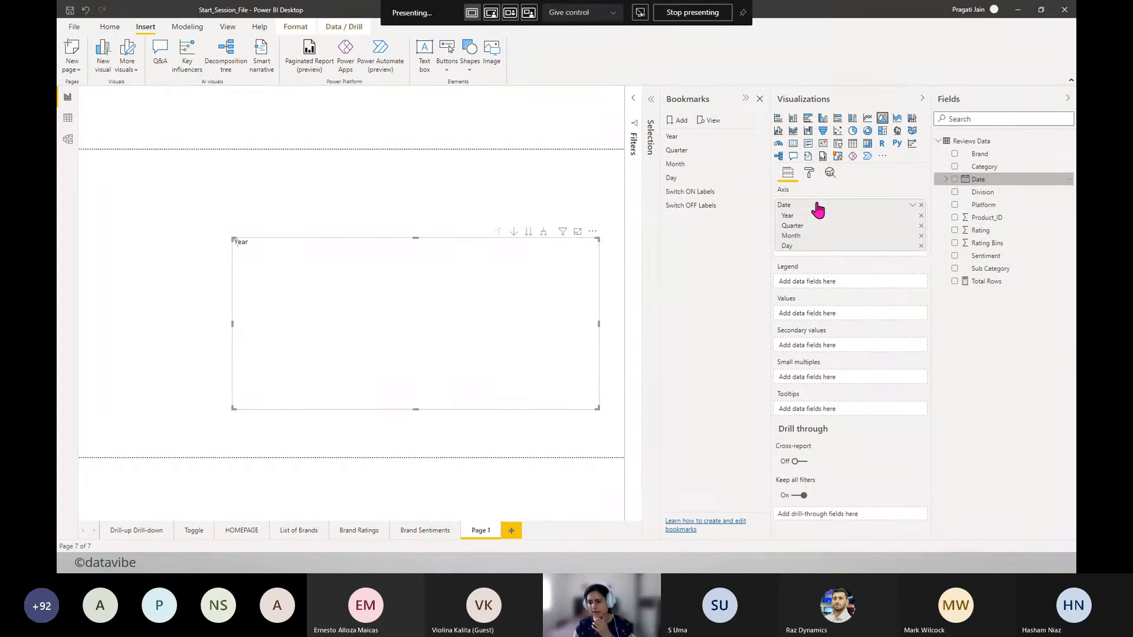
pyautogui.click(922, 225)
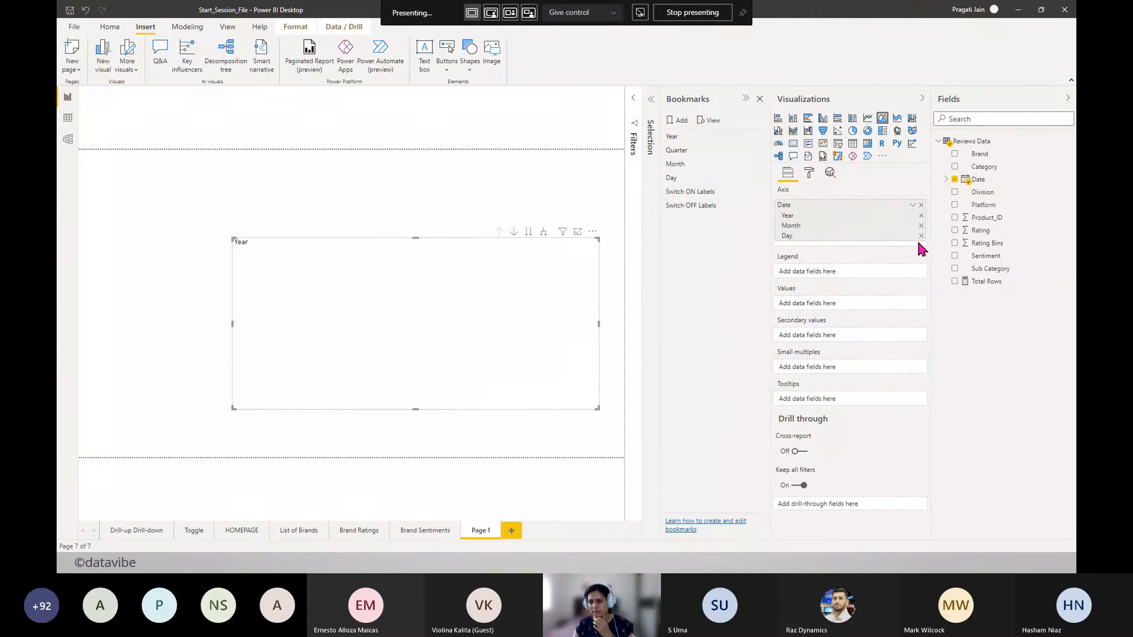
pyautogui.click(921, 236)
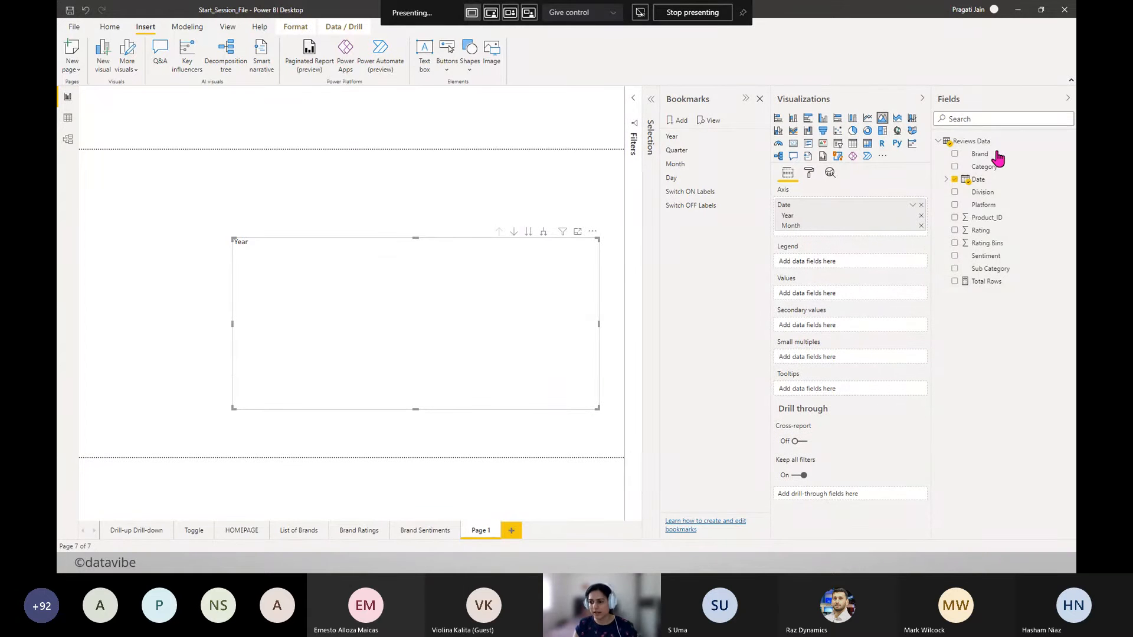
# - Use Total Rows as the area chart's values and Sentiment as its legend, then collapse the Fields pane
pyautogui.moveTo(994, 289); pyautogui.dragTo(841, 302)
pyautogui.moveTo(998, 258); pyautogui.dragTo(839, 267)
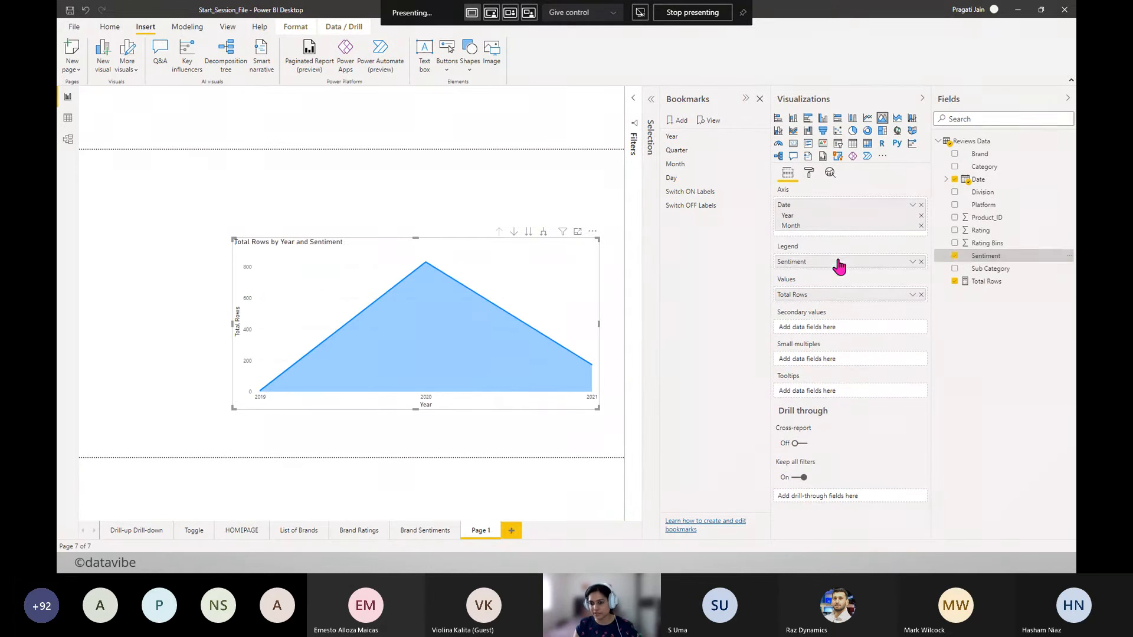
pyautogui.click(1067, 98)
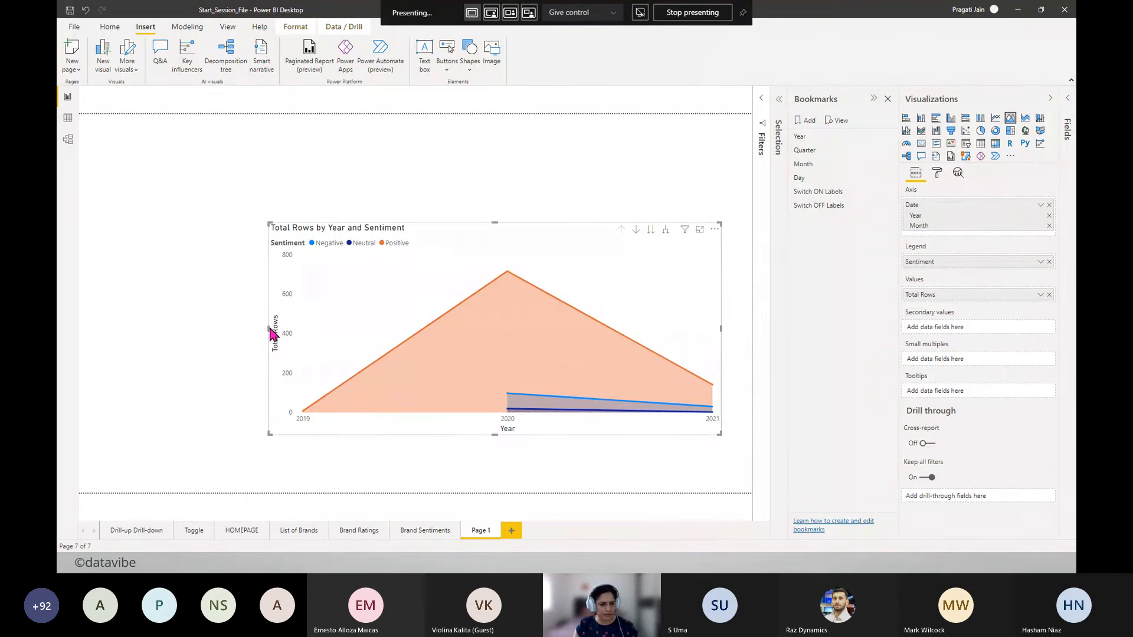
# - Widen the area chart across most of the page, make it slightly taller, and expand its date hierarchy to the month level
pyautogui.moveTo(270, 328); pyautogui.dragTo(100, 324)
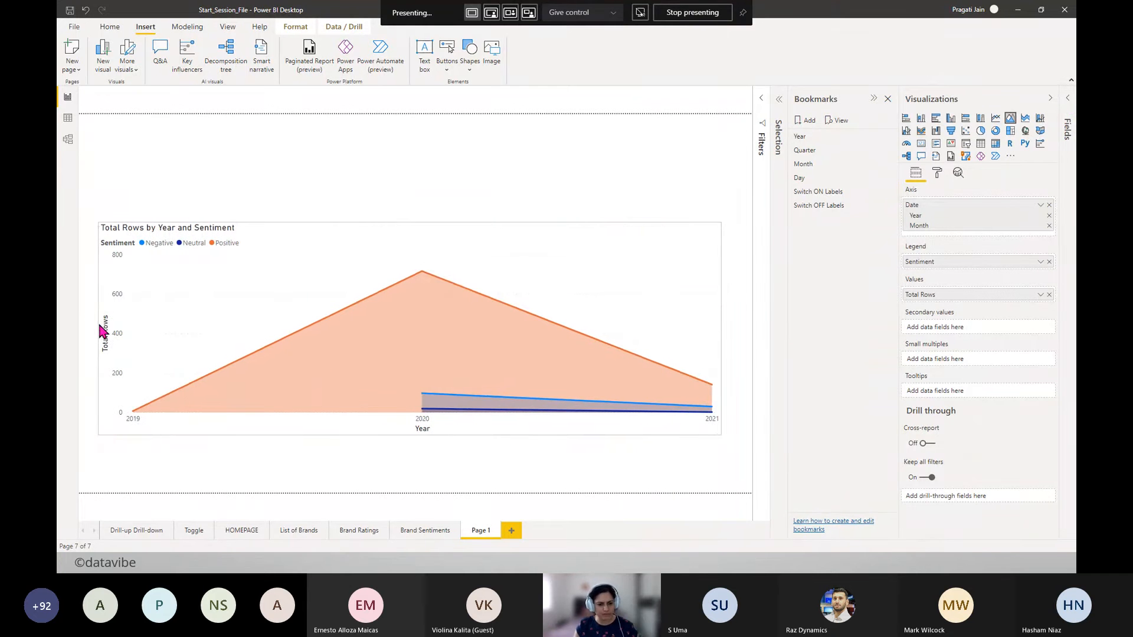
pyautogui.moveTo(410, 434); pyautogui.dragTo(407, 446)
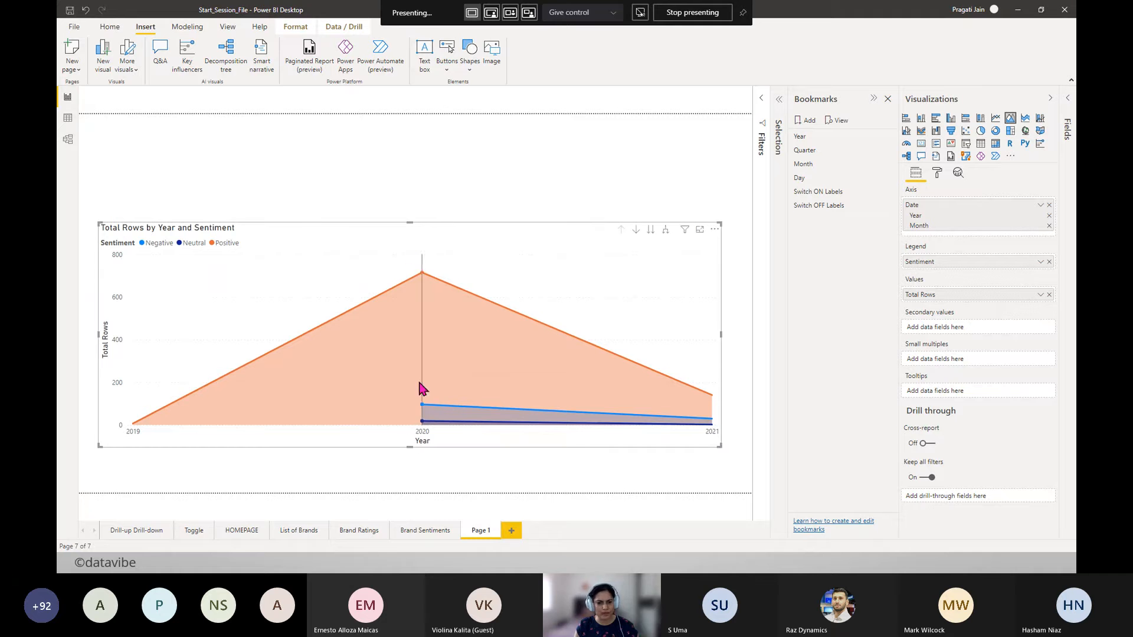
pyautogui.click(665, 230)
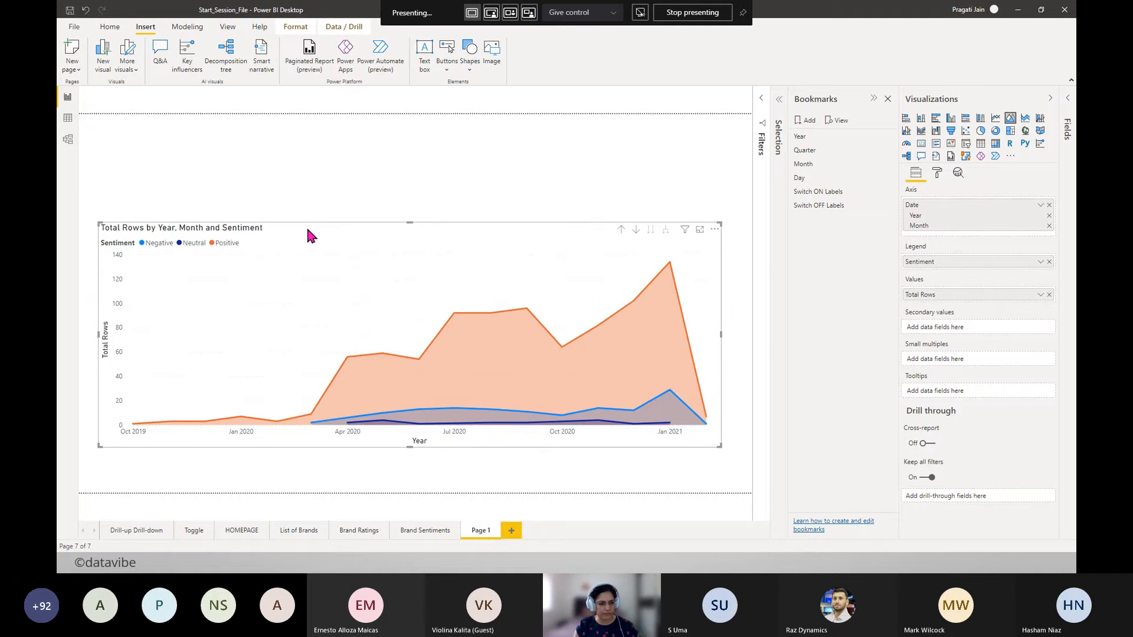
# - Move the area chart to the page's upper-left area, shrink its width and height, and turn on its border
pyautogui.moveTo(306, 225); pyautogui.dragTo(299, 141)
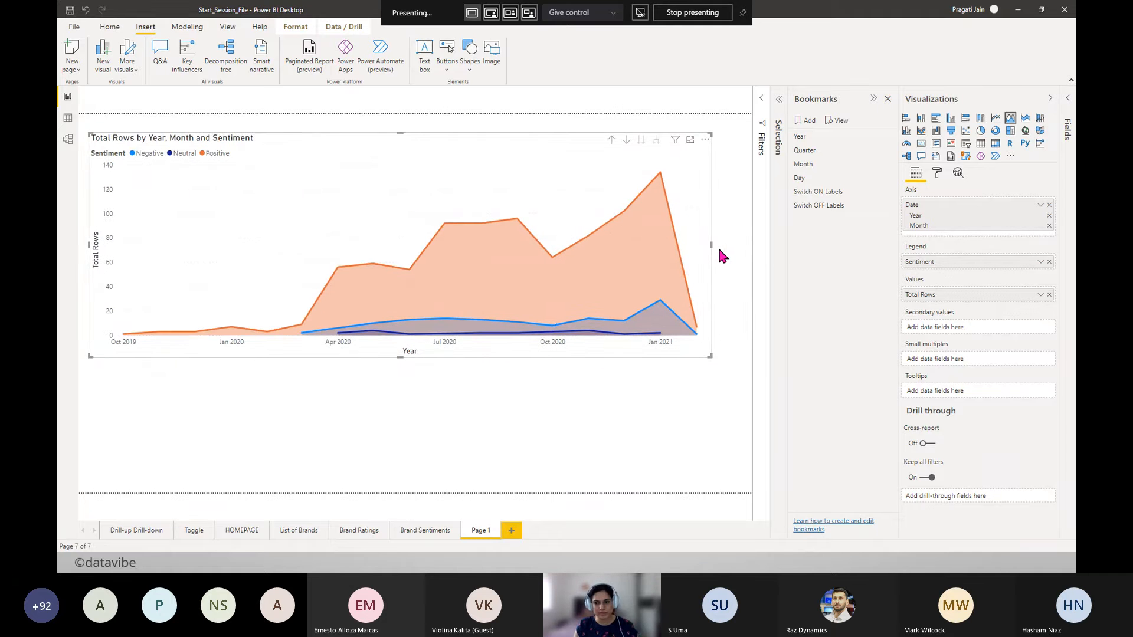
pyautogui.moveTo(712, 245); pyautogui.dragTo(430, 228)
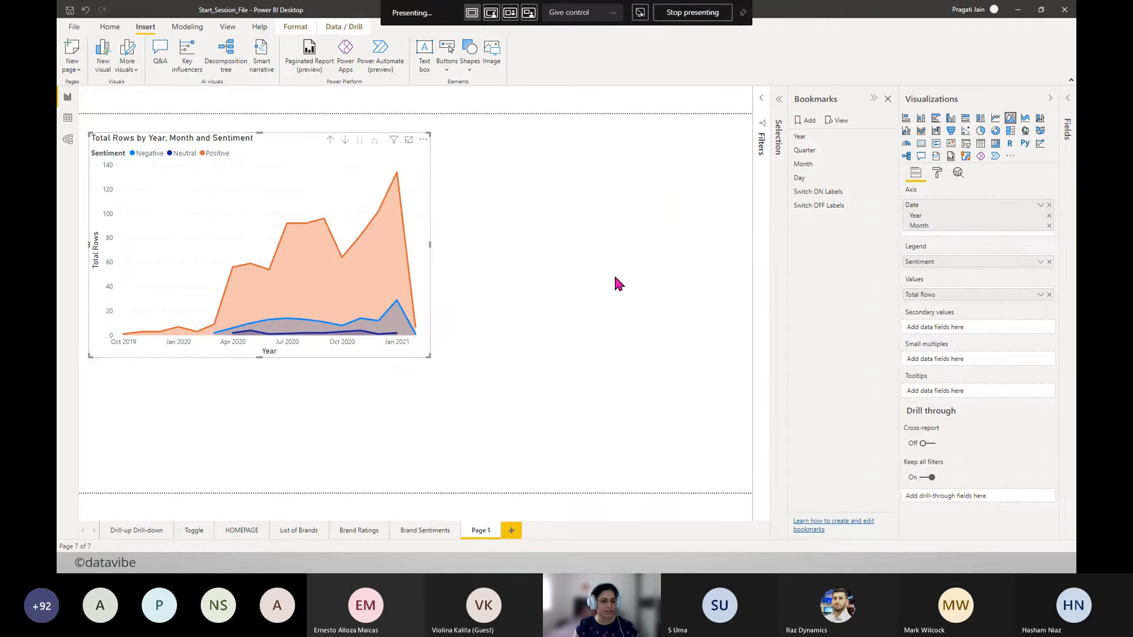
pyautogui.moveTo(258, 357); pyautogui.dragTo(252, 263)
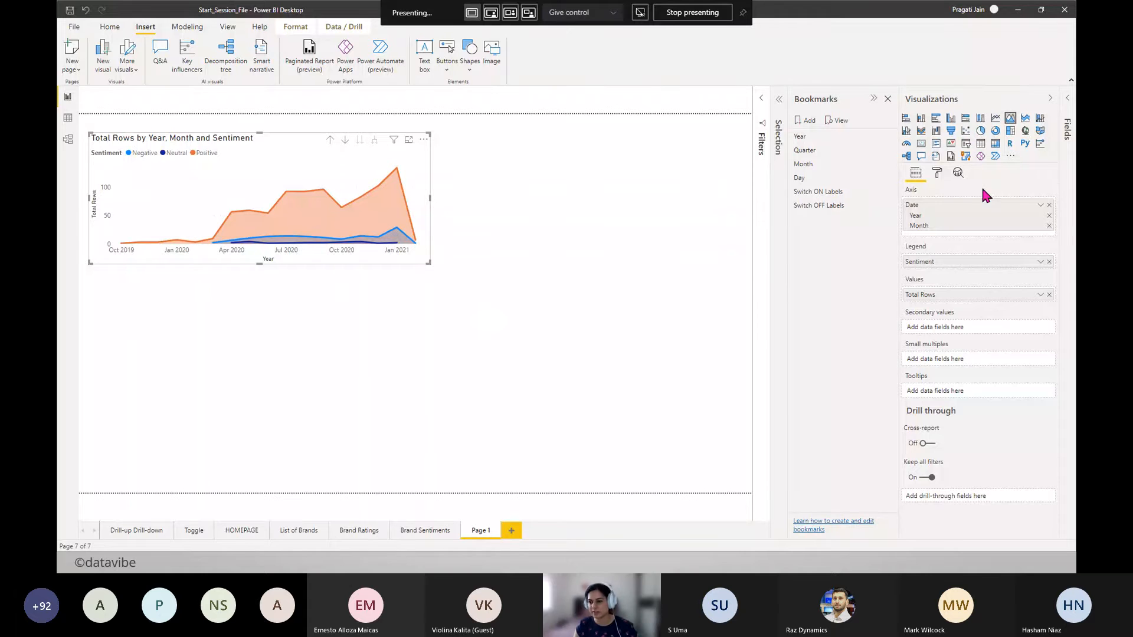
pyautogui.click(935, 173)
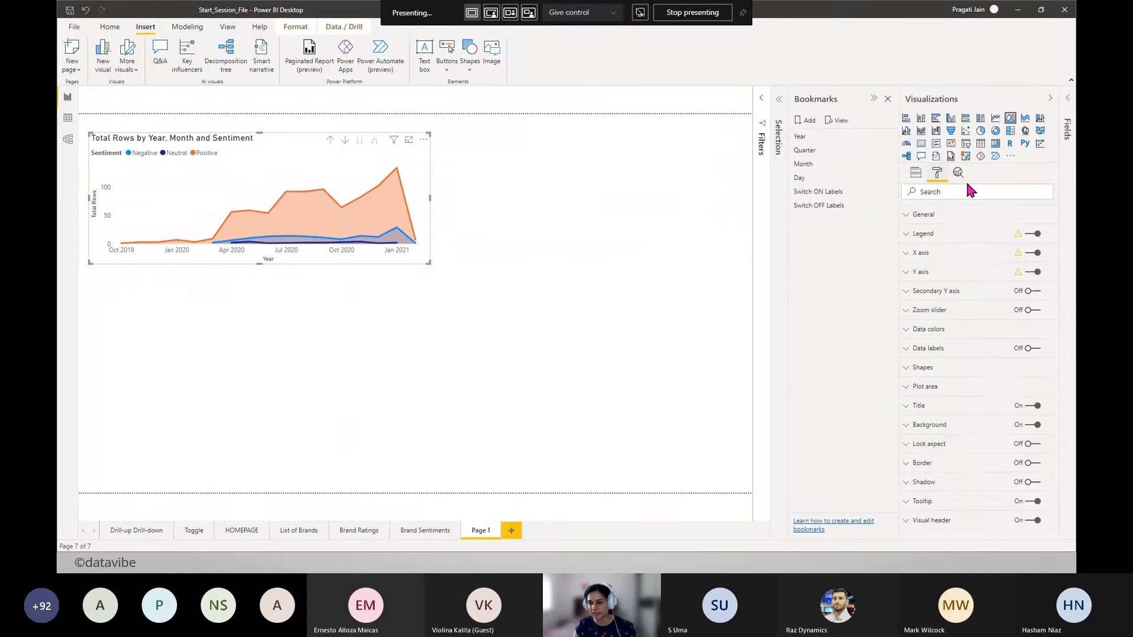
pyautogui.click(1032, 464)
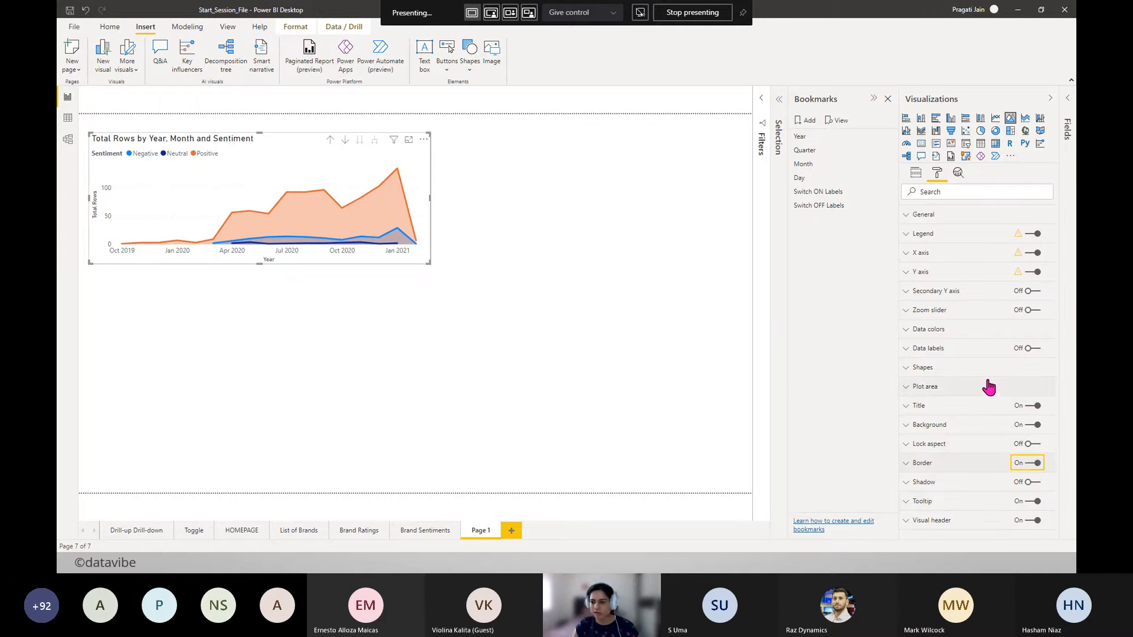
# - Set the area chart's Negative data color to the custom red #FF1010
pyautogui.click(940, 331)
pyautogui.click(928, 365)
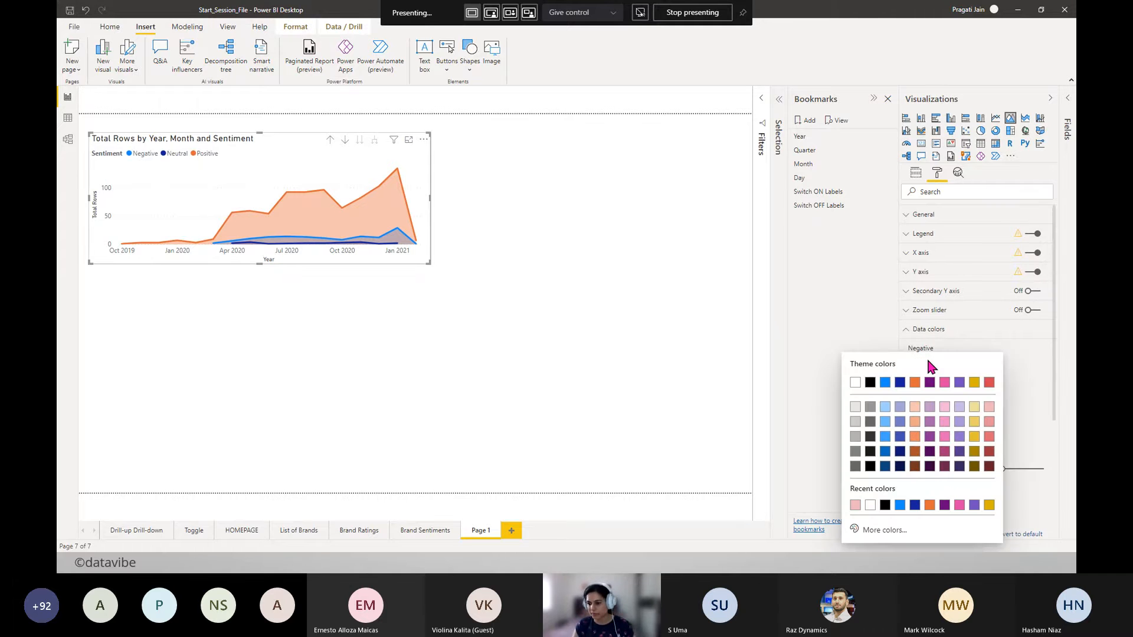
pyautogui.click(882, 529)
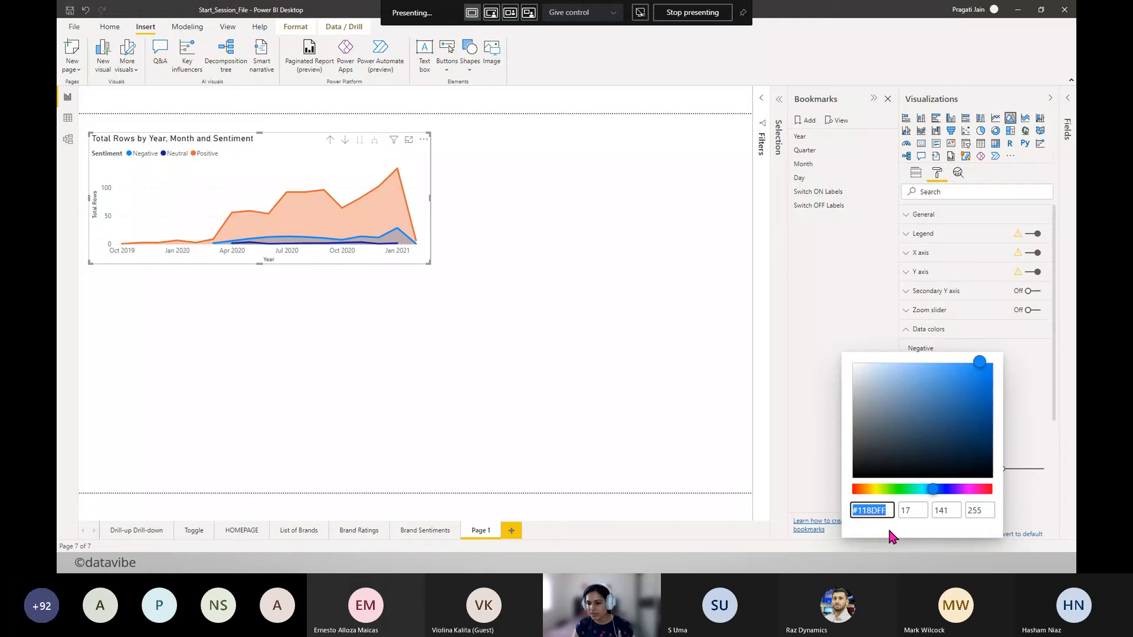
pyautogui.moveTo(934, 500); pyautogui.dragTo(851, 490)
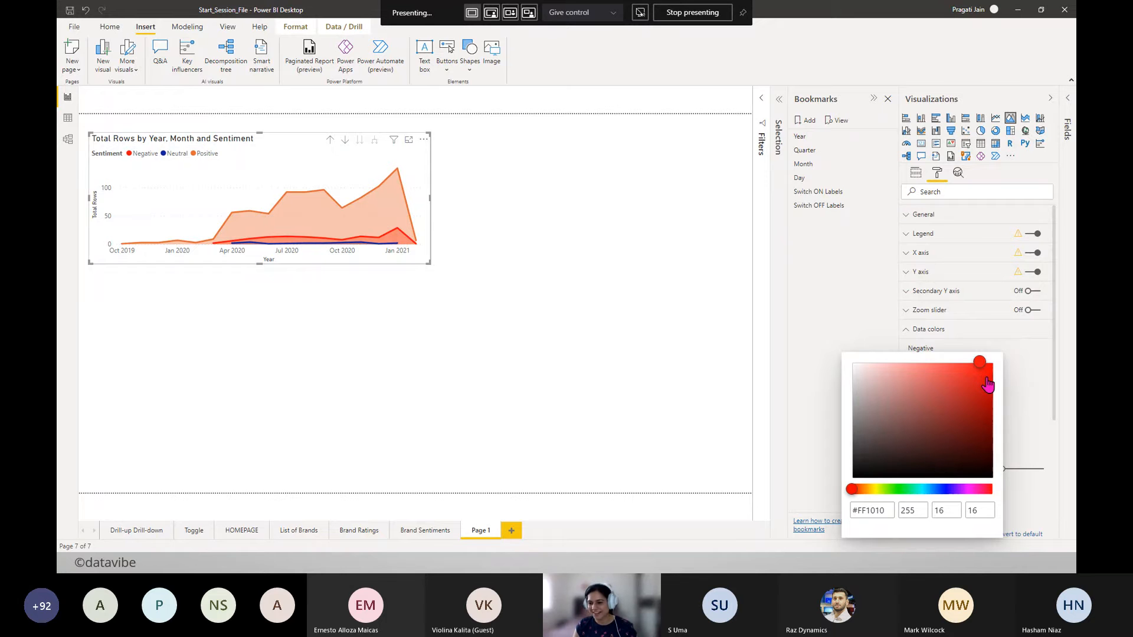
pyautogui.click(1016, 376)
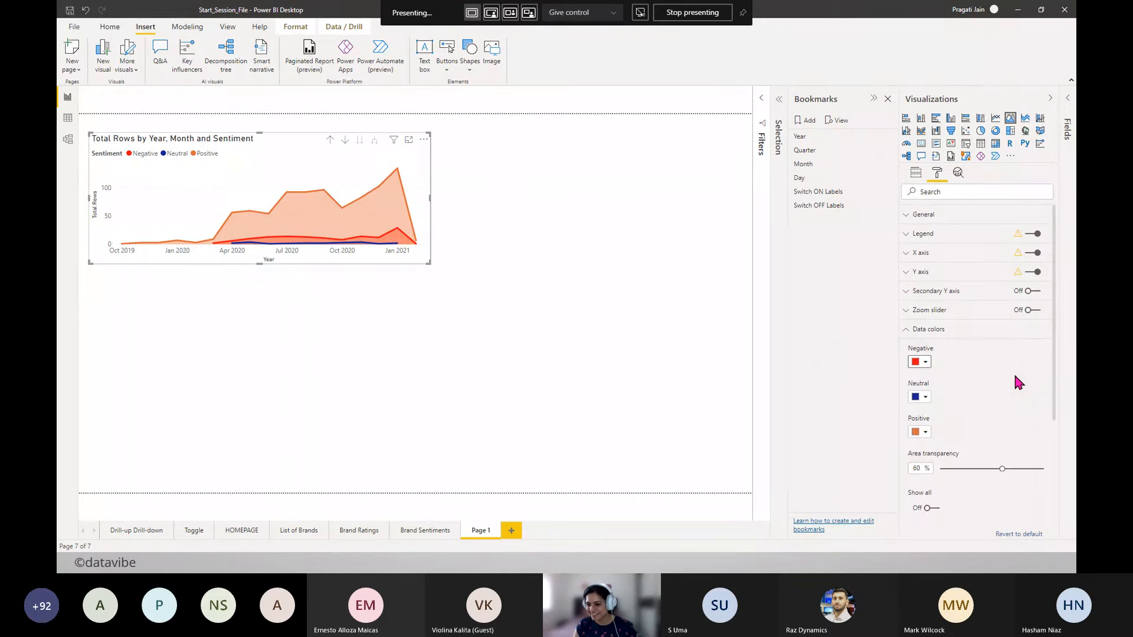
# - Set the area chart's Neutral data color to the custom yellow #DBD00B
pyautogui.click(926, 398)
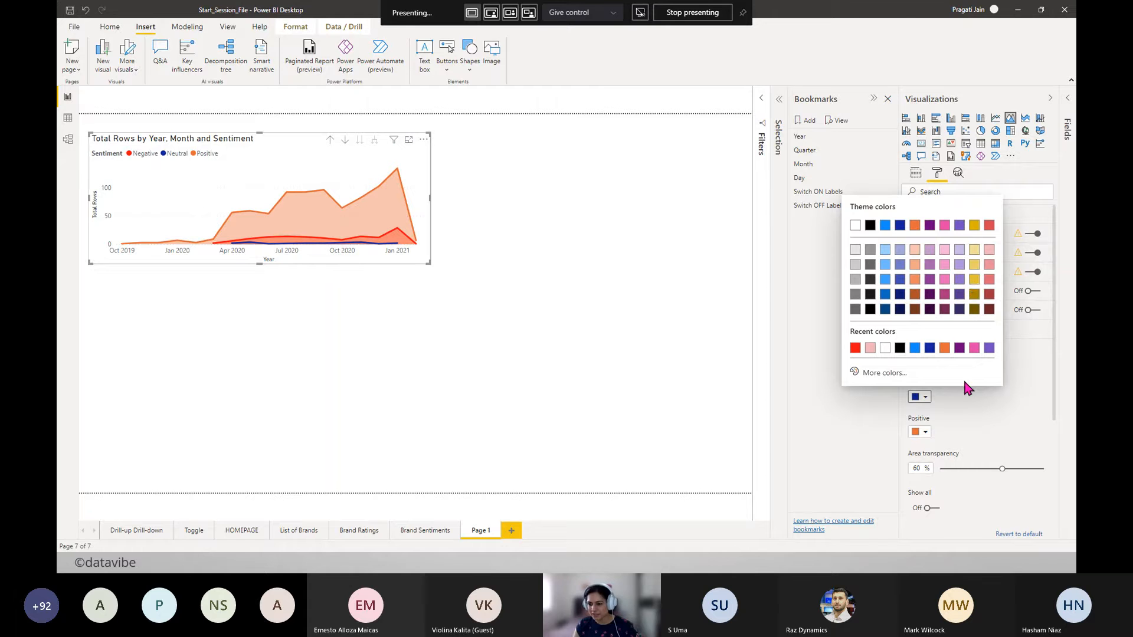
pyautogui.click(888, 373)
pyautogui.moveTo(880, 332); pyautogui.dragTo(873, 335)
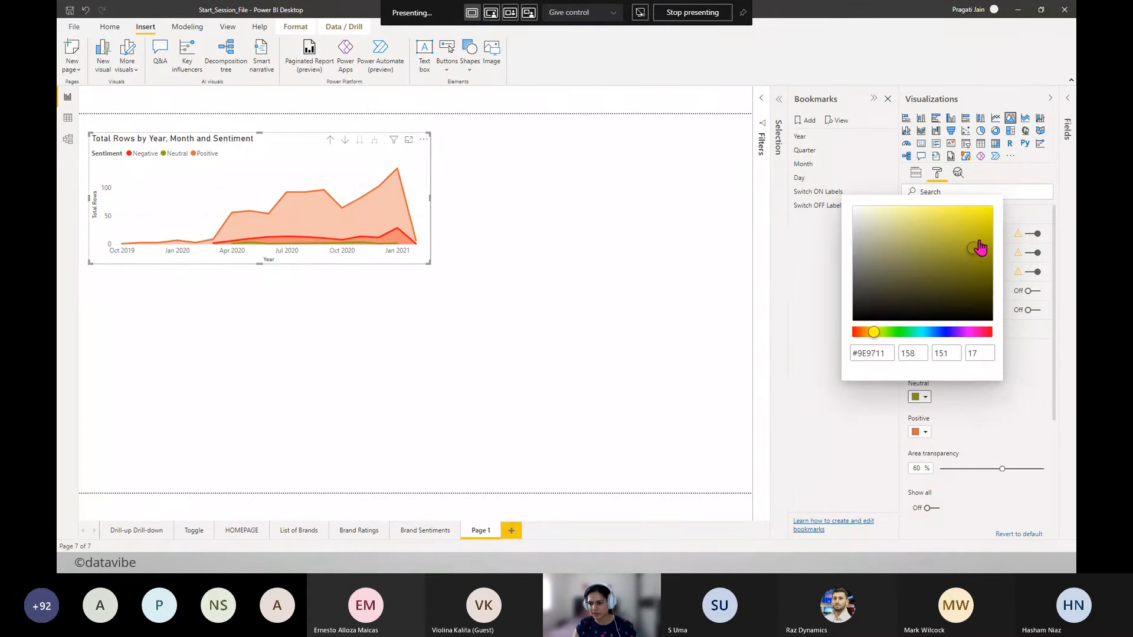
pyautogui.moveTo(979, 248); pyautogui.dragTo(983, 224)
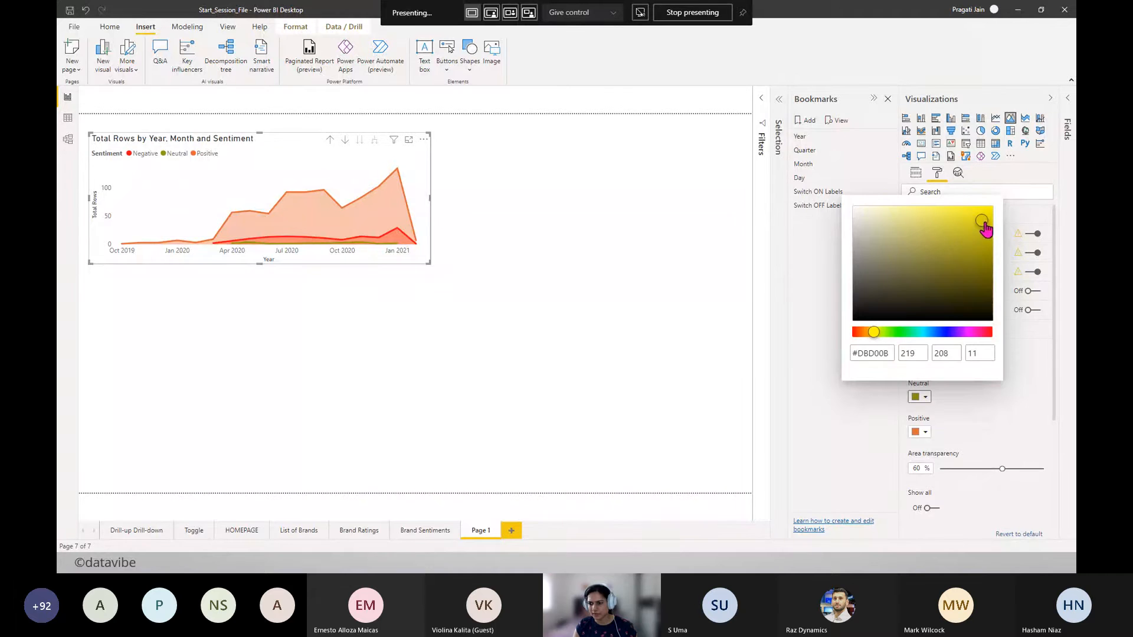
pyautogui.click(1001, 417)
# - Set the area chart's Positive data color to the custom dark green #0C8A0C, then collapse the Visualizations pane
pyautogui.click(925, 433)
pyautogui.click(884, 407)
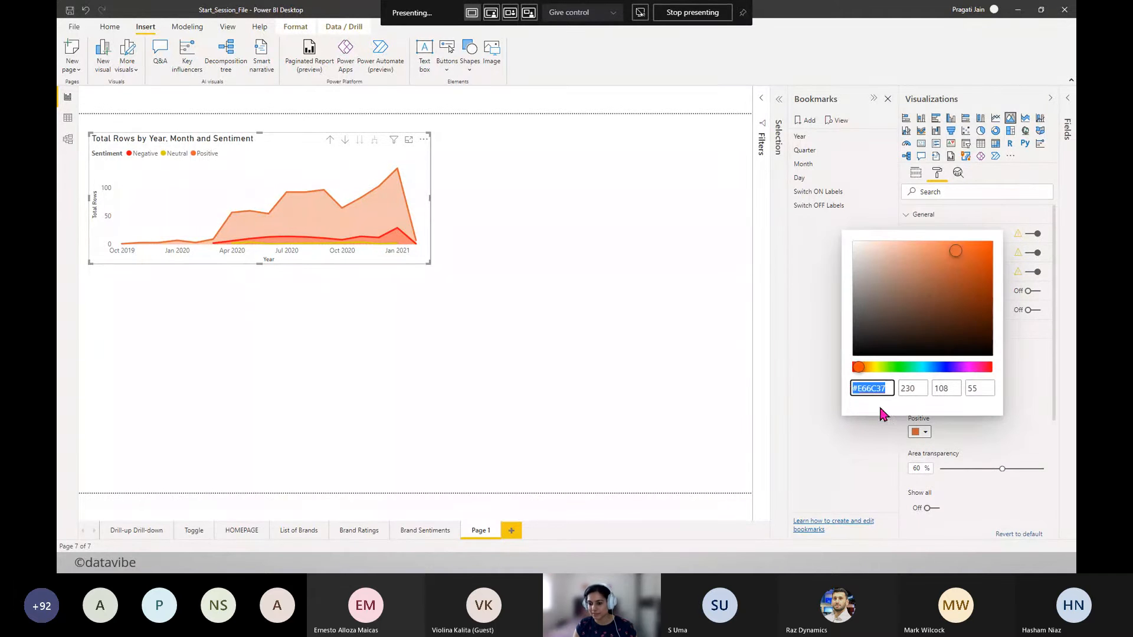
pyautogui.moveTo(857, 368); pyautogui.dragTo(898, 368)
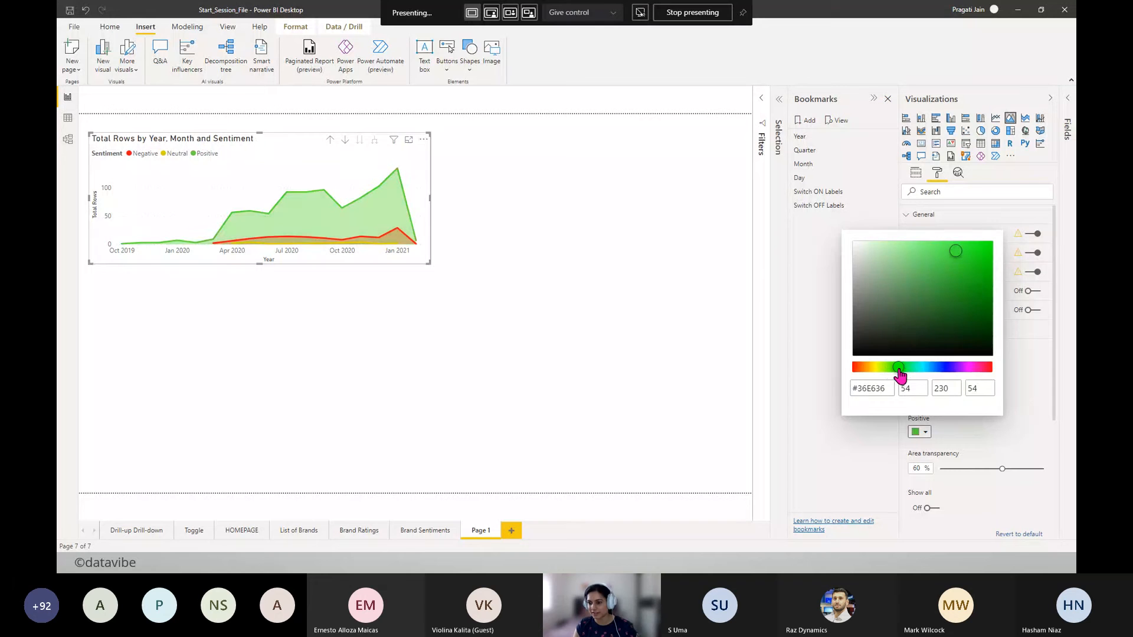
pyautogui.moveTo(956, 251); pyautogui.dragTo(975, 269)
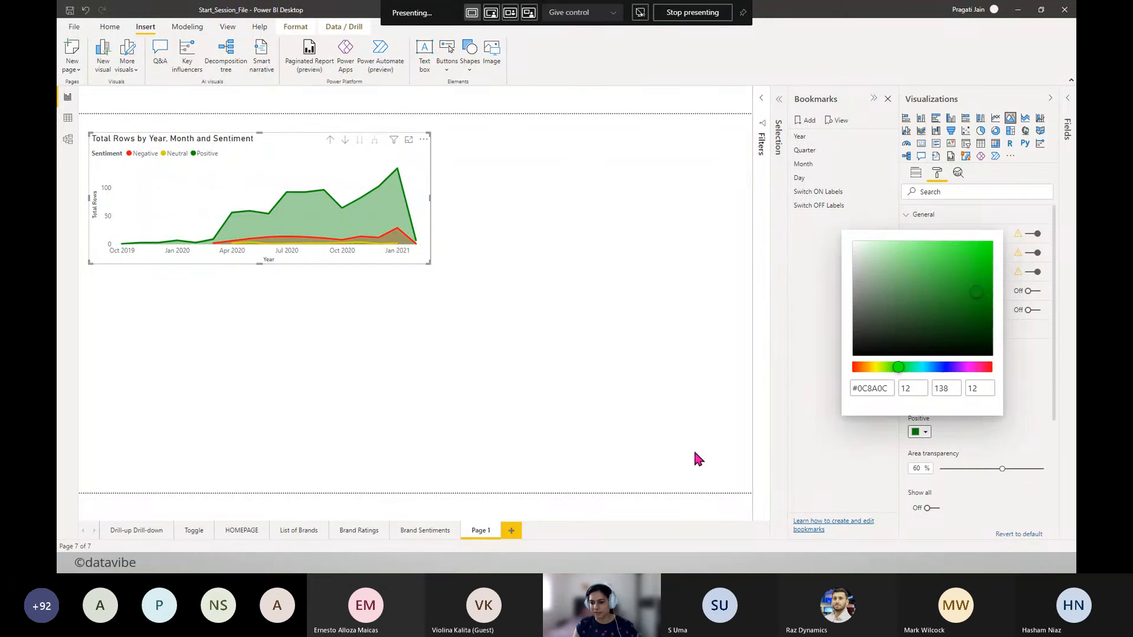
pyautogui.click(709, 403)
pyautogui.click(907, 334)
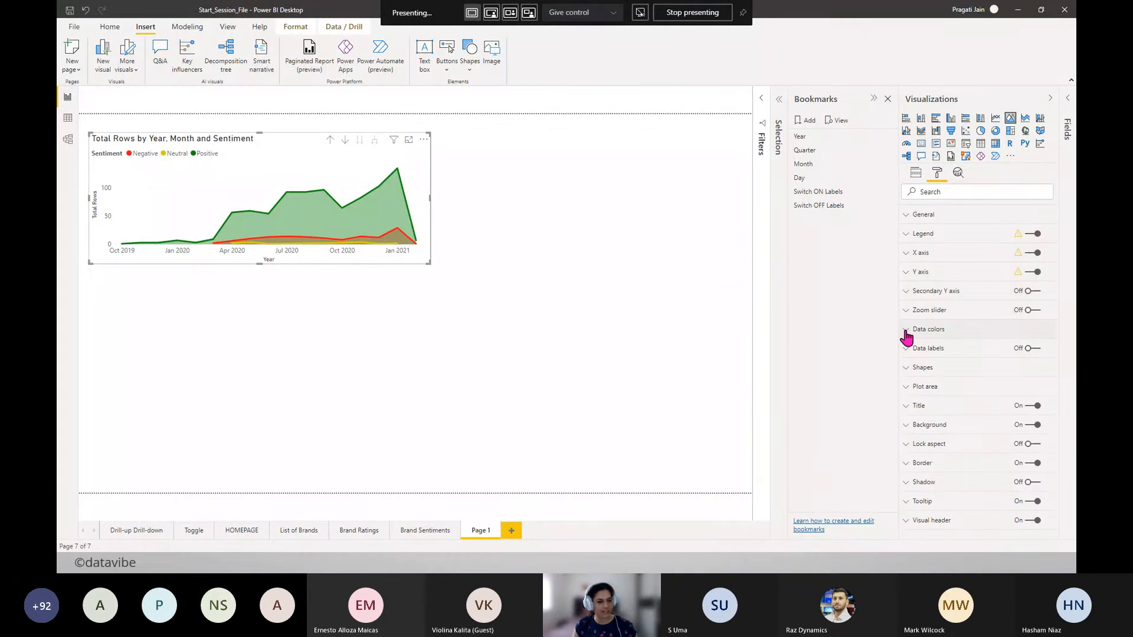
pyautogui.click(1049, 99)
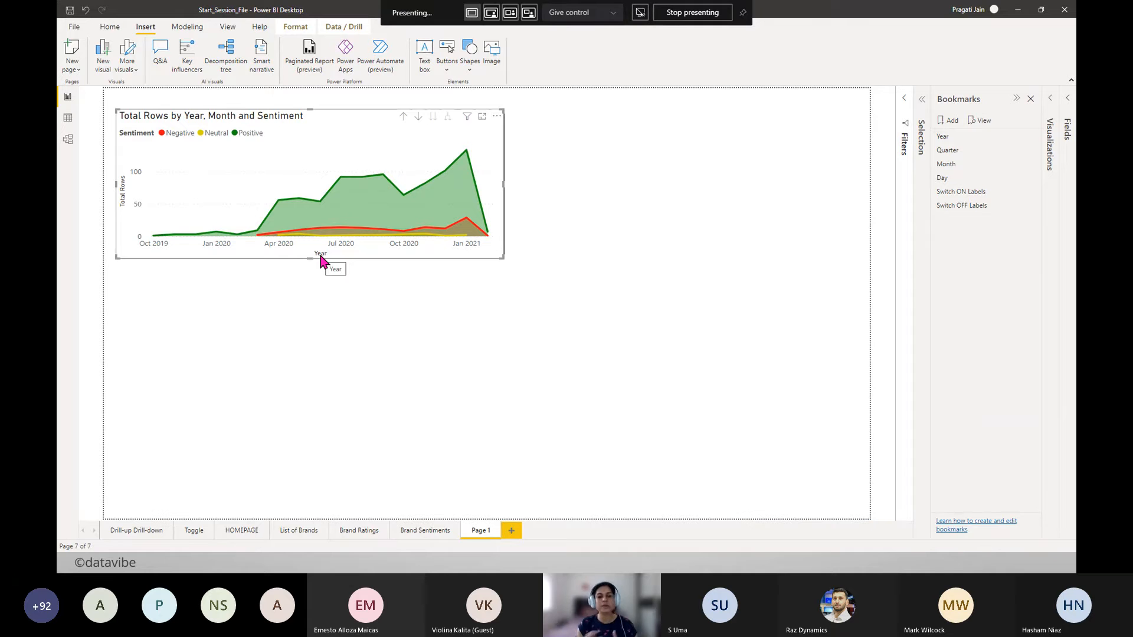
# - Filter the area chart's Sentiment field to show only Positive
pyautogui.click(612, 176)
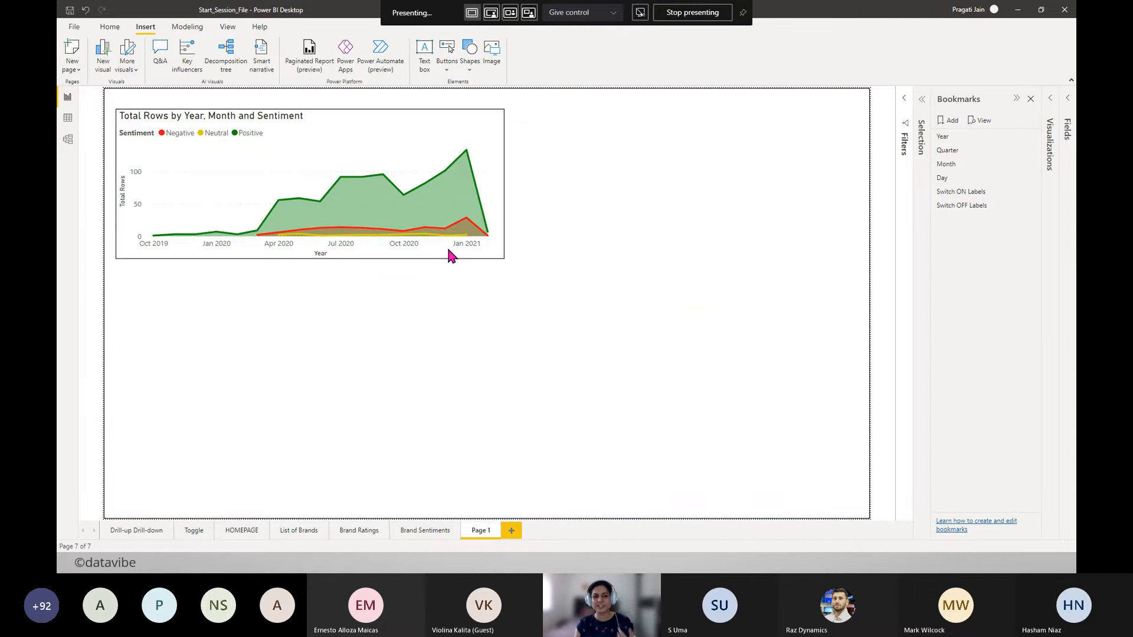
pyautogui.click(323, 117)
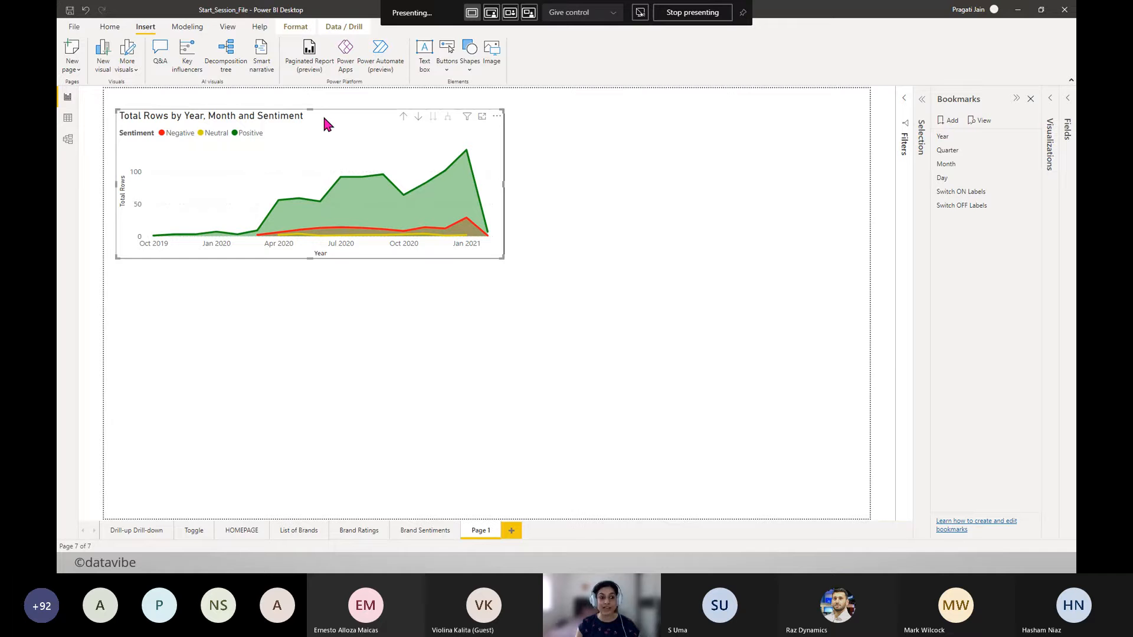
pyautogui.click(905, 115)
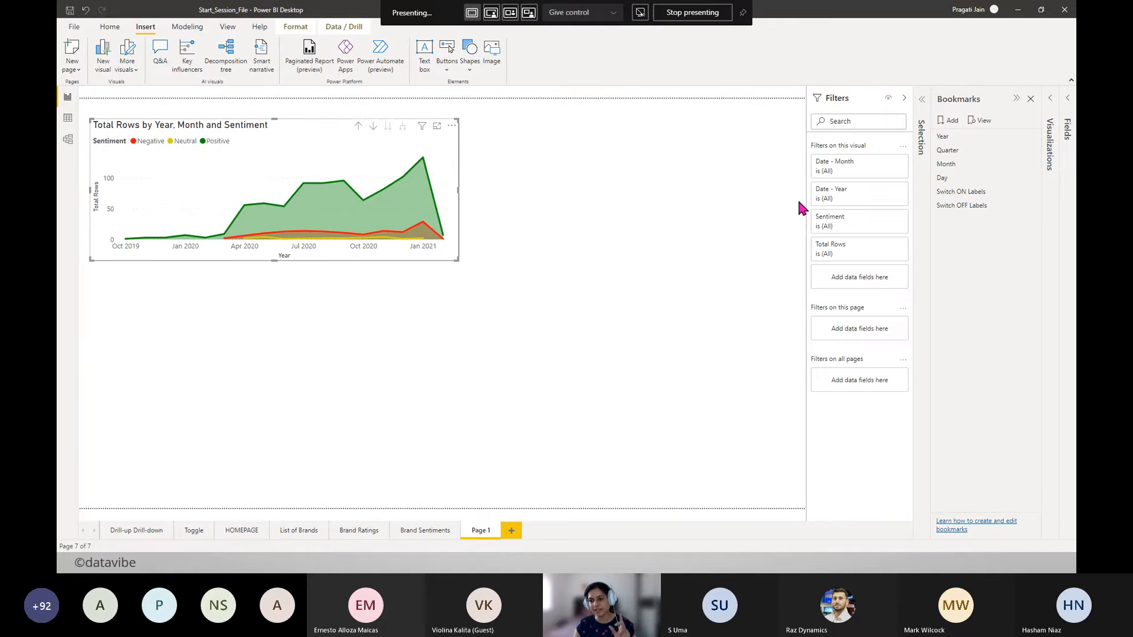
pyautogui.click(887, 219)
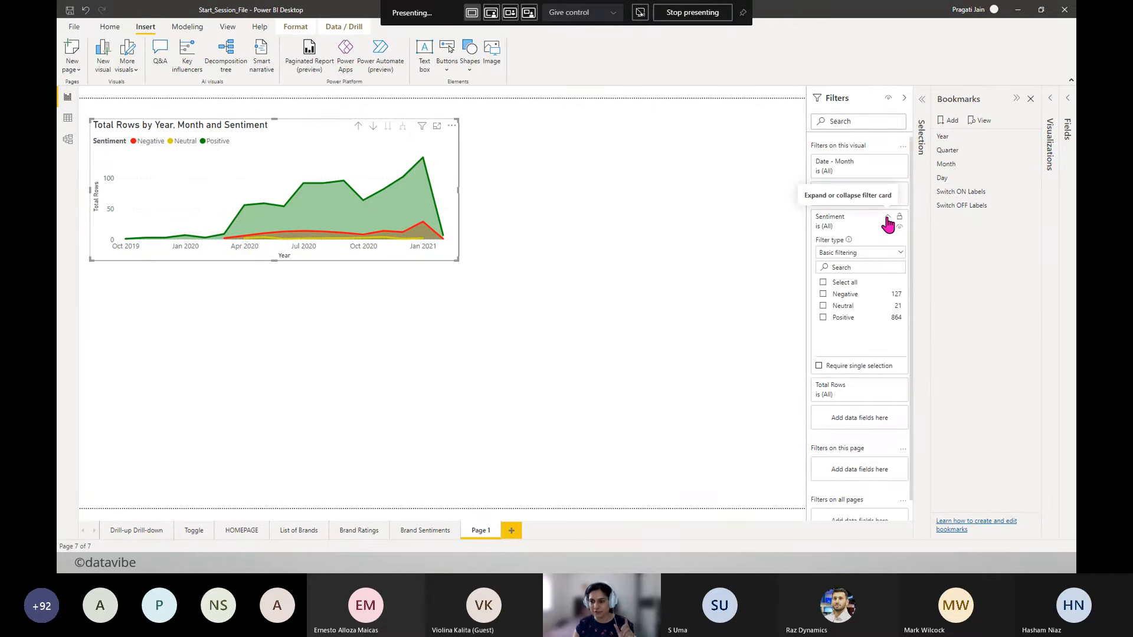
pyautogui.click(823, 318)
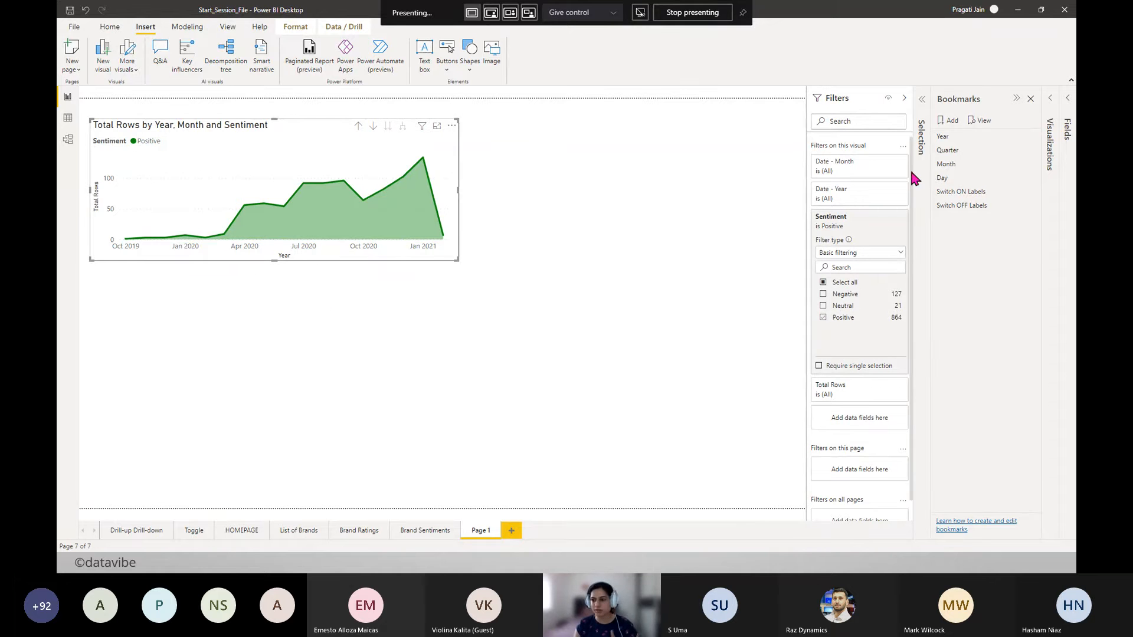
# - Change the area chart's title text to "Total Reviews Overtime - POSITIVE"
pyautogui.click(1050, 142)
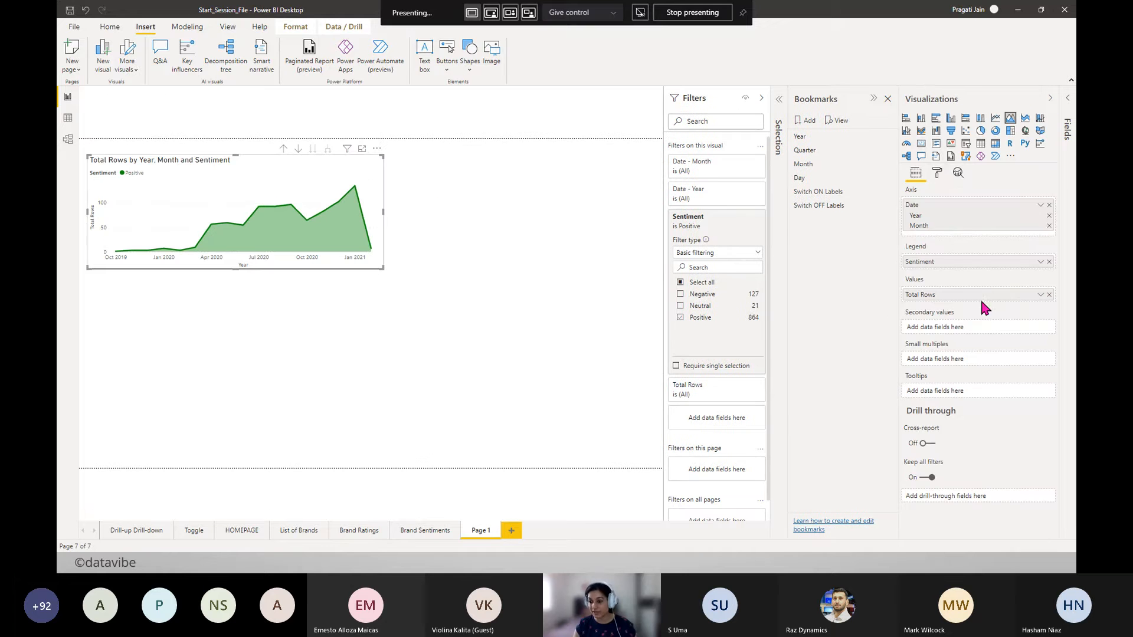
pyautogui.click(938, 173)
pyautogui.click(920, 407)
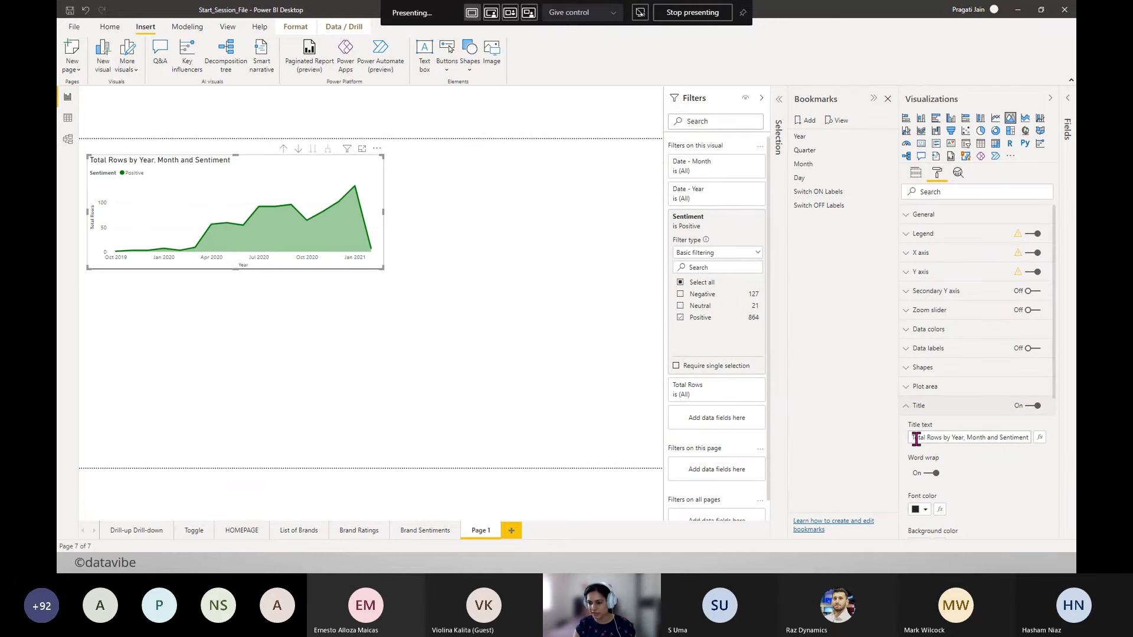
pyautogui.moveTo(910, 438); pyautogui.dragTo(1033, 441)
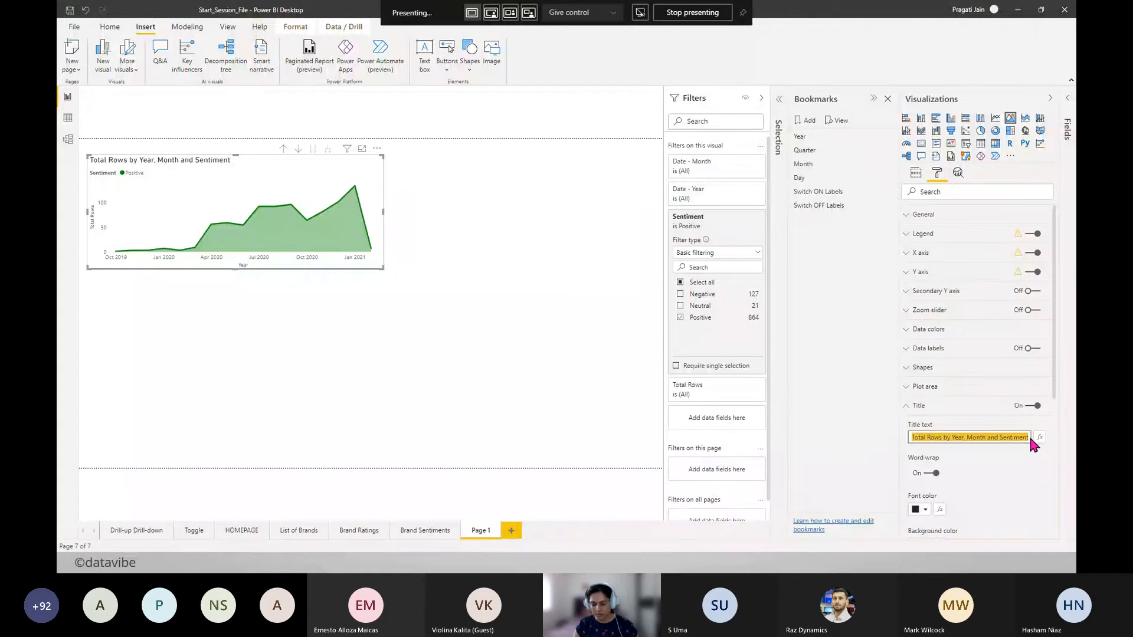
pyautogui.write('Total ')
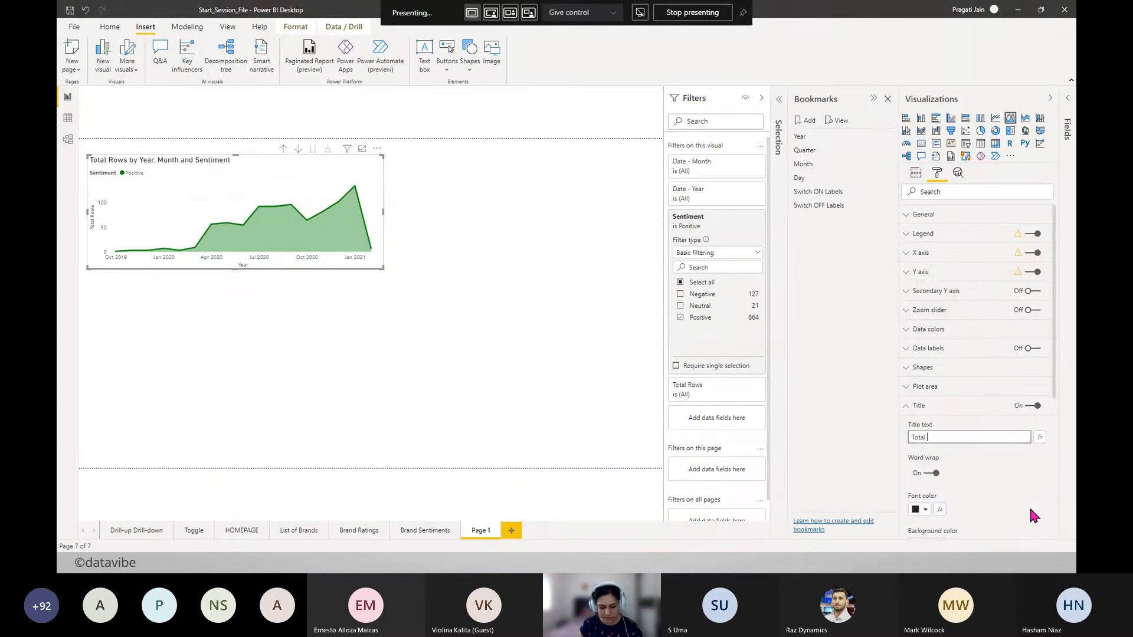
pyautogui.write('Reviews Ov')
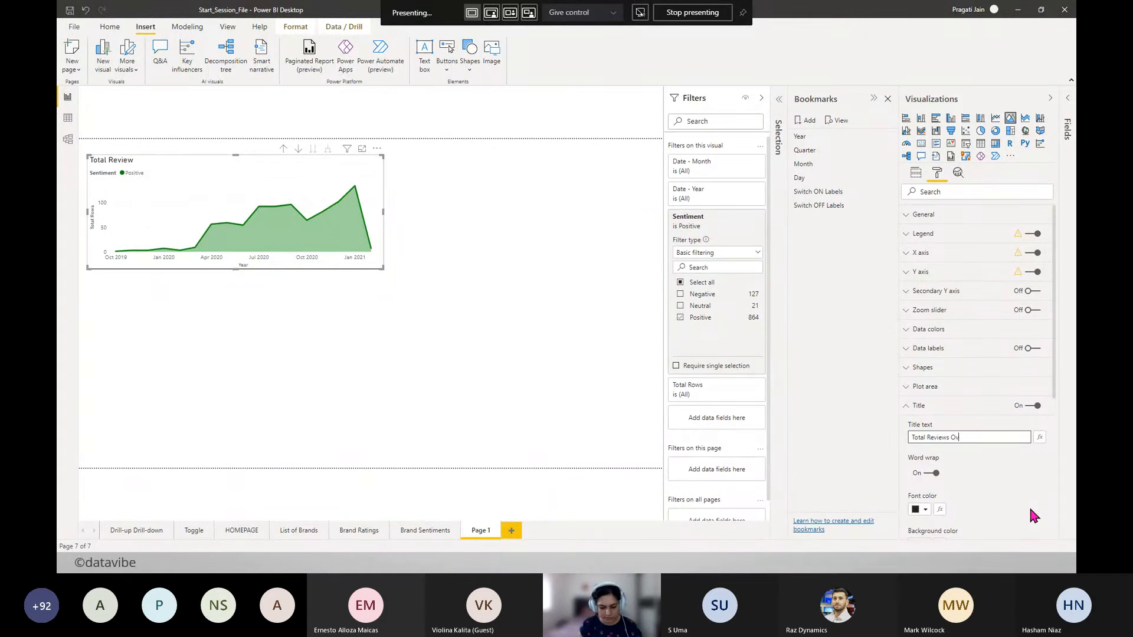
pyautogui.write('ertime -')
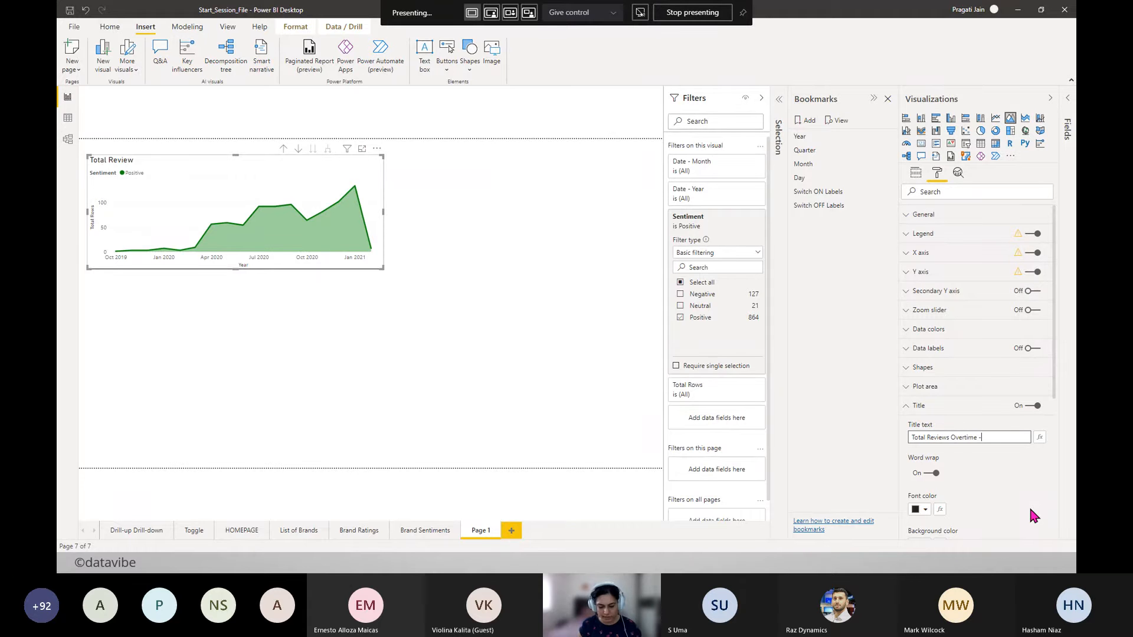
pyautogui.write(' POSITIVE')
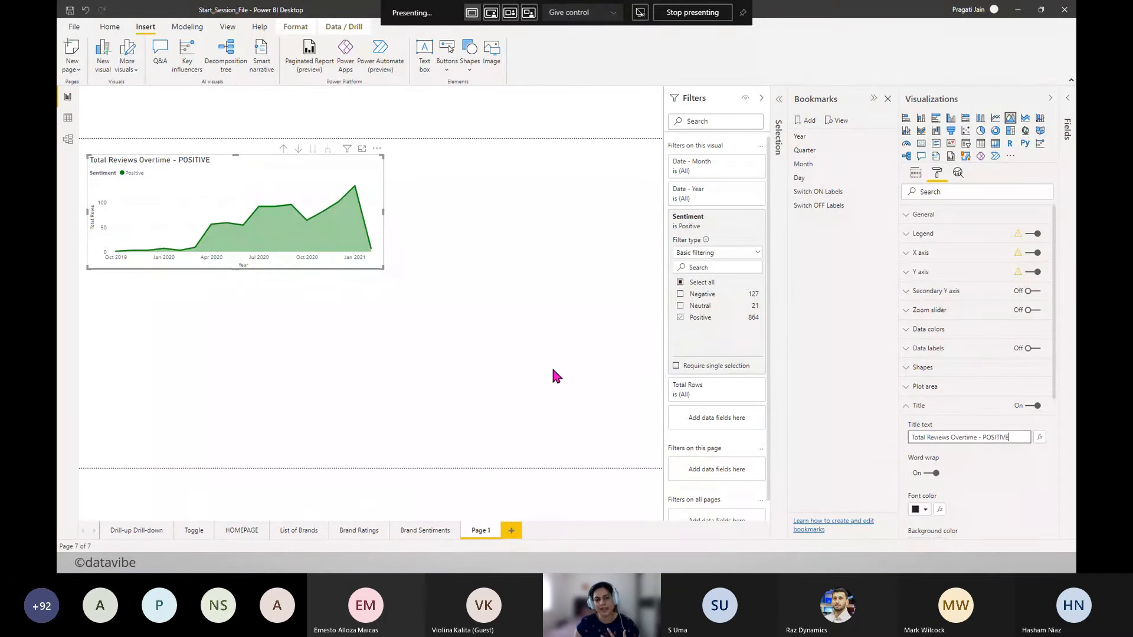
pyautogui.click(475, 334)
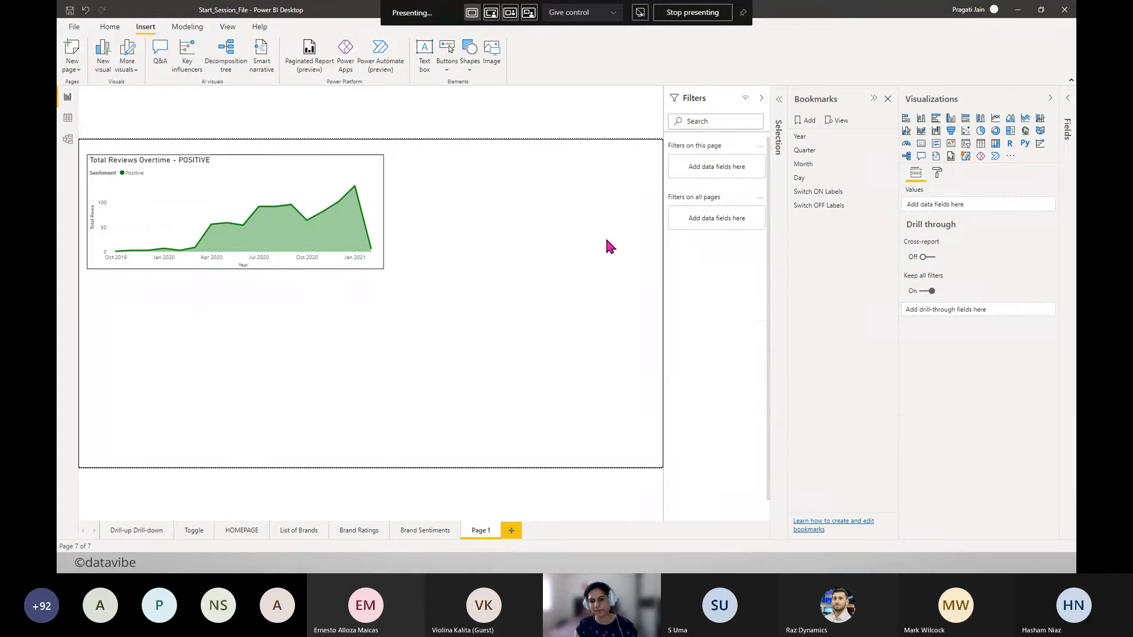
# - Duplicate the positive reviews area chart and place the copy directly below the original, aligned with its edges
pyautogui.click(305, 268)
pyautogui.hotkey('ctrl', 'c')
pyautogui.hotkey('ctrl', 'v')
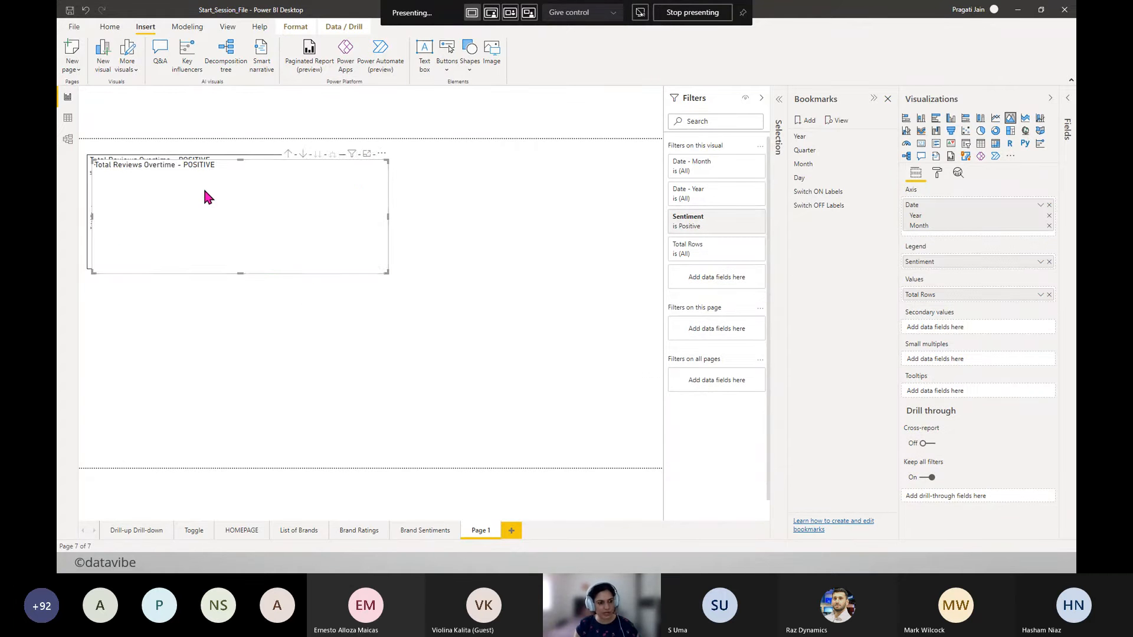
pyautogui.moveTo(200, 161); pyautogui.dragTo(197, 284)
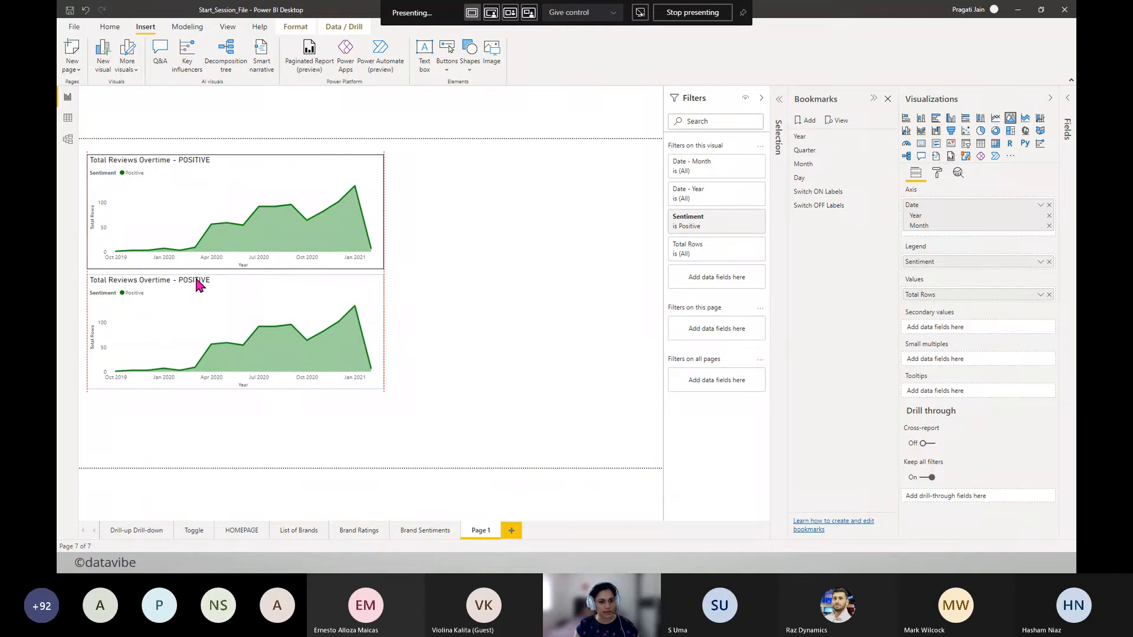
# - Filter the lower copy of the Total Reviews Overtime chart so its Sentiment includes only Neutral
pyautogui.click(743, 217)
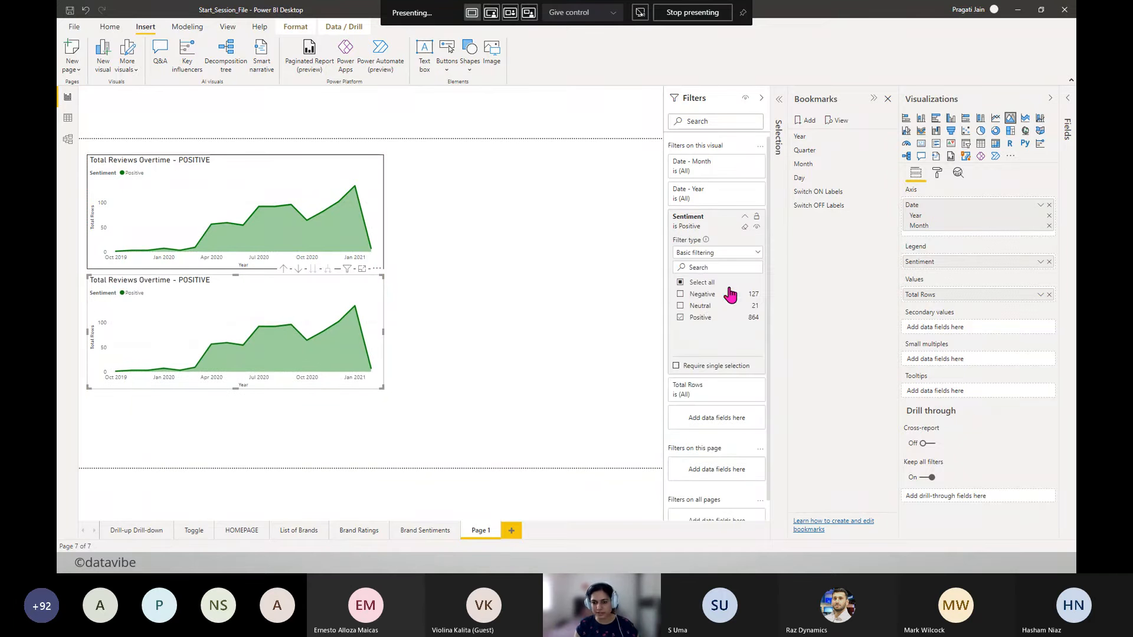
pyautogui.click(680, 306)
pyautogui.click(682, 318)
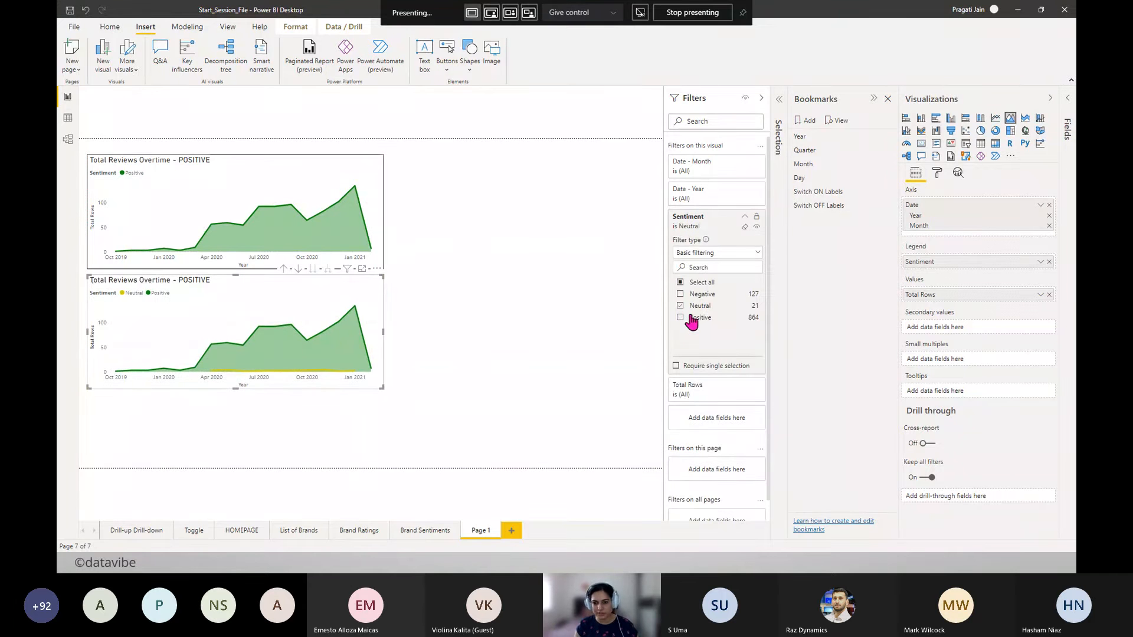
pyautogui.click(744, 217)
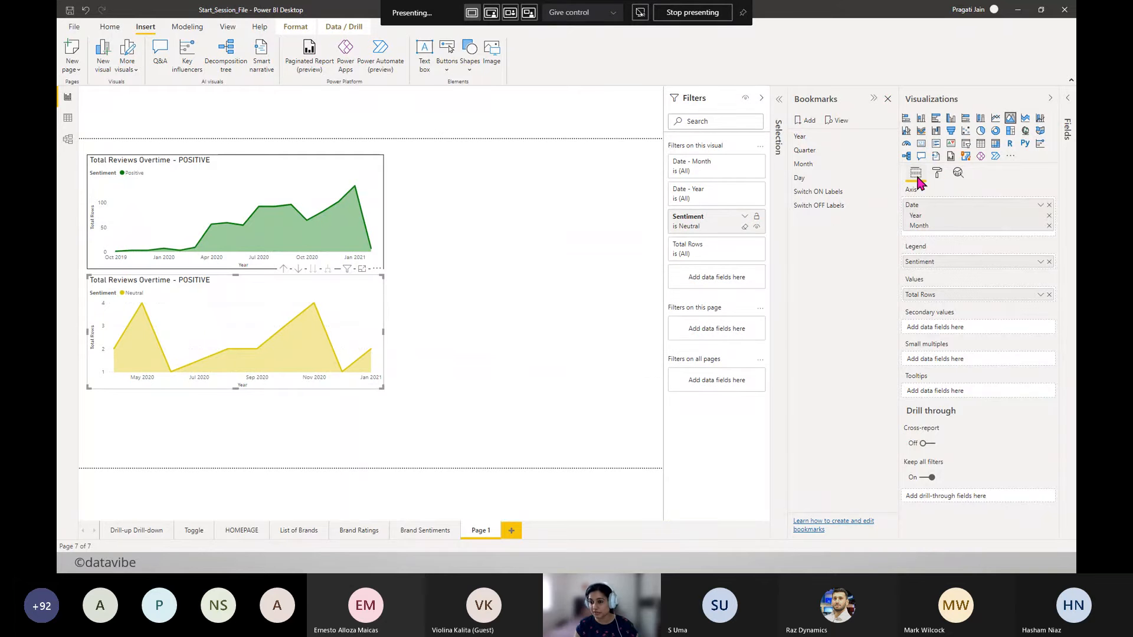
# - Change the lower chart's title to "Total Reviews Overtime - NEUTRAL"
pyautogui.click(937, 173)
pyautogui.click(923, 406)
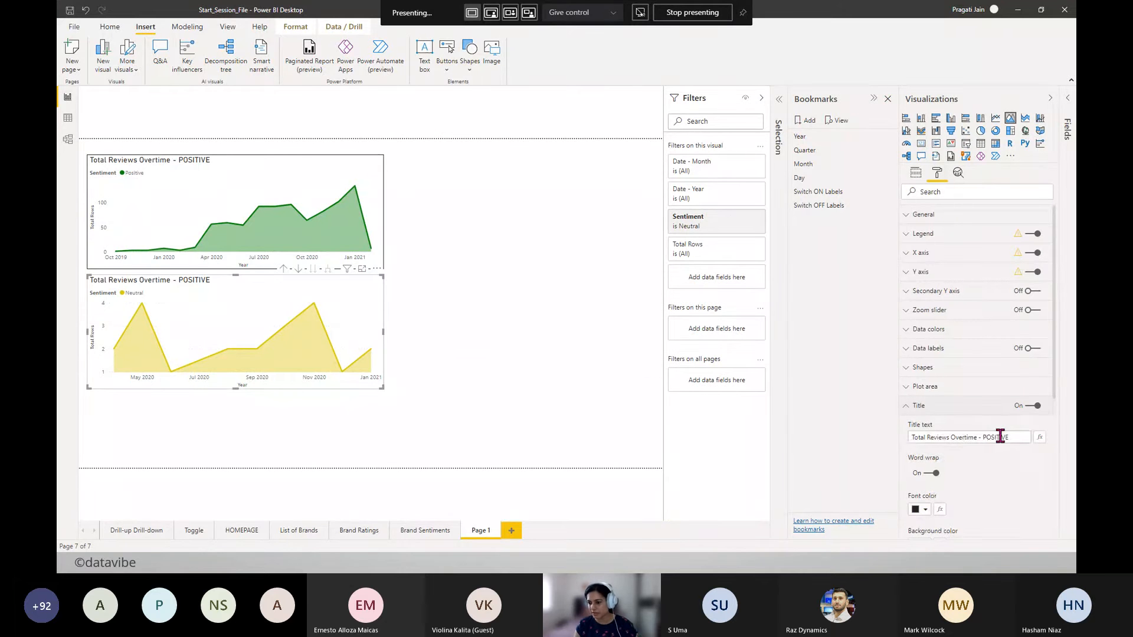
pyautogui.doubleClick(1001, 437)
pyautogui.write('NEUTRAL')
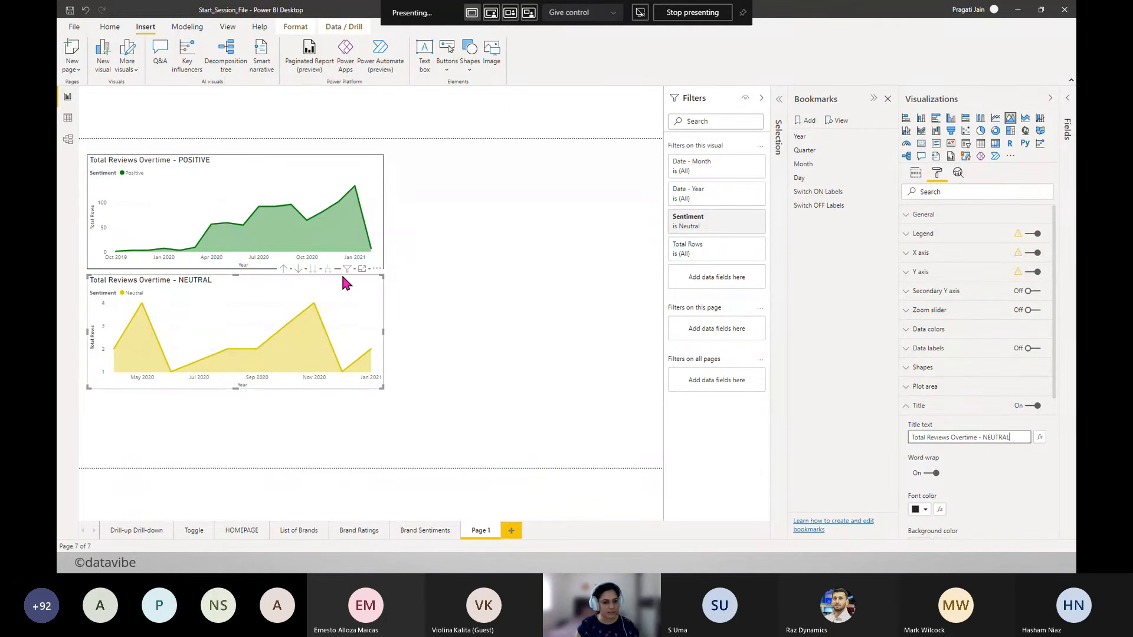
# - Paste another copy of the positive chart at the bottom of the page and filter its Sentiment to Negative only
pyautogui.hotkey('ctrl', 'v')
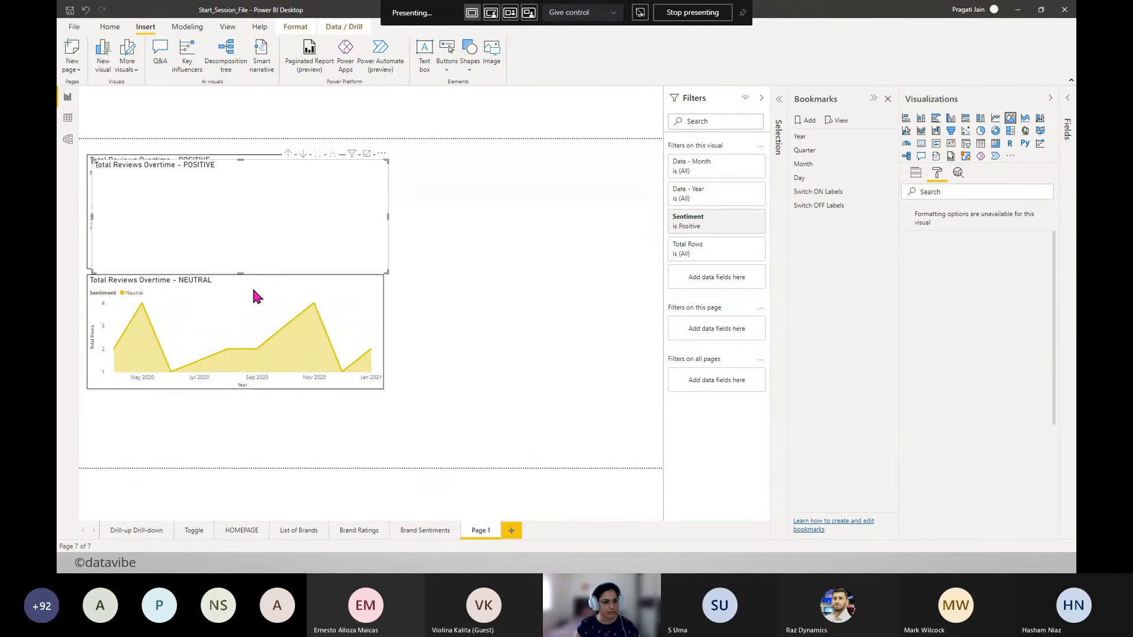
pyautogui.moveTo(202, 161); pyautogui.dragTo(208, 397)
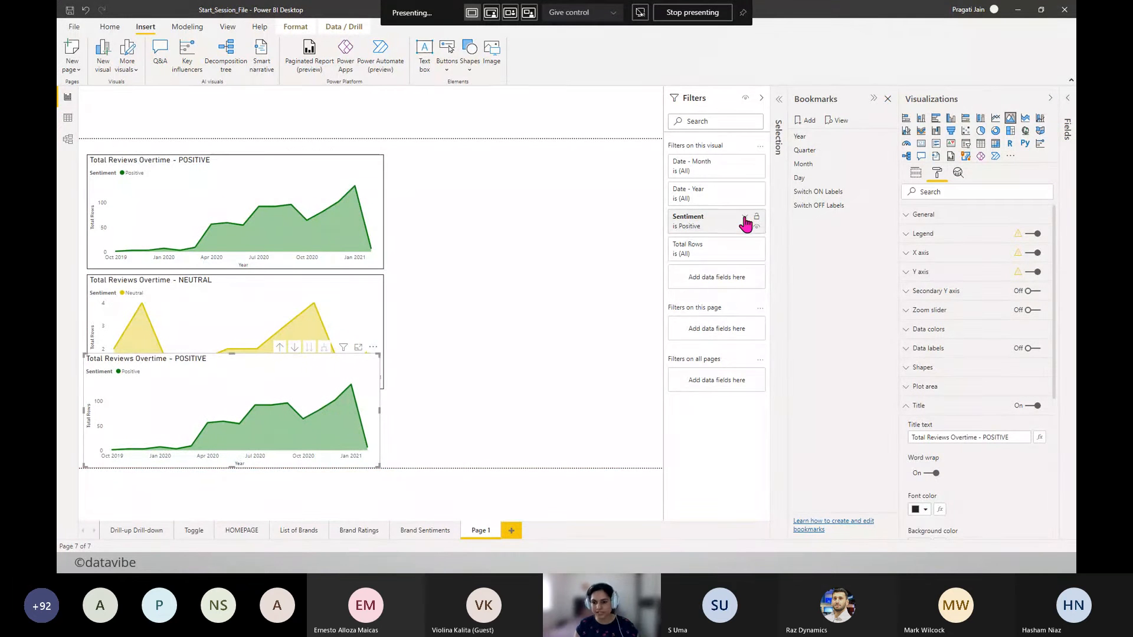
pyautogui.click(744, 218)
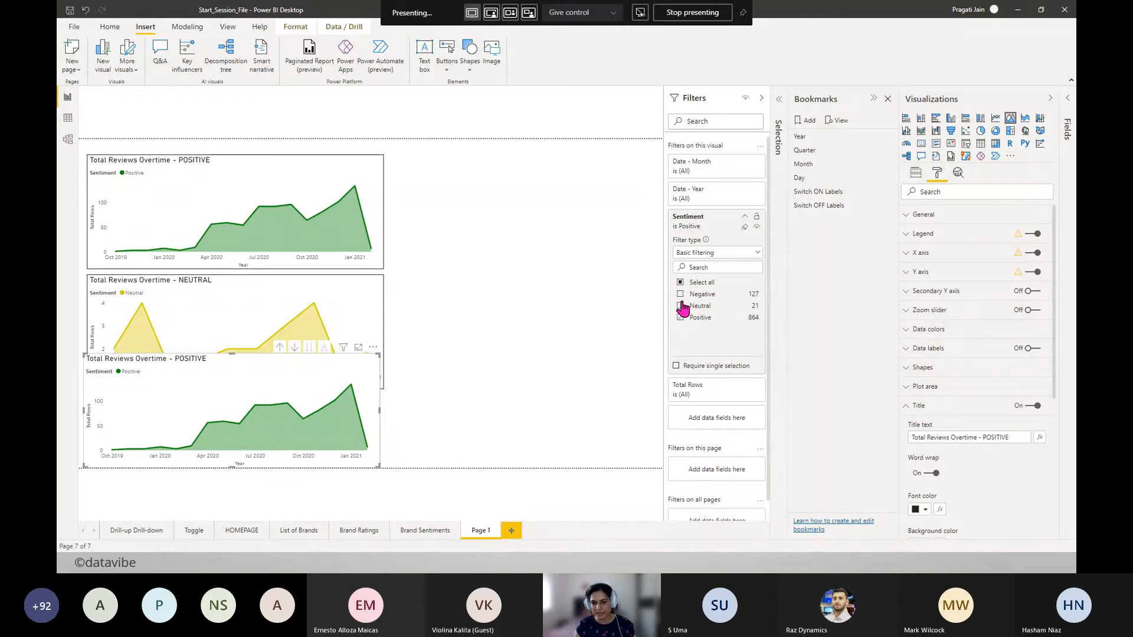
pyautogui.click(681, 293)
pyautogui.click(681, 317)
pyautogui.click(743, 218)
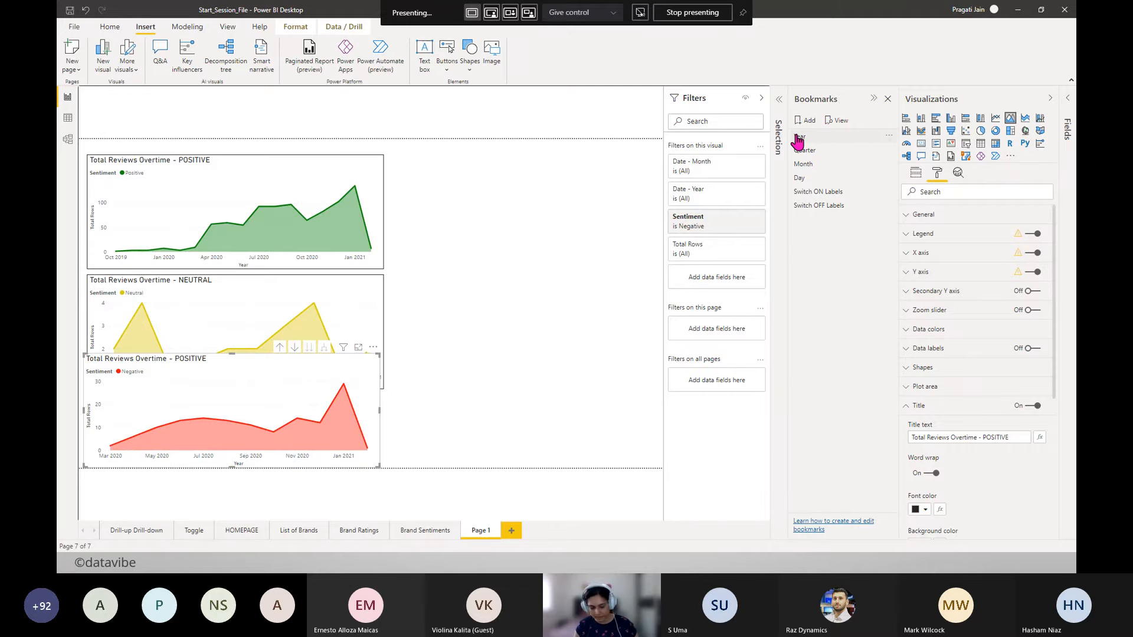
# - Change the bottom chart's title to "Total Reviews Overtime - NEGATIVE"
pyautogui.click(762, 98)
pyautogui.doubleClick(992, 437)
pyautogui.write('NEGATIVE')
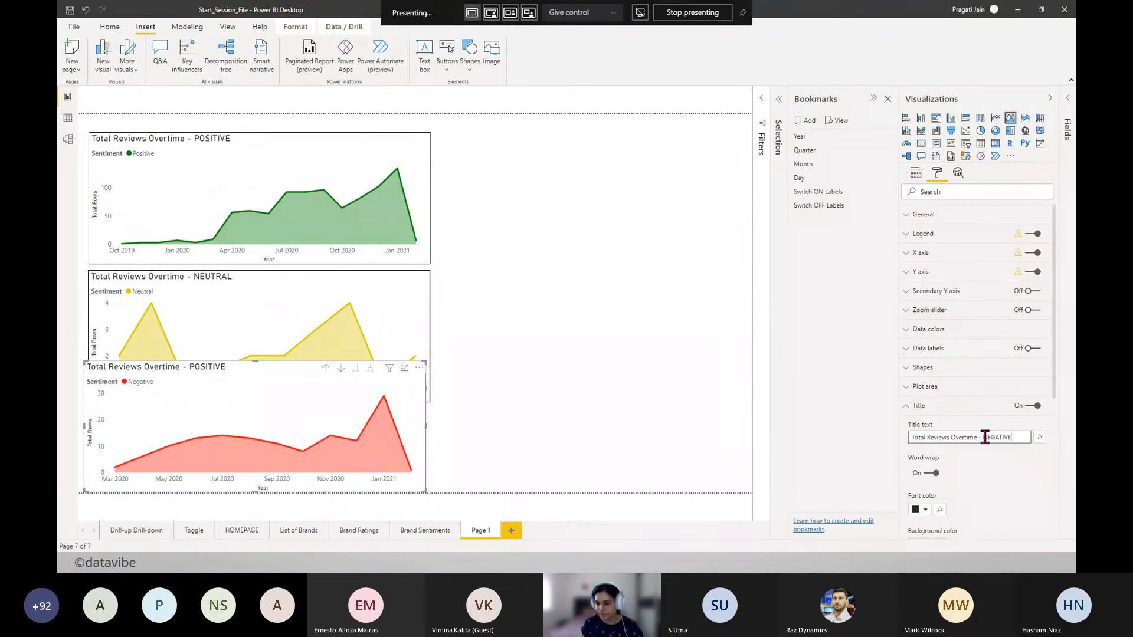
pyautogui.click(999, 474)
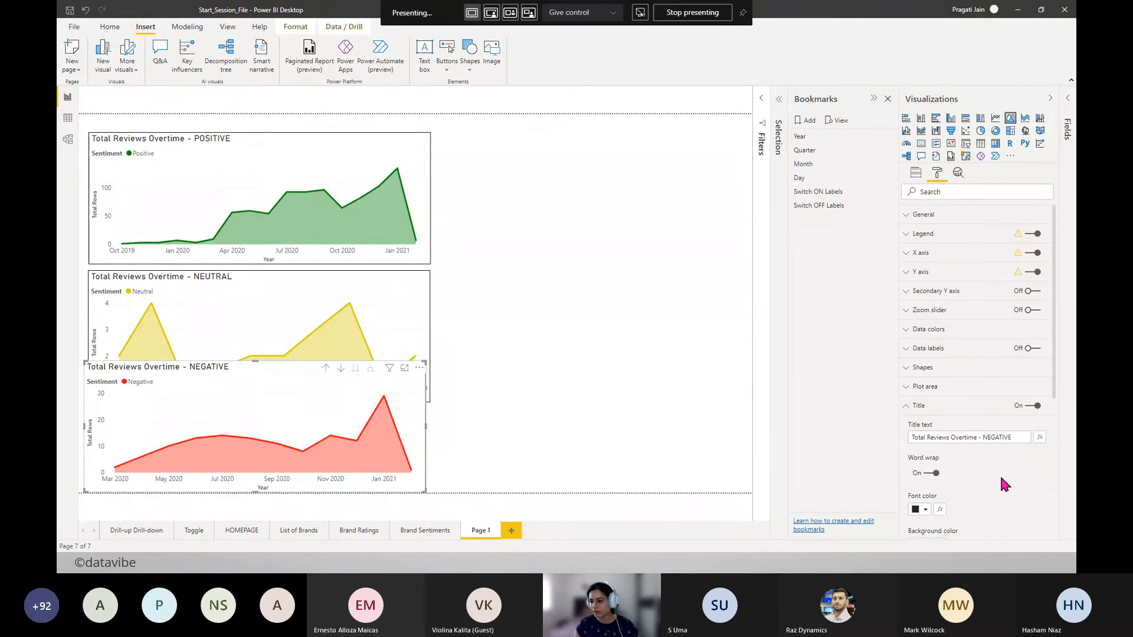
pyautogui.click(905, 407)
# - Collapse the side panes and stack the charts in one column, with the positive chart at the page's upper edge and the neutral one directly beneath
pyautogui.click(1050, 98)
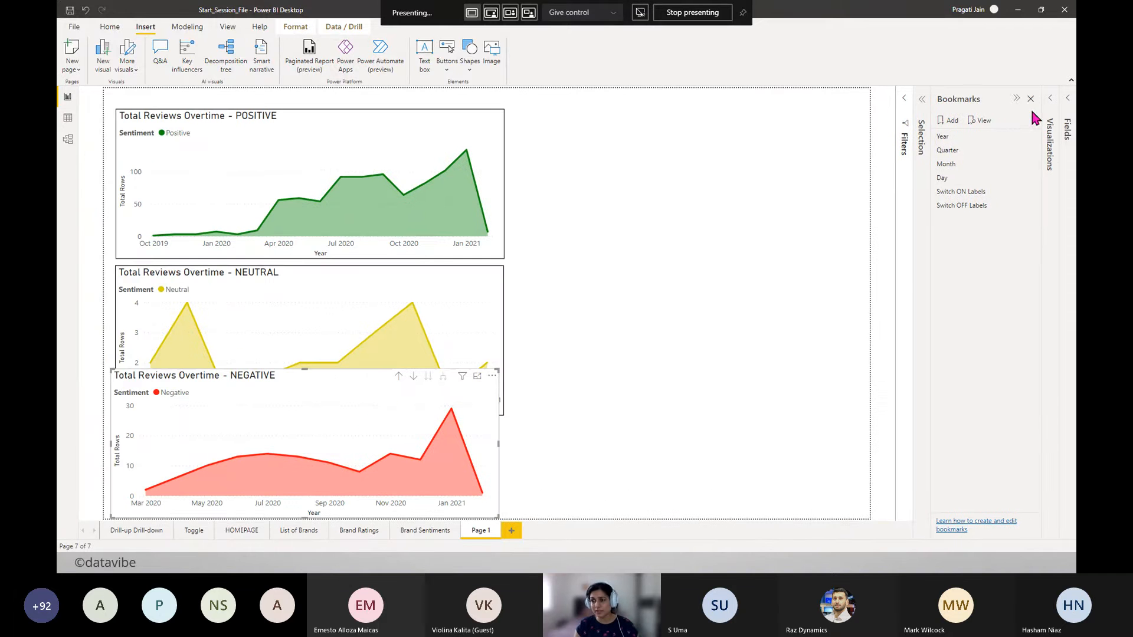
pyautogui.click(1016, 99)
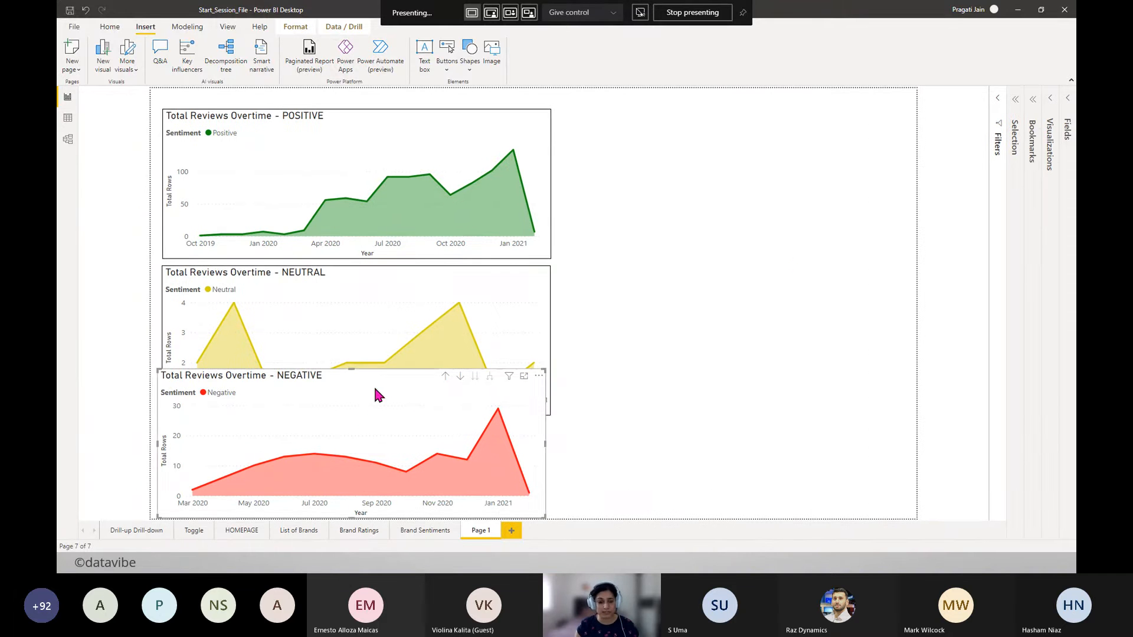
pyautogui.moveTo(350, 390)
pyautogui.mouseDown()
pyautogui.moveTo(361, 390)
pyautogui.moveTo(349, 385)
pyautogui.mouseUp()
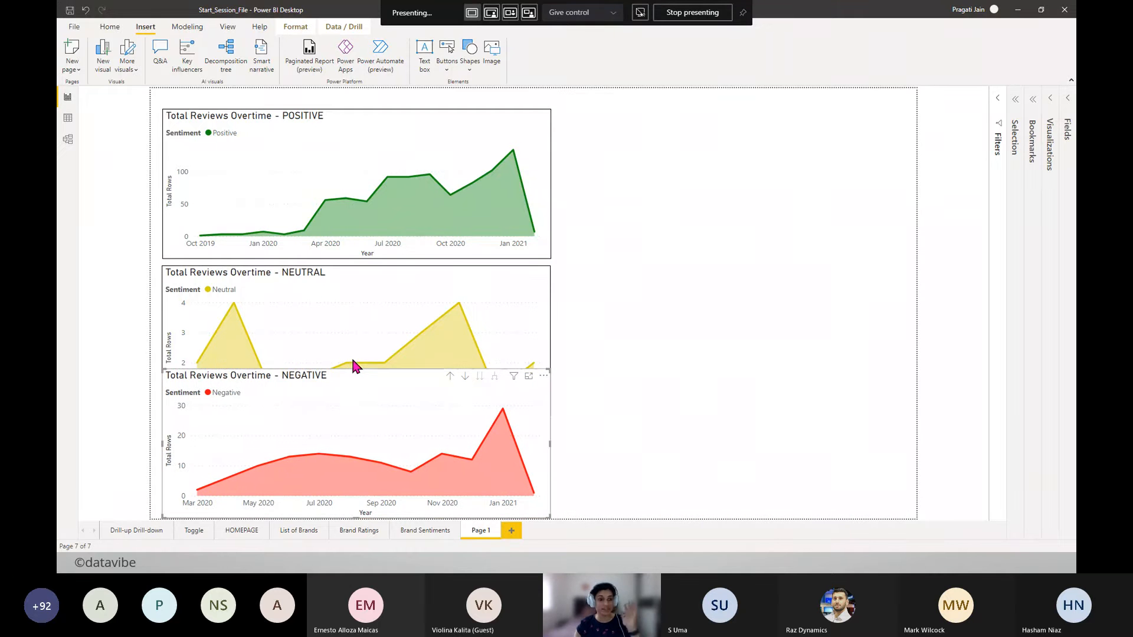
pyautogui.moveTo(295, 137)
pyautogui.mouseDown()
pyautogui.moveTo(316, 116)
pyautogui.moveTo(298, 118)
pyautogui.mouseUp()
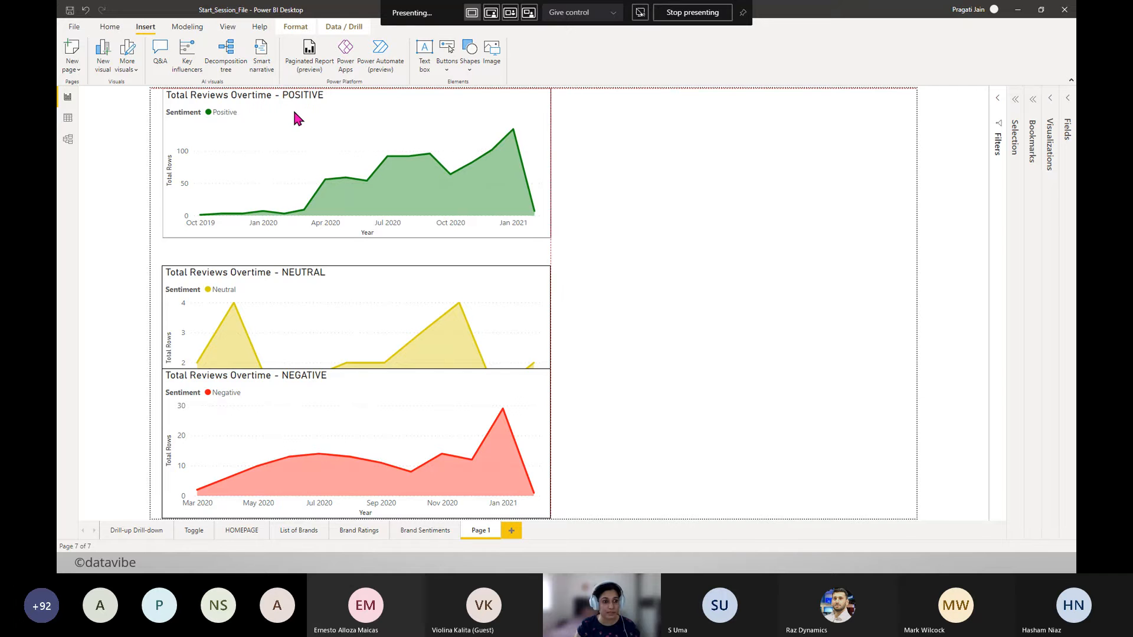
pyautogui.moveTo(285, 300); pyautogui.dragTo(281, 271)
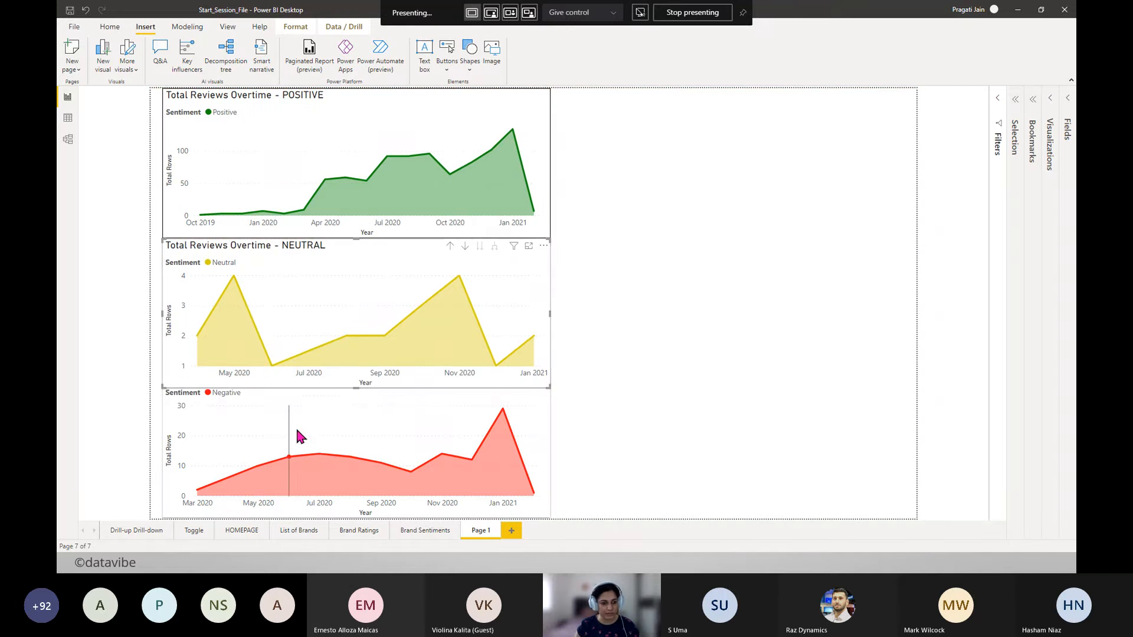
# - Shorten the positive chart from its lower edge to a height of about 228
pyautogui.click(378, 111)
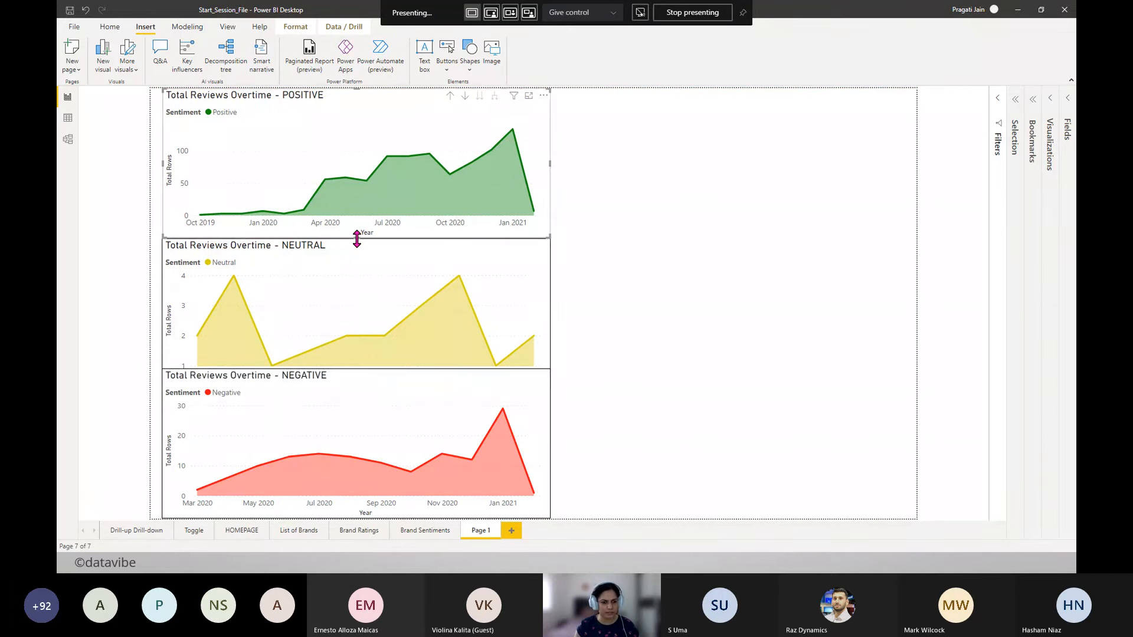
pyautogui.moveTo(356, 239); pyautogui.dragTo(358, 226)
pyautogui.click(343, 265)
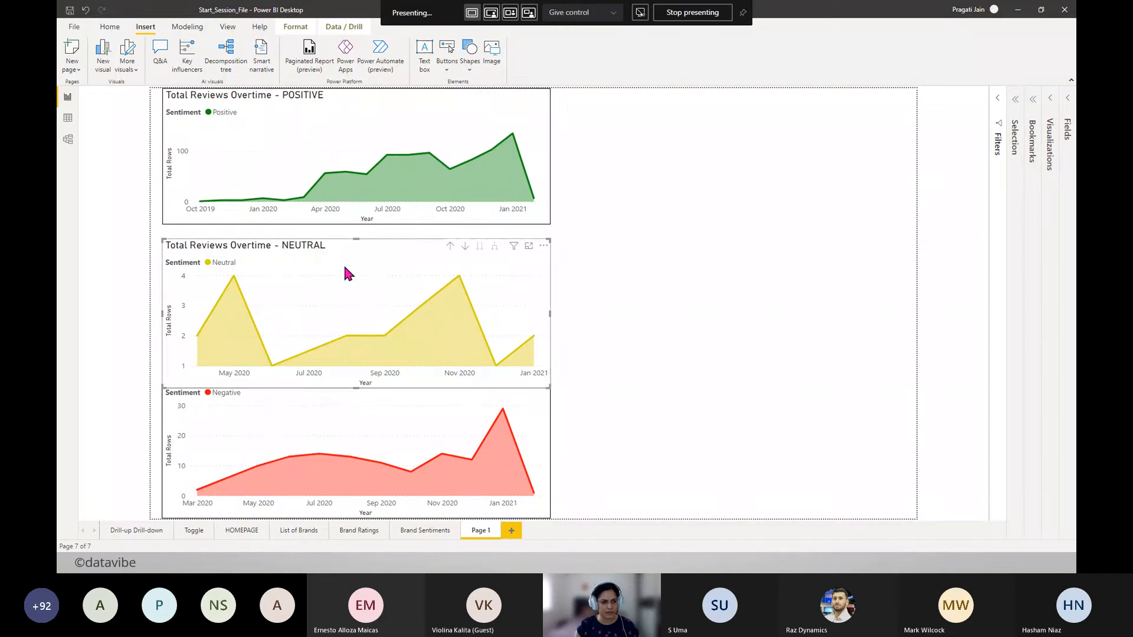
# - Check the positive chart's size and match the neutral chart to it with width 649 and height 228
pyautogui.click(381, 116)
pyautogui.click(1051, 113)
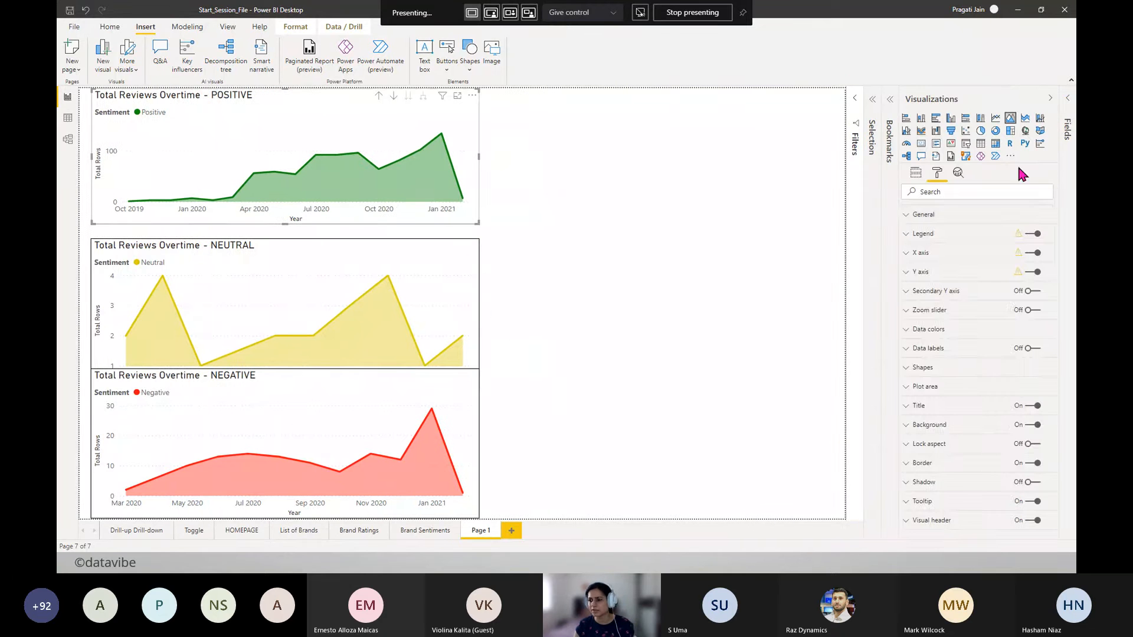
pyautogui.click(931, 218)
pyautogui.click(929, 351)
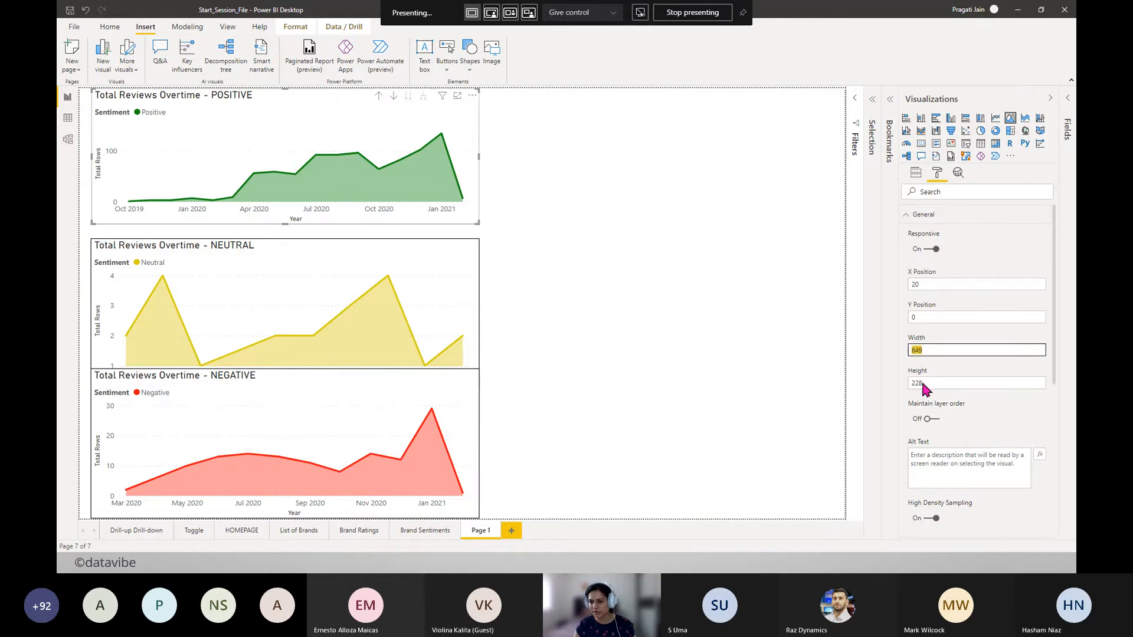
pyautogui.click(922, 384)
pyautogui.click(275, 247)
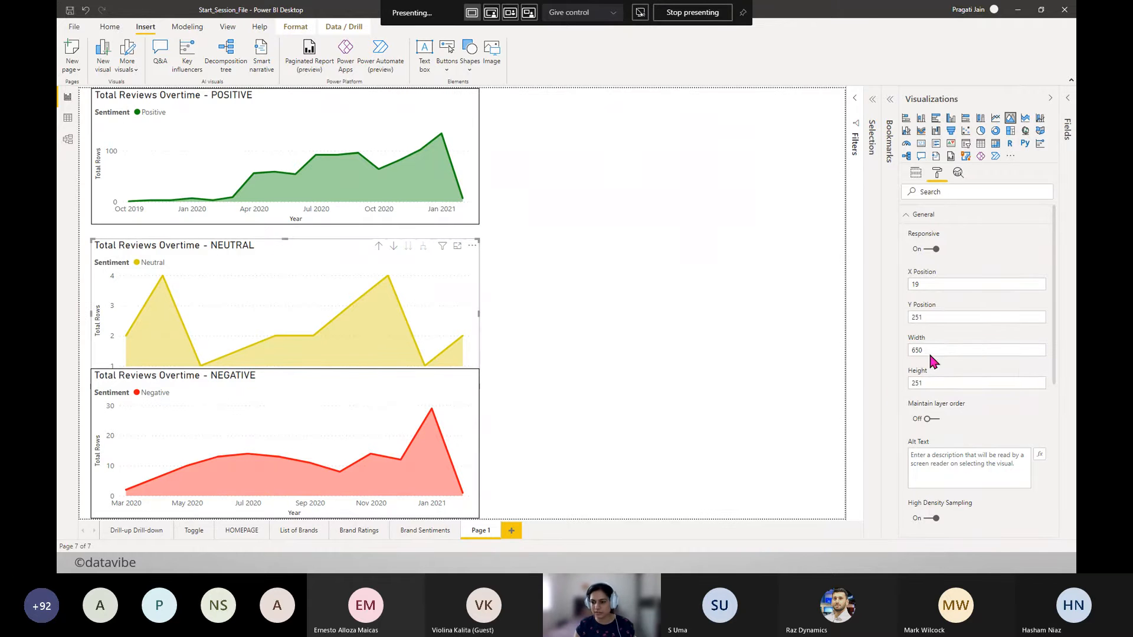
pyautogui.click(909, 350)
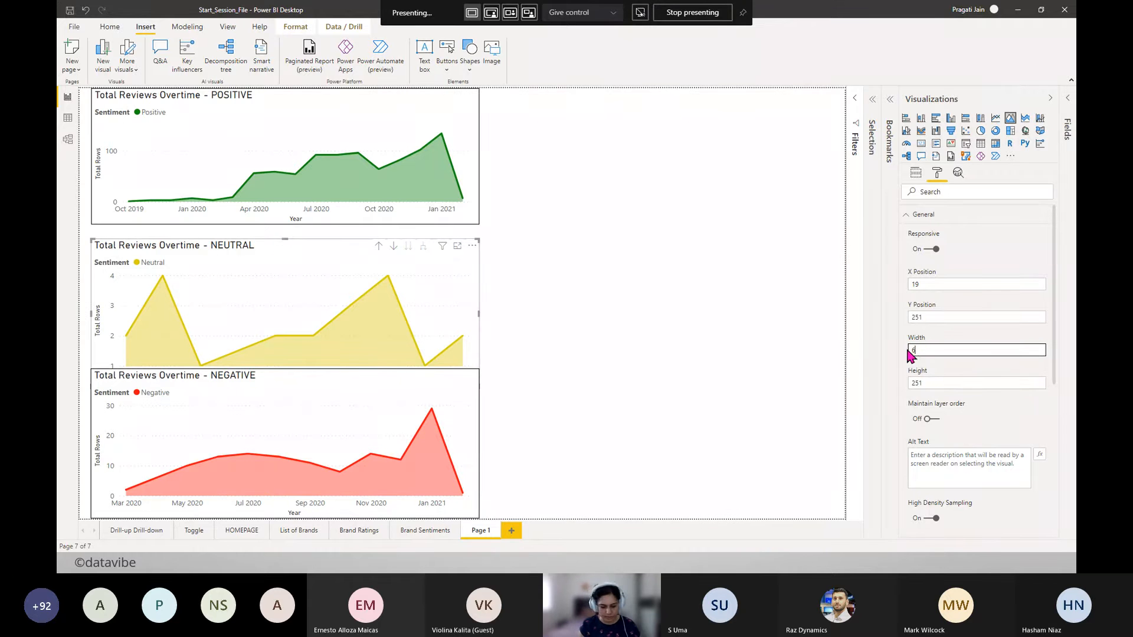
pyautogui.write('9')
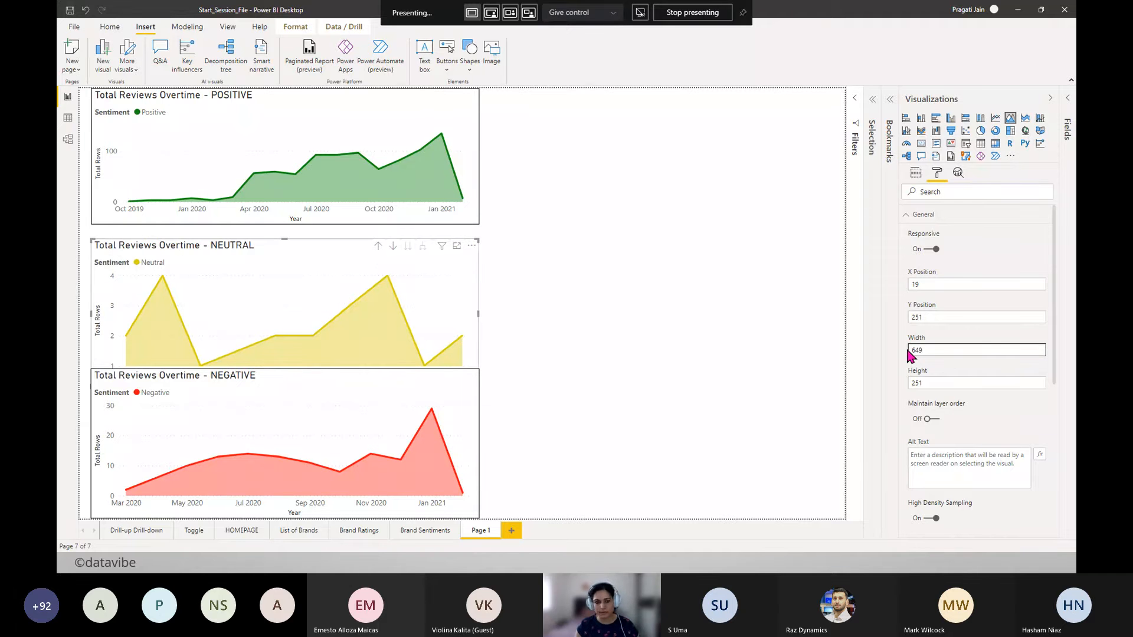
pyautogui.click(910, 383)
pyautogui.write('228')
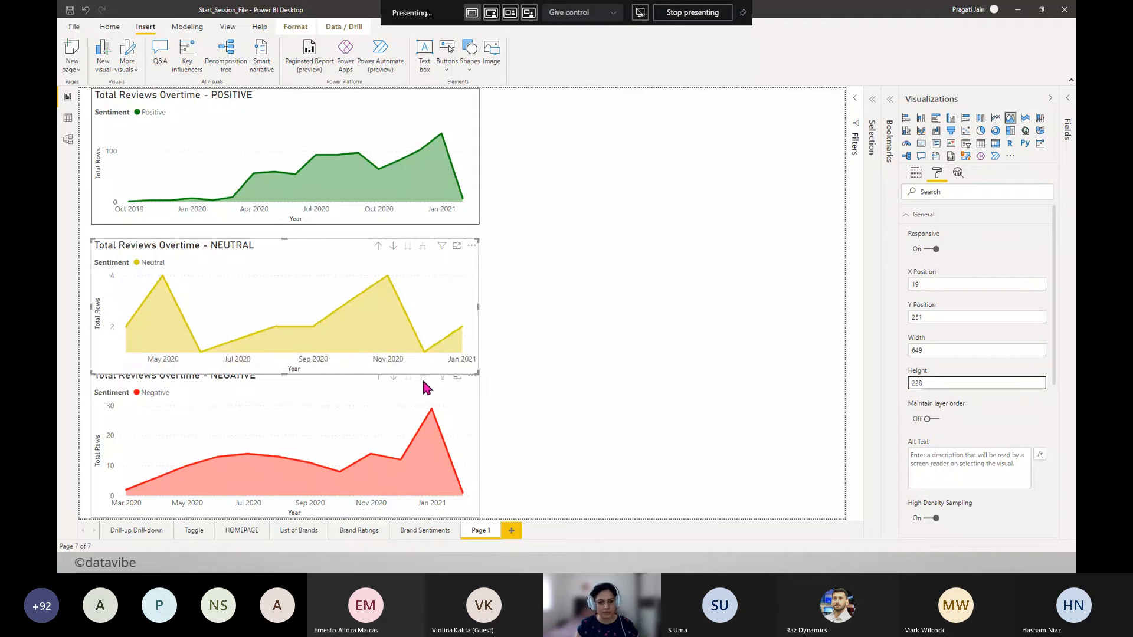
# - Set the negative chart's width to 649 and height to 228
pyautogui.click(232, 396)
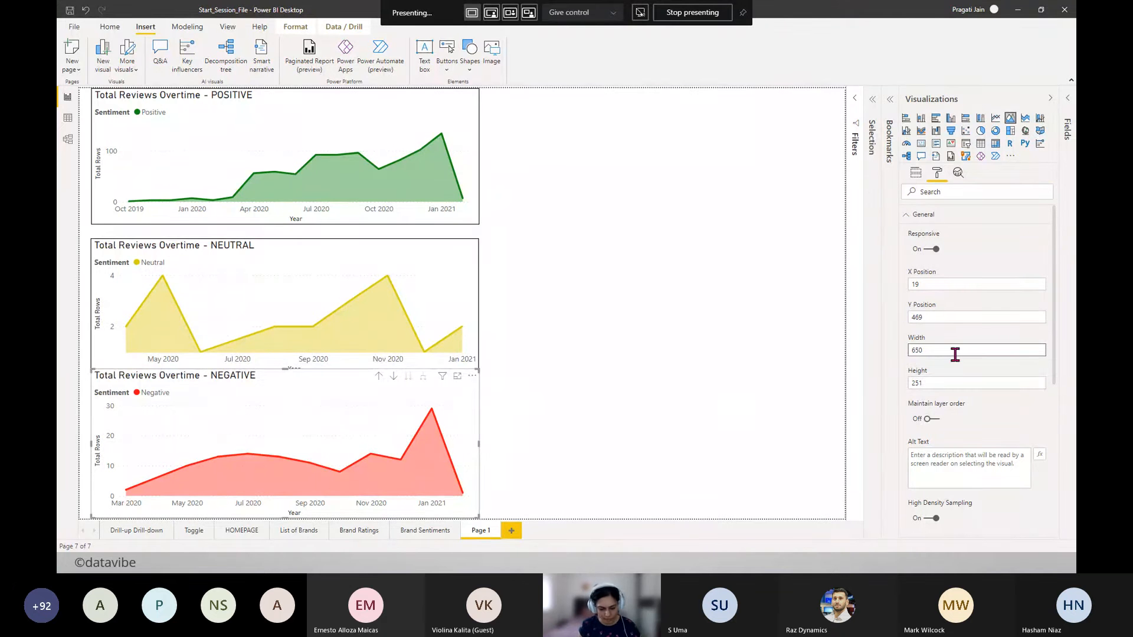
pyautogui.write('649')
pyautogui.moveTo(955, 354); pyautogui.dragTo(907, 390)
pyautogui.click(921, 384)
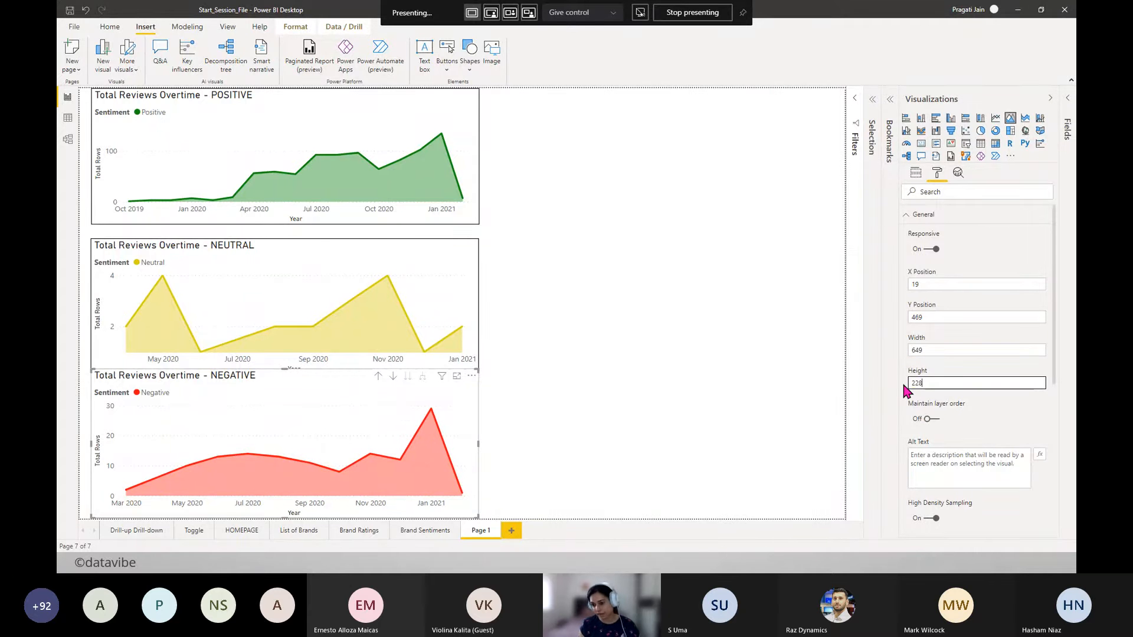
pyautogui.write('228')
pyautogui.press('Return')
pyautogui.click(682, 363)
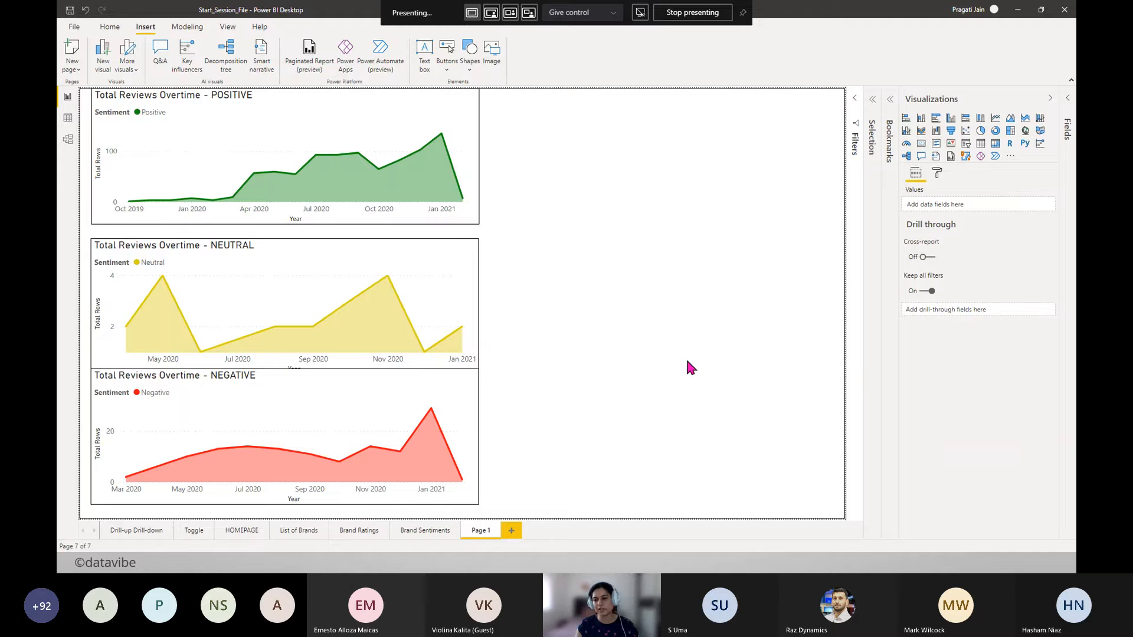
# - Nudge the neutral chart up and the negative chart down so the three charts are evenly spaced
pyautogui.click(1050, 98)
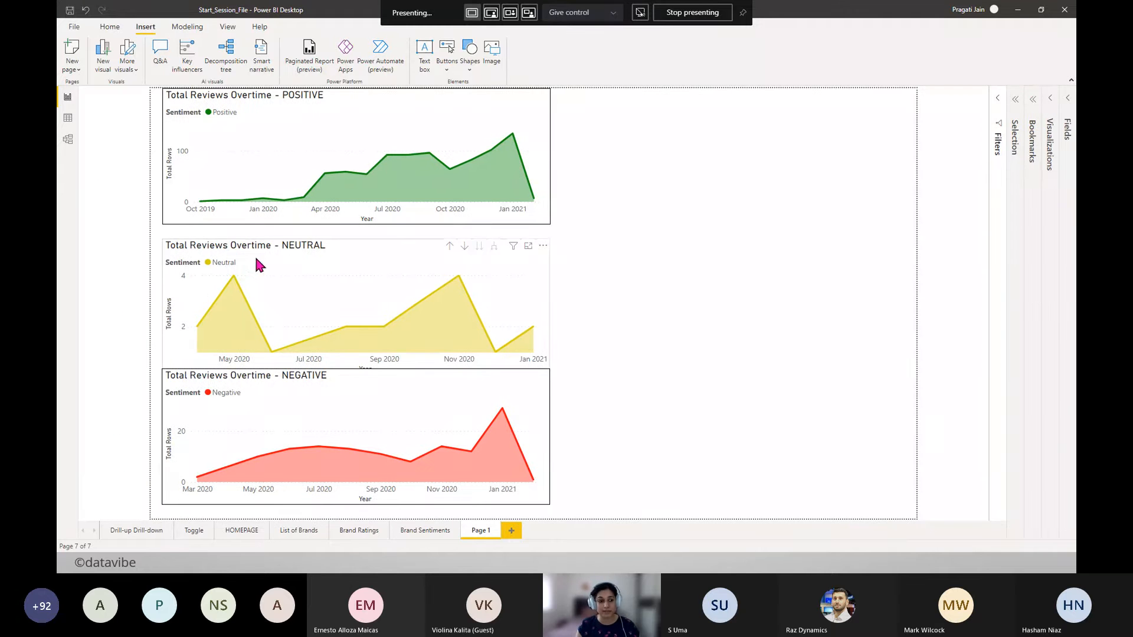
pyautogui.moveTo(256, 259); pyautogui.dragTo(254, 253)
pyautogui.moveTo(294, 395); pyautogui.dragTo(294, 402)
pyautogui.click(732, 305)
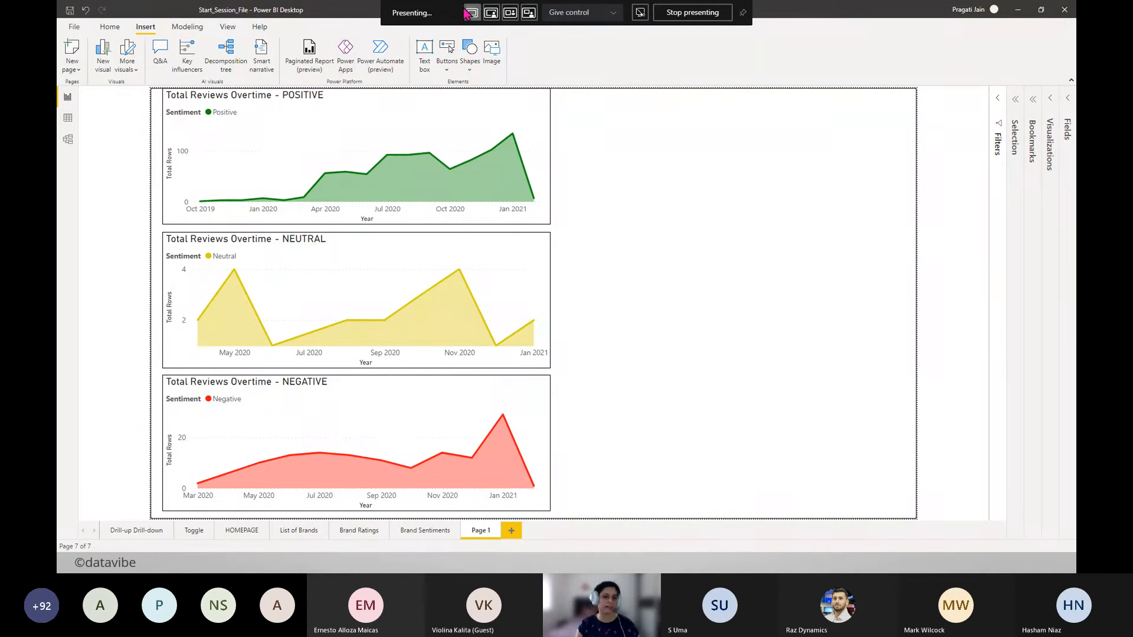
# - Insert the "positive" smiley image from the PowerBiBootCamp folder onto the page
pyautogui.click(492, 62)
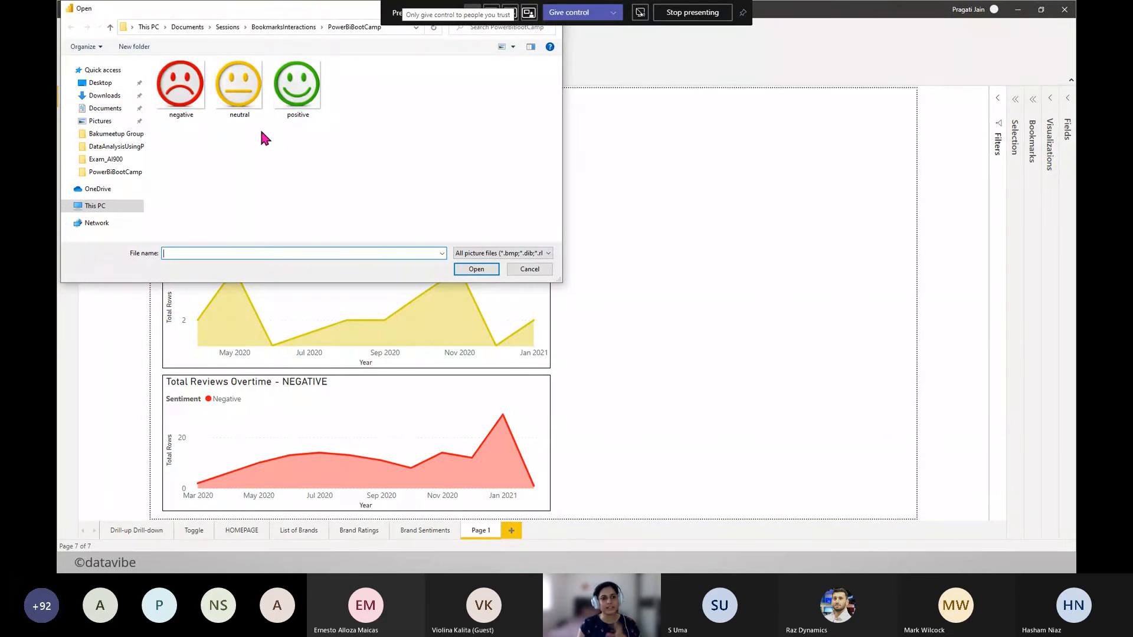
pyautogui.click(296, 94)
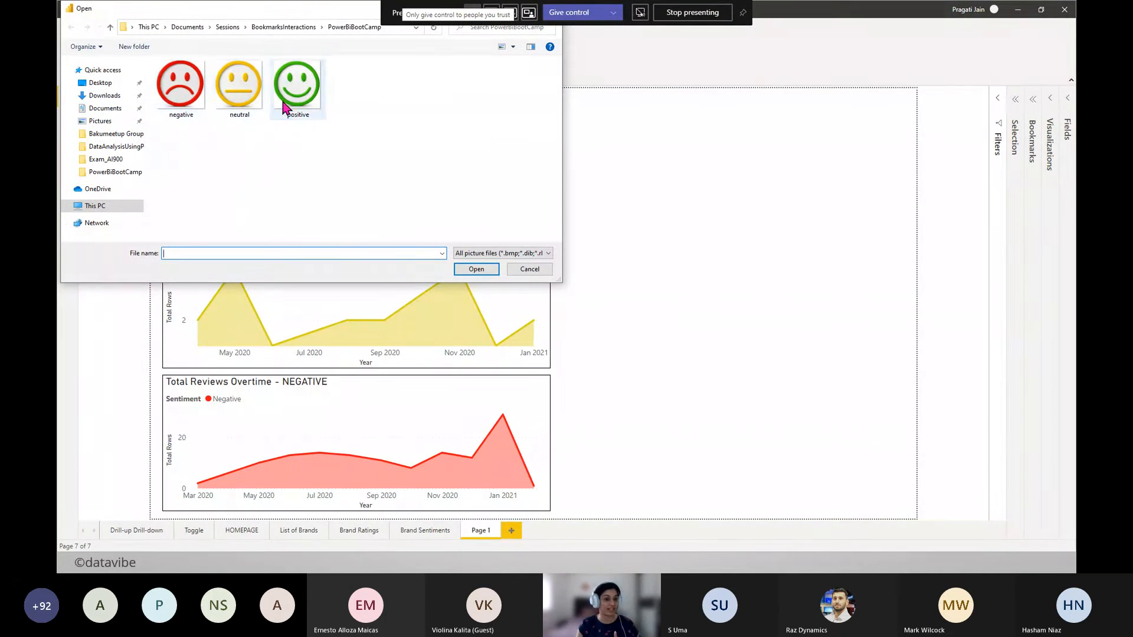
pyautogui.click(472, 270)
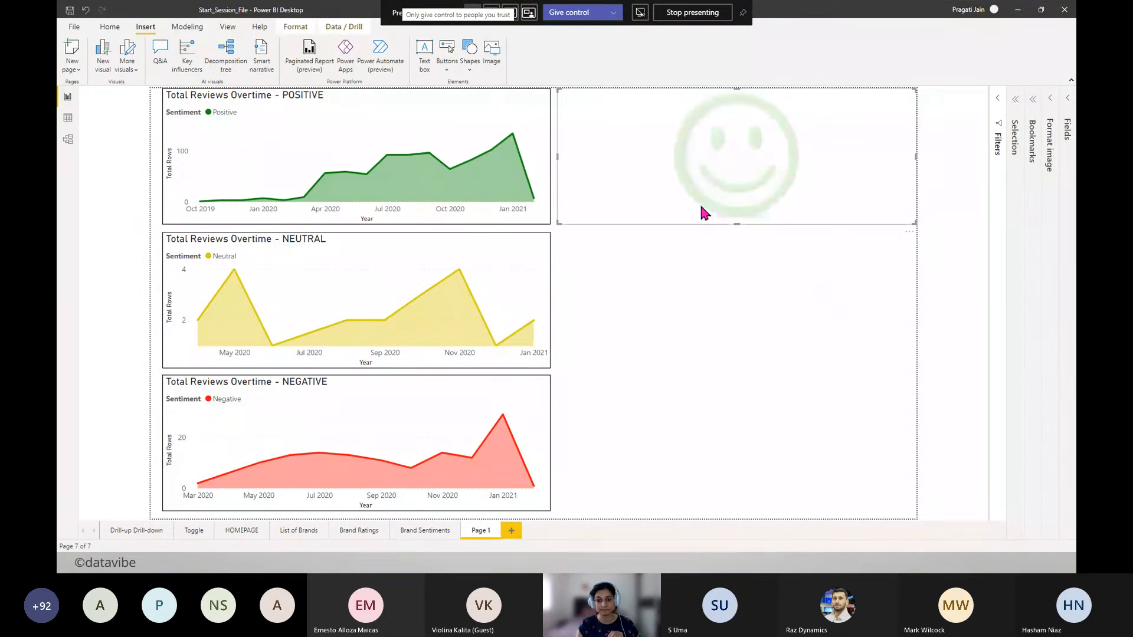
# - Insert the "neutral" face image from the same folder onto the page
pyautogui.click(492, 52)
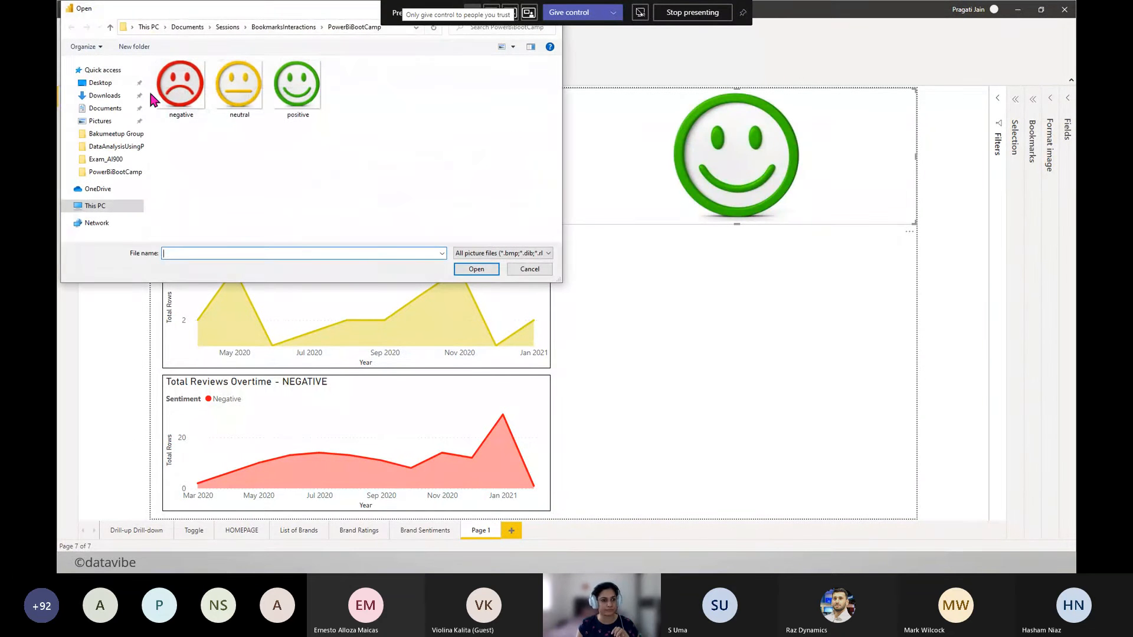
pyautogui.click(239, 89)
pyautogui.click(478, 270)
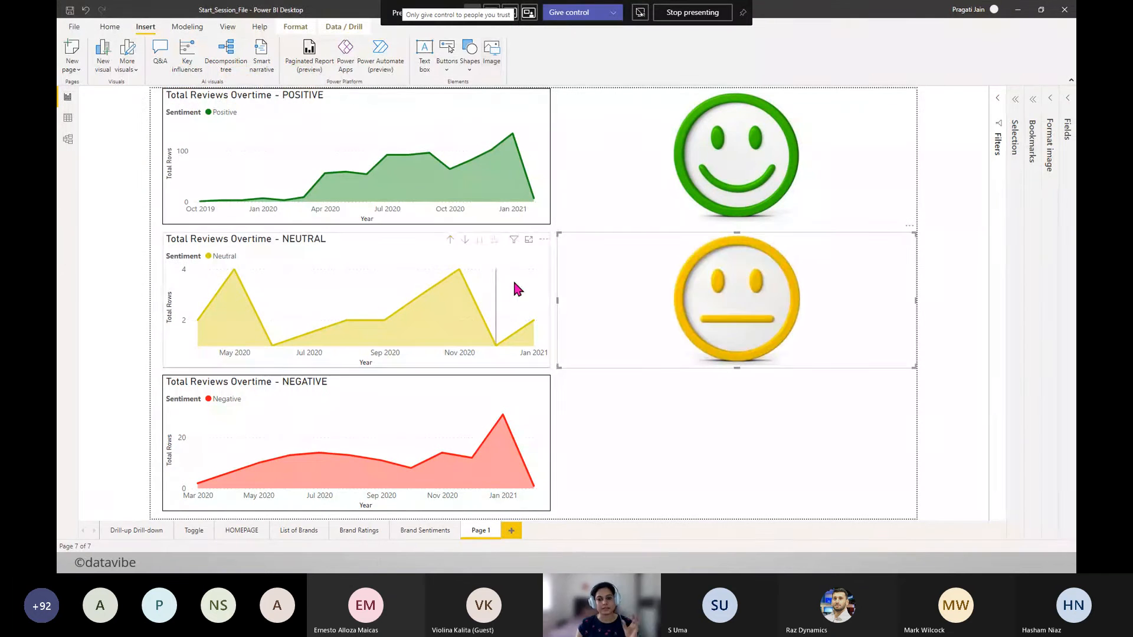
# - Insert the "negative" sad face image from the PowerBiBootCamp folder onto the page
pyautogui.click(491, 52)
pyautogui.click(180, 85)
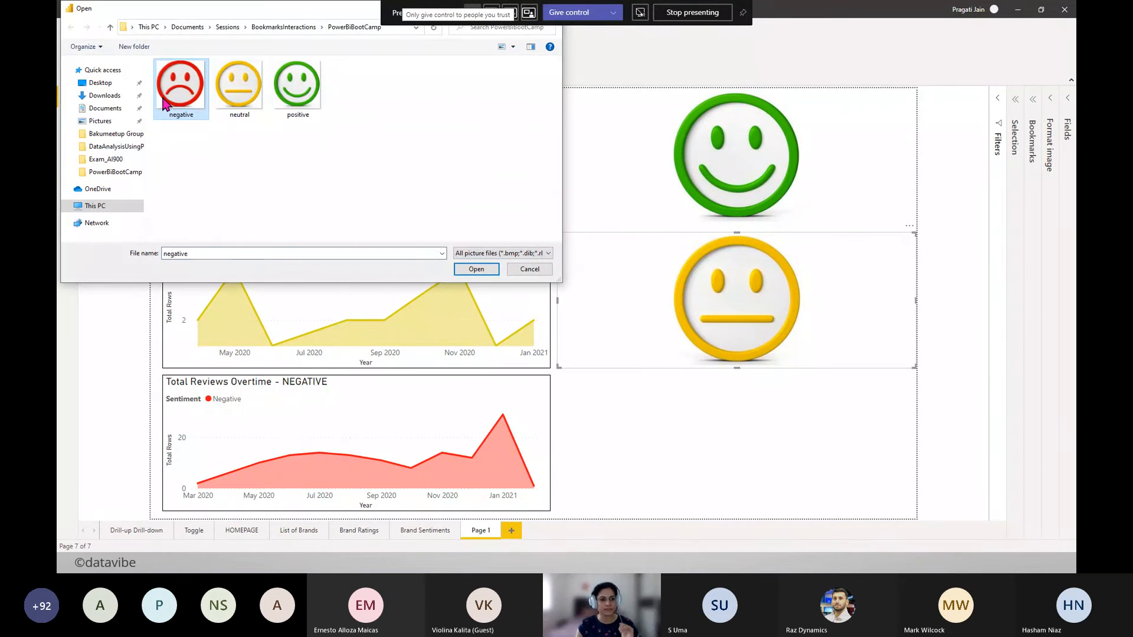
pyautogui.click(476, 269)
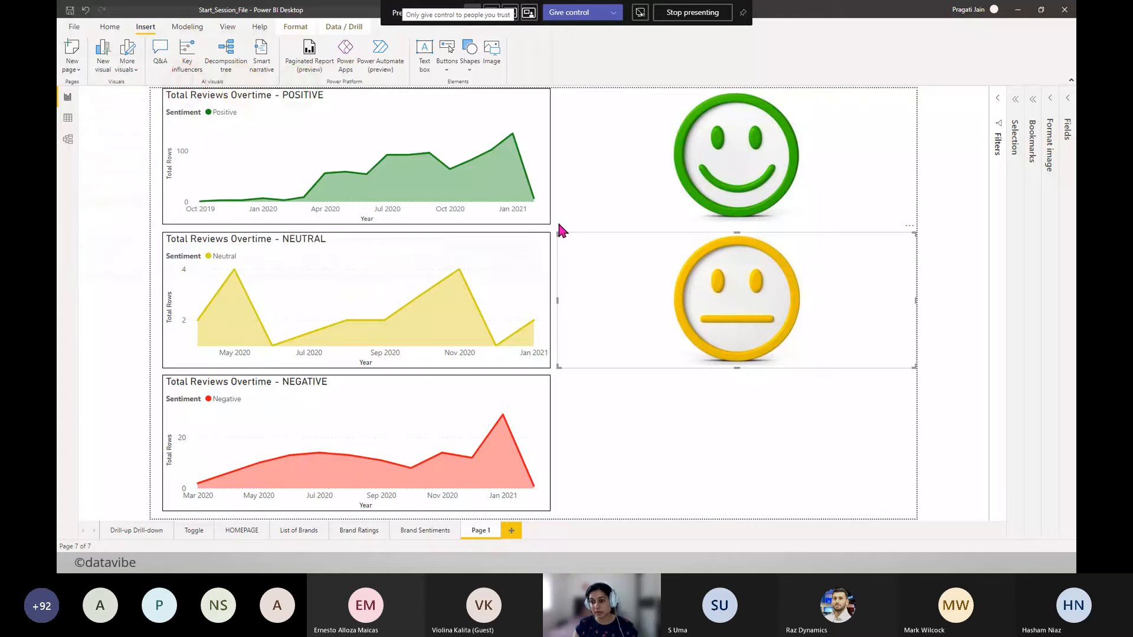
# - Shrink the positive smiley image to about 116 wide by 115 high beside its chart and display its general size settings
pyautogui.moveTo(908, 222); pyautogui.dragTo(667, 290)
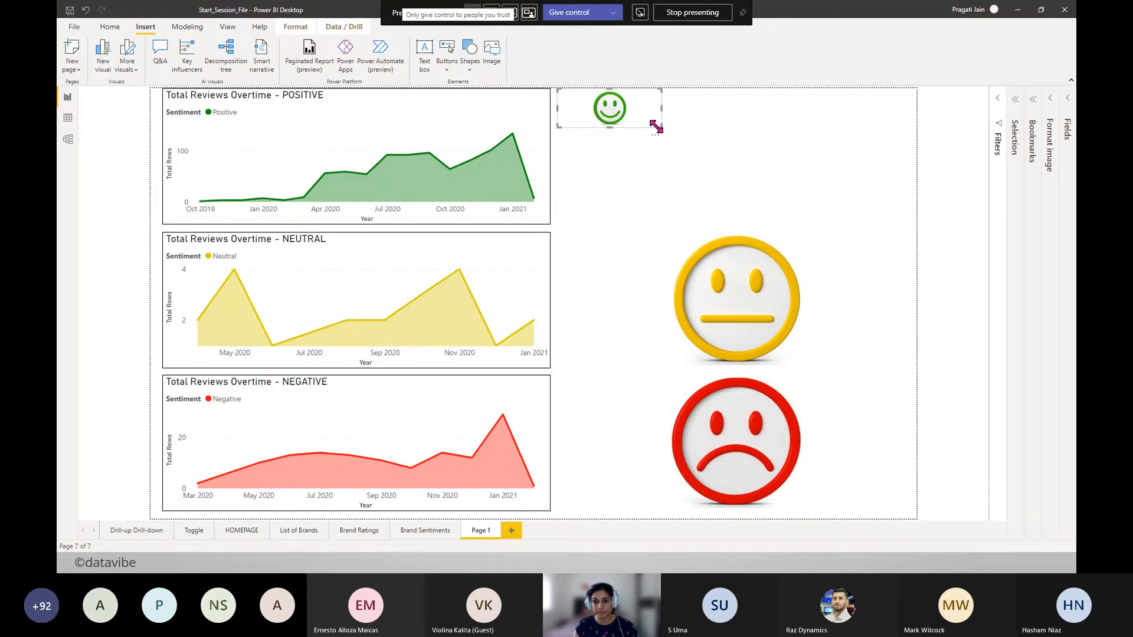
pyautogui.moveTo(656, 127); pyautogui.dragTo(627, 140)
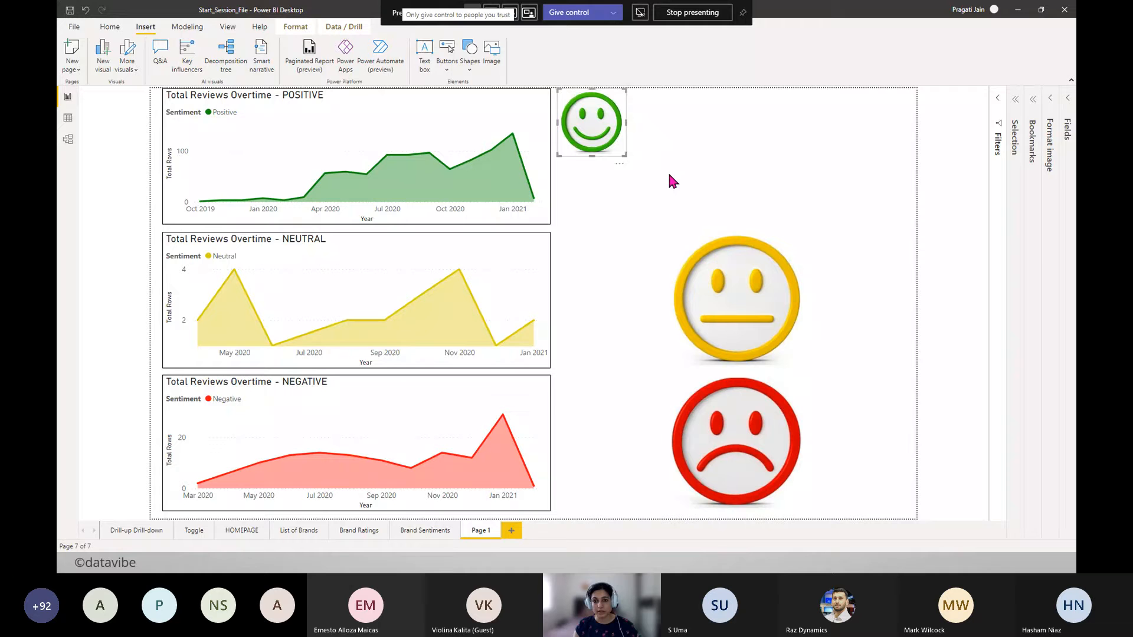
pyautogui.click(1066, 100)
pyautogui.click(1068, 98)
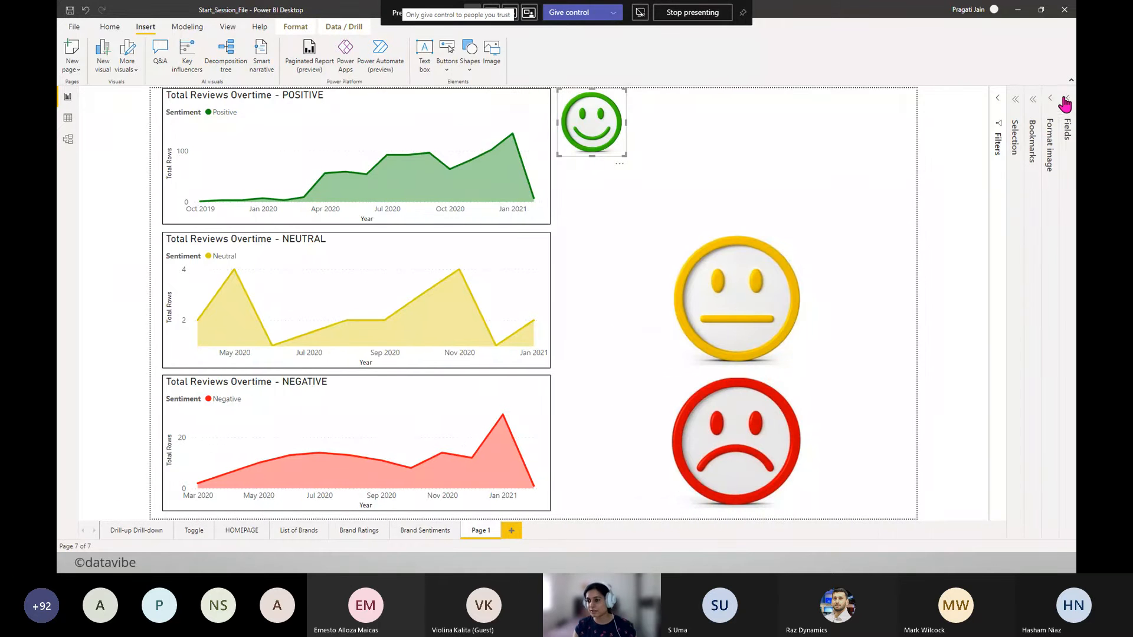
pyautogui.click(1050, 99)
pyautogui.click(913, 146)
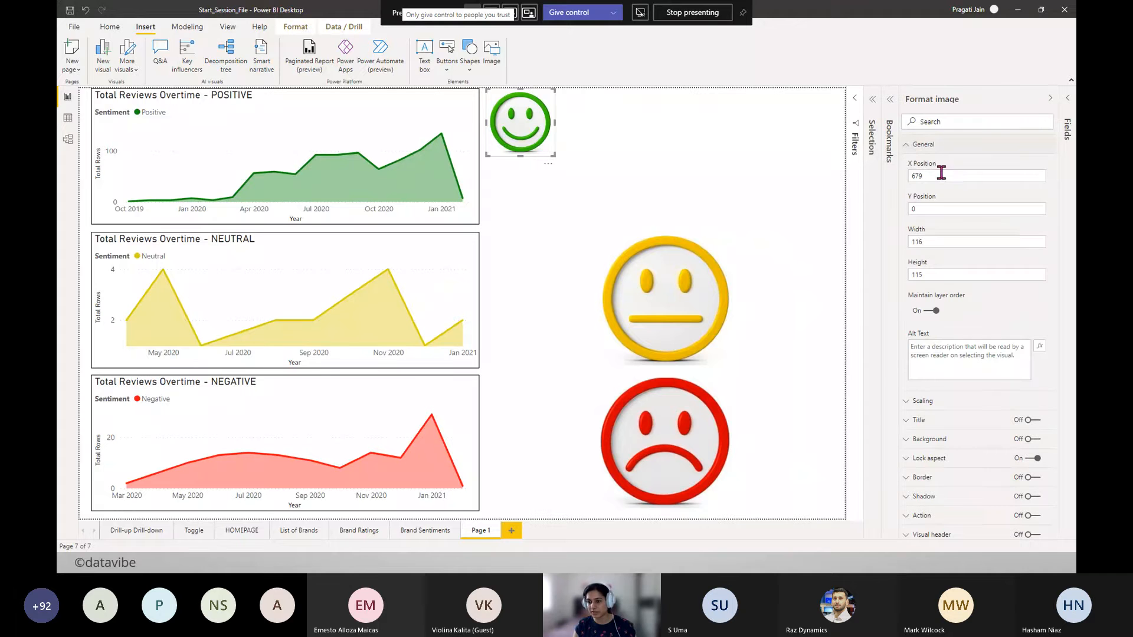
# - Set the neutral face image's width to 116 and reduce its height to match the positive smiley
pyautogui.click(668, 317)
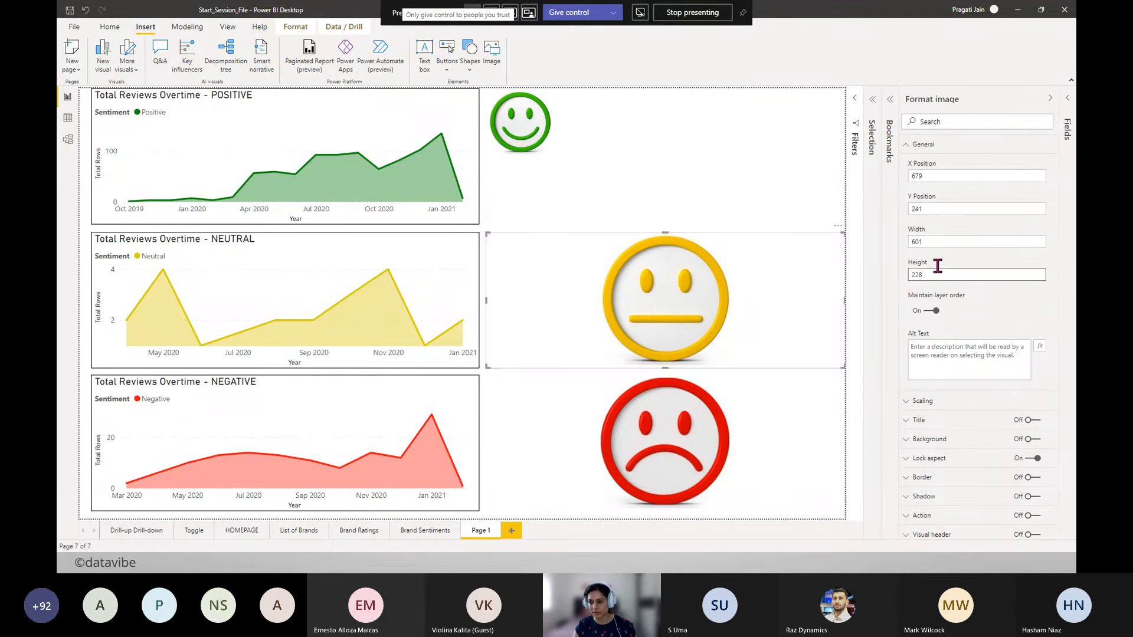
pyautogui.moveTo(931, 242); pyautogui.dragTo(909, 282)
pyautogui.write('116')
pyautogui.press('Return')
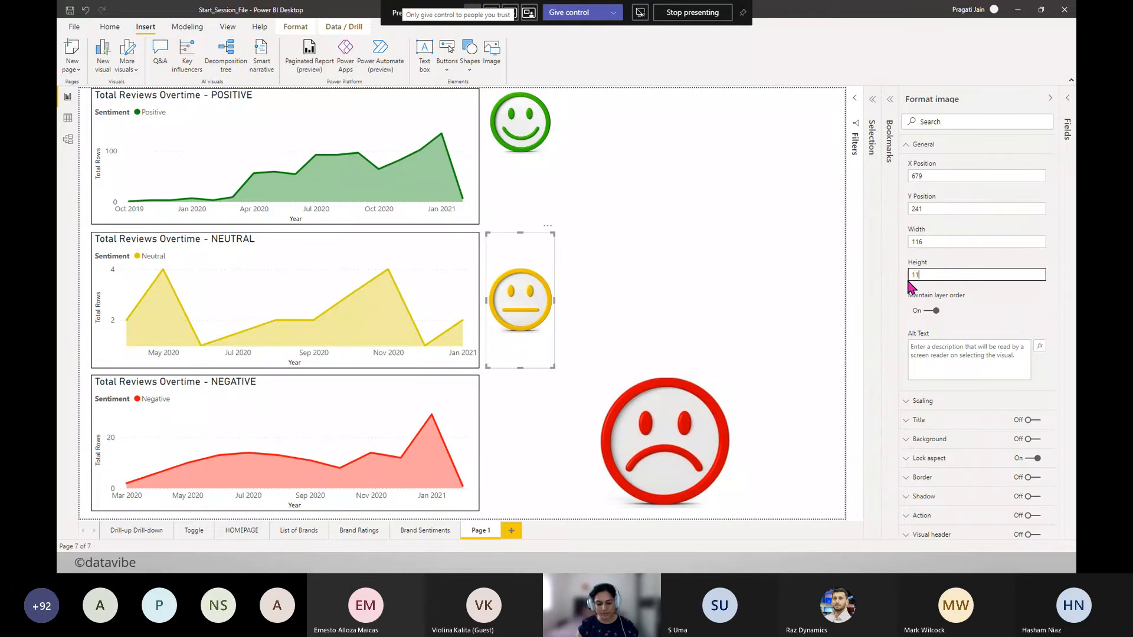
pyautogui.write('116')
# - Set the negative face image's width to 116 and height to 115, and put the image formatting settings away
pyautogui.click(697, 406)
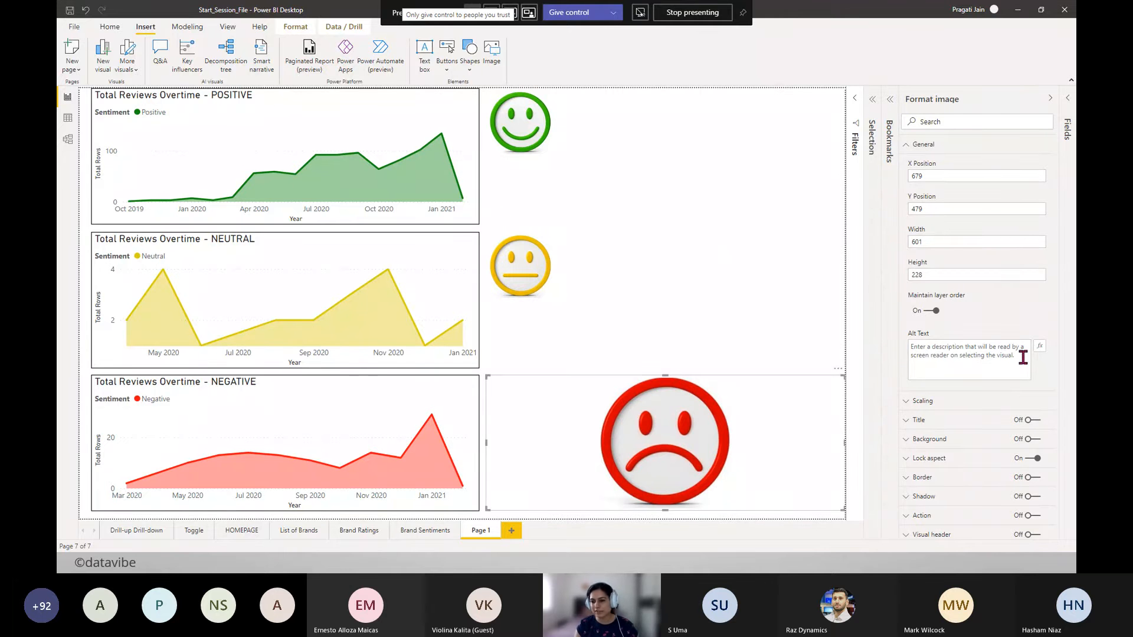
pyautogui.moveTo(936, 244); pyautogui.dragTo(909, 242)
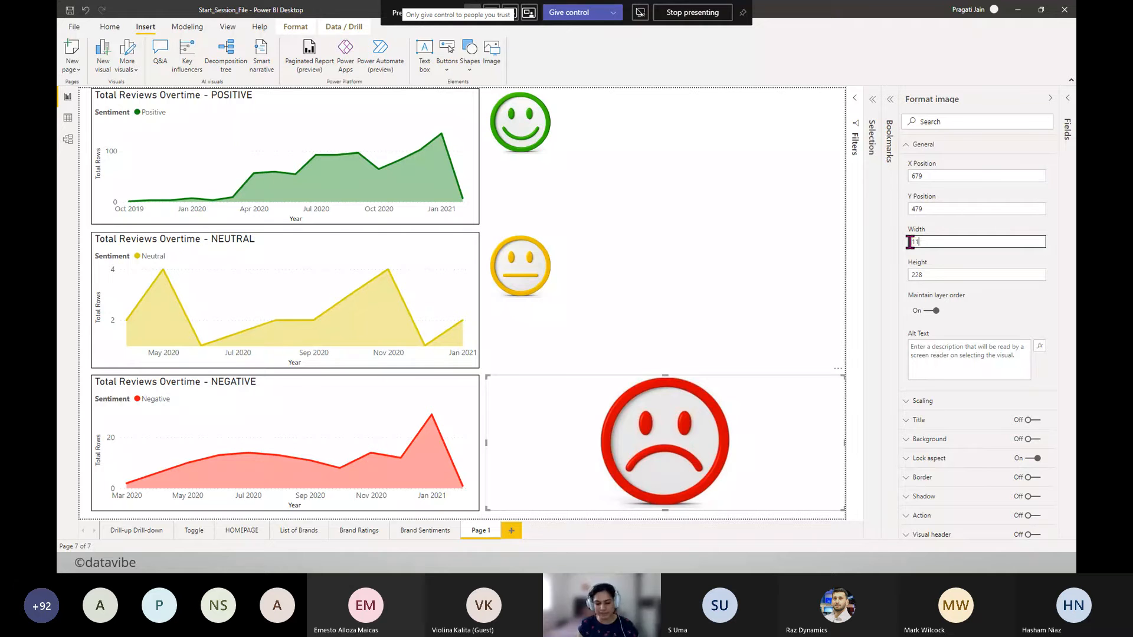
pyautogui.write('116')
pyautogui.press('Return')
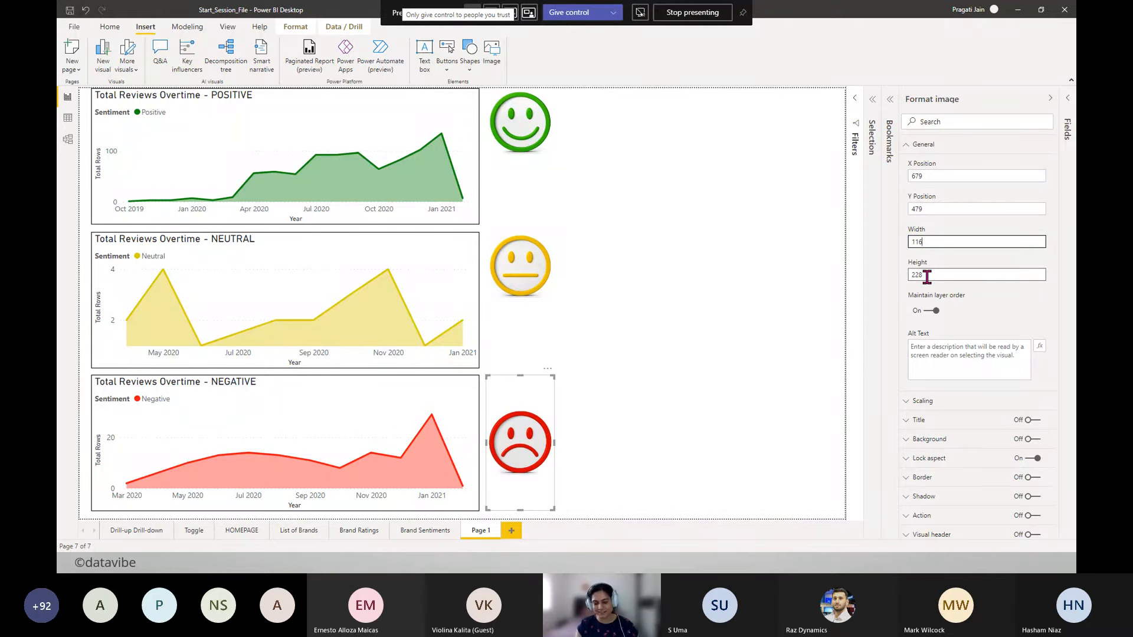
pyautogui.moveTo(927, 277); pyautogui.dragTo(908, 275)
pyautogui.write('115')
pyautogui.press('Return')
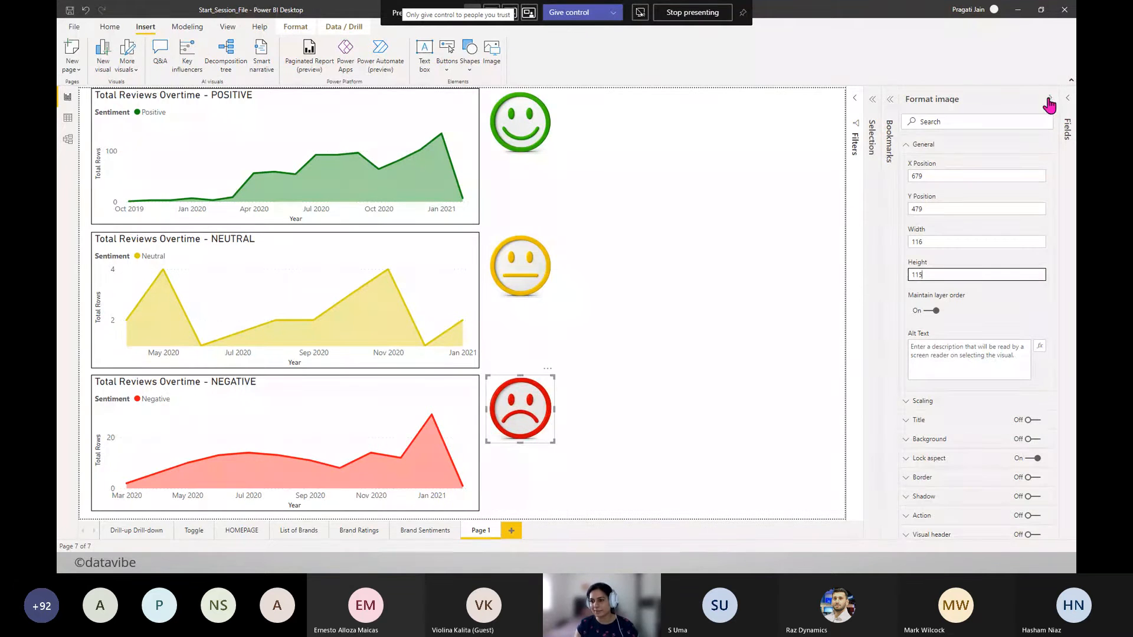
pyautogui.click(914, 146)
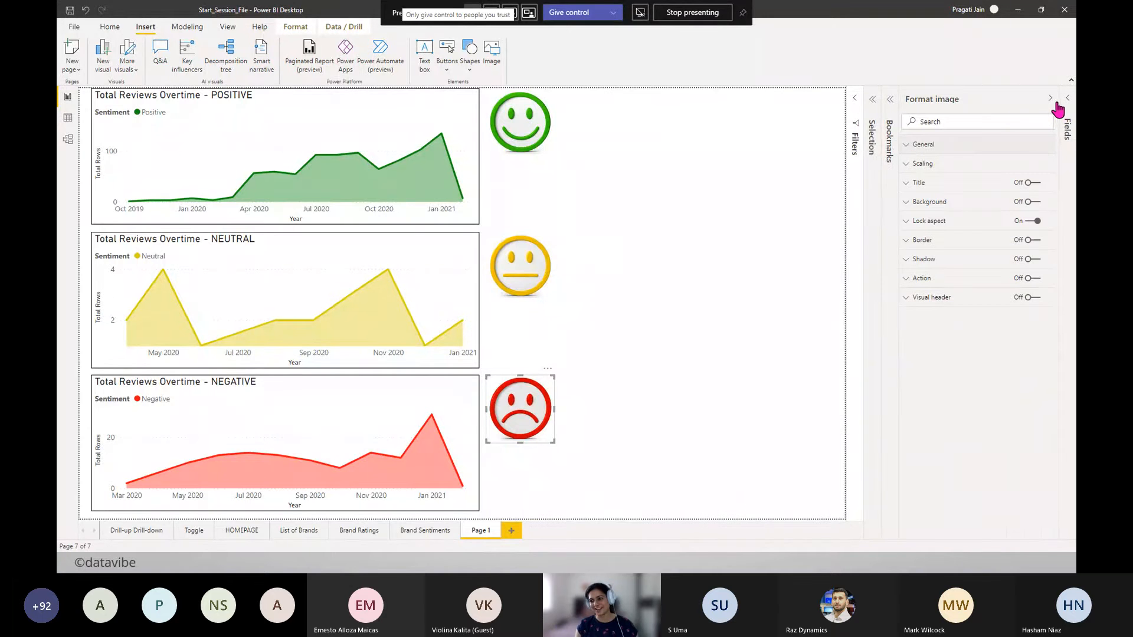
pyautogui.click(1049, 99)
pyautogui.click(595, 276)
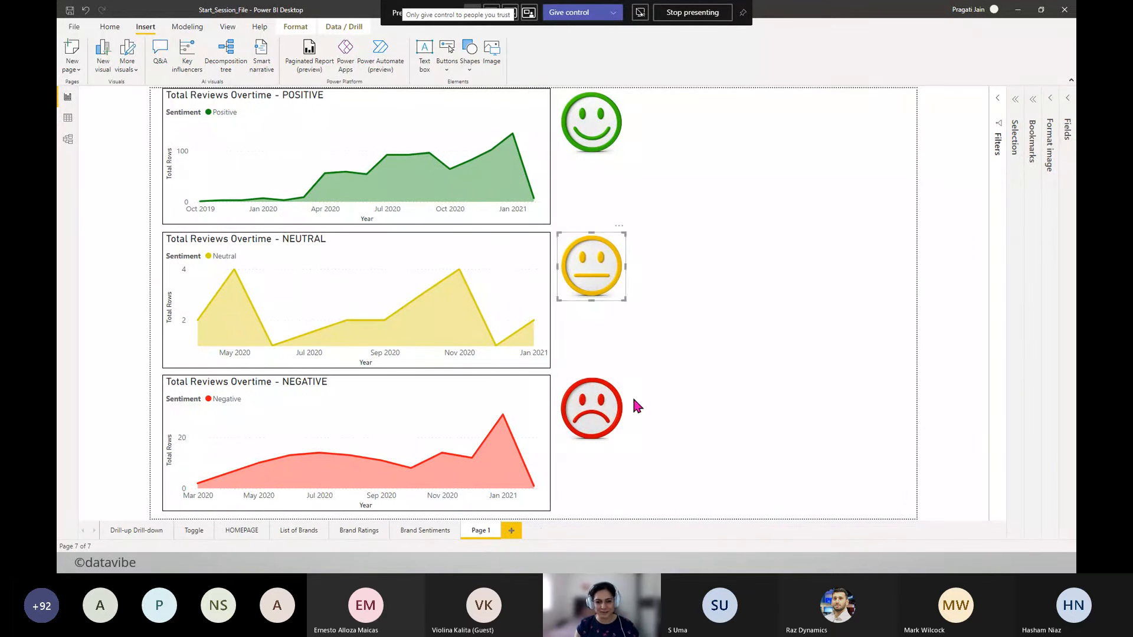
pyautogui.click(721, 412)
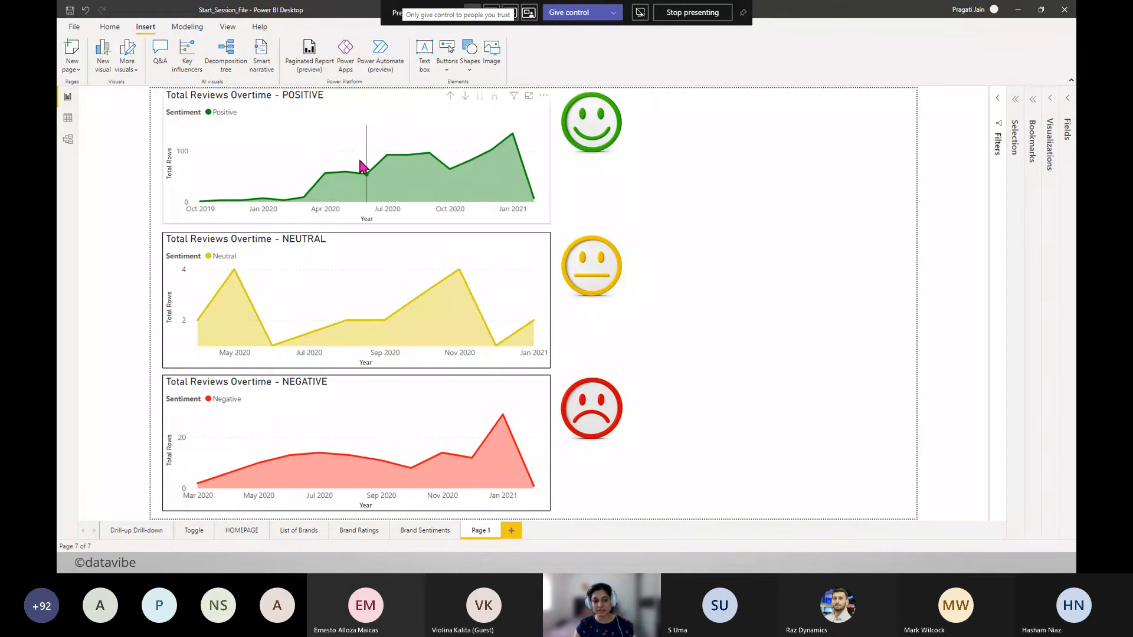
# - Add a bookmark of the current page and name it "Positive"
pyautogui.moveTo(355, 155)
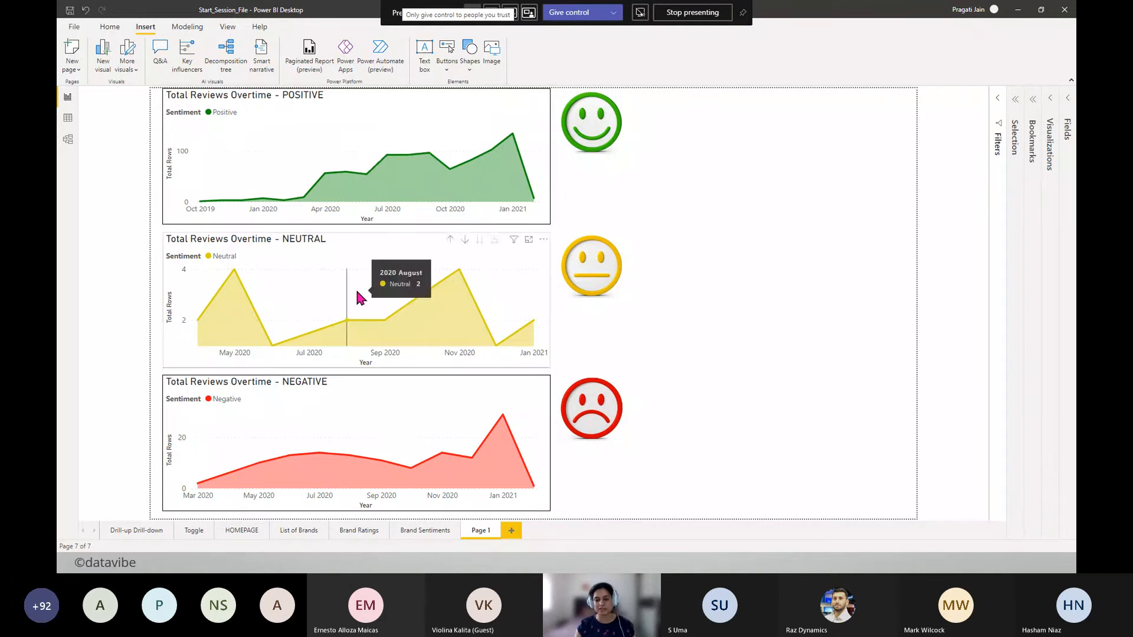
pyautogui.click(1032, 104)
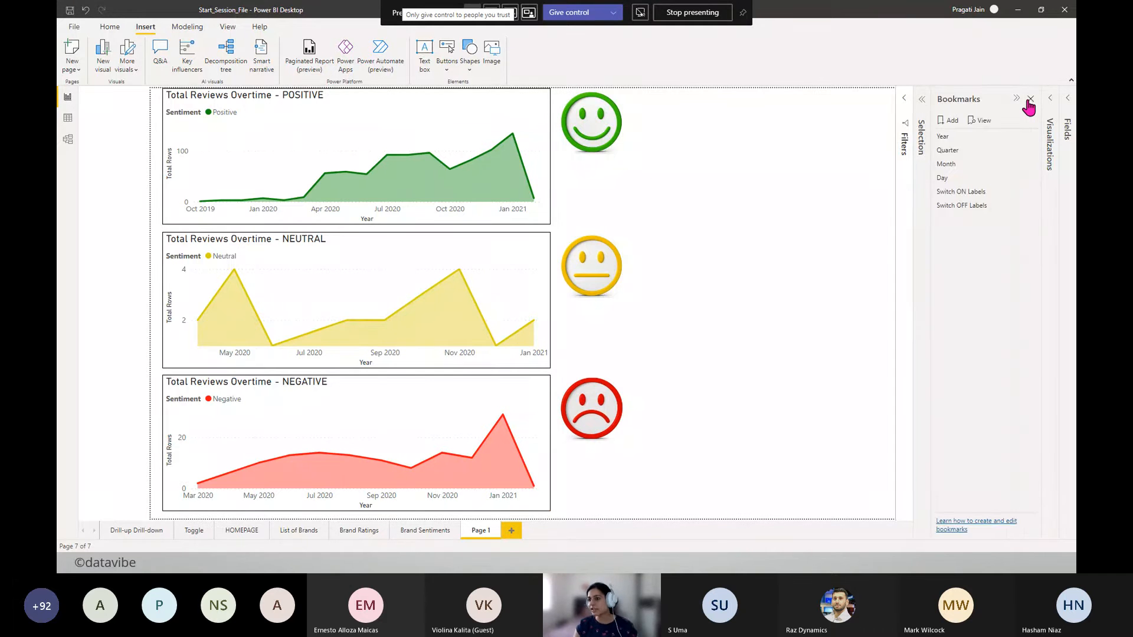
pyautogui.click(951, 121)
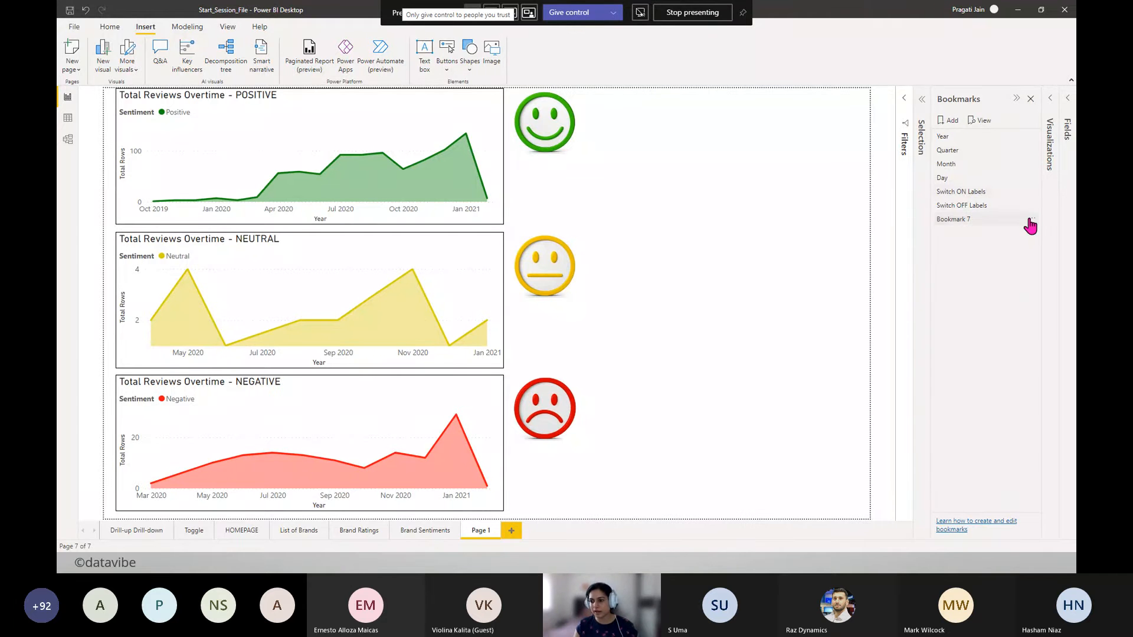
pyautogui.doubleClick(1029, 221)
pyautogui.write('P')
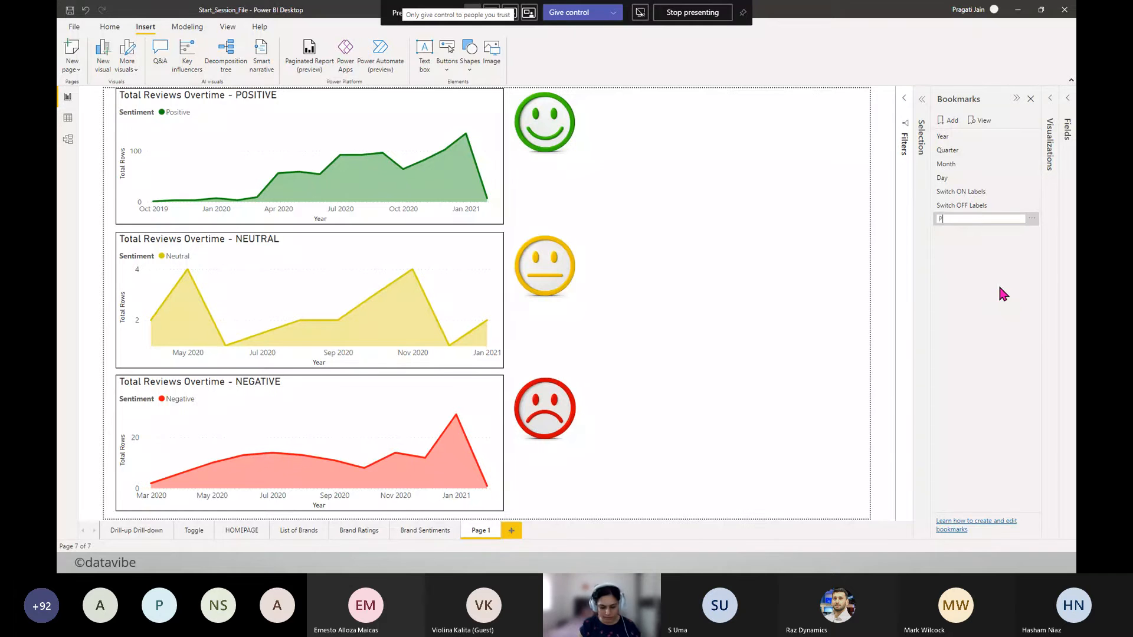
pyautogui.write('ositive')
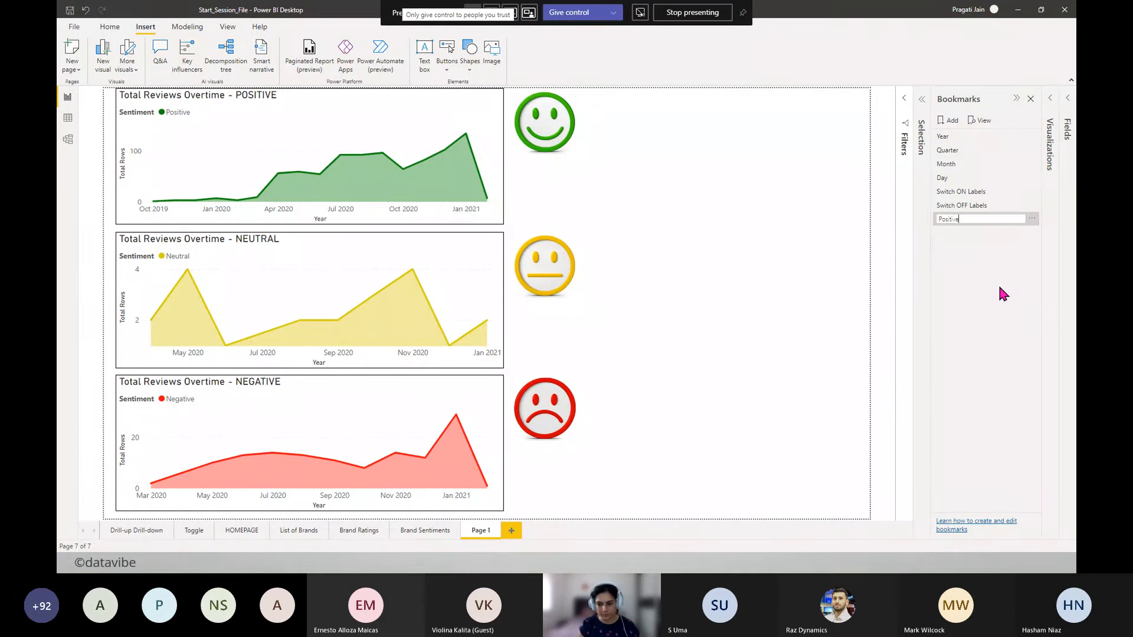
pyautogui.press('Return')
# - Hide the NEUTRAL and NEGATIVE review charts and update the Positive bookmark to capture only the POSITIVE chart
pyautogui.click(922, 102)
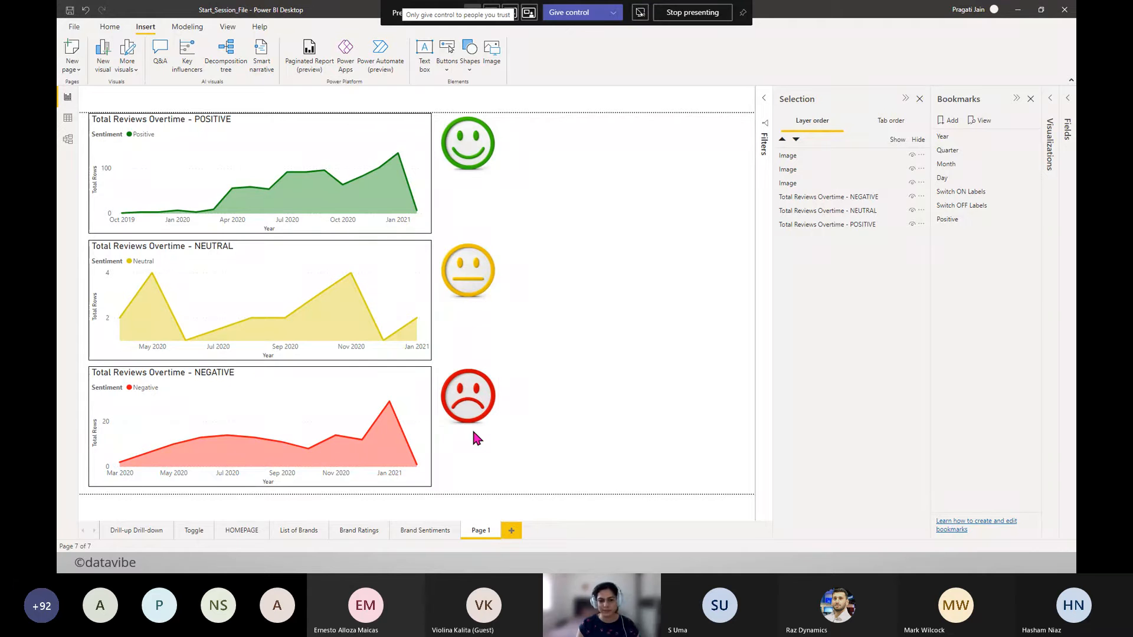
pyautogui.click(469, 290)
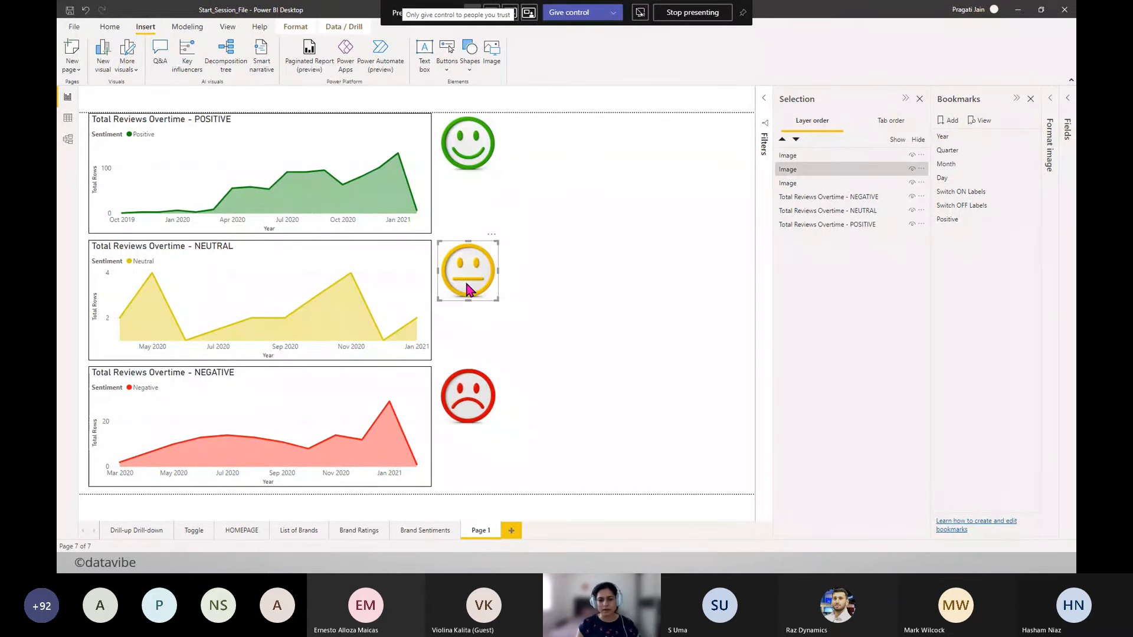
pyautogui.click(568, 319)
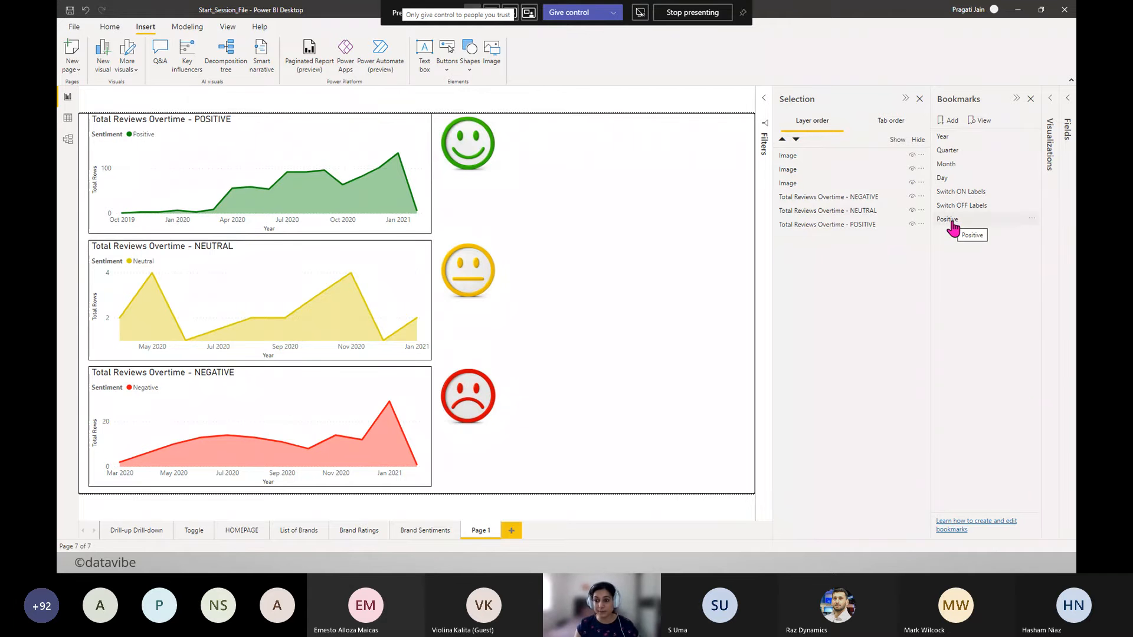
pyautogui.click(912, 211)
pyautogui.click(911, 197)
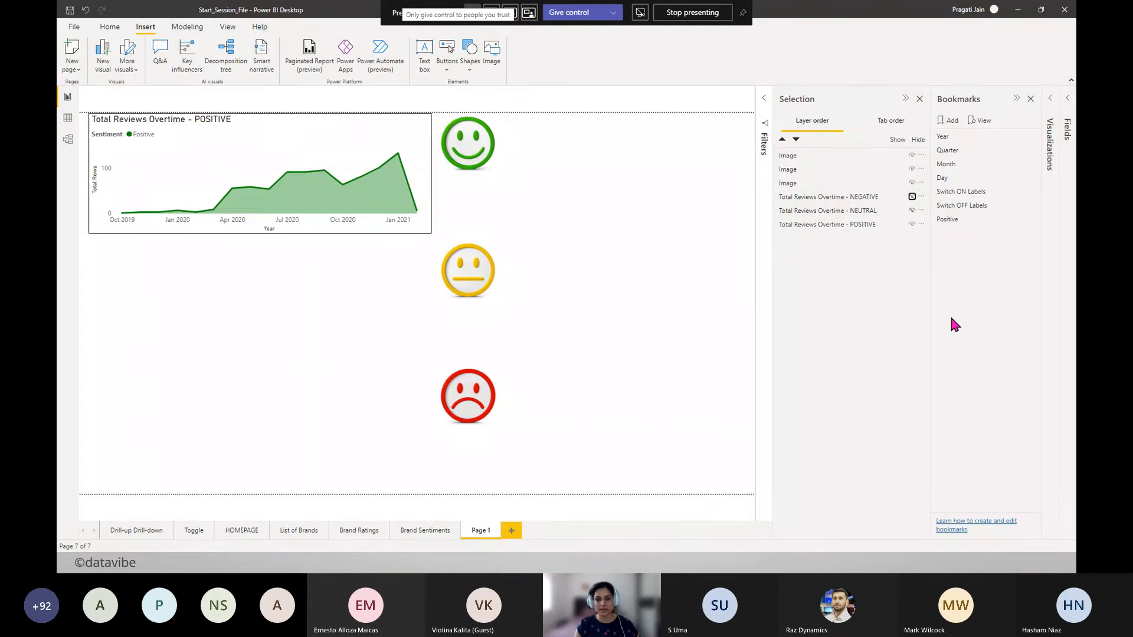
pyautogui.click(1029, 219)
pyautogui.click(1013, 228)
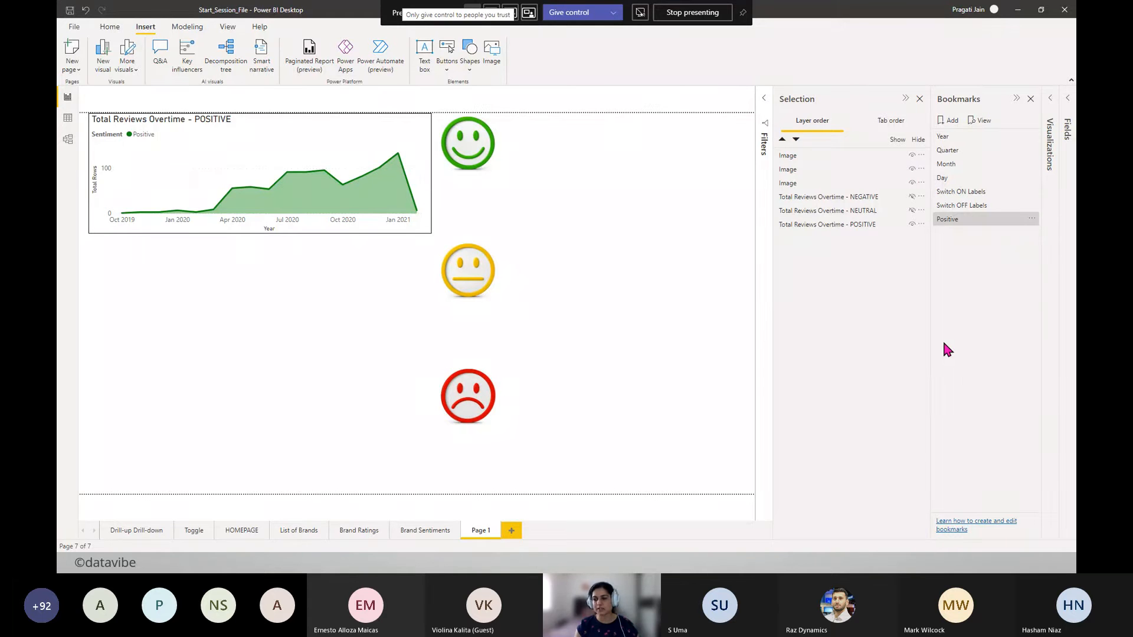
# - Unhide the NEGATIVE and NEUTRAL charts and apply the Positive bookmark to test it
pyautogui.click(911, 197)
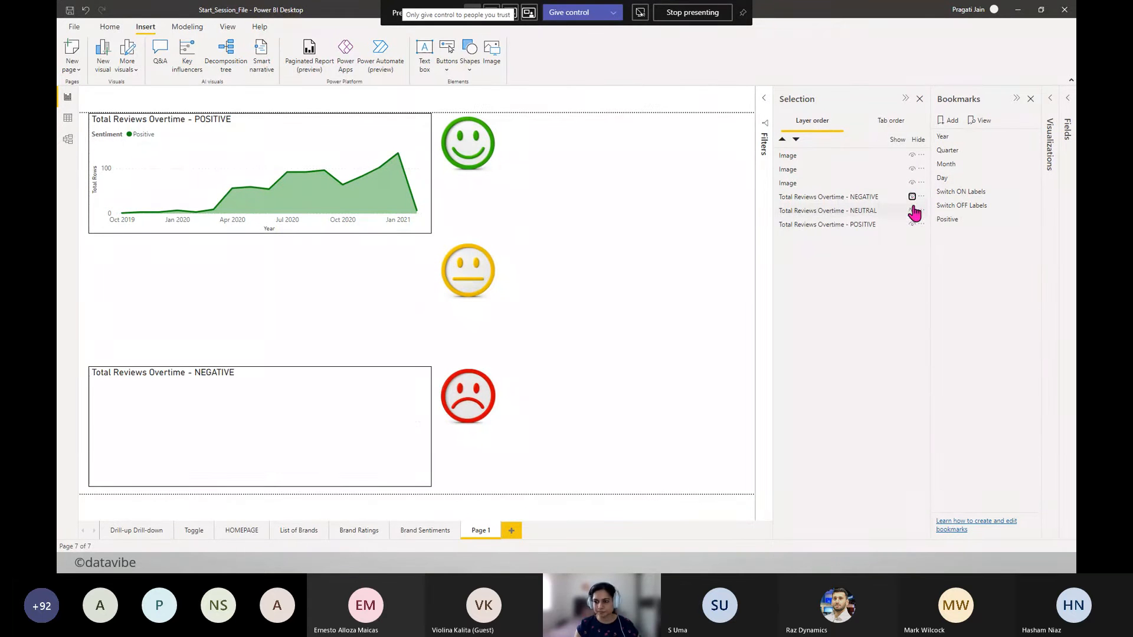
pyautogui.click(912, 210)
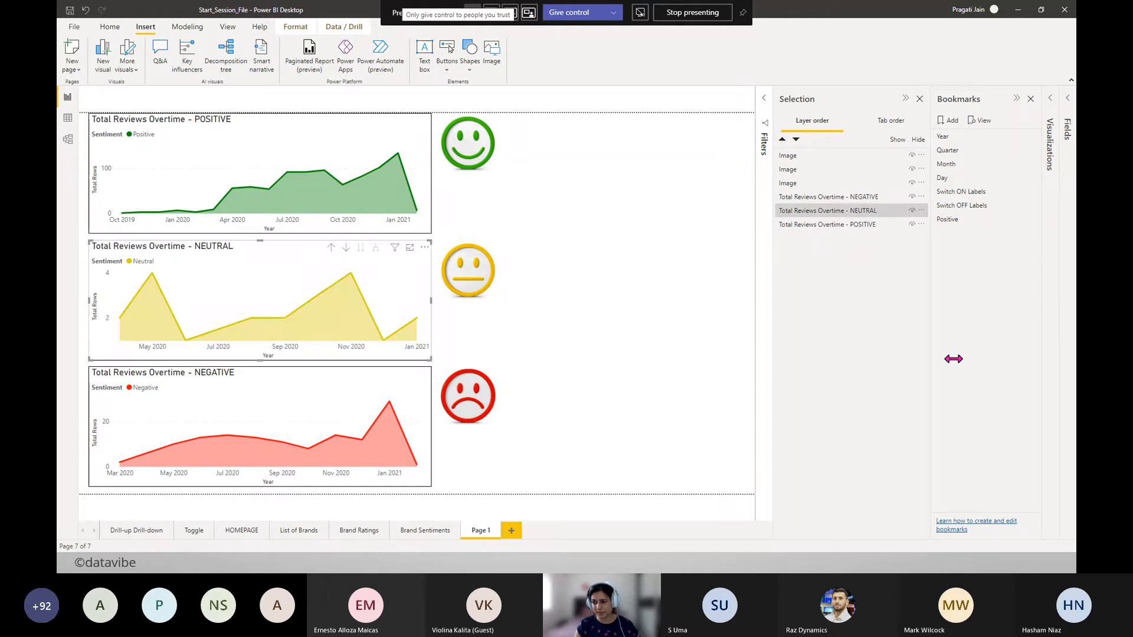
pyautogui.click(952, 220)
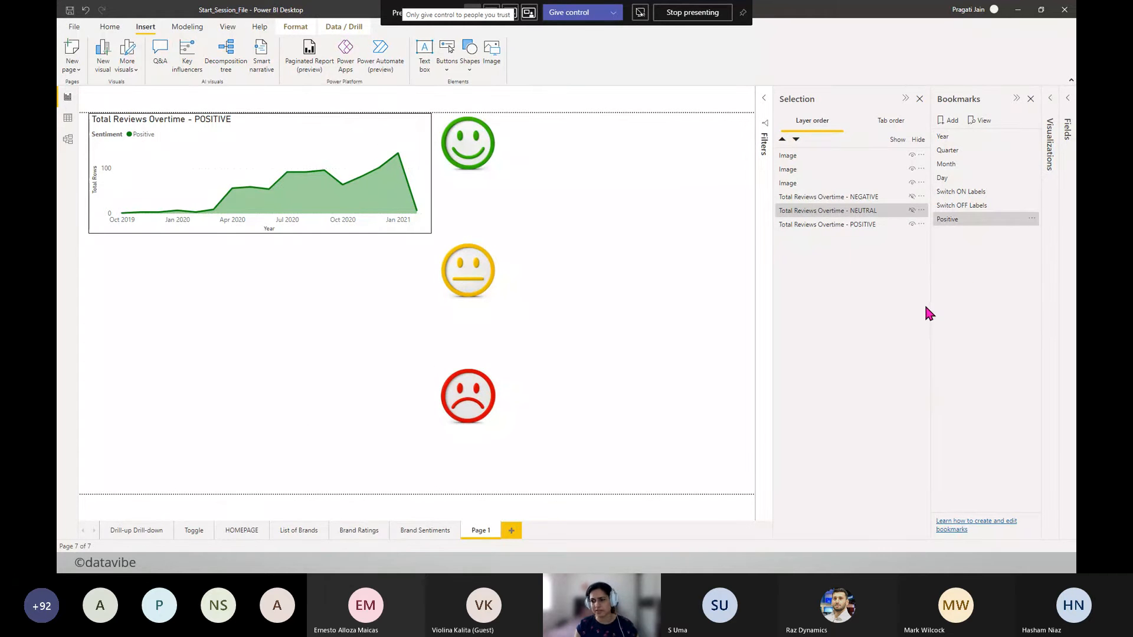
# - Show the NEUTRAL and NEGATIVE charts again and add a bookmark named "Neutral"
pyautogui.click(912, 211)
pyautogui.click(911, 196)
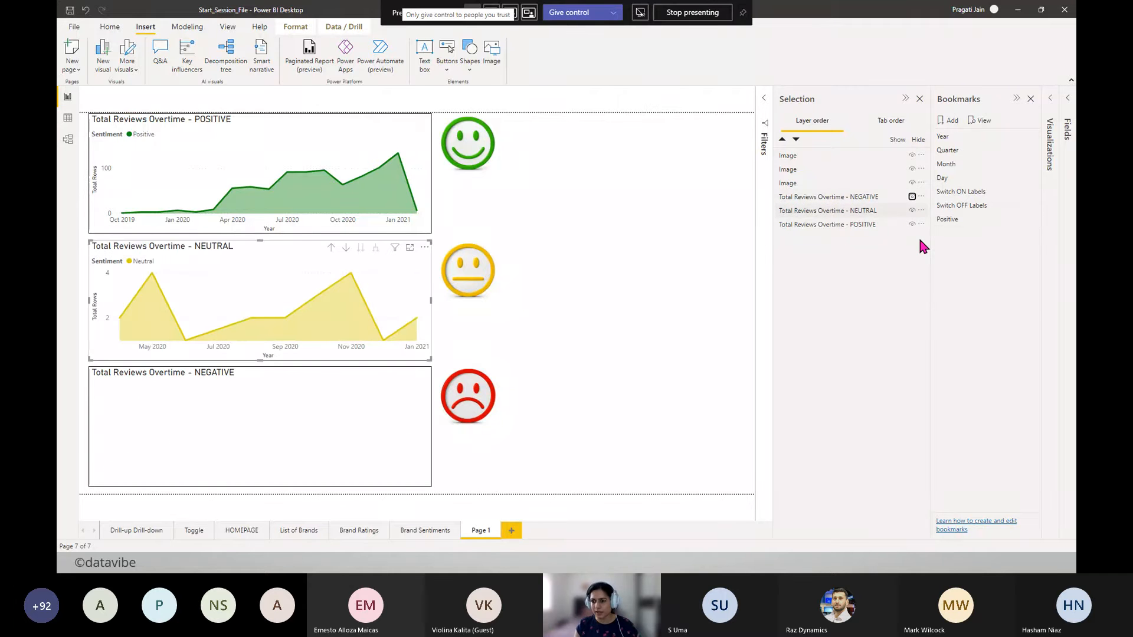
pyautogui.click(948, 121)
pyautogui.click(1032, 233)
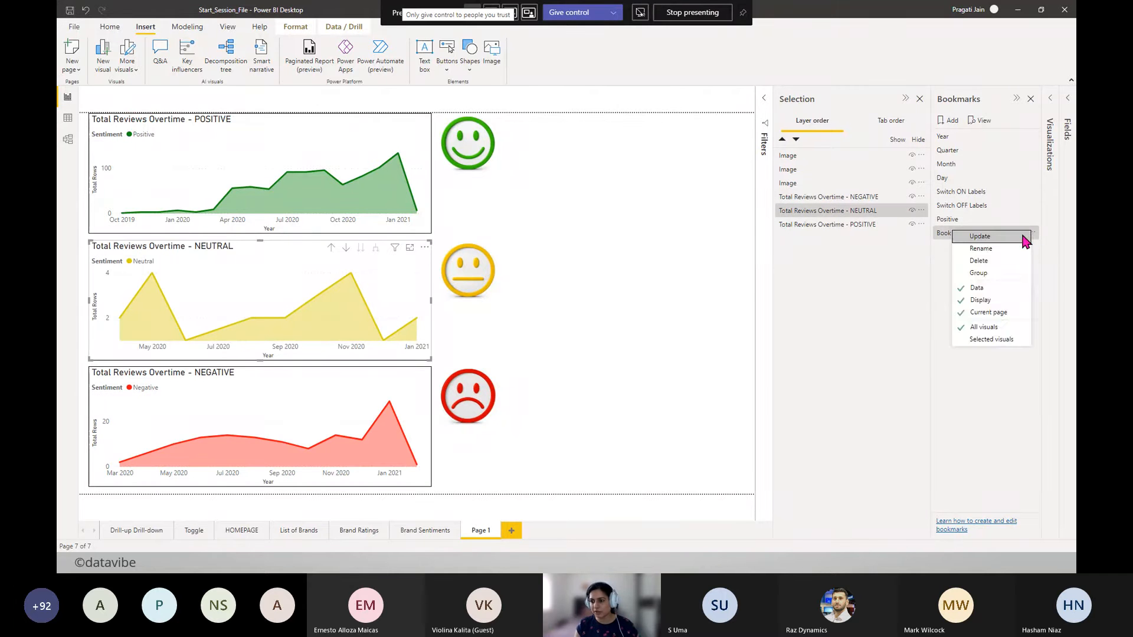
pyautogui.click(997, 257)
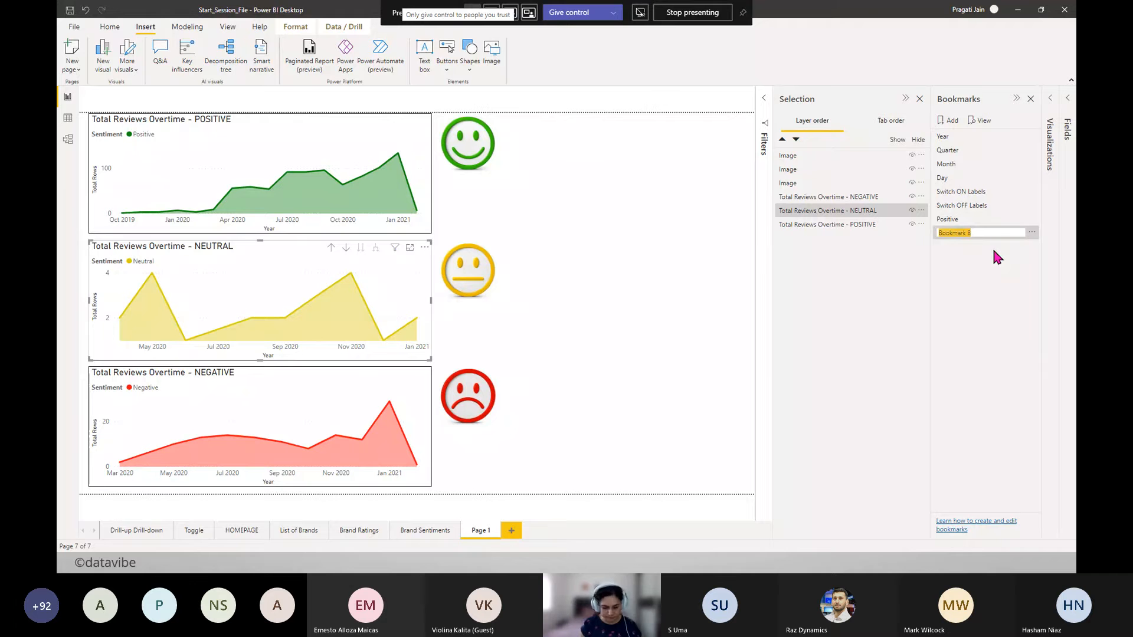
pyautogui.write('Neutral')
pyautogui.press('Return')
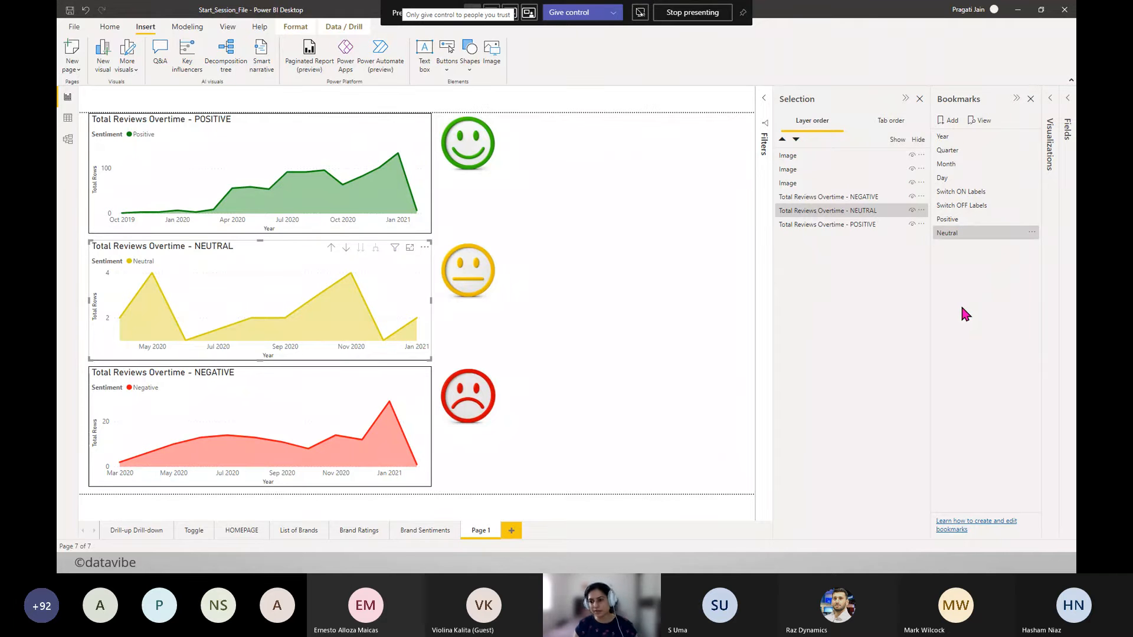
# - Hide the POSITIVE and NEGATIVE charts and update the Neutral bookmark to capture only the NEUTRAL chart
pyautogui.click(911, 225)
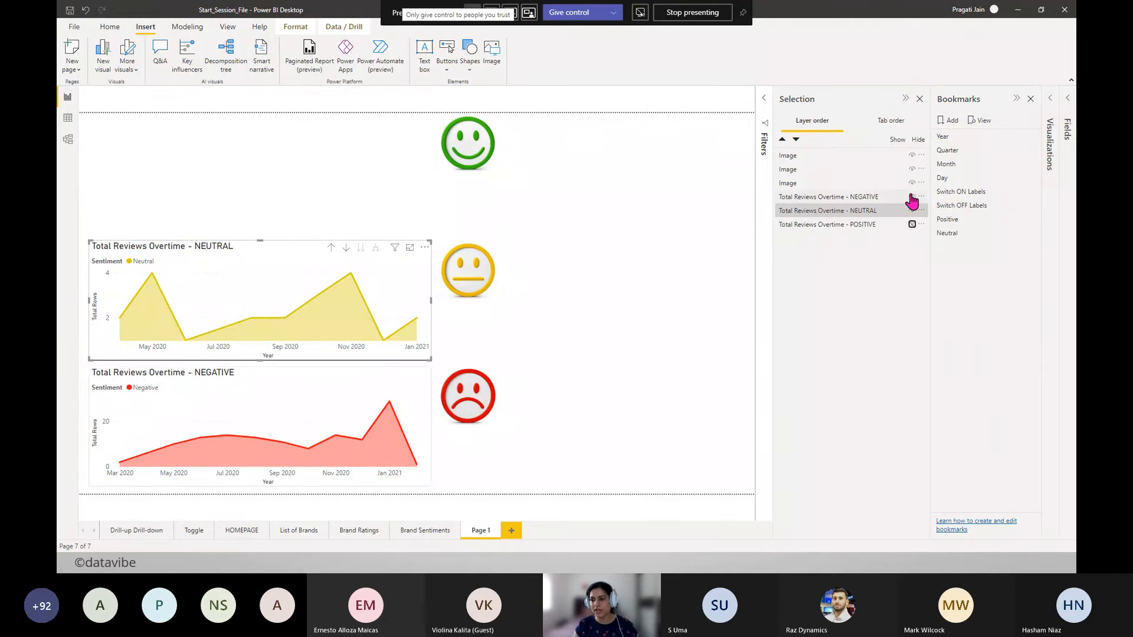
pyautogui.click(911, 196)
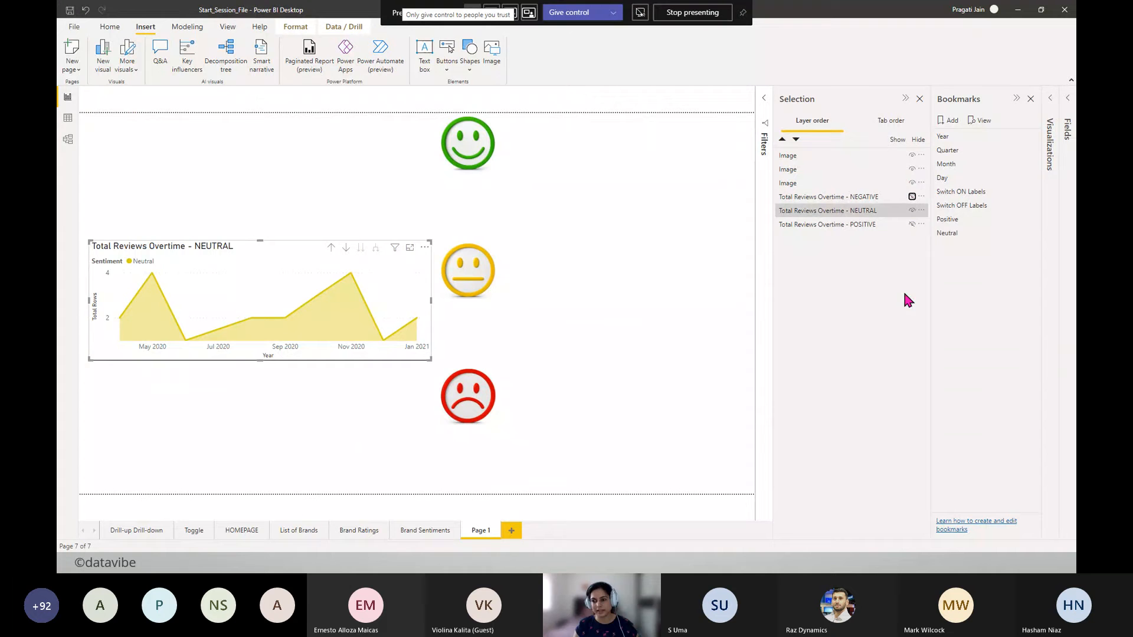
pyautogui.click(1029, 234)
pyautogui.click(999, 236)
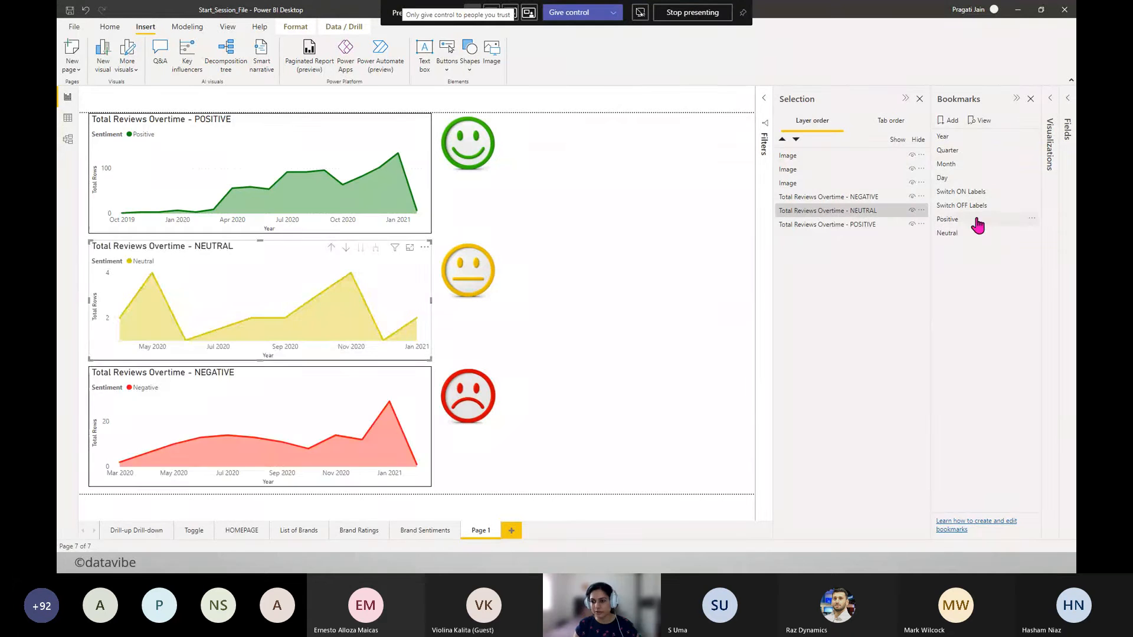
# - Apply the Positive and Neutral bookmarks in turn to test which chart each one shows
pyautogui.click(959, 224)
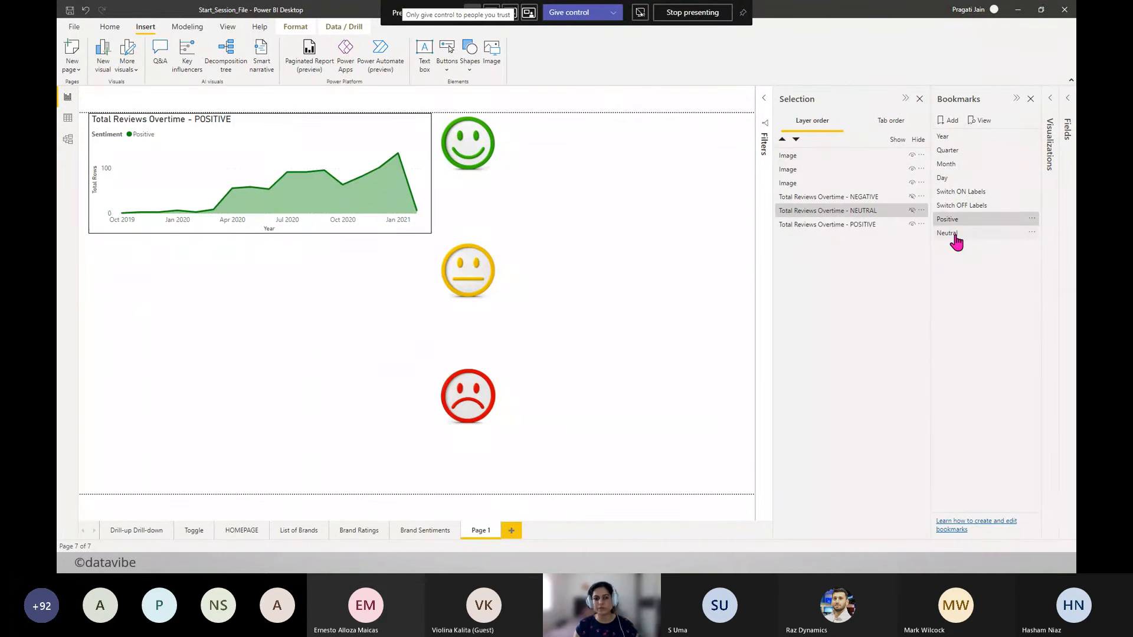
pyautogui.click(955, 234)
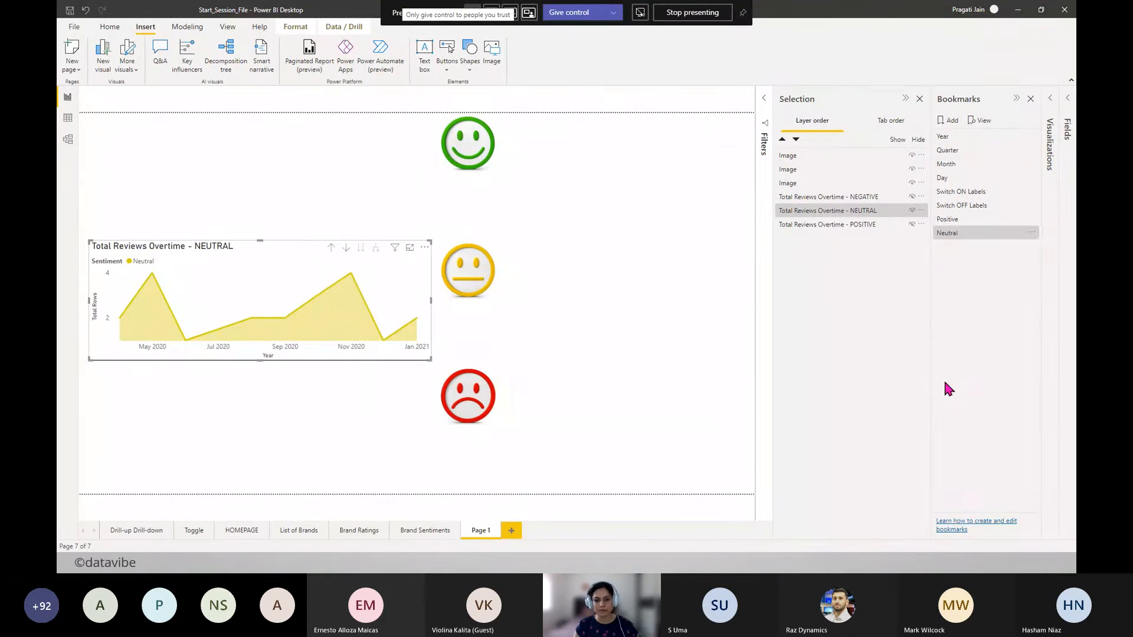
pyautogui.click(695, 363)
# - Add a new bookmark named "Negative"
pyautogui.click(950, 122)
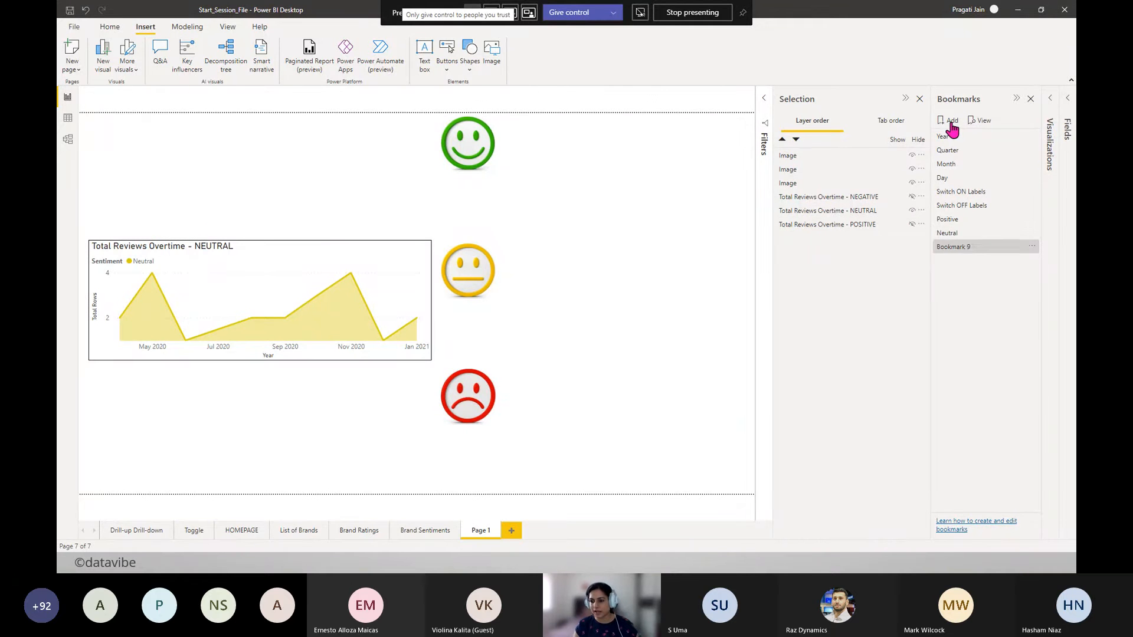
pyautogui.click(1031, 247)
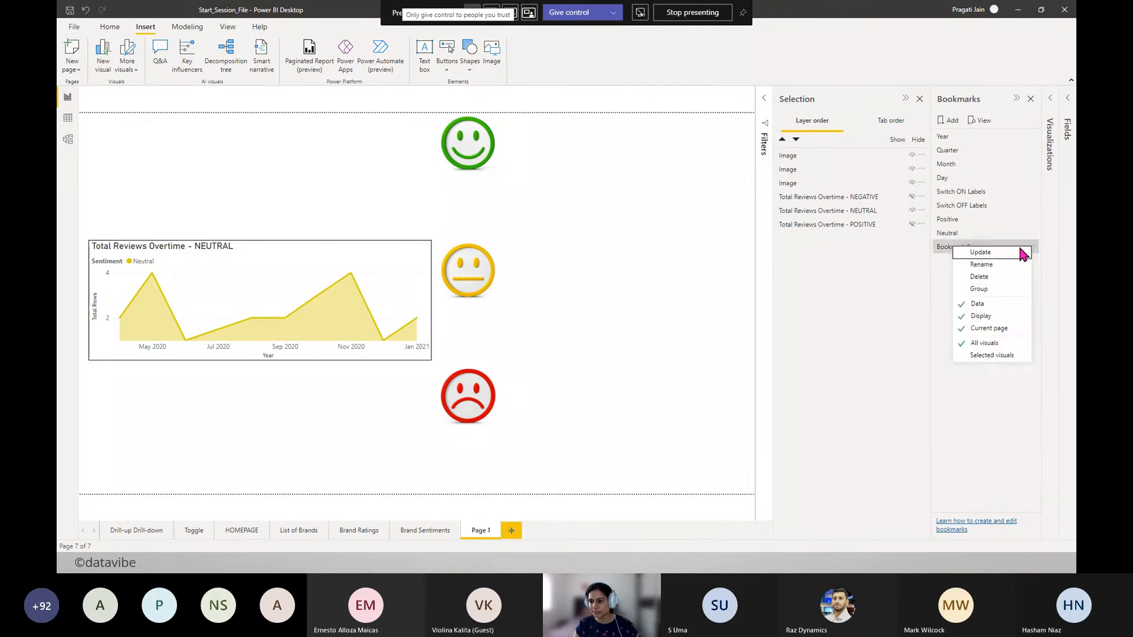
pyautogui.click(996, 264)
pyautogui.write('Negative')
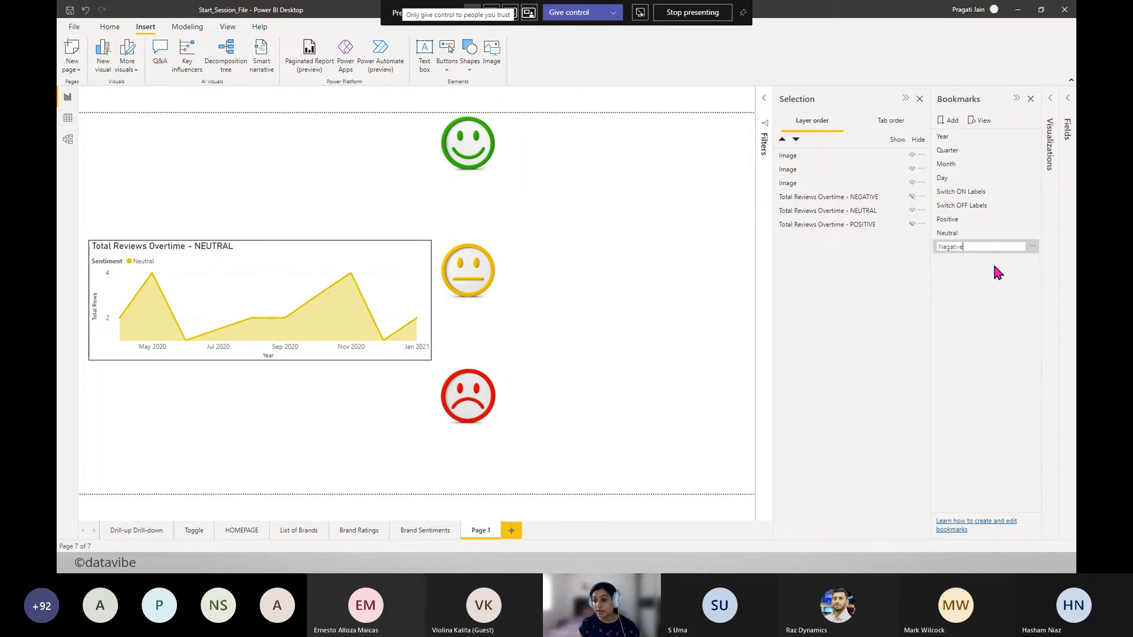
pyautogui.press('Return')
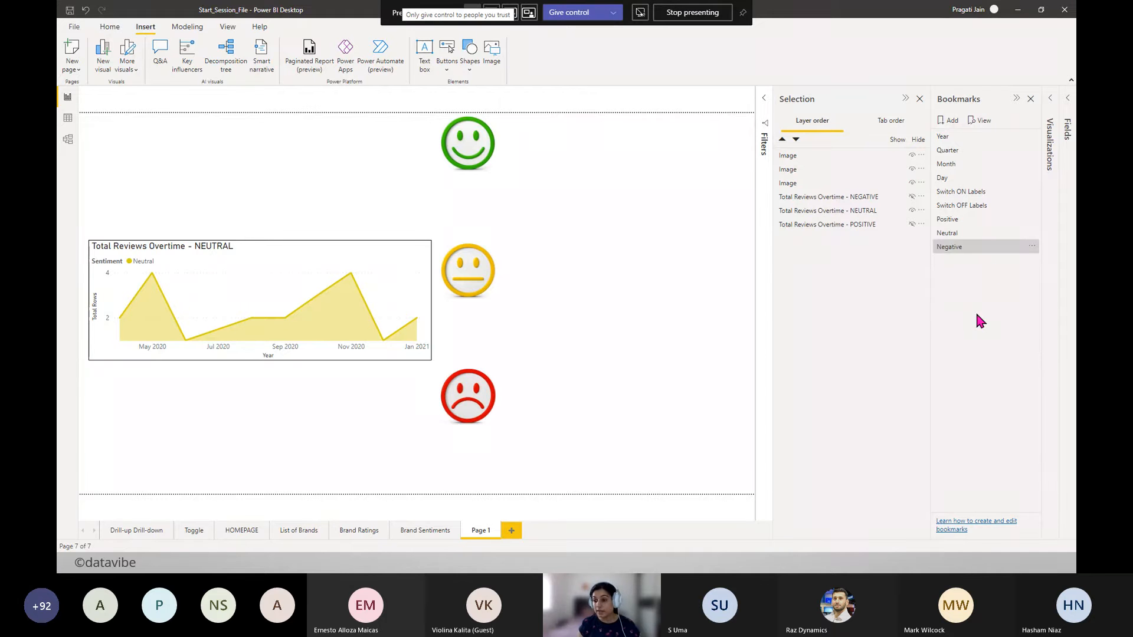
# - Make only the NEGATIVE review chart visible, hiding POSITIVE and NEUTRAL, and update the Negative bookmark with this state
pyautogui.click(912, 224)
pyautogui.click(912, 197)
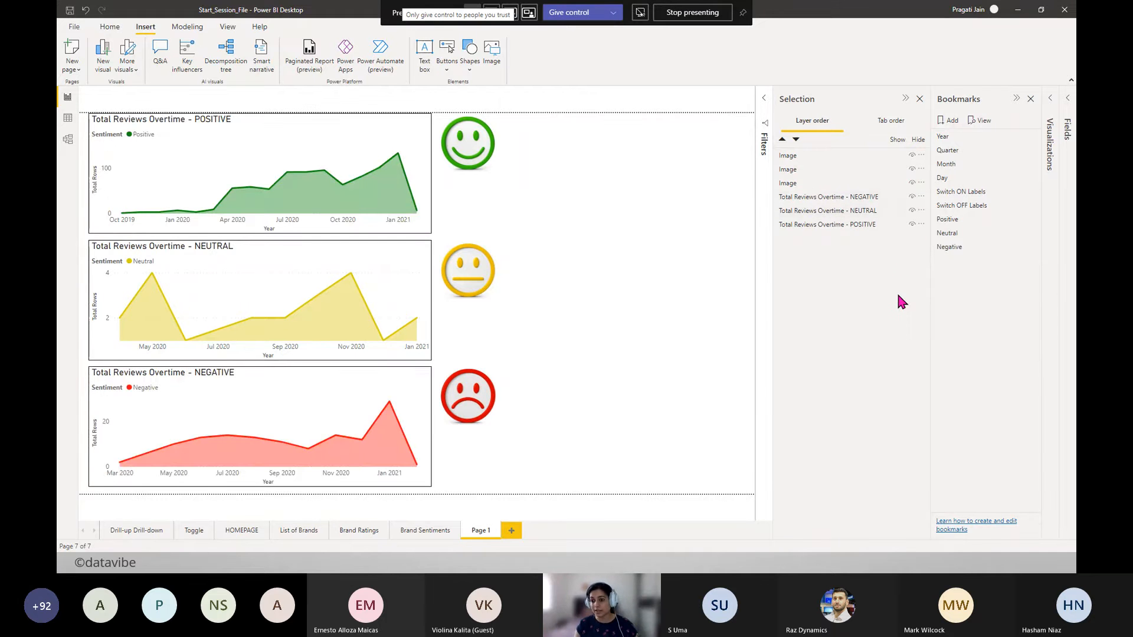
pyautogui.click(911, 224)
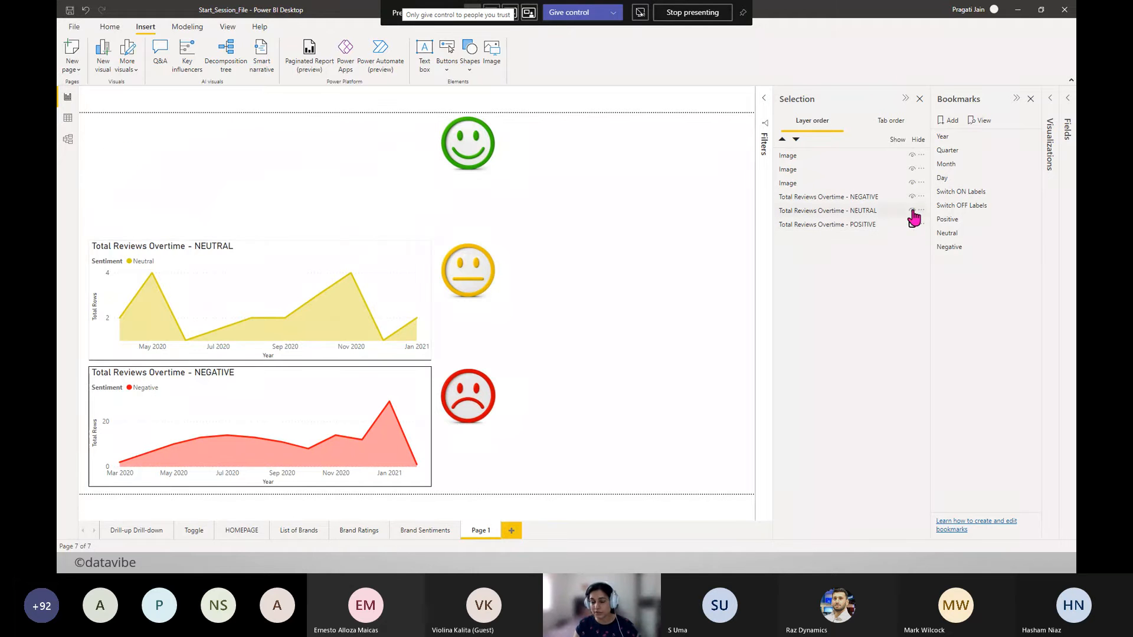
pyautogui.click(912, 211)
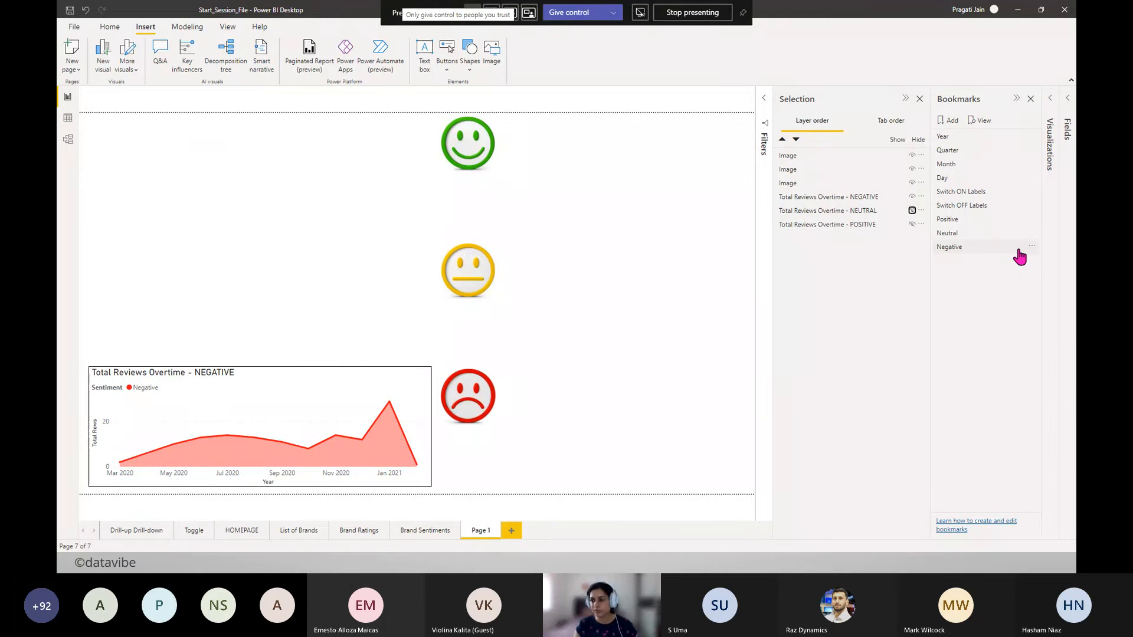
pyautogui.click(1032, 248)
pyautogui.click(1018, 257)
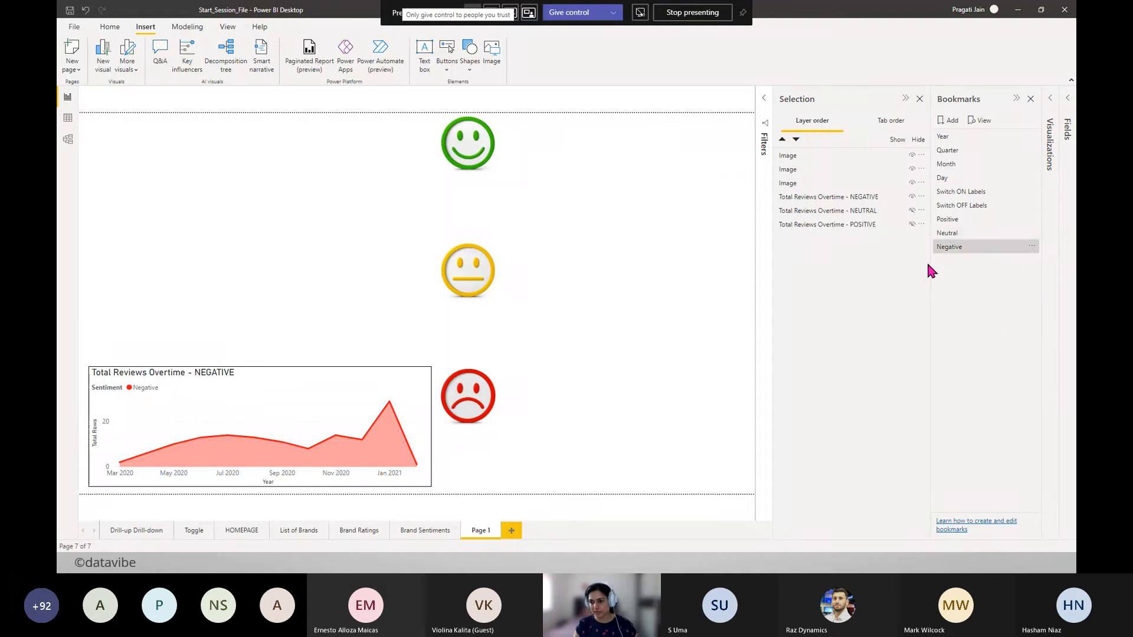
# - Unhide the POSITIVE and NEUTRAL charts and test the Positive, Neutral and Negative bookmarks one after another
pyautogui.click(912, 225)
pyautogui.click(911, 211)
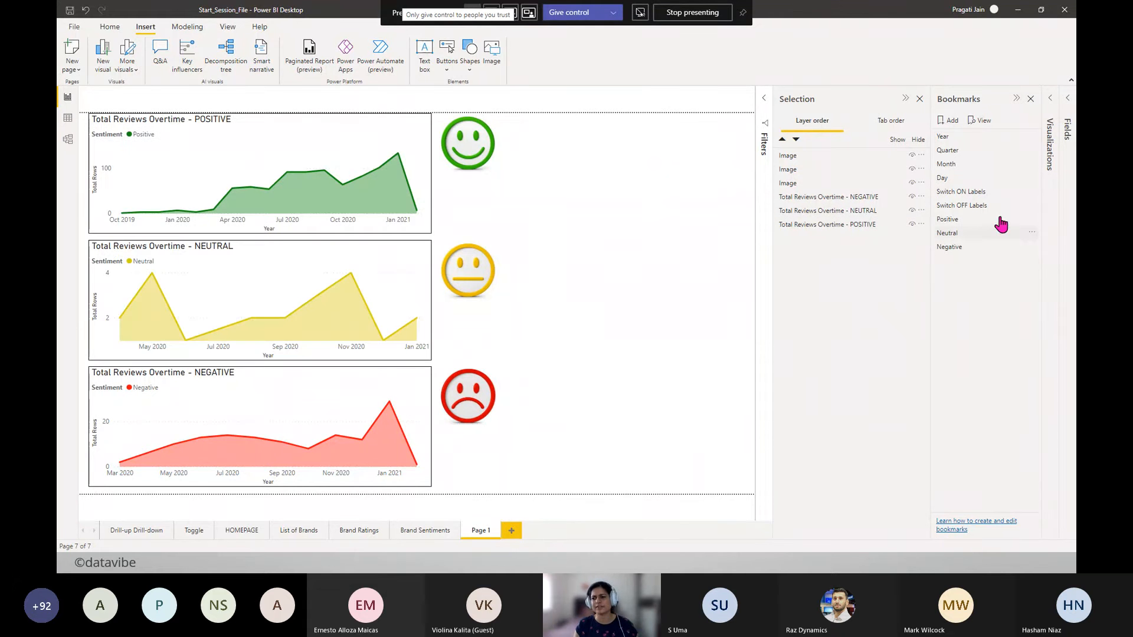
pyautogui.click(956, 219)
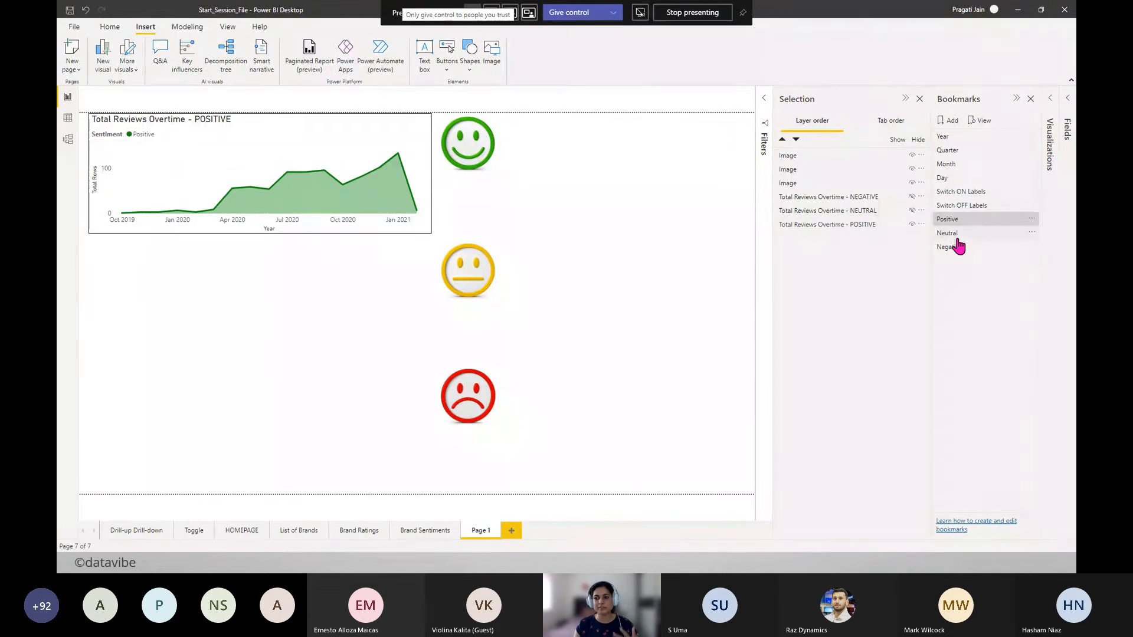
pyautogui.click(956, 234)
pyautogui.click(955, 248)
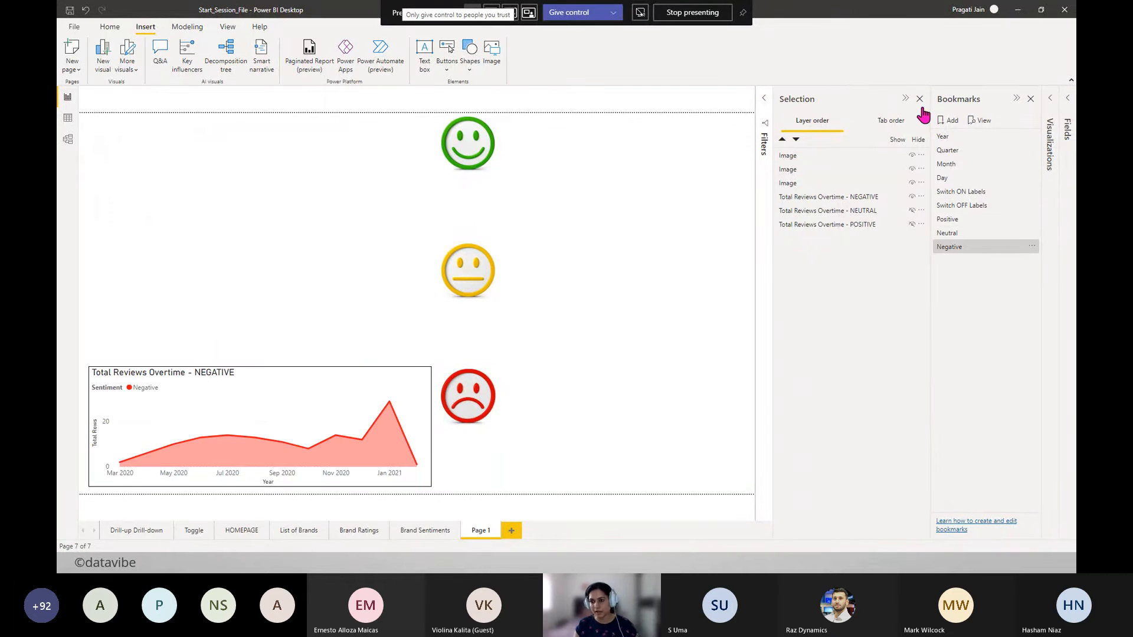
# - Show the NEUTRAL and POSITIVE charts again and collapse the selection and bookmark lists to free the canvas
pyautogui.click(905, 99)
pyautogui.click(1017, 99)
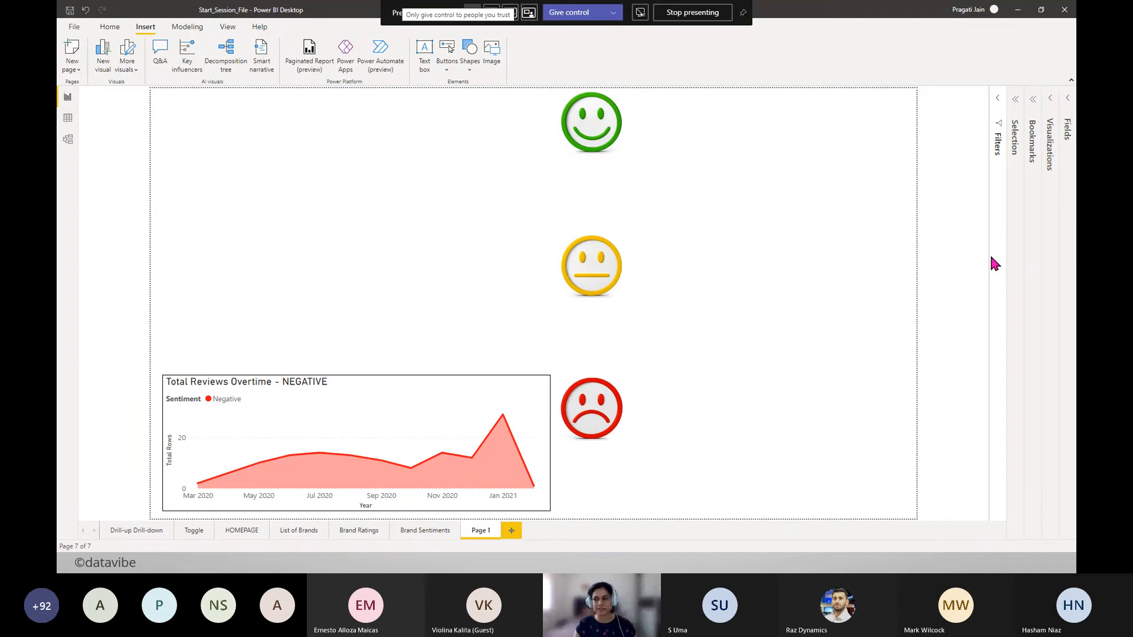
pyautogui.click(1015, 110)
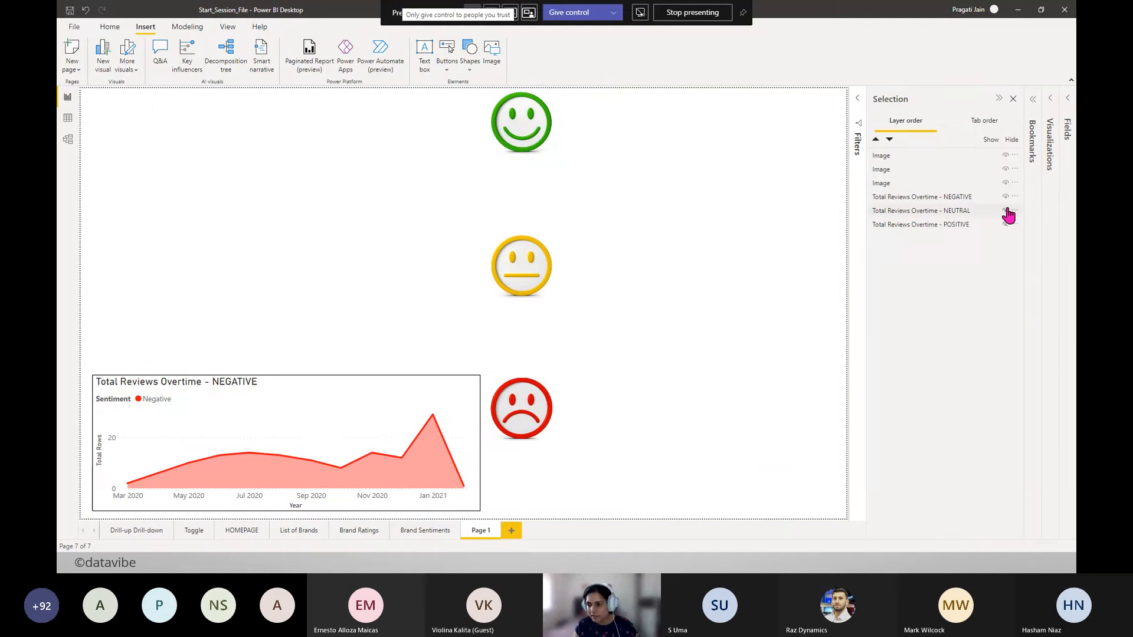
pyautogui.click(1006, 211)
pyautogui.click(1006, 224)
pyautogui.click(998, 99)
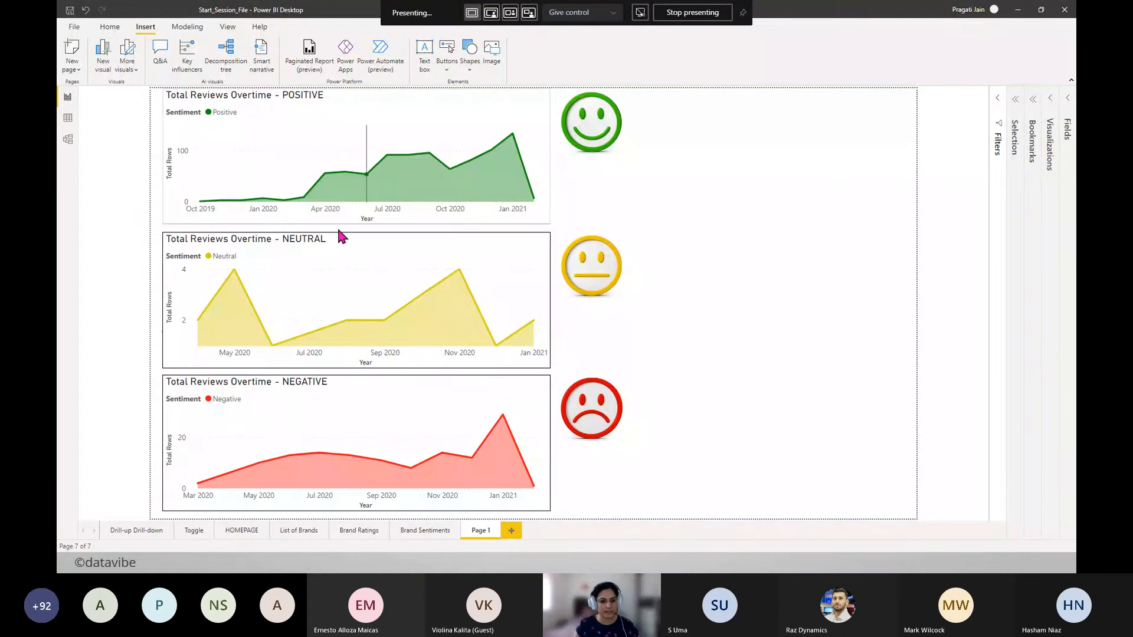
# - Move the neutral and negative smileys into a row beside the positive one and shift the NEGATIVE chart toward the page centre
pyautogui.moveTo(382, 262)
pyautogui.mouseDown()
pyautogui.moveTo(406, 374)
pyautogui.moveTo(373, 252)
pyautogui.moveTo(378, 274)
pyautogui.moveTo(388, 265)
pyautogui.mouseUp()
pyautogui.moveTo(598, 403); pyautogui.dragTo(749, 234)
pyautogui.moveTo(345, 388); pyautogui.dragTo(557, 392)
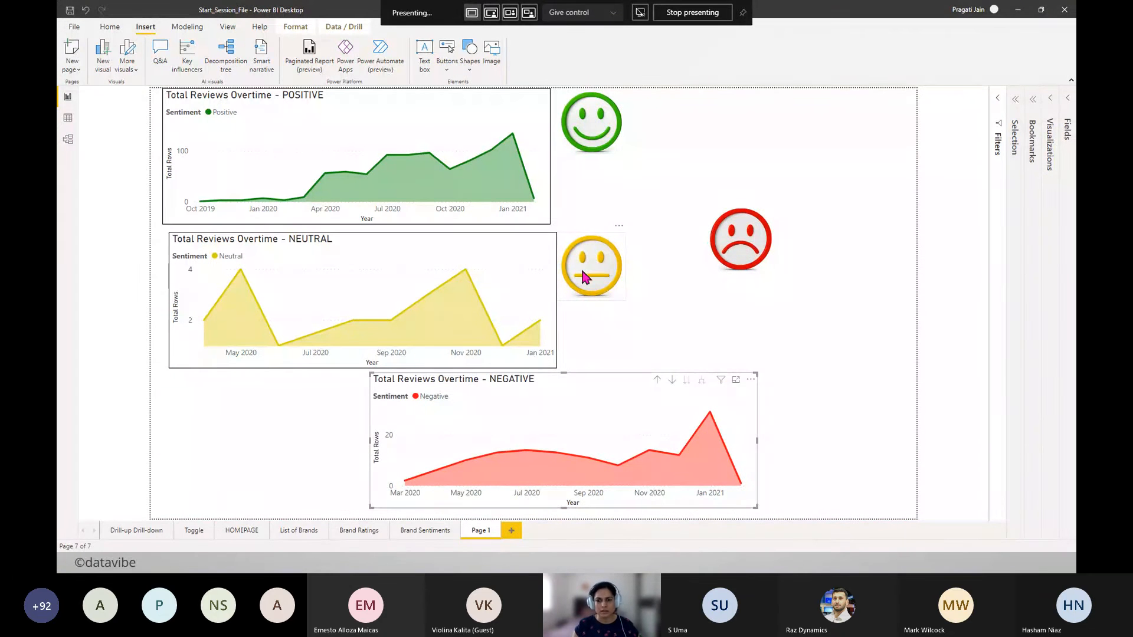
pyautogui.moveTo(581, 270); pyautogui.dragTo(655, 125)
pyautogui.moveTo(741, 239); pyautogui.dragTo(757, 123)
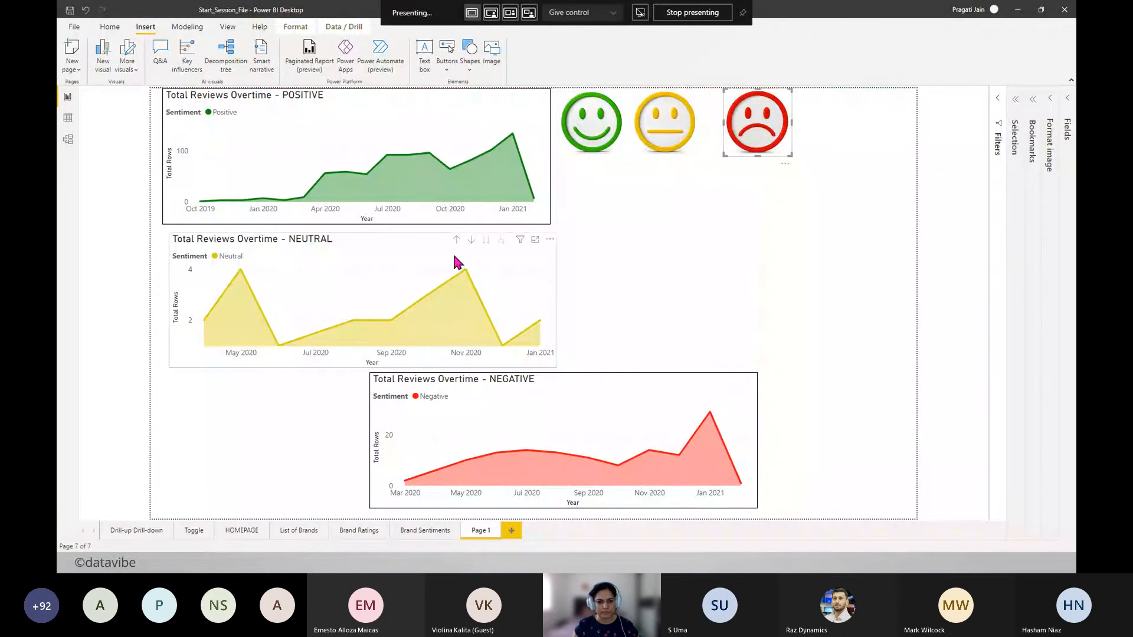
# - Stack the NEUTRAL, NEGATIVE and POSITIVE charts exactly on top of each other in the middle of the page
pyautogui.moveTo(387, 252); pyautogui.dragTo(571, 253)
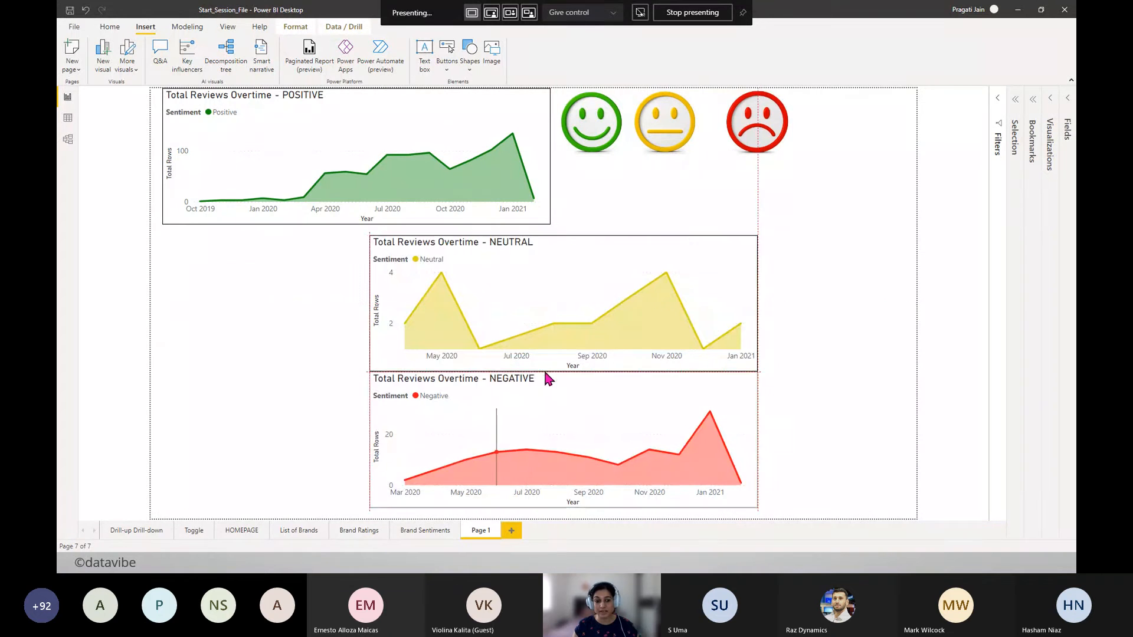
pyautogui.moveTo(544, 378); pyautogui.dragTo(512, 301)
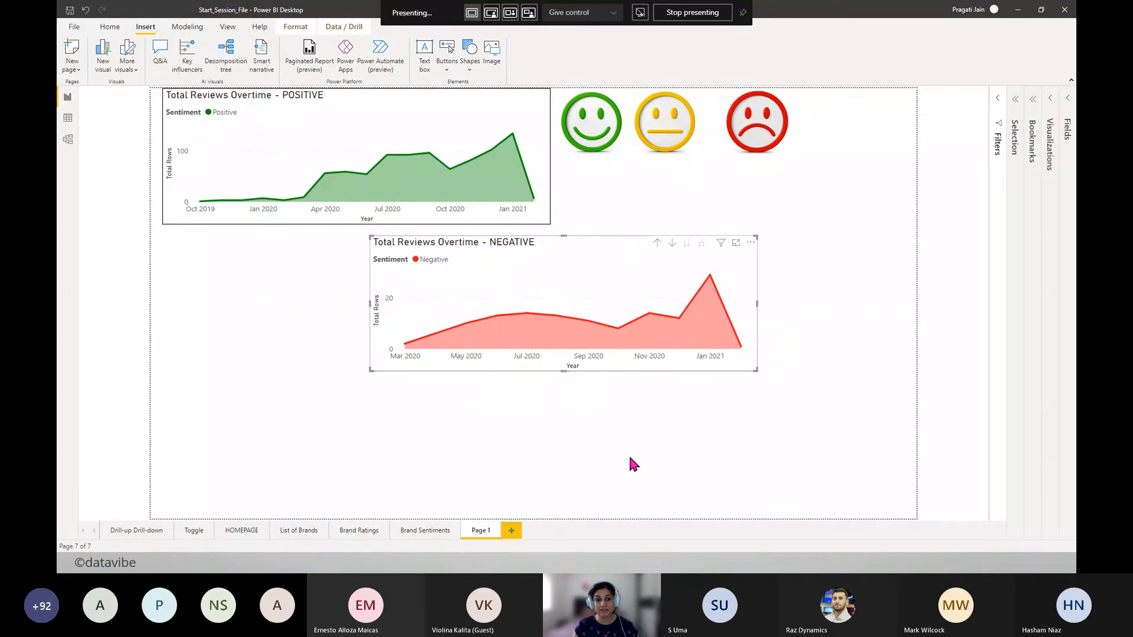
pyautogui.moveTo(401, 120); pyautogui.dragTo(516, 253)
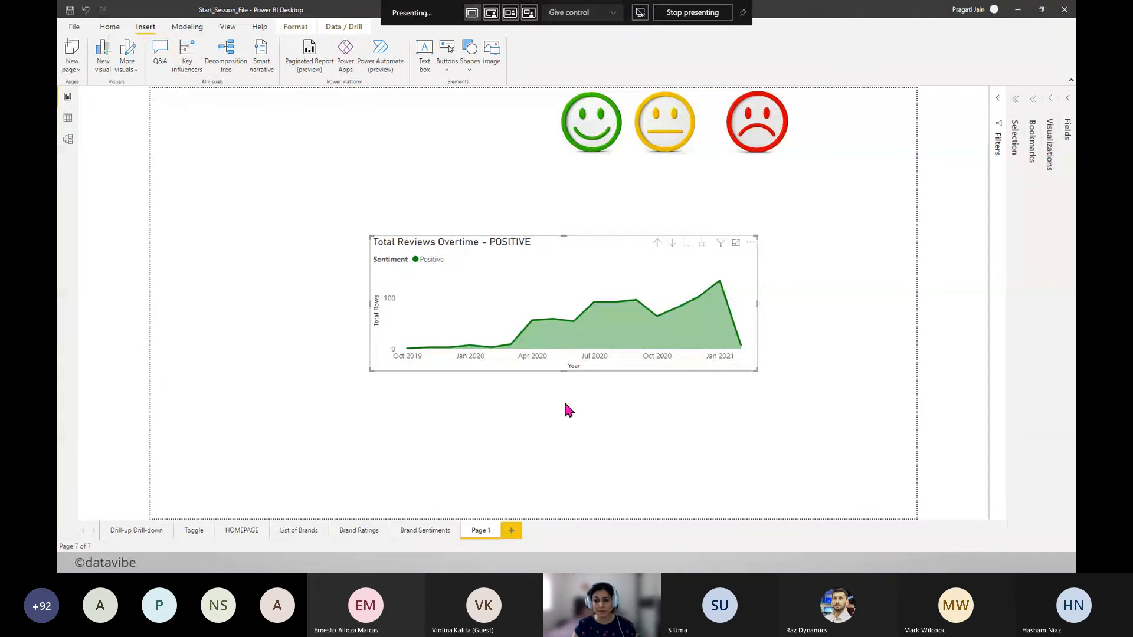
# - Place the positive, neutral and negative smileys in an evenly spaced row directly above the stacked charts
pyautogui.click(585, 125)
pyautogui.moveTo(584, 125); pyautogui.dragTo(459, 195)
pyautogui.moveTo(665, 125); pyautogui.dragTo(563, 194)
pyautogui.moveTo(752, 137); pyautogui.dragTo(659, 189)
pyautogui.click(830, 213)
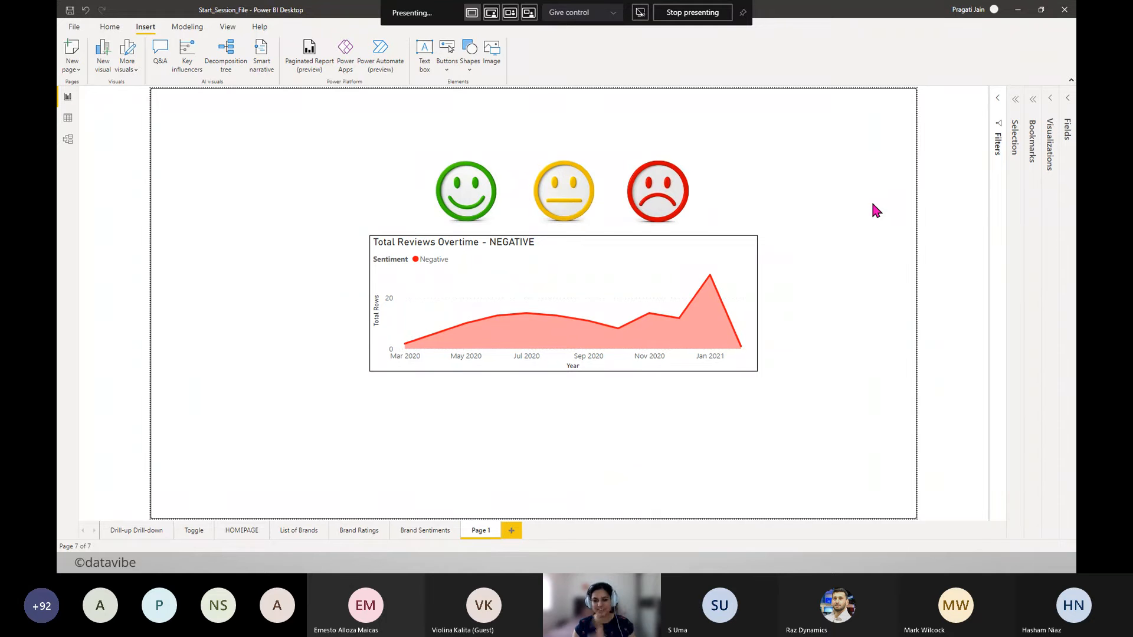
pyautogui.click(466, 209)
pyautogui.click(558, 197)
pyautogui.click(656, 197)
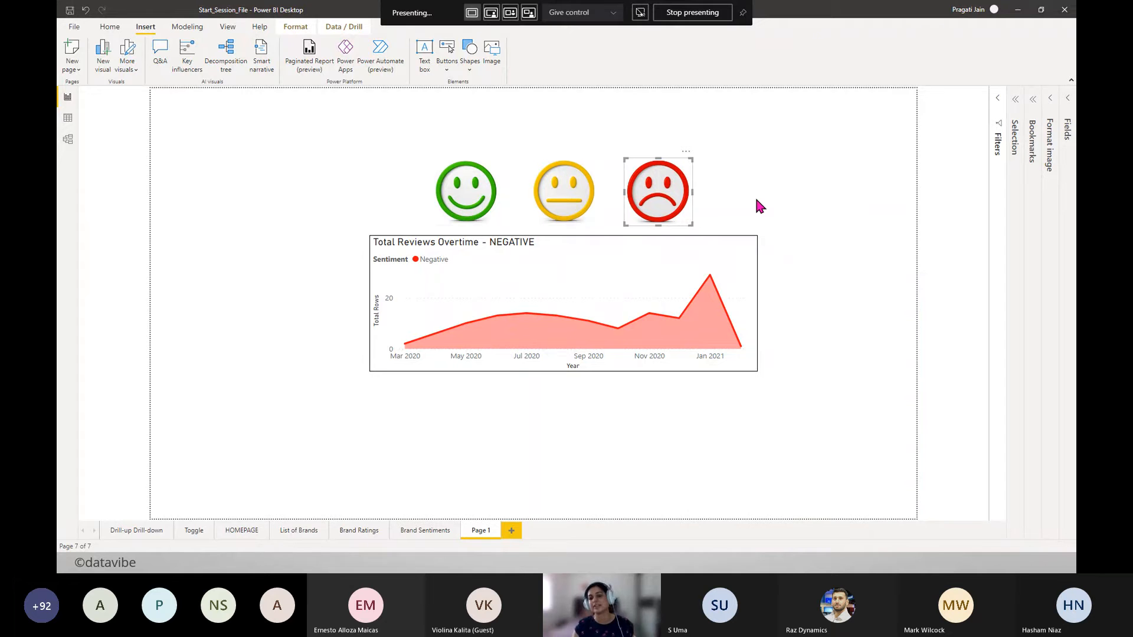
pyautogui.click(757, 202)
# - Turn on the action for the green positive smiley, with type Bookmark and the Positive bookmark as its target
pyautogui.click(472, 208)
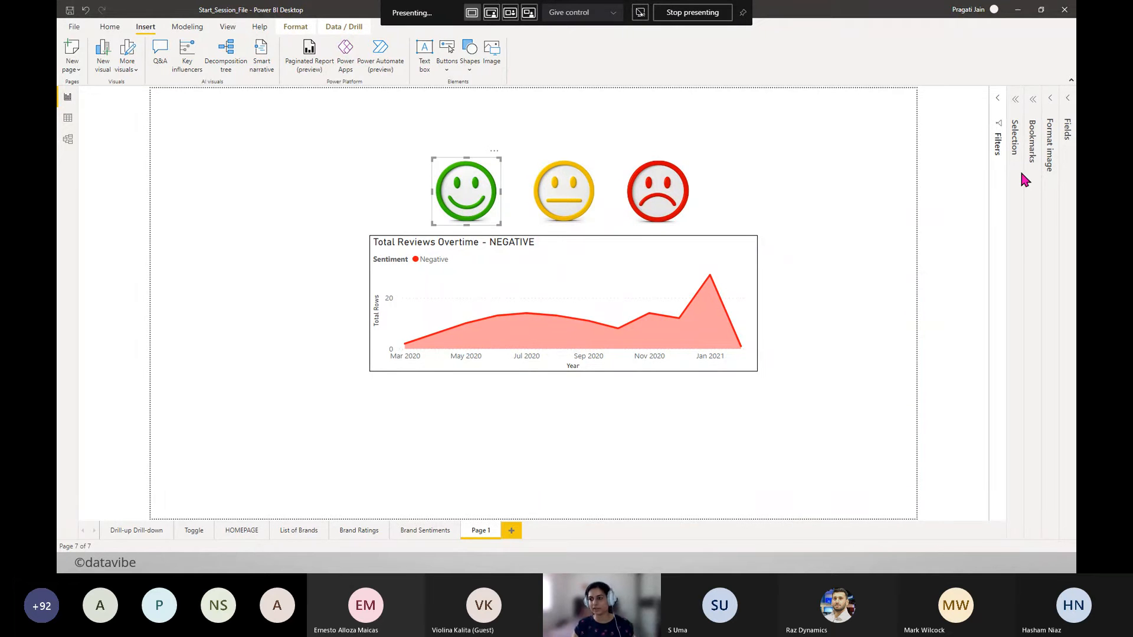
pyautogui.click(1050, 99)
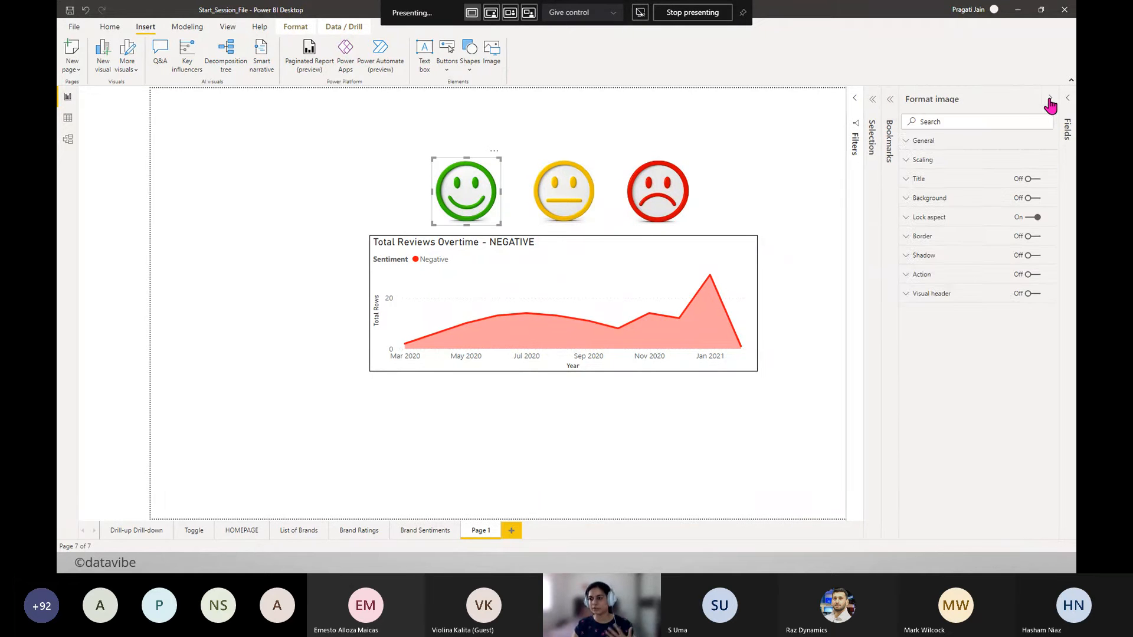
pyautogui.click(1034, 279)
pyautogui.click(919, 280)
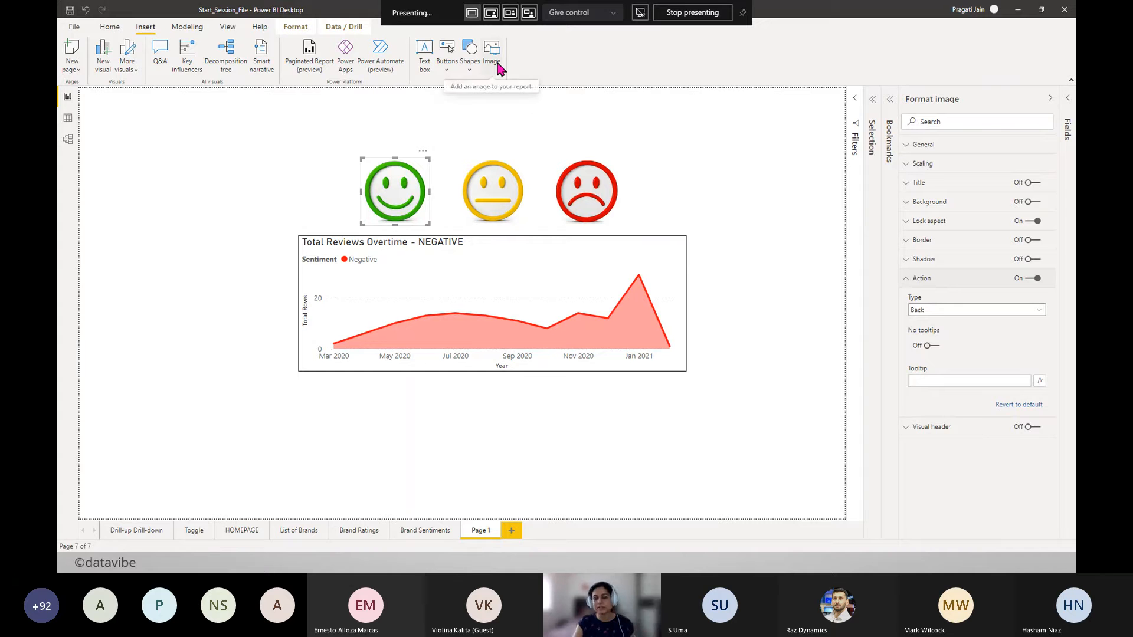
pyautogui.click(1037, 311)
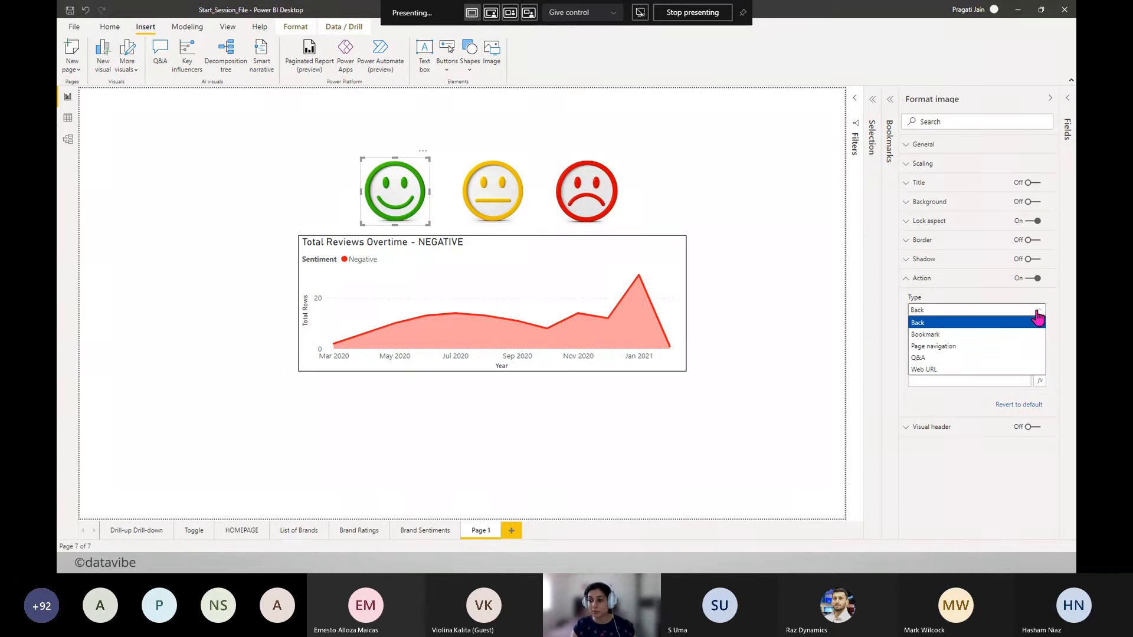
pyautogui.click(1001, 336)
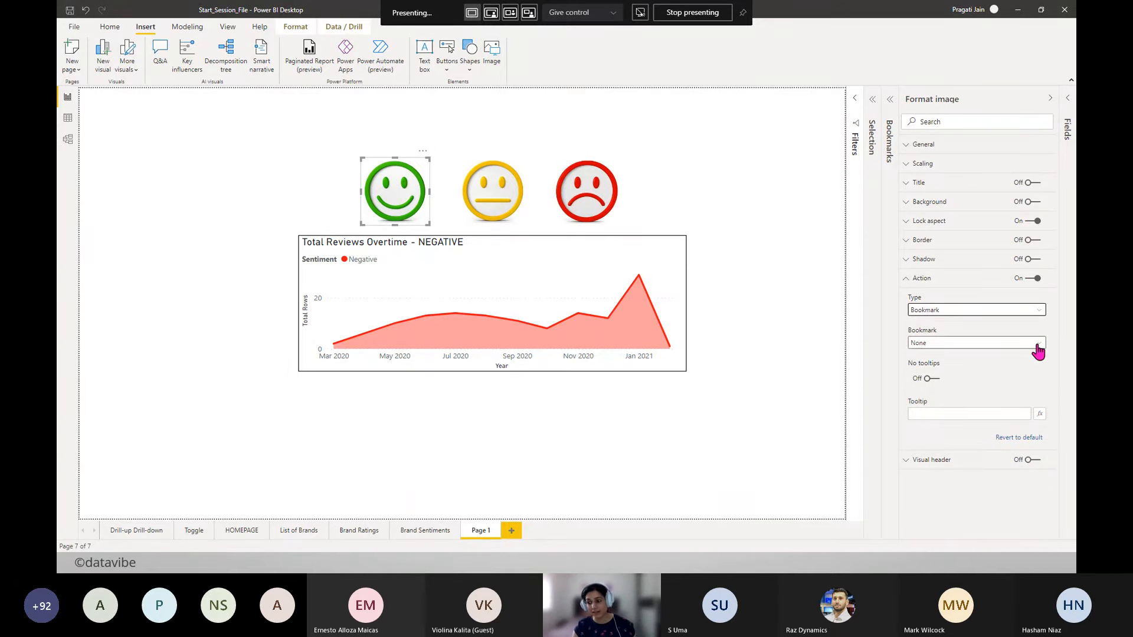
pyautogui.click(1038, 351)
pyautogui.click(947, 449)
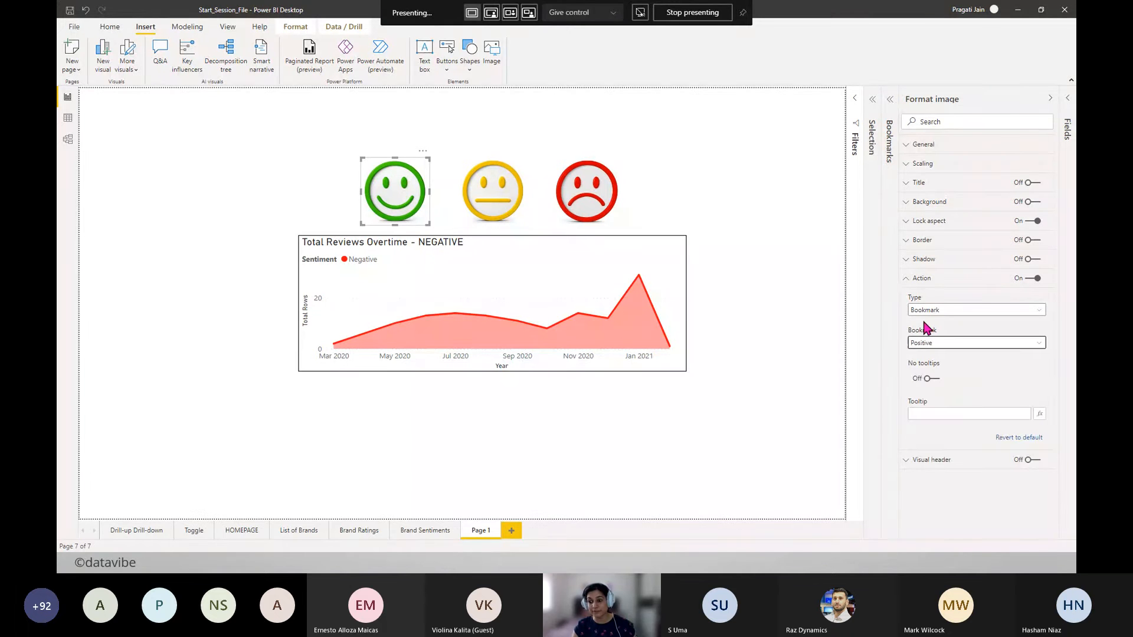
pyautogui.click(904, 282)
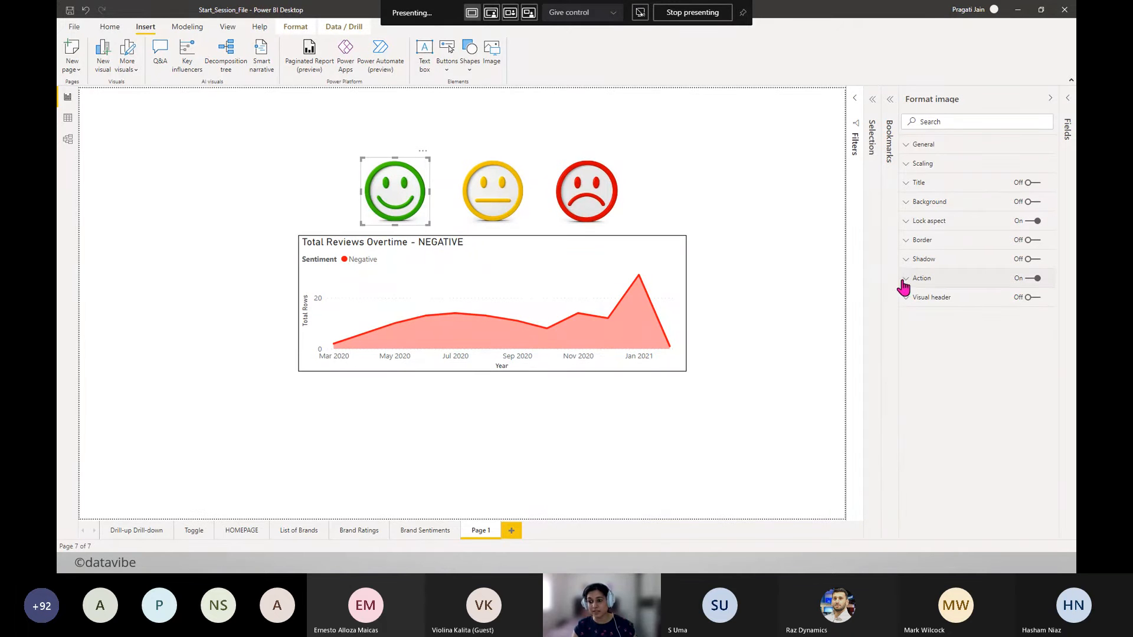
# - Enable the yellow neutral smiley's action and set its type to Bookmark with the Neutral bookmark
pyautogui.click(501, 193)
pyautogui.click(1036, 281)
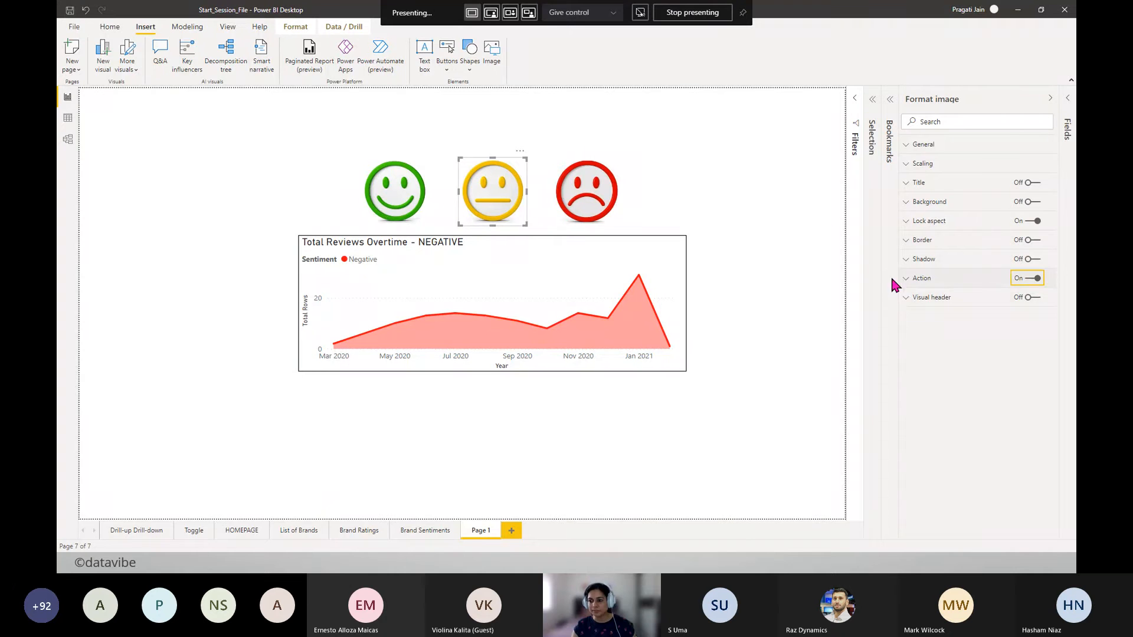
pyautogui.click(910, 282)
pyautogui.click(1037, 310)
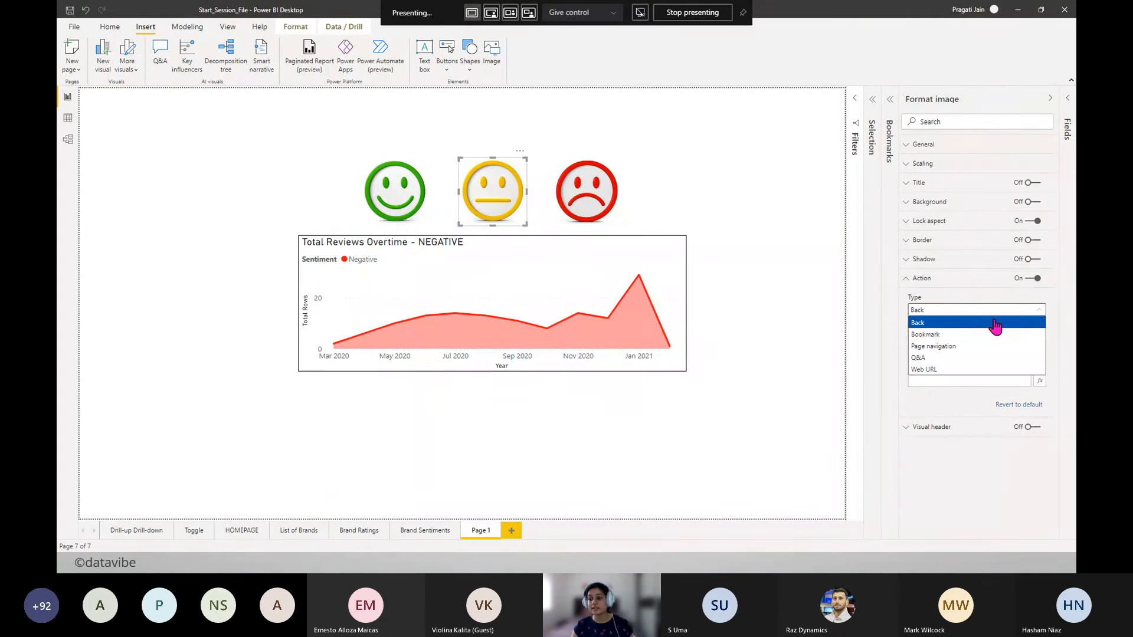
pyautogui.click(970, 335)
pyautogui.click(1037, 344)
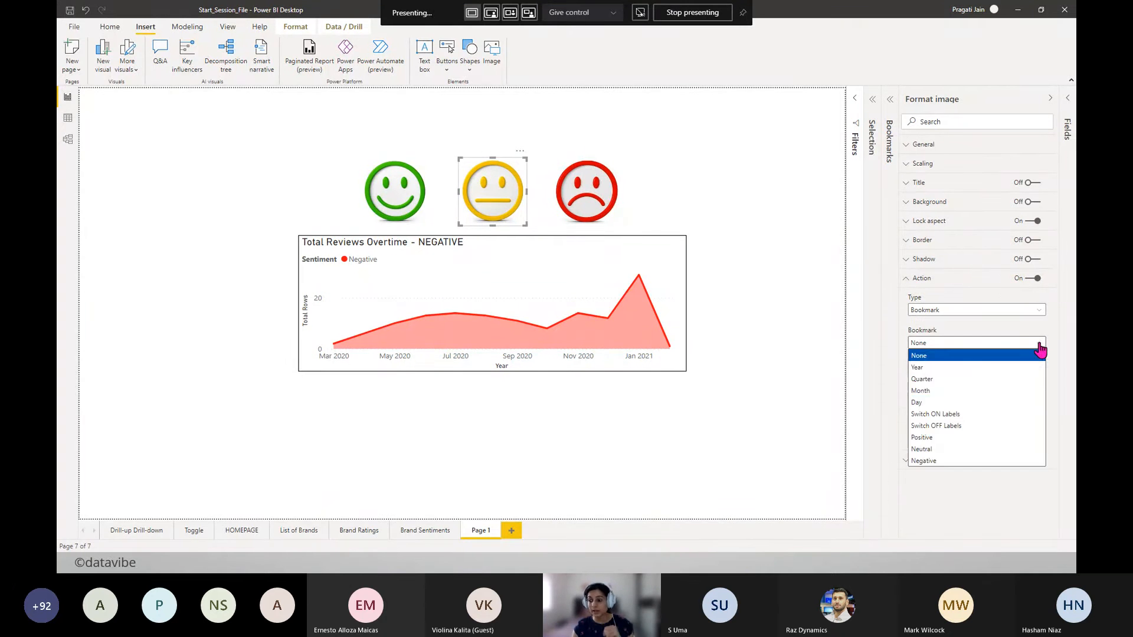
pyautogui.click(932, 449)
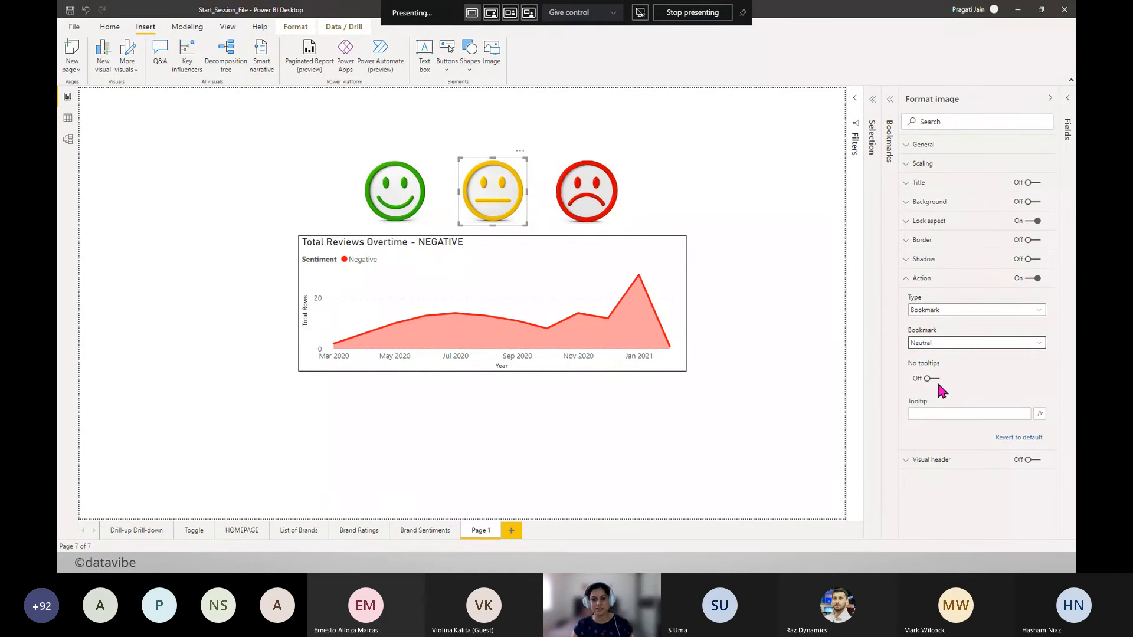
# - Turn on the red negative smiley's action, with type Bookmark and the Negative bookmark as its target
pyautogui.click(599, 199)
pyautogui.click(1034, 278)
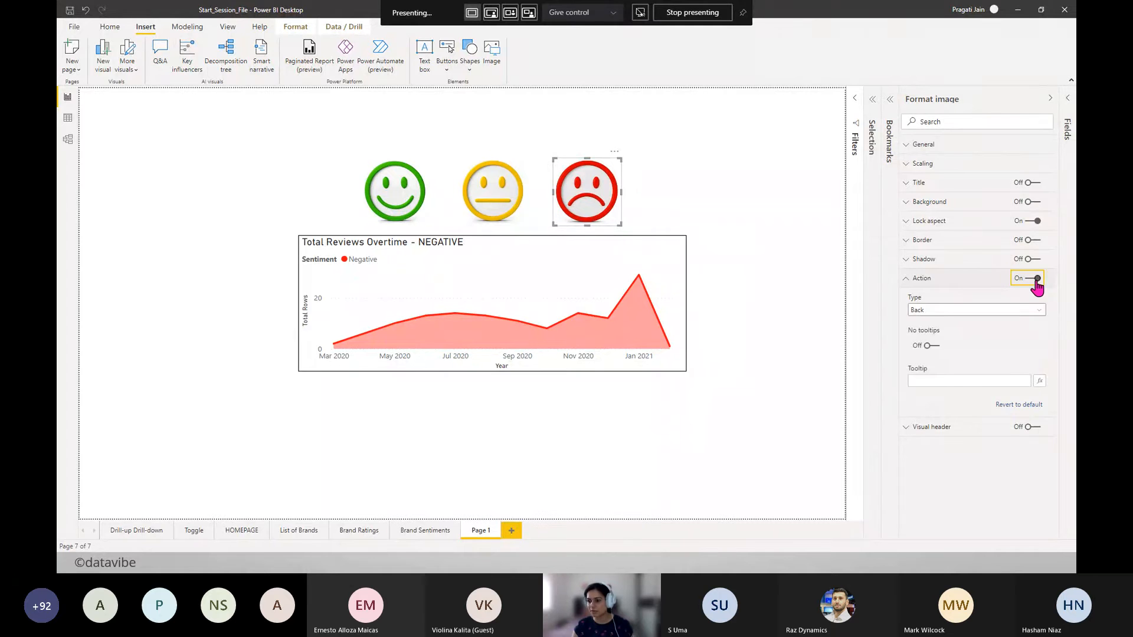
pyautogui.click(1036, 312)
pyautogui.click(944, 334)
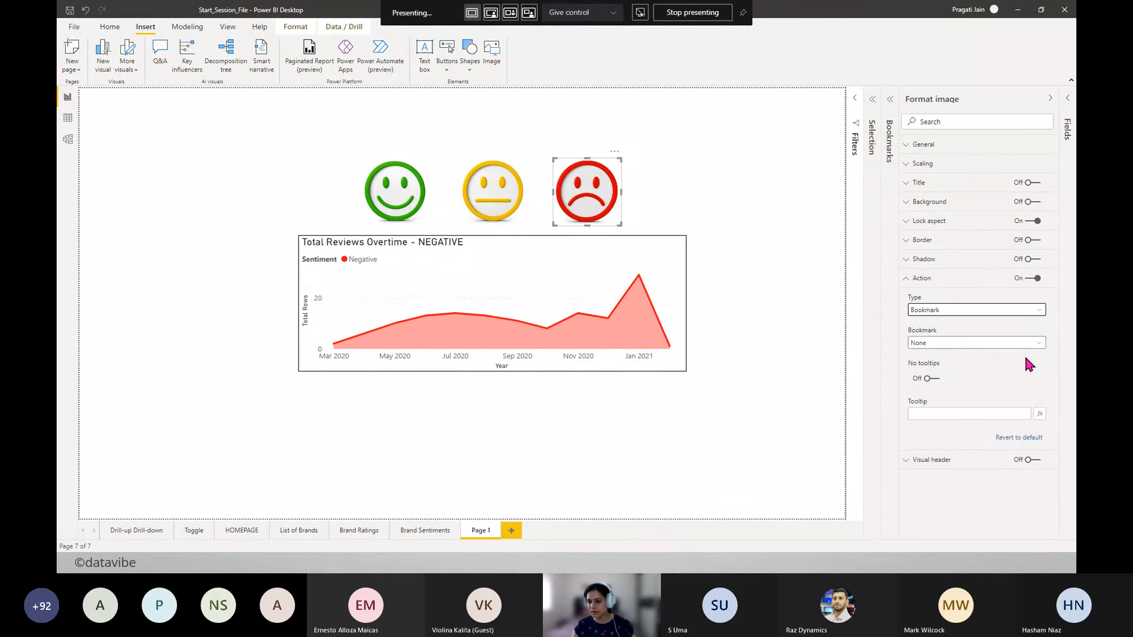
pyautogui.click(1036, 344)
pyautogui.click(934, 462)
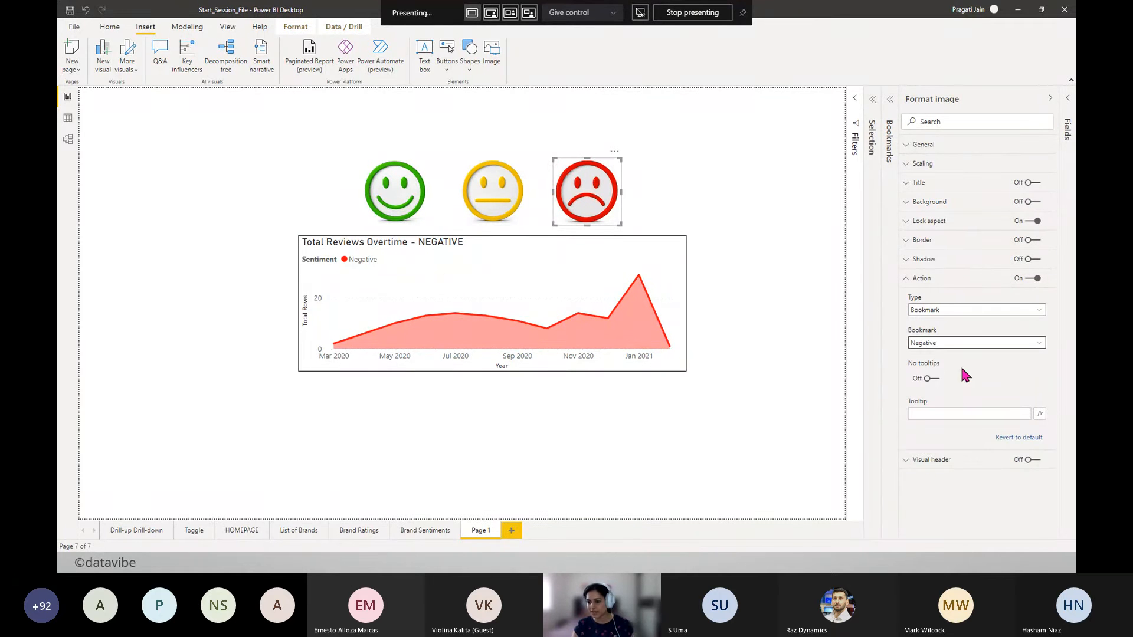
# - Toggle the No tooltips option for the red and green smileys' actions, and collapse the format pane
pyautogui.click(932, 379)
pyautogui.click(907, 281)
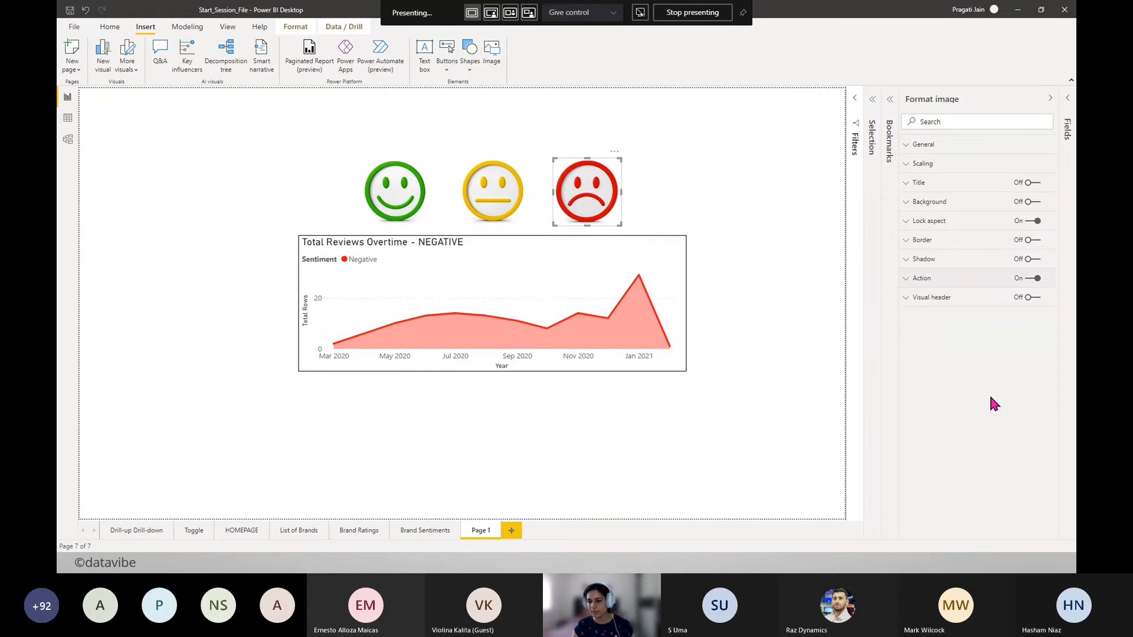
pyautogui.click(371, 198)
pyautogui.click(922, 281)
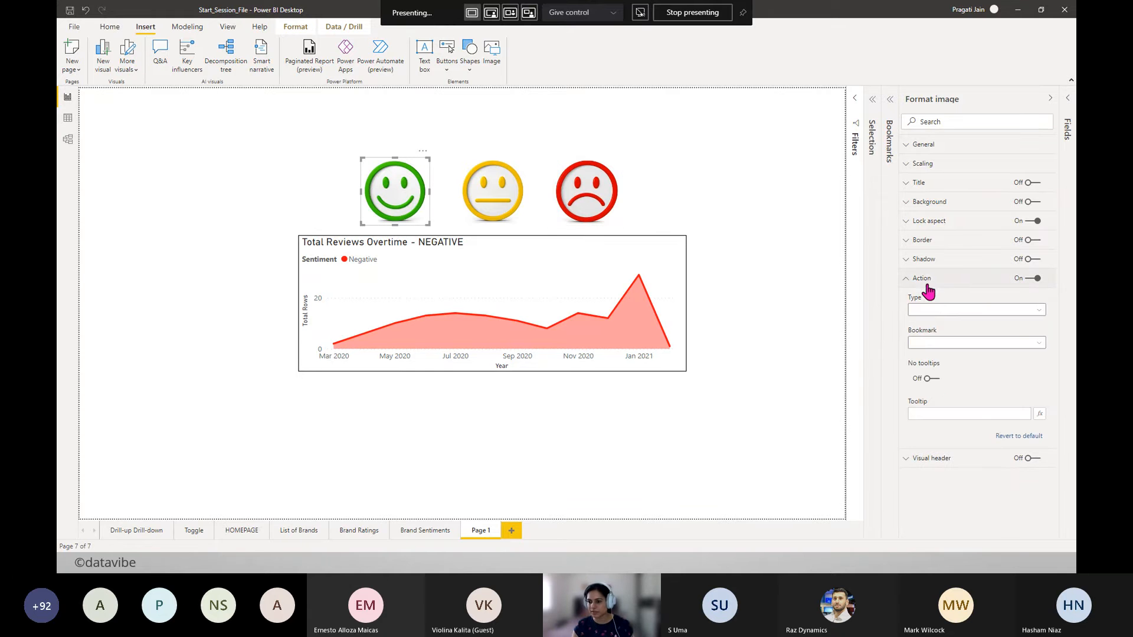
pyautogui.click(926, 379)
pyautogui.click(909, 282)
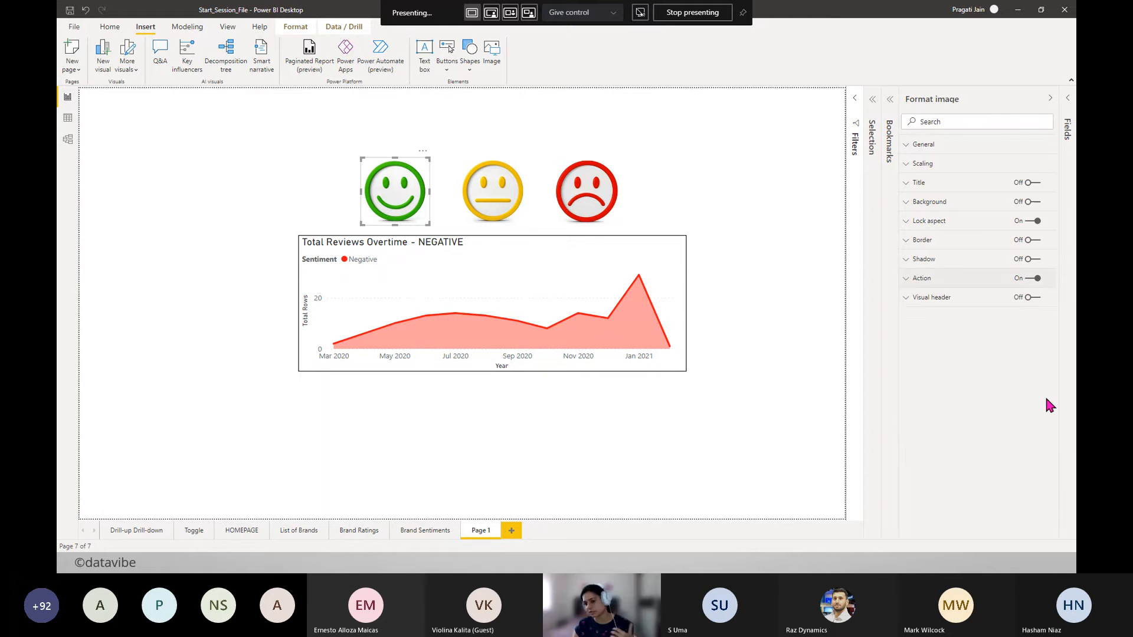
pyautogui.click(1046, 399)
pyautogui.click(1050, 98)
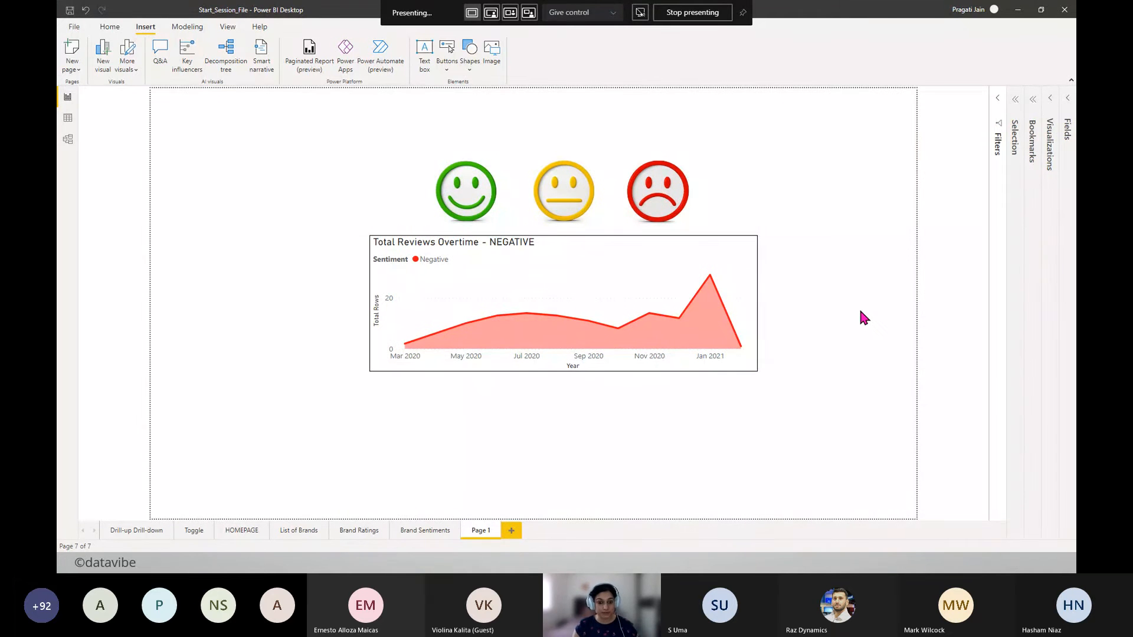
# - Test the bookmark actions of the positive, neutral and negative smileys in turn, ending on the positive chart
pyautogui.keyDown('ctrl'); pyautogui.click(462, 204); pyautogui.keyUp('ctrl')
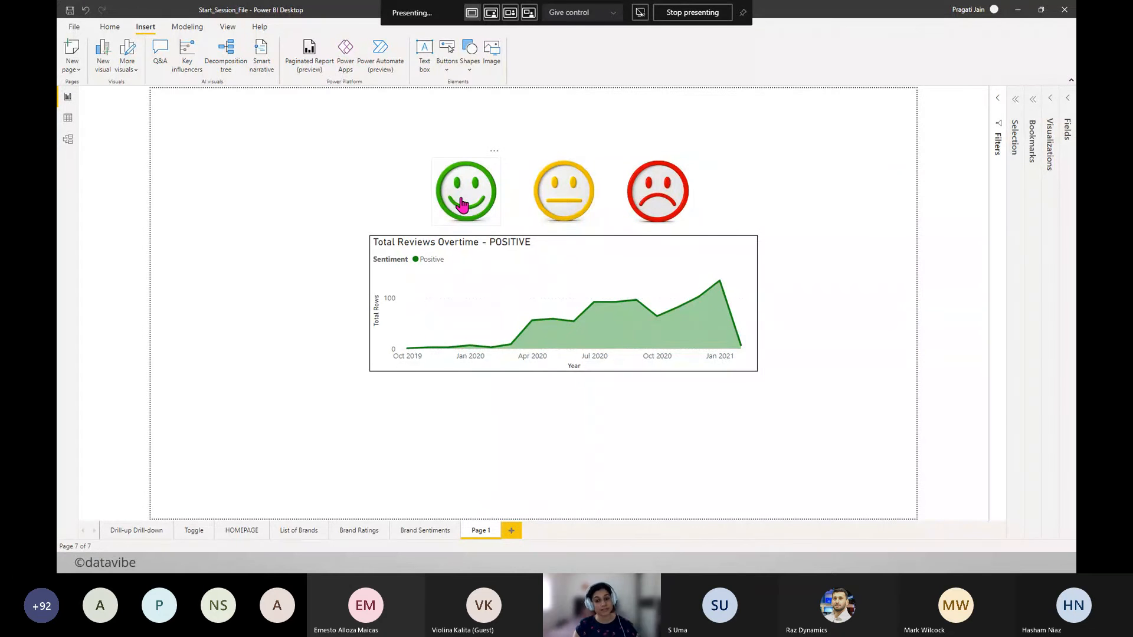
pyautogui.keyDown('ctrl'); pyautogui.click(563, 198); pyautogui.keyUp('ctrl')
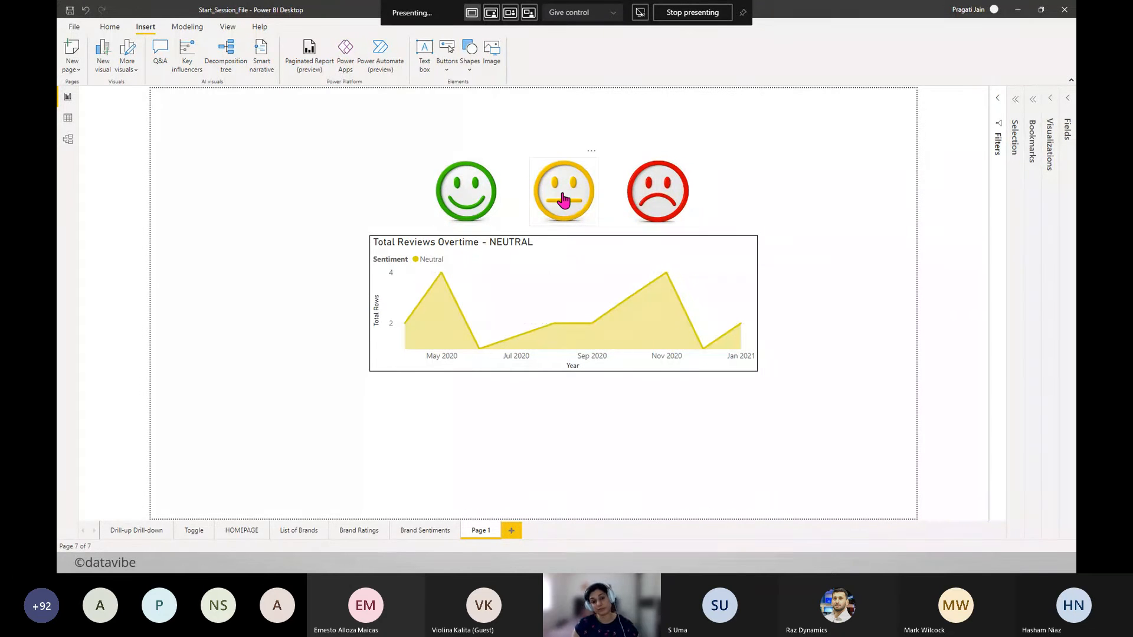
pyautogui.keyDown('ctrl'); pyautogui.click(670, 201); pyautogui.keyUp('ctrl')
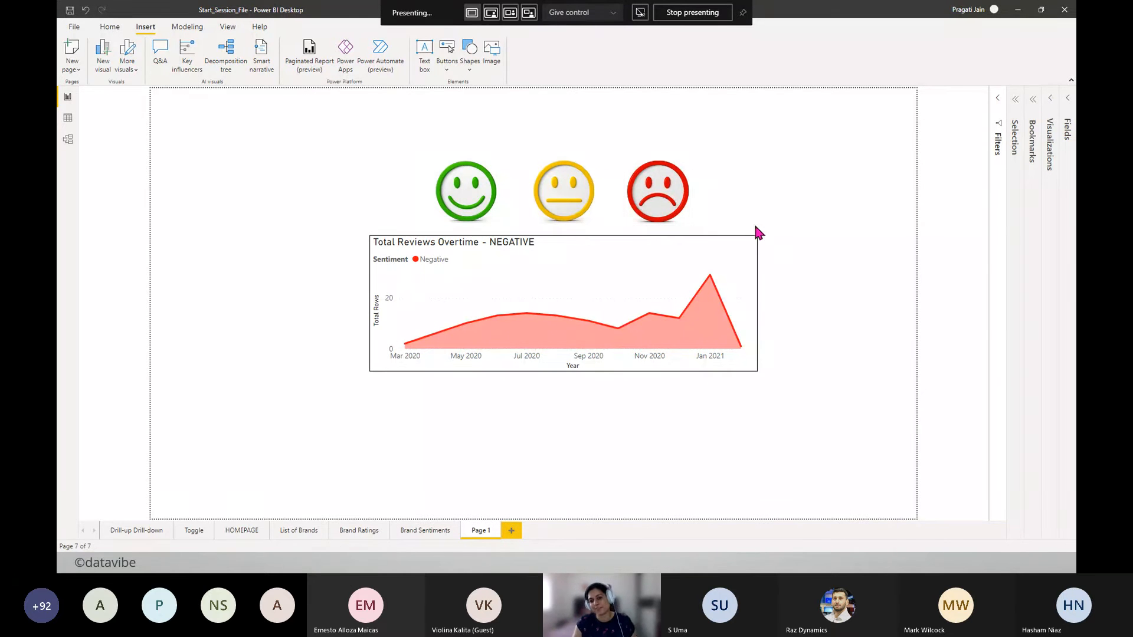
pyautogui.keyDown('ctrl'); pyautogui.click(475, 206); pyautogui.keyUp('ctrl')
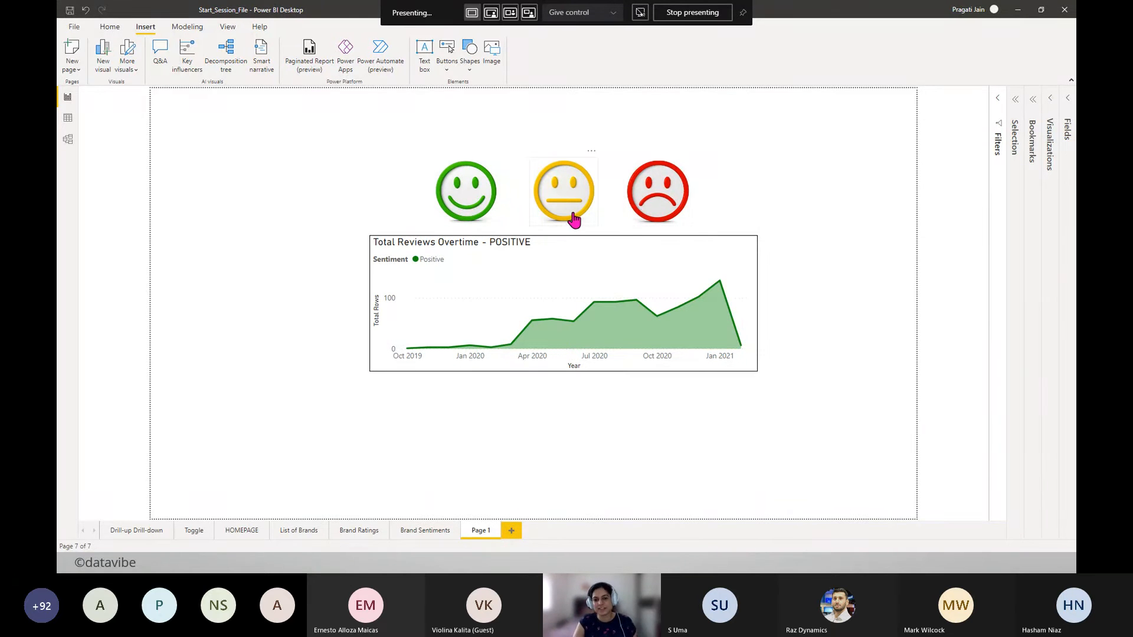
pyautogui.keyDown('ctrl'); pyautogui.click(574, 219); pyautogui.keyUp('ctrl')
pyautogui.keyDown('ctrl'); pyautogui.click(656, 217); pyautogui.keyUp('ctrl')
pyautogui.keyDown('ctrl'); pyautogui.click(453, 206); pyautogui.keyUp('ctrl')
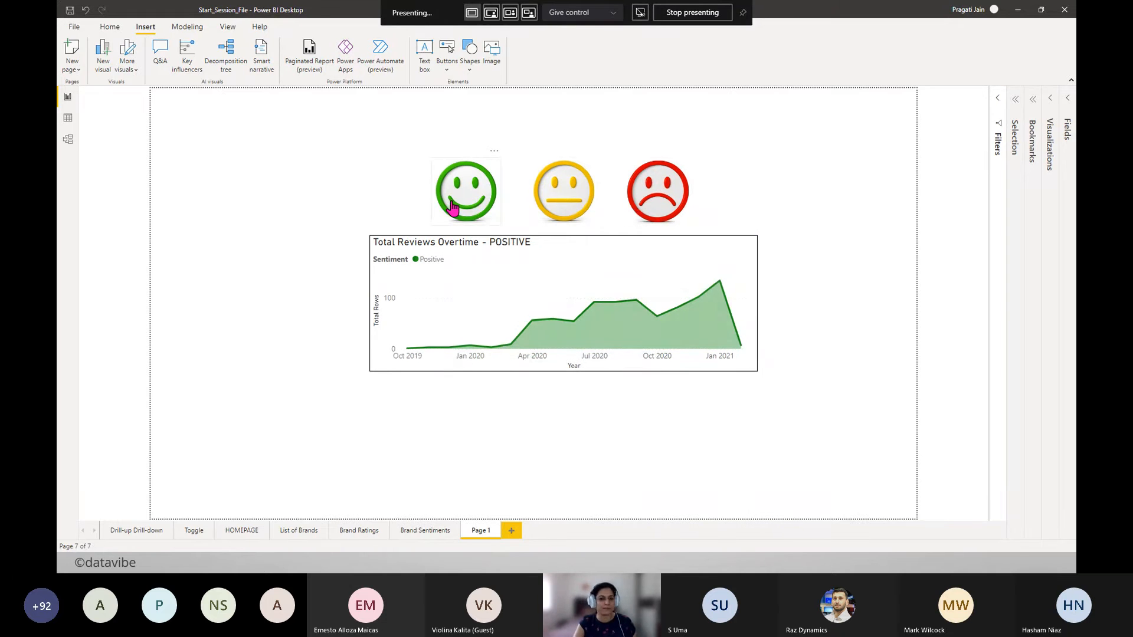
# - Rename the current report page as Images
pyautogui.rightClick(479, 531)
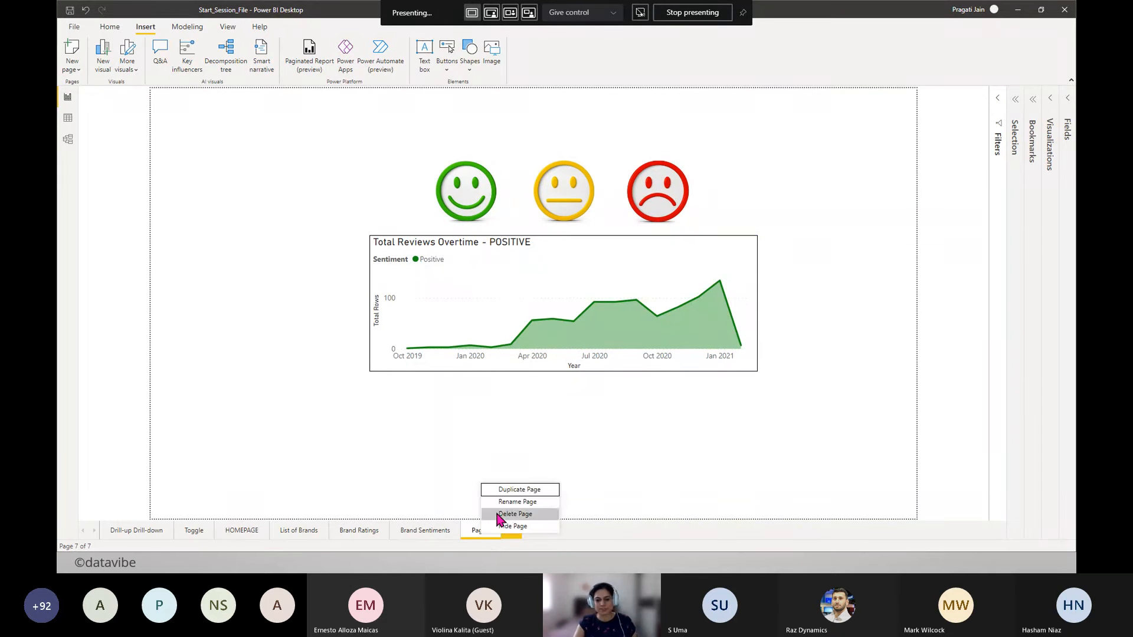
pyautogui.click(508, 502)
pyautogui.write('Images')
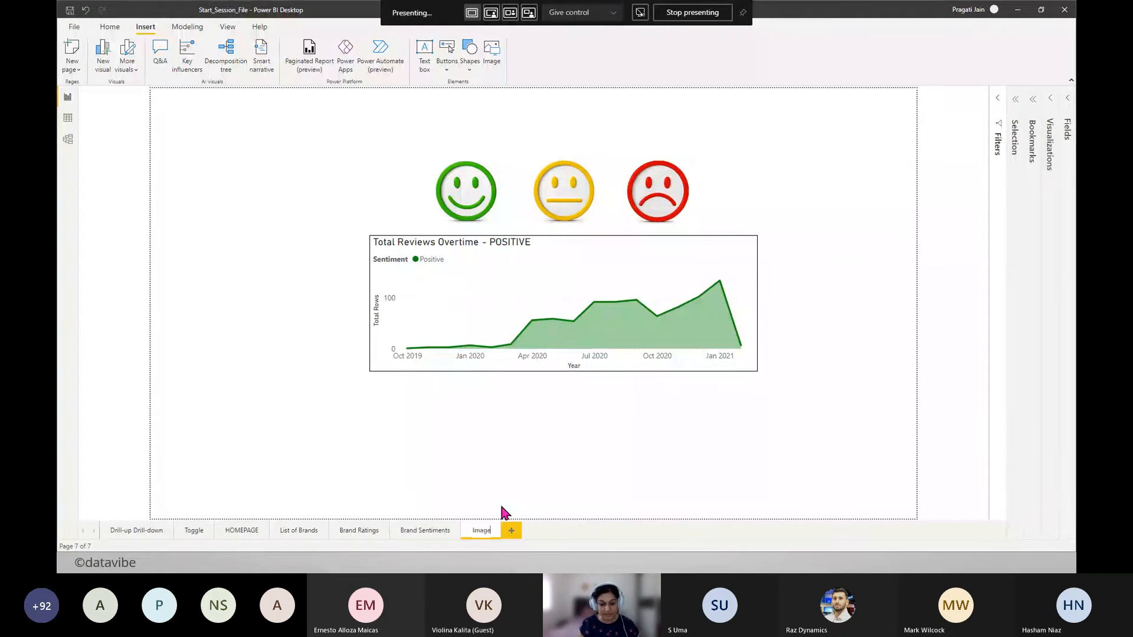
pyautogui.click(546, 470)
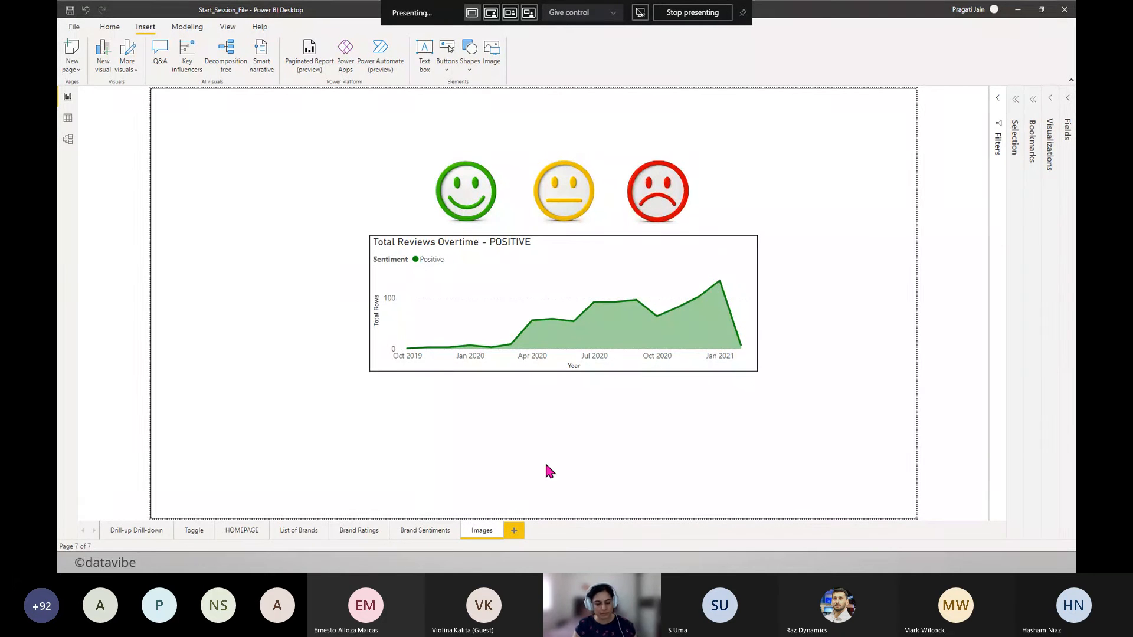
# - Switch to the presentation's Agenda slide to review the session topics, and return to the Power BI report
pyautogui.hotkey('alt', 'Tab')
pyautogui.hotkey('alt', 'Tab')
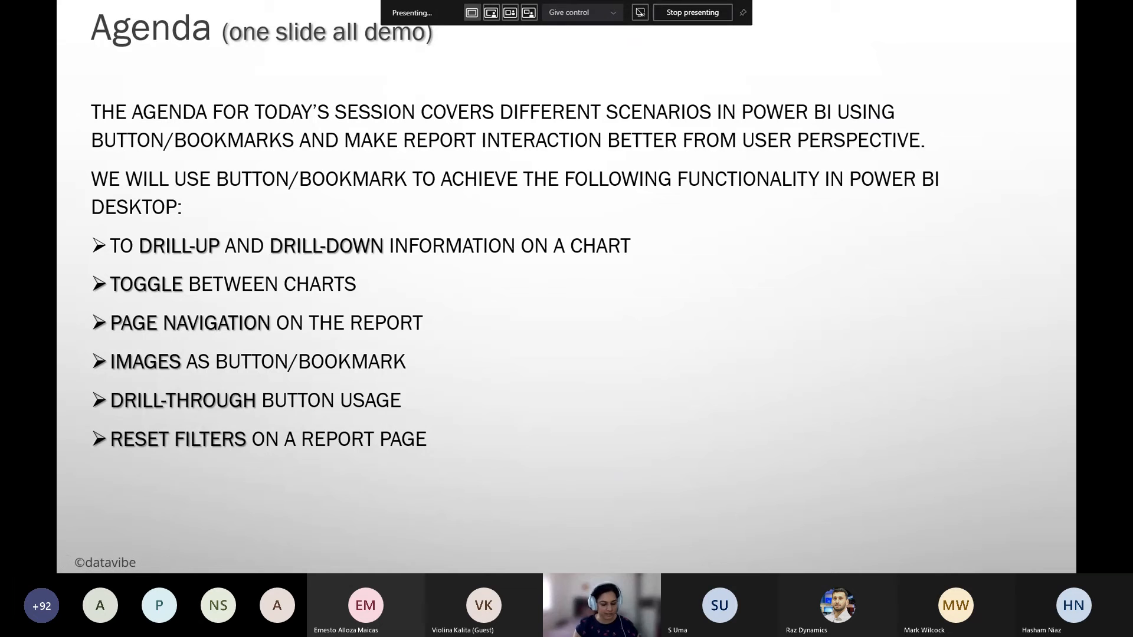
pyautogui.hotkey('alt', 'Tab')
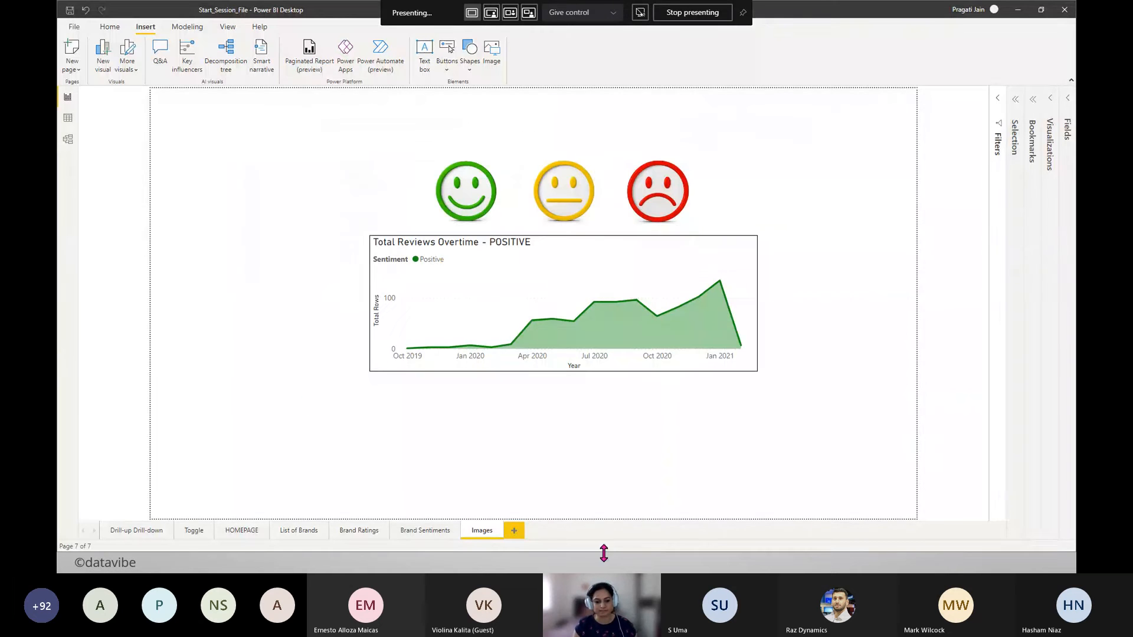
# - Add a new report page and place an enlarged empty table visual in the middle of it
pyautogui.click(514, 531)
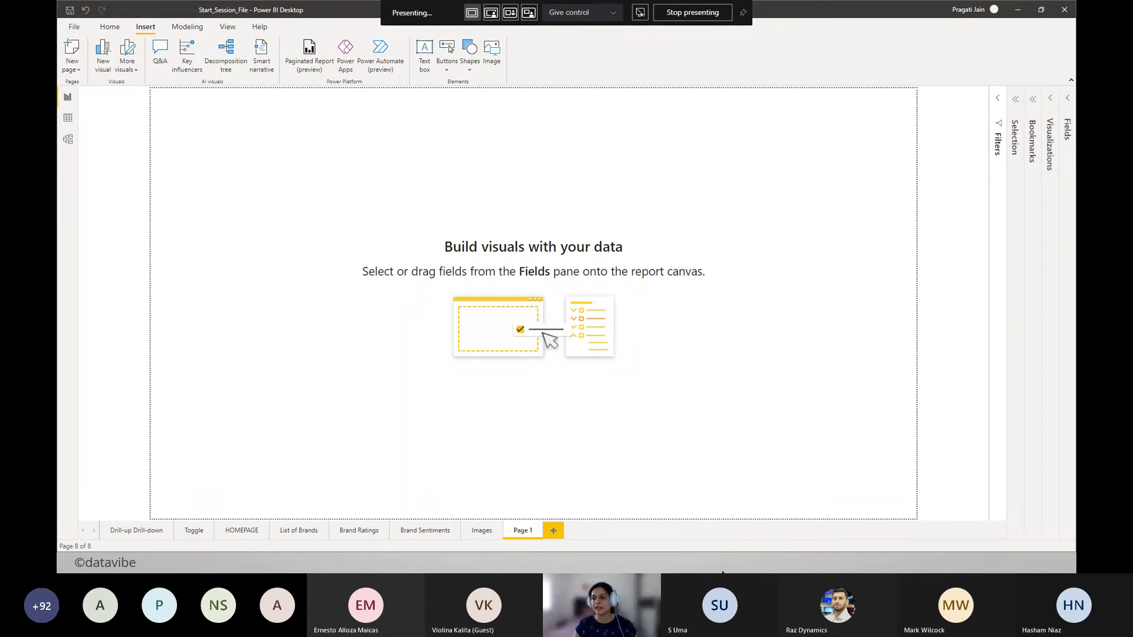
pyautogui.click(1065, 102)
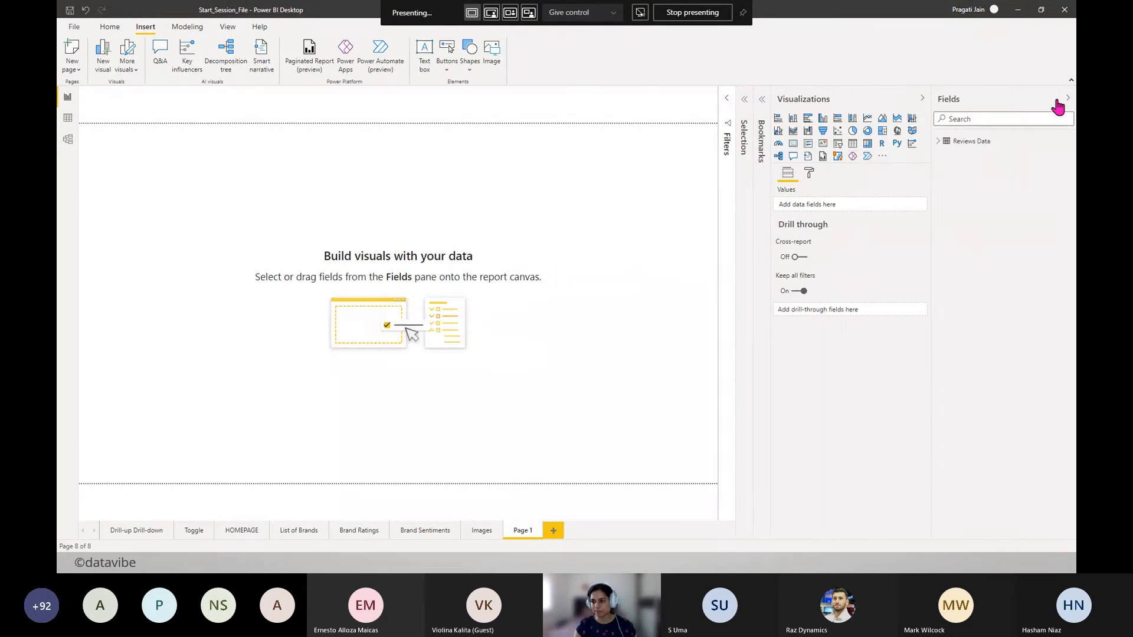
pyautogui.click(853, 144)
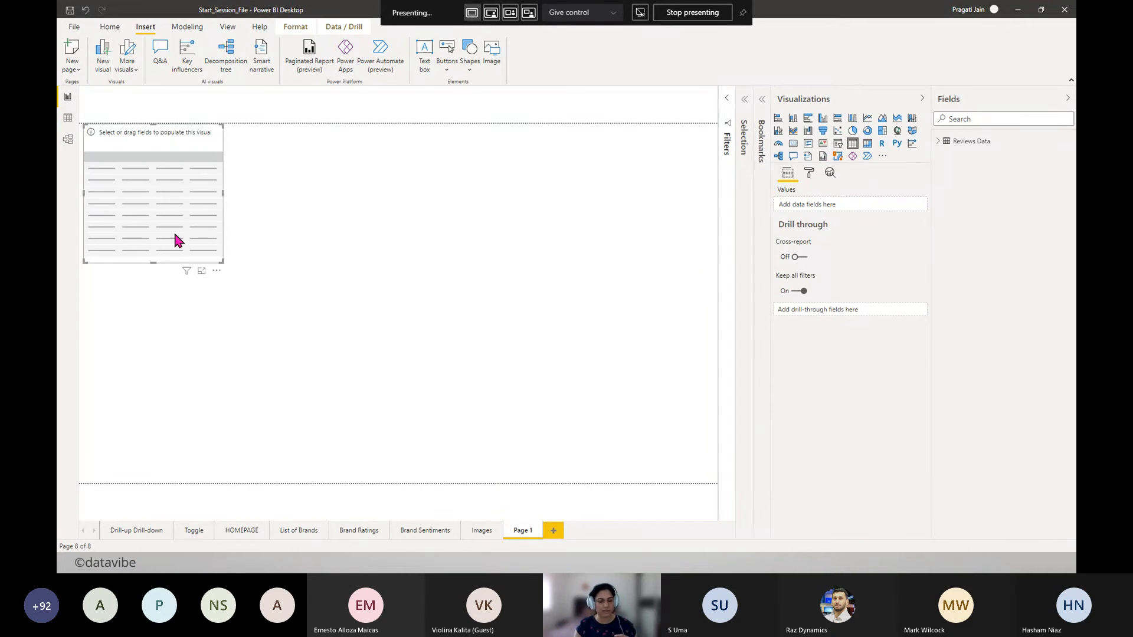
pyautogui.moveTo(174, 231); pyautogui.dragTo(597, 427)
# - Fill the table with the Brand and Total Rows fields, narrow it and reposition it on the page
pyautogui.click(938, 142)
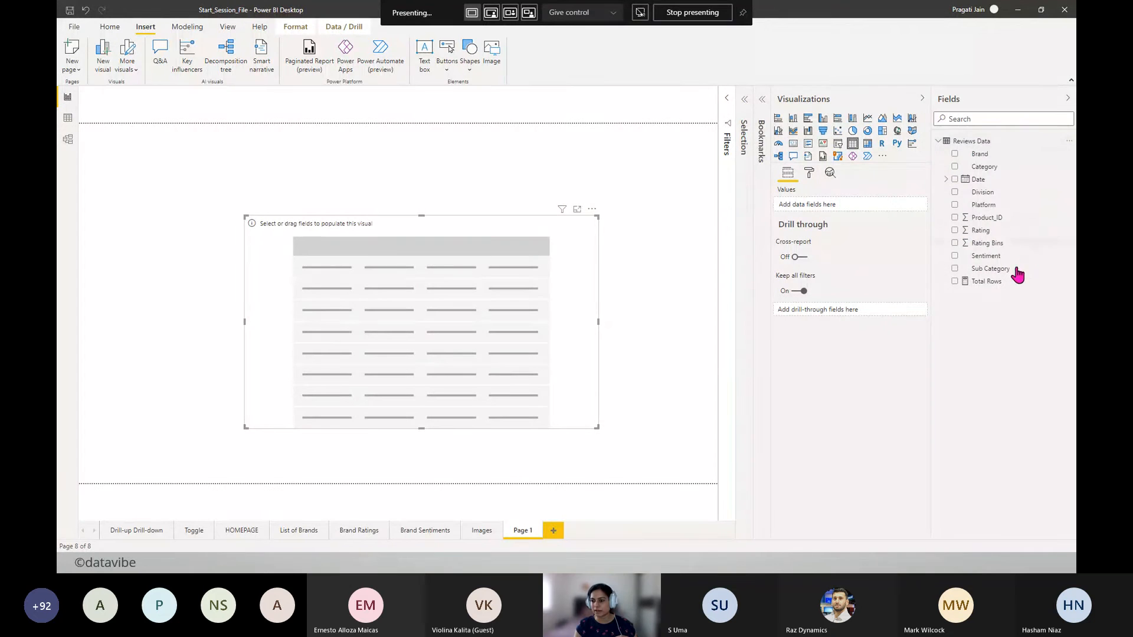
pyautogui.moveTo(985, 156); pyautogui.dragTo(840, 204)
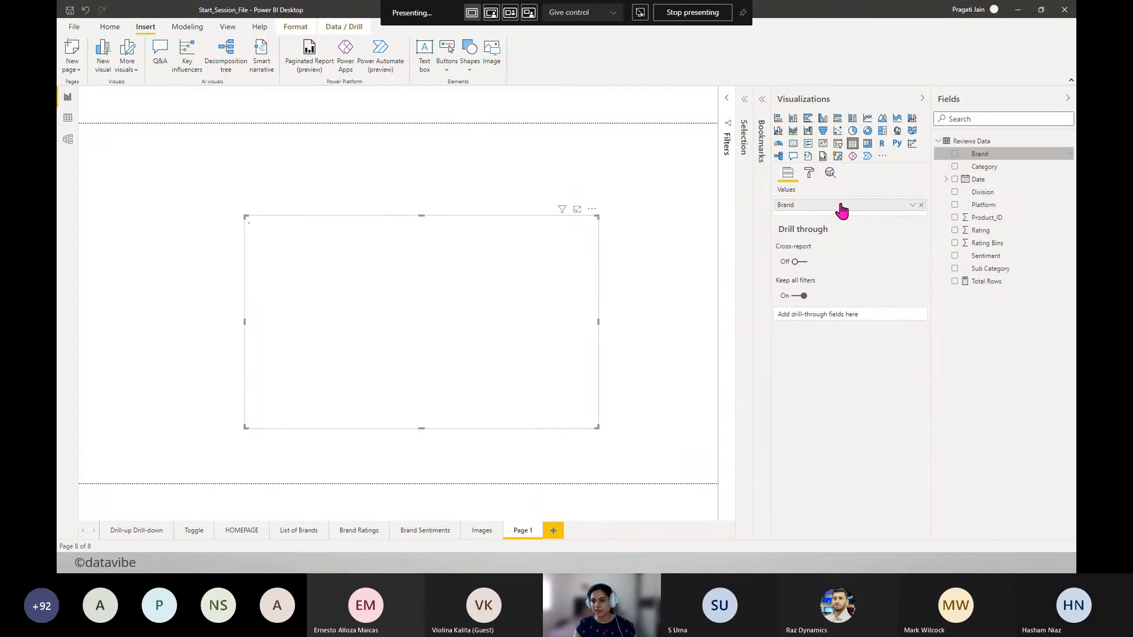
pyautogui.moveTo(987, 282); pyautogui.dragTo(827, 220)
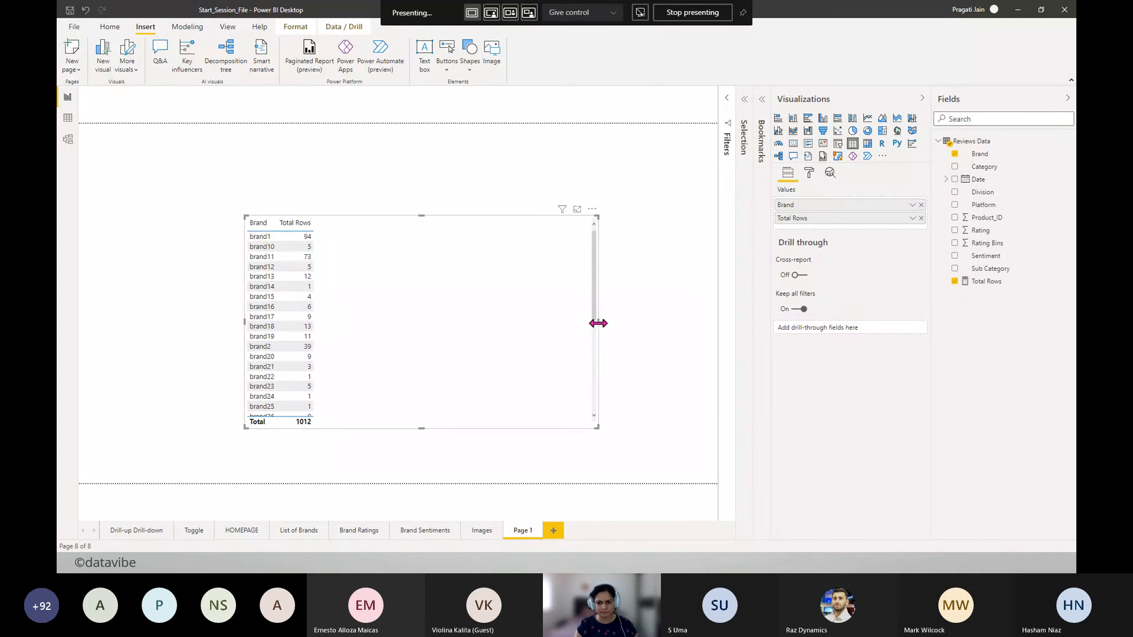
pyautogui.moveTo(598, 323); pyautogui.dragTo(470, 288)
pyautogui.click(552, 341)
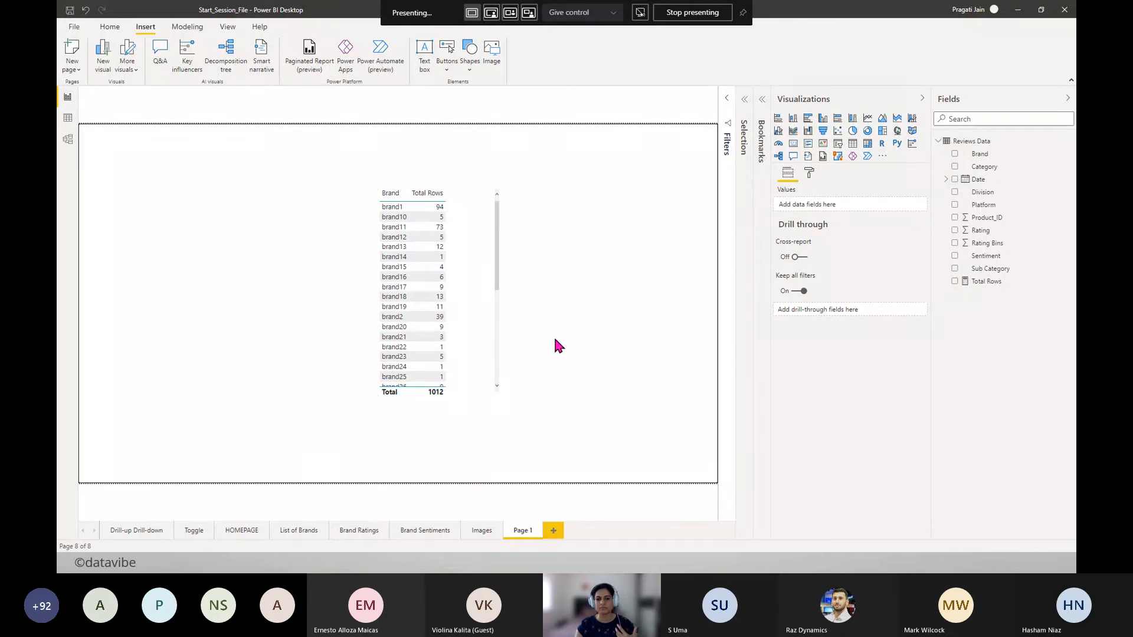
# - Turn on the border of the Brand and Total Rows table
pyautogui.click(471, 295)
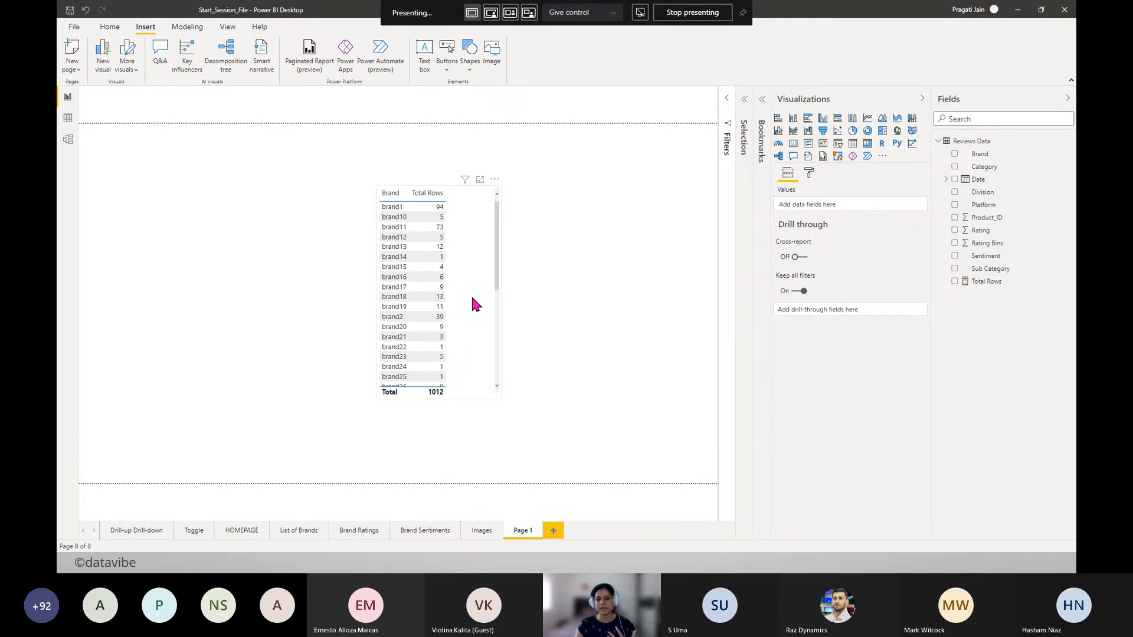
pyautogui.click(810, 175)
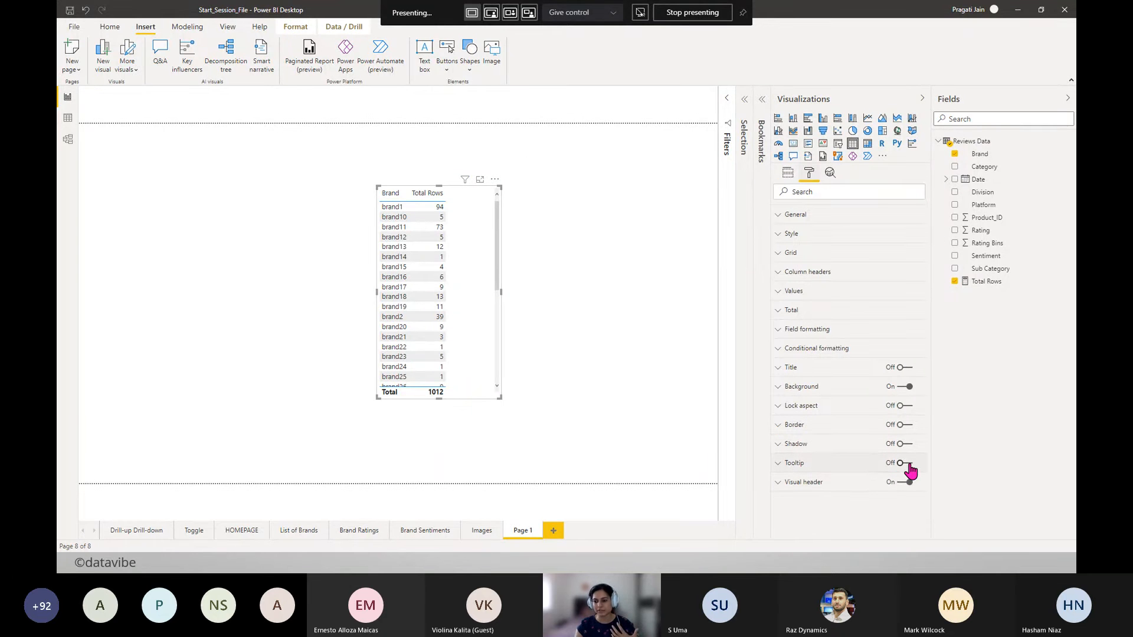
pyautogui.click(708, 451)
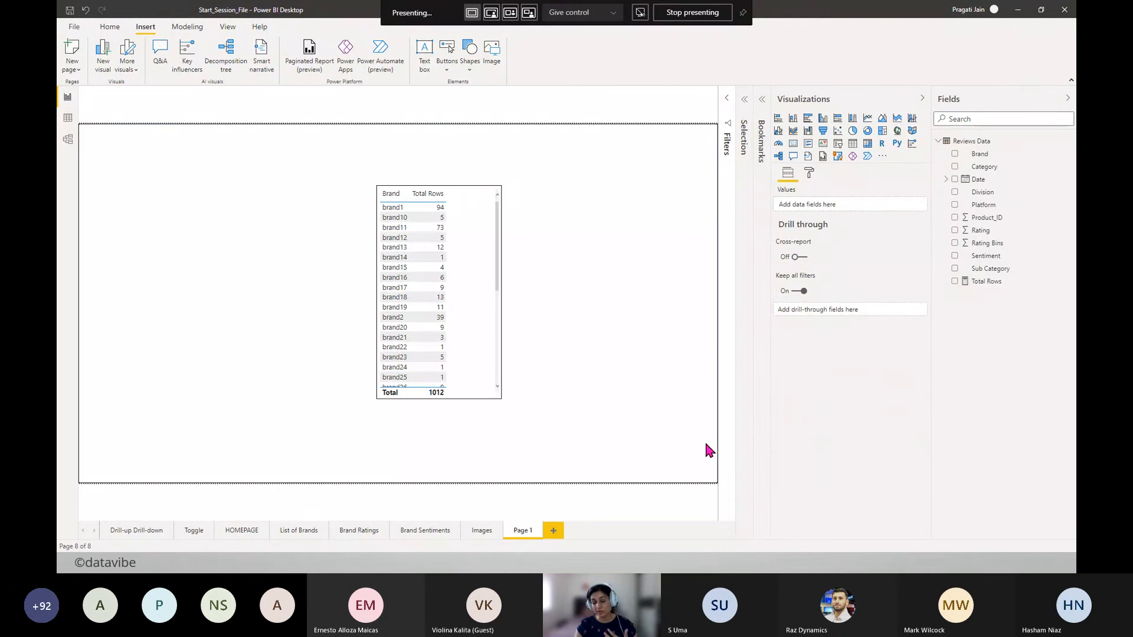
# - Examine which options are available for the brand1 row of the table
pyautogui.click(393, 211)
pyautogui.rightClick(395, 216)
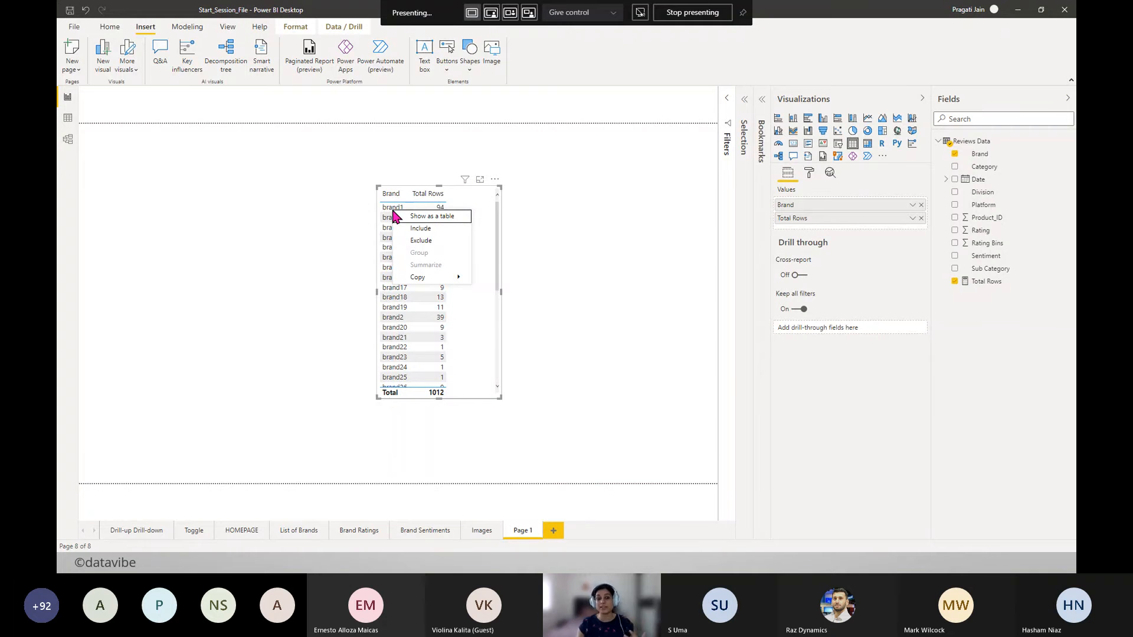
pyautogui.click(579, 242)
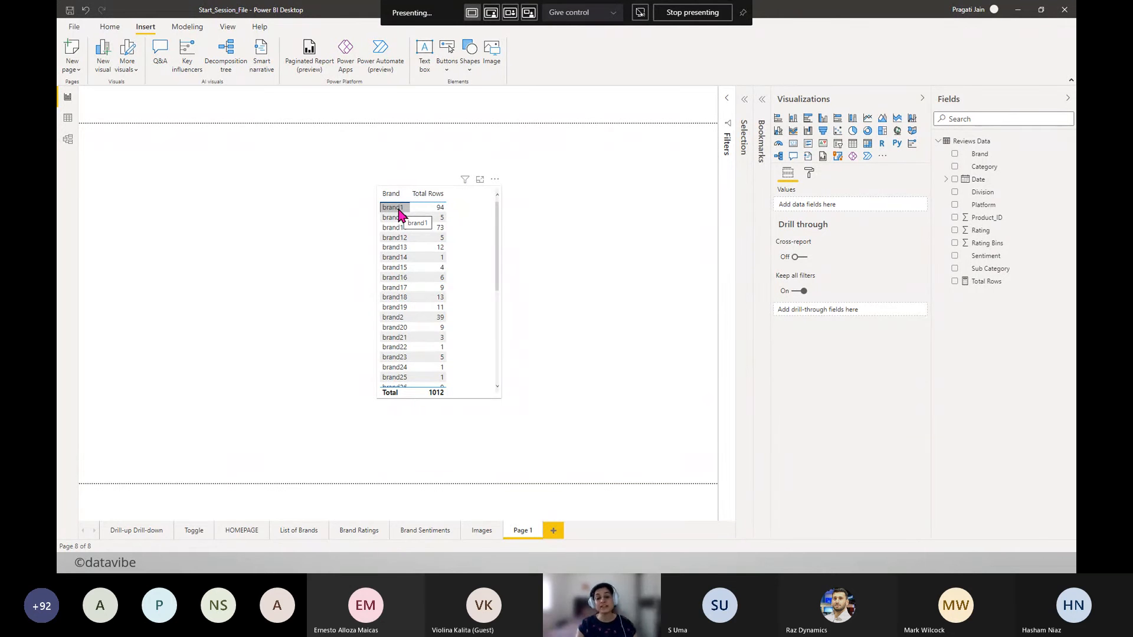
# - Rename the page containing the brand table as Summary
pyautogui.rightClick(524, 530)
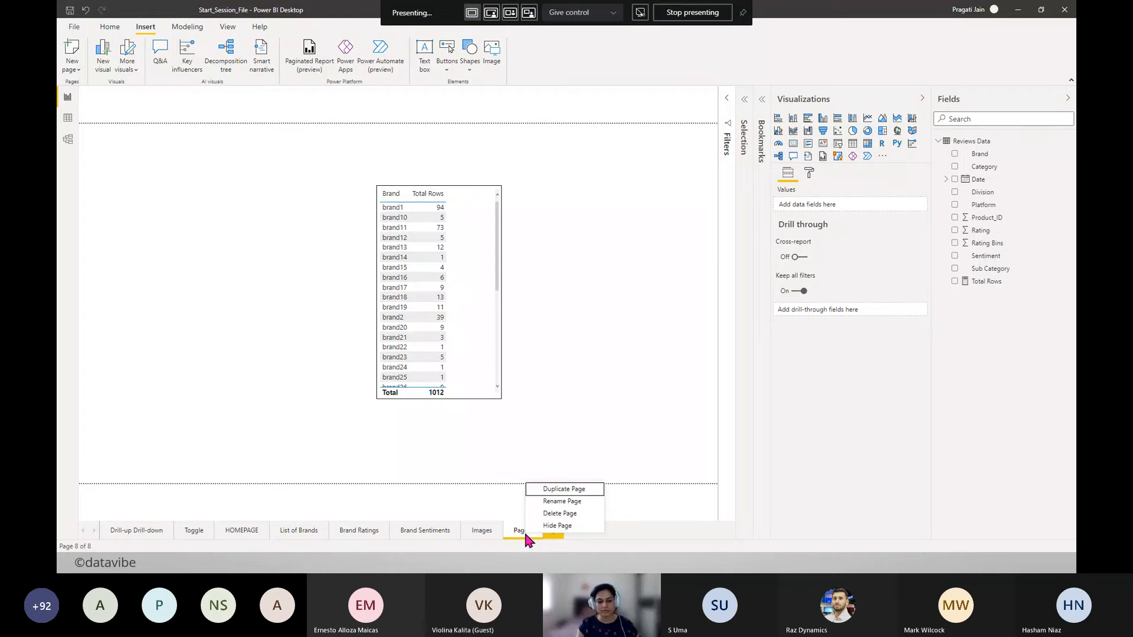
pyautogui.click(556, 506)
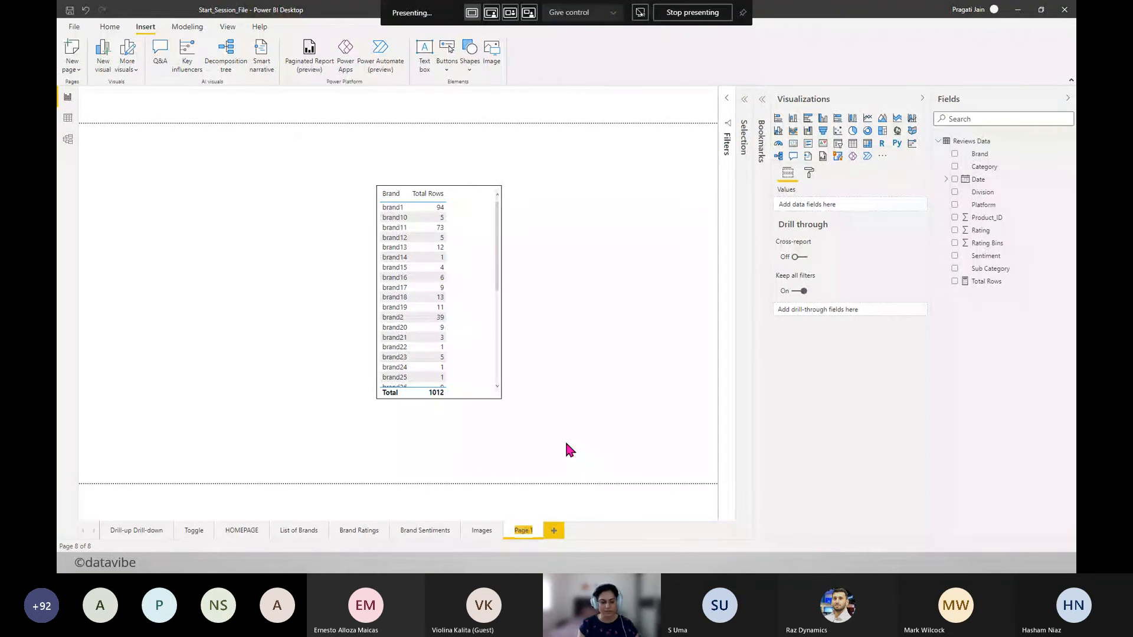
pyautogui.write('umma')
pyautogui.write('ry')
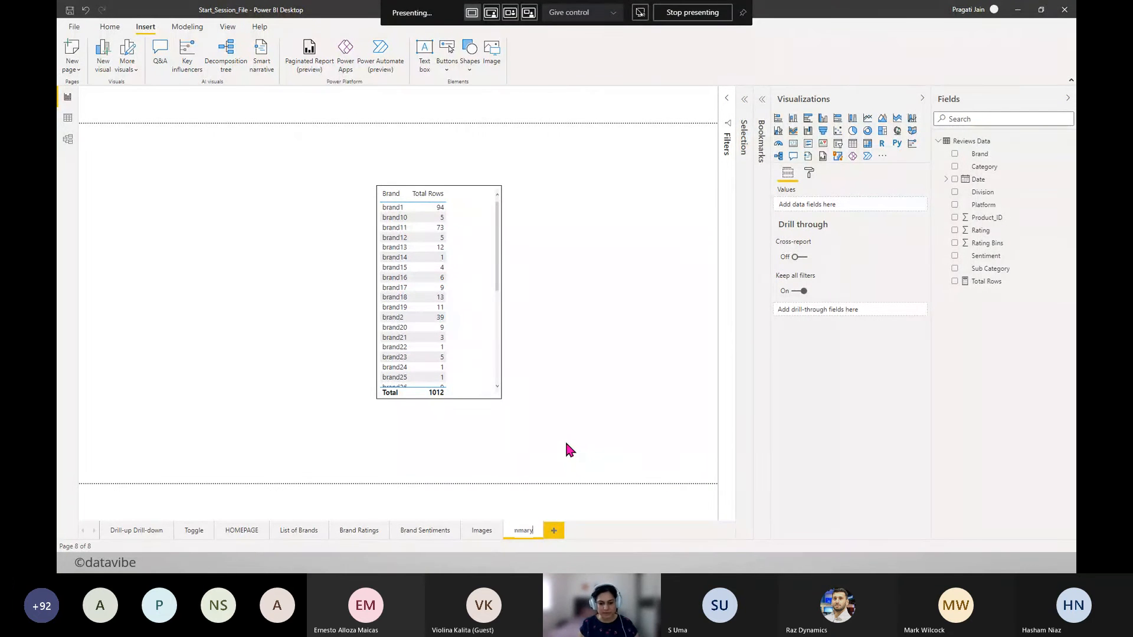
pyautogui.press('Return')
# - Add a new page and paste onto it a copy of the matrix from the Brand Ratings page
pyautogui.click(563, 530)
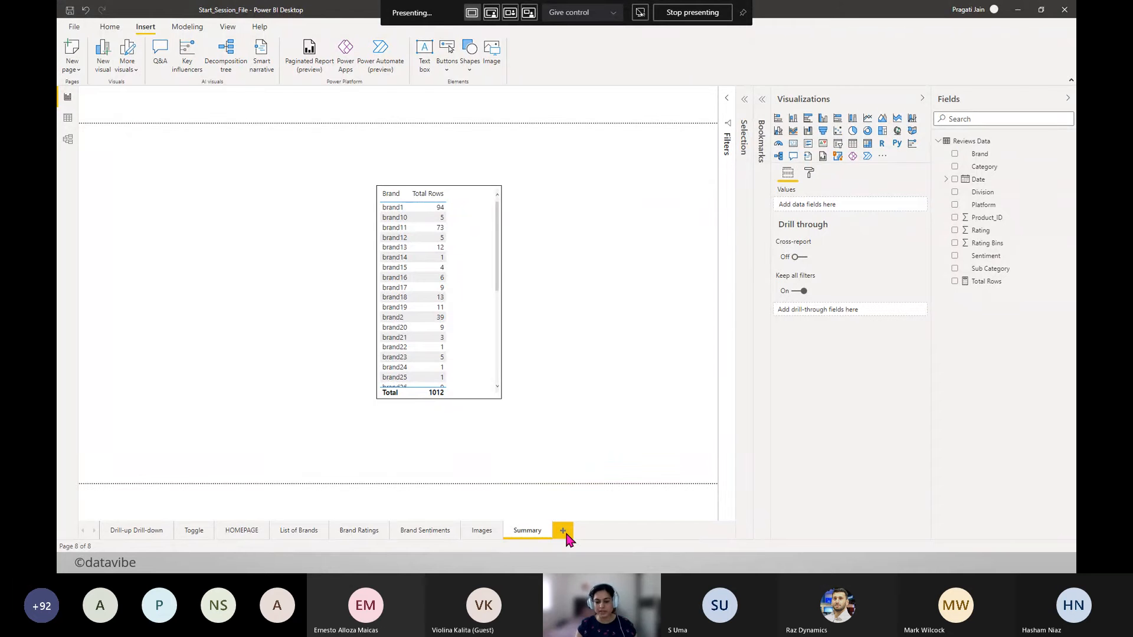
pyautogui.click(362, 529)
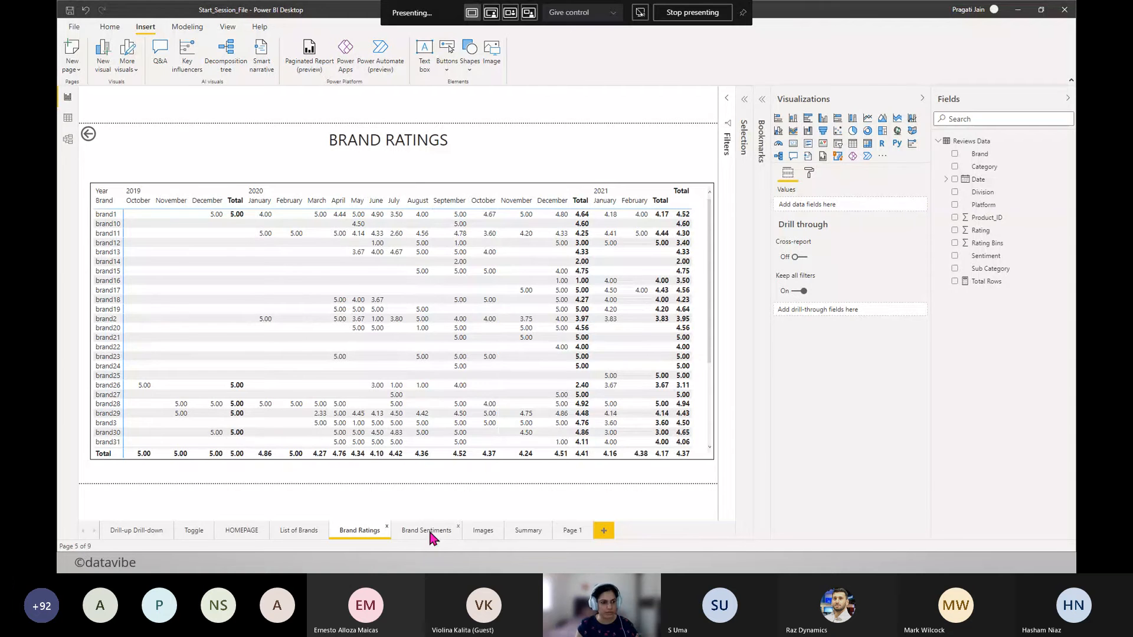
pyautogui.click(467, 185)
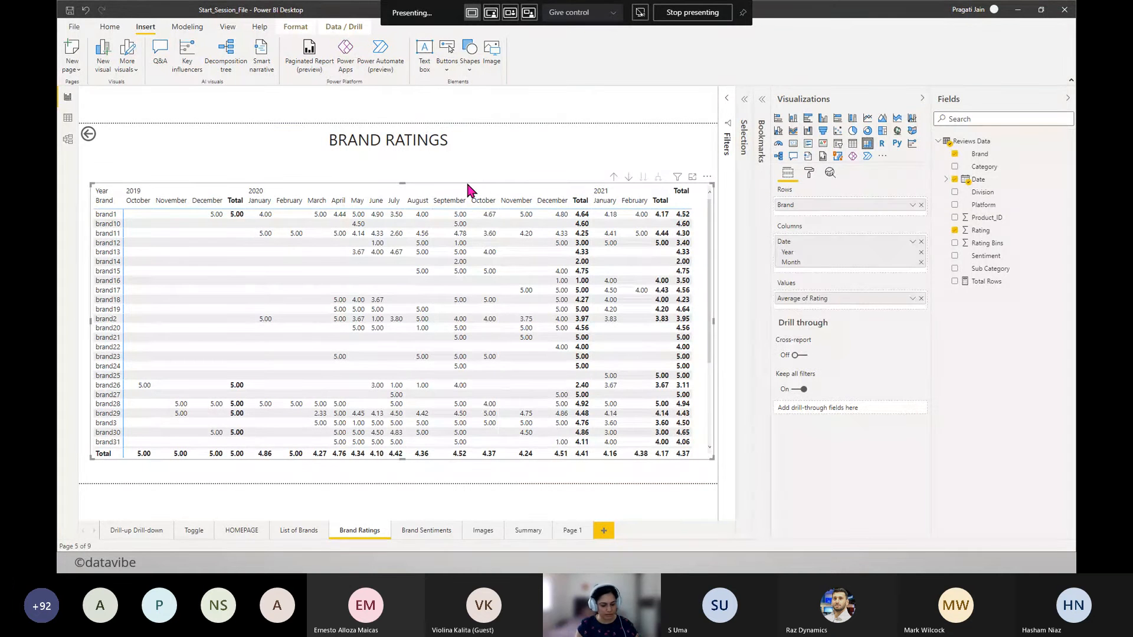
pyautogui.click(571, 530)
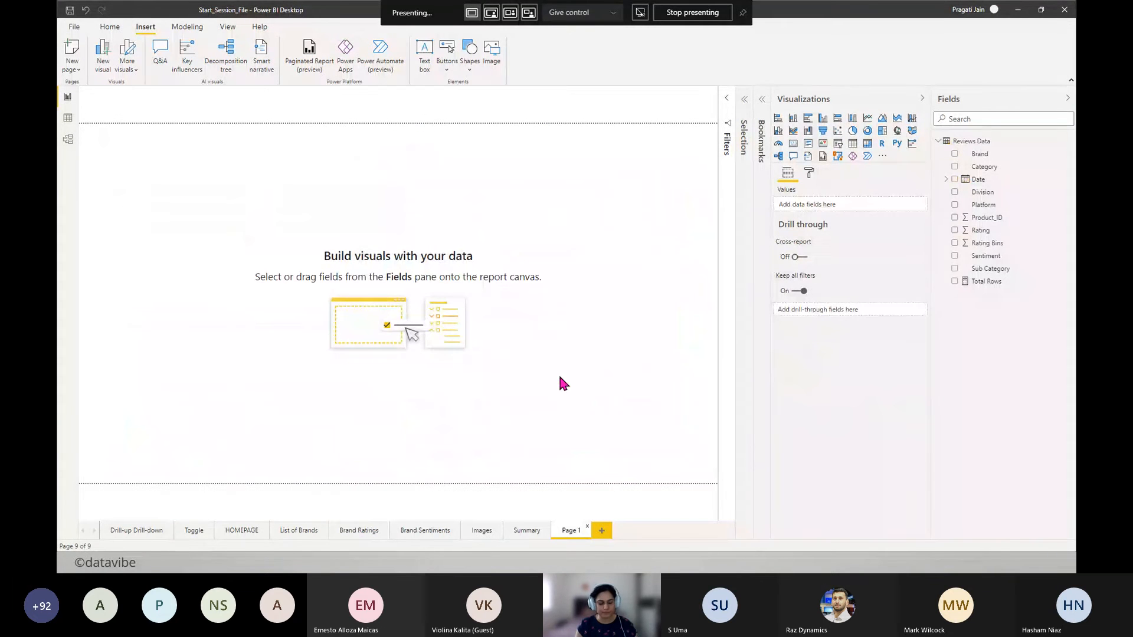
pyautogui.hotkey('ctrl', 'v')
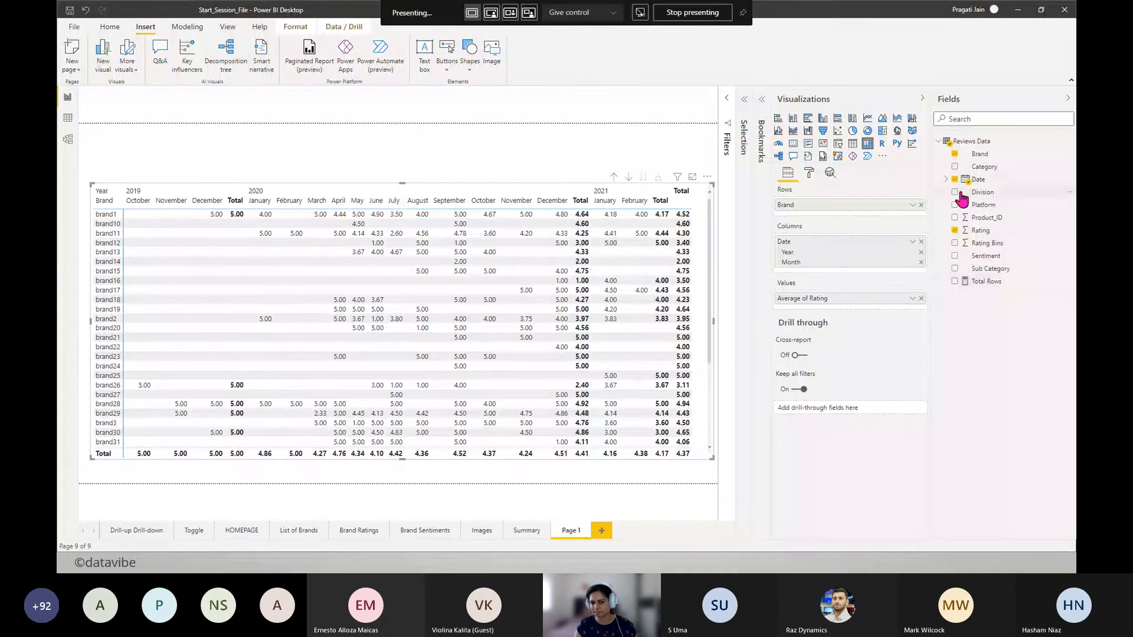
# - Add Sentiment below Date in the copied matrix's columns and lower the matrix's top edge to free space above it
pyautogui.moveTo(991, 256); pyautogui.dragTo(826, 271)
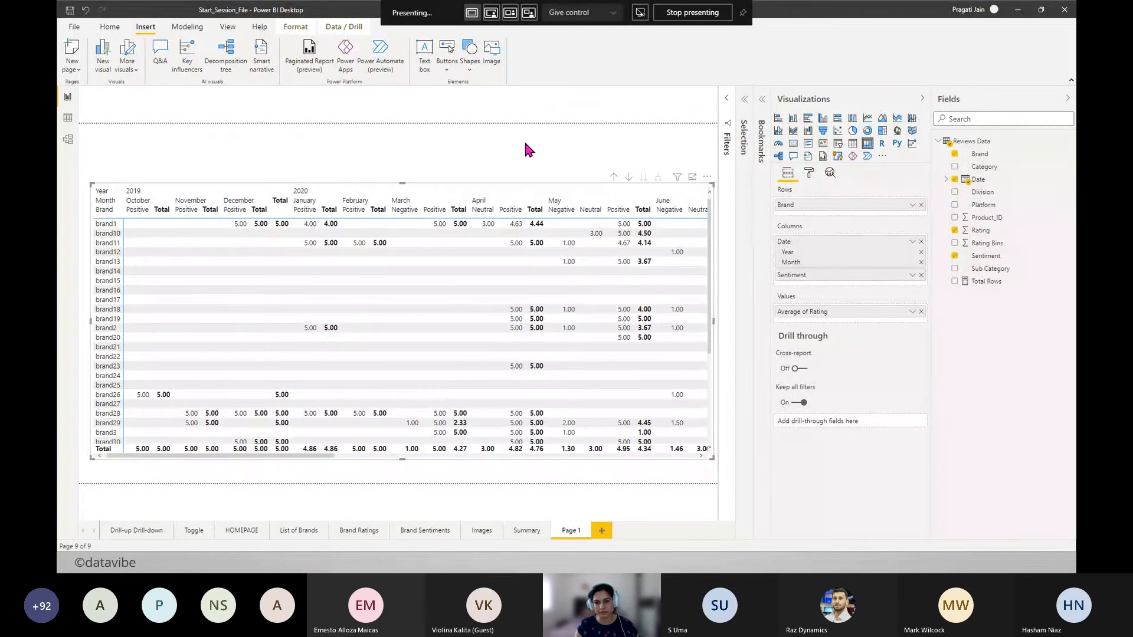
pyautogui.click(527, 150)
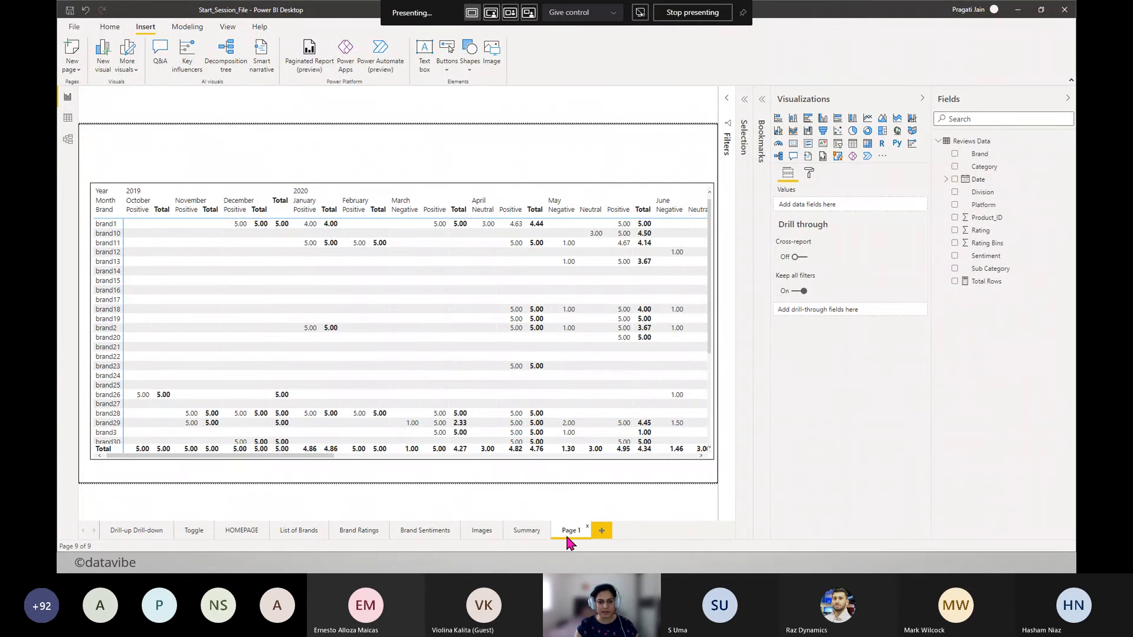
pyautogui.click(379, 187)
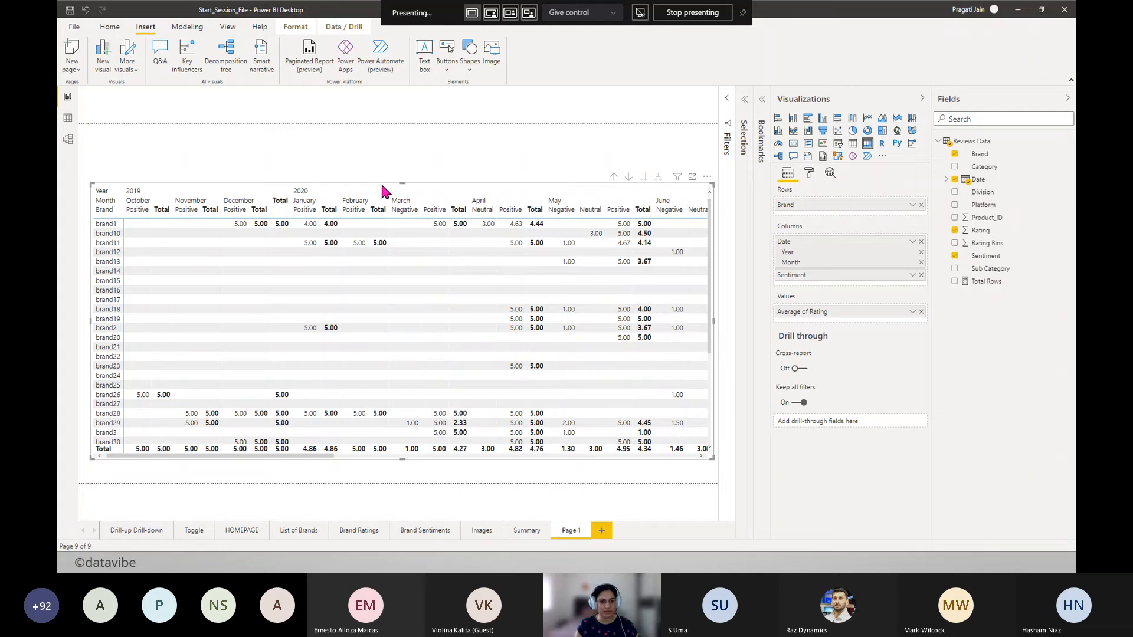
pyautogui.moveTo(400, 184); pyautogui.dragTo(403, 229)
pyautogui.click(413, 191)
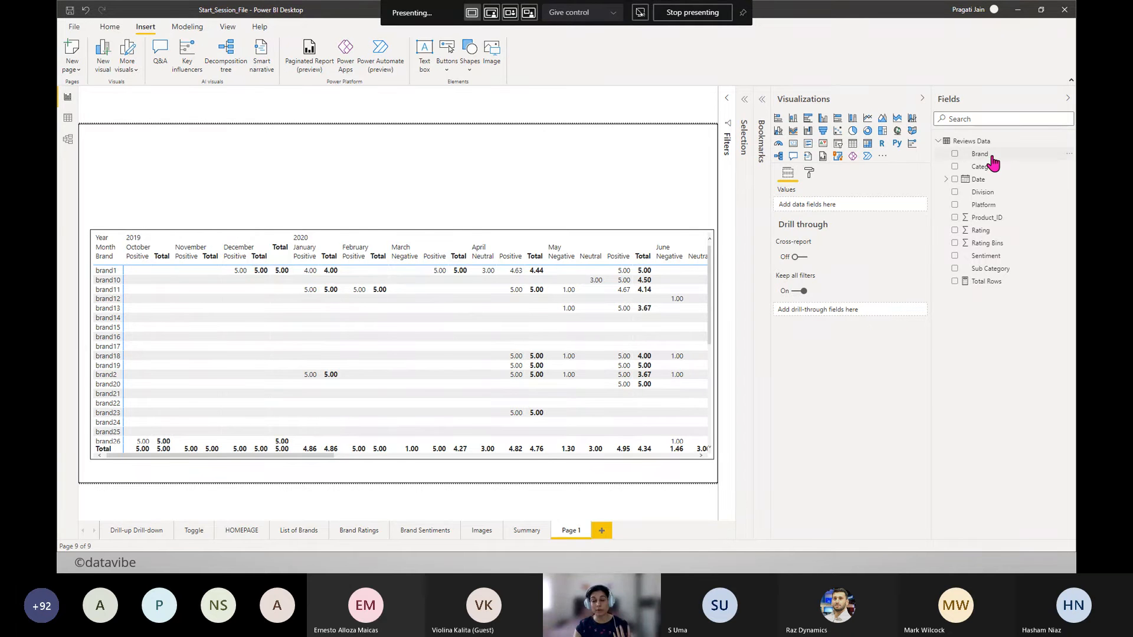
# - Make Brand the drill-through field of the new matrix page and rename the page as Brand-level
pyautogui.moveTo(993, 163); pyautogui.dragTo(833, 311)
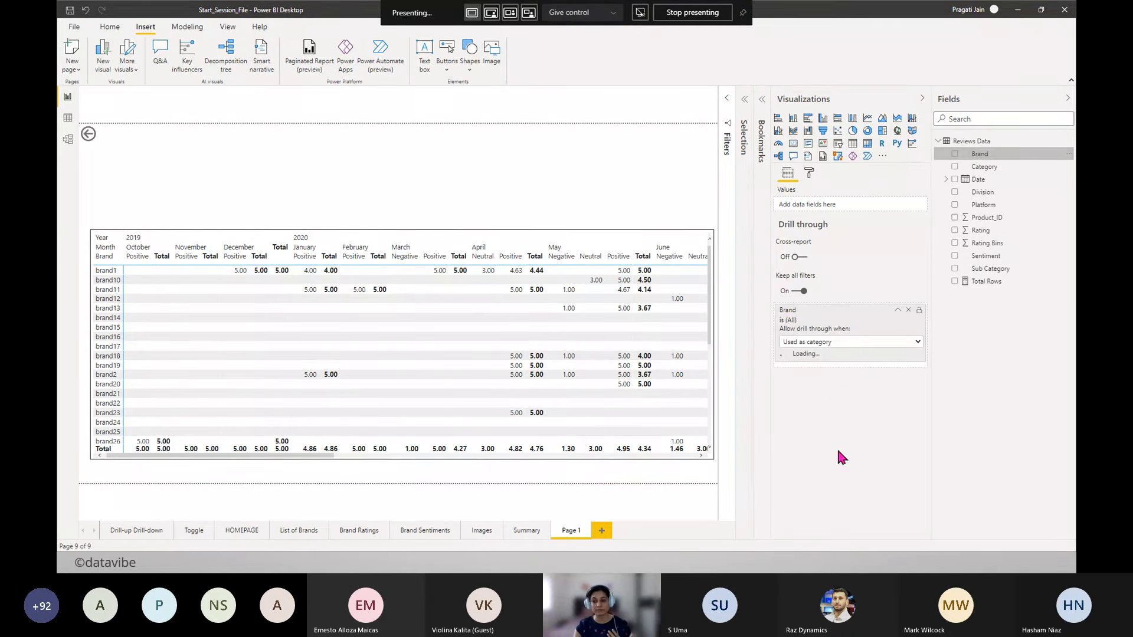
pyautogui.click(519, 530)
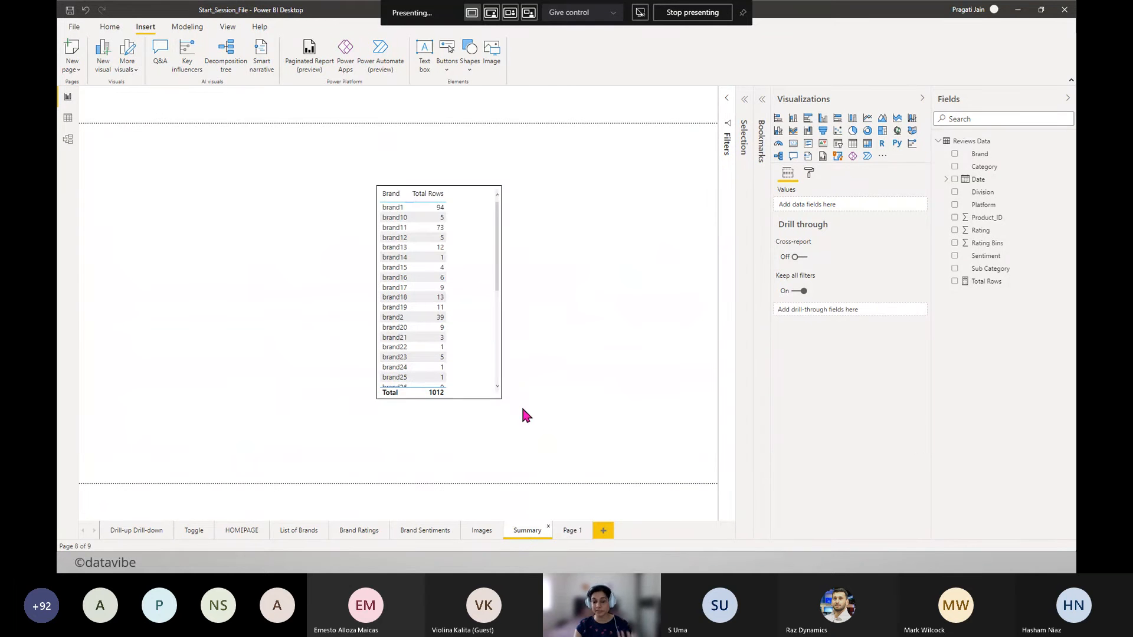
pyautogui.click(568, 531)
pyautogui.rightClick(570, 531)
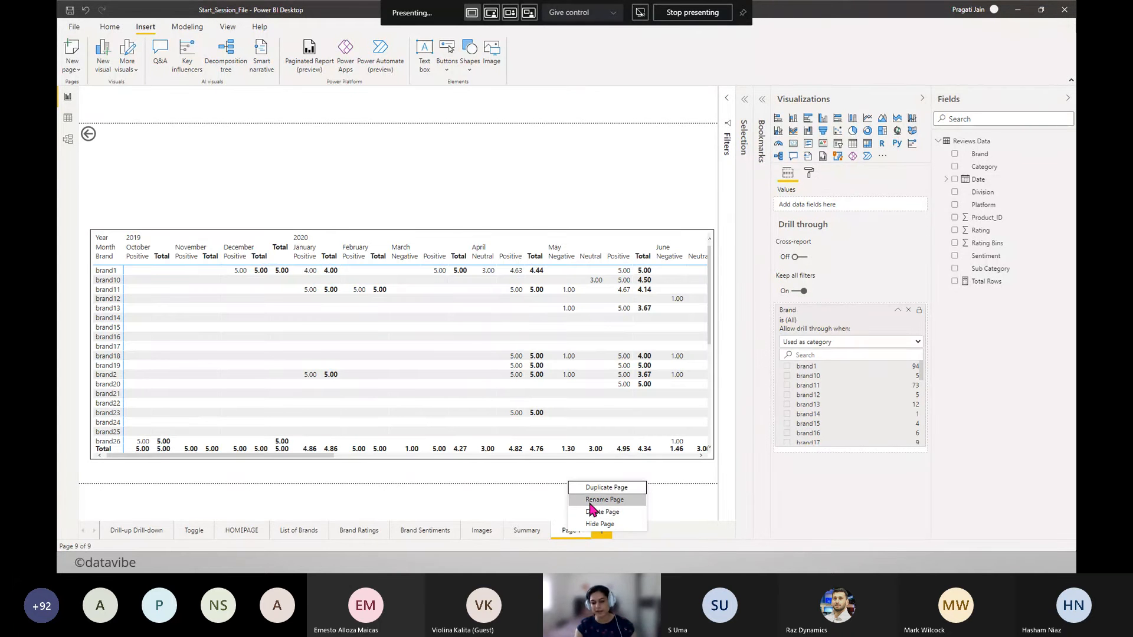
pyautogui.click(590, 501)
pyautogui.write('Brand')
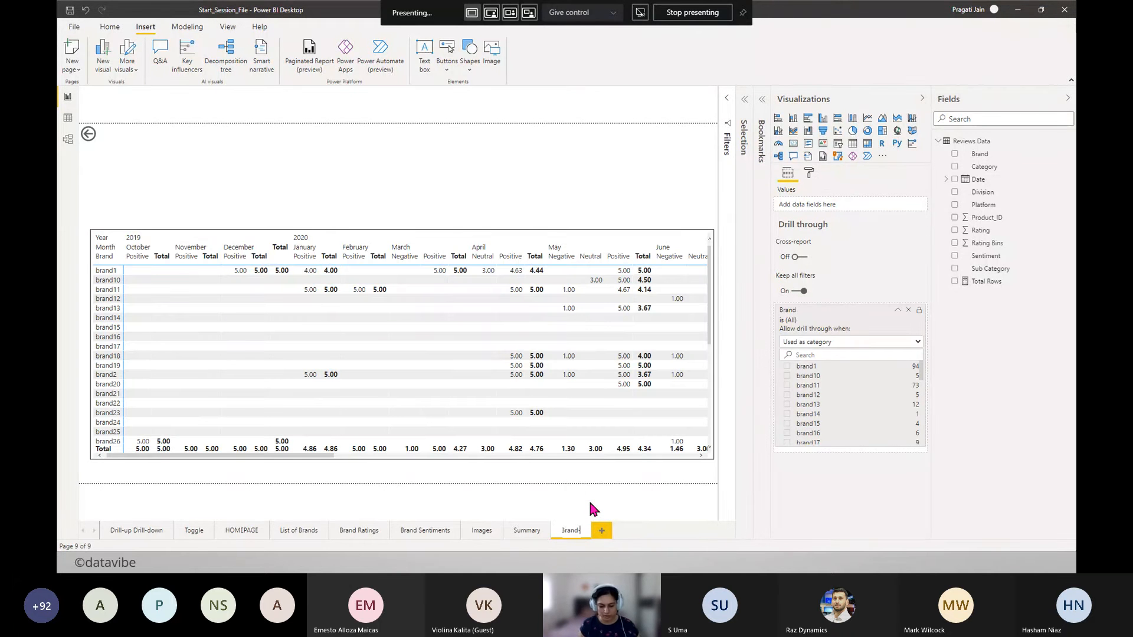
pyautogui.write('-level')
pyautogui.press('Return')
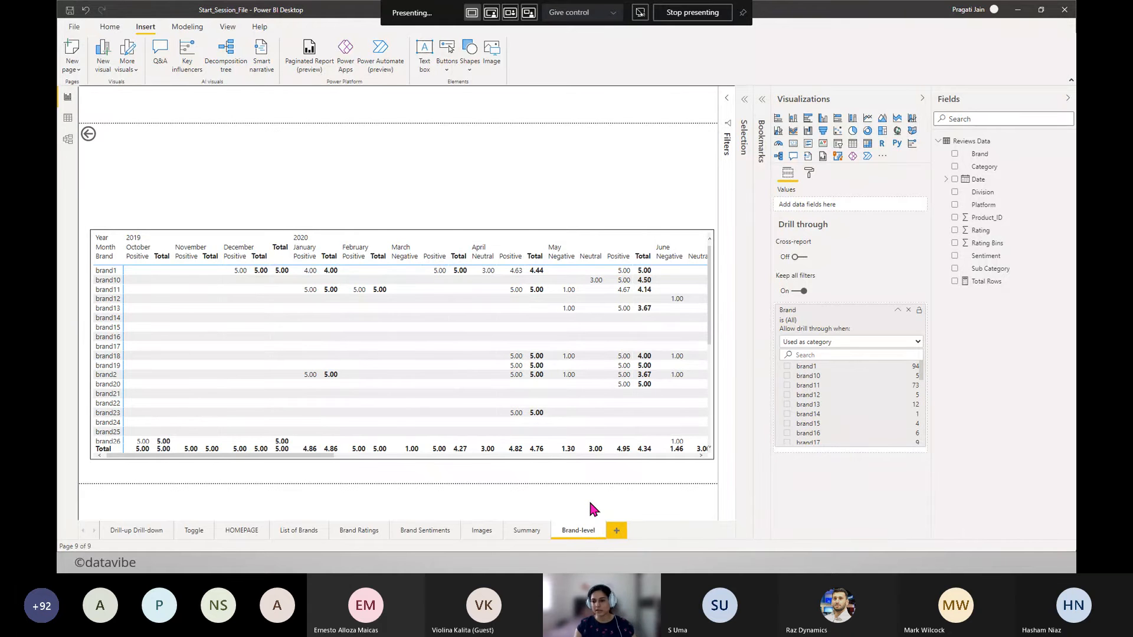
# - Collapse the Brand drill-through filter and turn off Keep all filters for the Brand-level page
pyautogui.click(897, 310)
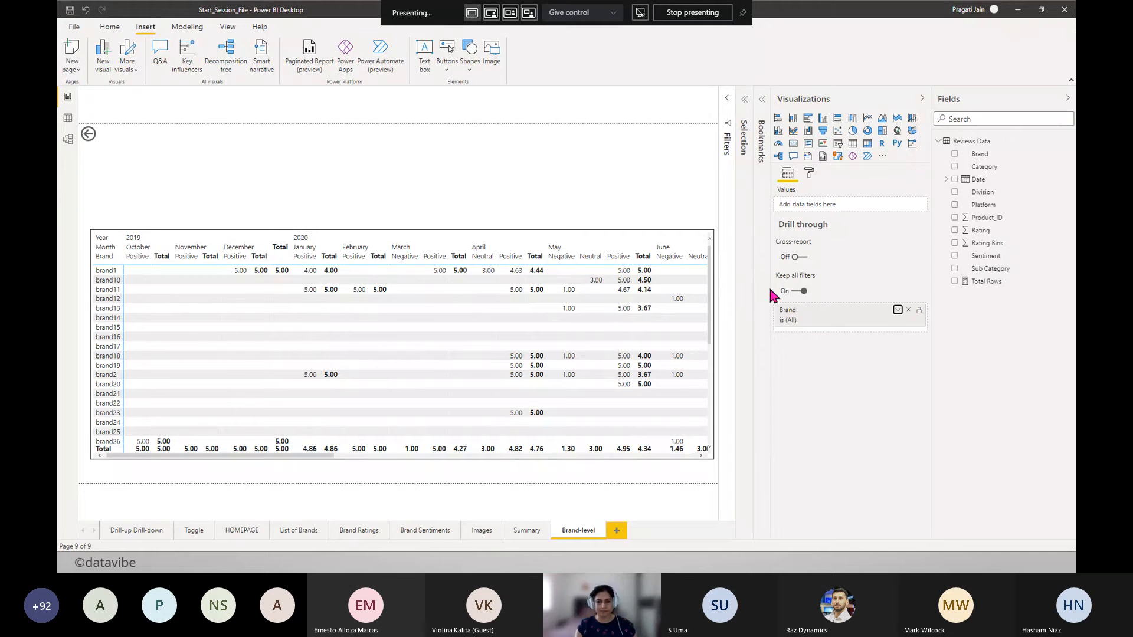
pyautogui.click(792, 291)
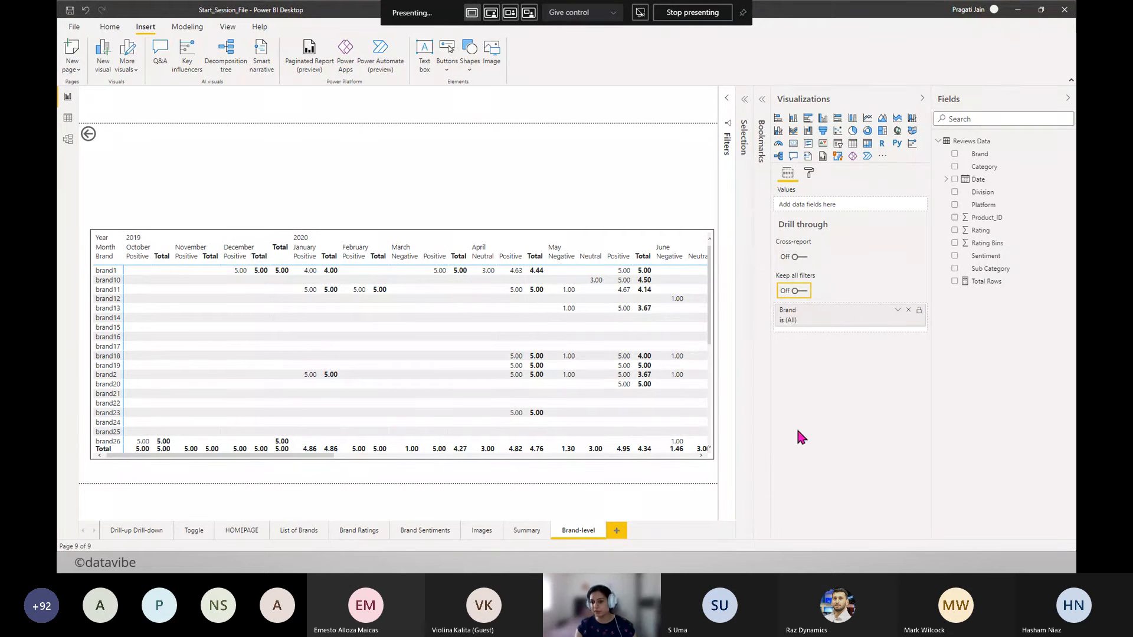
# - Add Category and Sub Category between Brand and Total Rows in the Summary page's table, and widen the table to fit
pyautogui.click(519, 533)
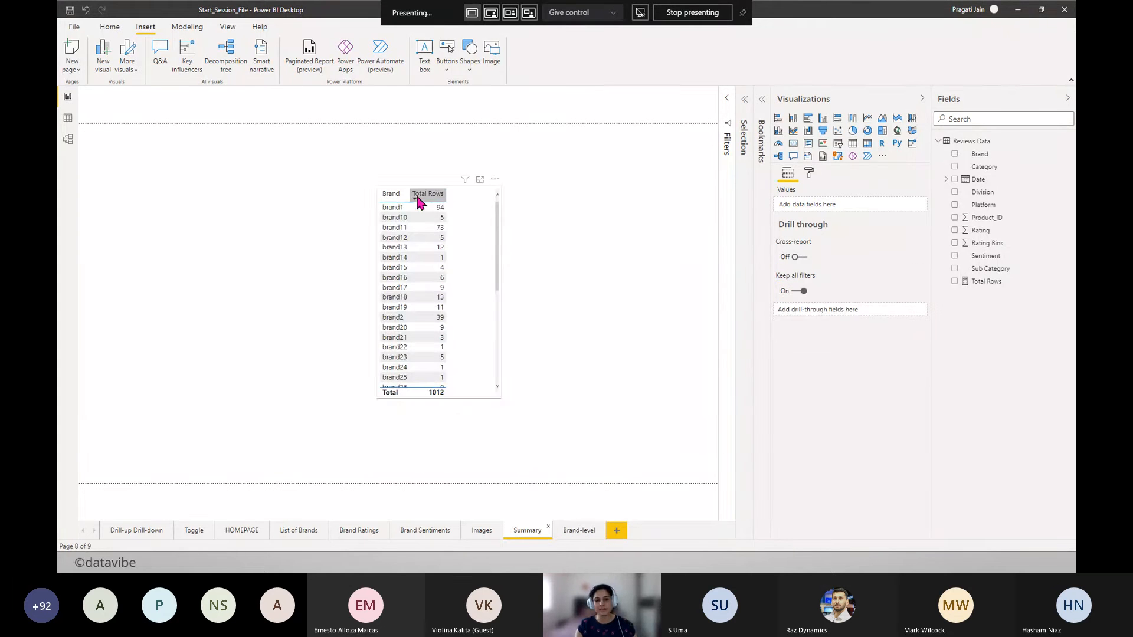
pyautogui.click(482, 220)
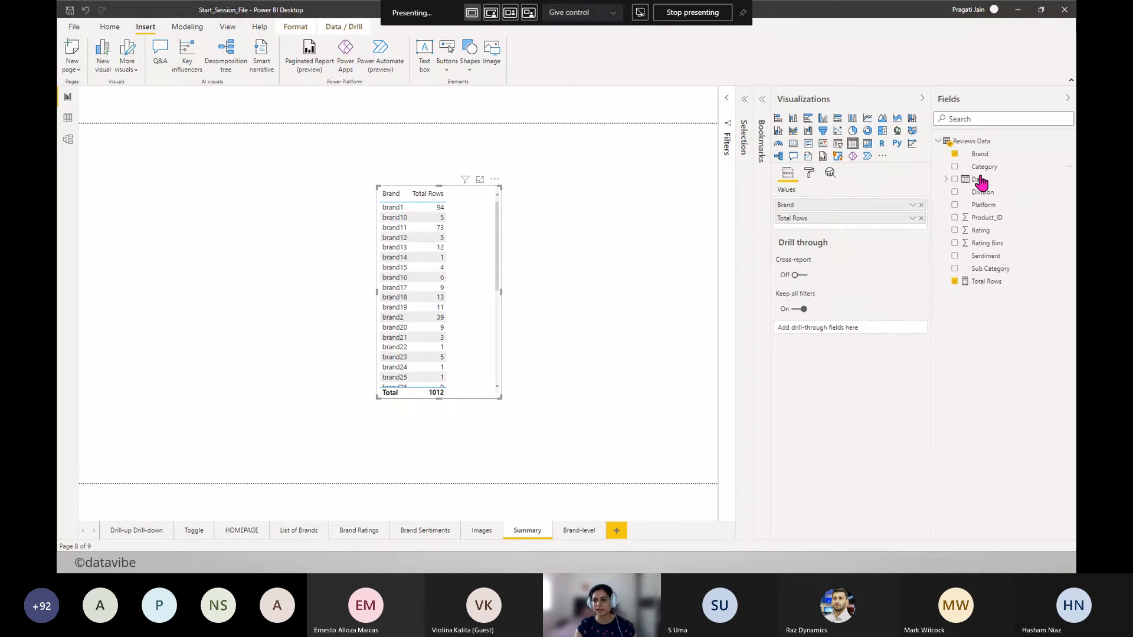
pyautogui.moveTo(821, 213); pyautogui.dragTo(820, 215)
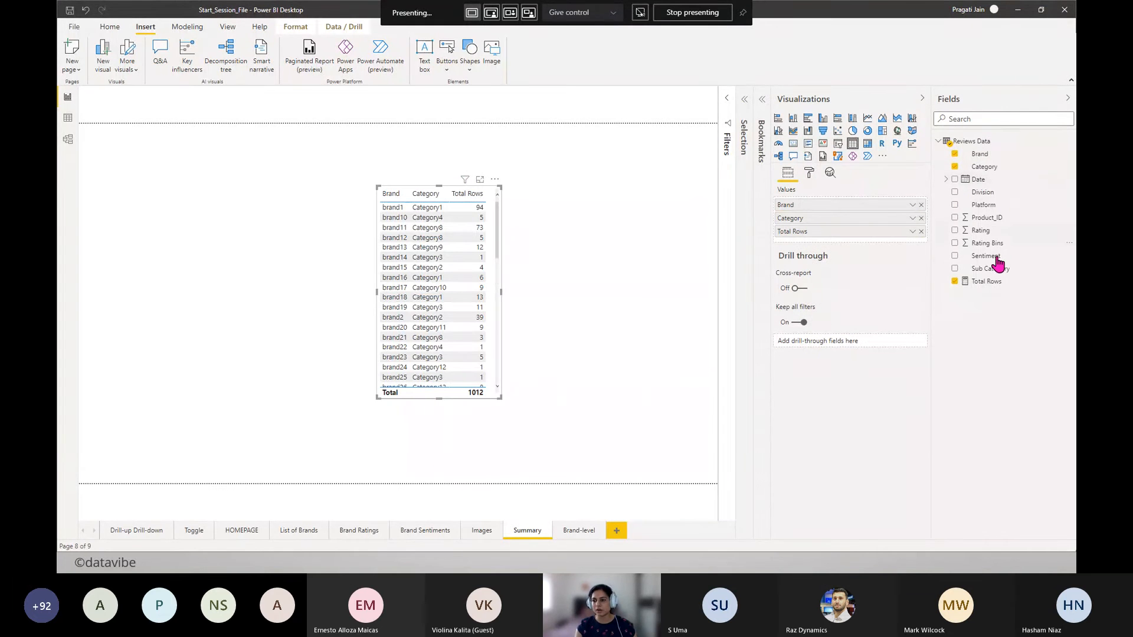
pyautogui.moveTo(991, 269); pyautogui.dragTo(829, 228)
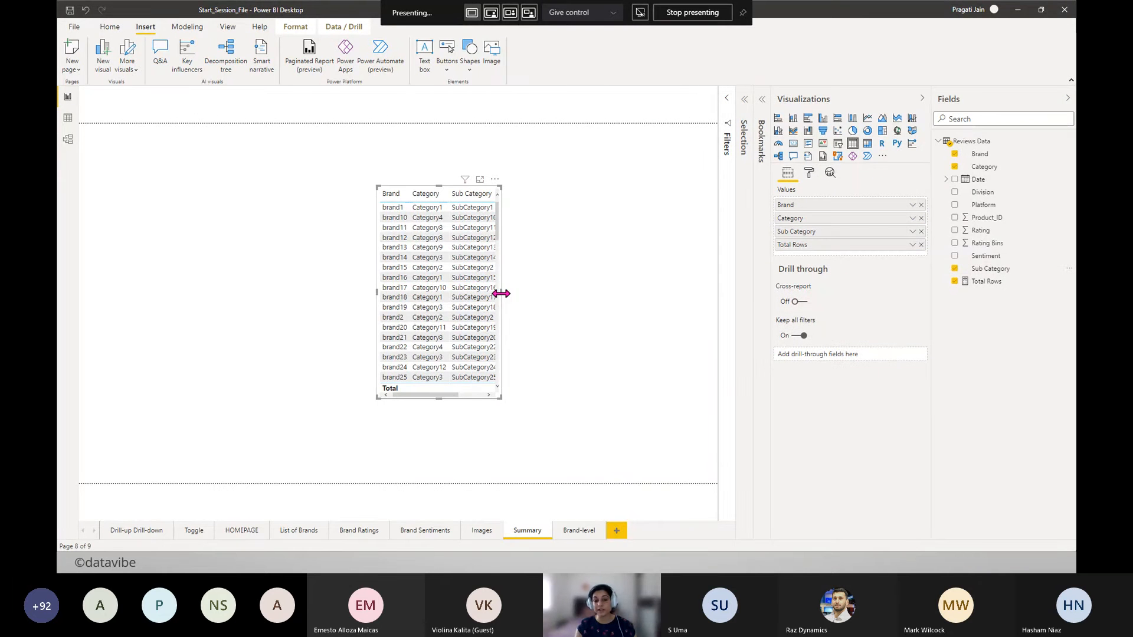
pyautogui.moveTo(499, 290); pyautogui.dragTo(558, 303)
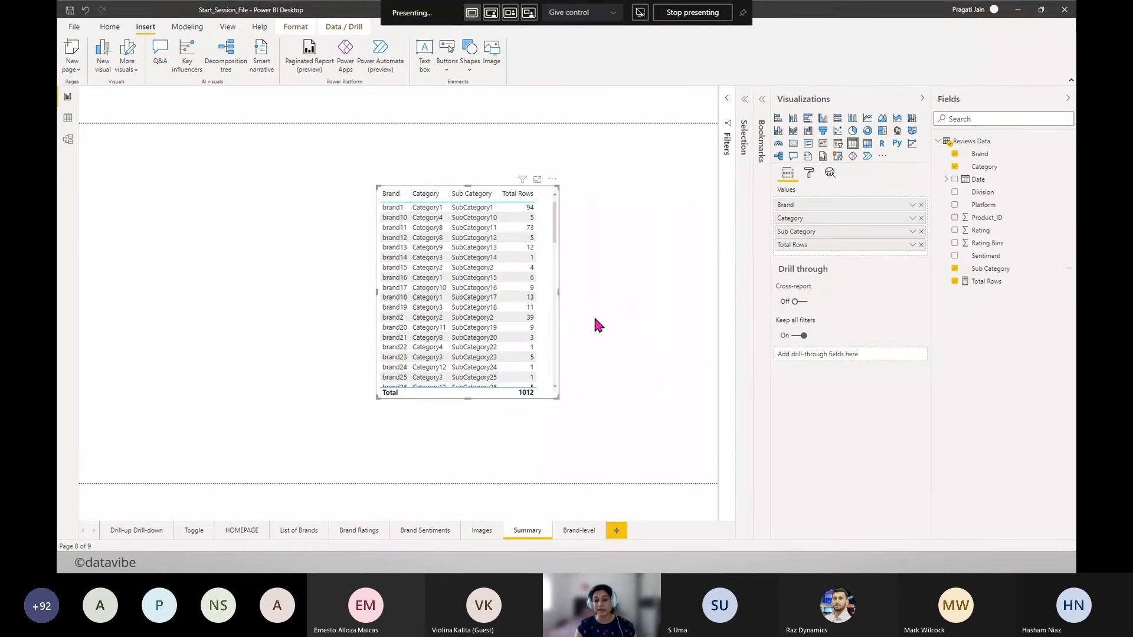
# - Turn on Keep all filters for the Brand-level page and drill through to it from brand1 in the Summary table
pyautogui.click(587, 532)
pyautogui.click(801, 291)
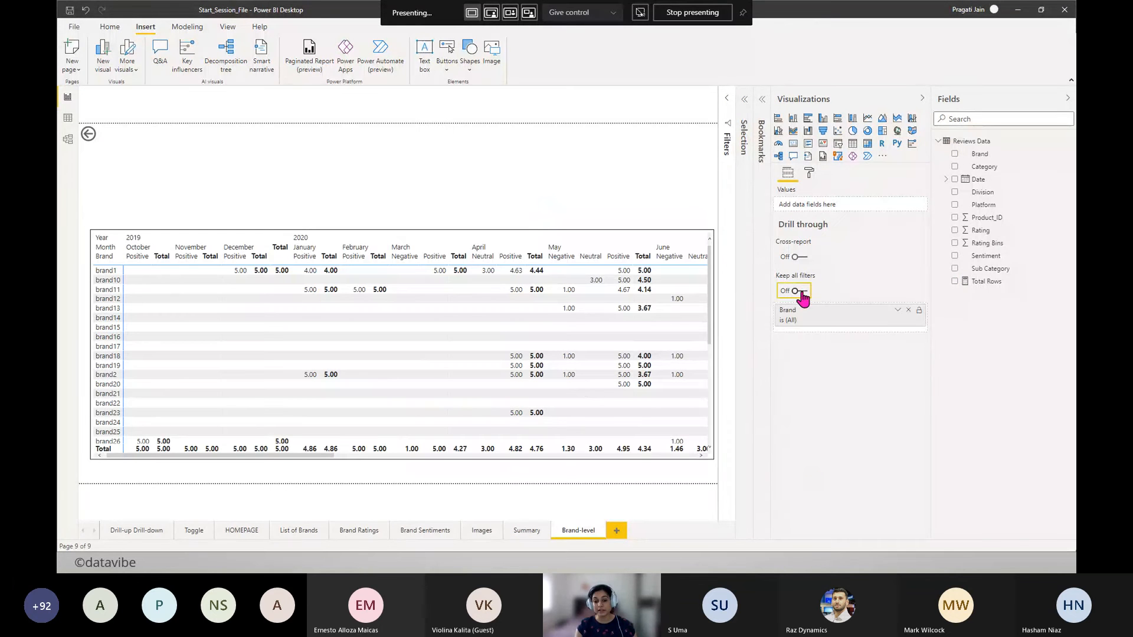
pyautogui.click(525, 530)
pyautogui.rightClick(398, 209)
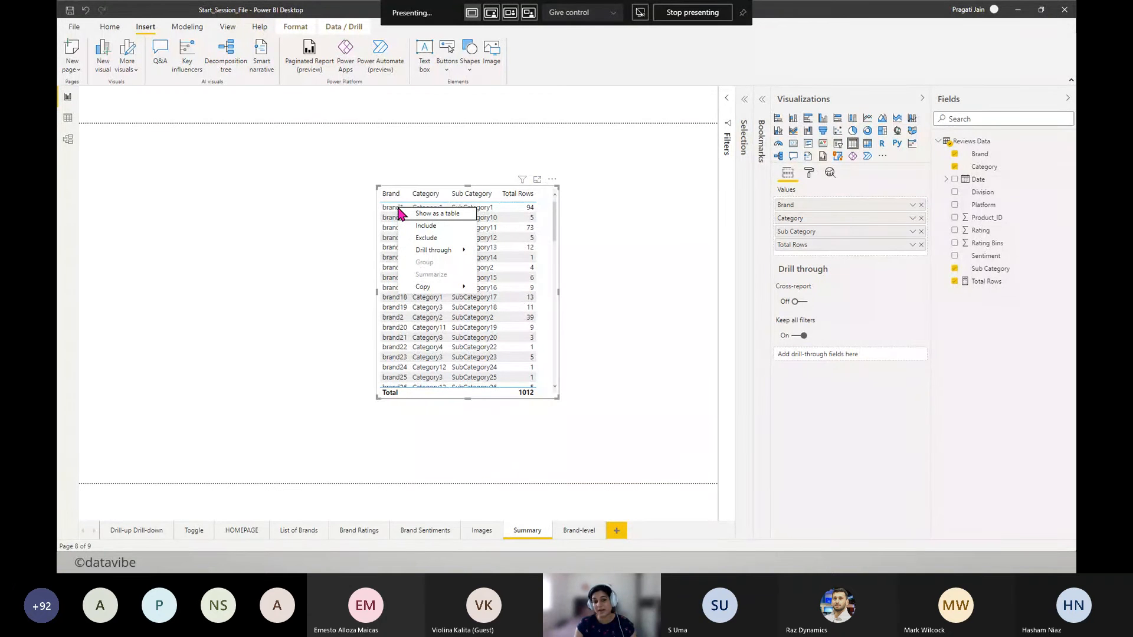
pyautogui.moveTo(440, 251)
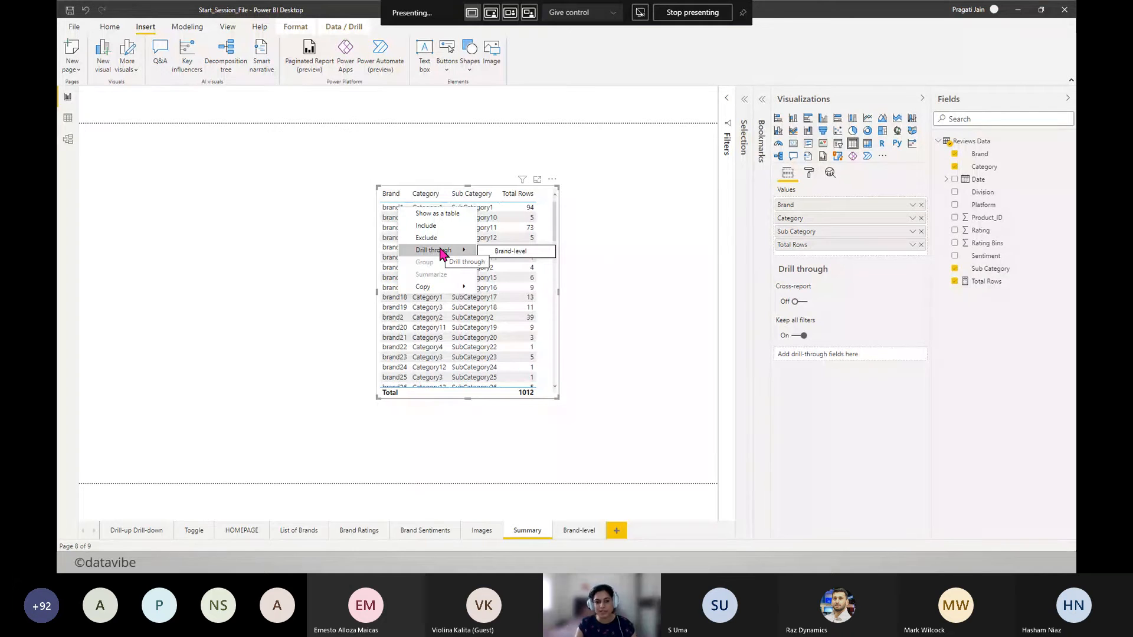
pyautogui.click(676, 254)
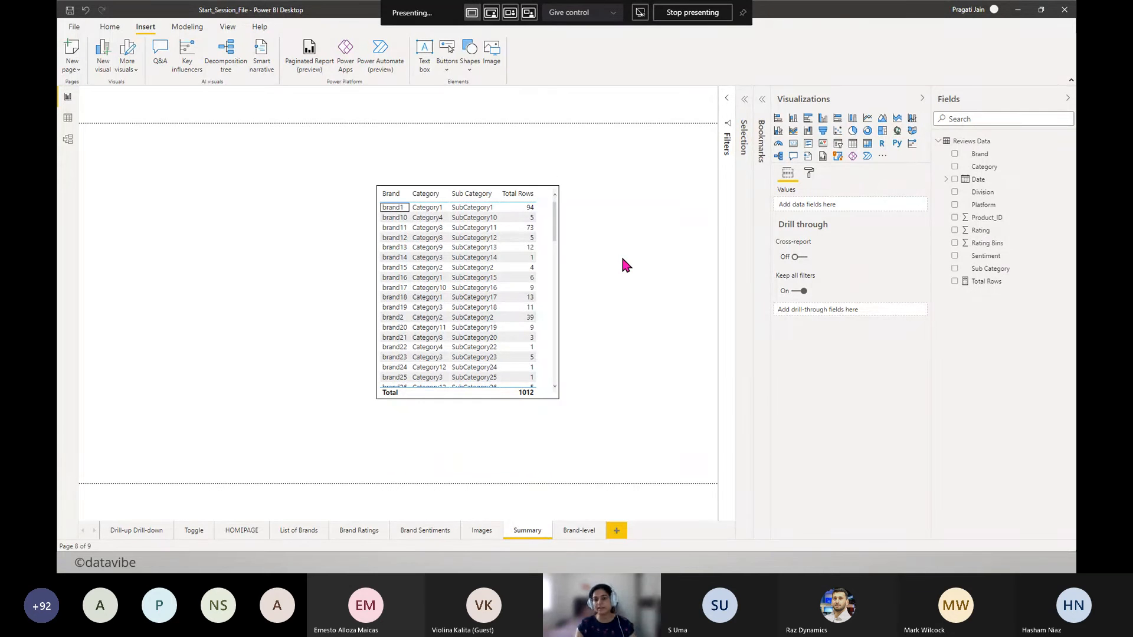
pyautogui.rightClick(399, 211)
pyautogui.click(501, 247)
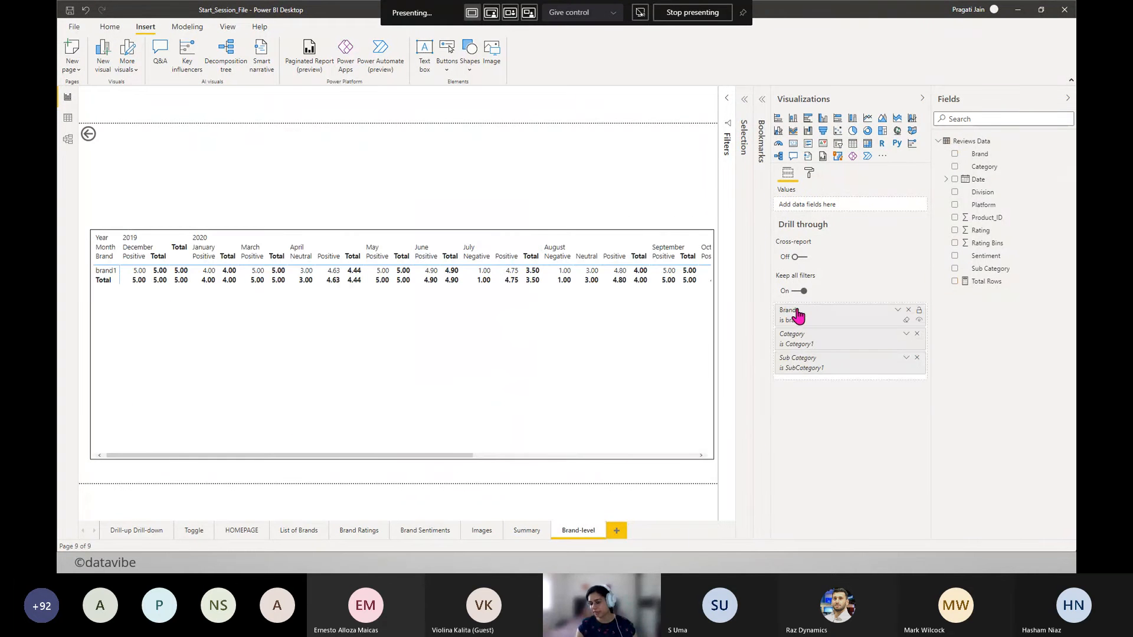
# - Turn off Keep all filters on the Brand-level page and drill through to it again from brand1 in the Summary table
pyautogui.click(523, 531)
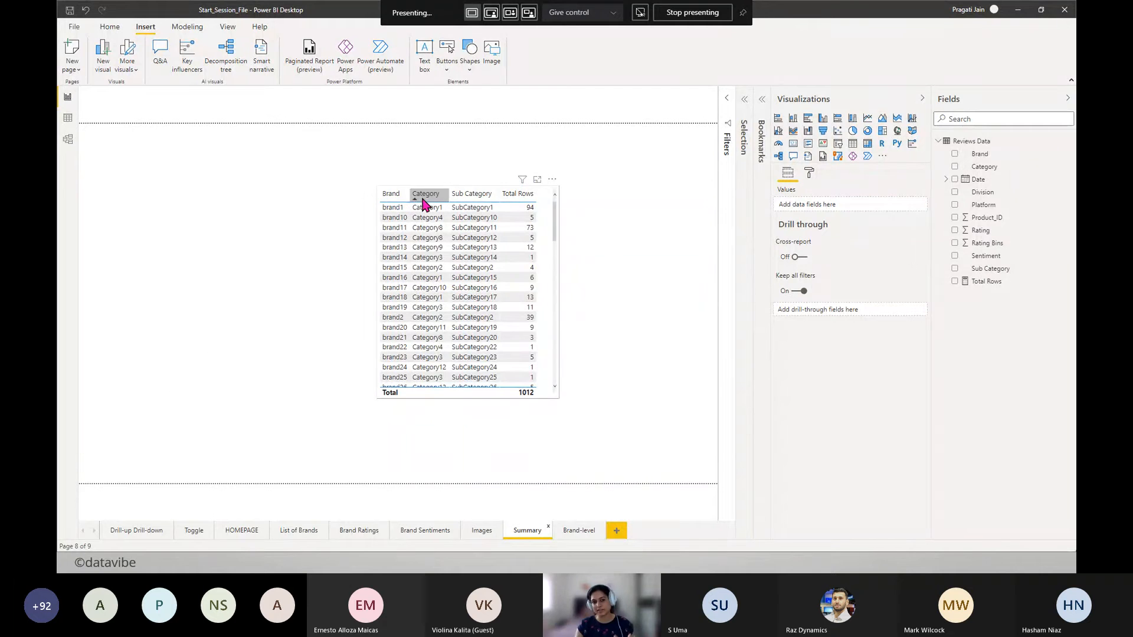
pyautogui.click(578, 531)
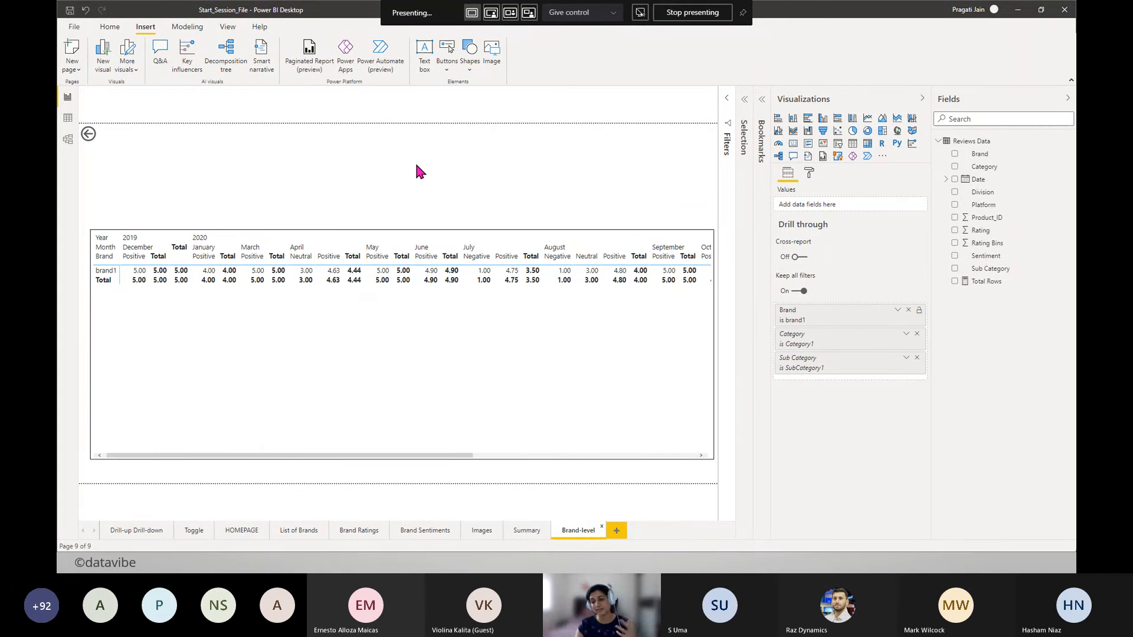
pyautogui.click(799, 292)
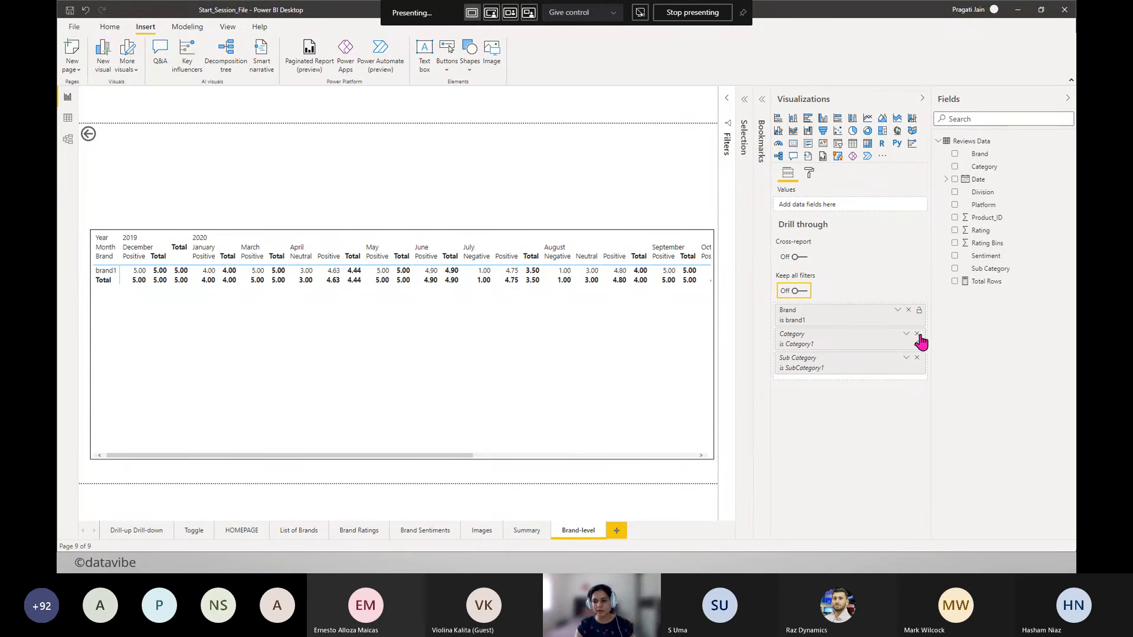
pyautogui.click(531, 531)
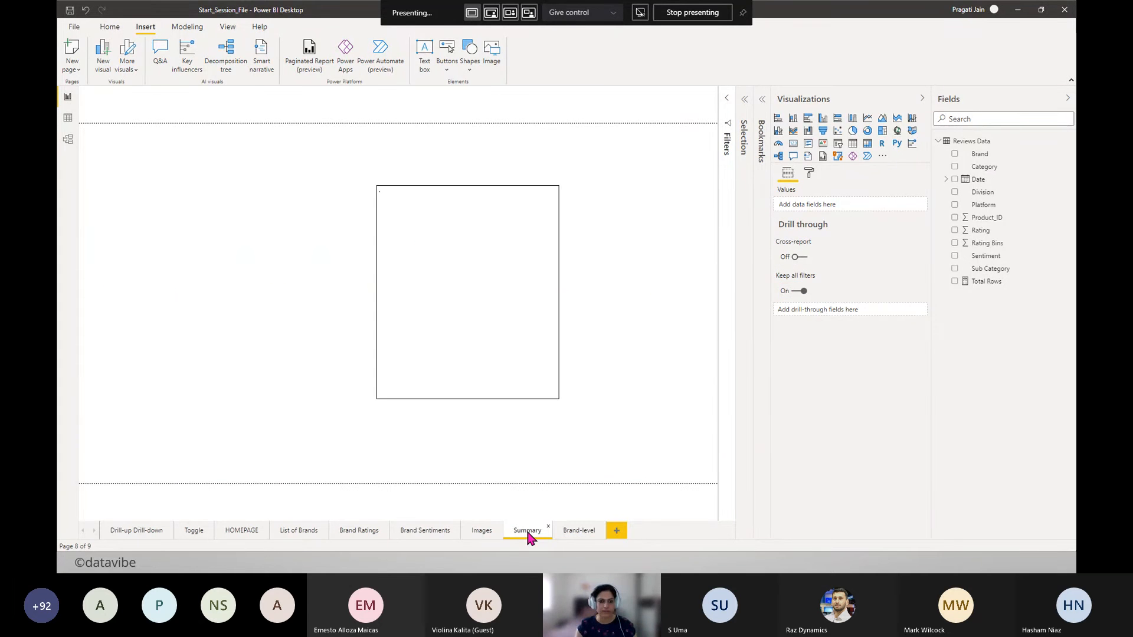
pyautogui.rightClick(410, 207)
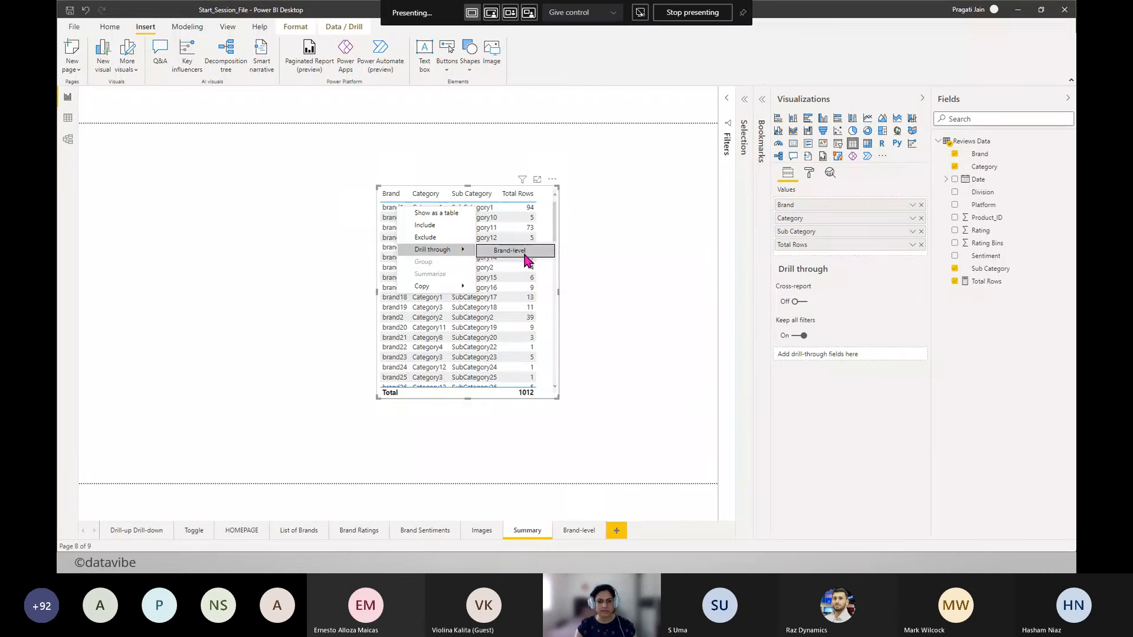
pyautogui.click(525, 255)
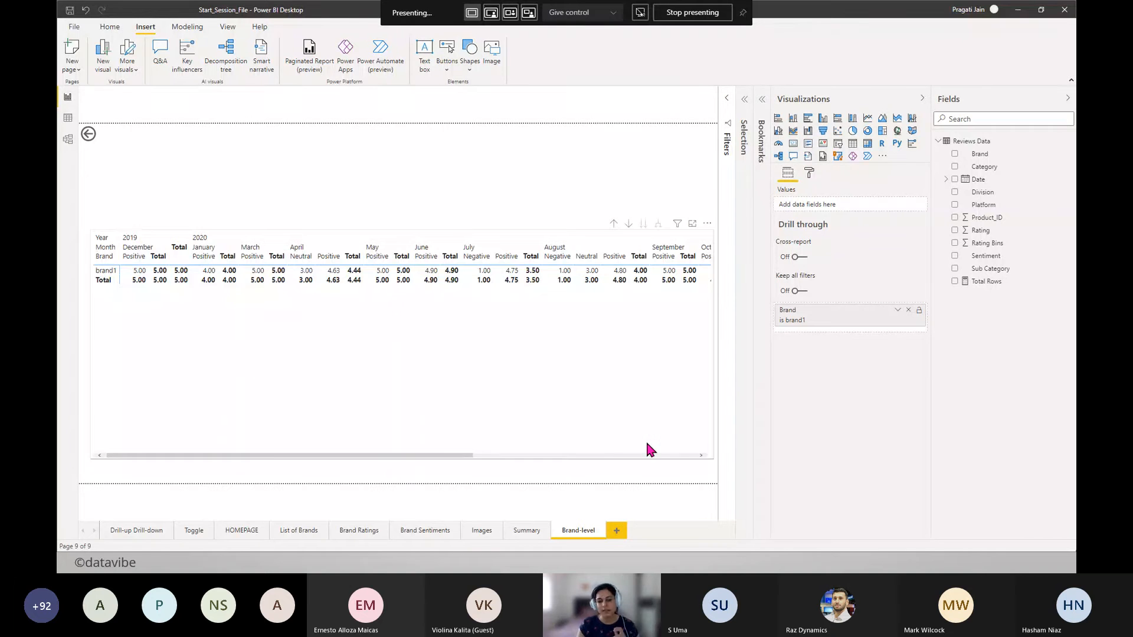
# - Add a card showing the Brand field above the matrix on the Brand-level page, and return to the Summary page
pyautogui.click(796, 144)
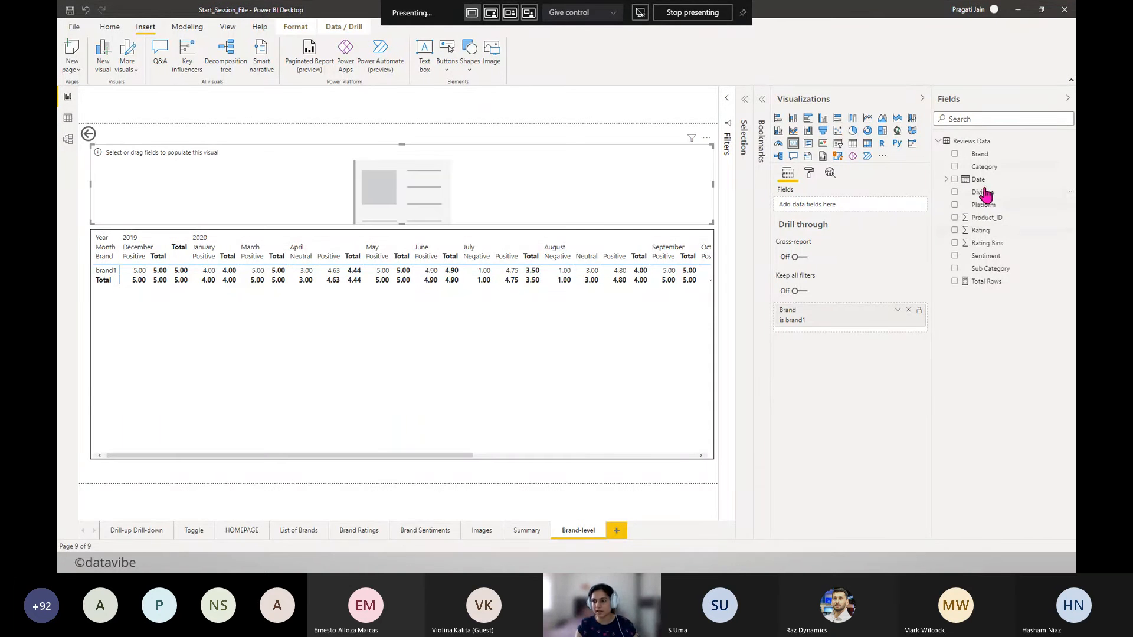
pyautogui.moveTo(980, 155); pyautogui.dragTo(834, 206)
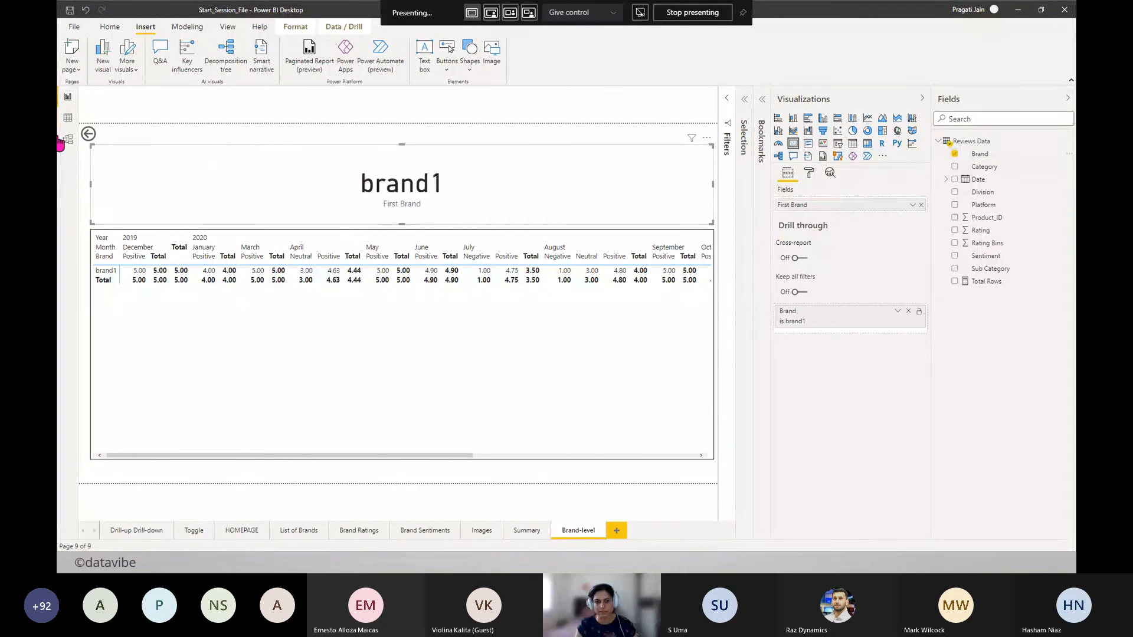
pyautogui.click(240, 129)
pyautogui.click(518, 534)
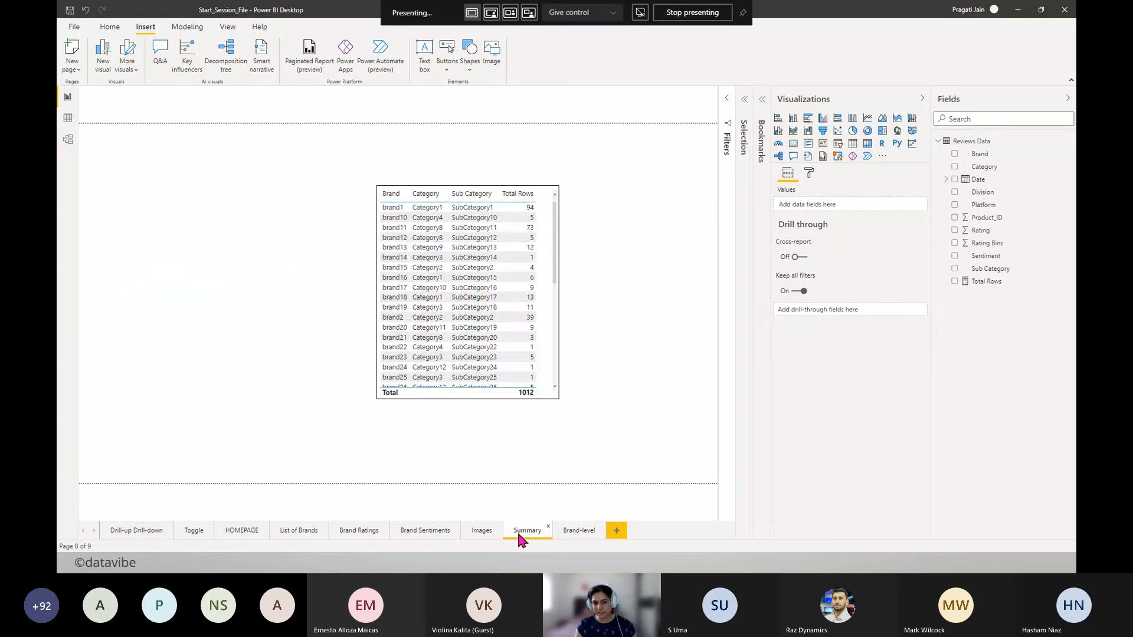
pyautogui.click(392, 214)
pyautogui.rightClick(391, 213)
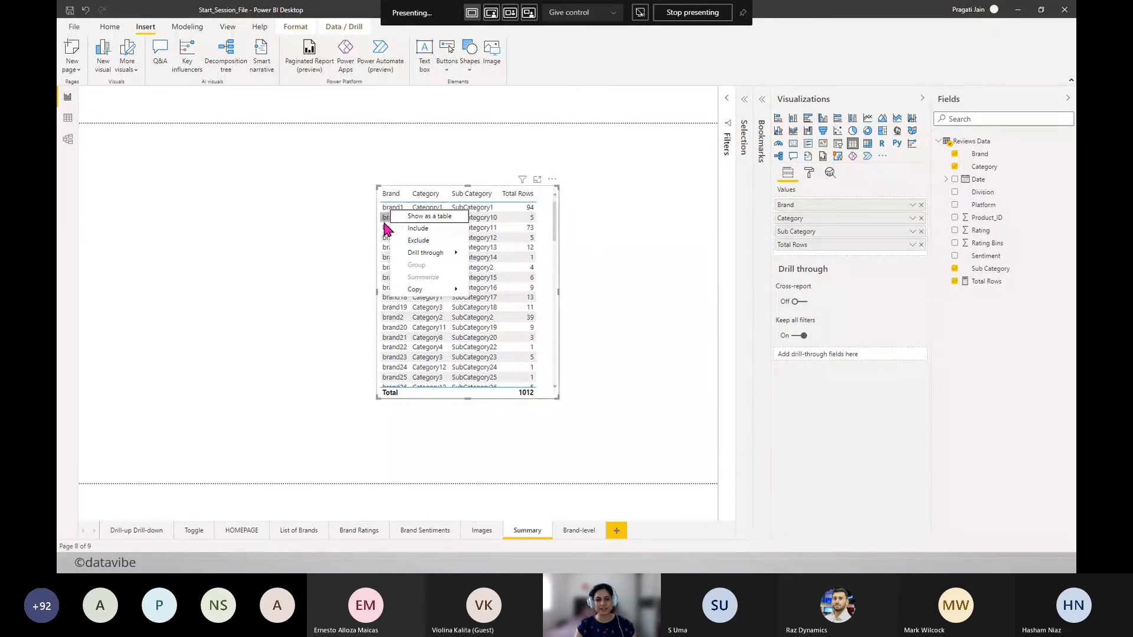
pyautogui.click(325, 267)
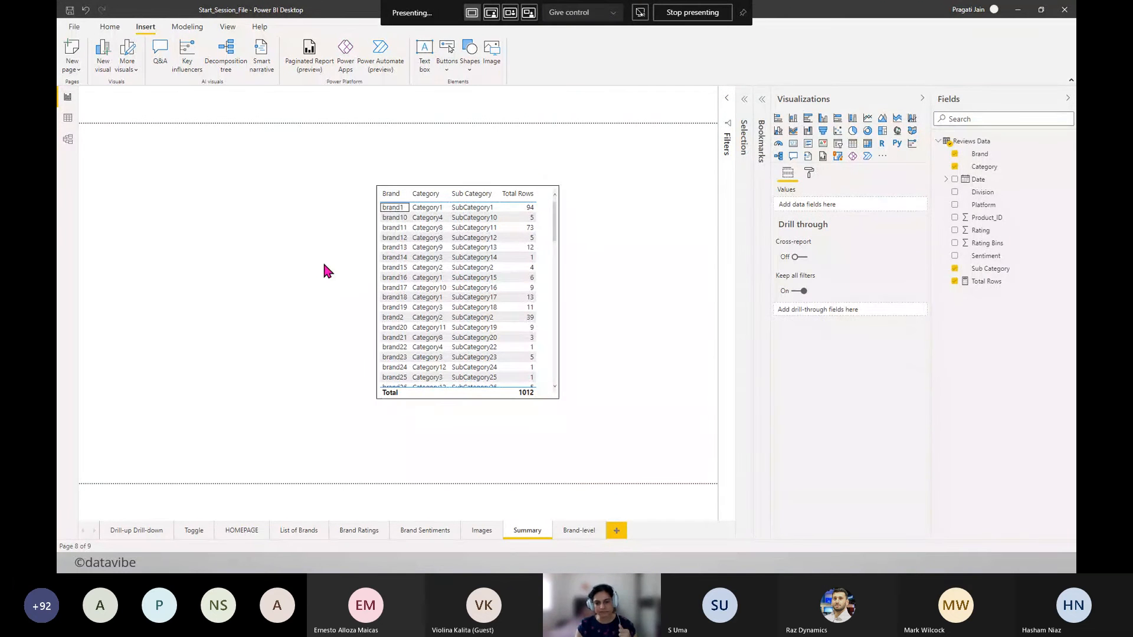
pyautogui.rightClick(394, 209)
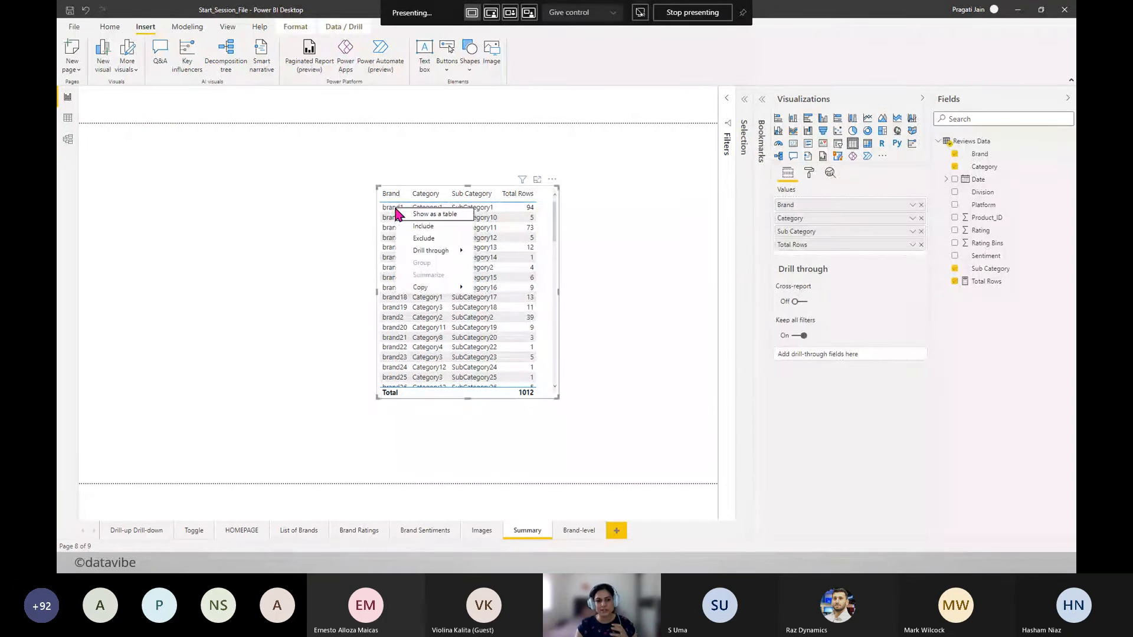
pyautogui.click(354, 254)
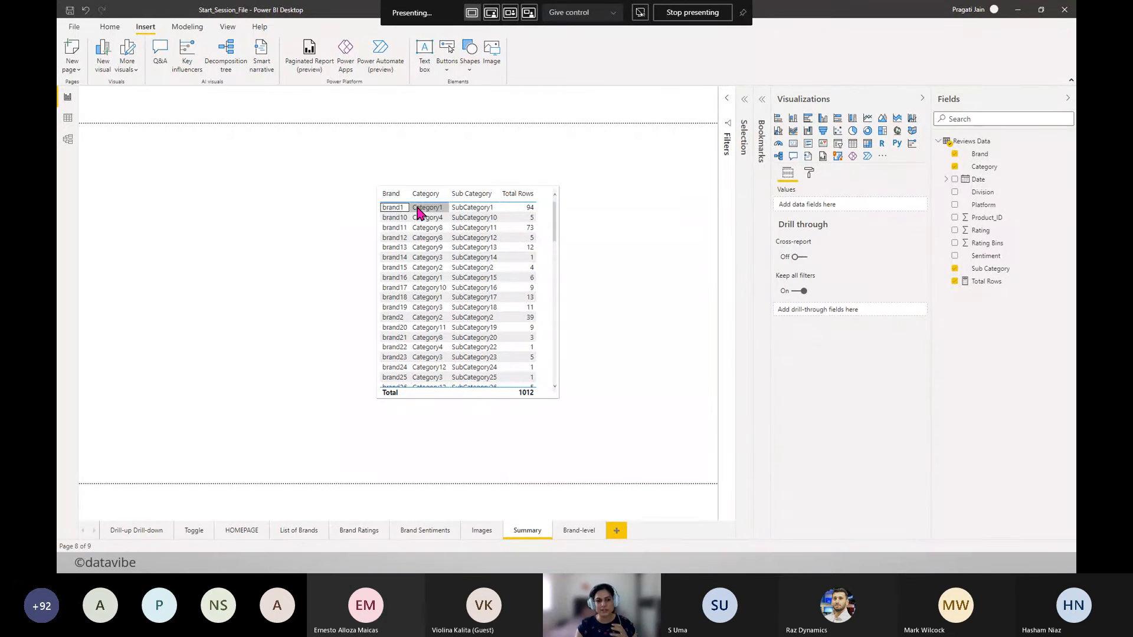
pyautogui.click(598, 271)
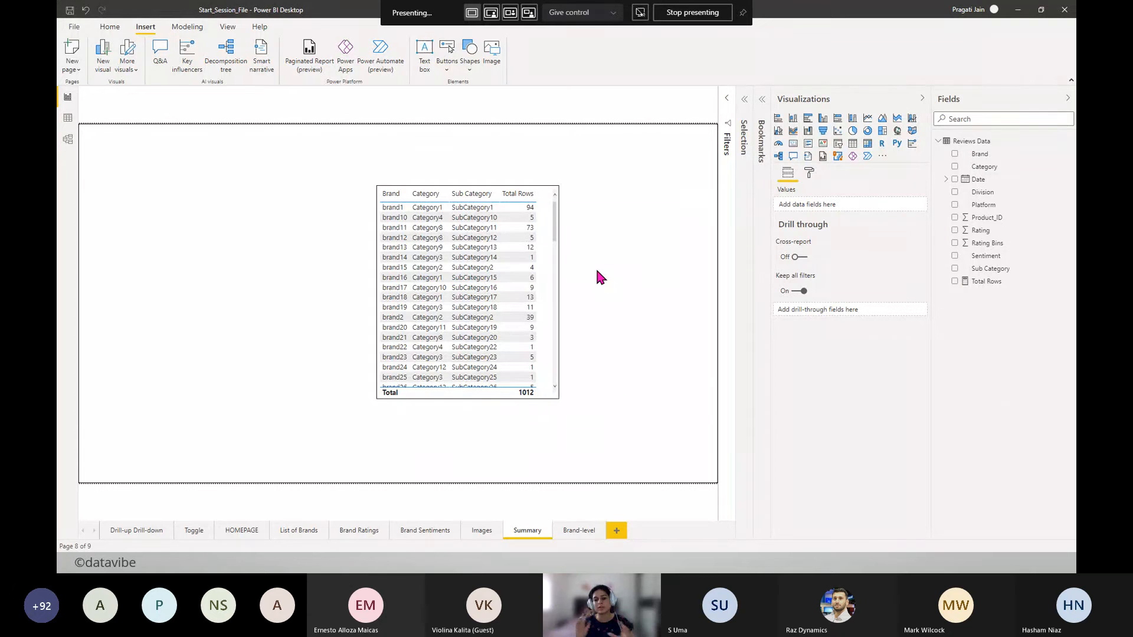
# - Insert a blank button on the Summary page and place it beside the table's upper edge, widened to fill the space up to the page margin
pyautogui.click(922, 98)
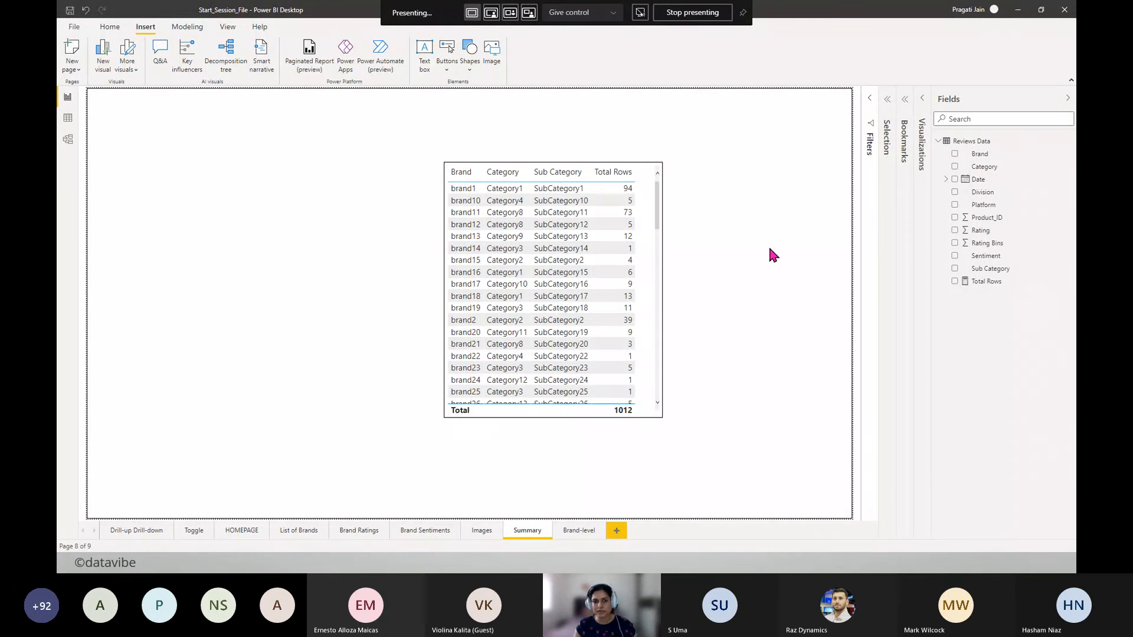
pyautogui.click(448, 69)
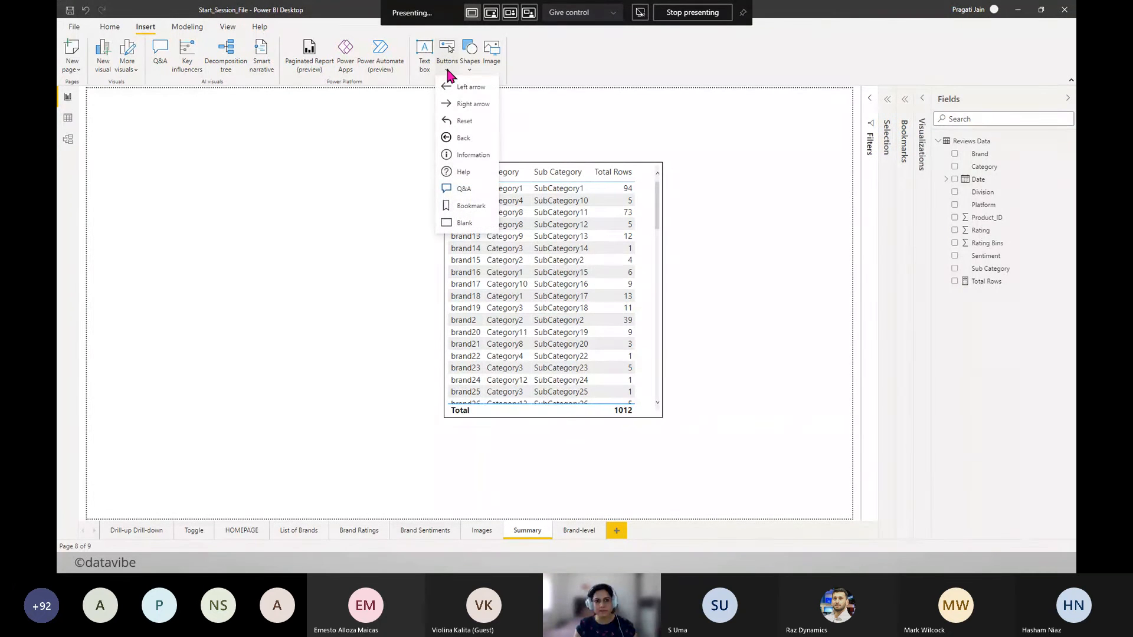
pyautogui.click(464, 224)
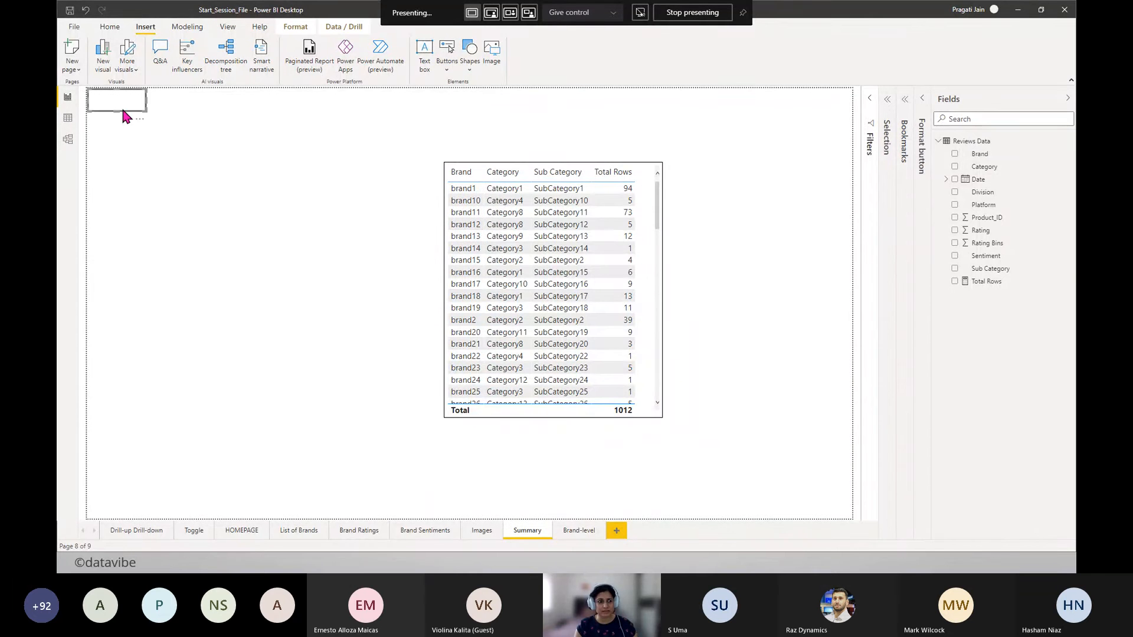
pyautogui.moveTo(115, 112); pyautogui.dragTo(841, 180)
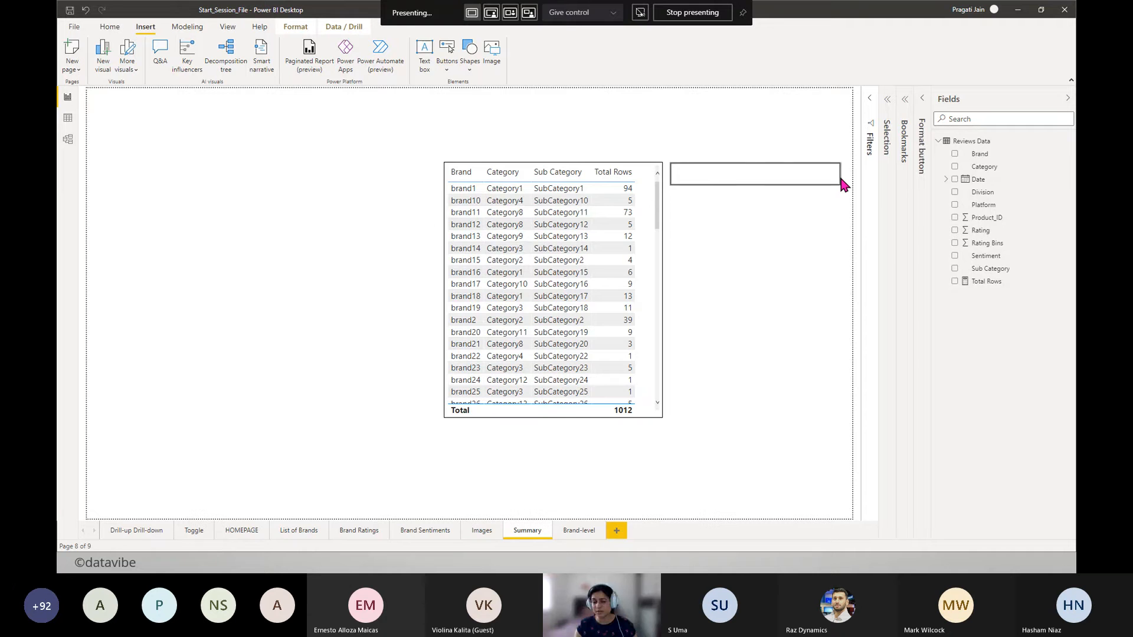
# - Turn on the blank button's text and set it to "Click here to View Brand Details!"
pyautogui.click(923, 101)
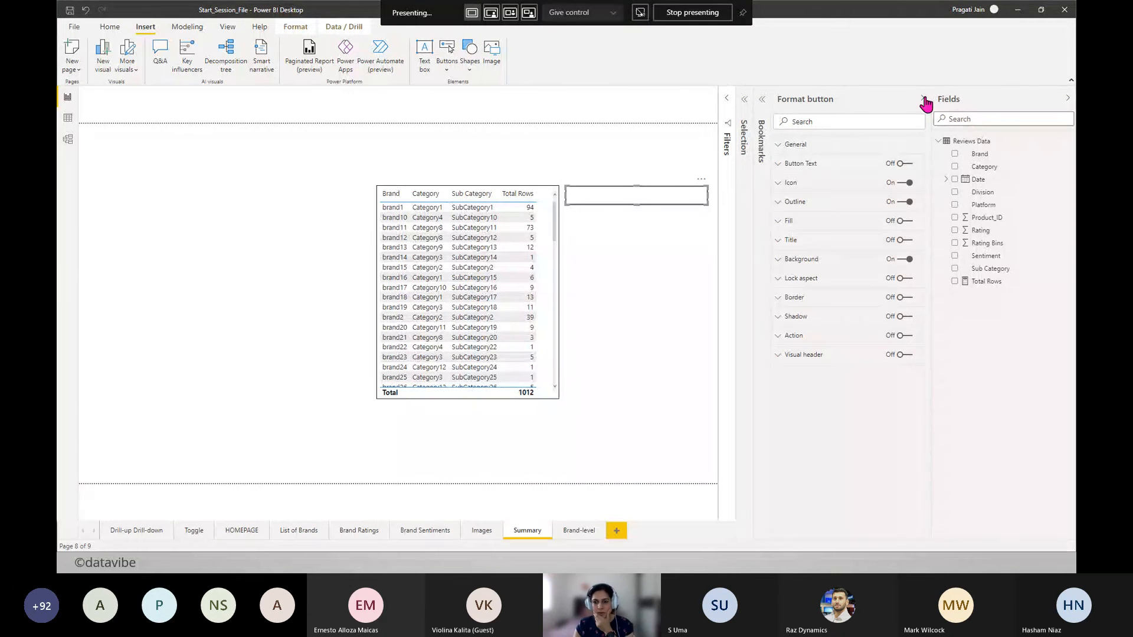
pyautogui.click(908, 163)
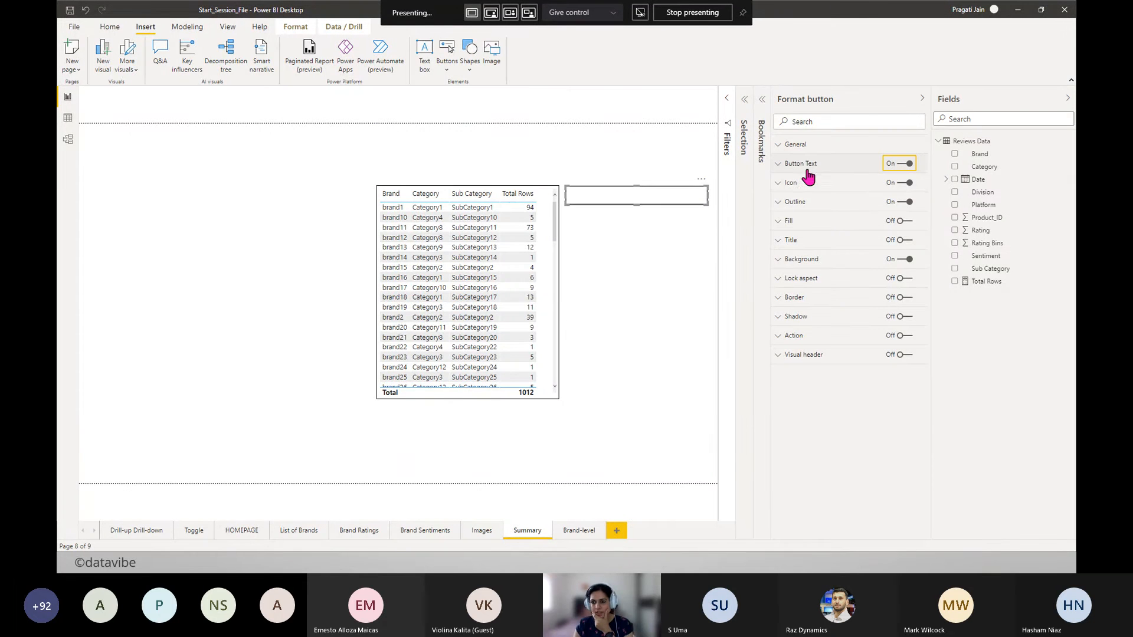
pyautogui.click(805, 165)
pyautogui.click(818, 213)
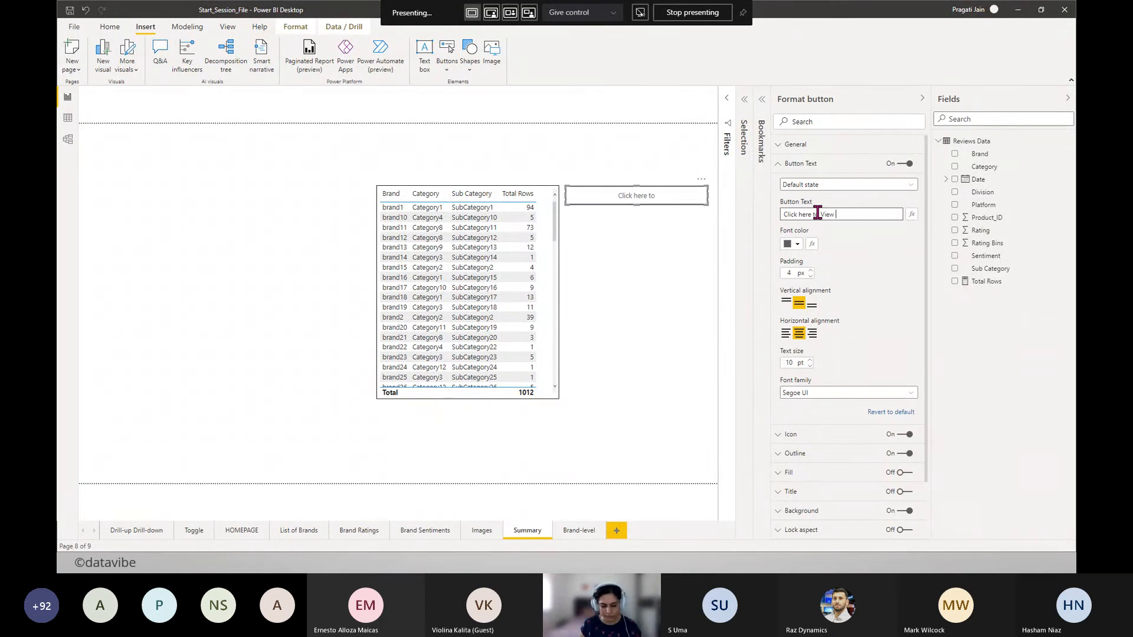
pyautogui.write('View Brand Deta')
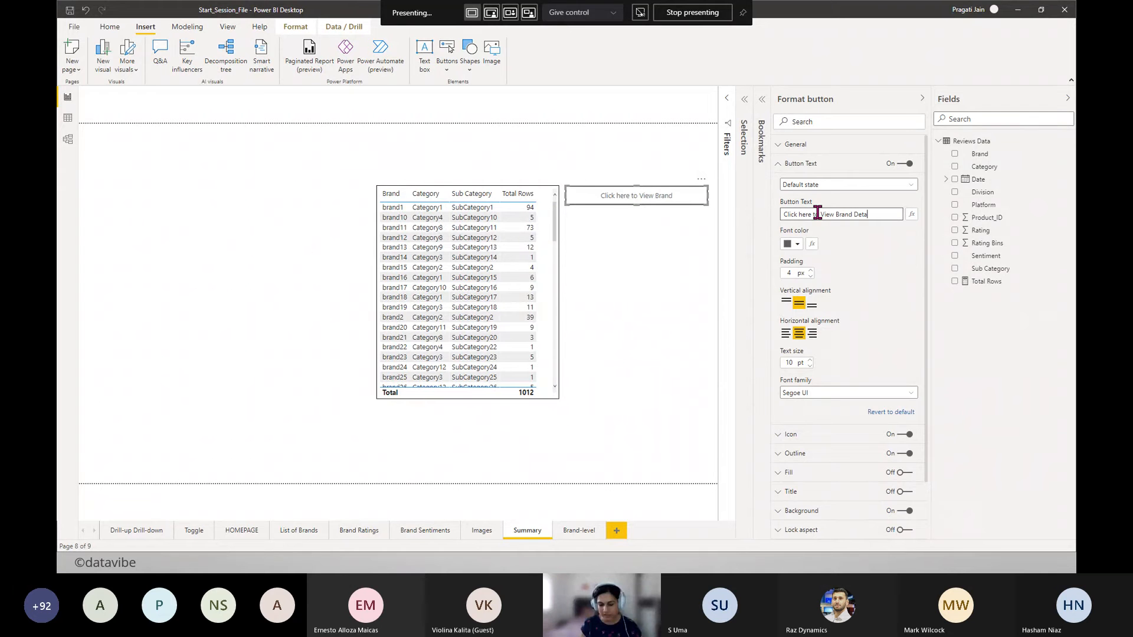
pyautogui.write('ils!')
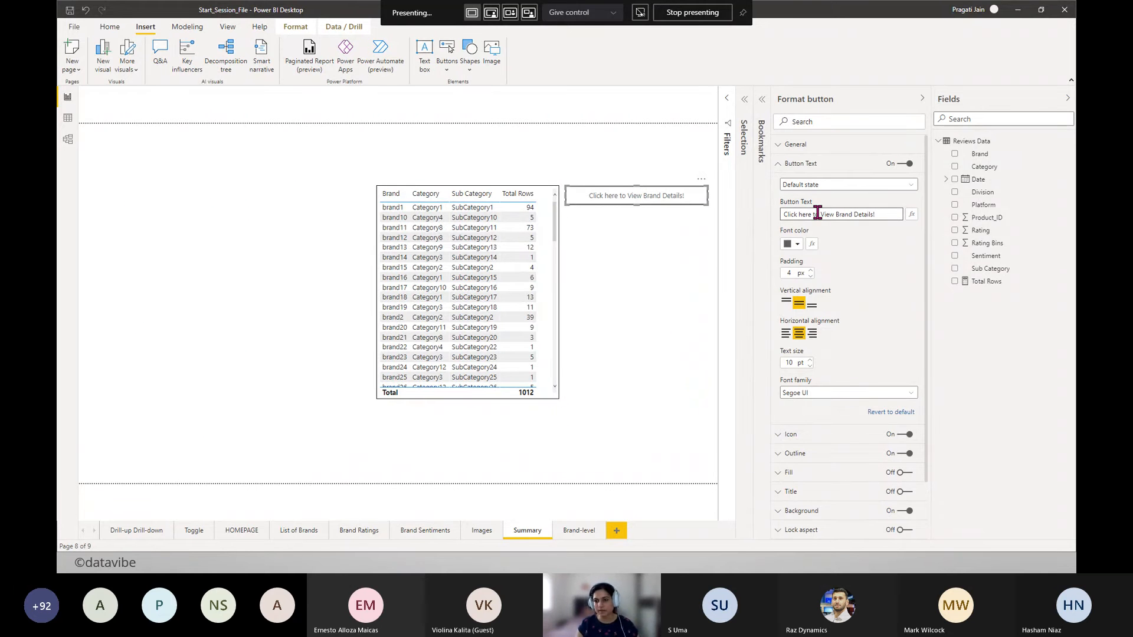
# - Set the button text's size to 12 pt and its font family to Segoe UI Bold
pyautogui.click(810, 359)
pyautogui.click(810, 359)
pyautogui.click(907, 396)
pyautogui.scroll(-5, 848, 349)
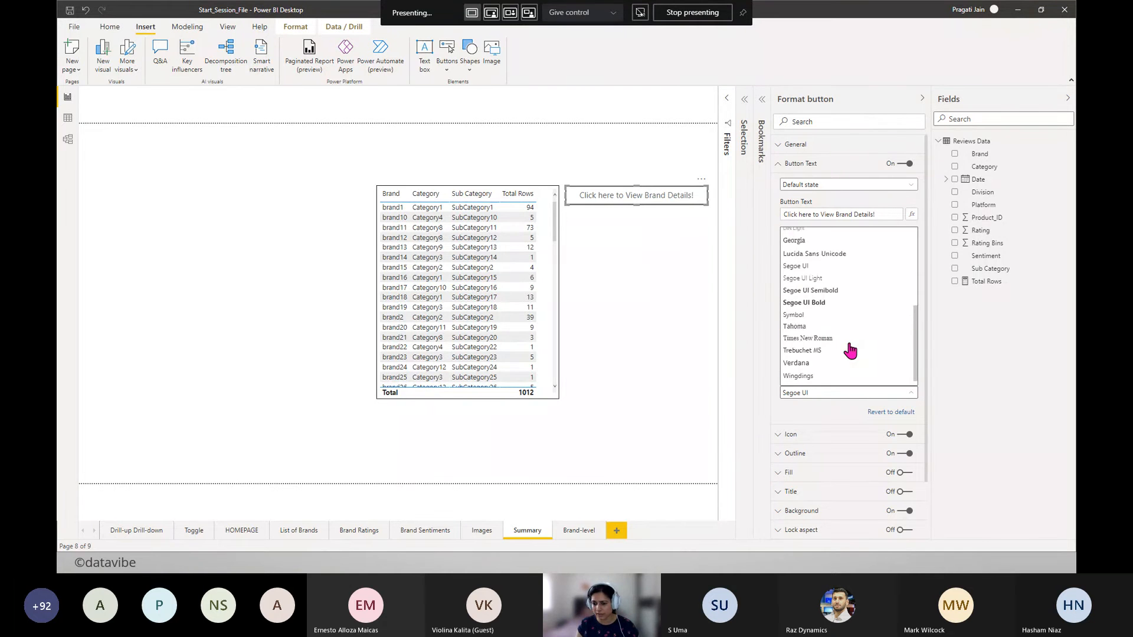
pyautogui.click(821, 293)
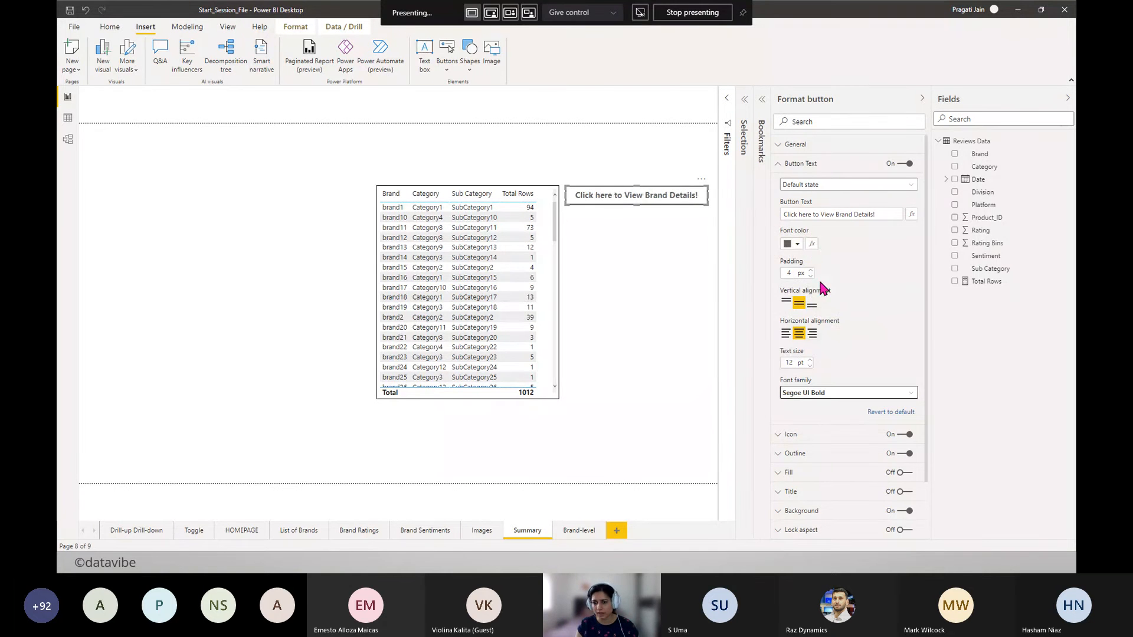
pyautogui.click(778, 166)
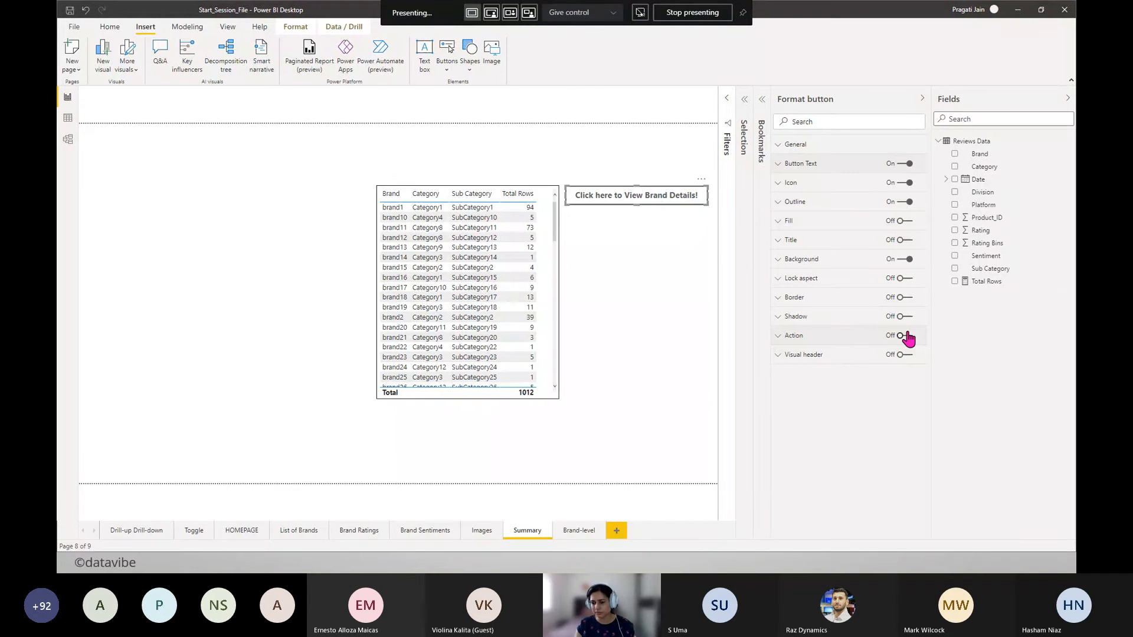
# - Turn on the action for the "Click here to View Brand Details!" button and set its type to Drill through
pyautogui.click(906, 337)
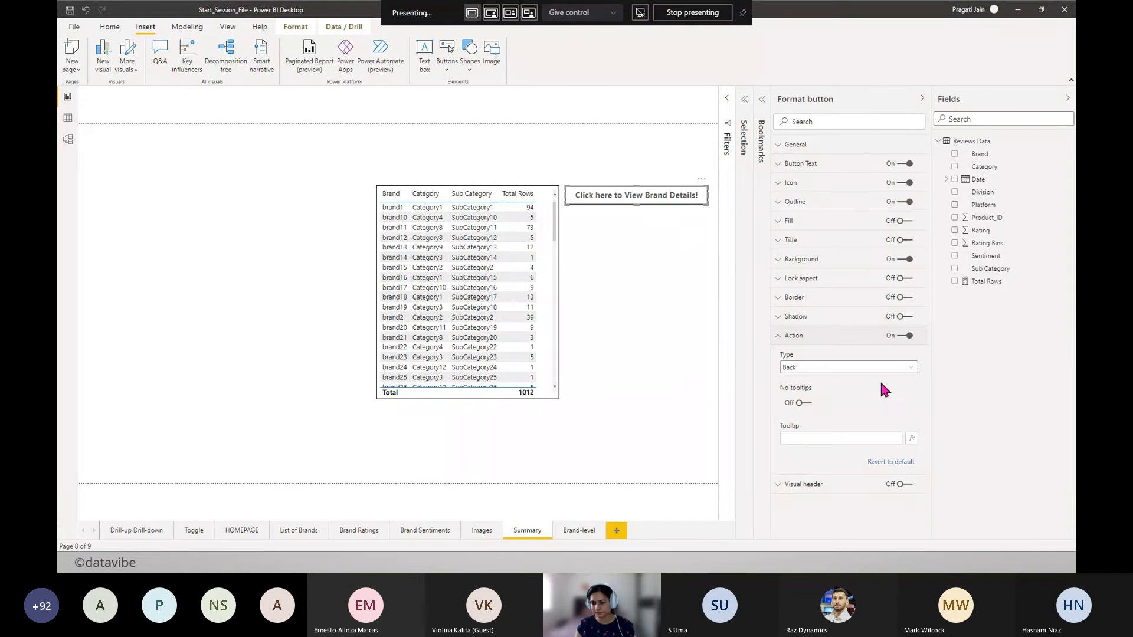
pyautogui.click(666, 334)
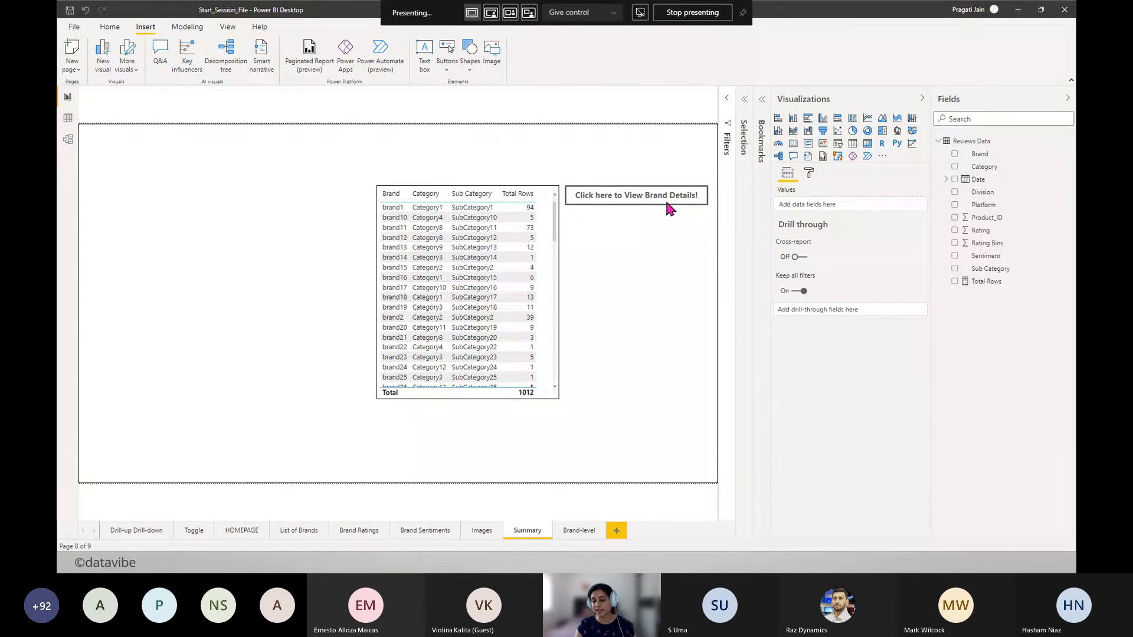
pyautogui.click(579, 531)
pyautogui.click(527, 530)
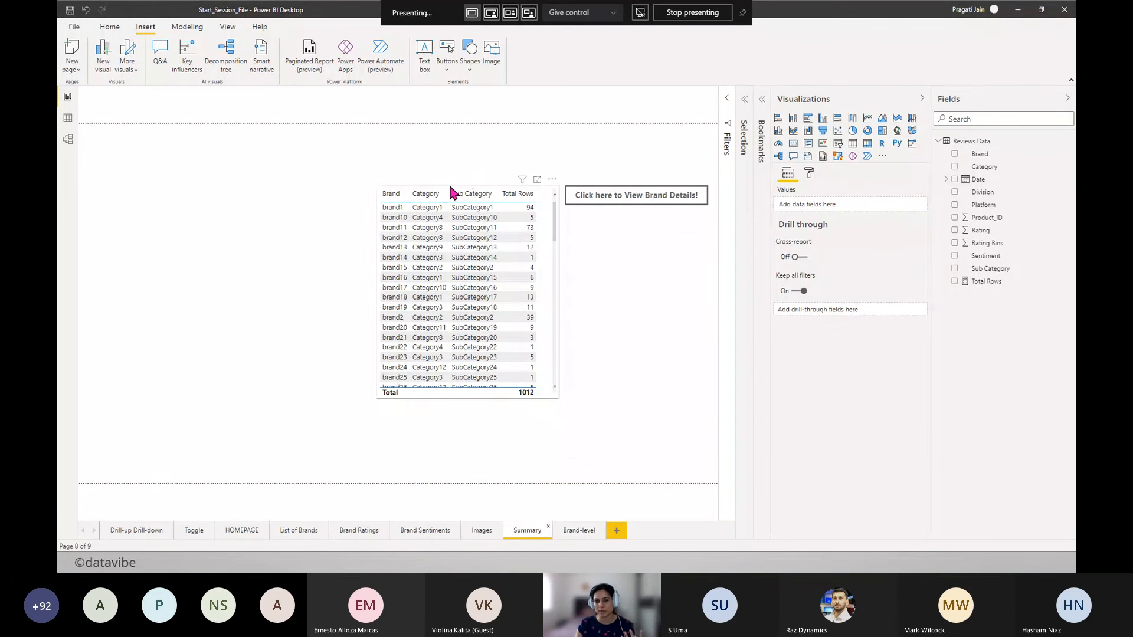
pyautogui.click(450, 188)
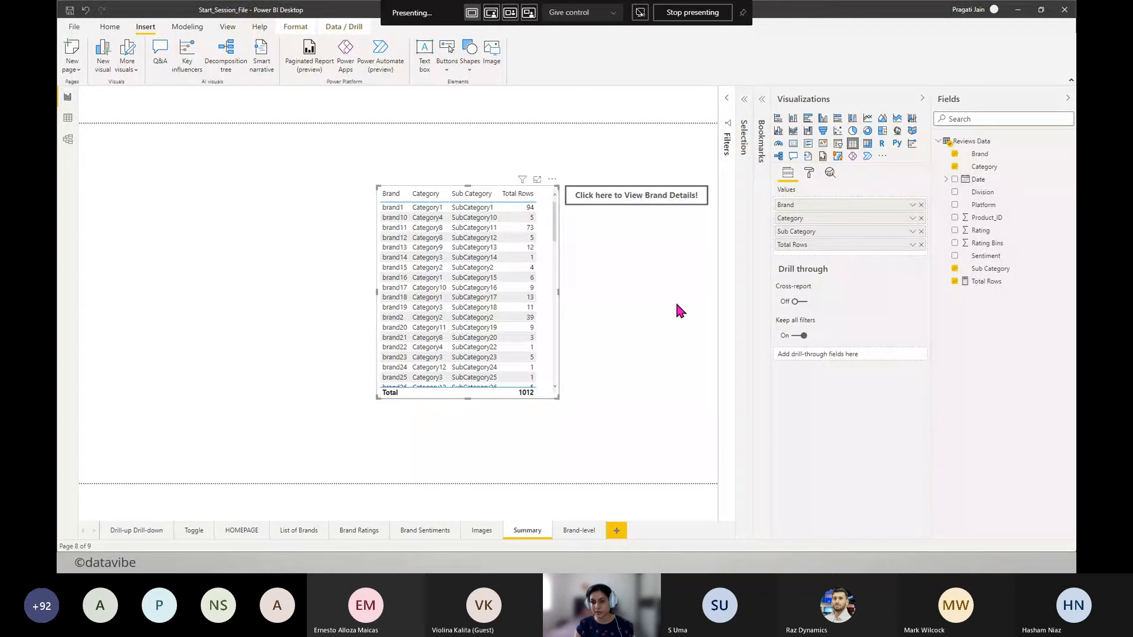
pyautogui.click(662, 198)
pyautogui.click(780, 336)
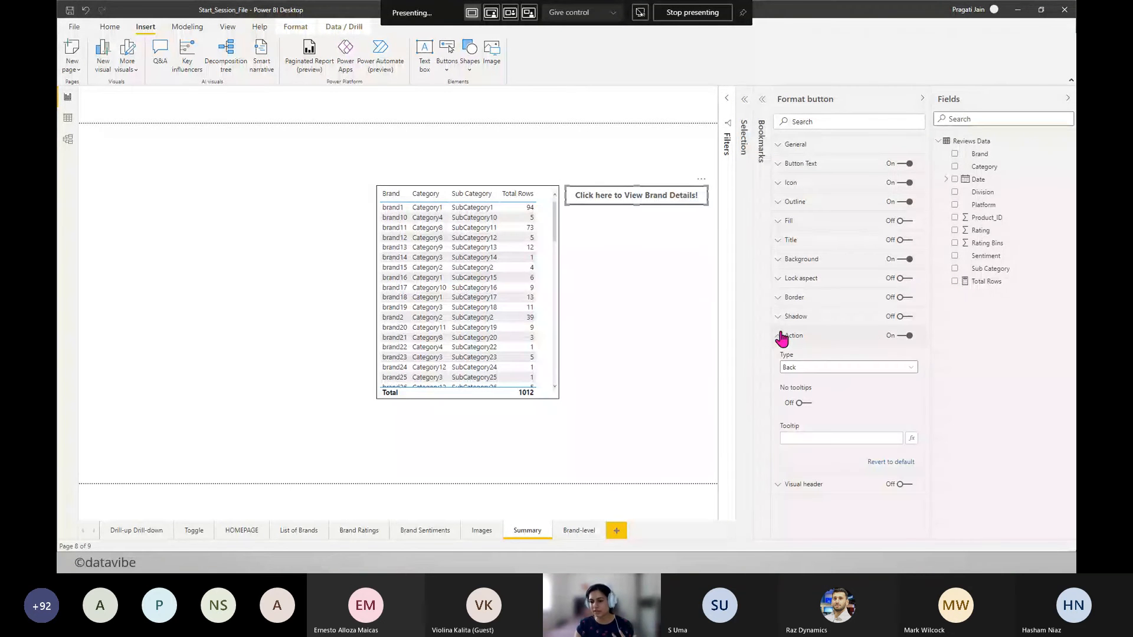
pyautogui.click(844, 367)
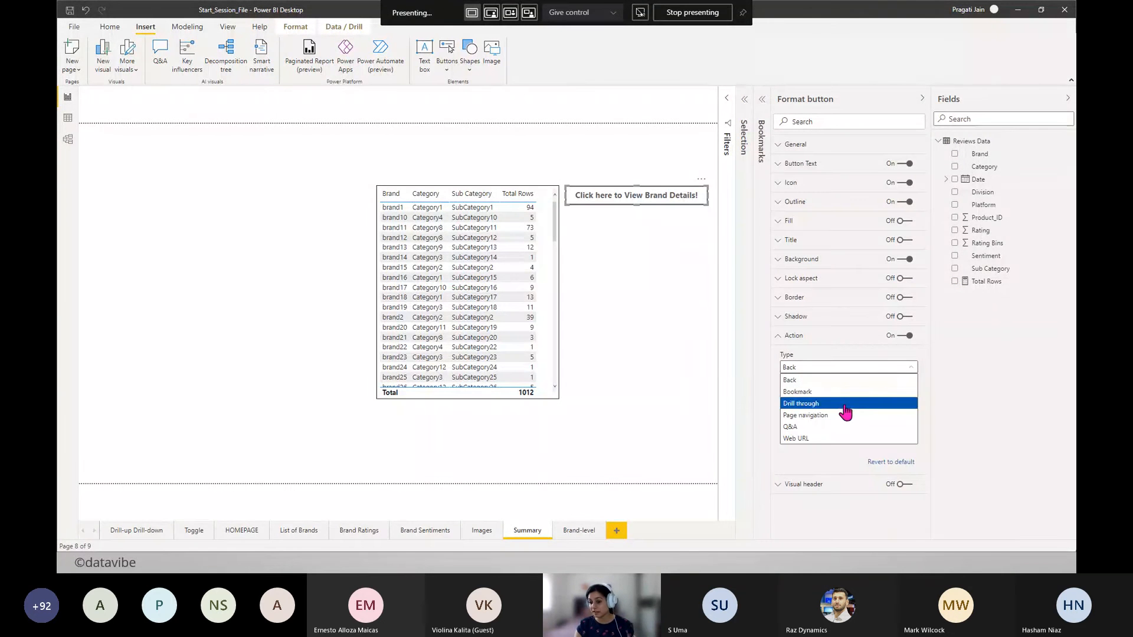
pyautogui.click(845, 399)
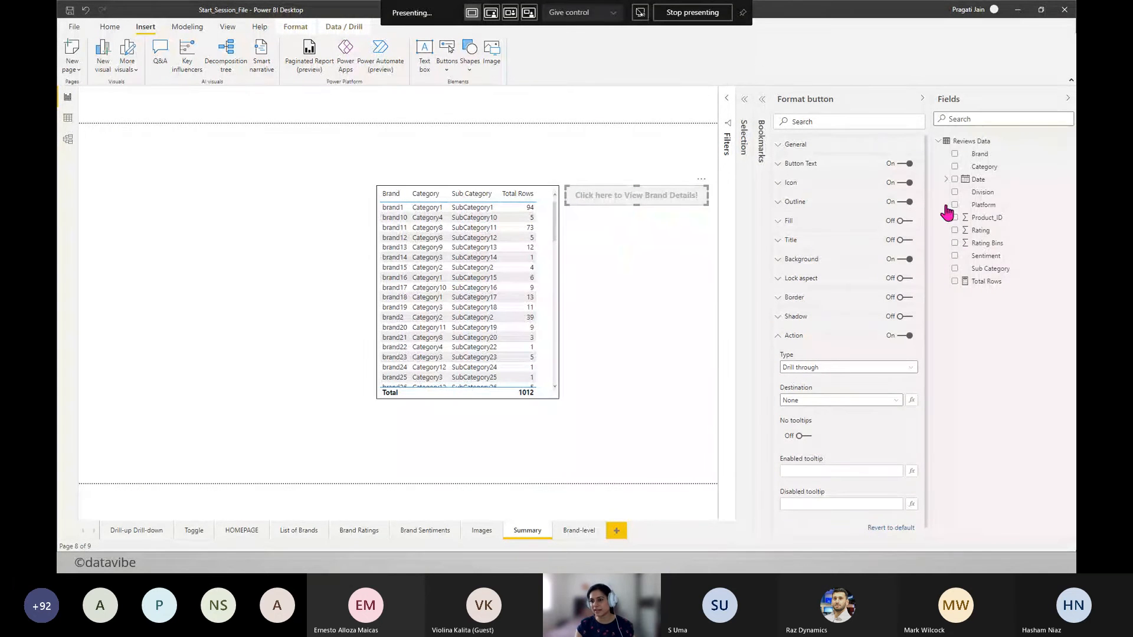
# - Switch the button's action off and back on to compare how the button looks in each state
pyautogui.click(1071, 98)
pyautogui.click(1038, 368)
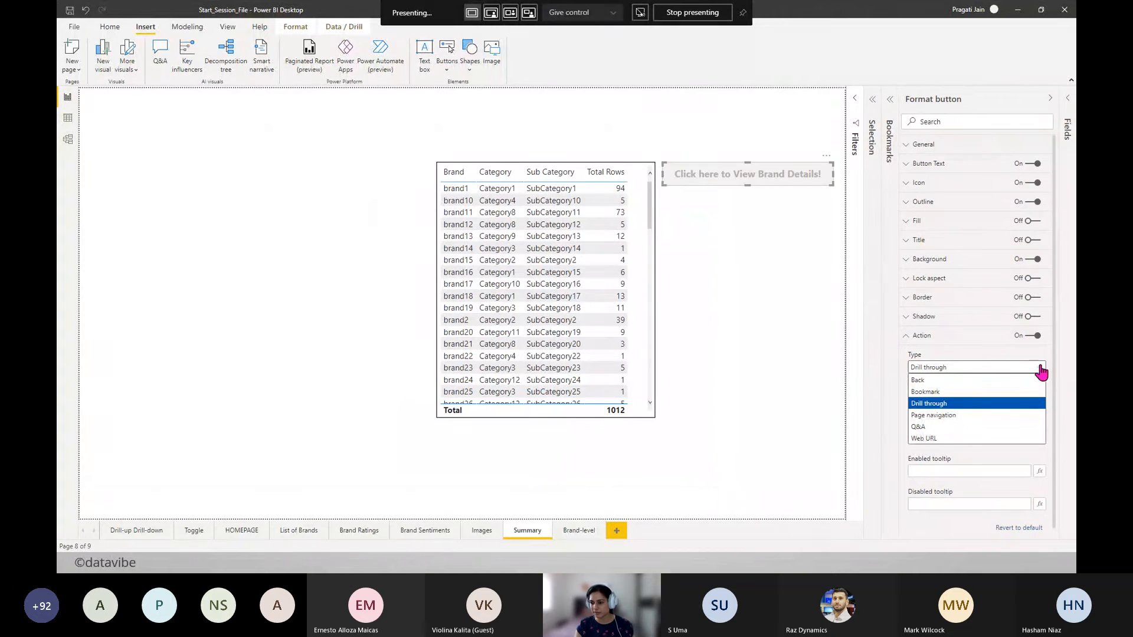
pyautogui.click(1034, 335)
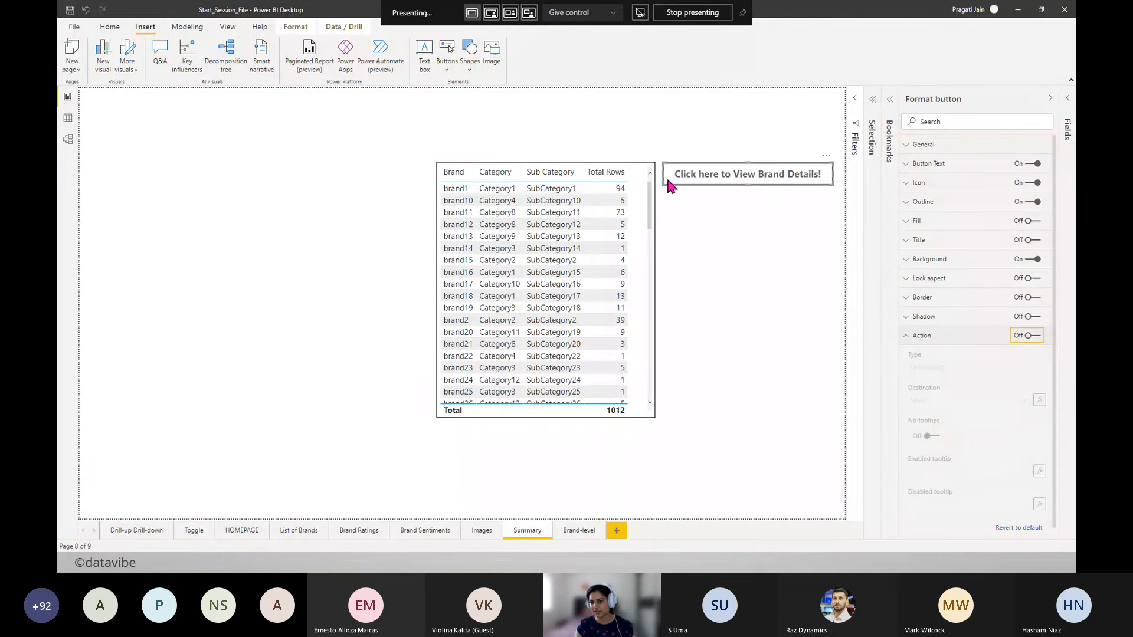
pyautogui.click(1033, 335)
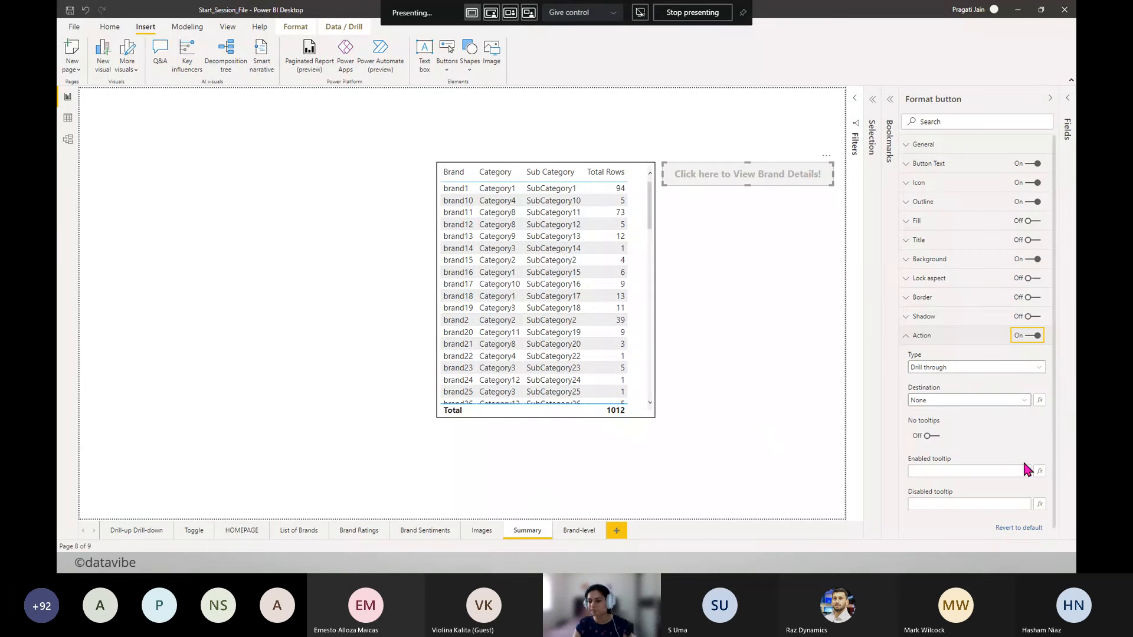
# - Set the button's drill-through destination to Brand-level and turn on No tooltips
pyautogui.click(1021, 404)
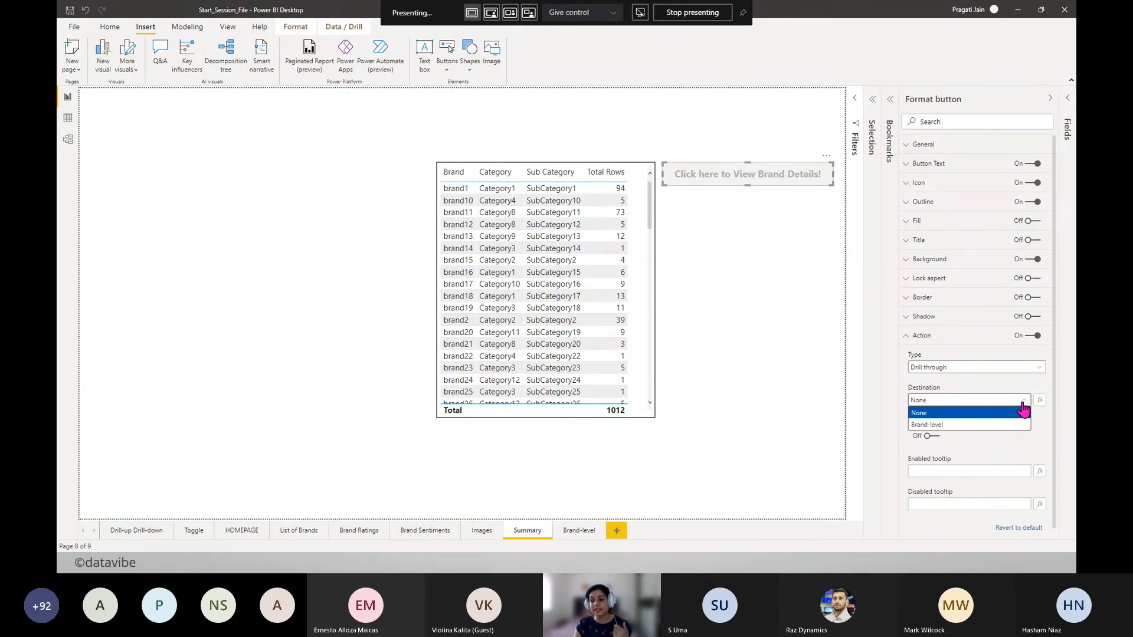
pyautogui.click(986, 423)
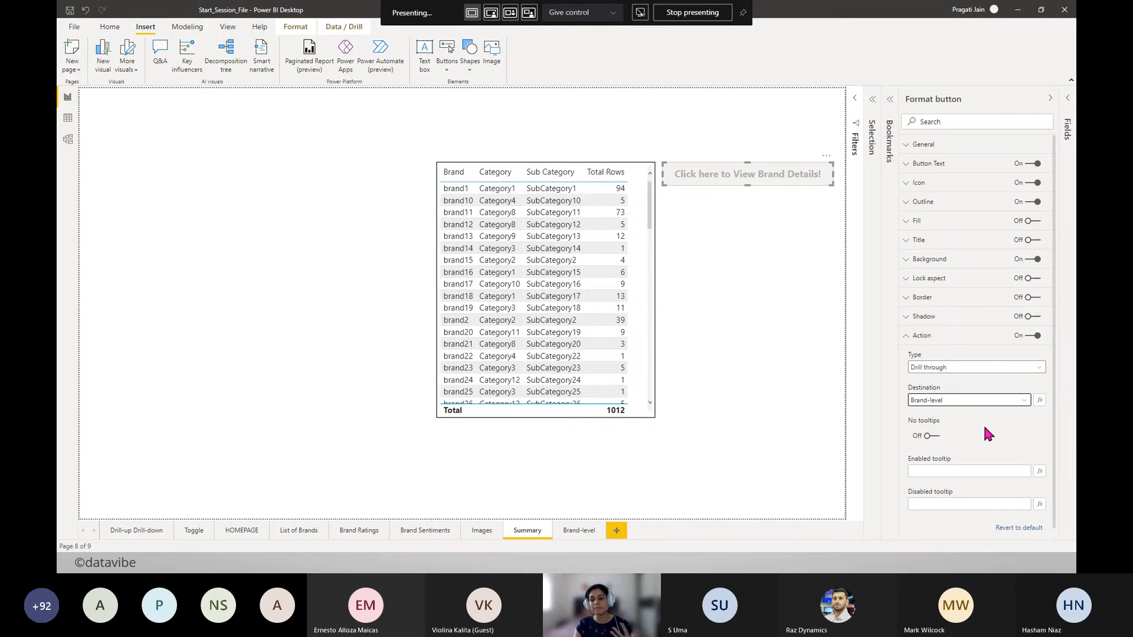
pyautogui.click(929, 437)
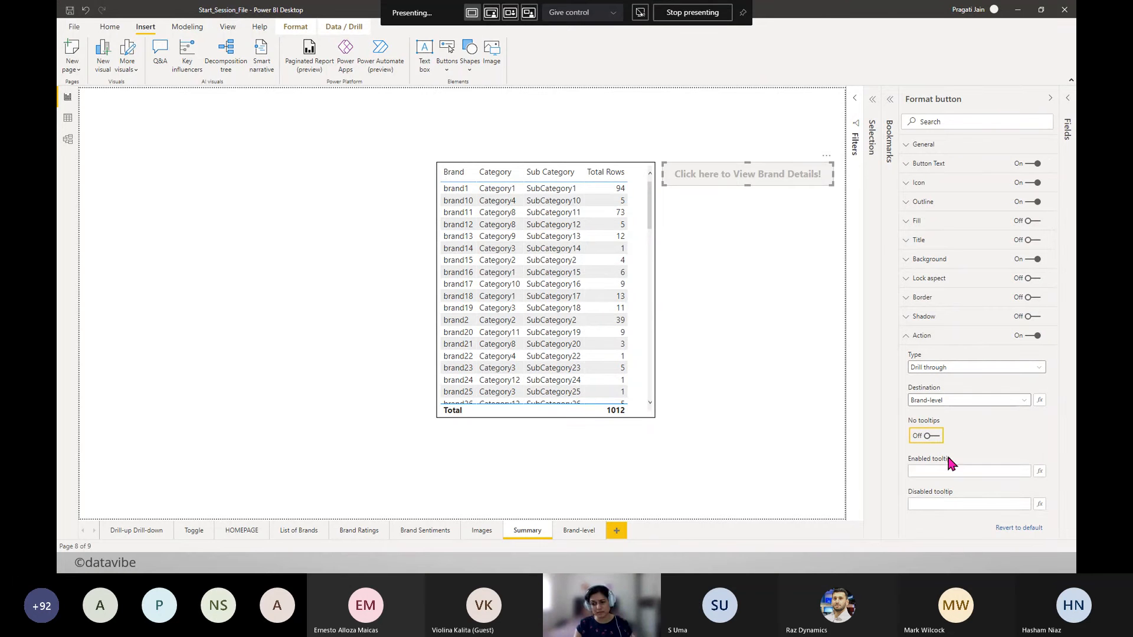
pyautogui.click(933, 439)
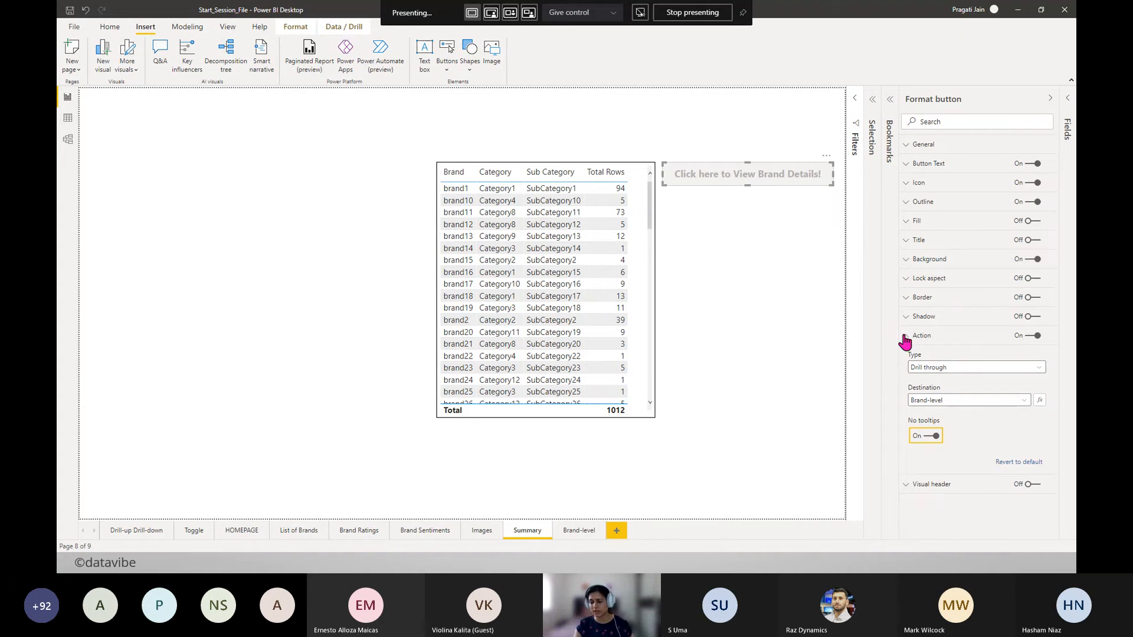
pyautogui.click(906, 336)
# - Select brand1 in the Summary table and drill through to the Brand-level page with the "Click here to View Brand Details!" button
pyautogui.click(1050, 98)
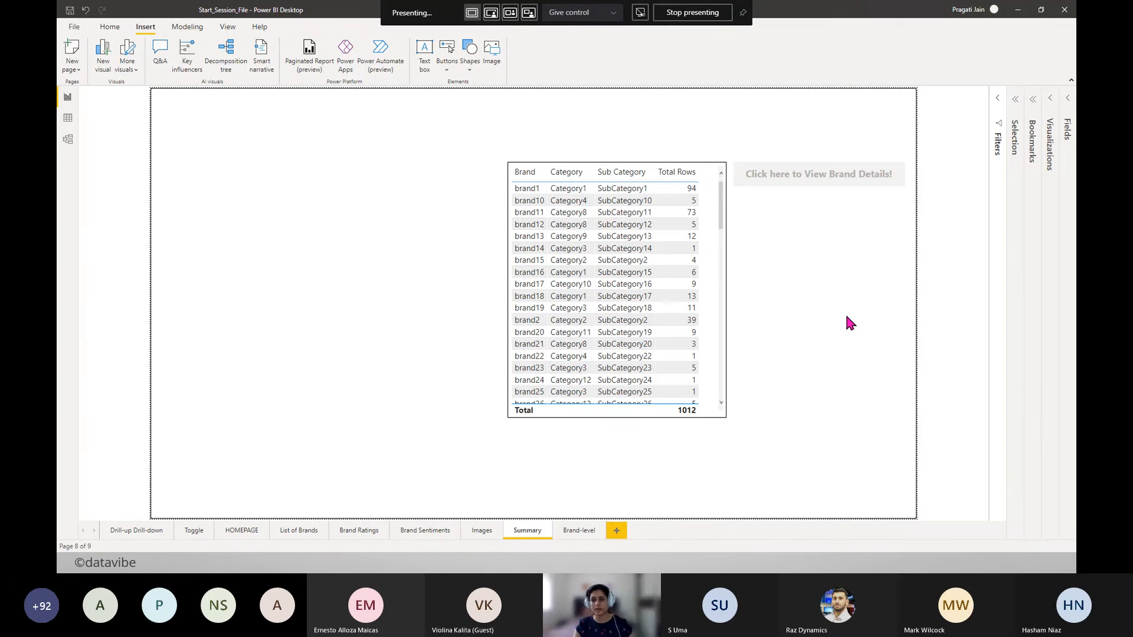
pyautogui.click(528, 195)
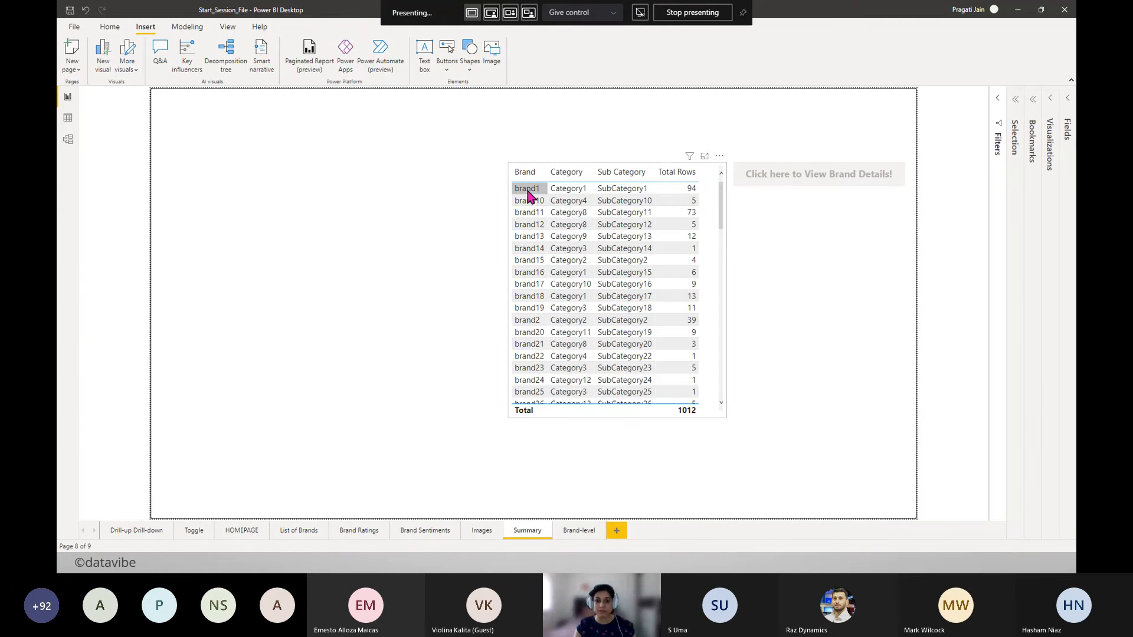
pyautogui.click(528, 194)
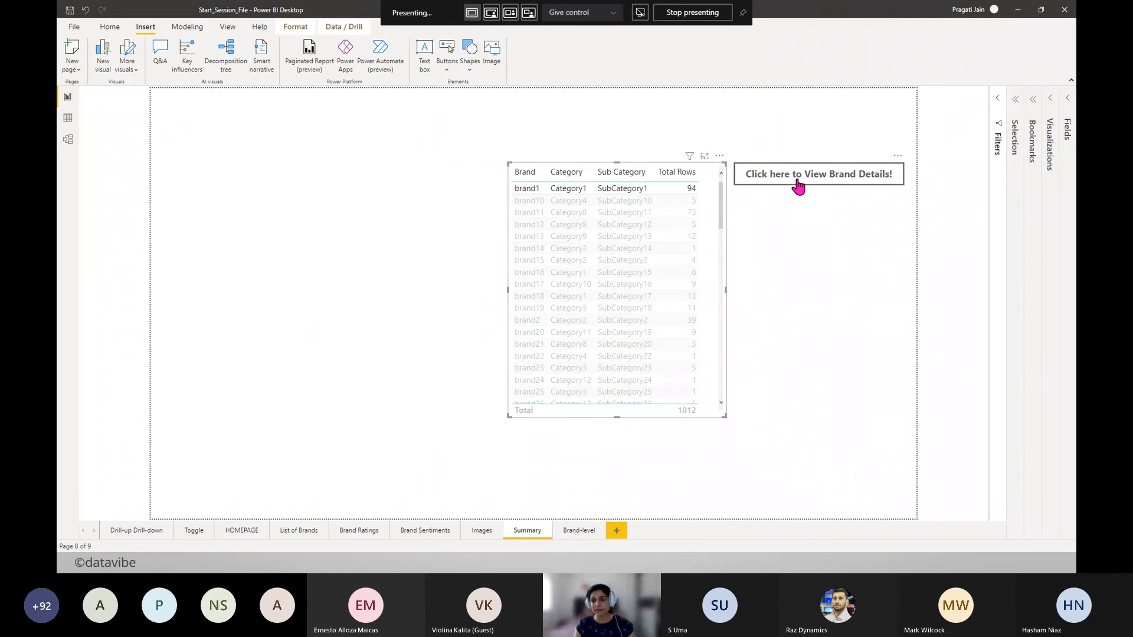
pyautogui.keyDown('ctrl'); pyautogui.click(798, 186); pyautogui.keyUp('ctrl')
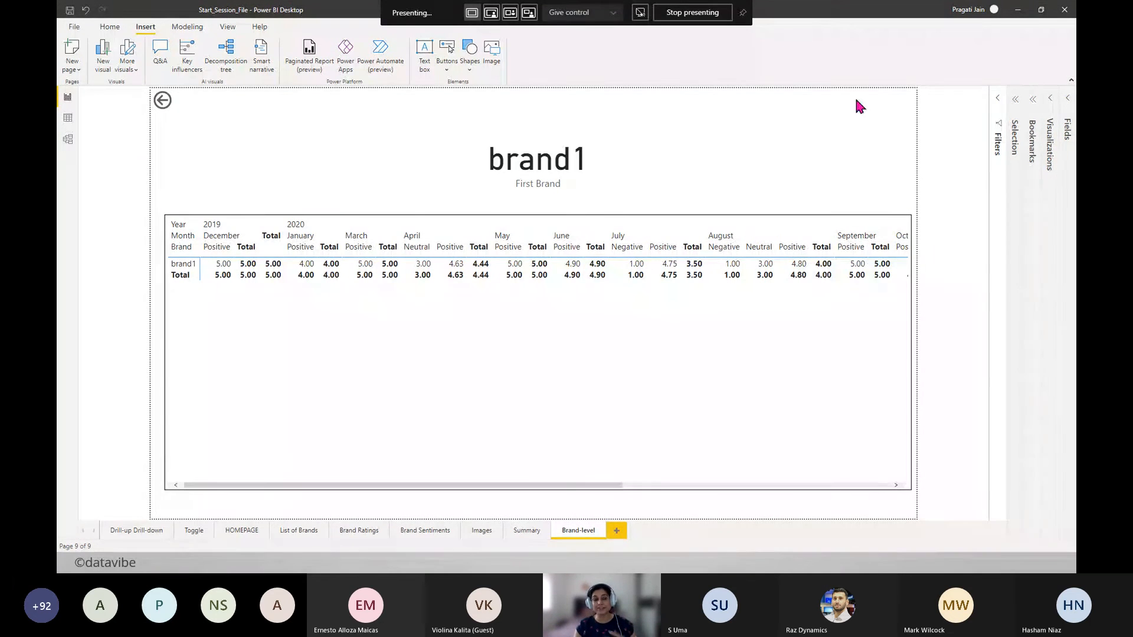
# - Inspect the Brand-level page's drill-through filter settings and return to the Summary page with the back button
pyautogui.click(1049, 101)
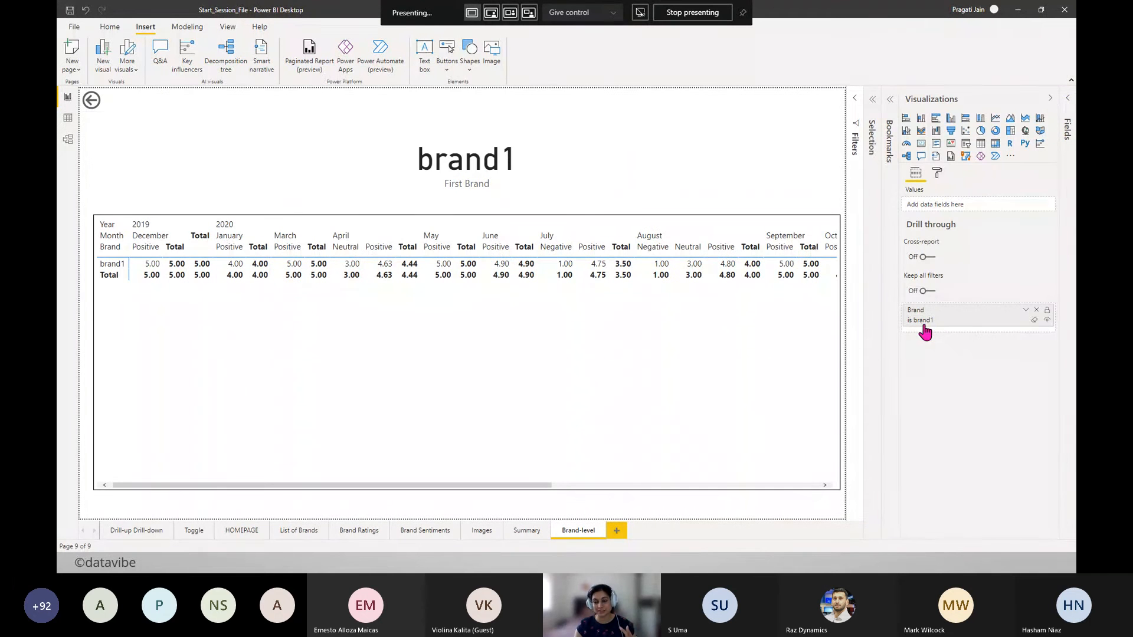
pyautogui.click(1050, 99)
pyautogui.keyDown('ctrl'); pyautogui.click(163, 102); pyautogui.keyUp('ctrl')
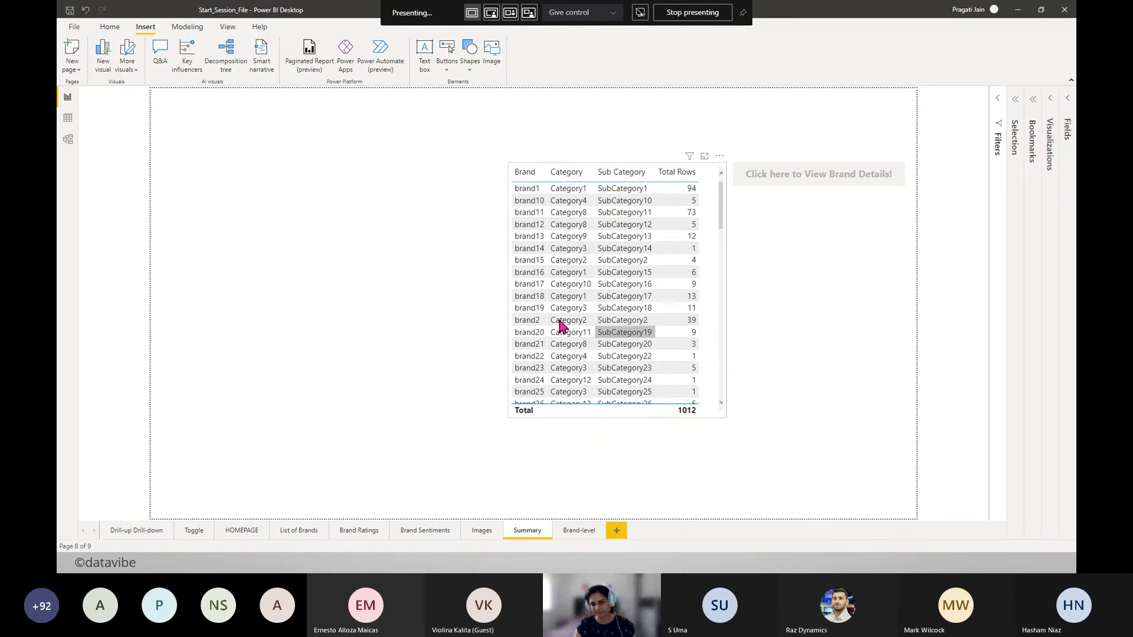
# - Select brand18 in the Summary table, drill through to its Brand-level page with the button, and return to Summary
pyautogui.click(530, 297)
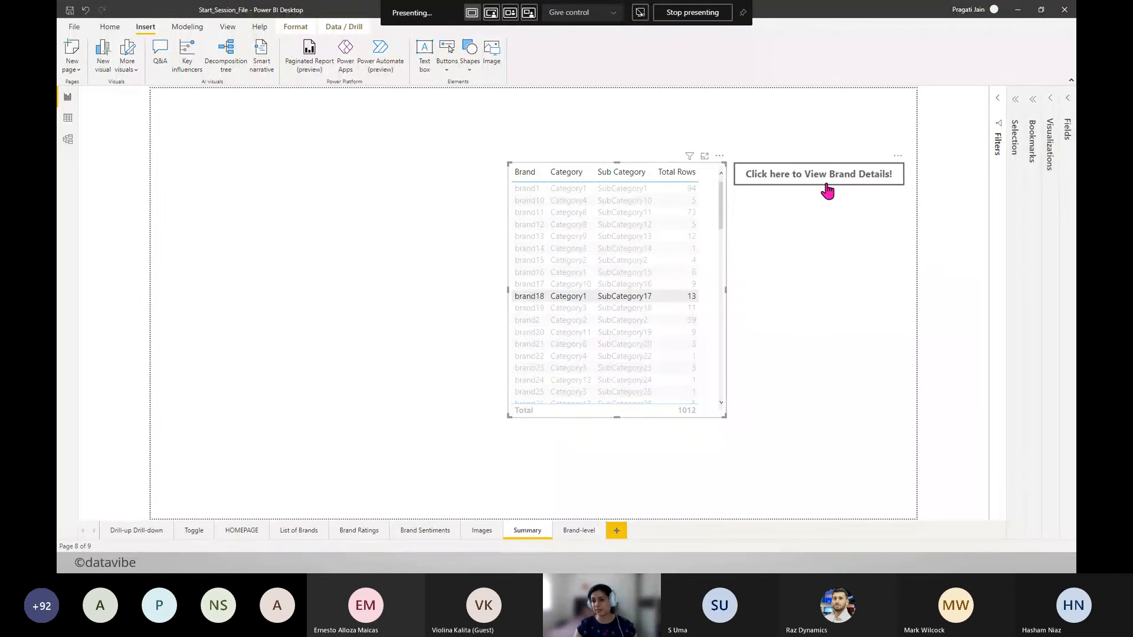
pyautogui.keyDown('ctrl'); pyautogui.click(826, 183); pyautogui.keyUp('ctrl')
pyautogui.keyDown('ctrl'); pyautogui.click(165, 102); pyautogui.keyUp('ctrl')
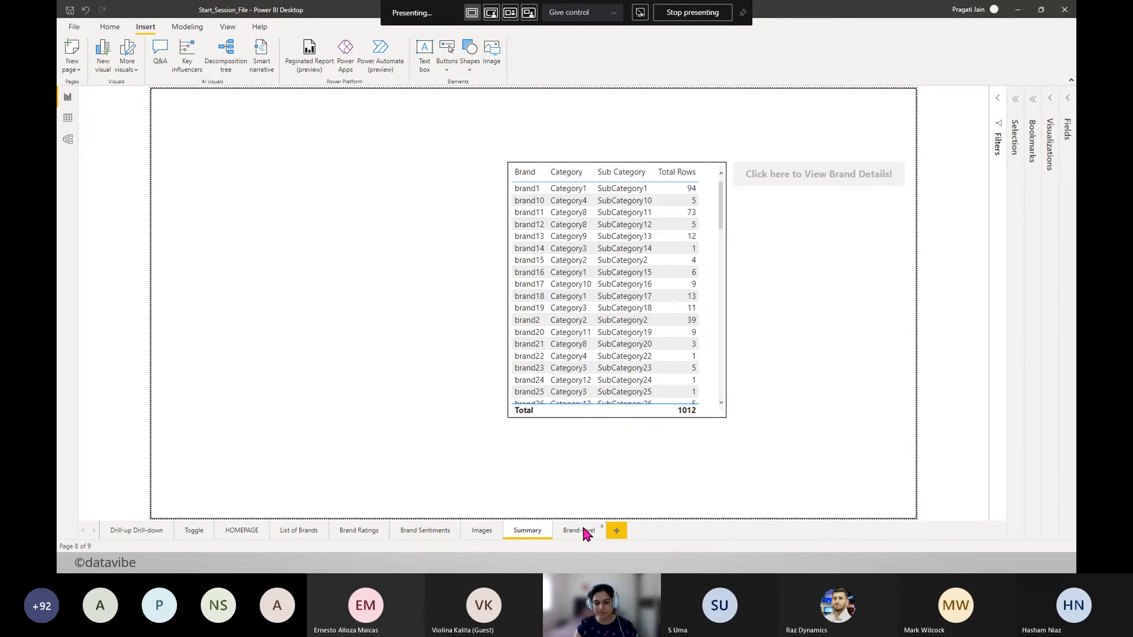
# - Switch to the POWER BI BASICS Track chat in Teams and read through the attendees' questions
pyautogui.hotkey('alt', 'Tab')
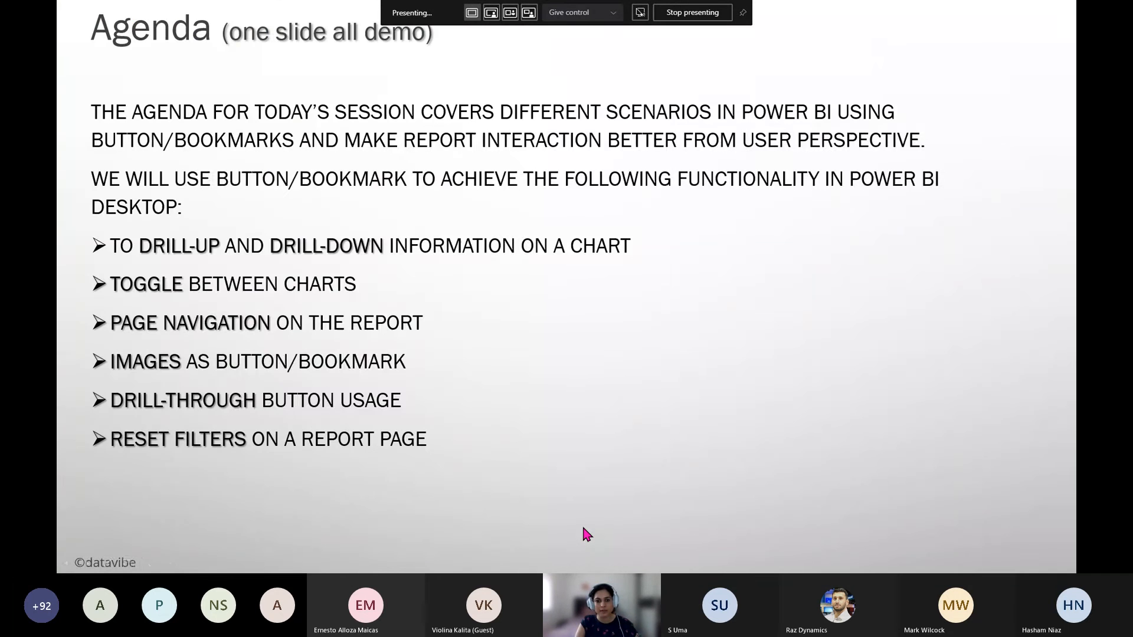
pyautogui.hotkey('alt', 'Tab')
pyautogui.hotkey('alt', 'Tab')
pyautogui.hotkey('alt', 'Tab')
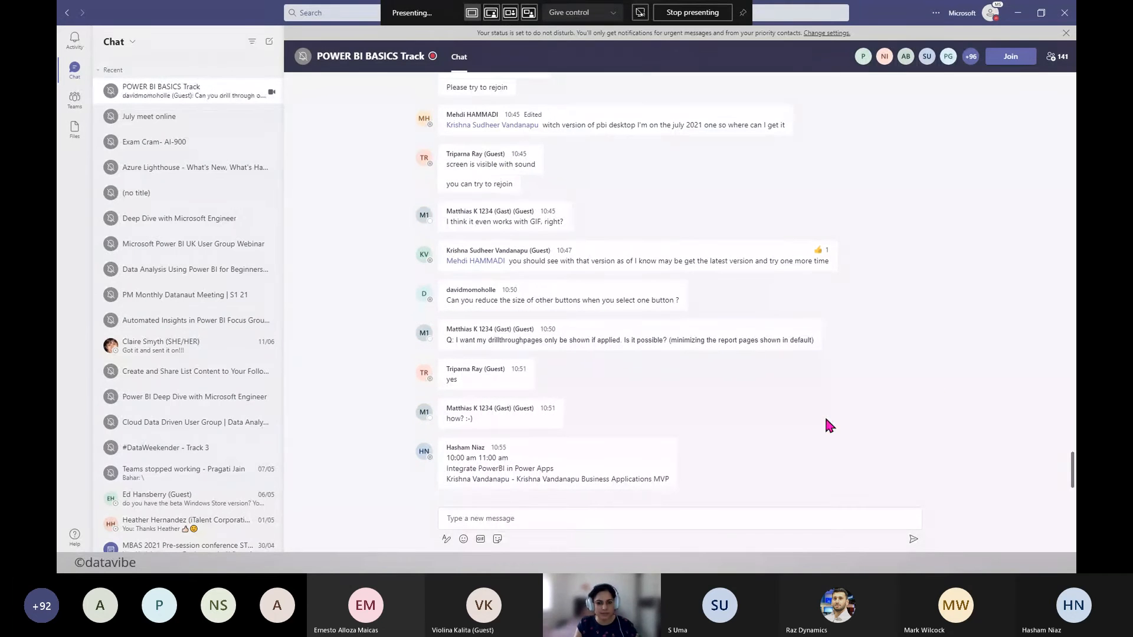
pyautogui.scroll(10, 824, 419)
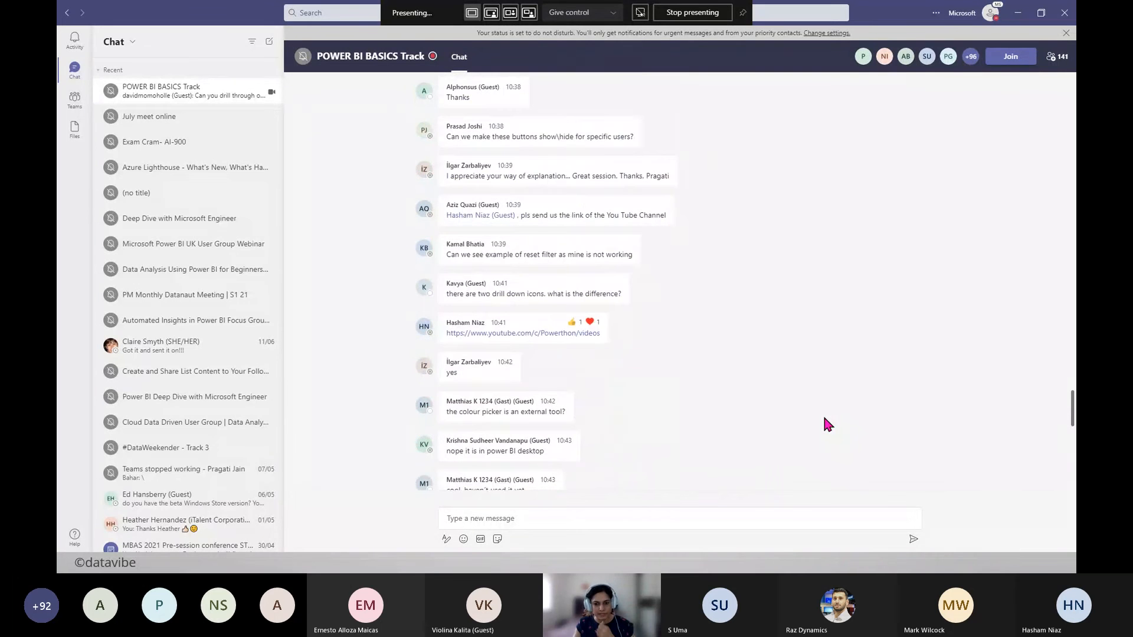
pyautogui.scroll(5, 824, 420)
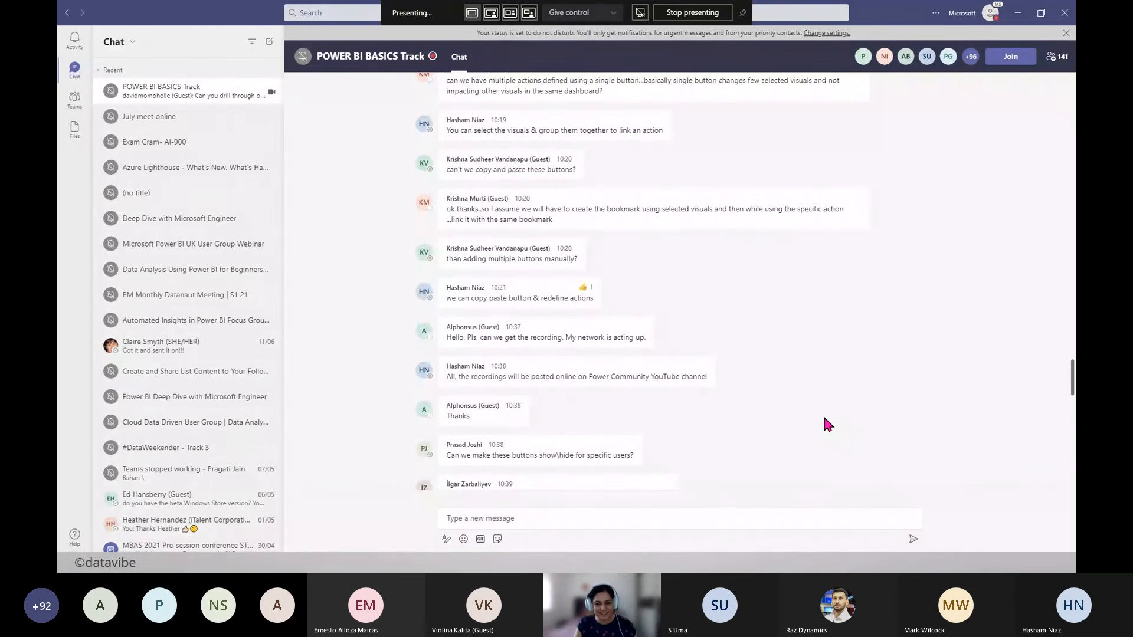
pyautogui.scroll(2, 826, 423)
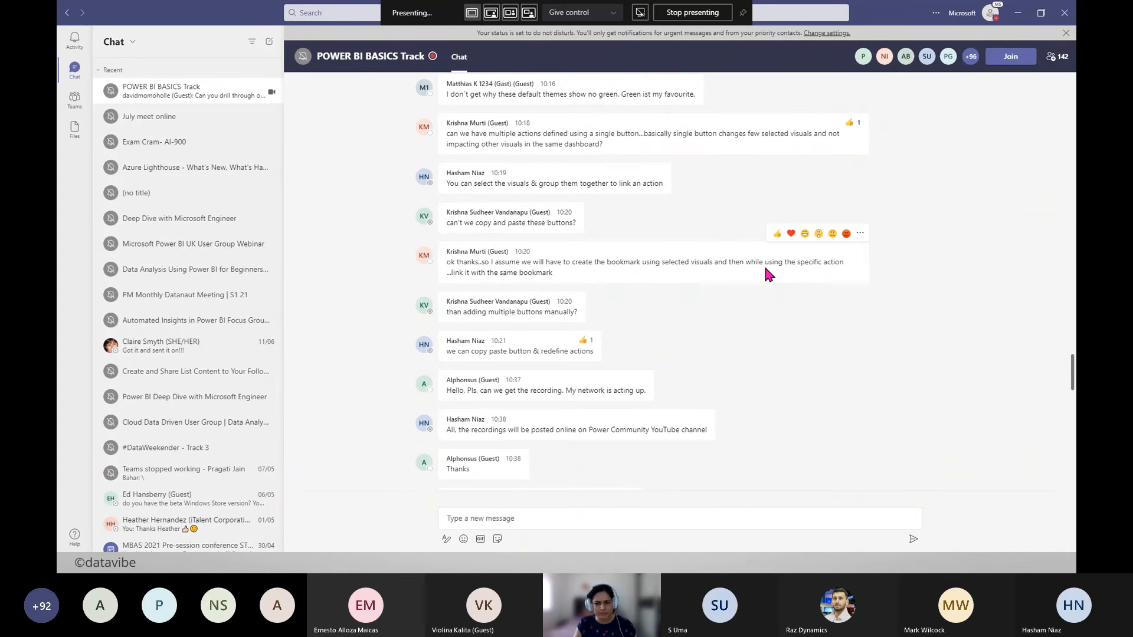
pyautogui.scroll(-4, 741, 331)
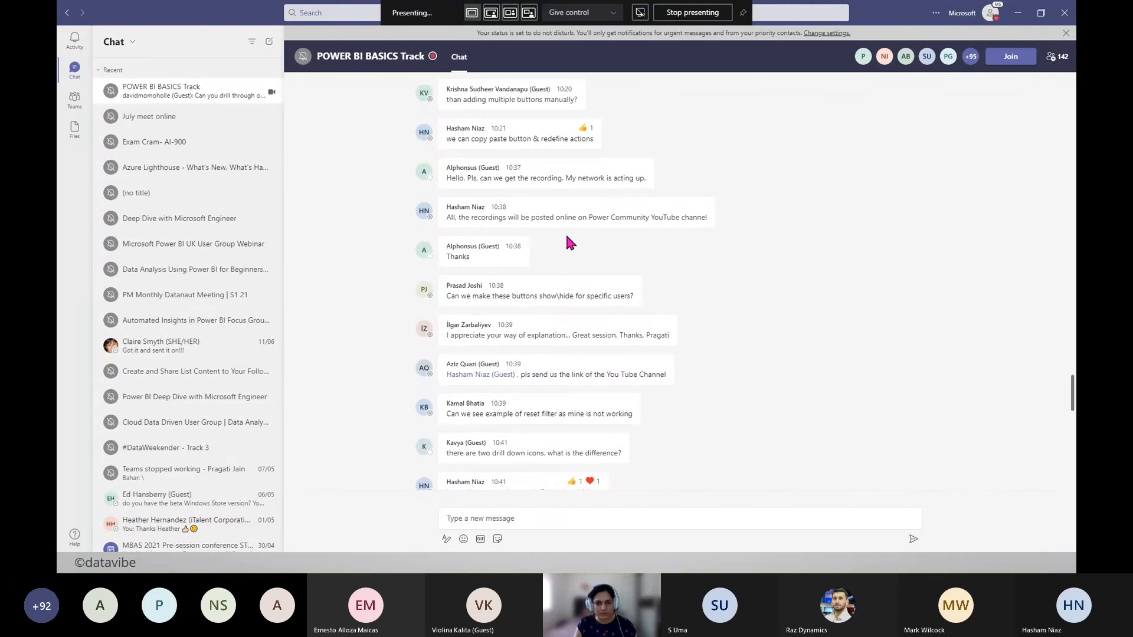
pyautogui.scroll(-1, 649, 272)
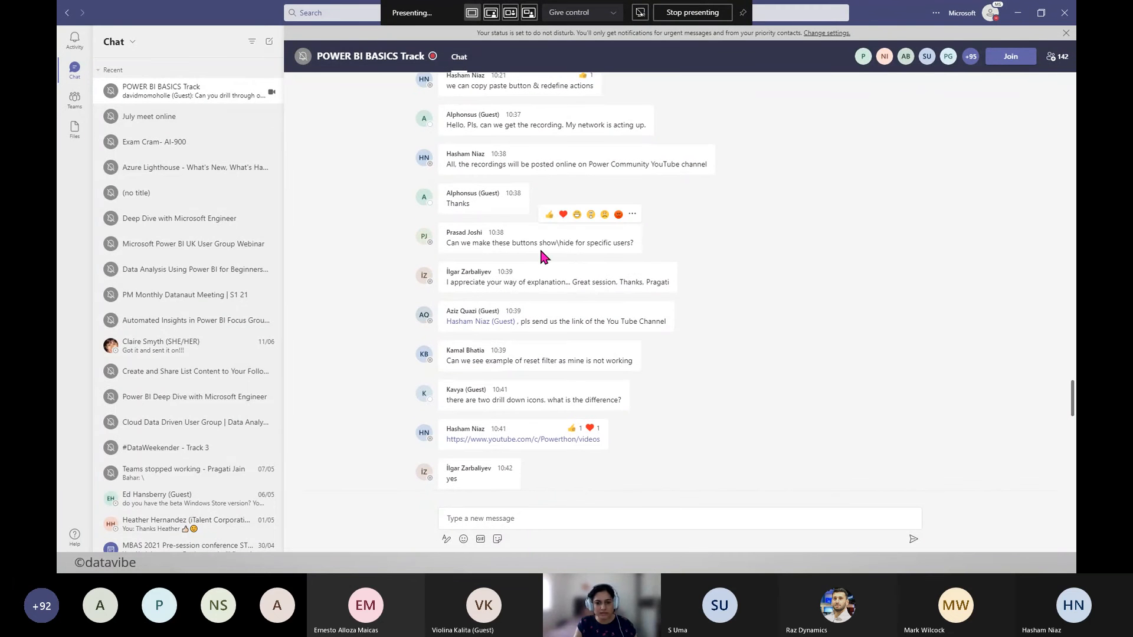
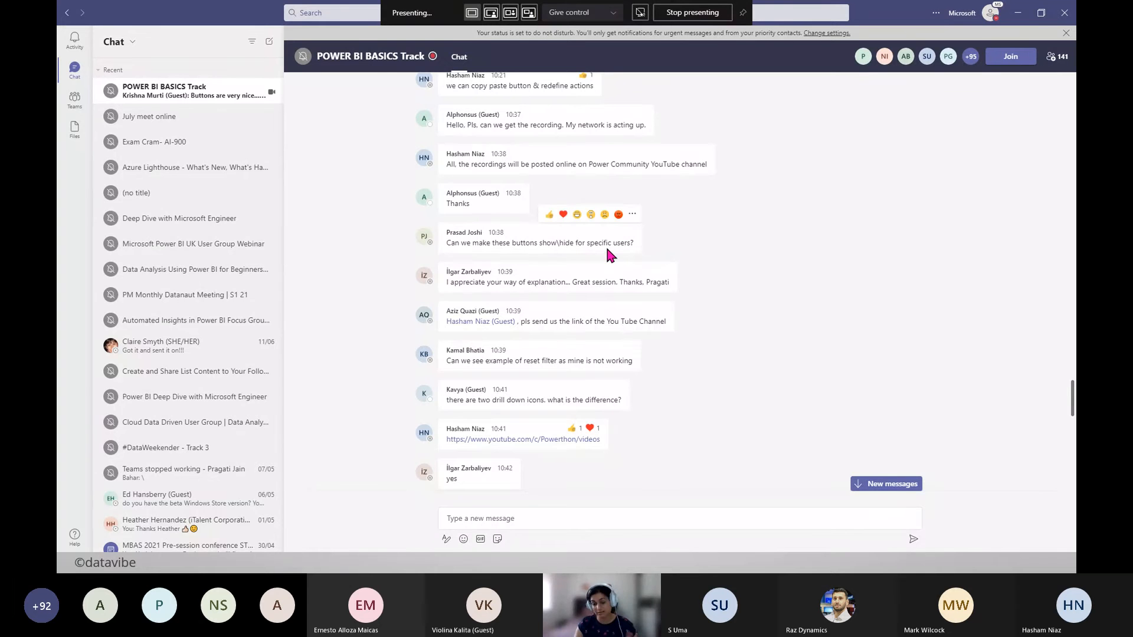
pyautogui.scroll(-2, 769, 305)
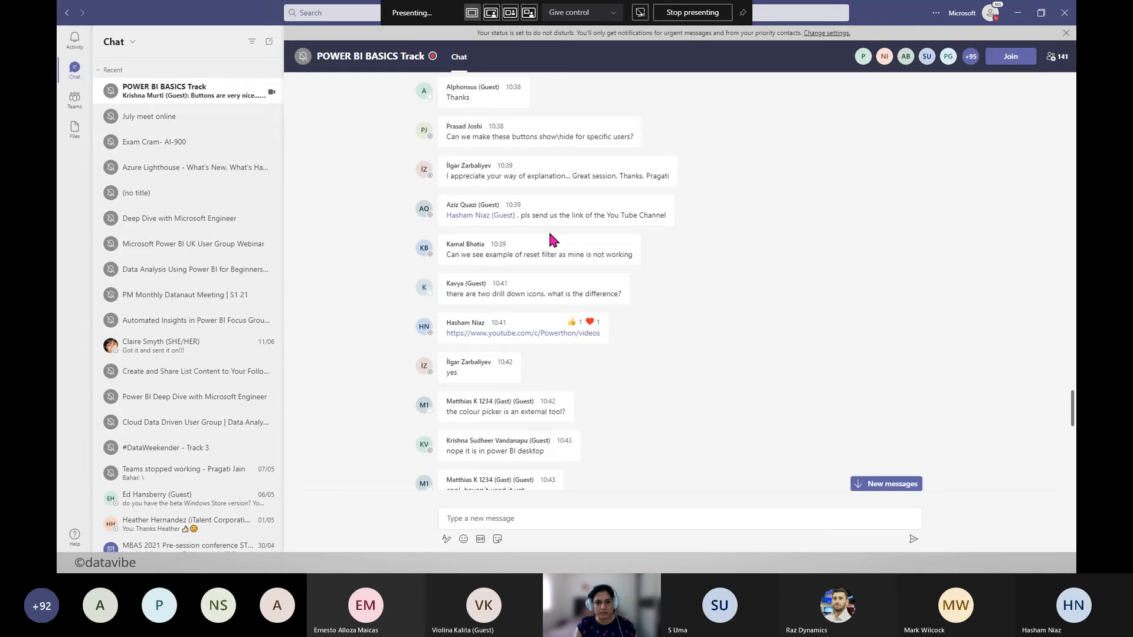
pyautogui.scroll(-2, 676, 317)
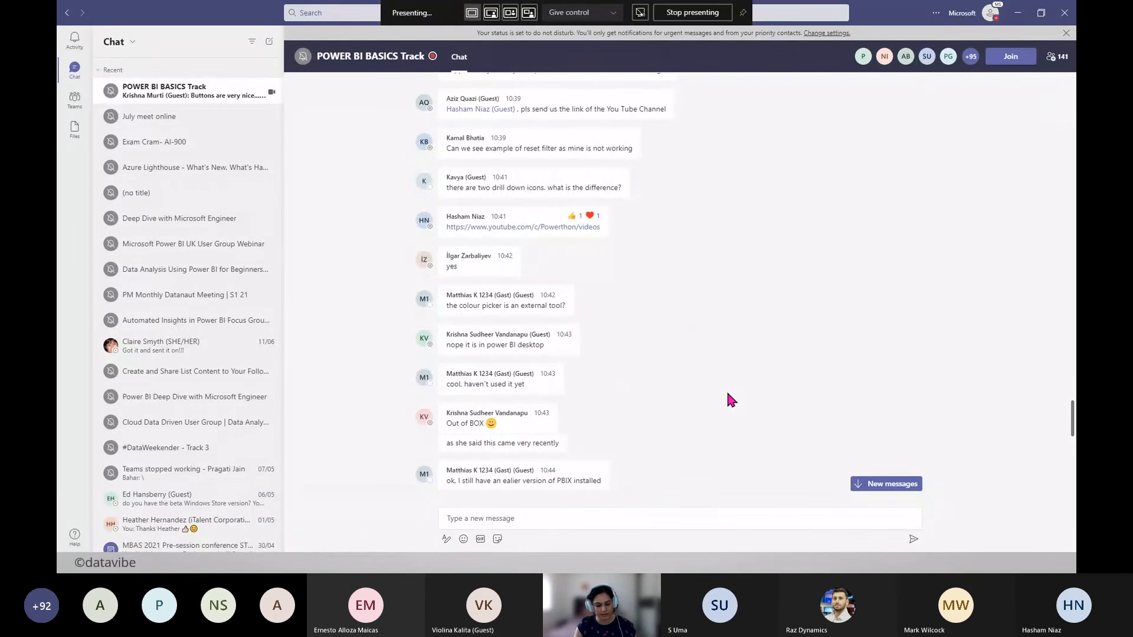
# - Switch back to the Power BI report, add a new page and insert an empty slicer with reduced height
pyautogui.hotkey('alt', 'Tab')
pyautogui.hotkey('alt', 'Tab')
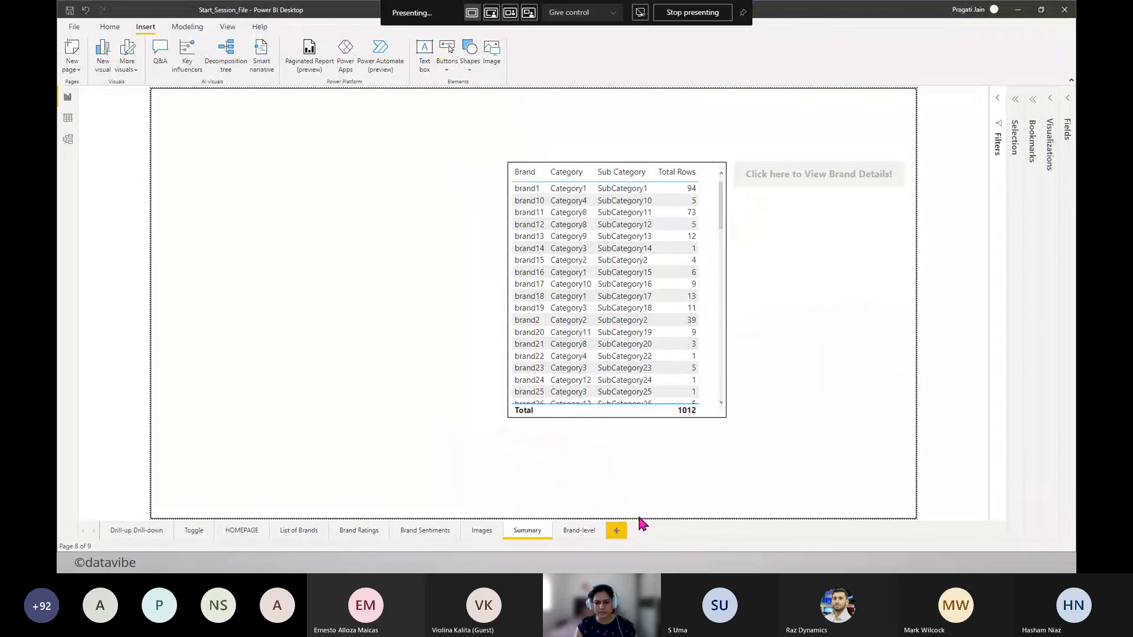
pyautogui.click(615, 531)
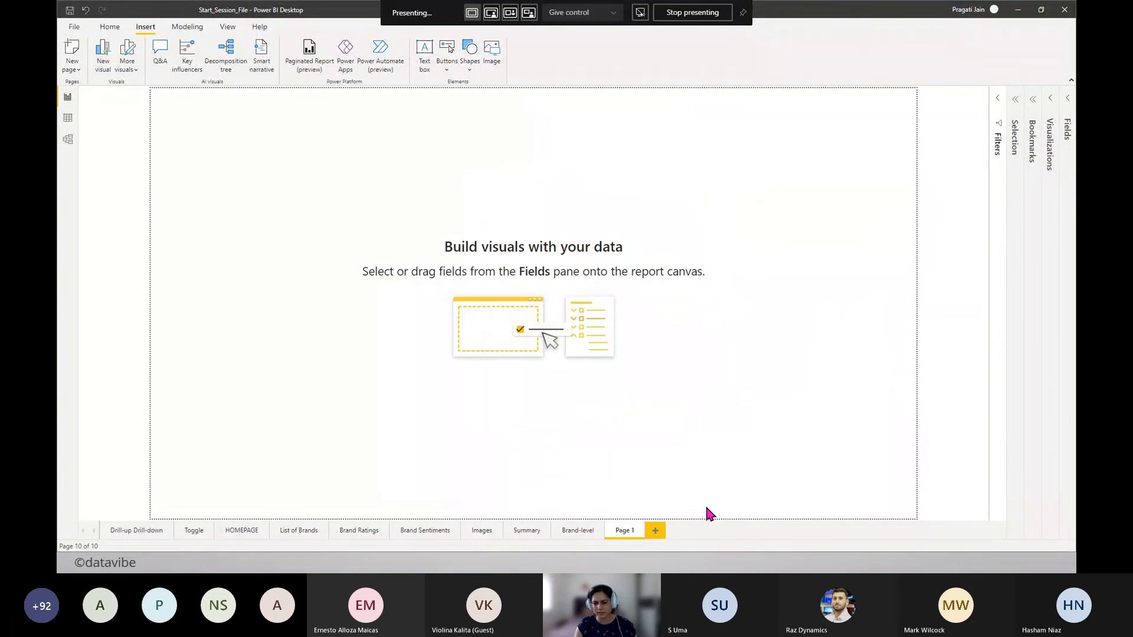
pyautogui.click(1051, 105)
pyautogui.click(1067, 107)
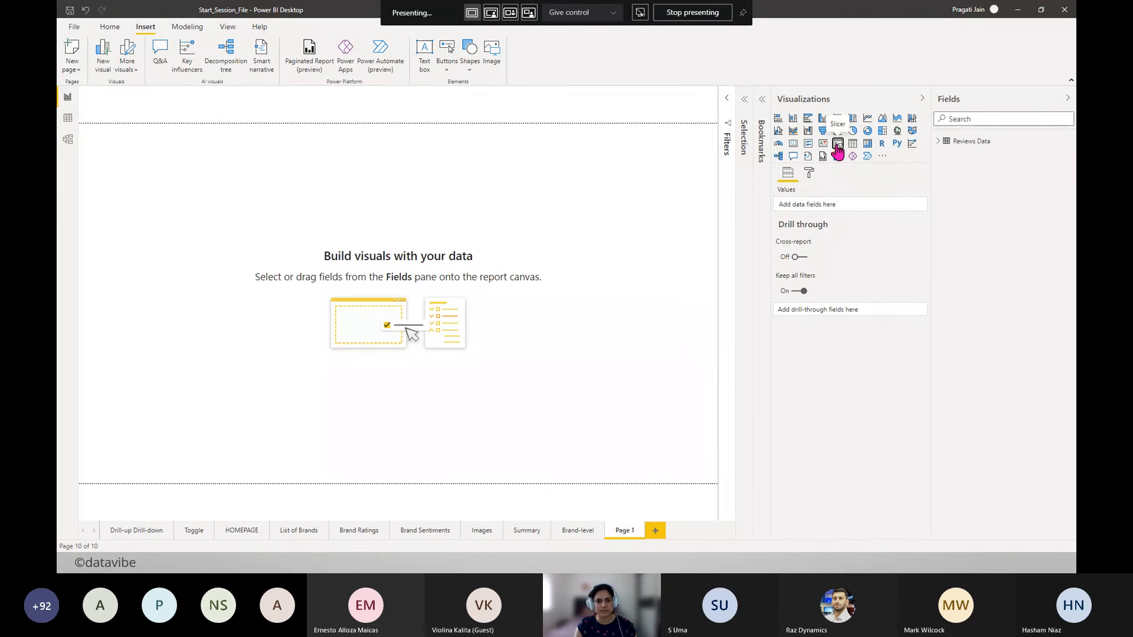
pyautogui.click(838, 144)
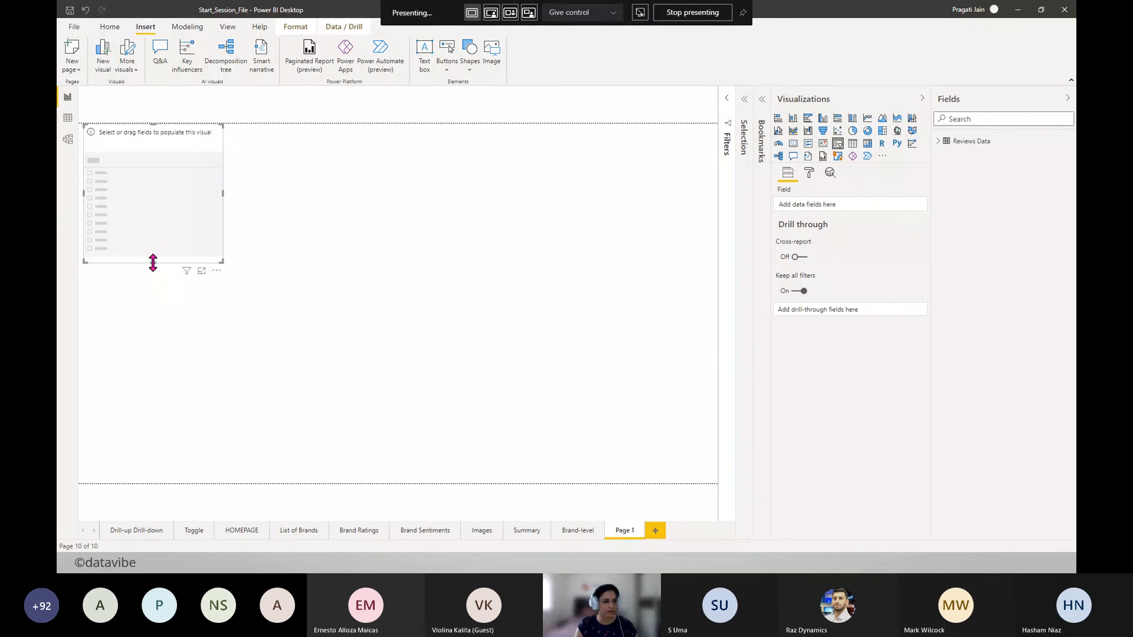
pyautogui.moveTo(153, 263); pyautogui.dragTo(164, 180)
# - Check the newest messages in the Teams meeting chat and return to the Power BI report
pyautogui.hotkey('alt', 'Tab')
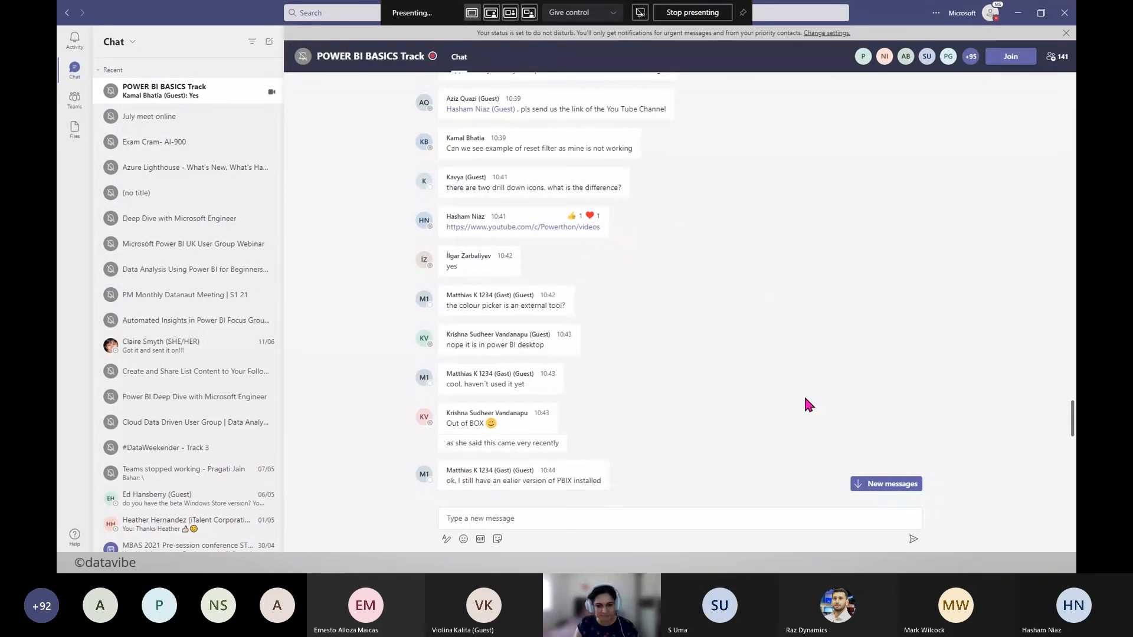
pyautogui.scroll(-10, 806, 400)
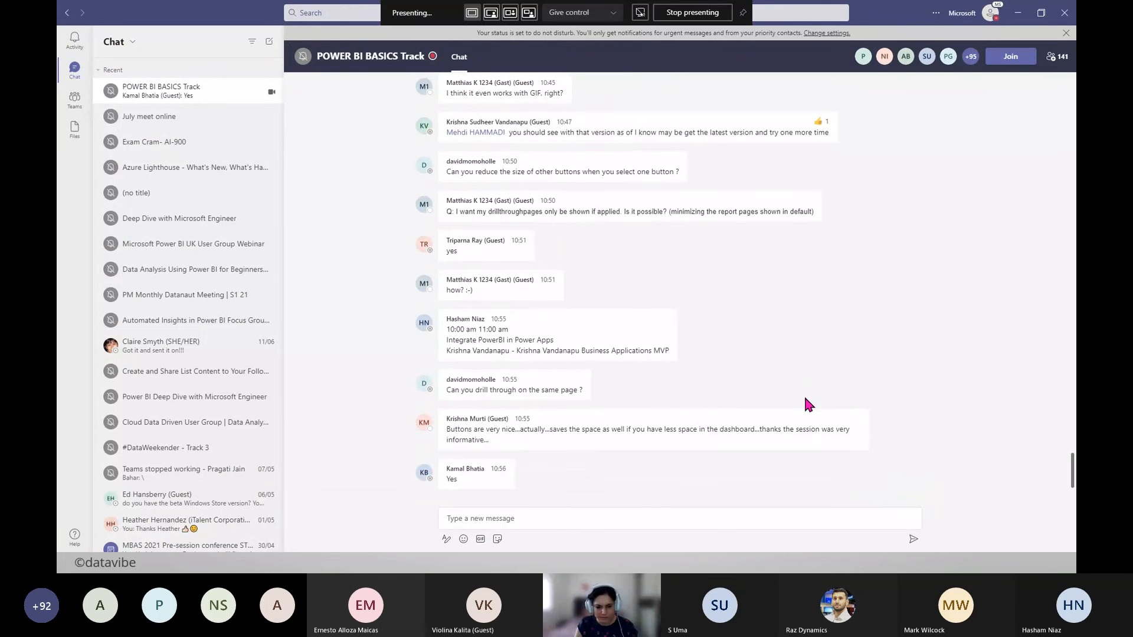
pyautogui.hotkey('alt', 'Tab')
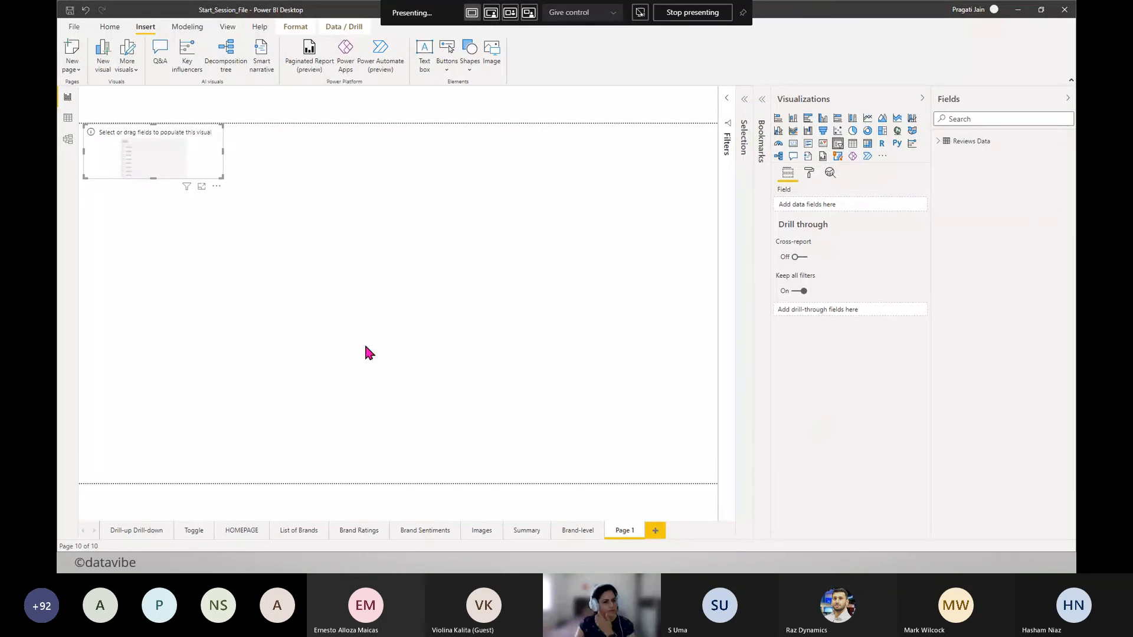
# - Move the slicer slightly inward from the page's upper-left corner and assign the Date field to it
pyautogui.moveTo(208, 165); pyautogui.dragTo(232, 178)
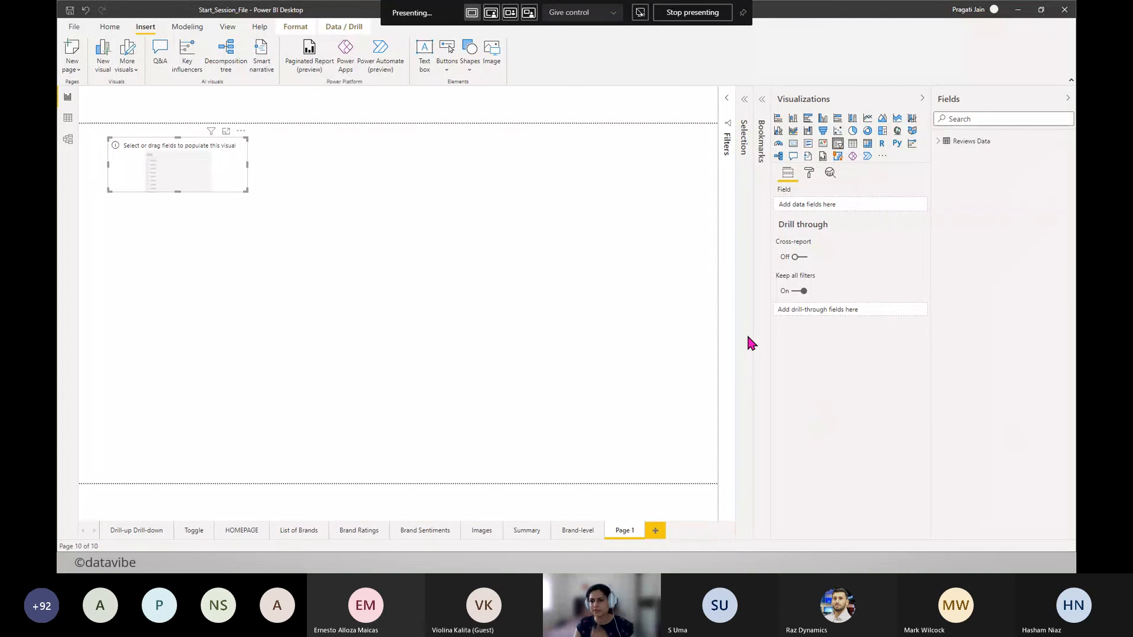
pyautogui.click(939, 141)
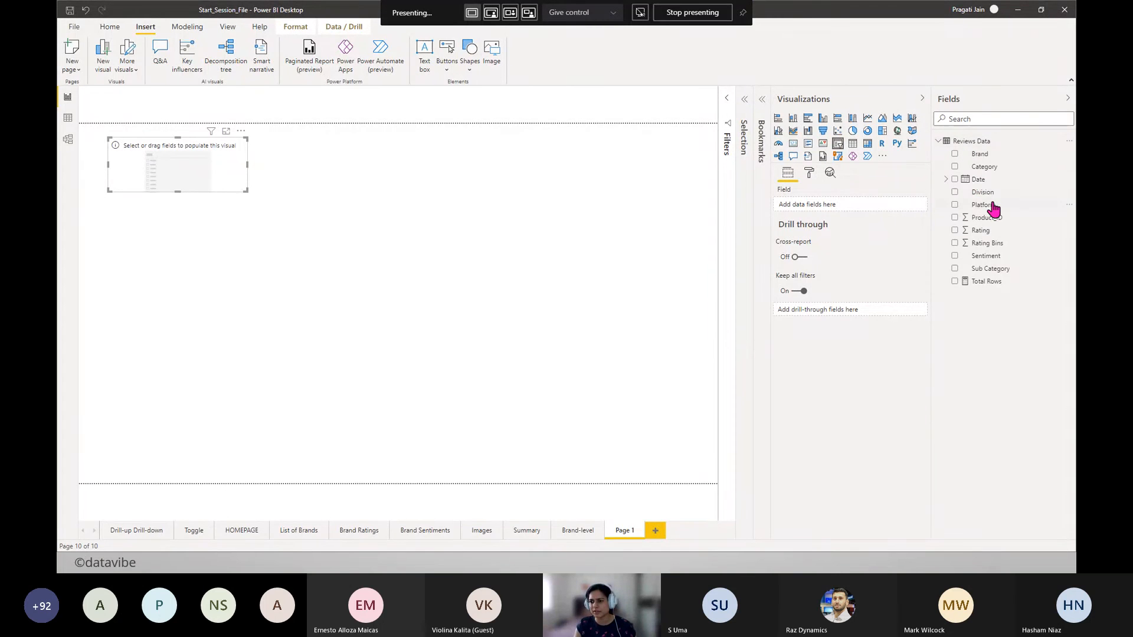
pyautogui.moveTo(987, 188); pyautogui.dragTo(856, 206)
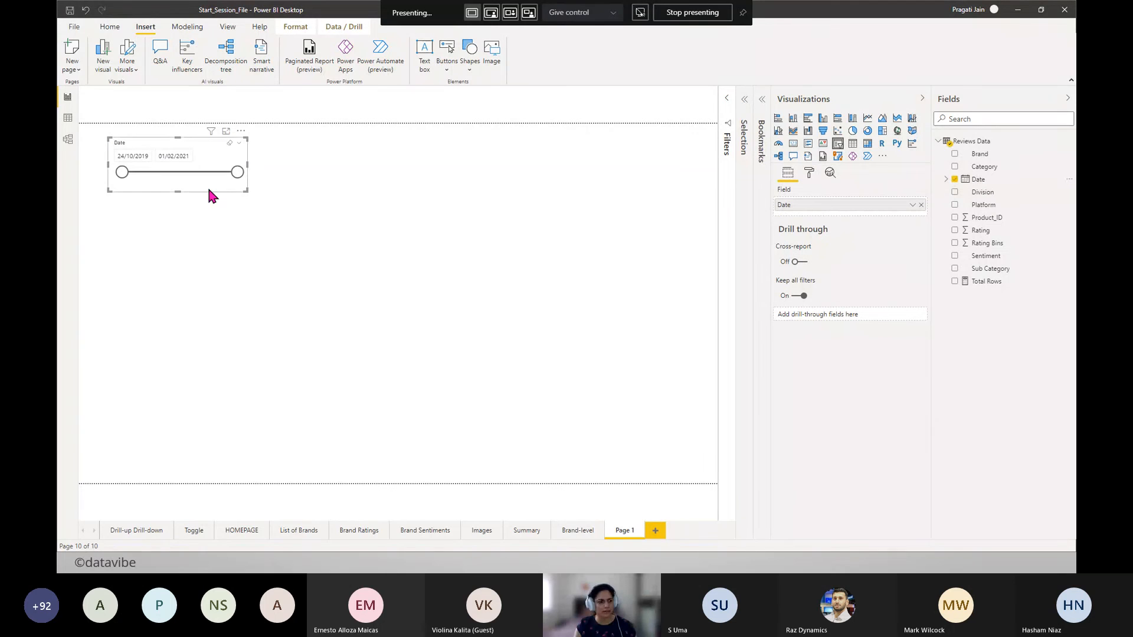
# - Duplicate the Date slicer beside the original, replace its field with Brand and change it to a Dropdown
pyautogui.hotkey('ctrl', 'v')
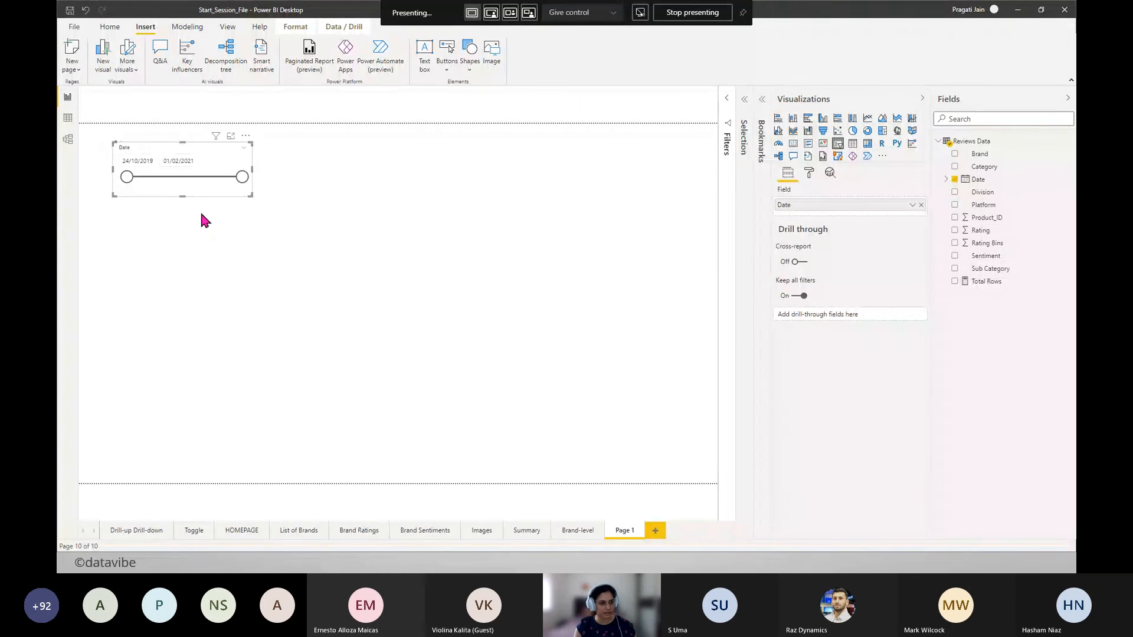
pyautogui.moveTo(198, 195); pyautogui.dragTo(339, 180)
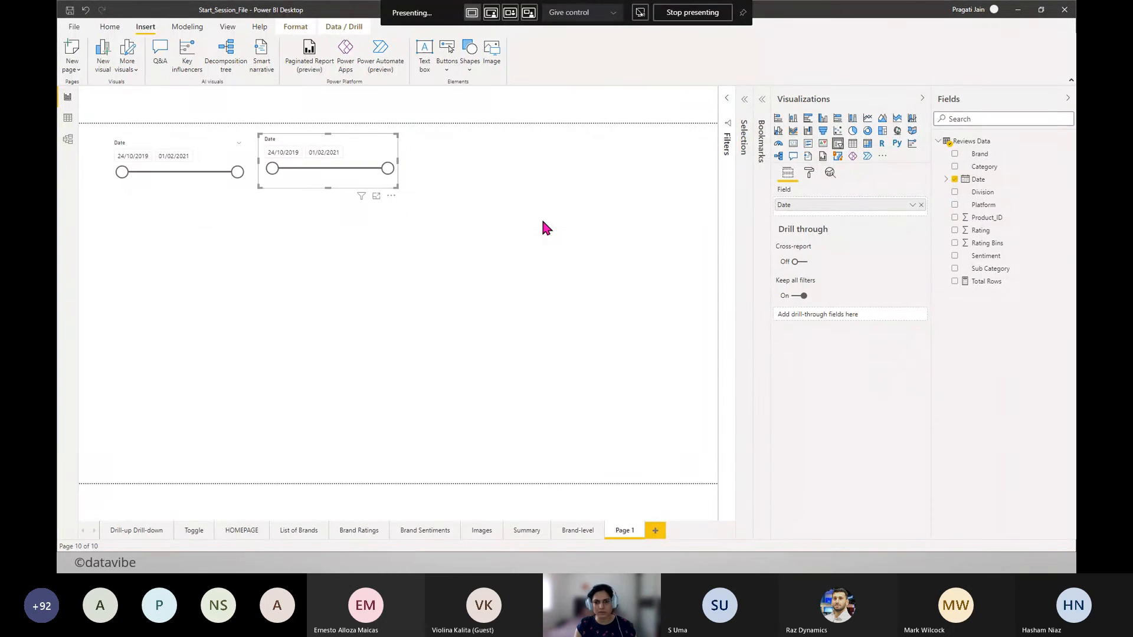
pyautogui.moveTo(980, 154); pyautogui.dragTo(826, 205)
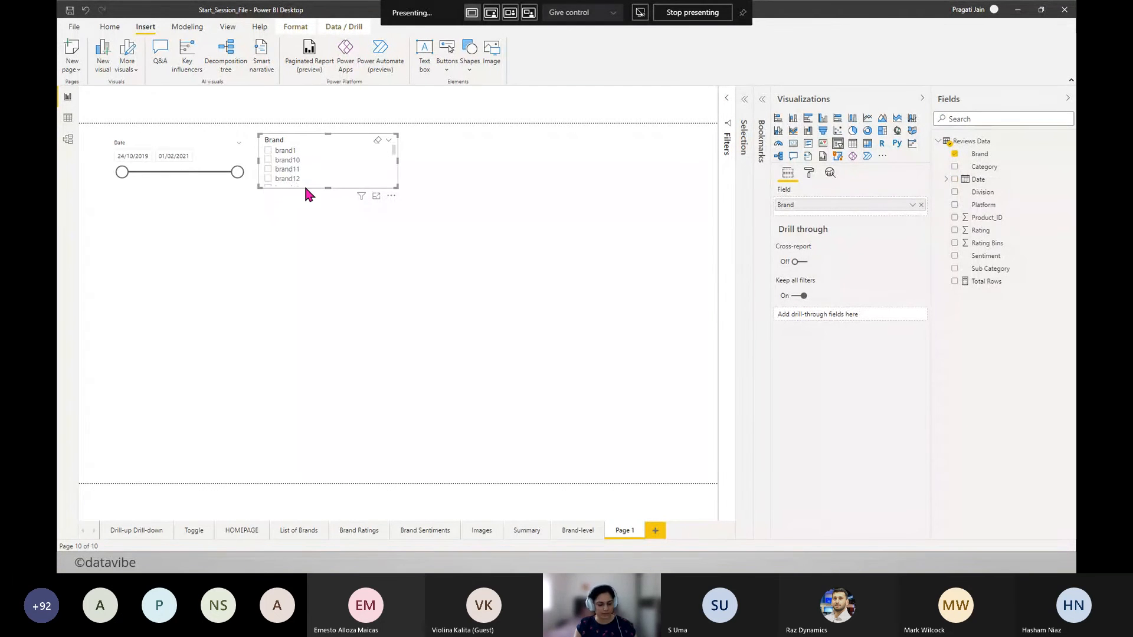
pyautogui.click(389, 141)
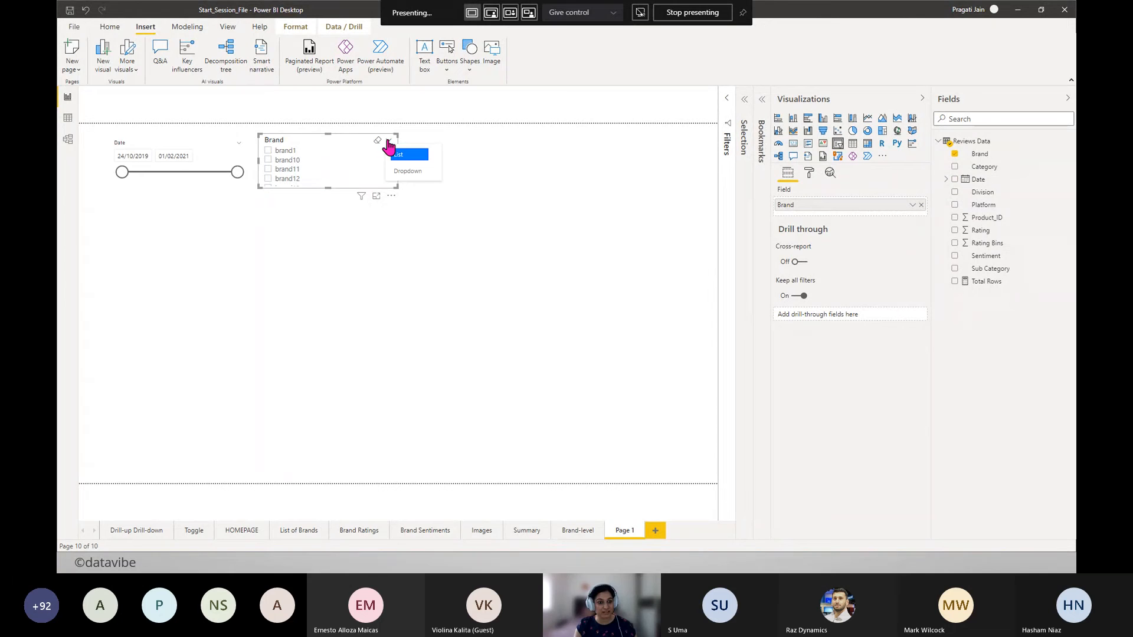
pyautogui.click(413, 173)
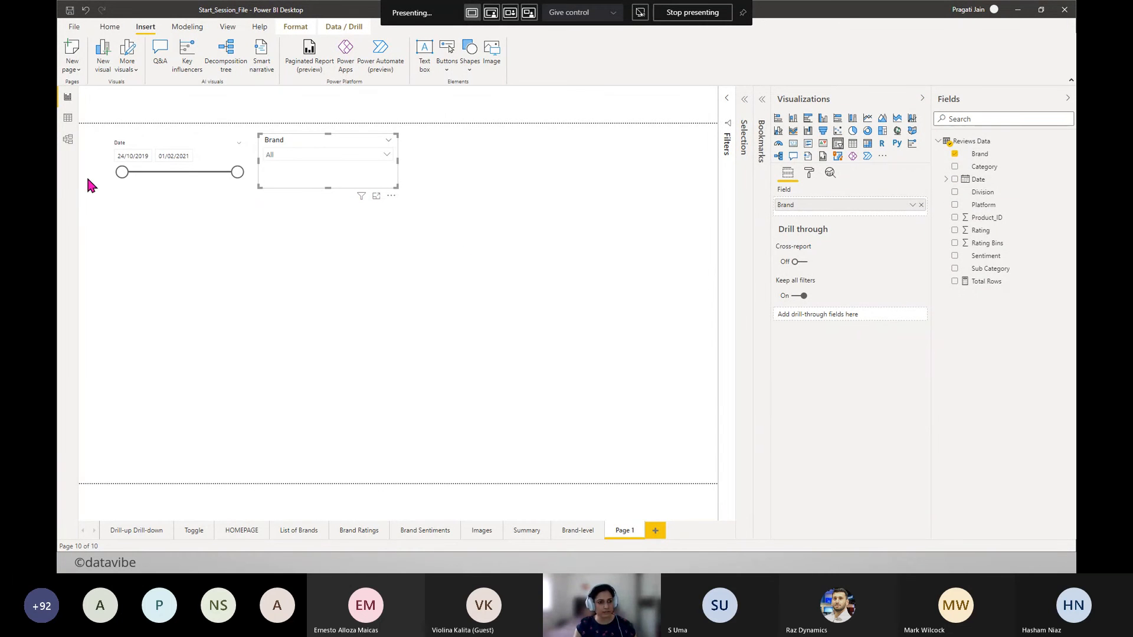
# - Place another copy of the Date slicer beside the Brand slicer, replace its field with Category and make it a Dropdown
pyautogui.click(327, 282)
pyautogui.click(227, 189)
pyautogui.hotkey('ctrl', 'c')
pyautogui.hotkey('ctrl', 'v')
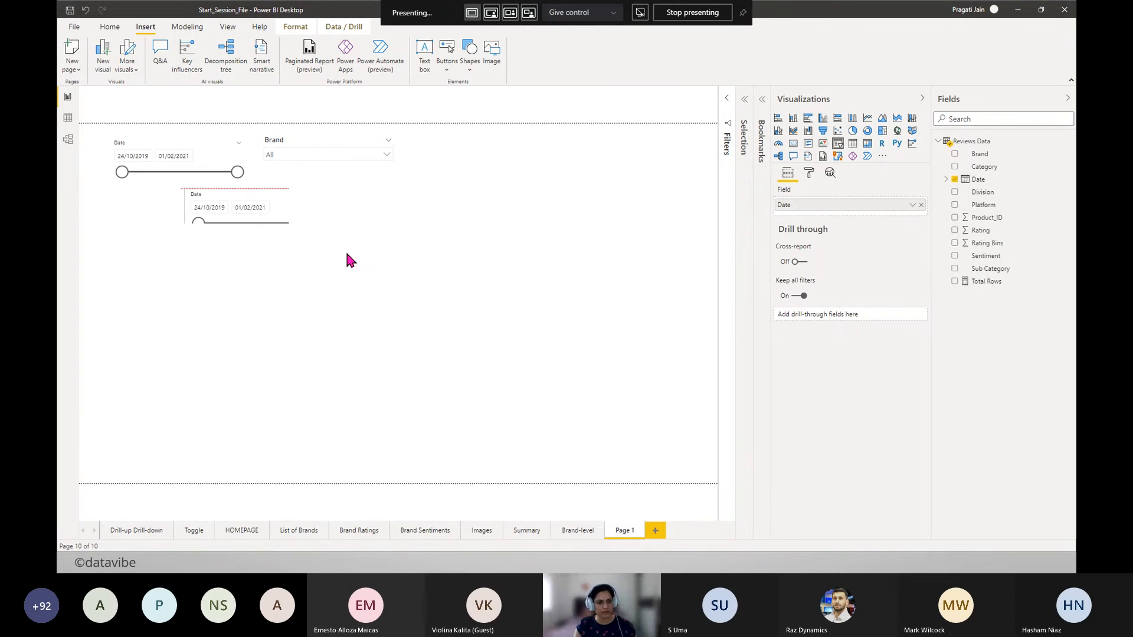
pyautogui.moveTo(300, 234); pyautogui.dragTo(524, 186)
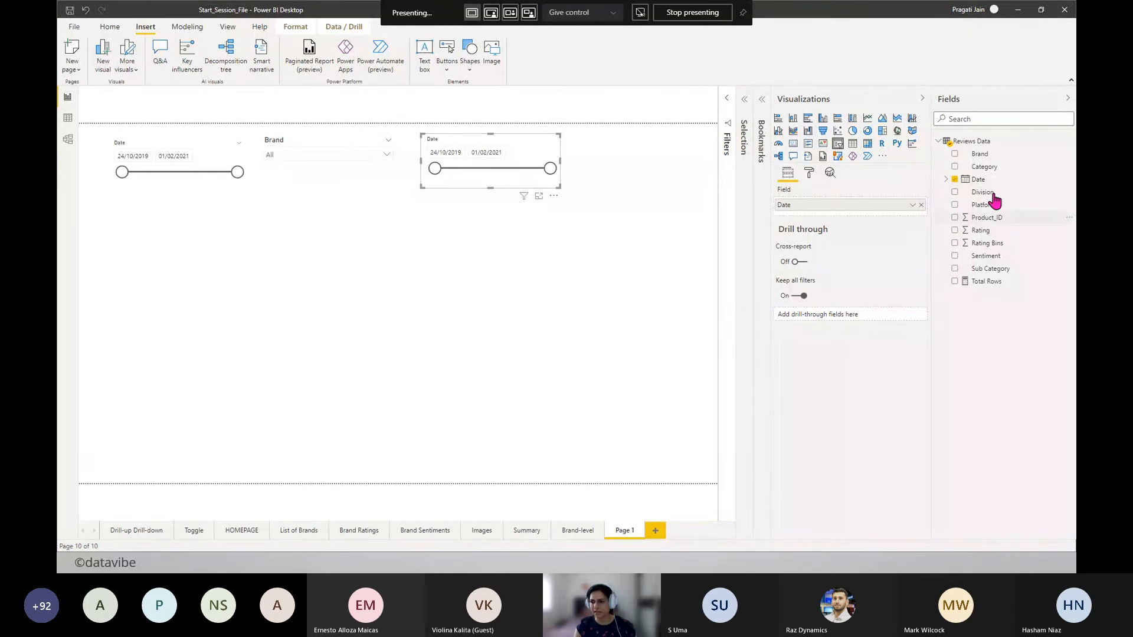
pyautogui.moveTo(991, 168); pyautogui.dragTo(851, 205)
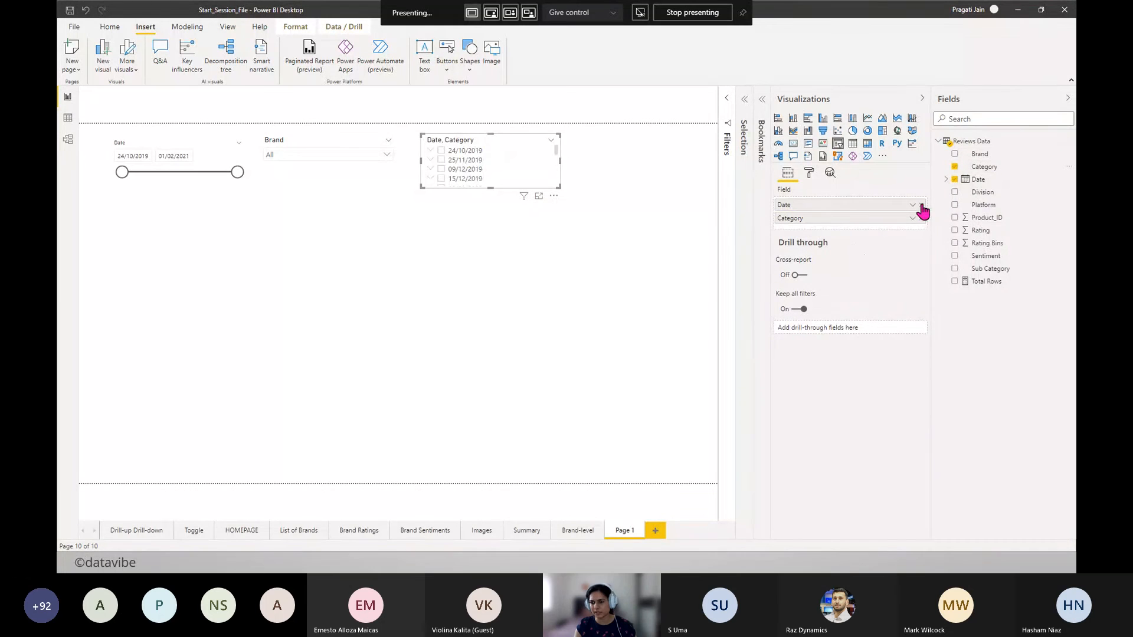
pyautogui.click(550, 140)
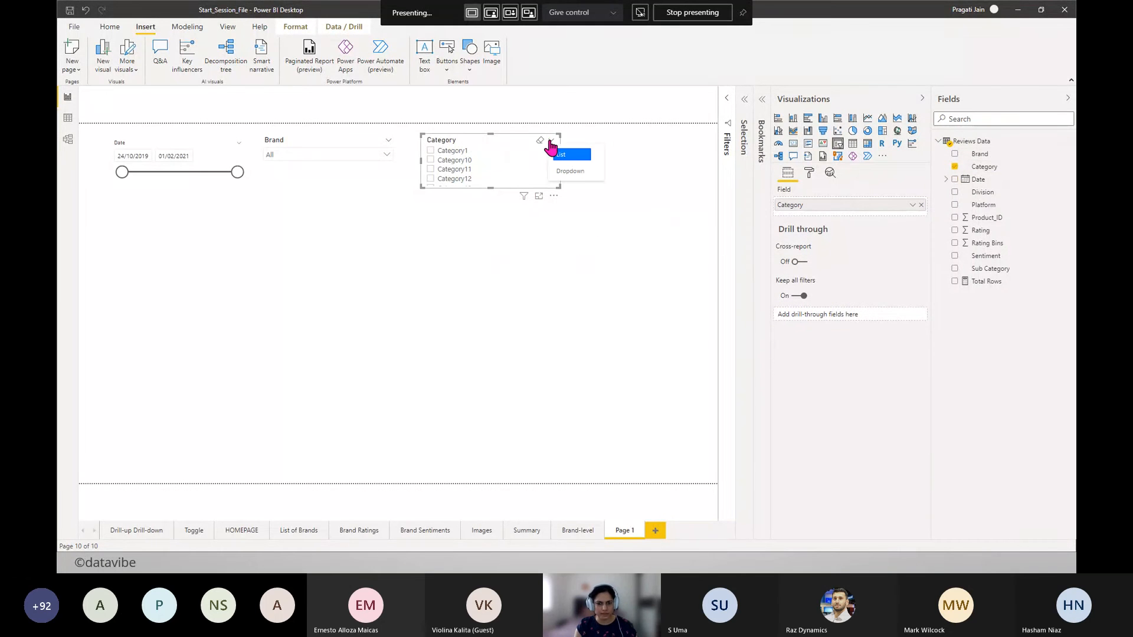
pyautogui.click(575, 177)
pyautogui.click(537, 326)
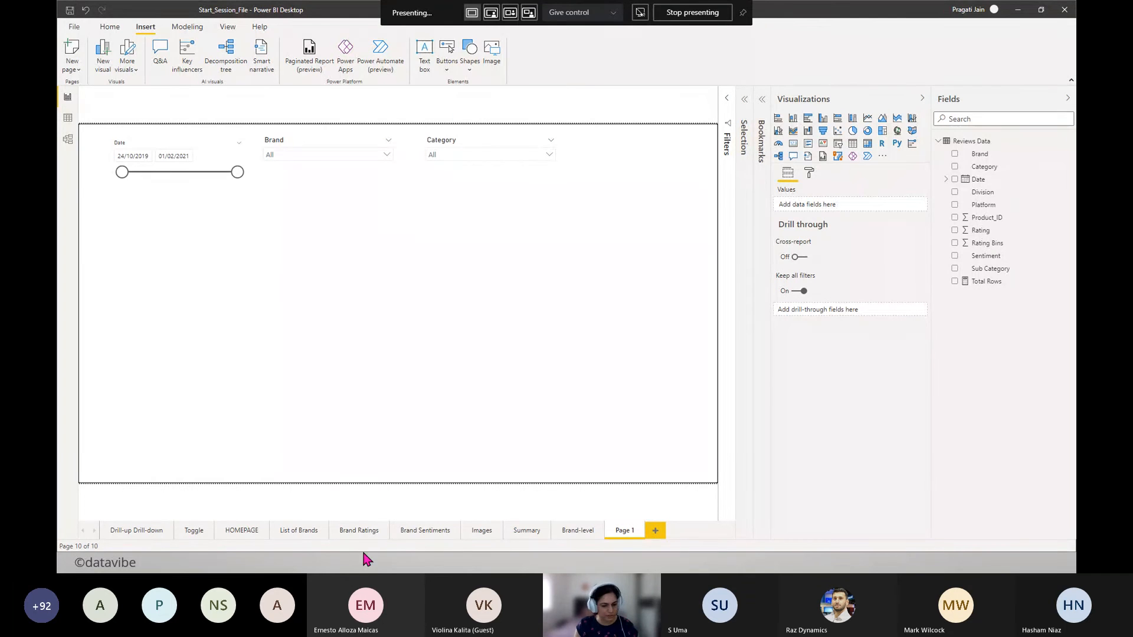
# - Copy the positive reviews area chart from the Images page onto Page 1 and clear its Sentiment filter
pyautogui.click(483, 531)
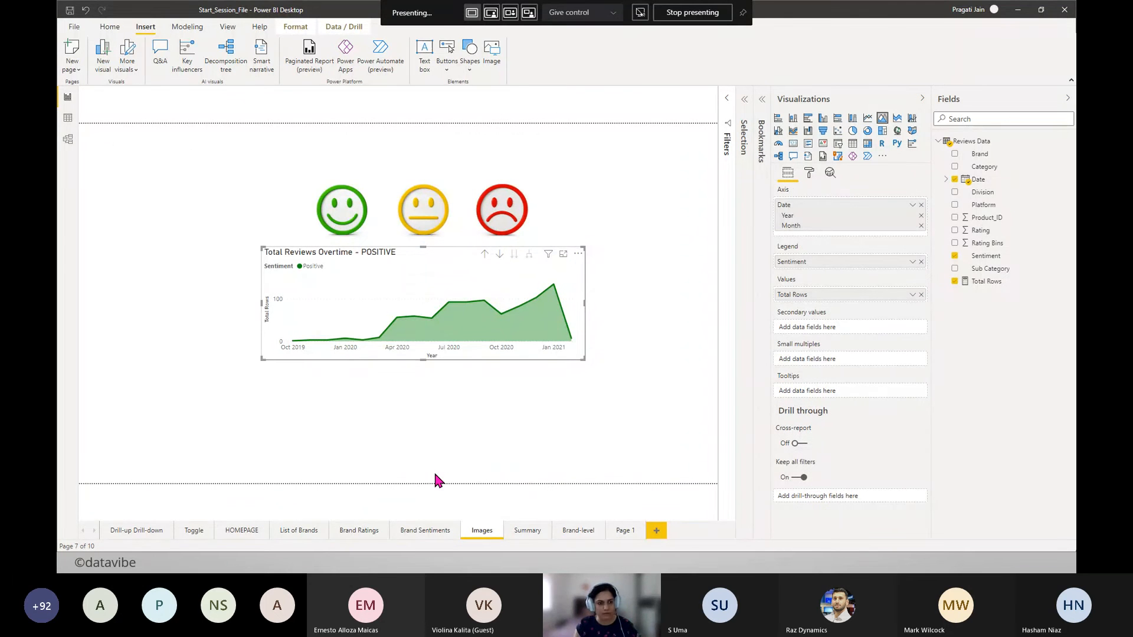
pyautogui.click(625, 531)
pyautogui.click(333, 363)
pyautogui.hotkey('ctrl', 'v')
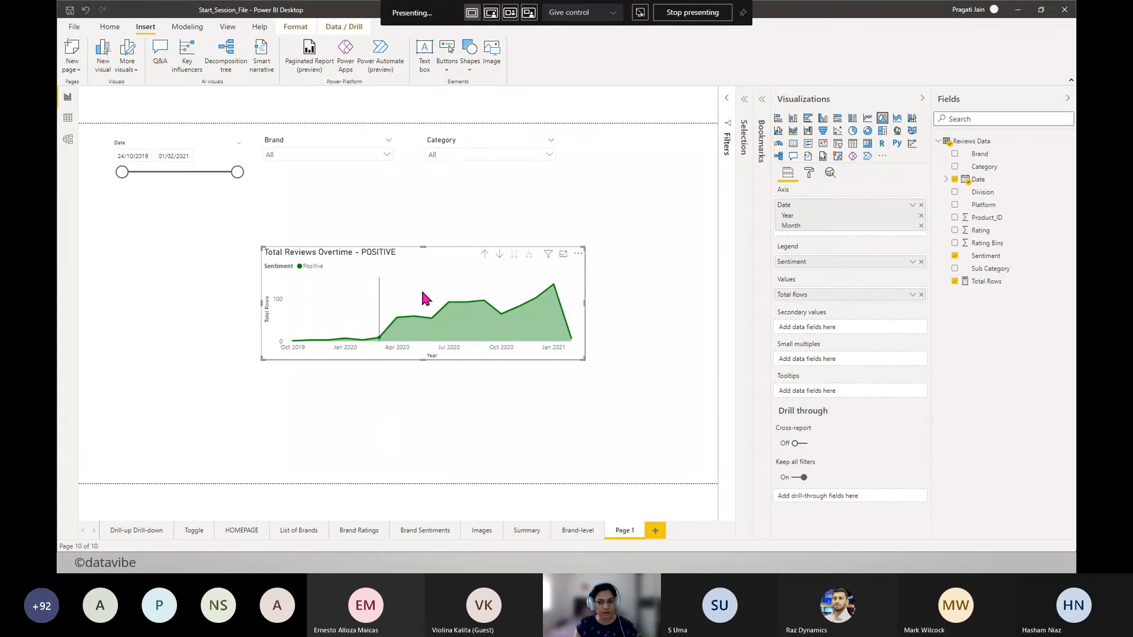
pyautogui.click(727, 111)
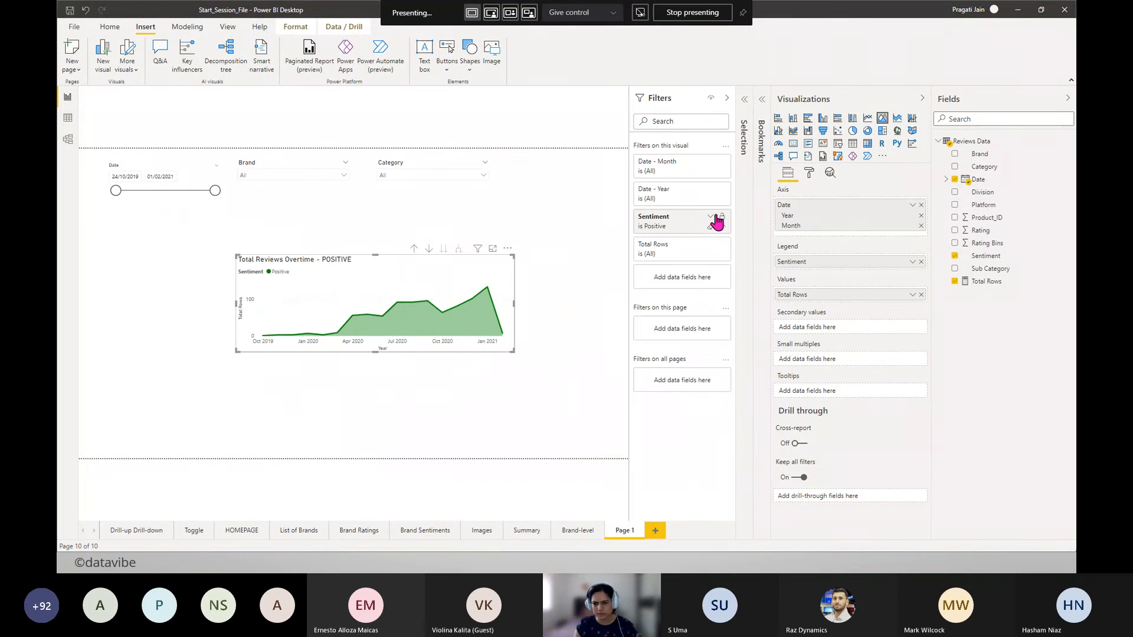
pyautogui.click(711, 227)
pyautogui.click(727, 98)
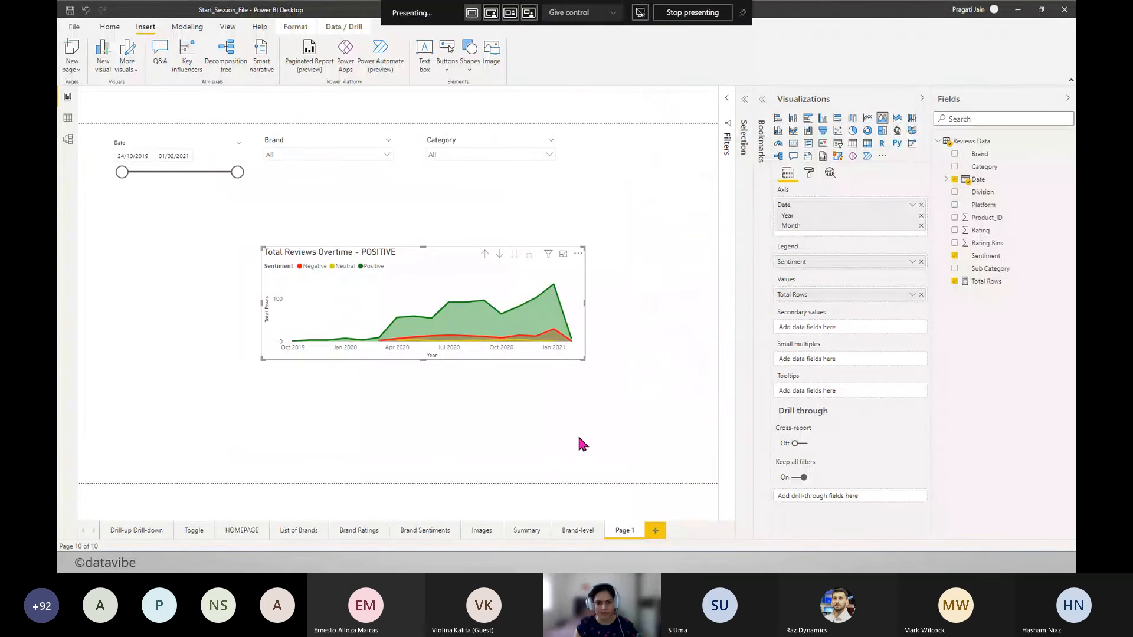
# - Widen the reviews chart on both sides and extend its lower edge to fill the space below the slicers
pyautogui.moveTo(584, 304); pyautogui.dragTo(637, 306)
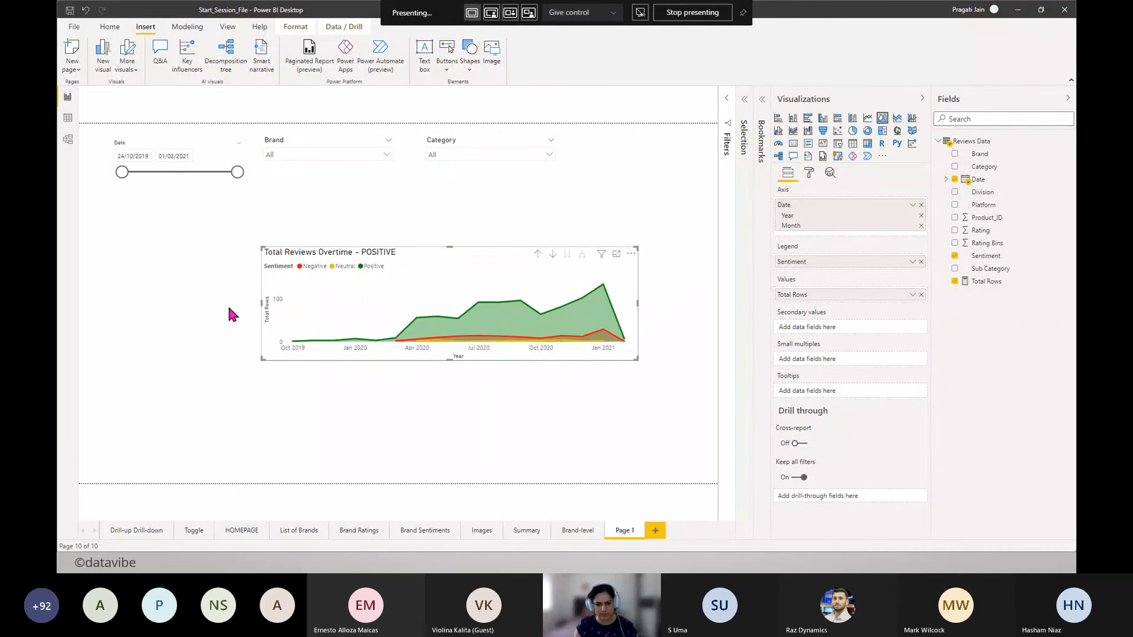
pyautogui.moveTo(260, 303); pyautogui.dragTo(154, 298)
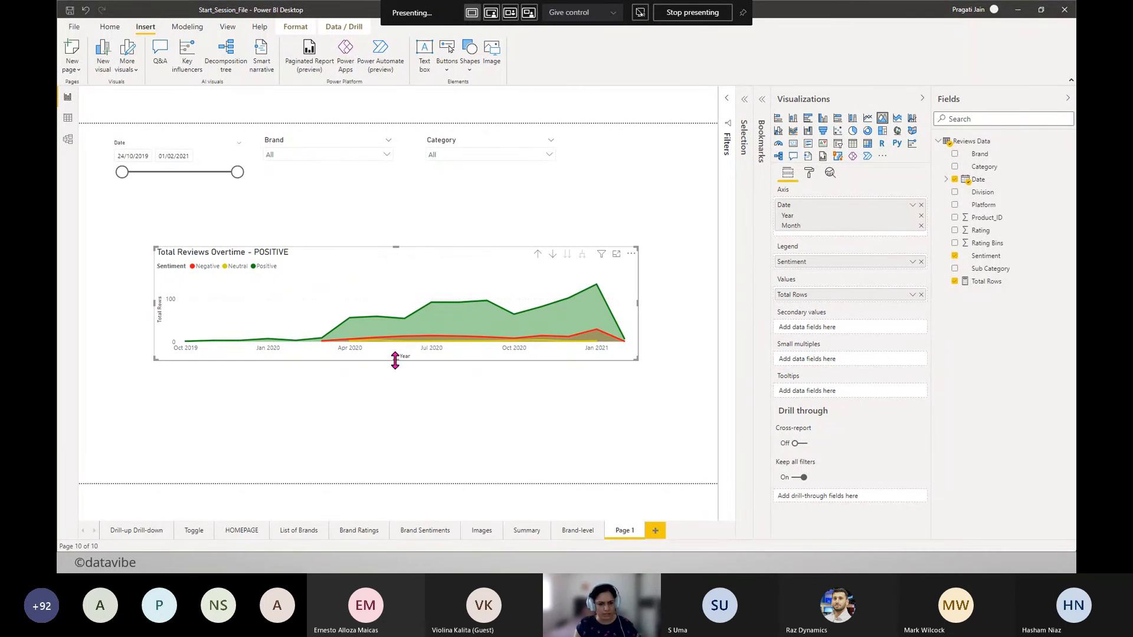
pyautogui.moveTo(394, 360); pyautogui.dragTo(389, 420)
pyautogui.click(458, 455)
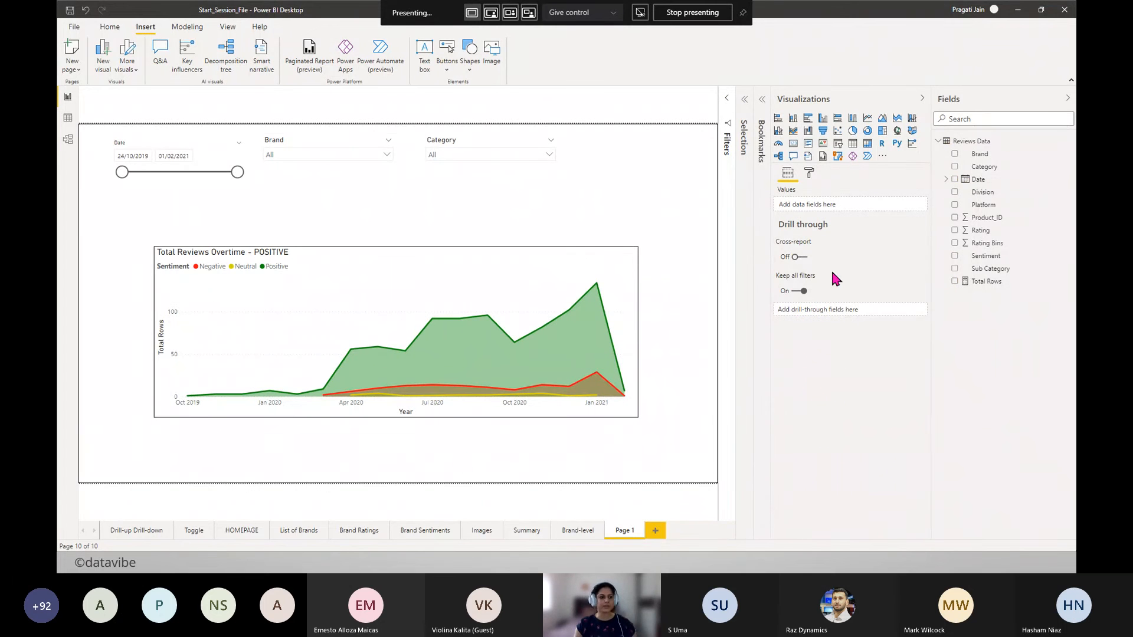
# - Set the Date slicer's start to 10/08/2020 and select brand13, brand14, brand15 and brand16 in the Brand slicer
pyautogui.moveTo(122, 173); pyautogui.dragTo(194, 171)
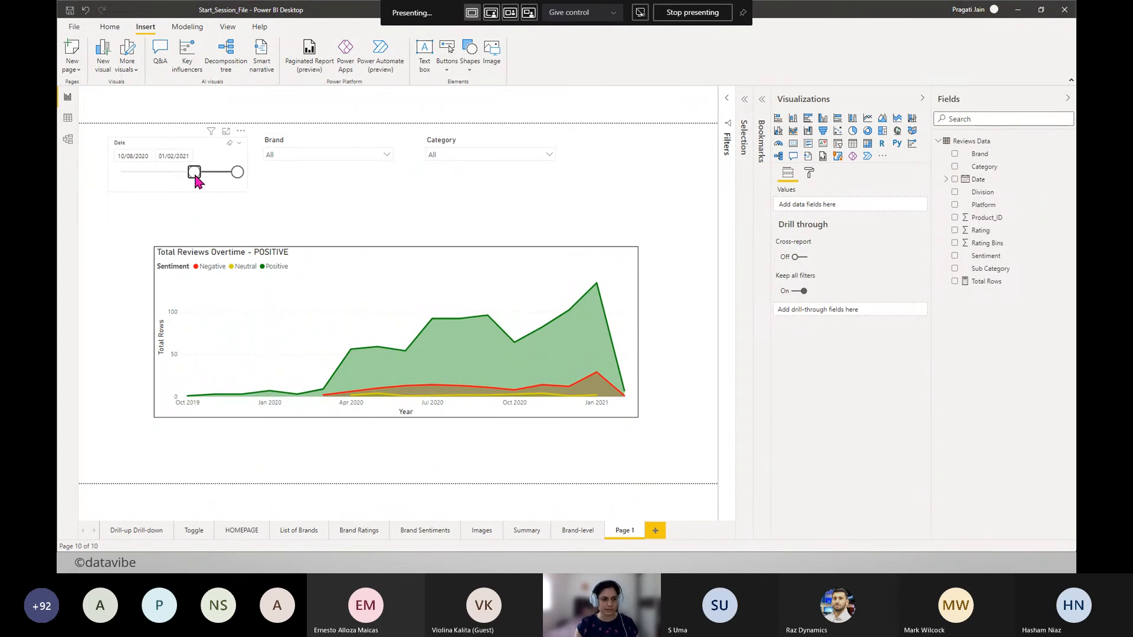
pyautogui.click(385, 157)
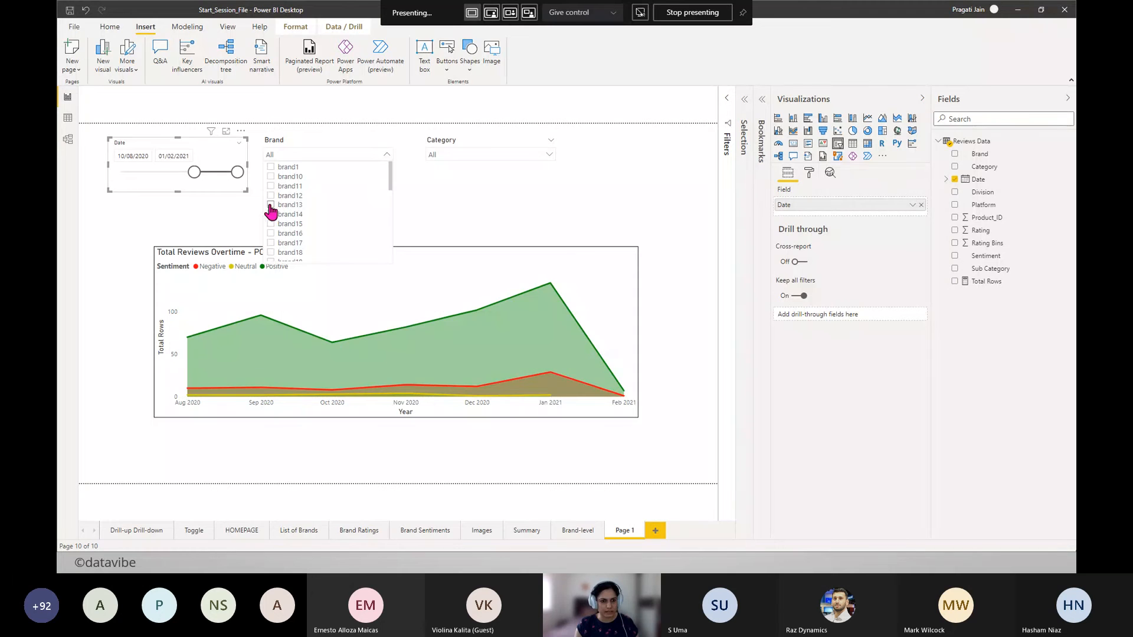
pyautogui.click(270, 205)
pyautogui.keyDown('ctrl'); pyautogui.click(270, 216); pyautogui.keyUp('ctrl')
pyautogui.keyDown('ctrl'); pyautogui.click(271, 224); pyautogui.keyUp('ctrl')
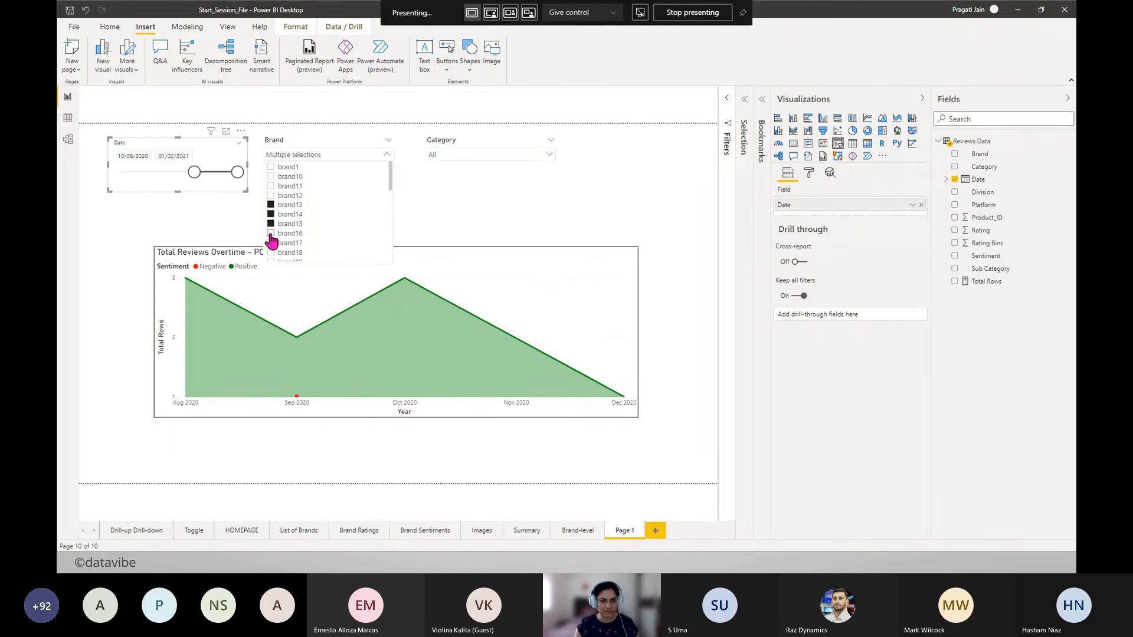
pyautogui.keyDown('ctrl'); pyautogui.click(270, 234); pyautogui.keyUp('ctrl')
# - Select Category3 and Category9 in the Category slicer
pyautogui.click(548, 152)
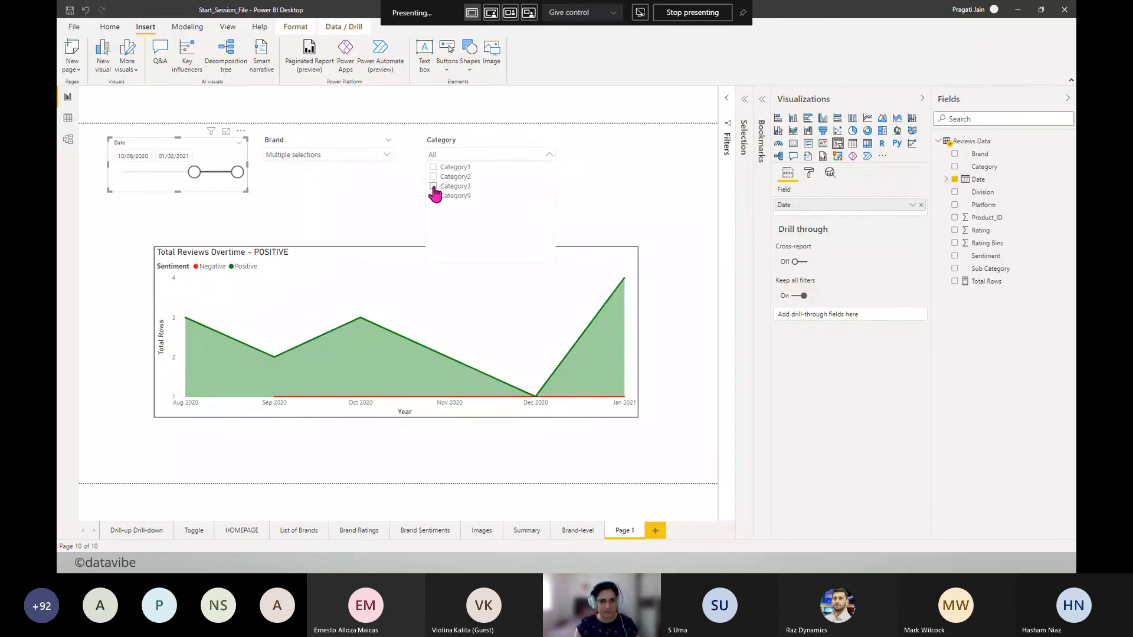
pyautogui.click(433, 186)
pyautogui.keyDown('ctrl'); pyautogui.click(433, 196); pyautogui.keyUp('ctrl')
pyautogui.click(572, 189)
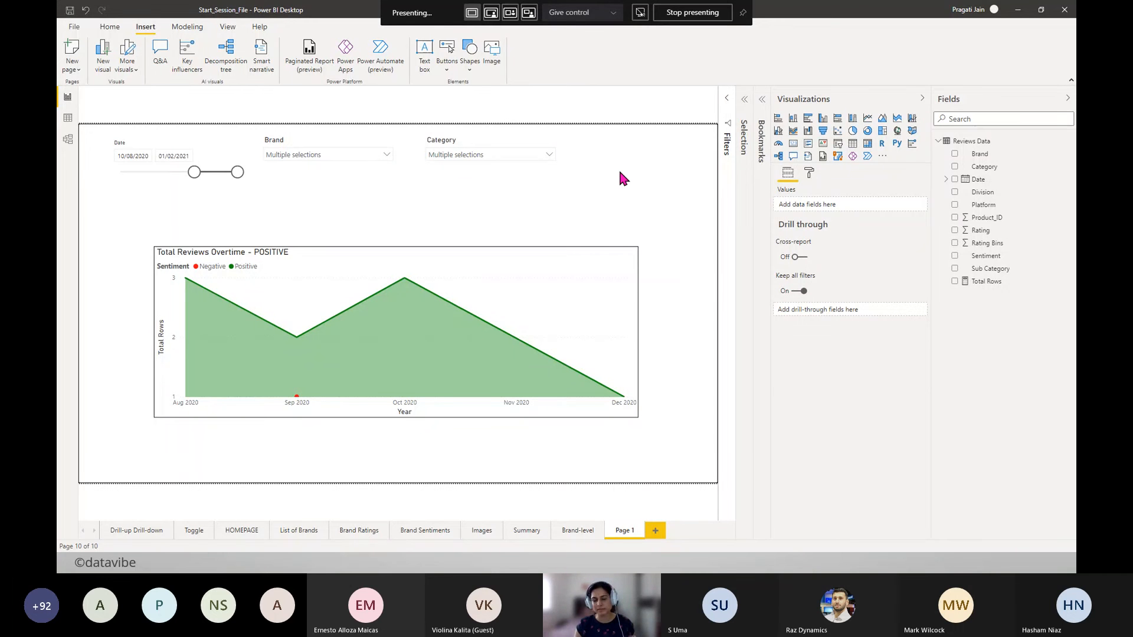
# - Collapse the Fields and Visualizations panes, insert a Reset button and place it near the page's upper-right corner
pyautogui.click(1068, 99)
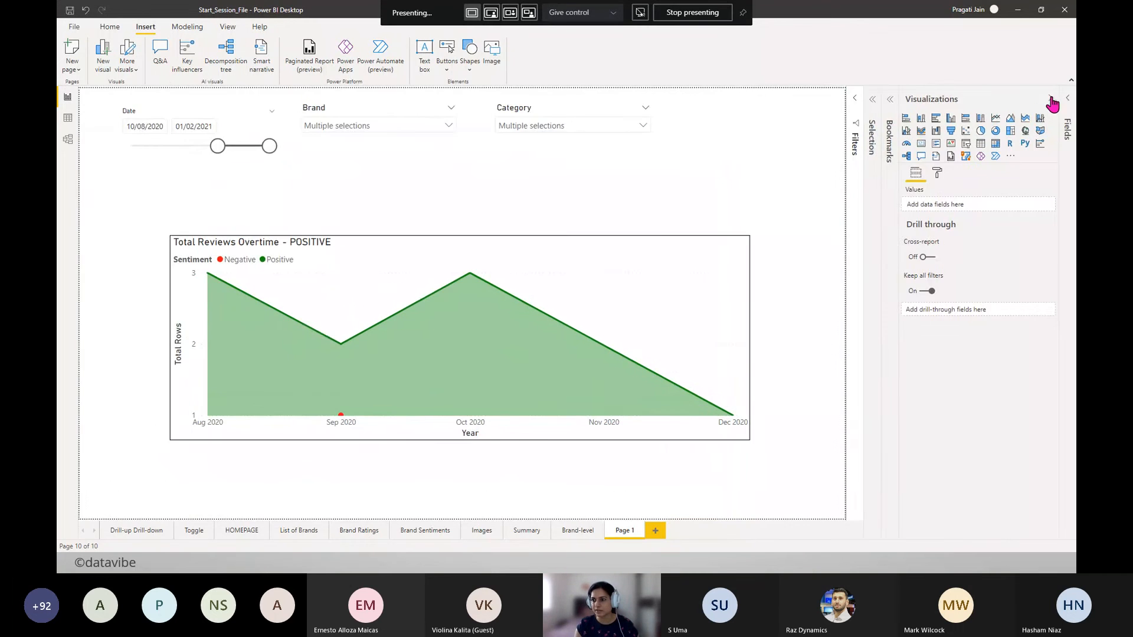
pyautogui.click(1050, 99)
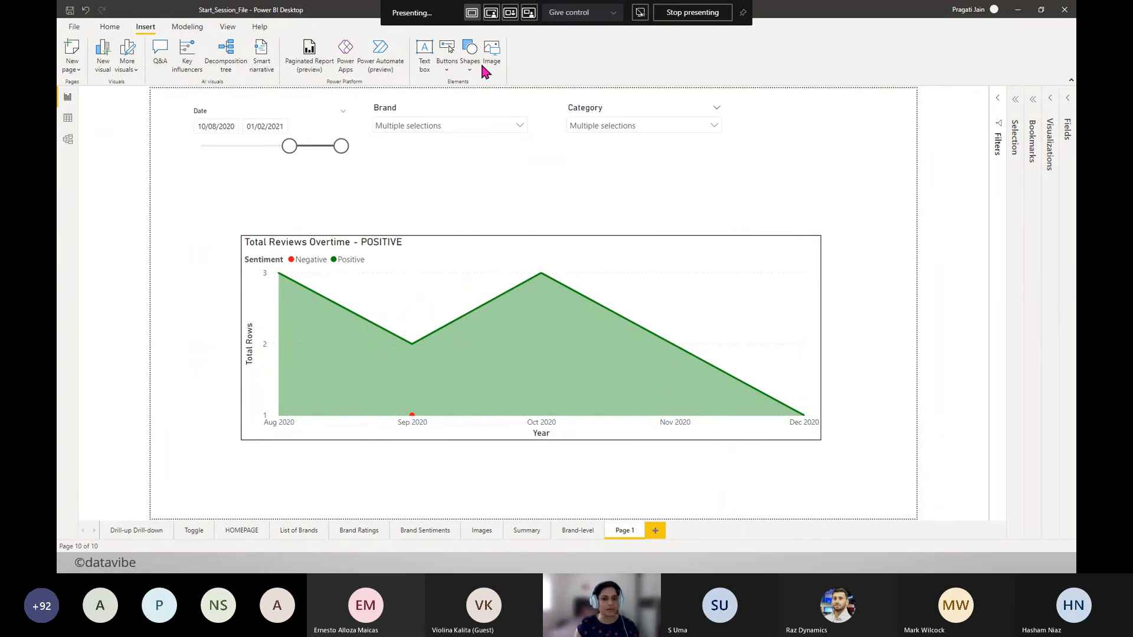
pyautogui.click(449, 69)
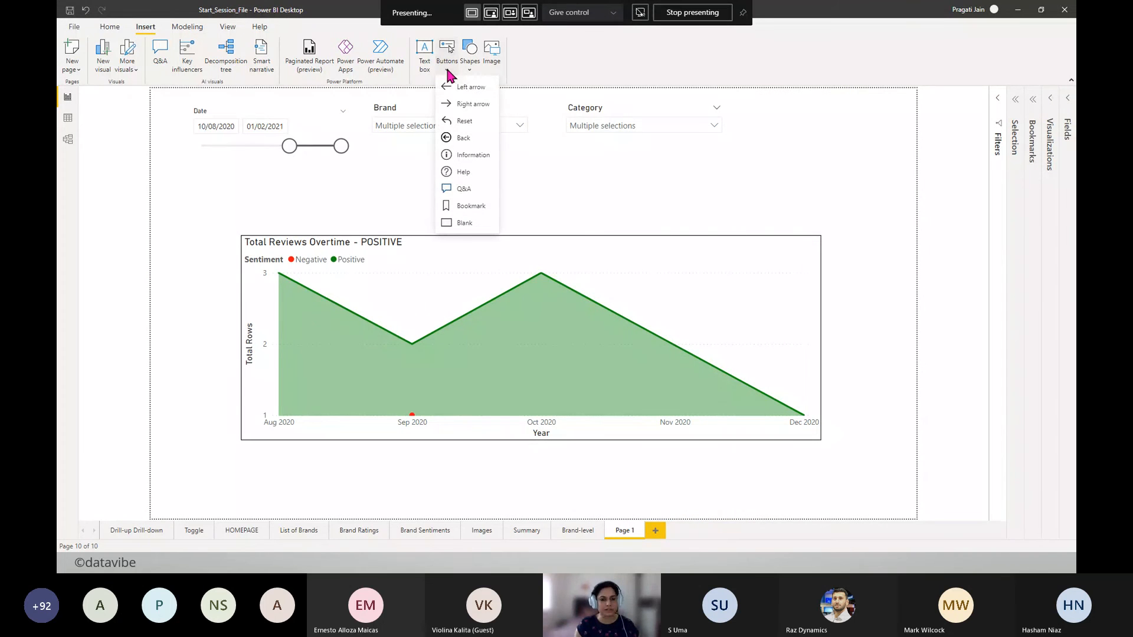
pyautogui.click(466, 123)
pyautogui.moveTo(182, 106); pyautogui.dragTo(870, 105)
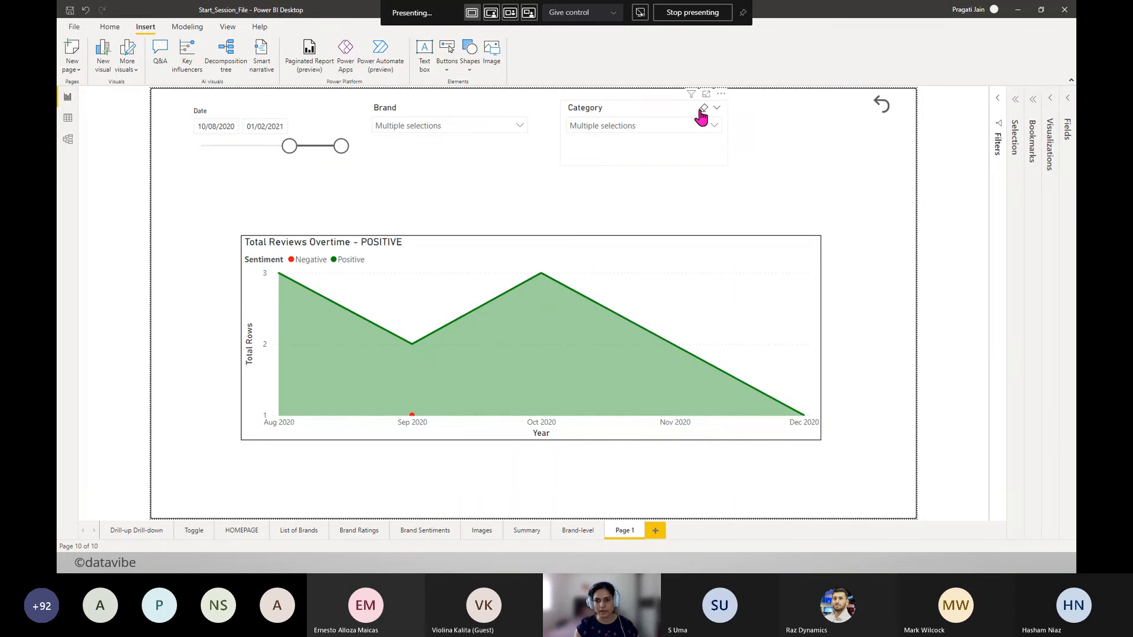
# - Clear the selections in the Category, Brand and Date slicers
pyautogui.click(703, 108)
pyautogui.click(505, 107)
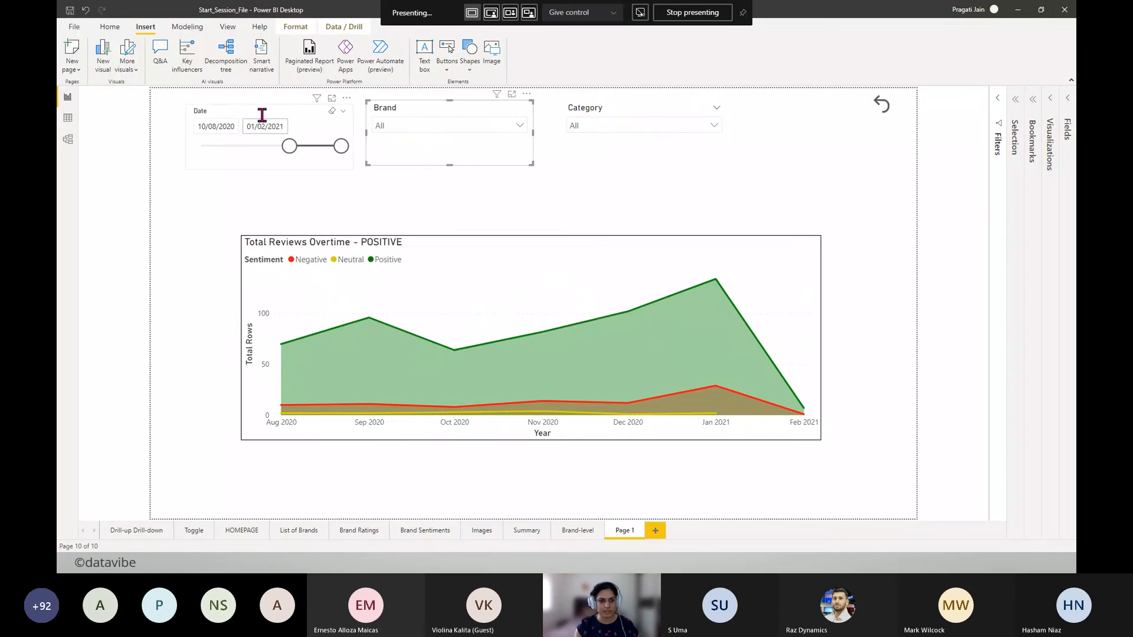
pyautogui.click(331, 112)
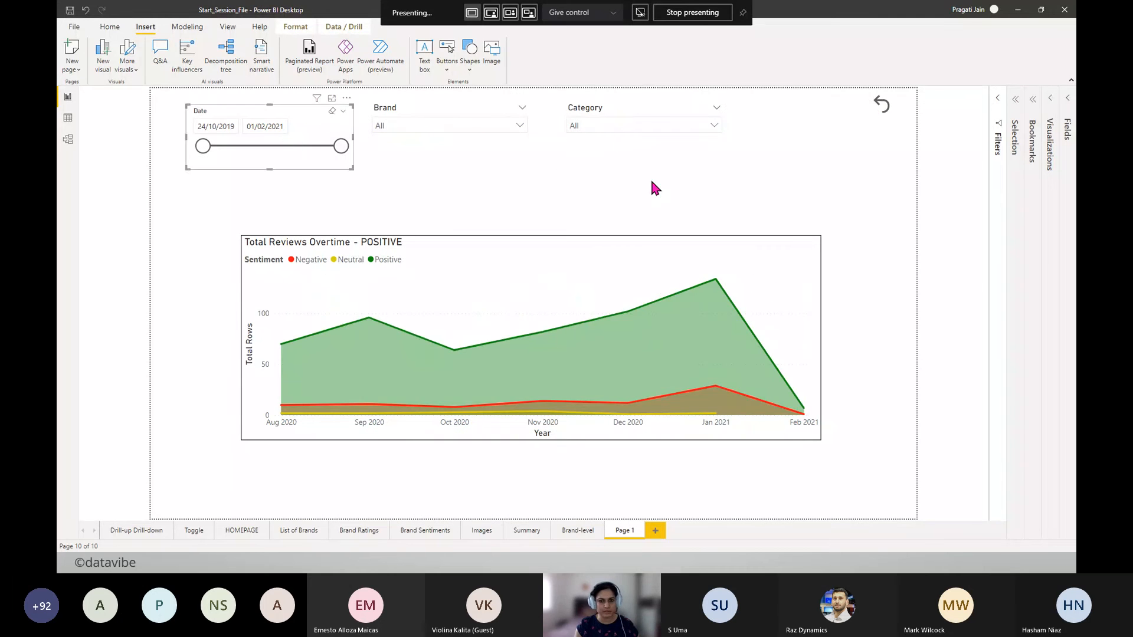
# - Add a bookmark of the cleared page and rename it Reset Filters
pyautogui.click(1032, 107)
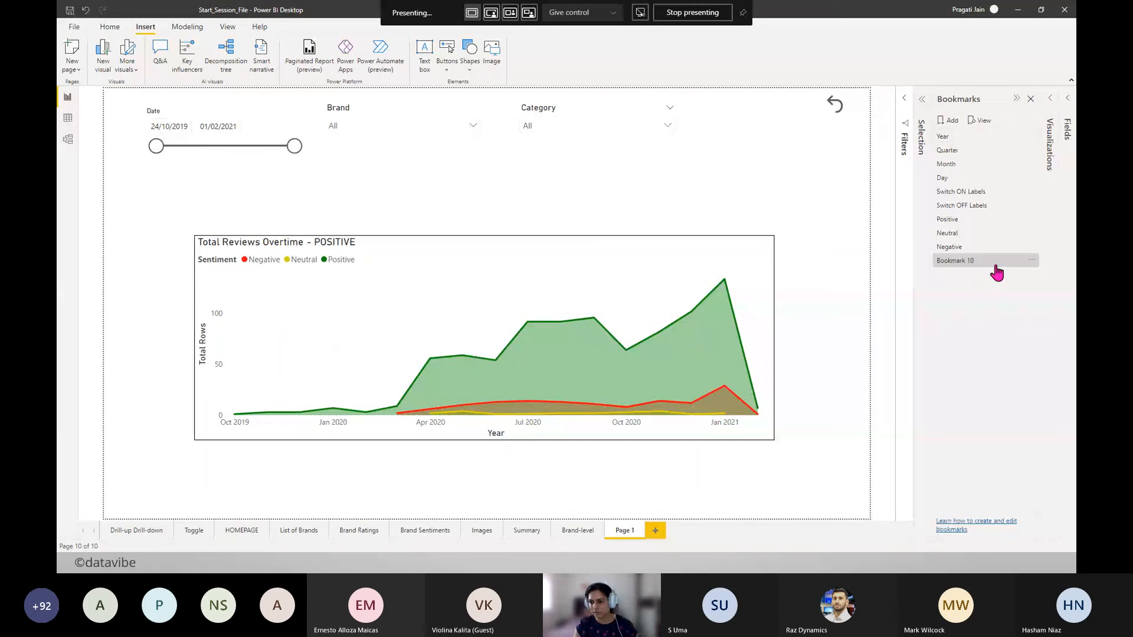
pyautogui.click(1033, 262)
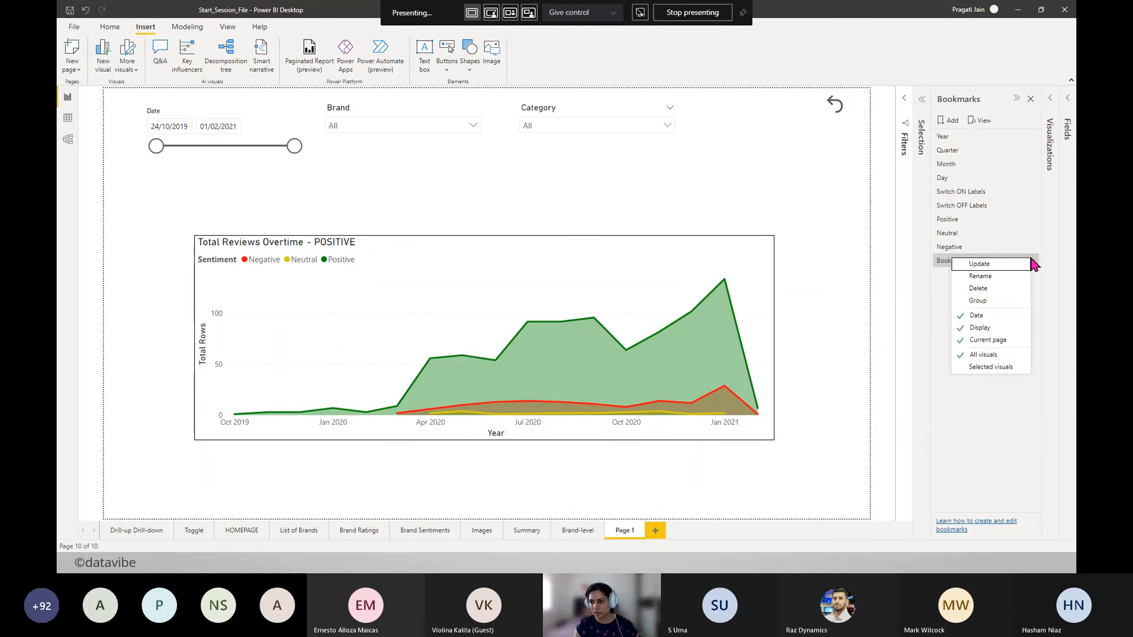
pyautogui.click(987, 275)
pyautogui.write('R')
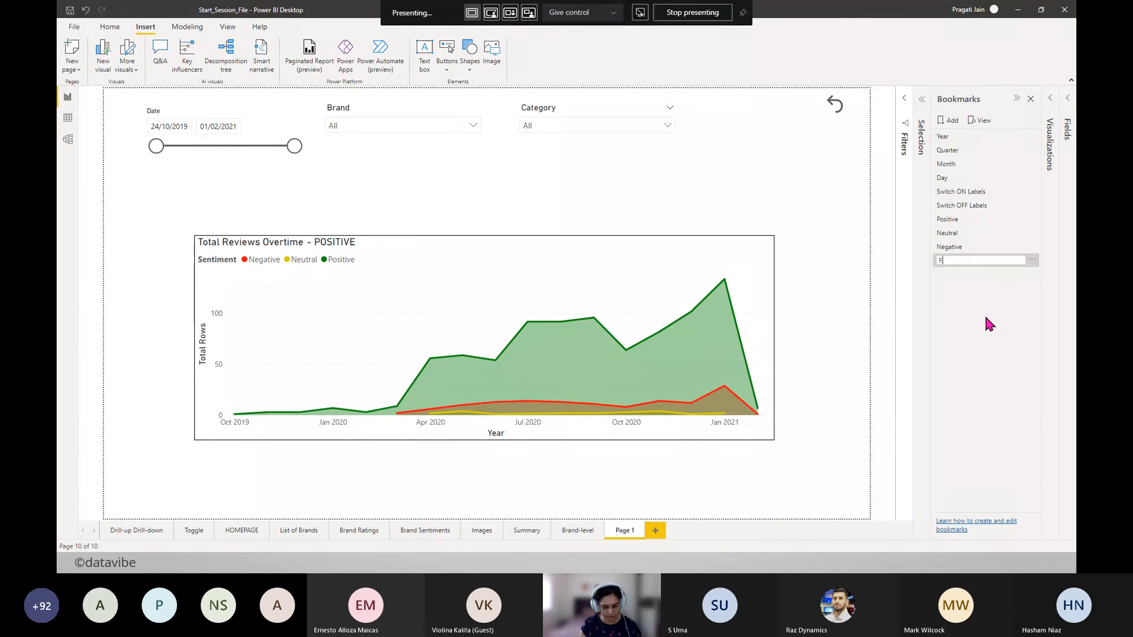
pyautogui.write('eset')
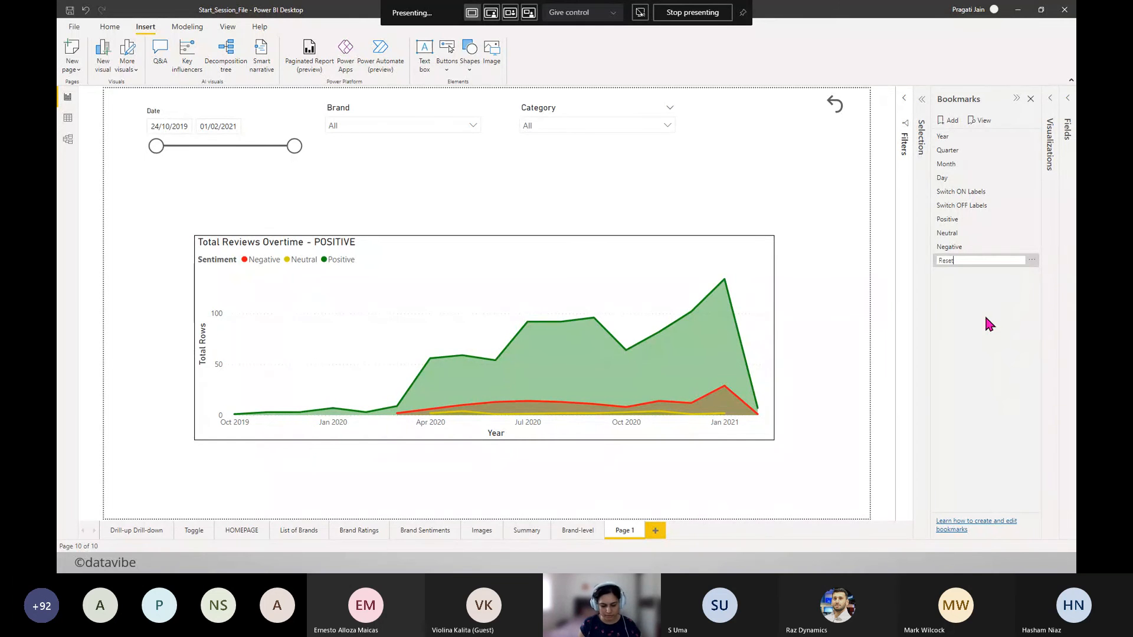
pyautogui.write(' Filetre')
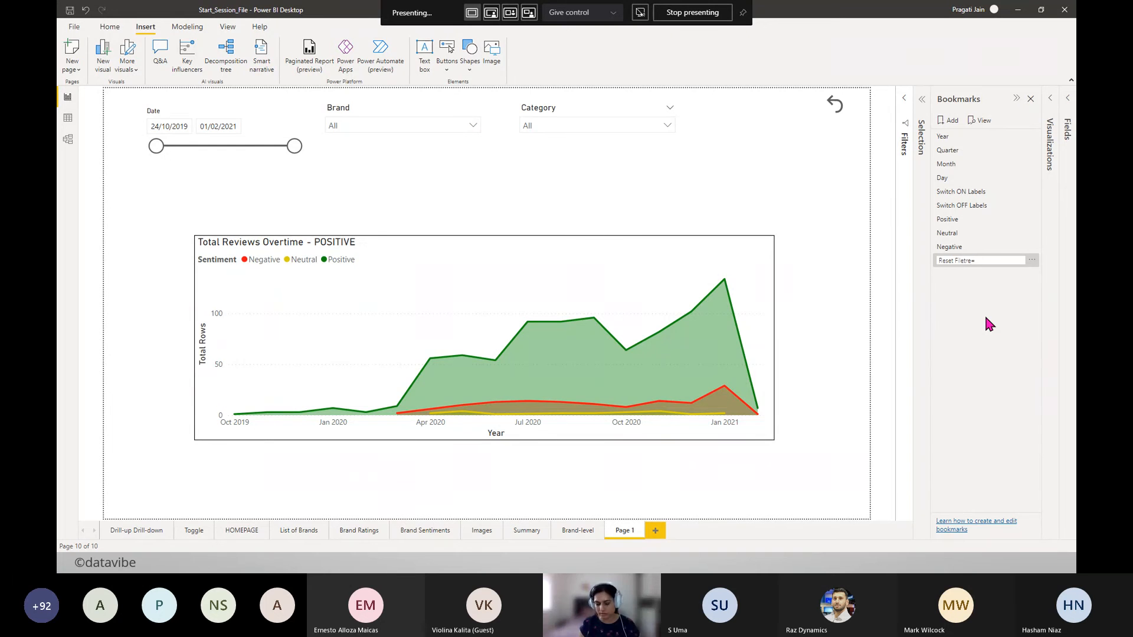
pyautogui.press('BackSpace')
pyautogui.press('BackSpace')
pyautogui.press('BackSpace')
pyautogui.press('BackSpace')
pyautogui.write('ters')
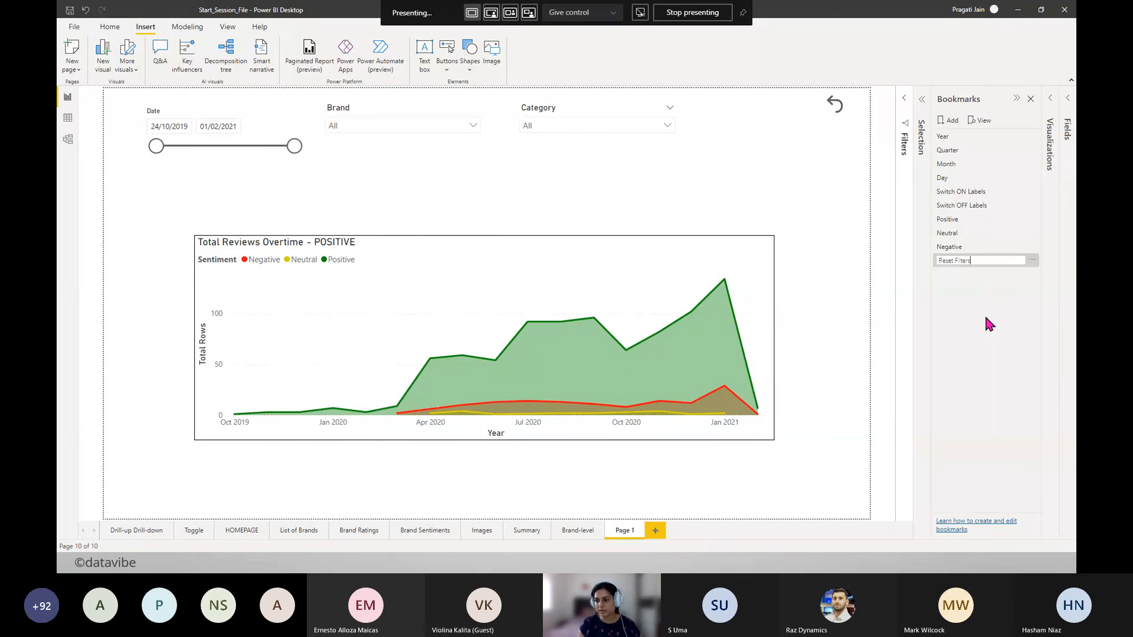
pyautogui.press('Return')
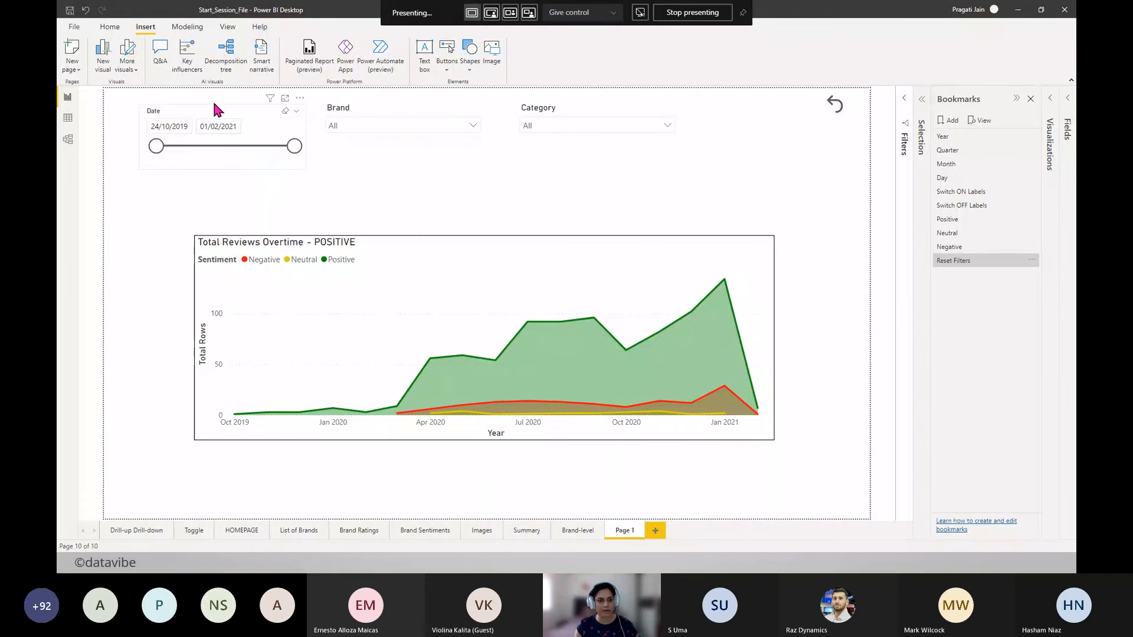
# - Update the Reset Filters bookmark to the current page state with no visual selected
pyautogui.click(590, 156)
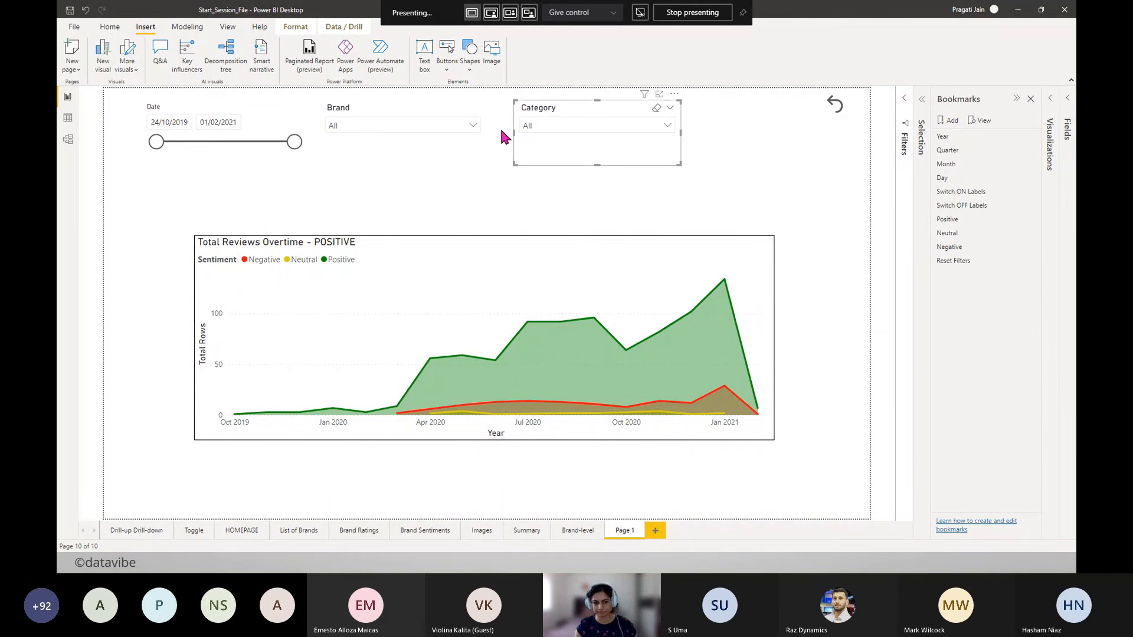
pyautogui.click(1032, 262)
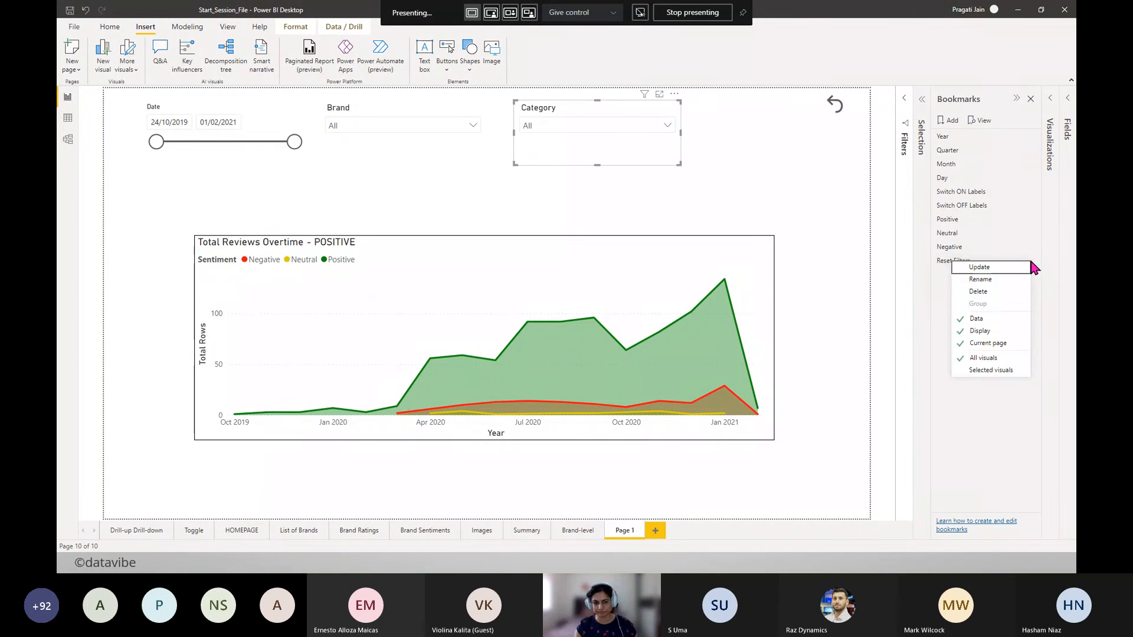
pyautogui.click(1003, 267)
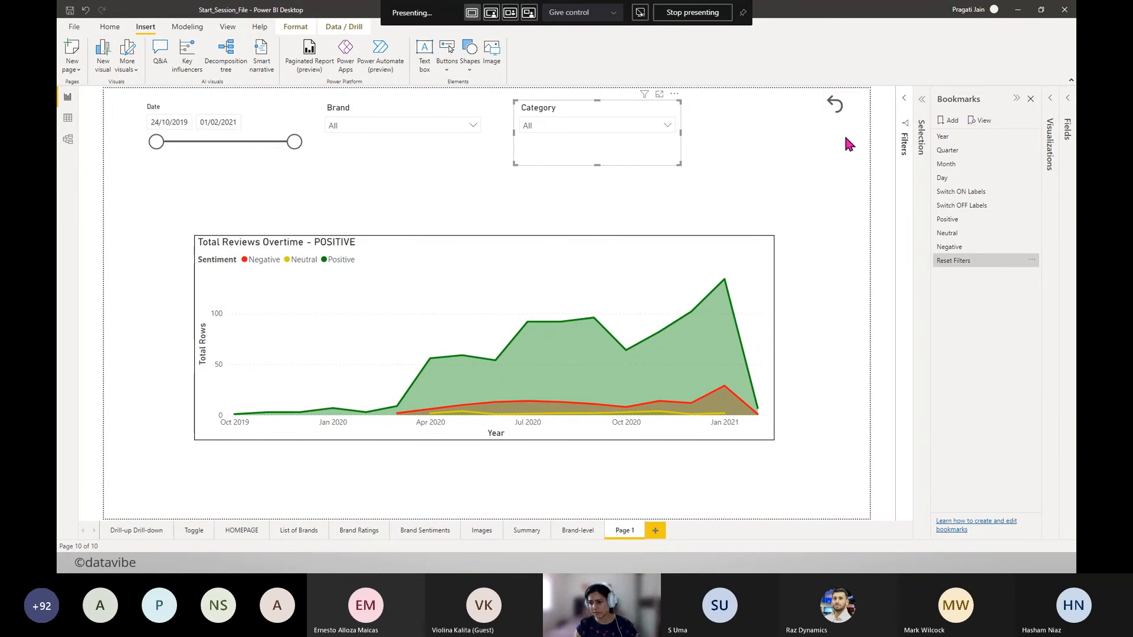
pyautogui.click(780, 186)
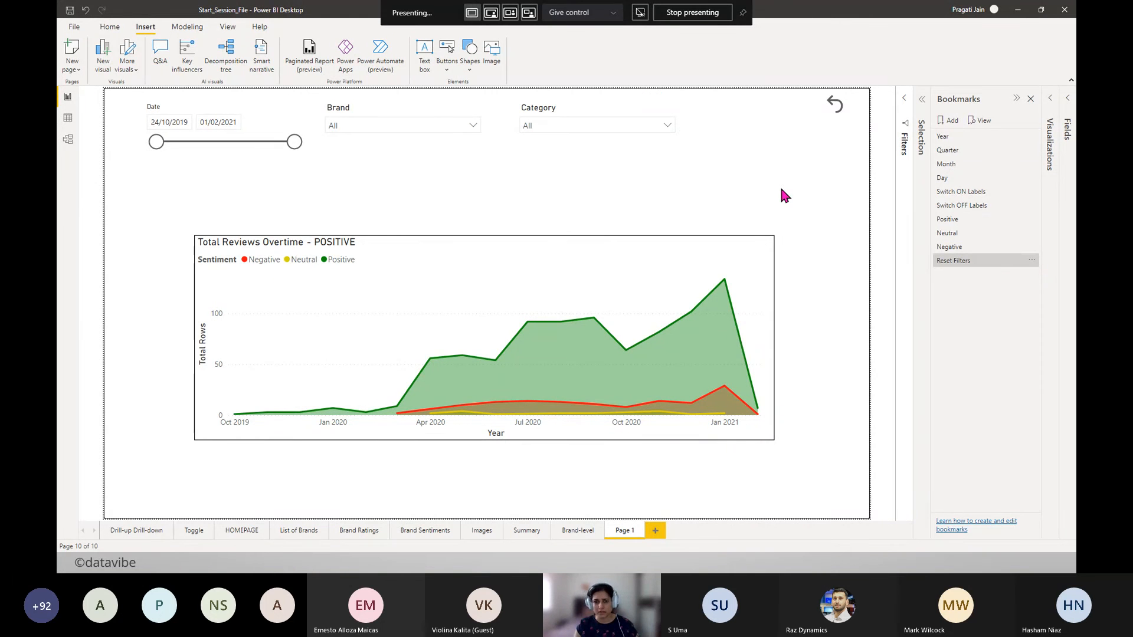
pyautogui.click(1031, 260)
pyautogui.click(1005, 268)
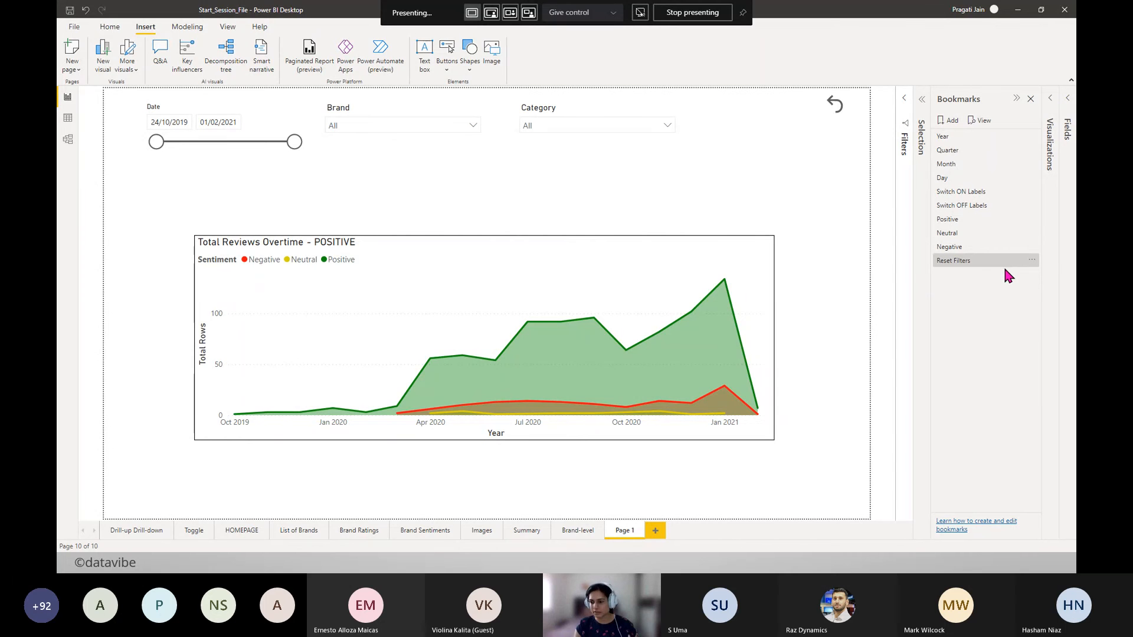
# - Enable the Reset button's action as type Bookmark linked to Reset Filters, and collapse the Format button and Bookmarks panes
pyautogui.click(835, 105)
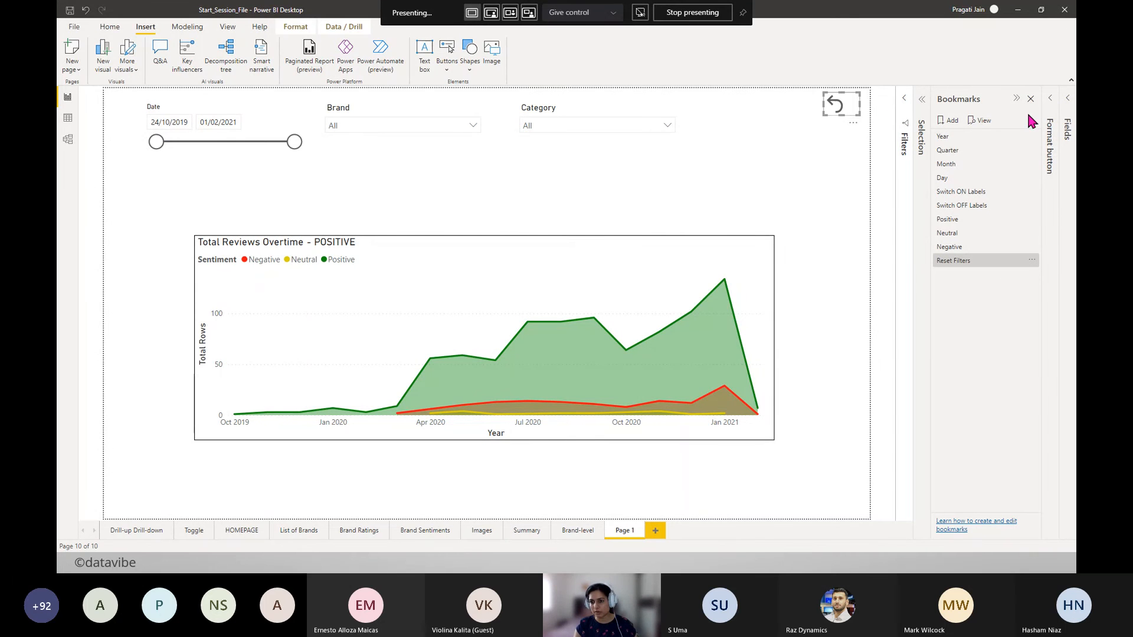
pyautogui.click(1051, 107)
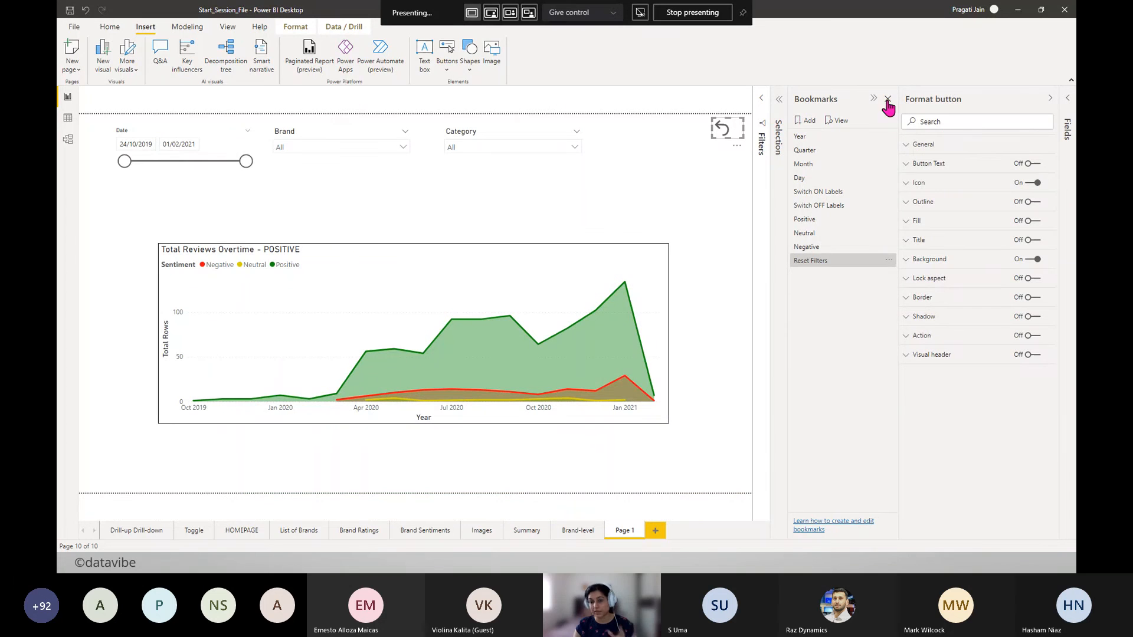
pyautogui.click(1030, 336)
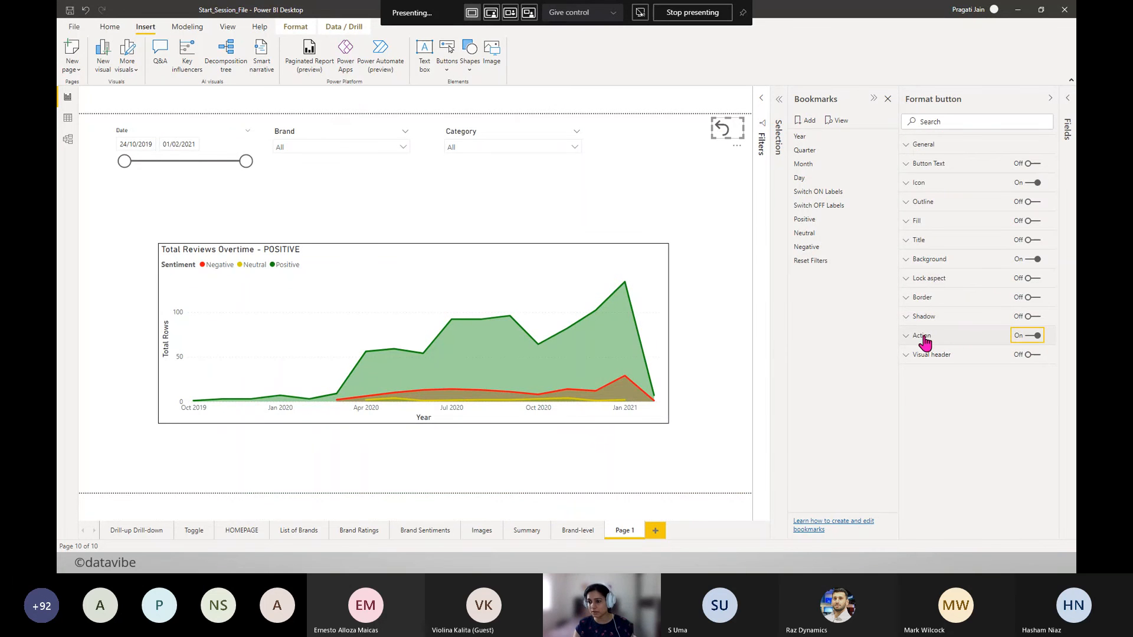
pyautogui.click(922, 336)
pyautogui.click(1039, 368)
pyautogui.click(968, 375)
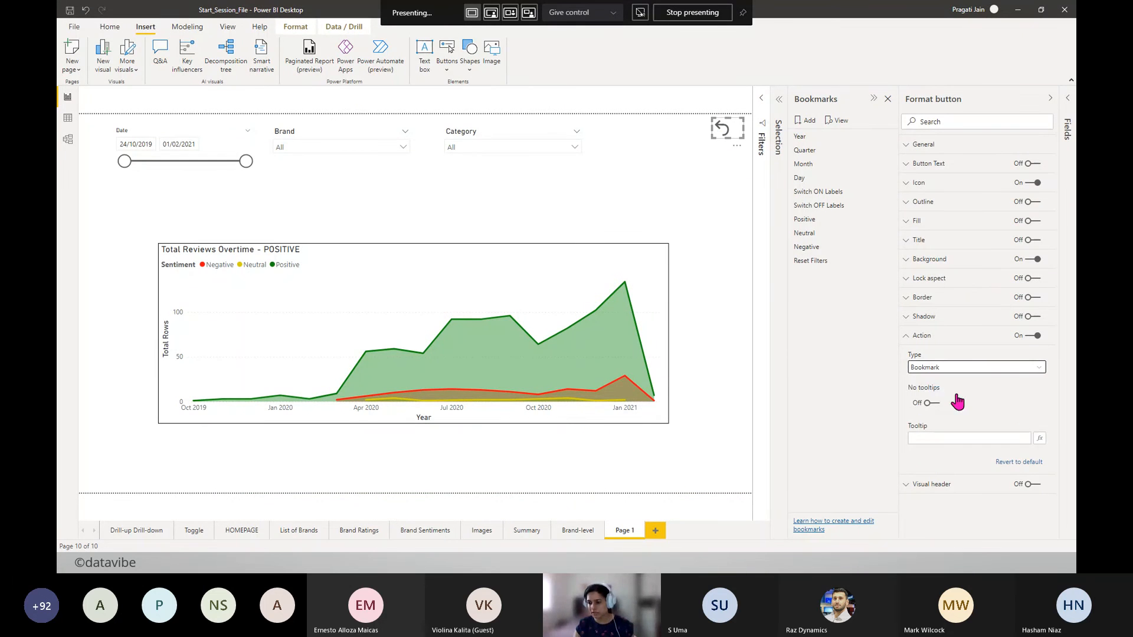
pyautogui.click(1038, 404)
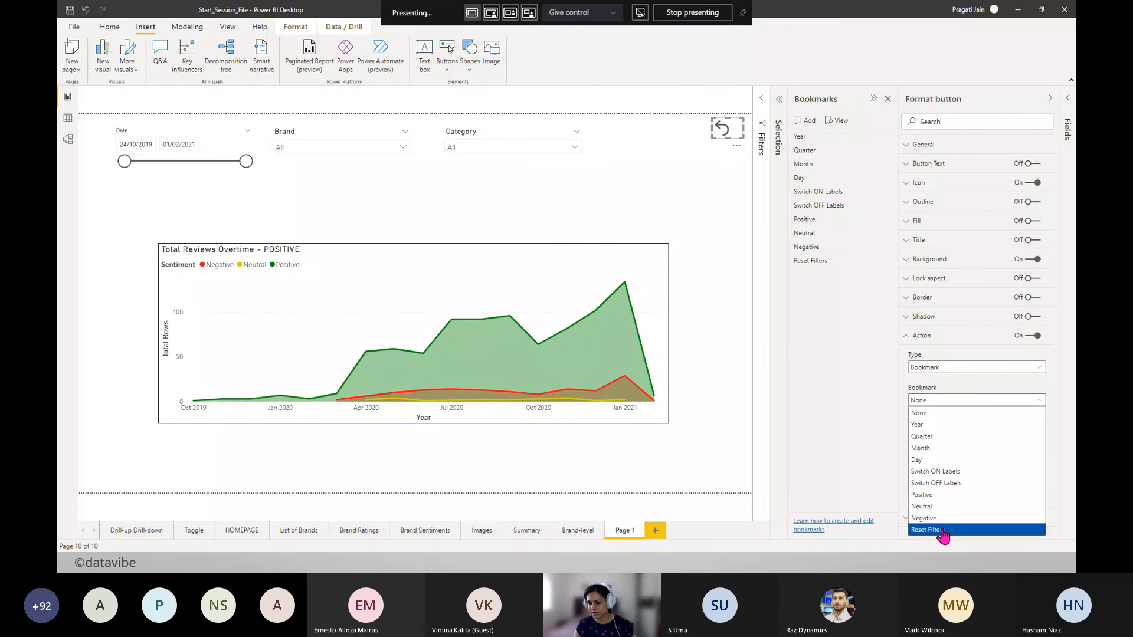
pyautogui.click(938, 529)
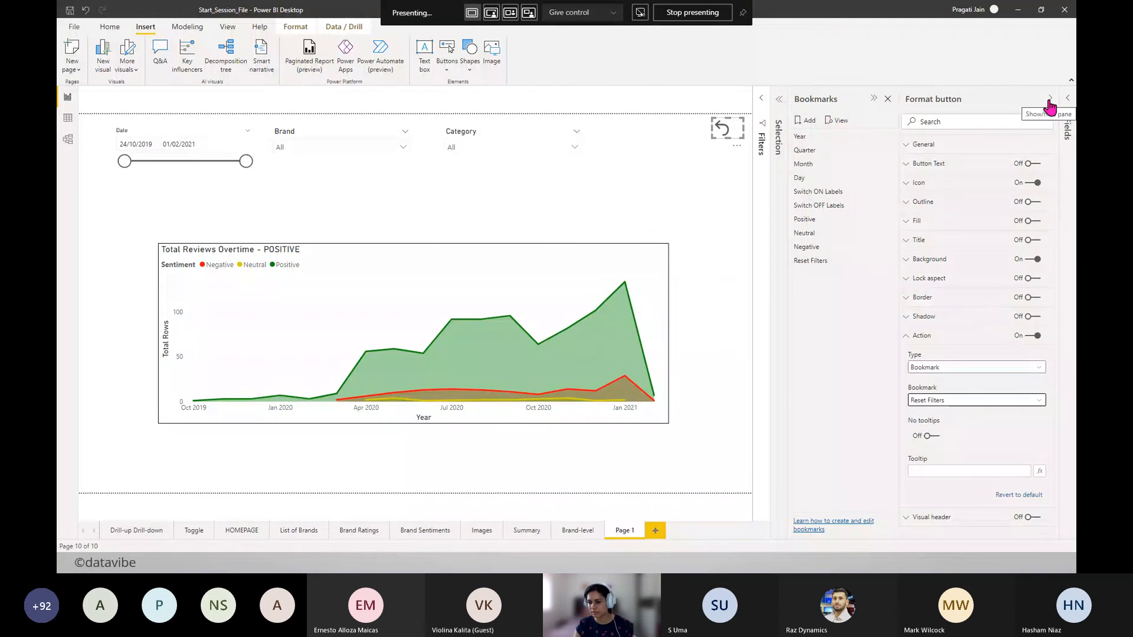
pyautogui.click(1050, 99)
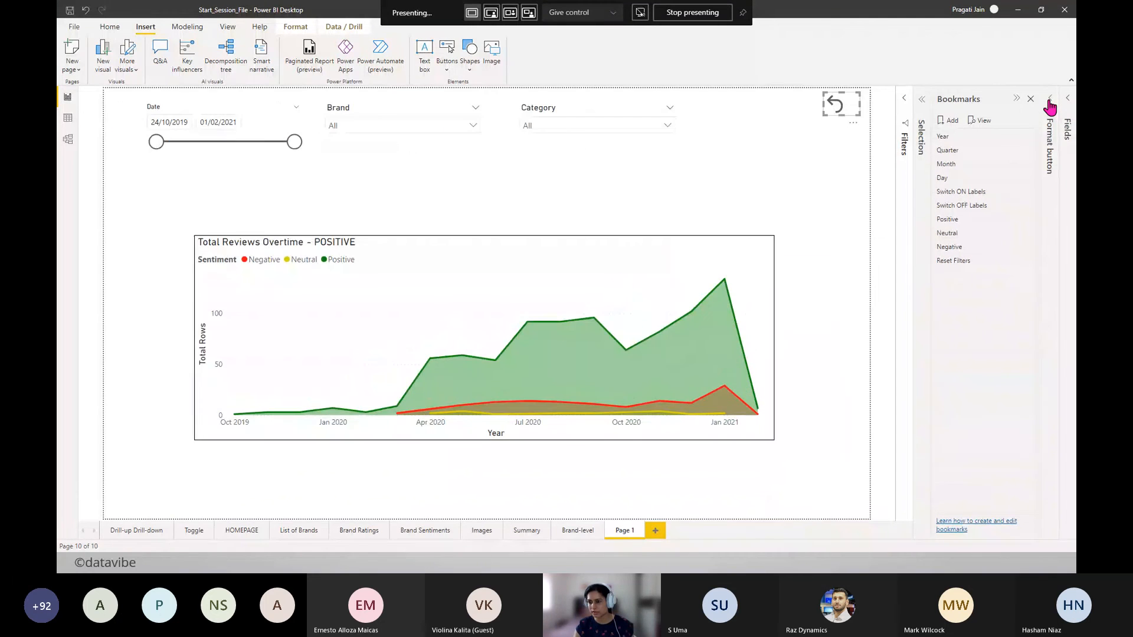
pyautogui.click(1016, 98)
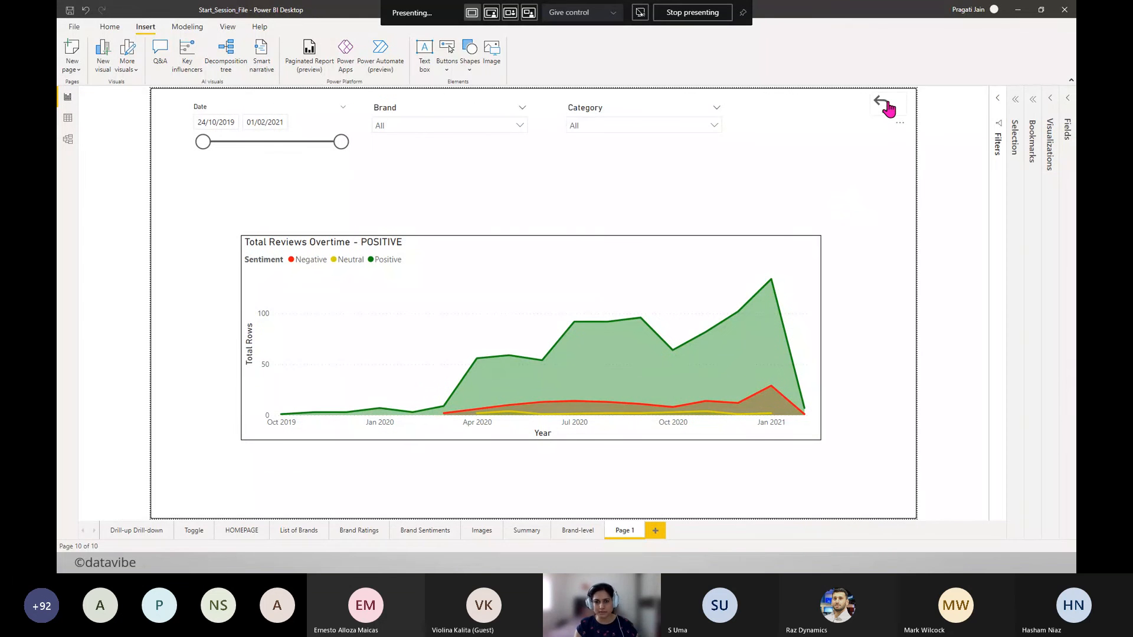
# - Test the Reset button by filtering to dates from 17/11/2020 and brand12, and resetting the slicers with it
pyautogui.moveTo(202, 141); pyautogui.dragTo(319, 141)
pyautogui.click(512, 122)
pyautogui.click(404, 163)
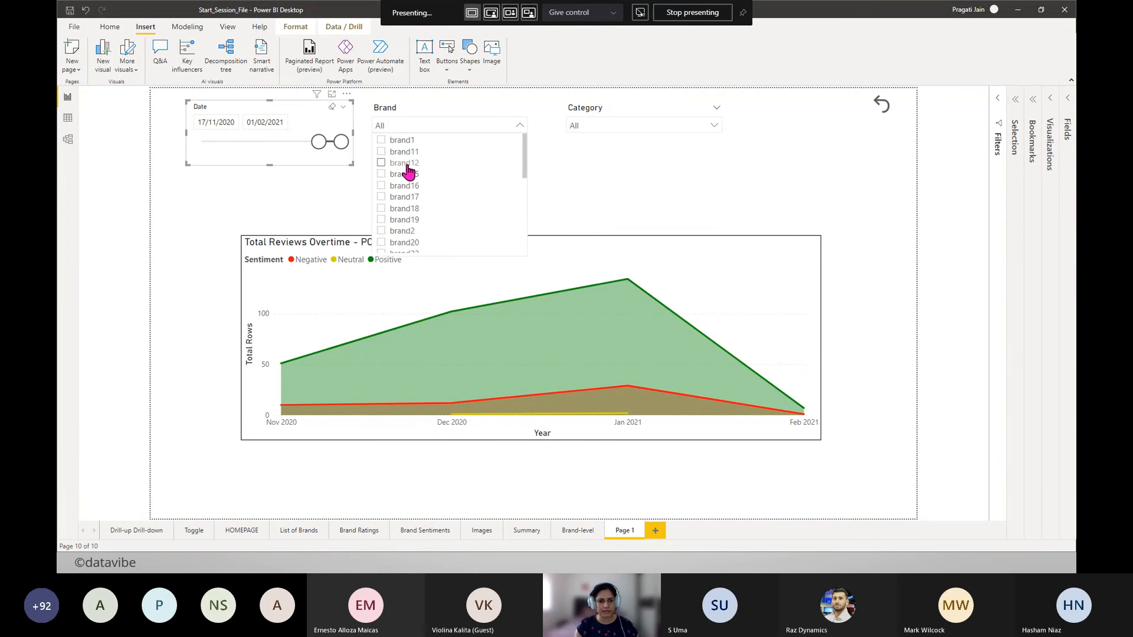
pyautogui.click(694, 178)
pyautogui.click(714, 126)
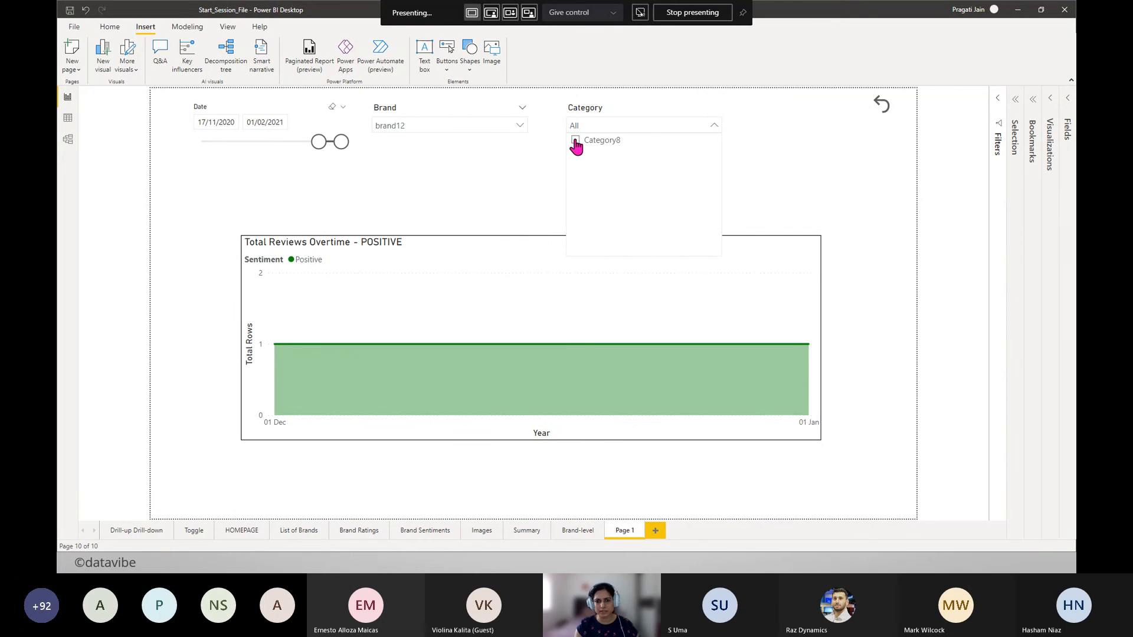
pyautogui.click(762, 151)
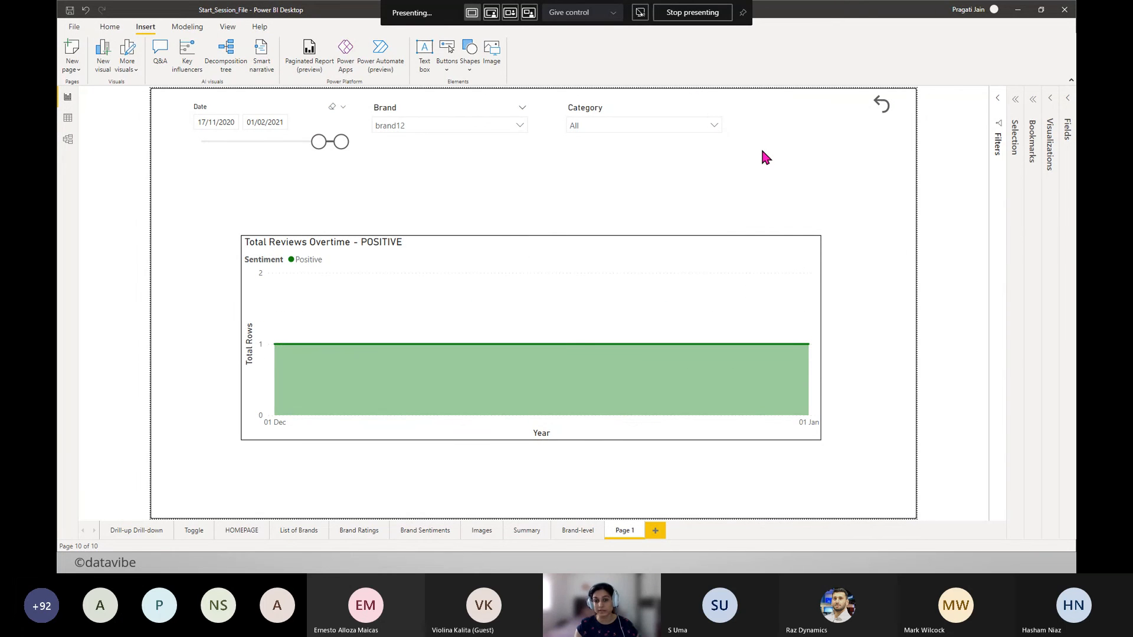
pyautogui.keyDown('ctrl'); pyautogui.click(879, 109); pyautogui.keyUp('ctrl')
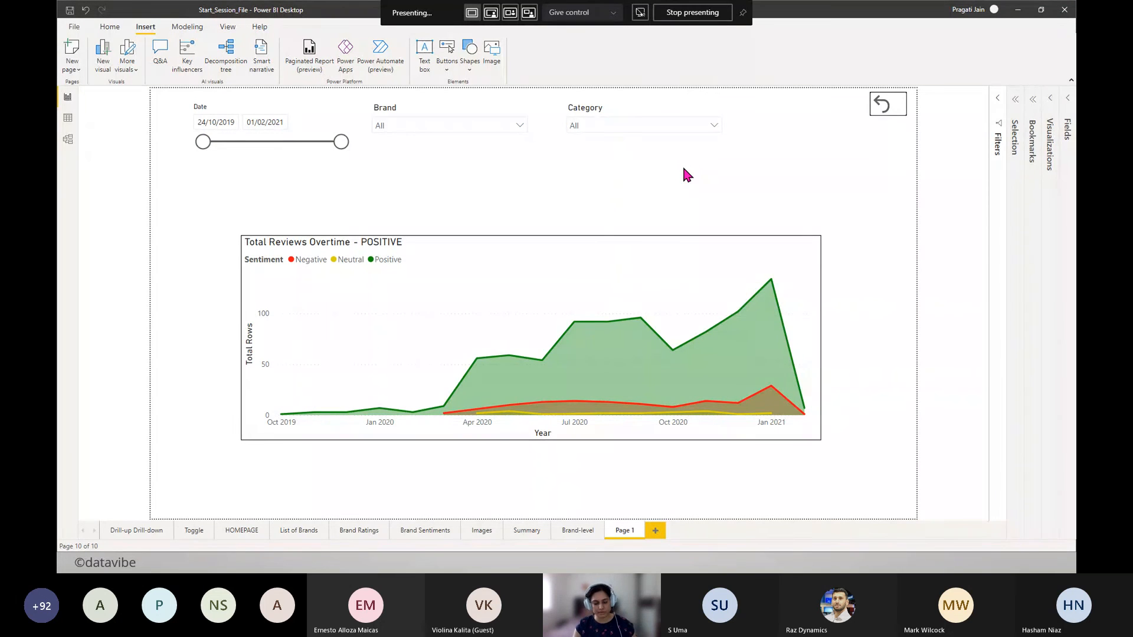
# - Check the Teams chat, return to Power BI Desktop, set the Date slicer's start to 09/07/2020 and clear it with the Reset button
pyautogui.hotkey('alt', 'Tab')
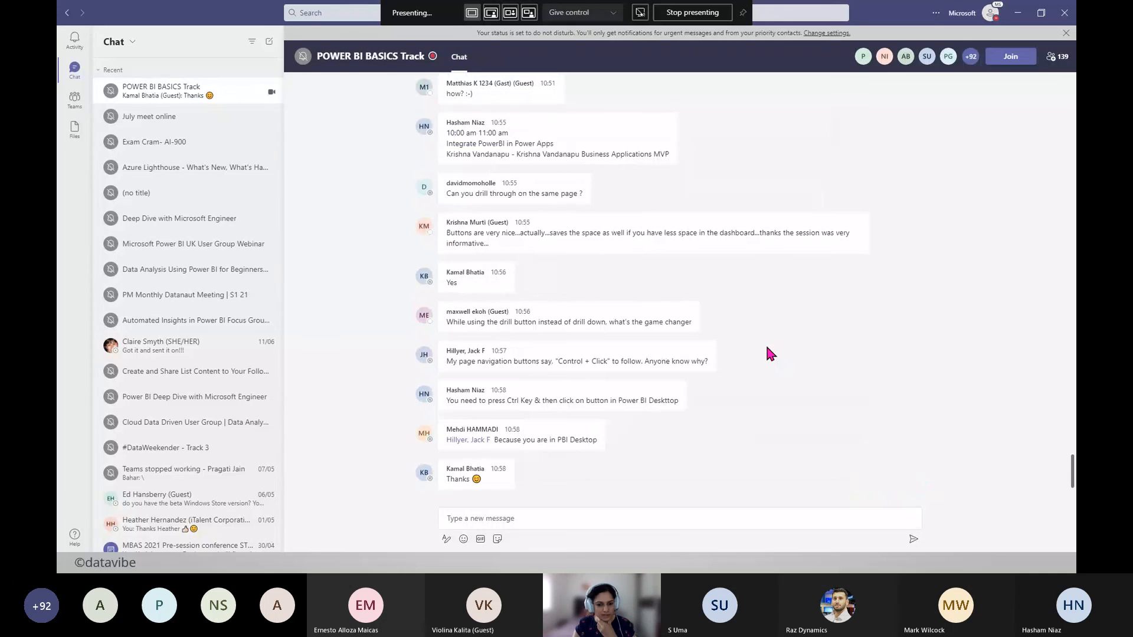
pyautogui.hotkey('alt', 'Tab')
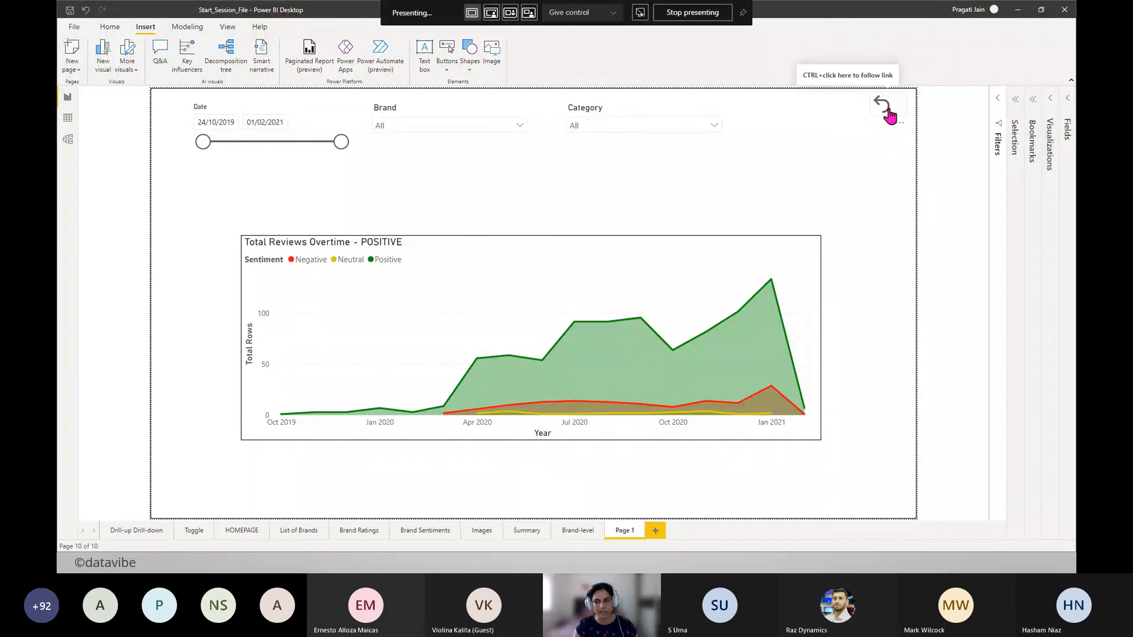
pyautogui.moveTo(202, 142); pyautogui.dragTo(280, 142)
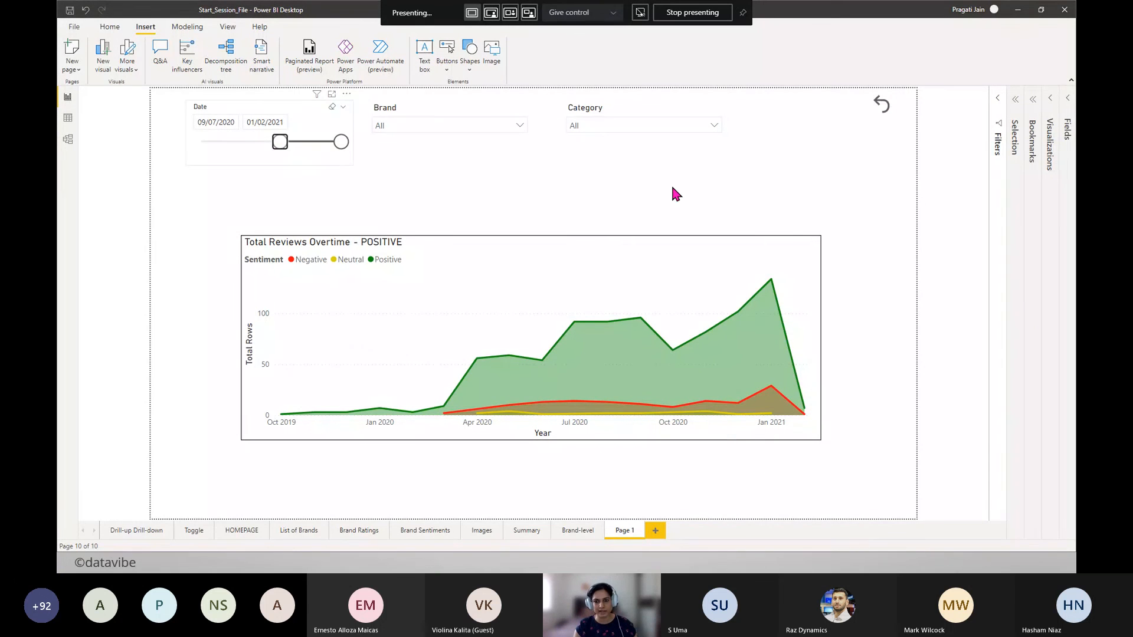
pyautogui.click(860, 176)
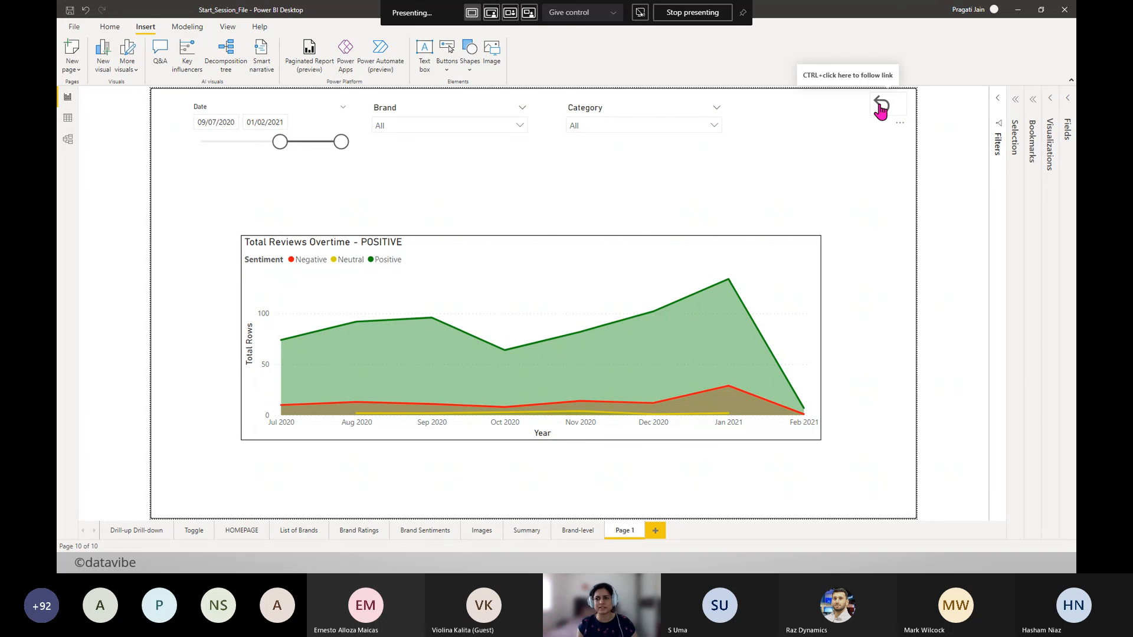
pyautogui.keyDown('ctrl'); pyautogui.click(880, 110); pyautogui.keyUp('ctrl')
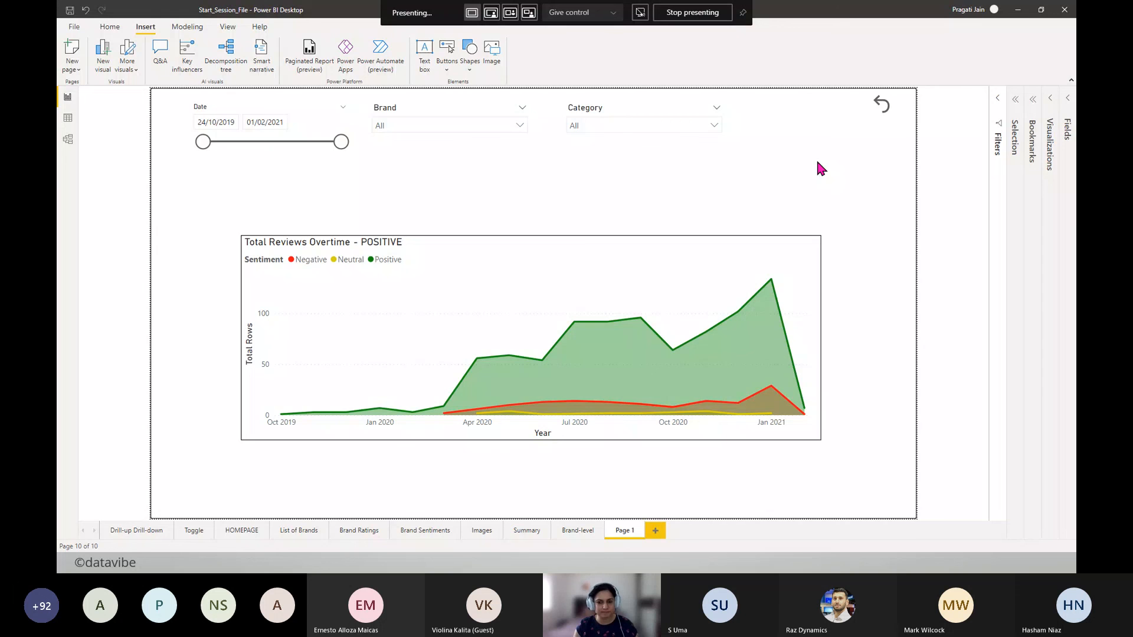
# - Switch to Teams and read back through the attendees' questions in the POWER BI BASICS Track chat
pyautogui.hotkey('alt', 'Tab')
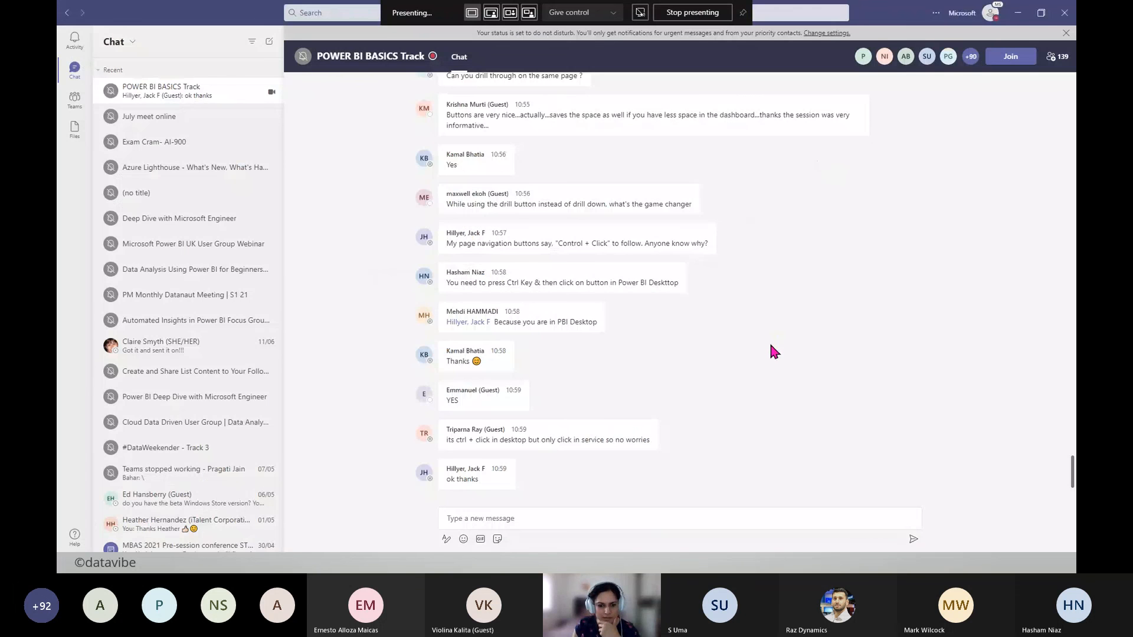
pyautogui.scroll(10, 771, 346)
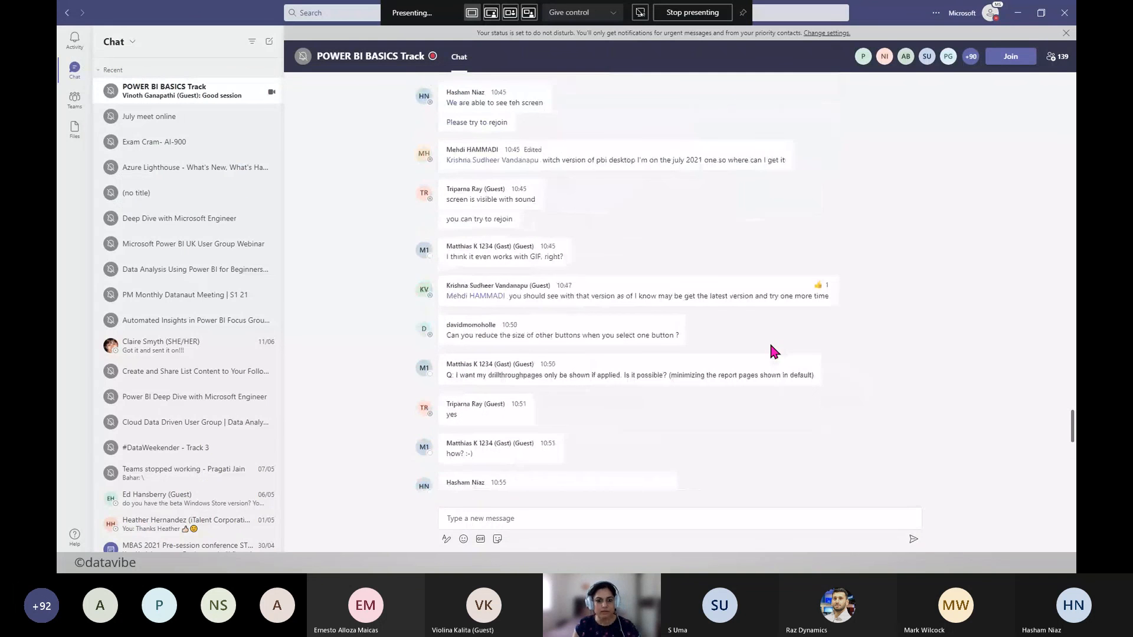
pyautogui.scroll(5, 770, 346)
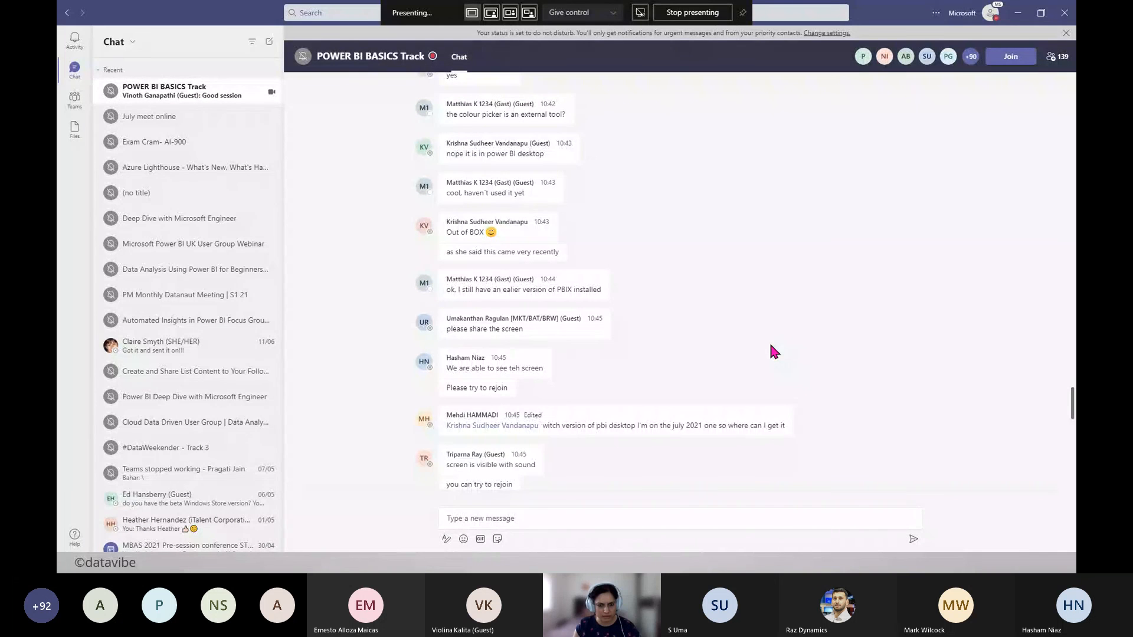
pyautogui.scroll(3, 769, 350)
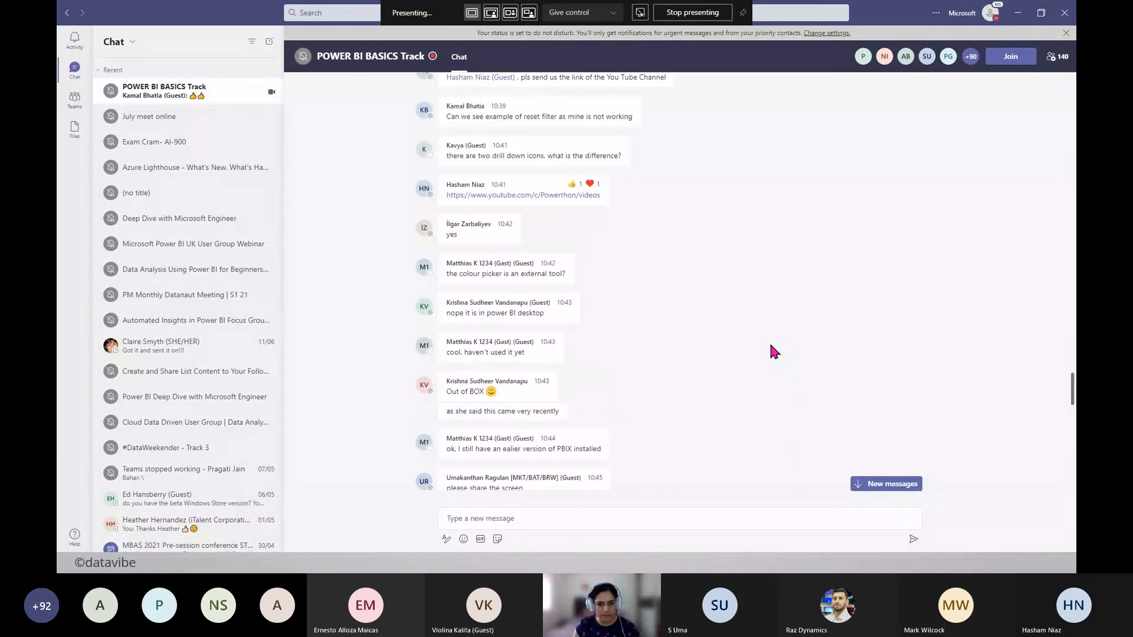
pyautogui.scroll(2, 770, 346)
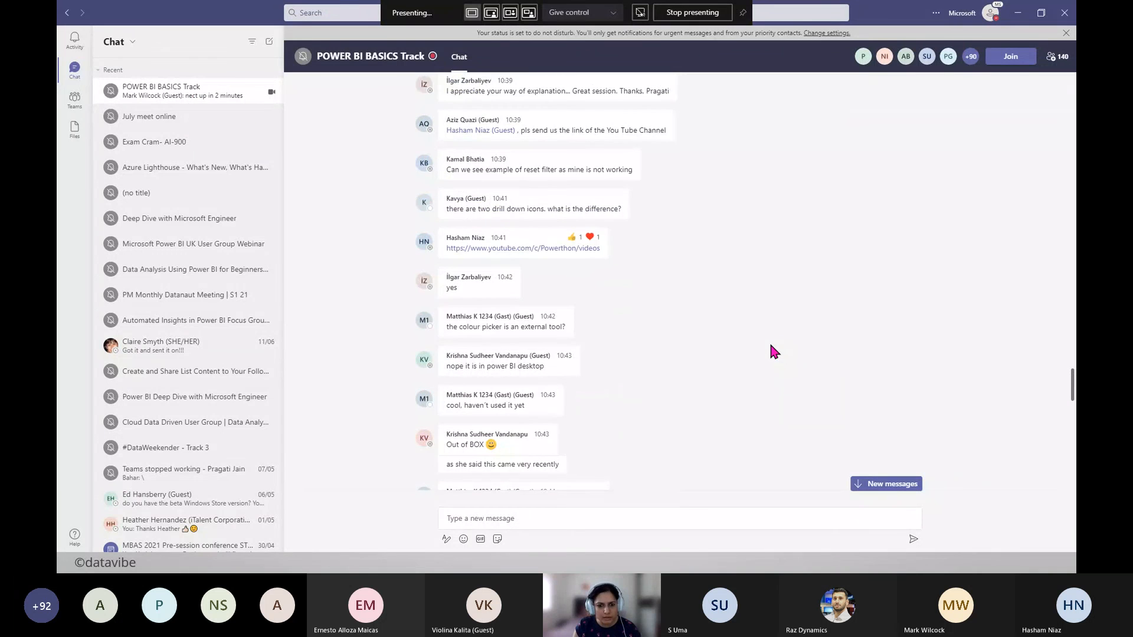
pyautogui.scroll(2, 770, 346)
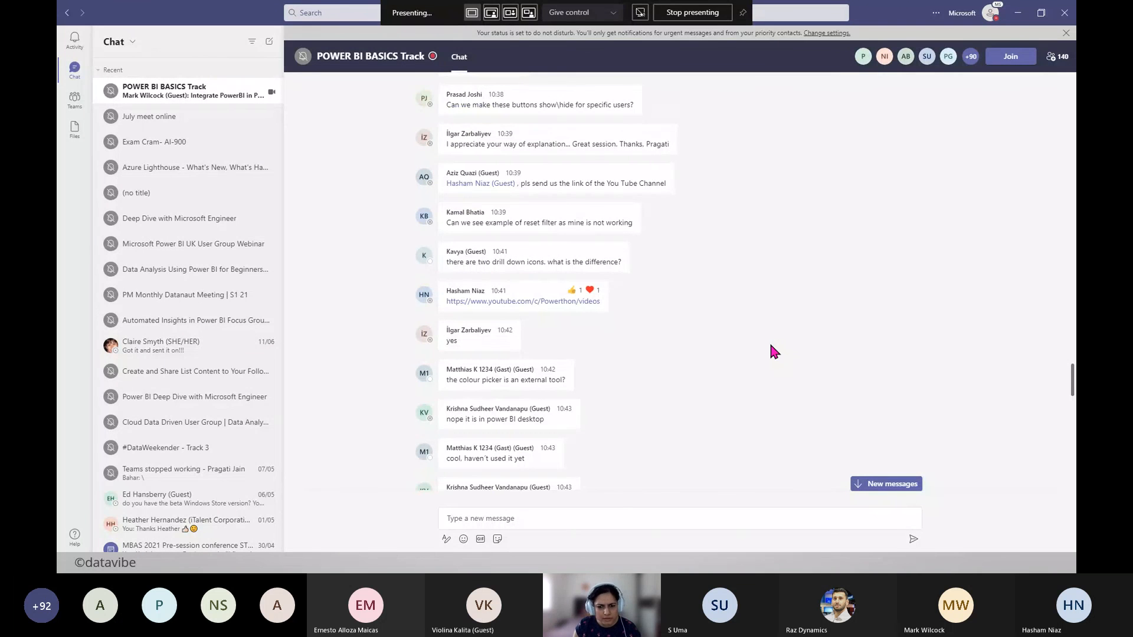
pyautogui.scroll(2, 772, 351)
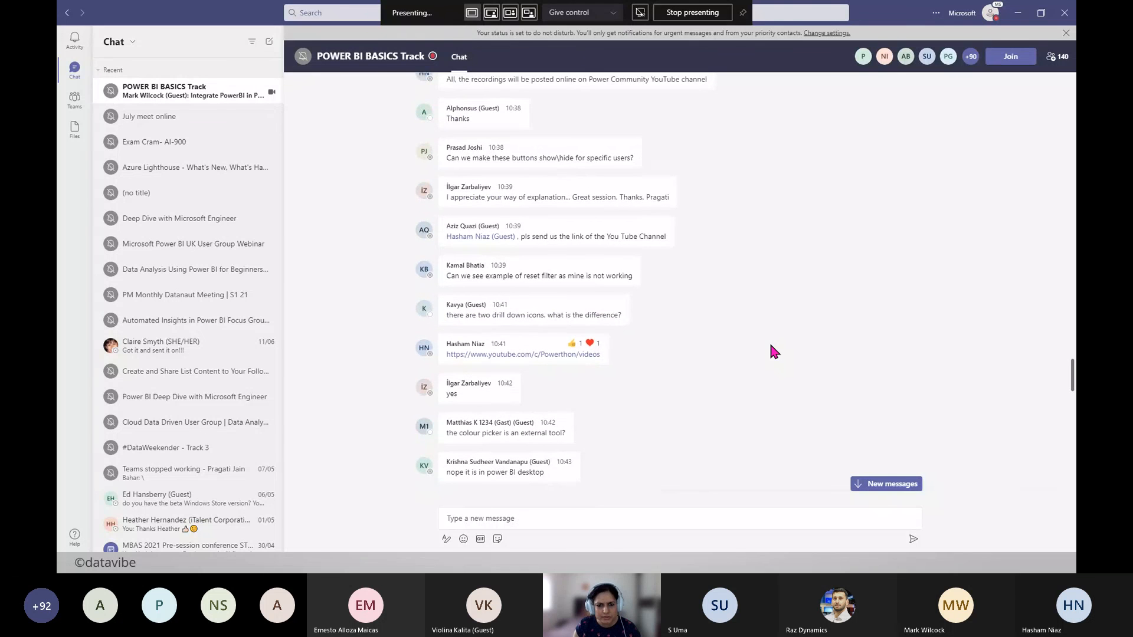
pyautogui.scroll(-20, 771, 348)
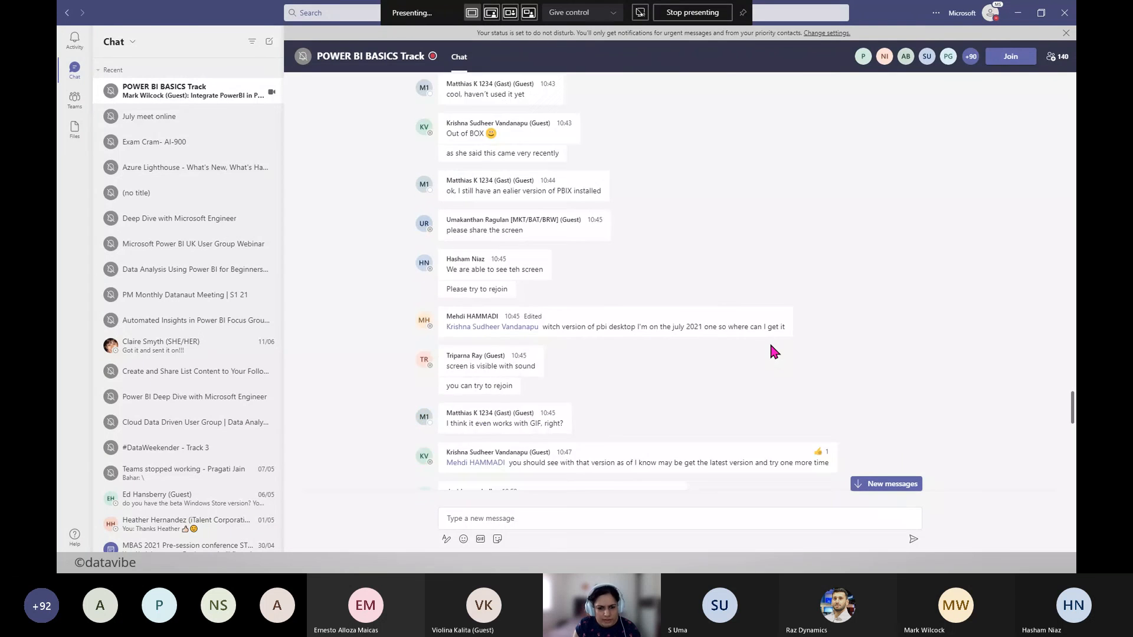
pyautogui.scroll(-6, 772, 348)
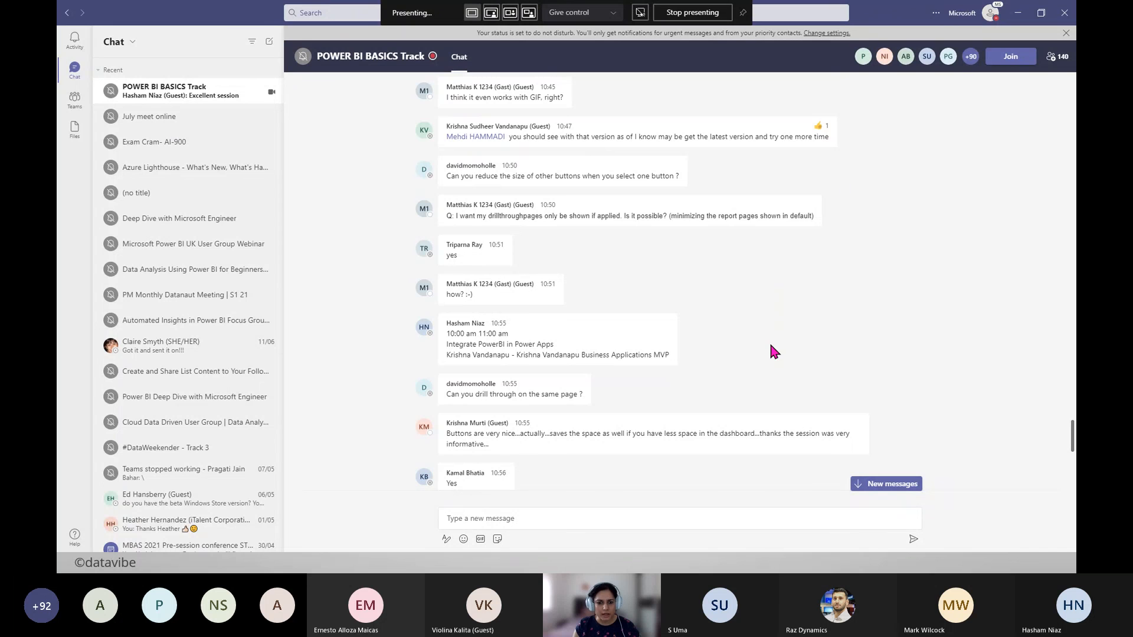
# - Highlight the 10:50 chat question about showing drill-through pages only if applied while reading it
pyautogui.moveTo(561, 218)
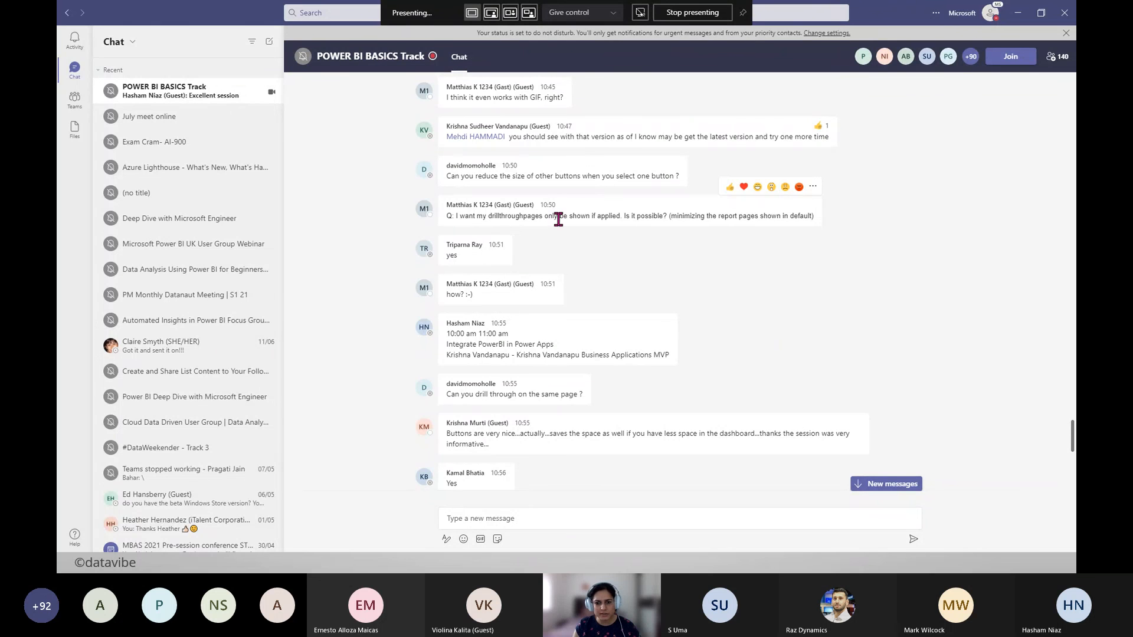
pyautogui.moveTo(593, 216); pyautogui.dragTo(620, 216)
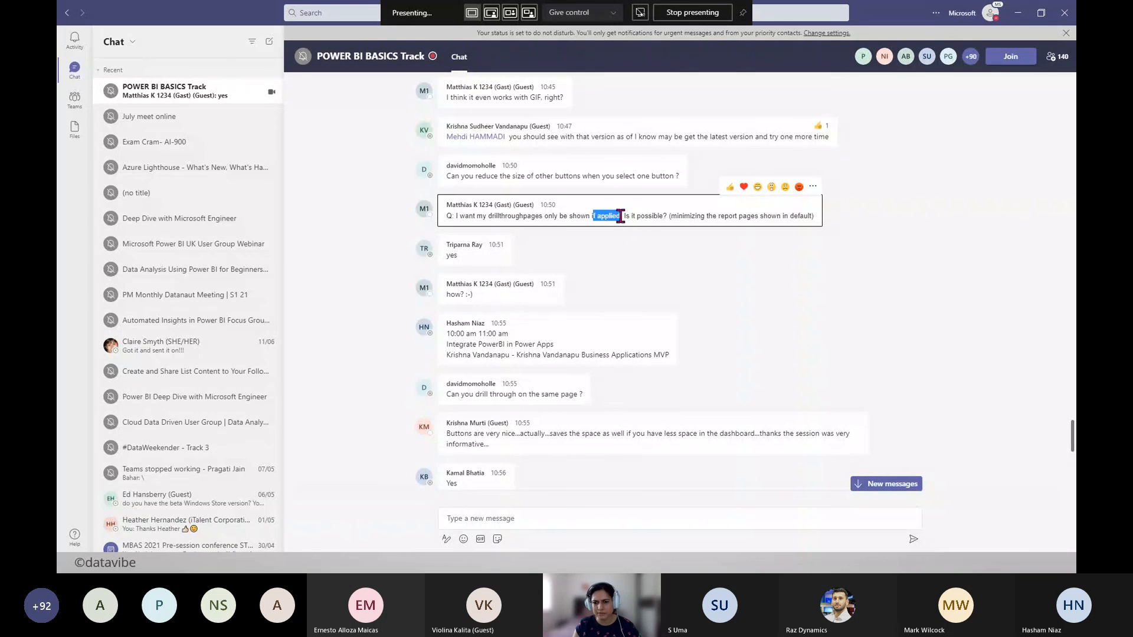
pyautogui.moveTo(692, 216); pyautogui.dragTo(787, 213)
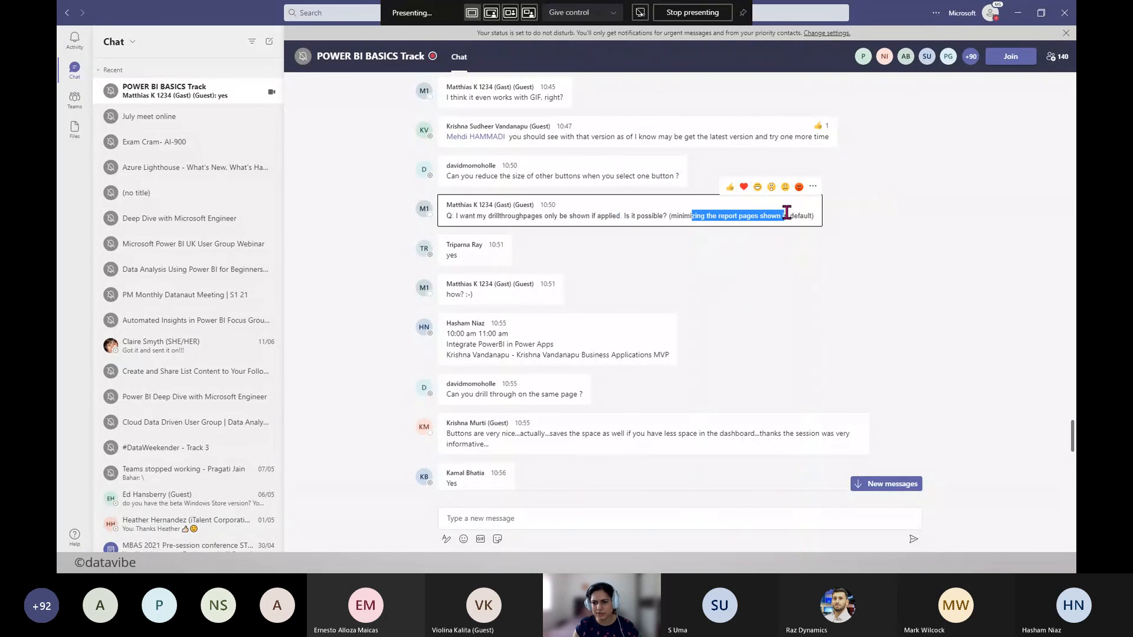
pyautogui.click(762, 283)
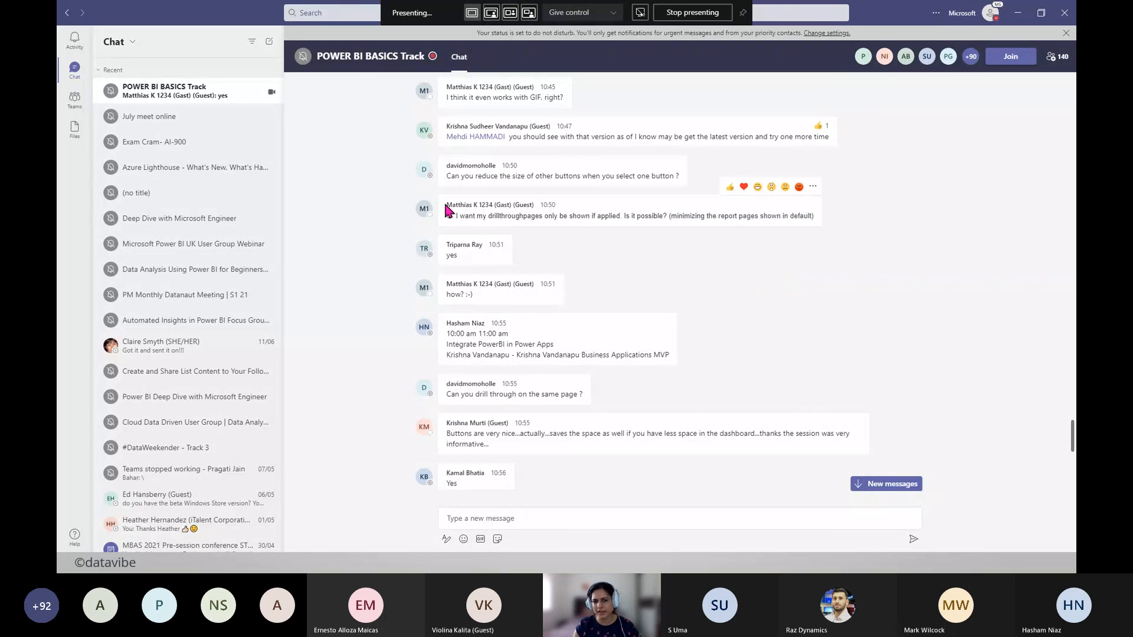
pyautogui.moveTo(447, 207); pyautogui.dragTo(816, 224)
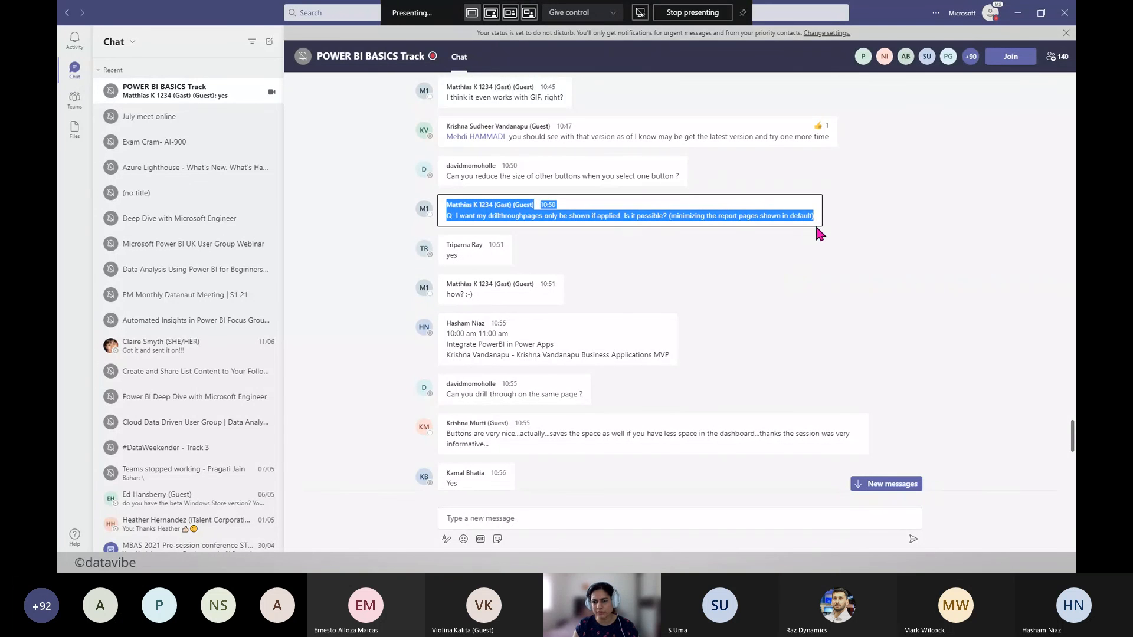
pyautogui.click(786, 315)
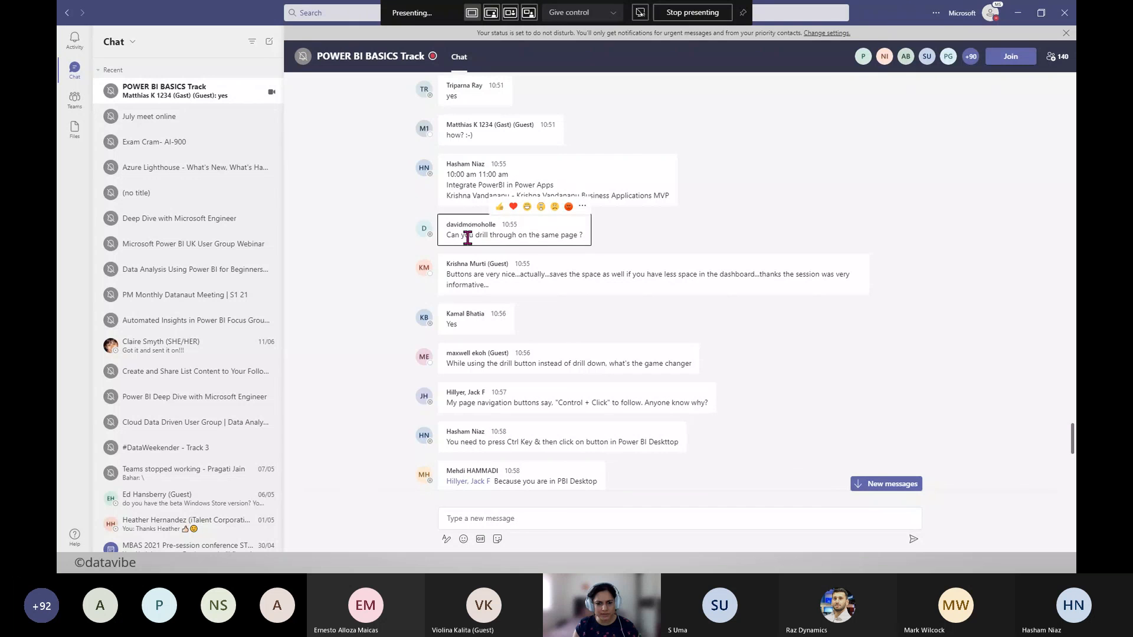
# - Highlight the question about drilling through on the same page and give the 10:55 message praising buttons a thumbs-up reaction
pyautogui.moveTo(467, 237); pyautogui.dragTo(647, 242)
pyautogui.click(829, 250)
pyautogui.click(831, 248)
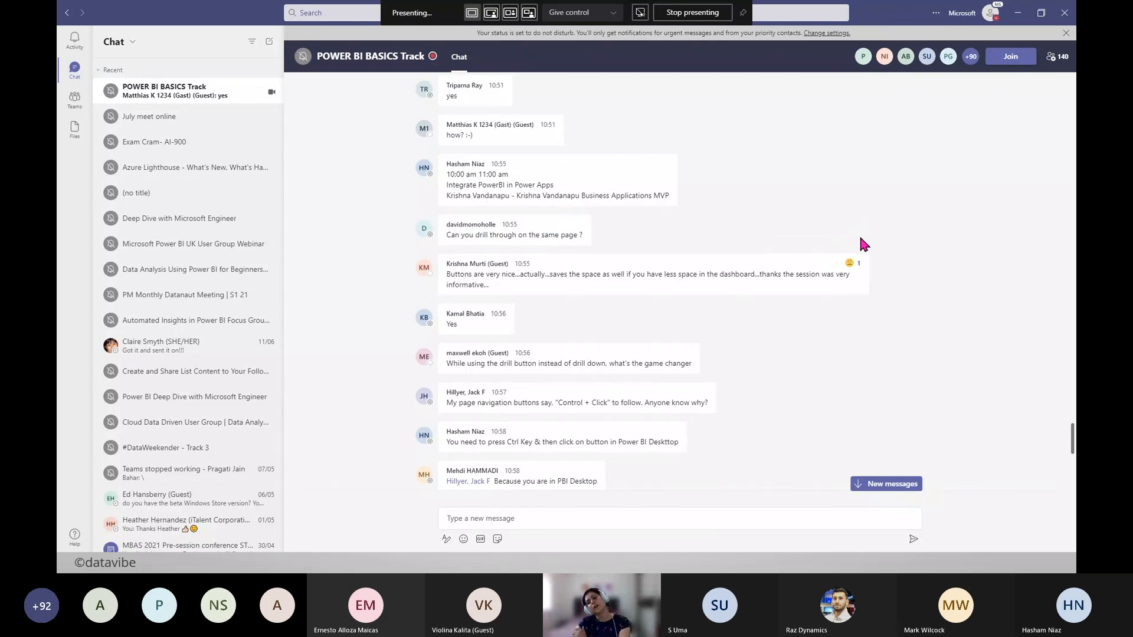
pyautogui.click(777, 245)
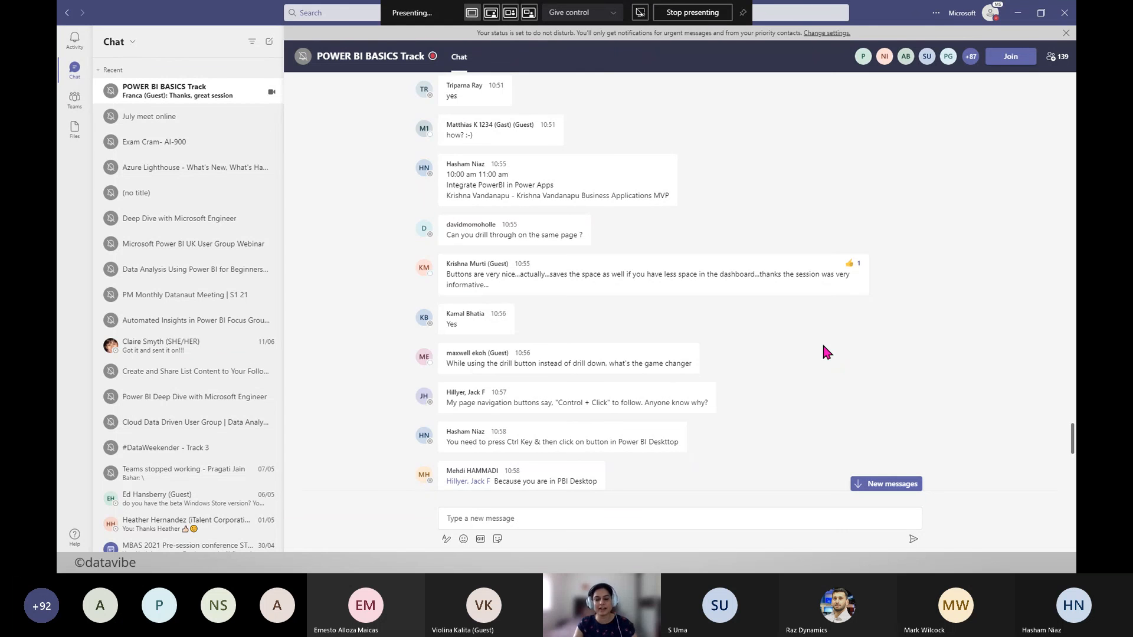
# - Read the newest messages in the POWER BI BASICS Track chat and stop presenting the screen
pyautogui.scroll(-5, 824, 352)
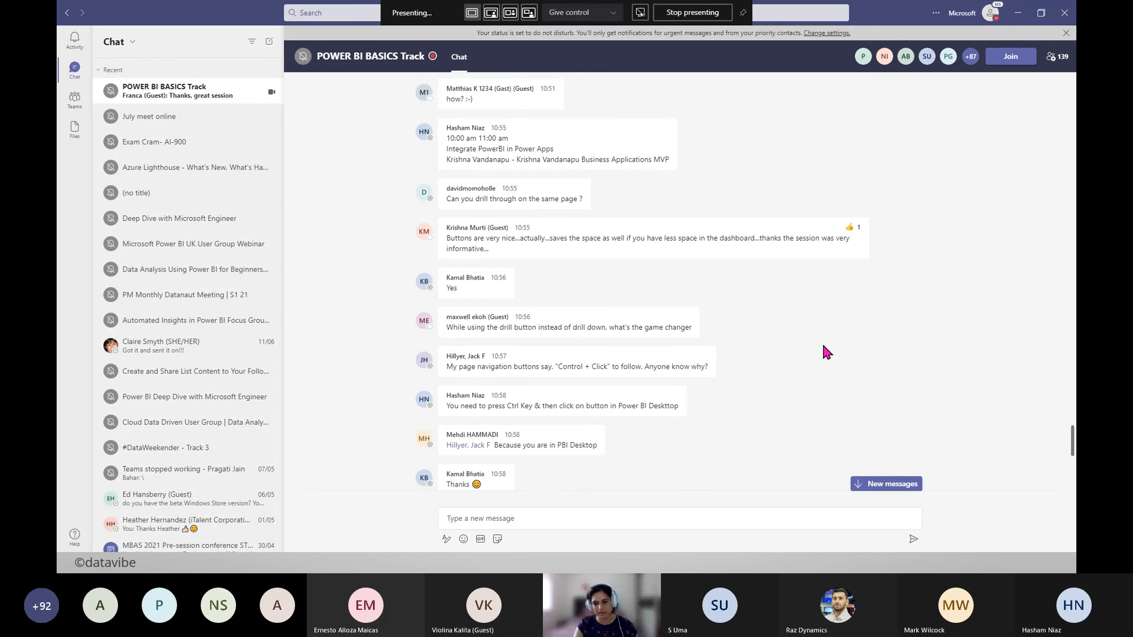
pyautogui.scroll(-4, 824, 351)
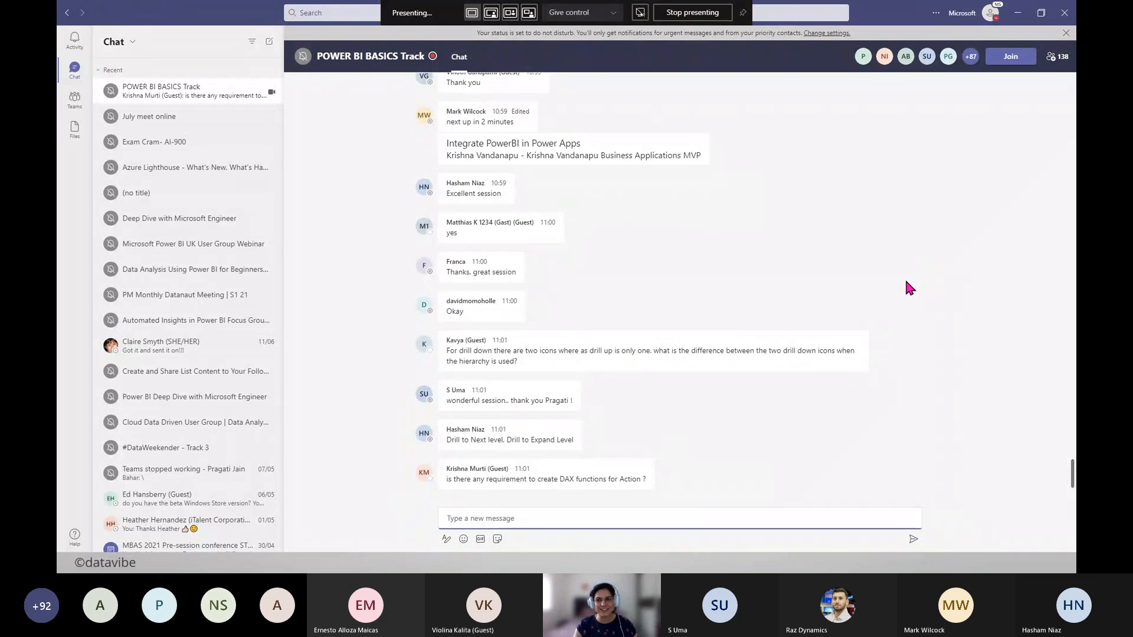
pyautogui.click(693, 13)
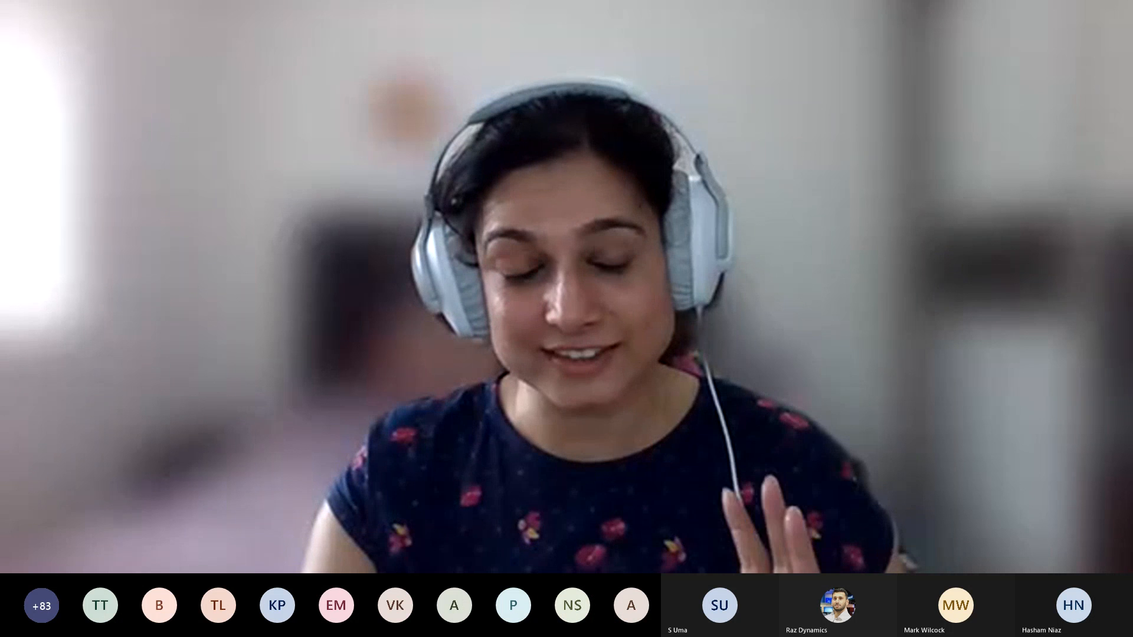